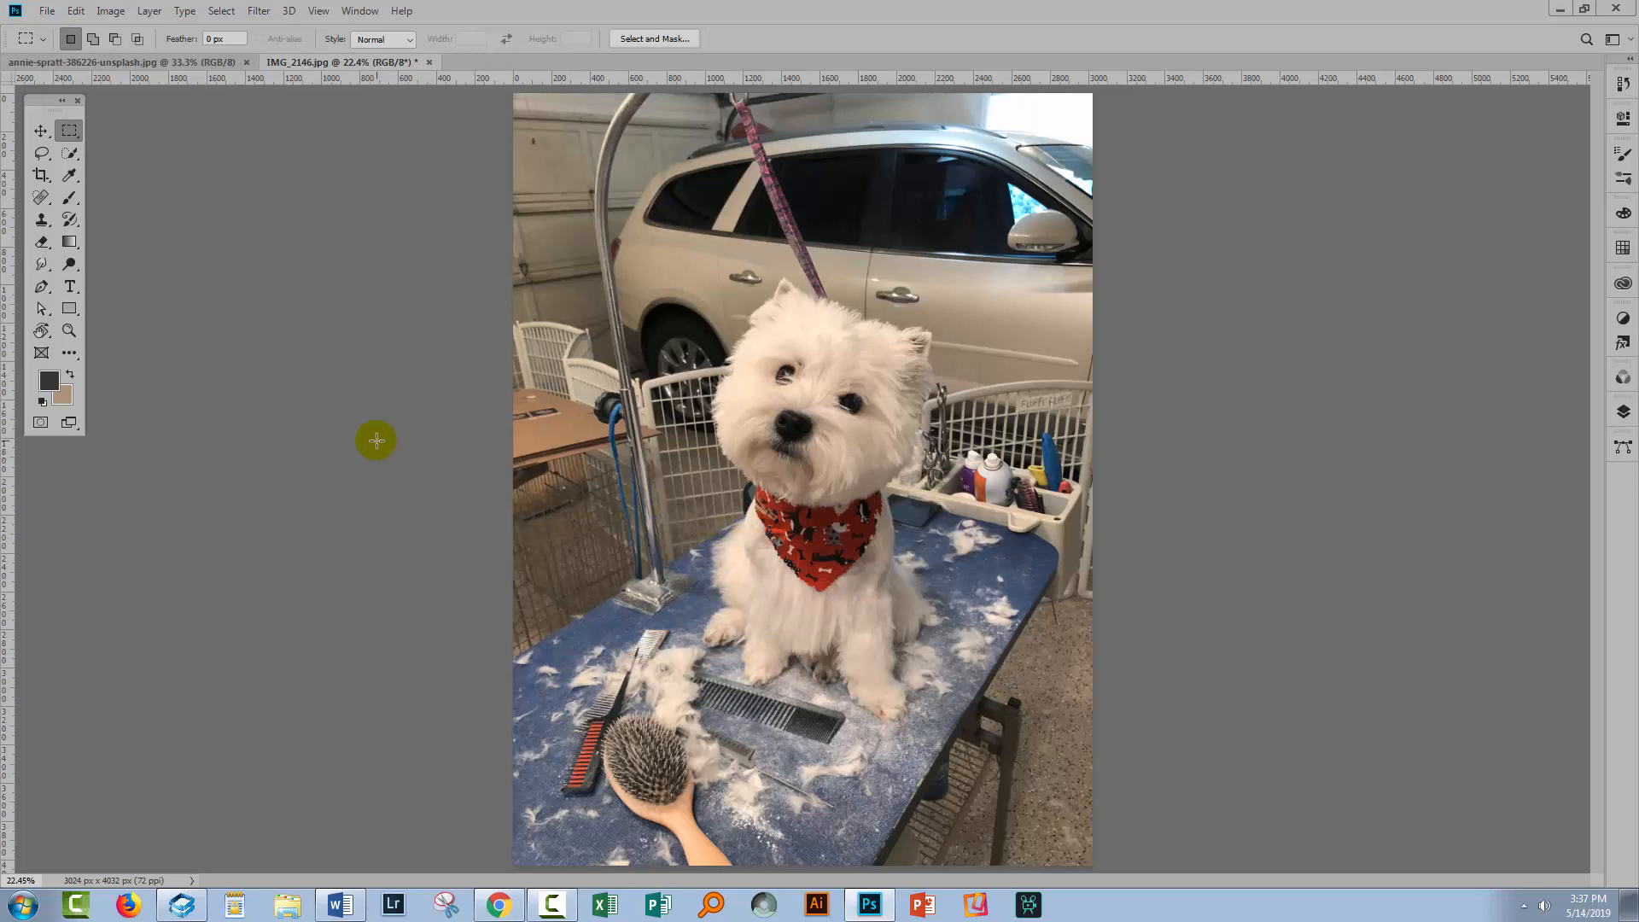
Select the dog with the Quick Selection tool by painting over its body from head to paws
click(68, 330)
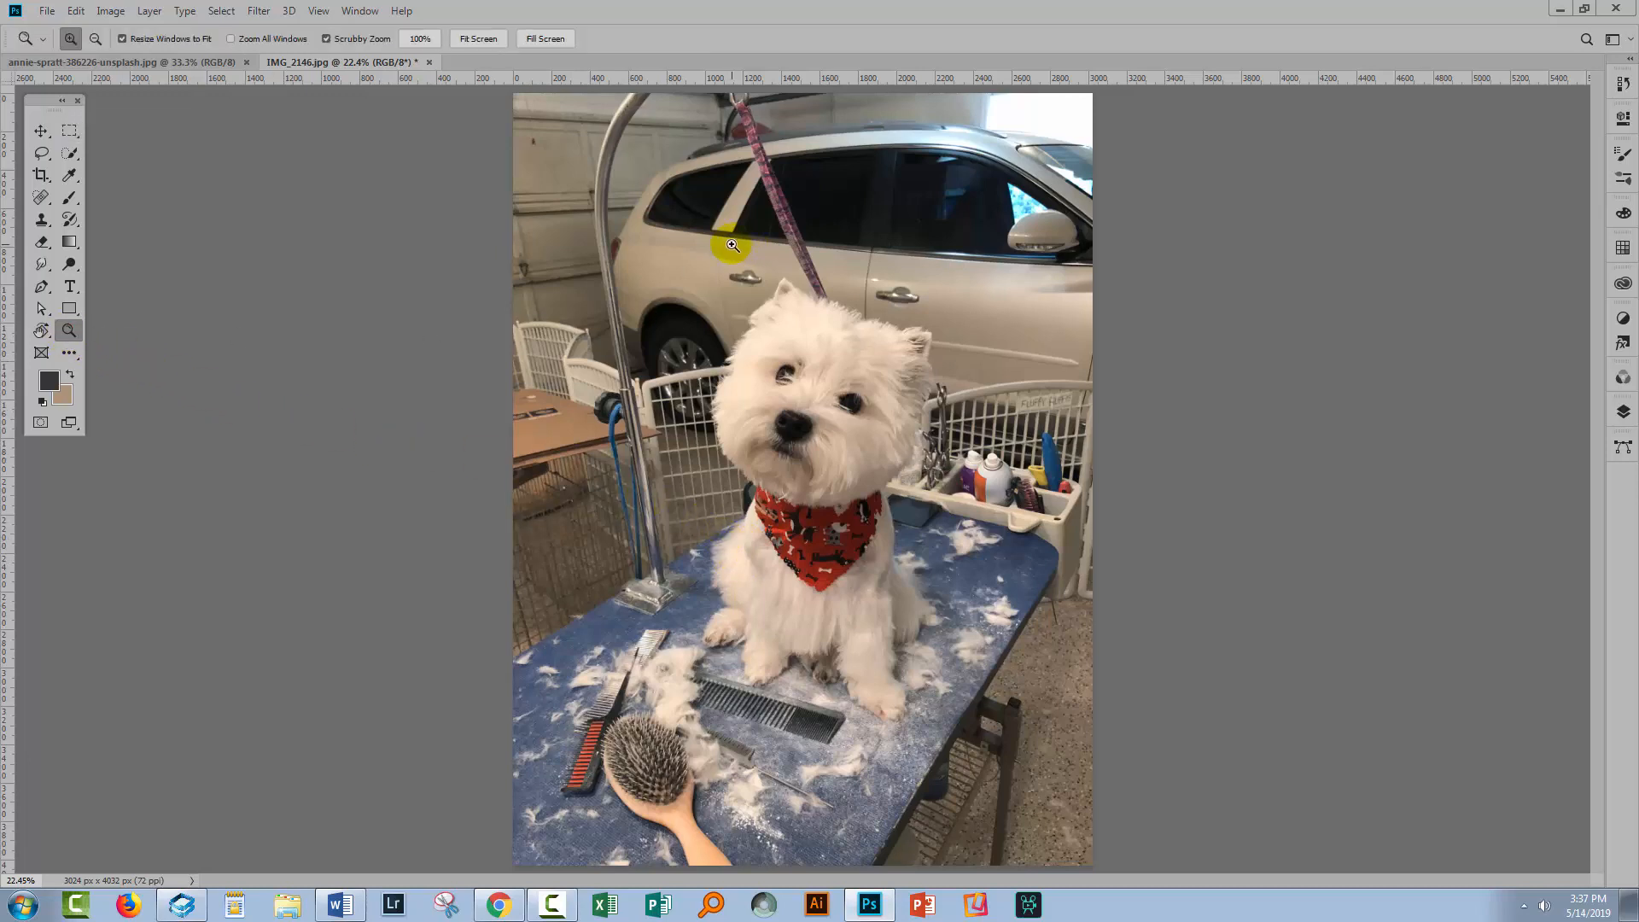
drag(689, 260, 726, 346)
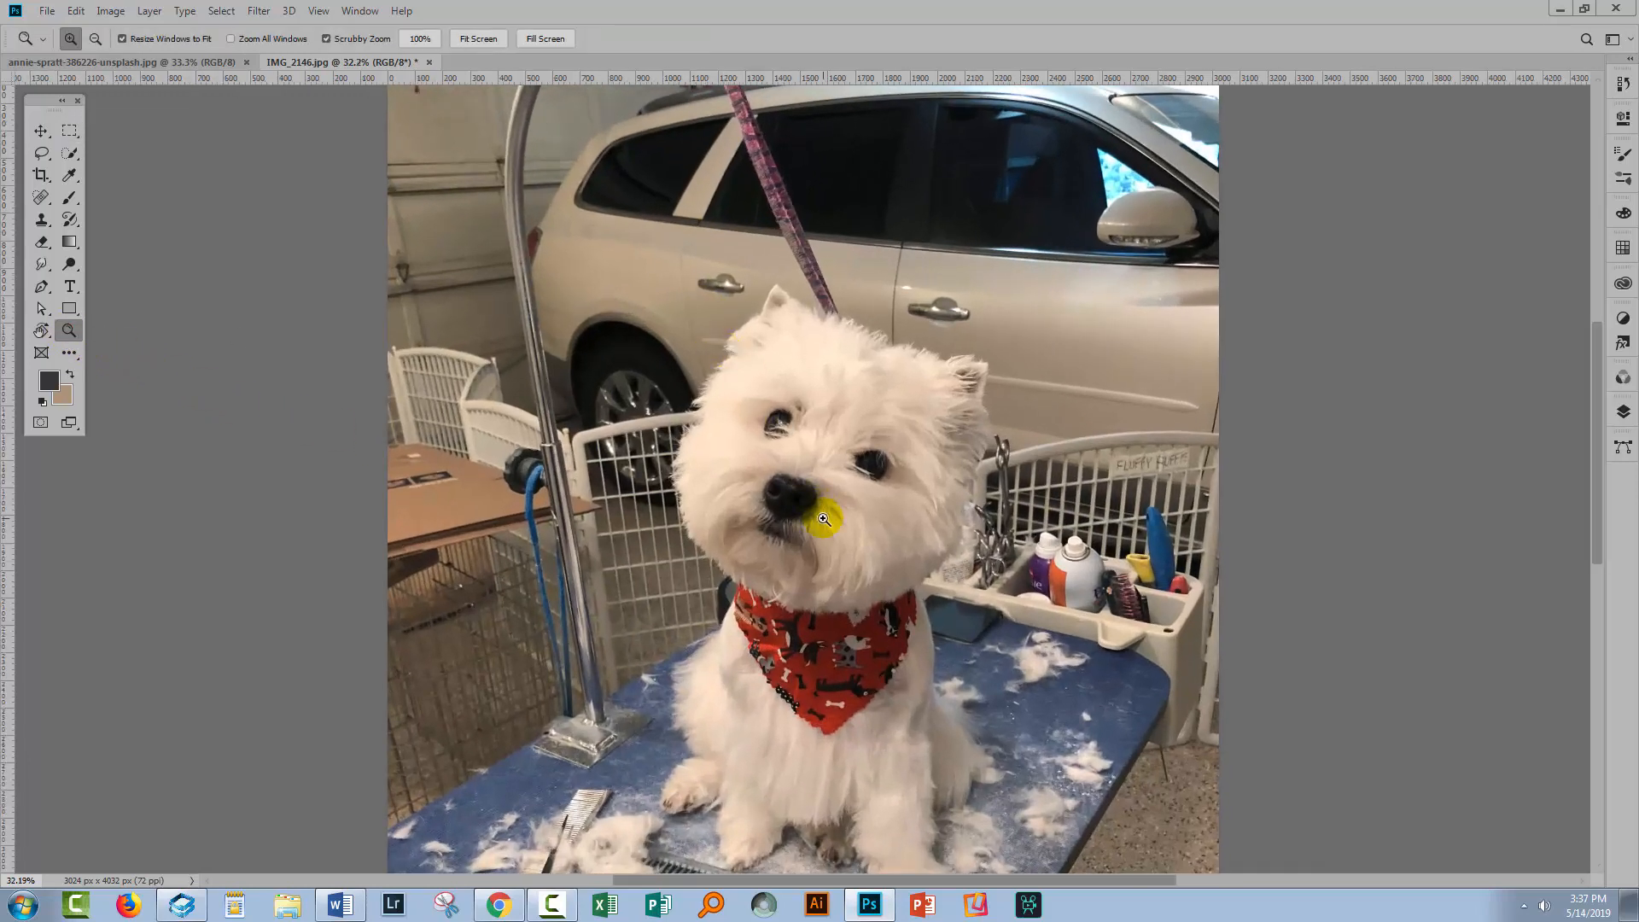
drag(827, 523, 715, 388)
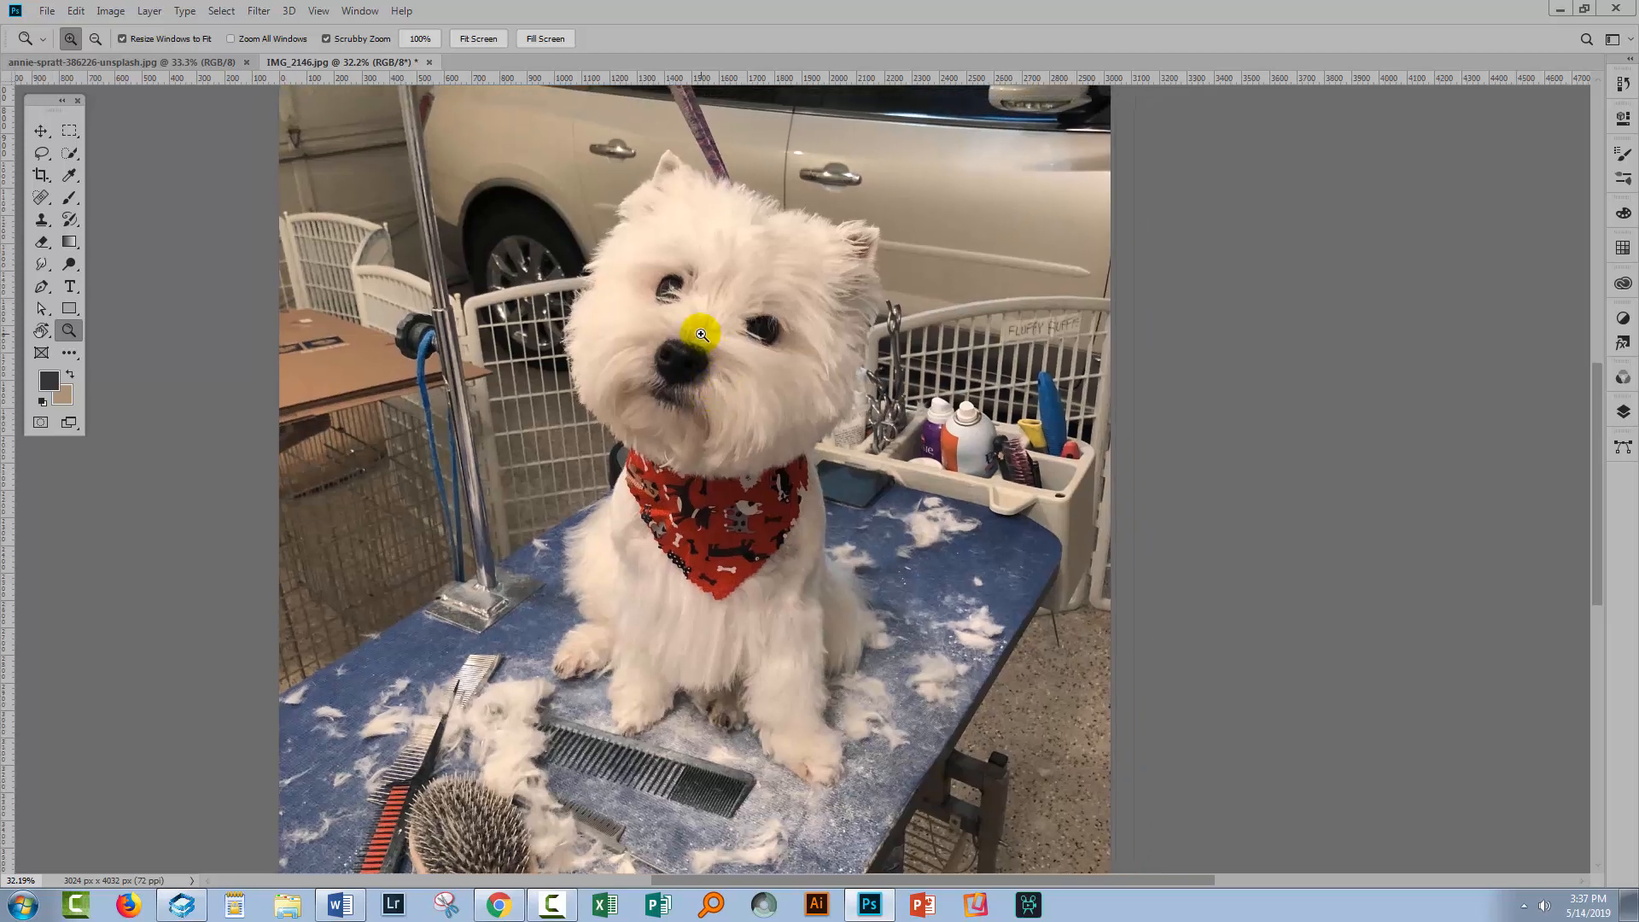
key(w)
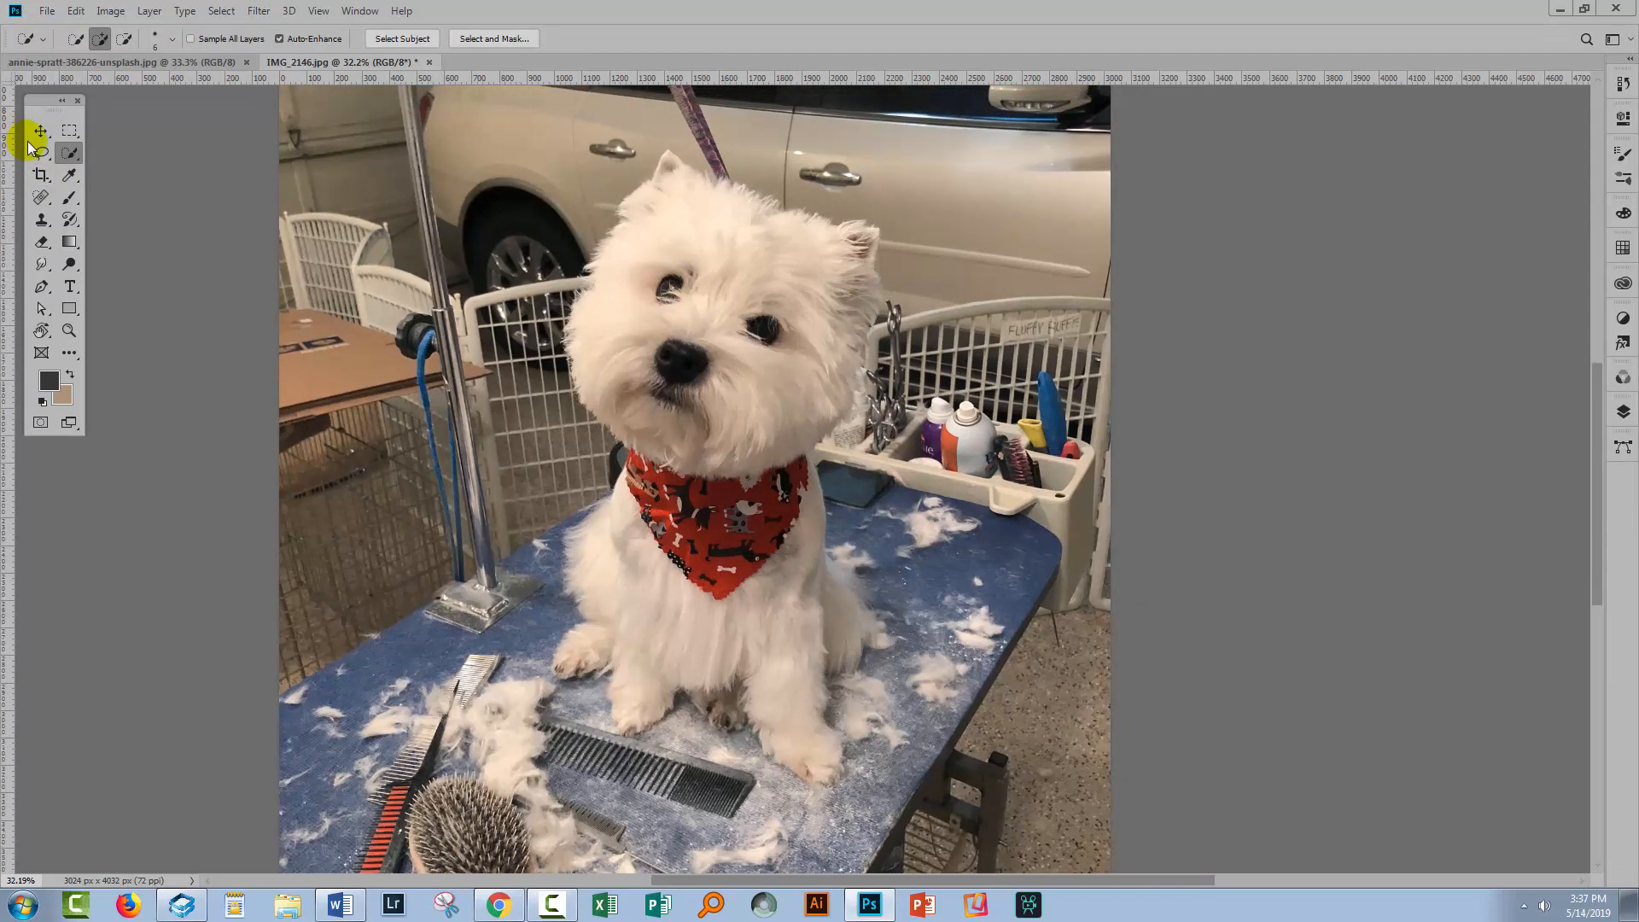
right_click(69, 154)
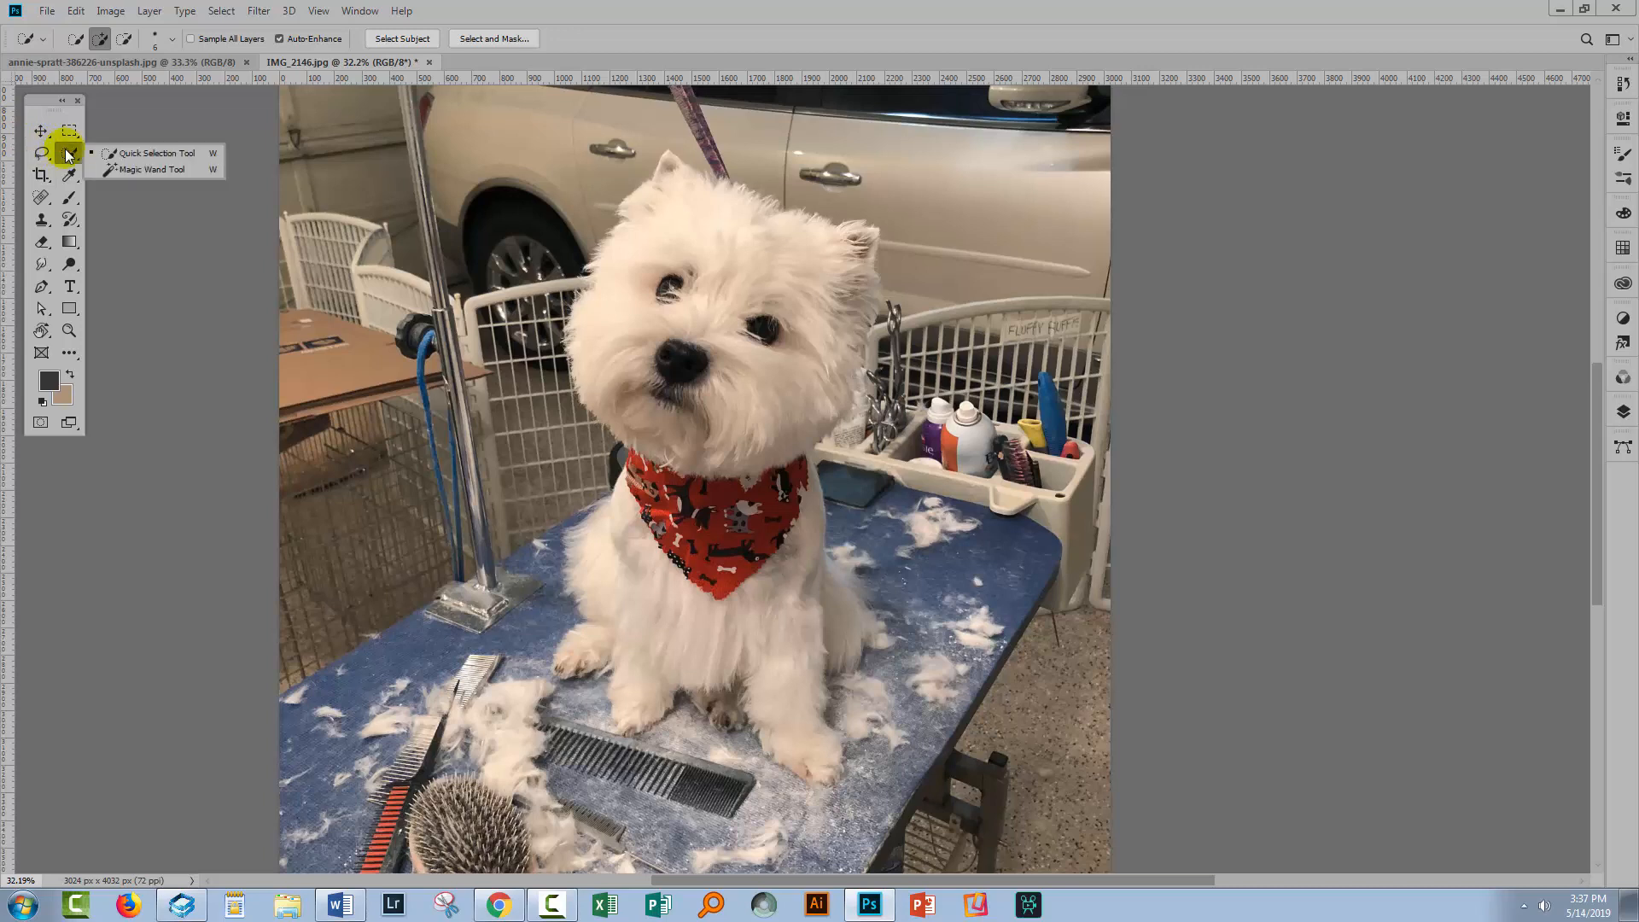
click(115, 151)
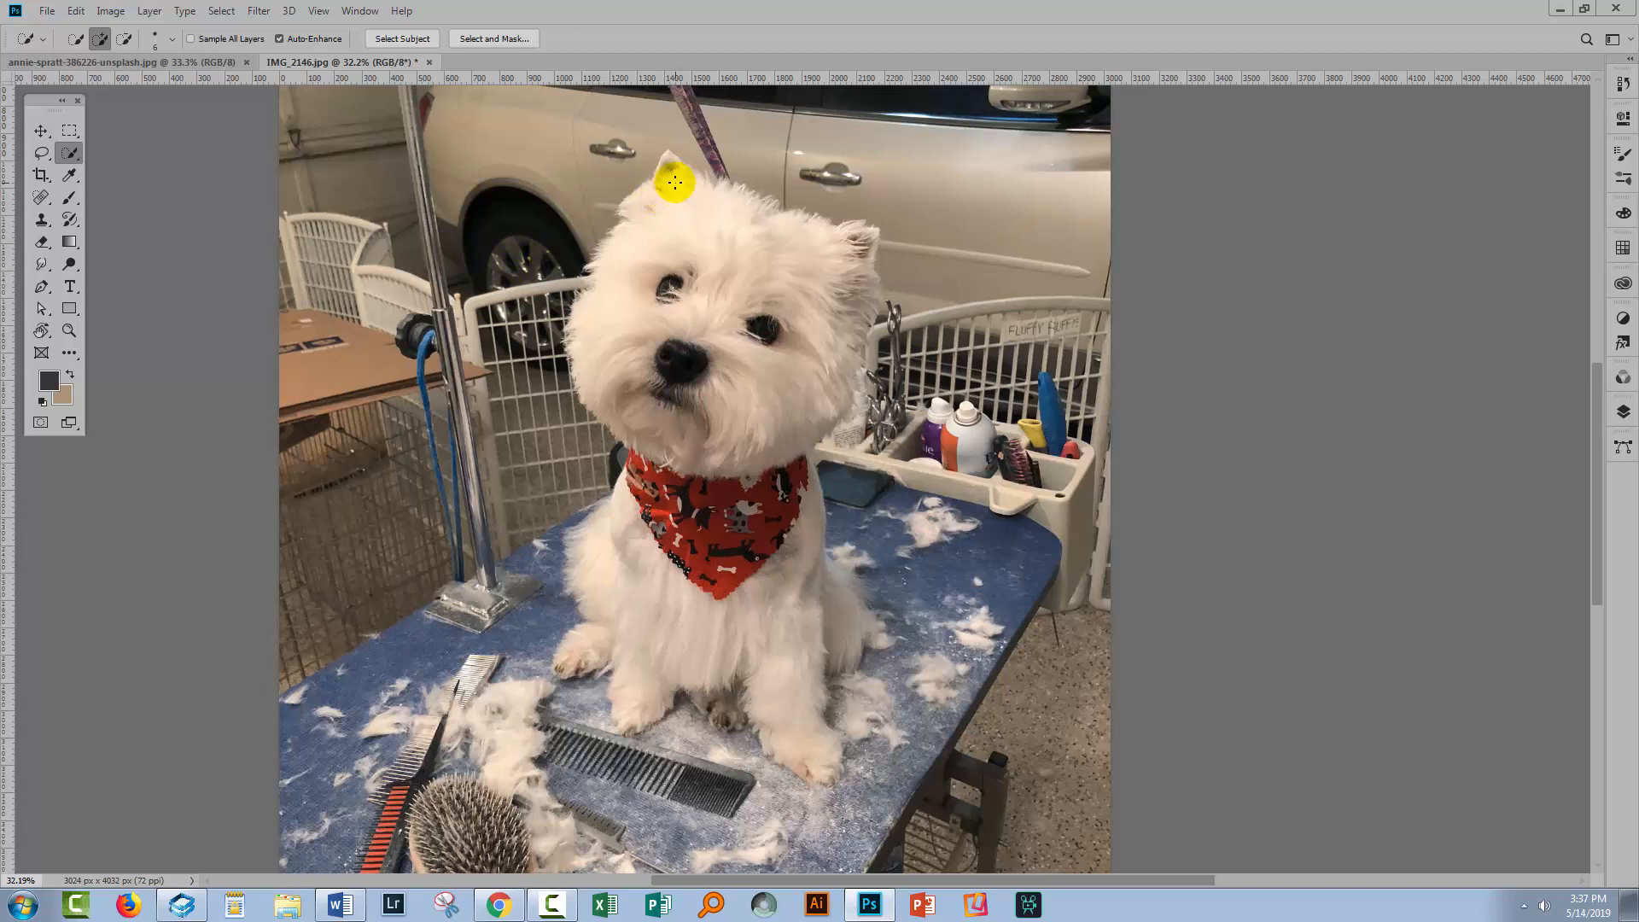
mouse_move(668, 179)
mouse_down()
mouse_move(677, 249)
mouse_move(742, 341)
mouse_move(658, 421)
mouse_move(627, 564)
mouse_move(650, 485)
mouse_move(680, 487)
mouse_move(731, 631)
mouse_move(768, 553)
mouse_move(794, 622)
mouse_move(779, 622)
mouse_move(781, 687)
mouse_move(844, 632)
mouse_up()
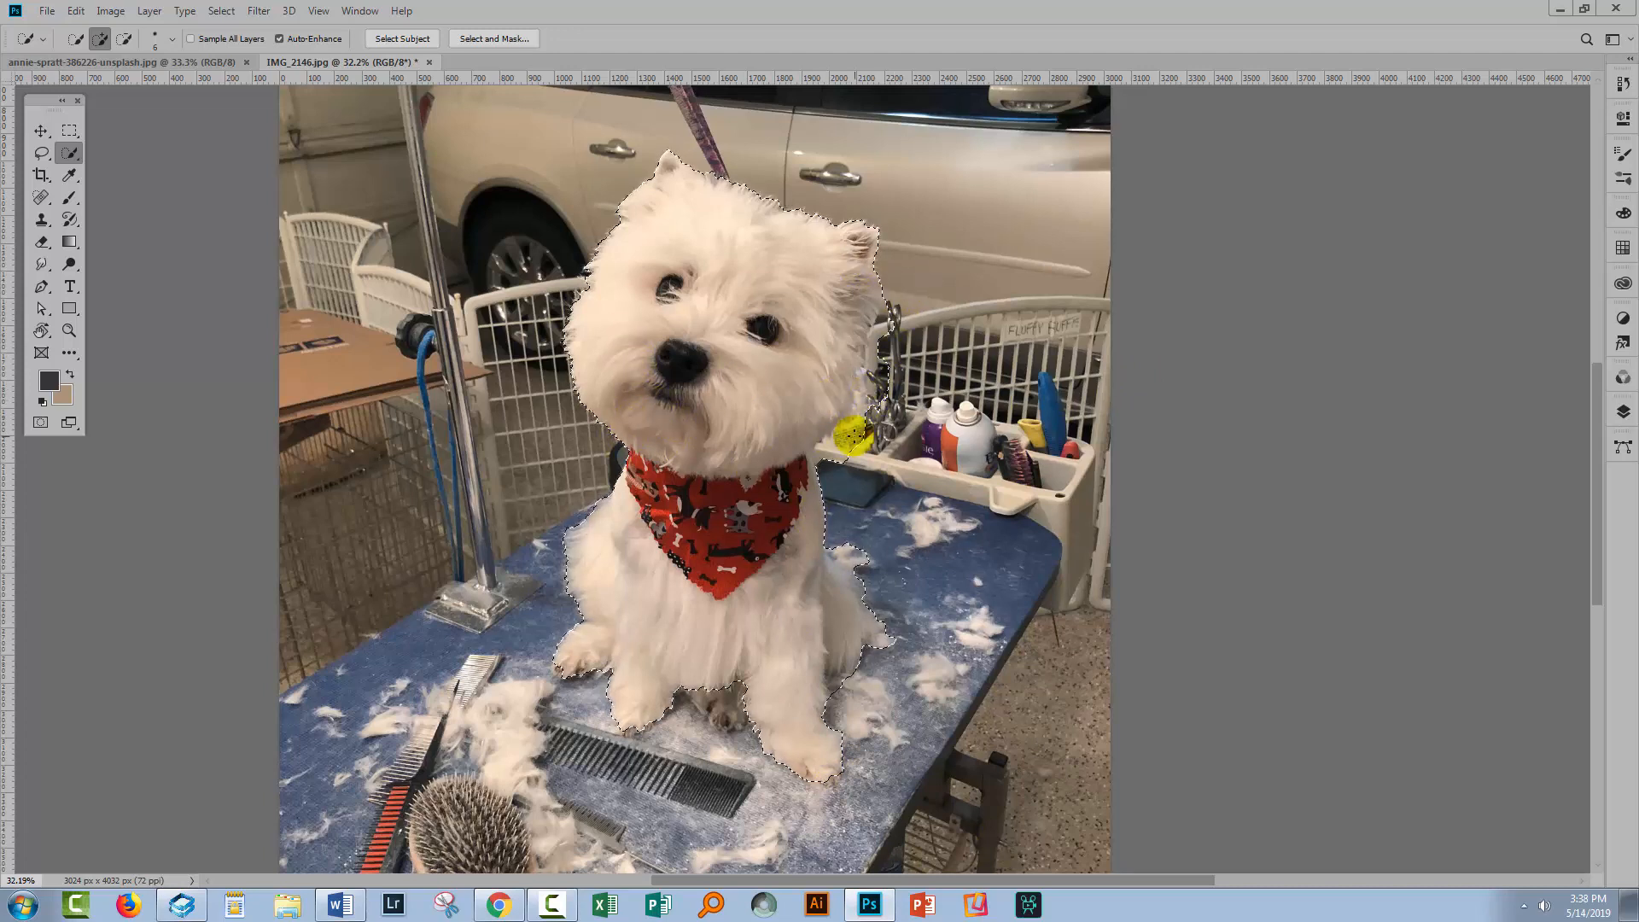
Subtract the grooming scissors and bin area beside the dog's right side from the selection
key(z)
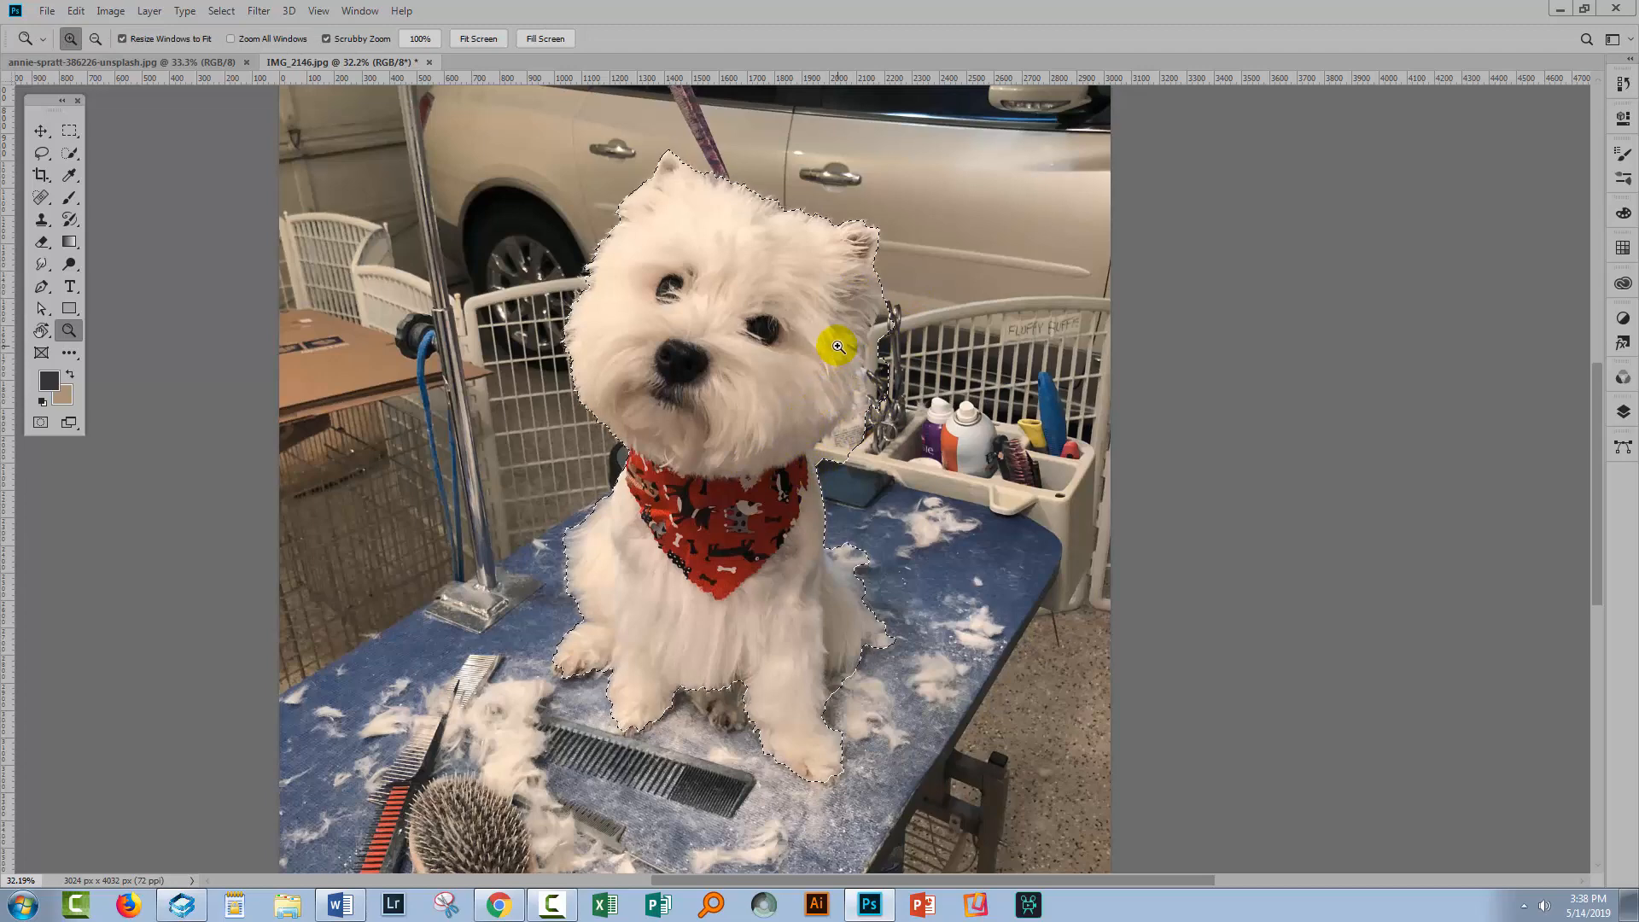
drag(837, 346, 943, 275)
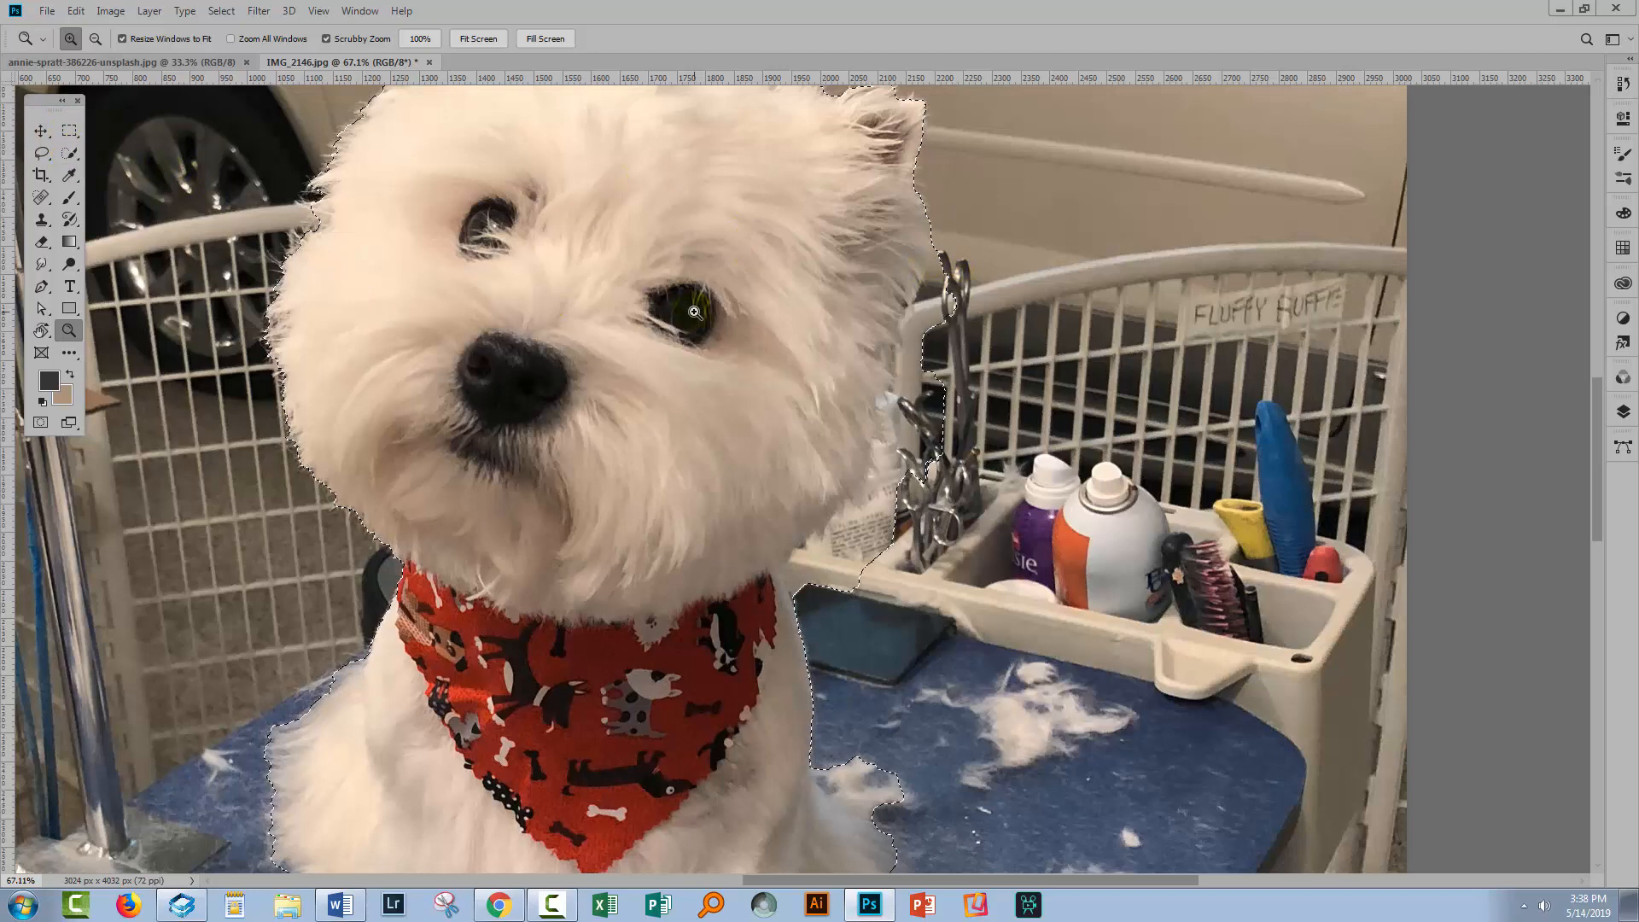
key(alt)
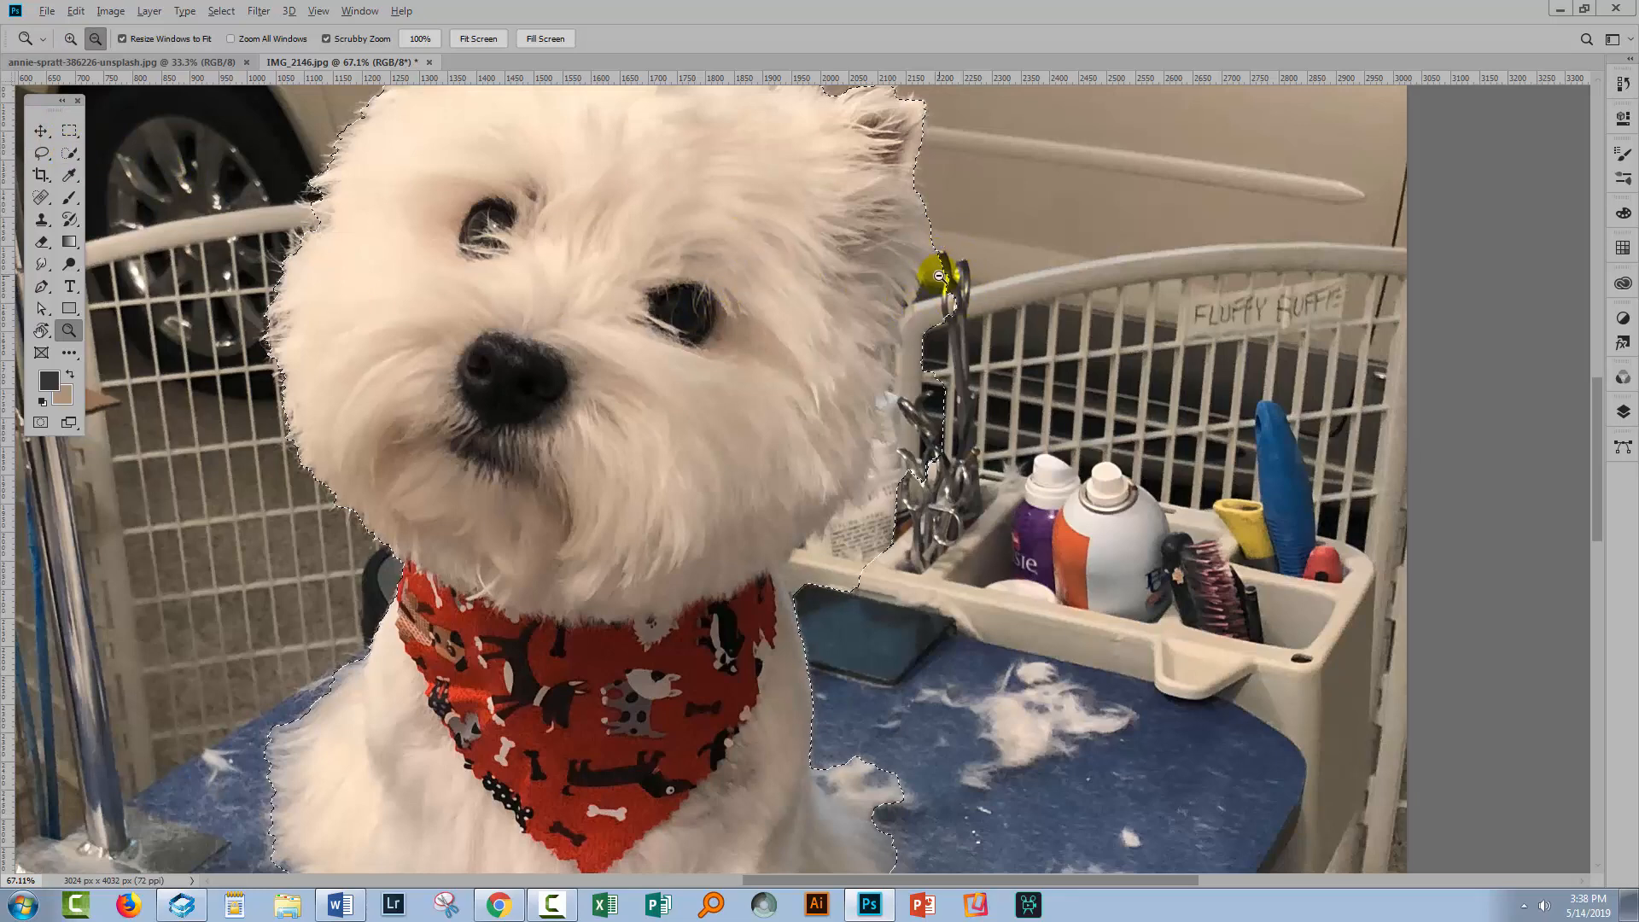
click(69, 153)
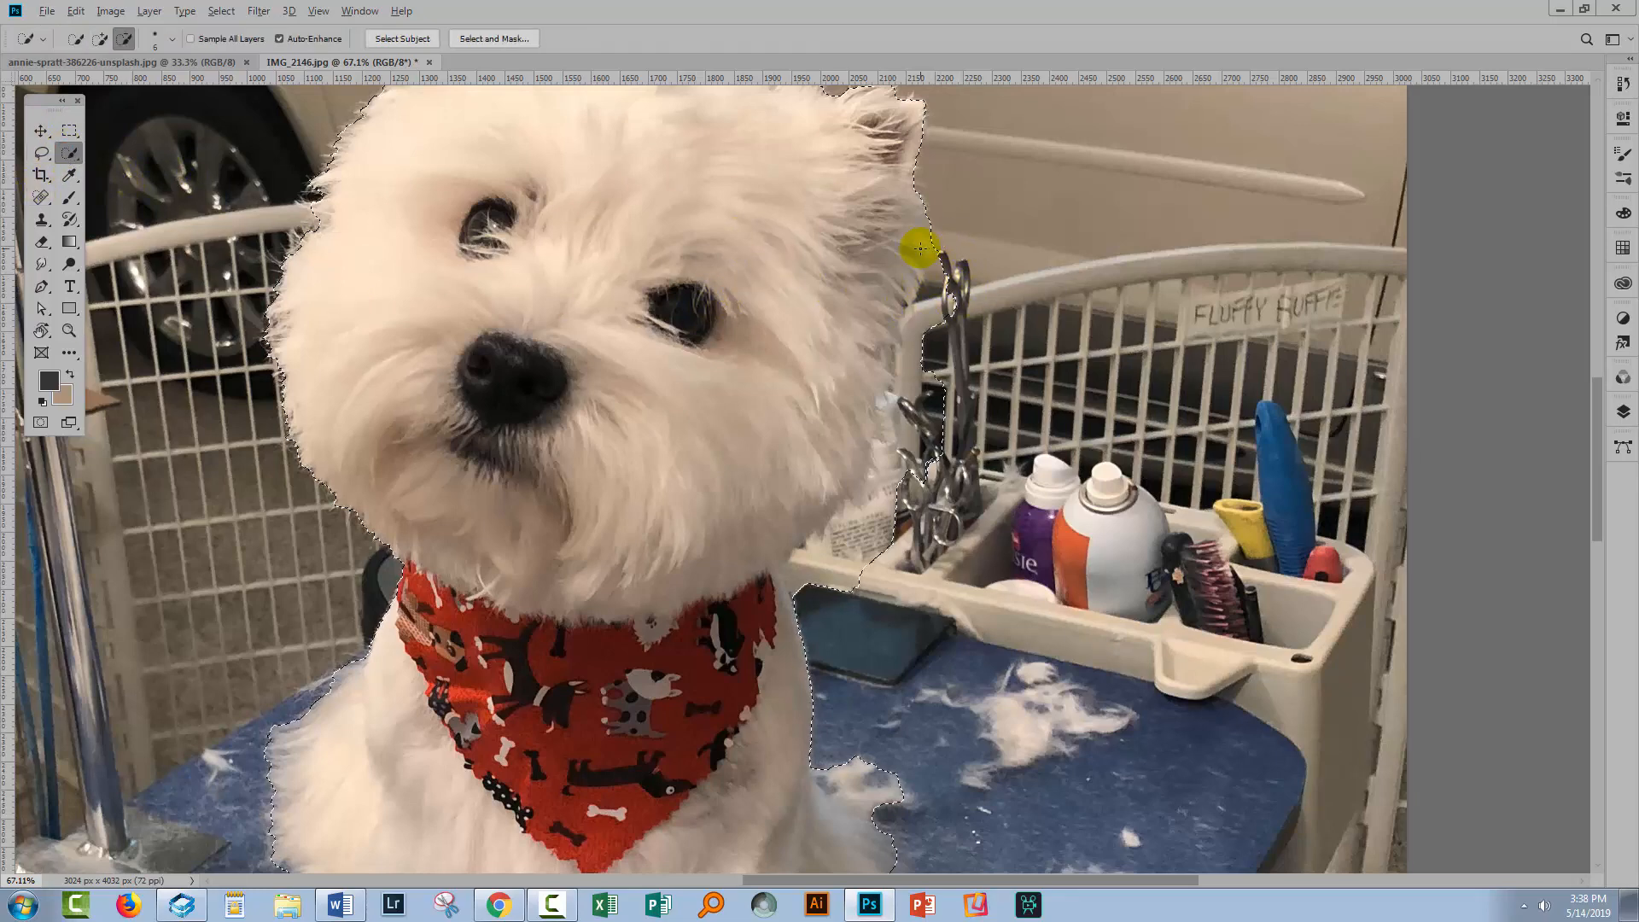
mouse_move(935, 233)
mouse_down()
mouse_move(915, 340)
mouse_move(960, 294)
mouse_move(853, 524)
mouse_move(798, 583)
mouse_move(811, 605)
mouse_move(771, 565)
mouse_move(757, 595)
mouse_move(763, 546)
mouse_up()
click(769, 561)
Remove the loose fur on the table beside the dog's right front paw from the selection
scroll(775, 595, down, 5)
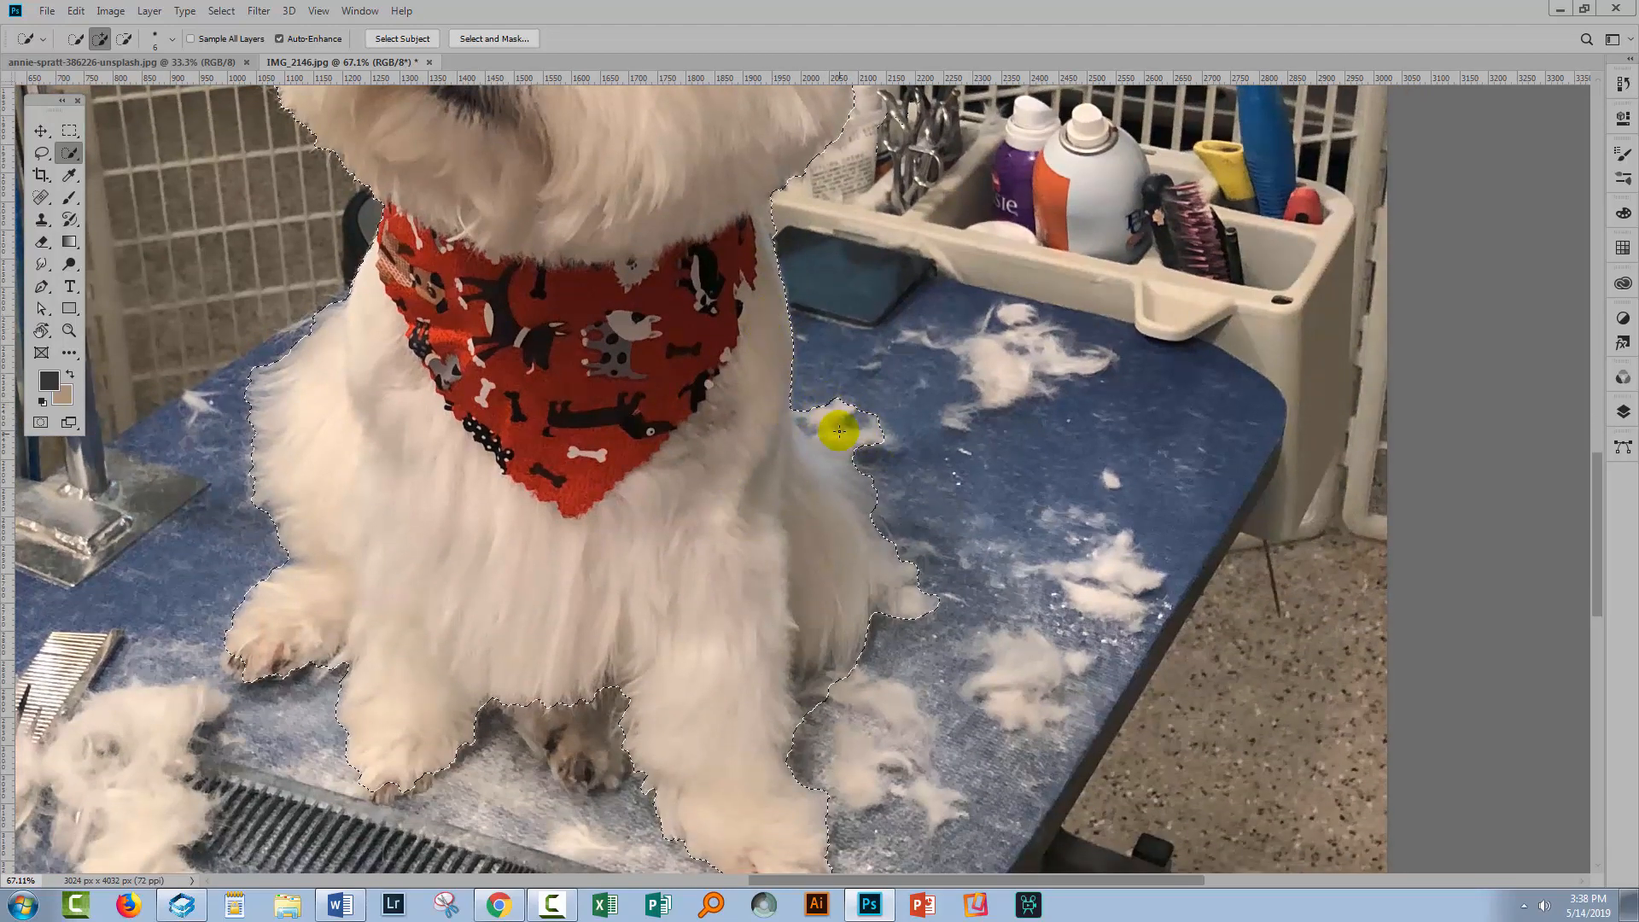
key(alt)
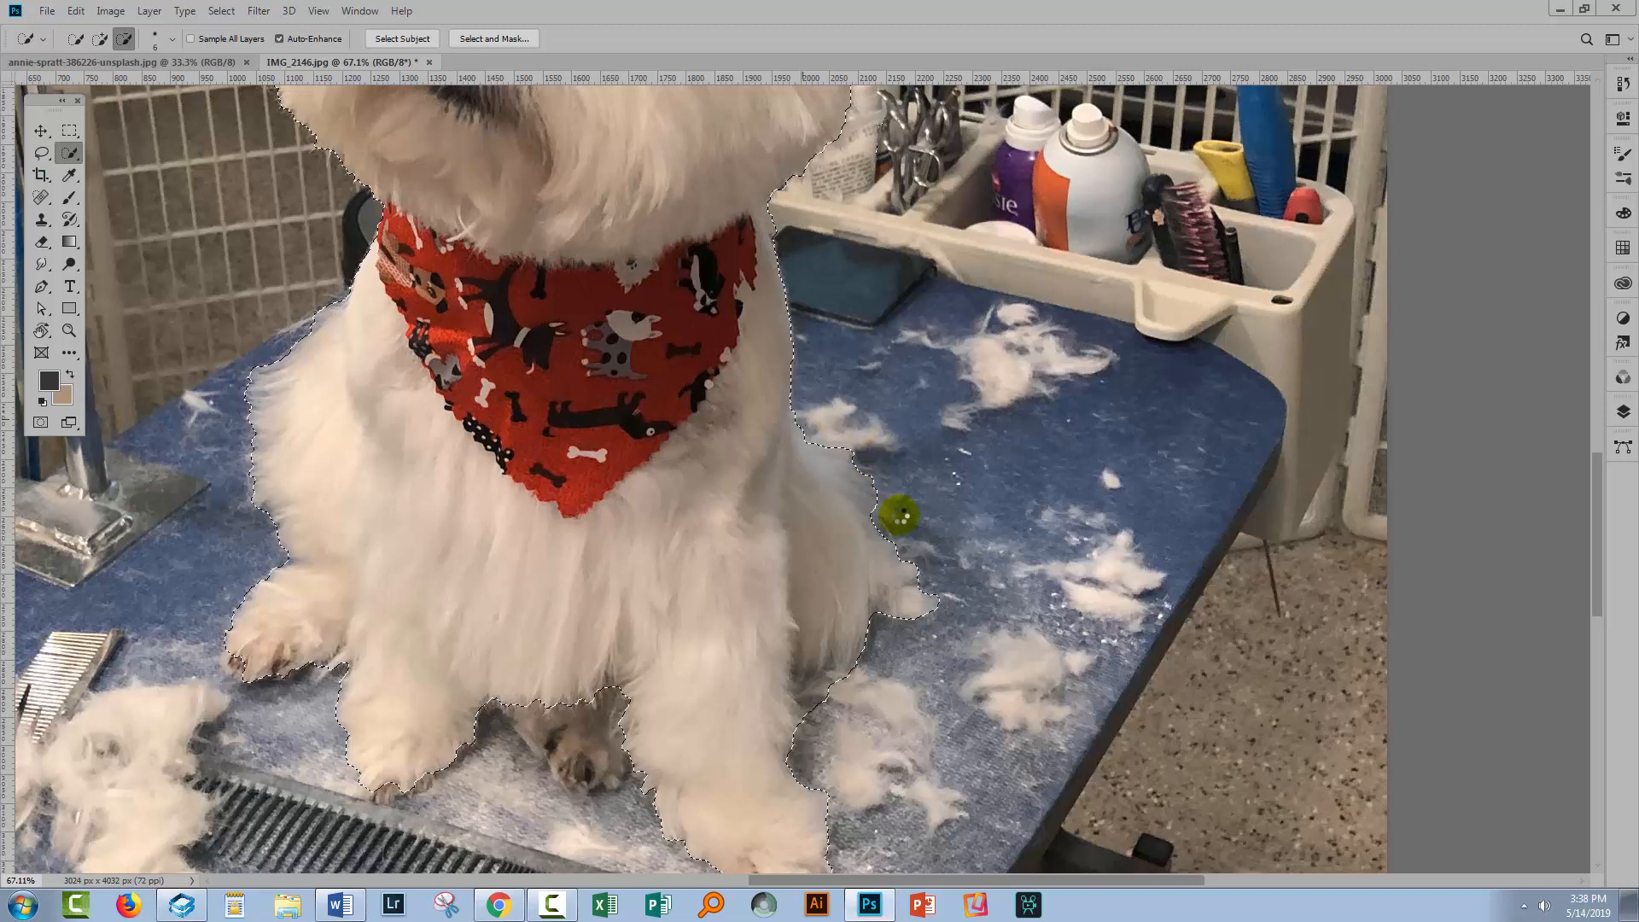
scroll(900, 515, down, 1)
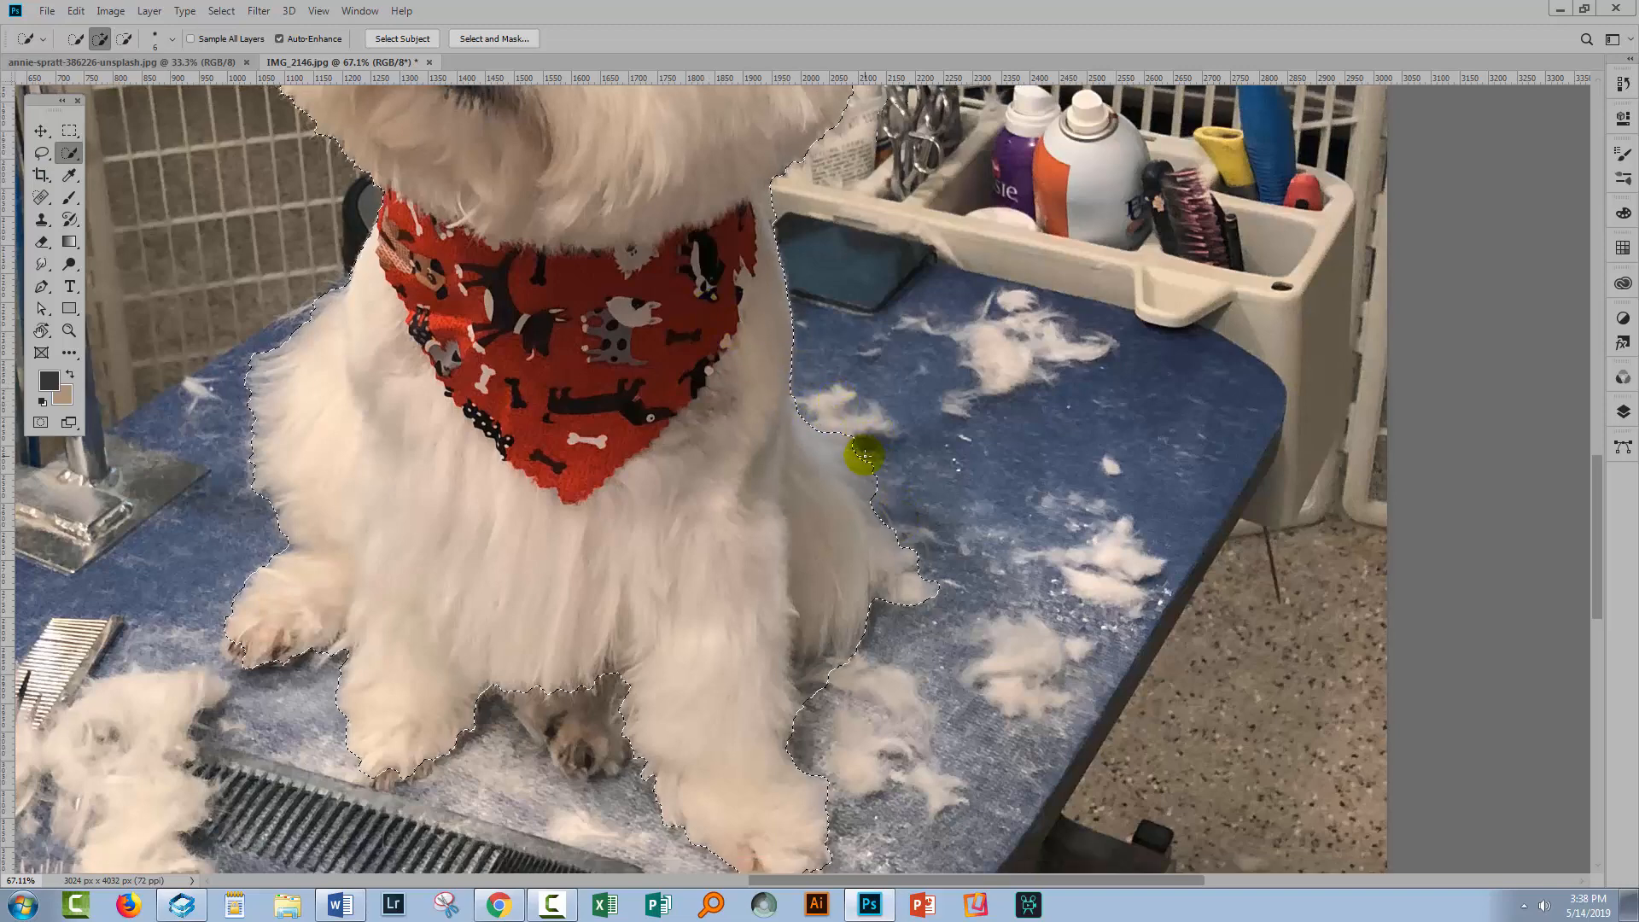
key(alt)
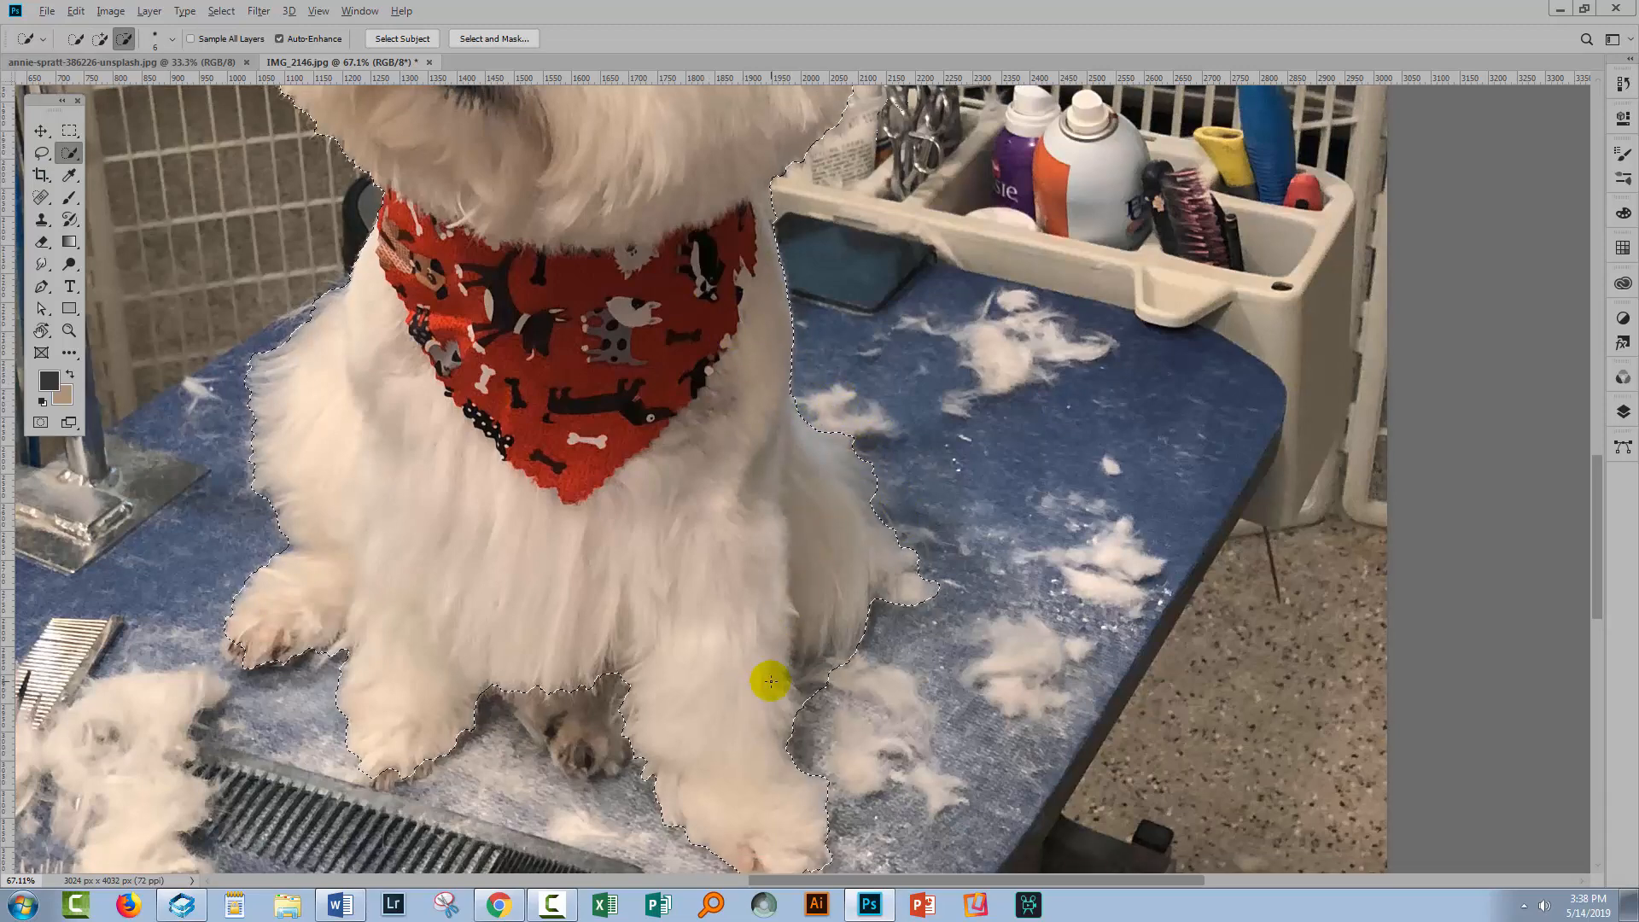
mouse_move(792, 670)
mouse_down()
mouse_move(869, 712)
mouse_move(833, 696)
mouse_up()
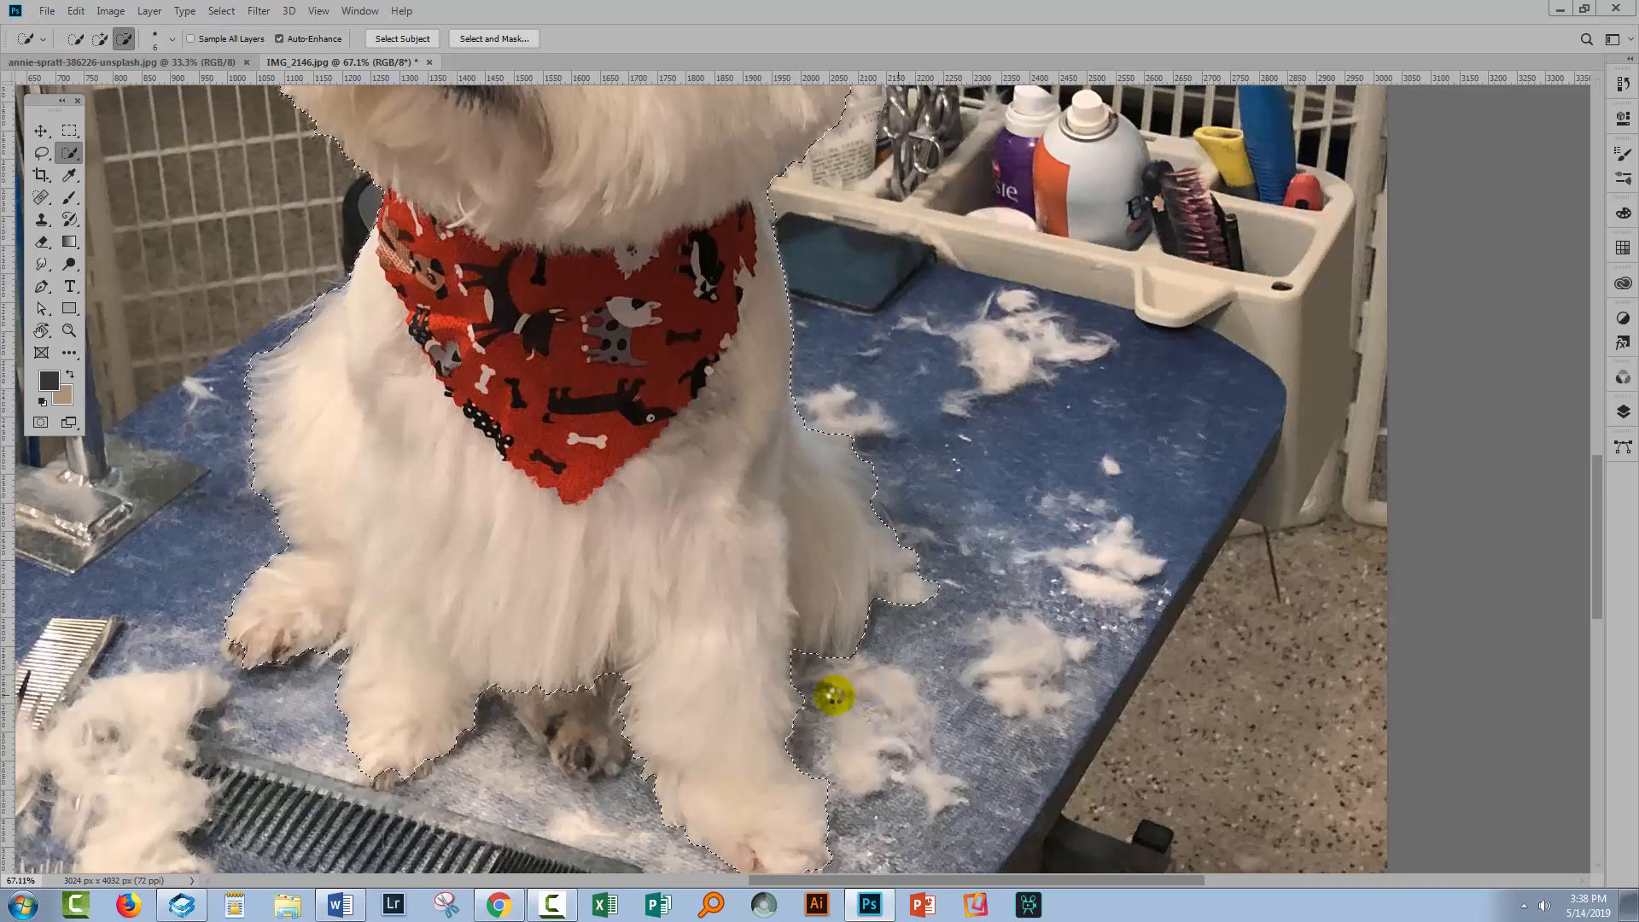
scroll(835, 665, down, 2)
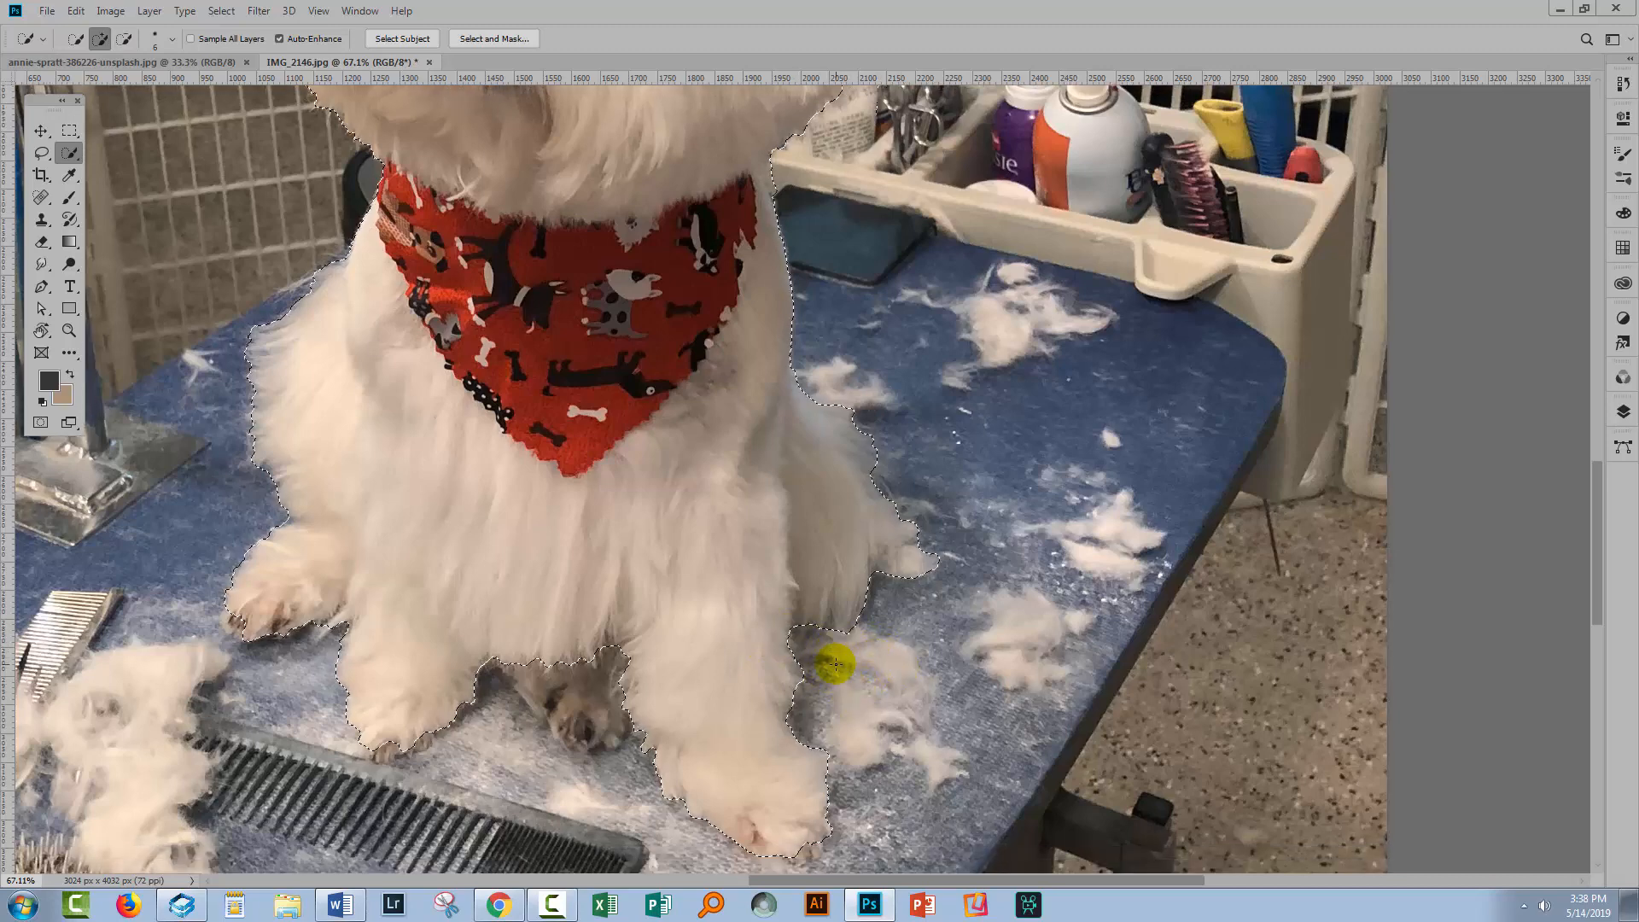
scroll(834, 688, down, 2)
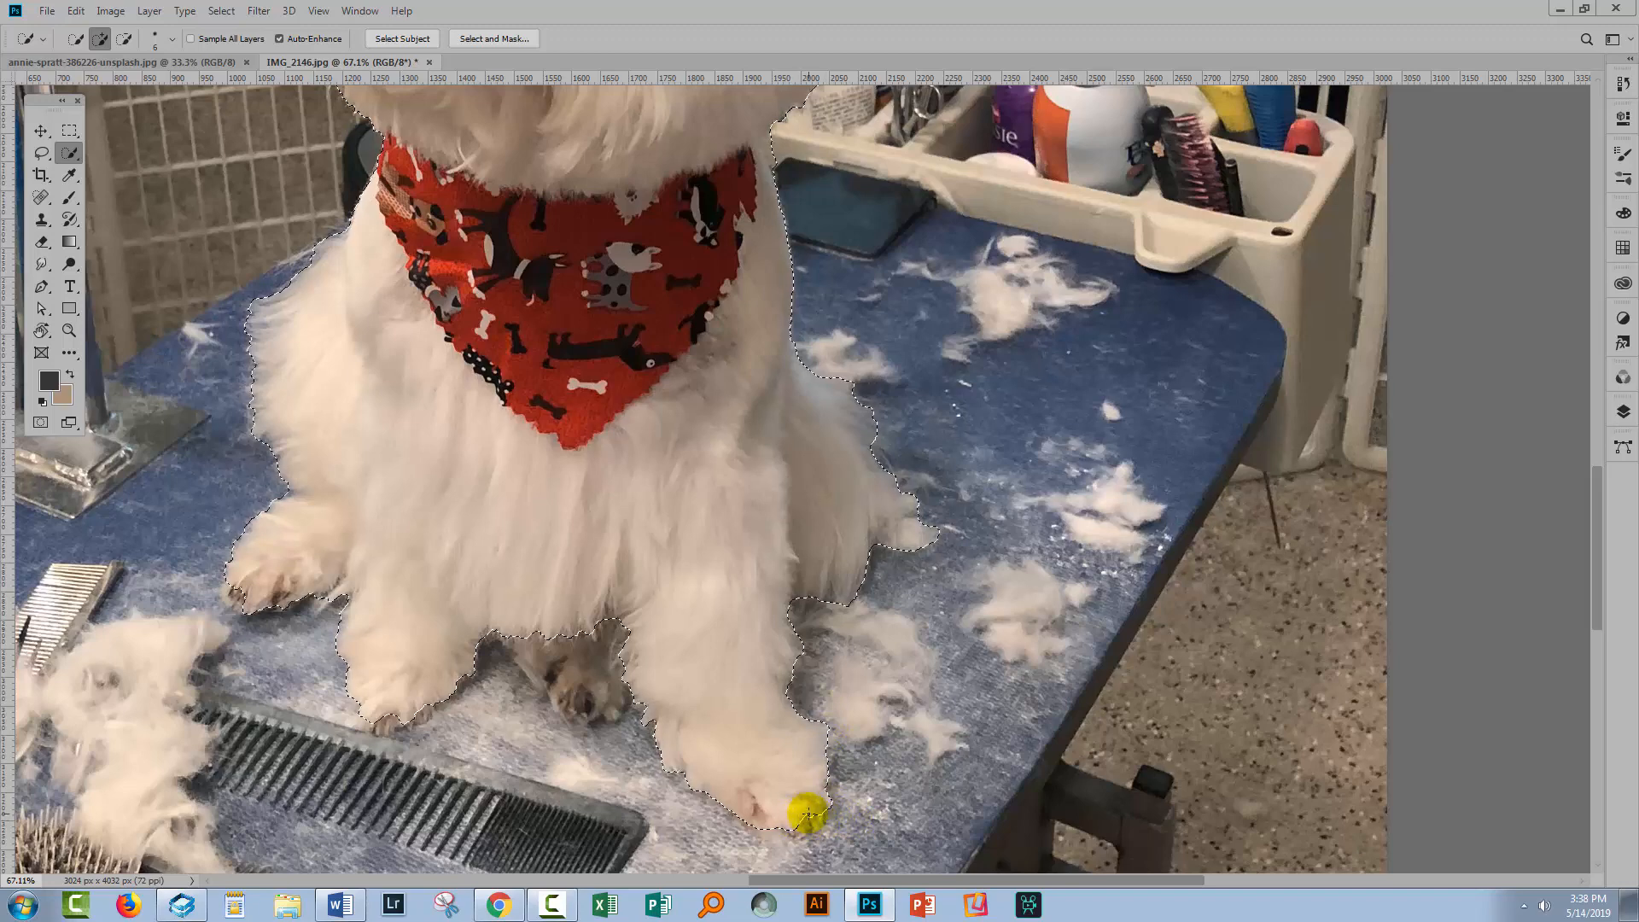
drag(805, 821, 777, 835)
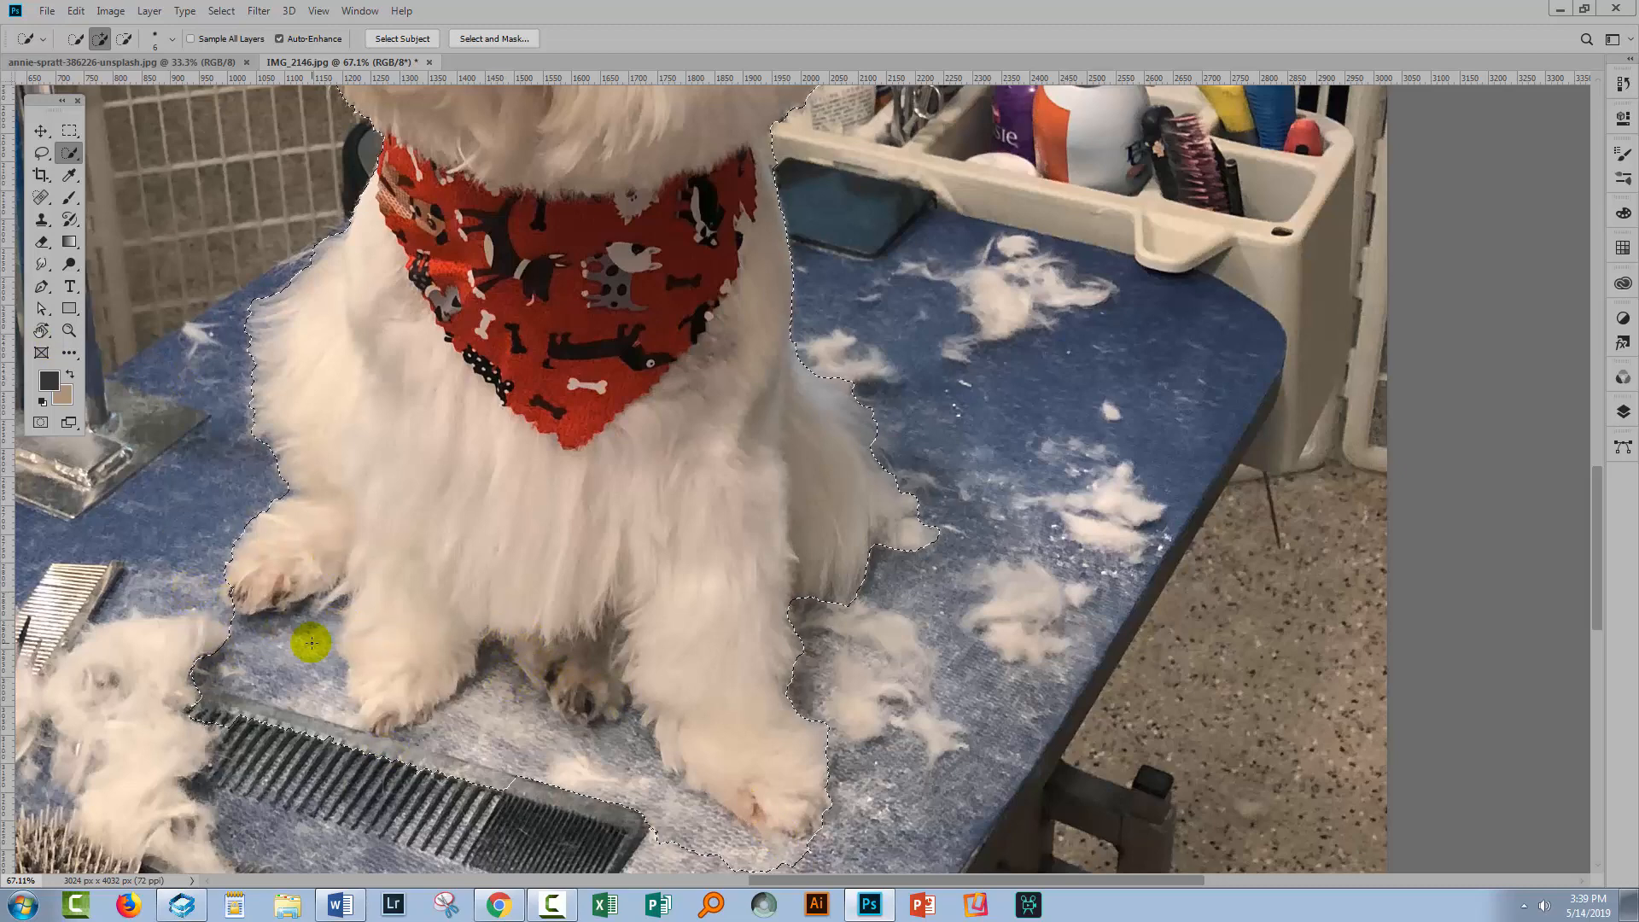
Refine the selection around the dog's left paw, subtracting the fur pile and adding the paw back
key(alt)
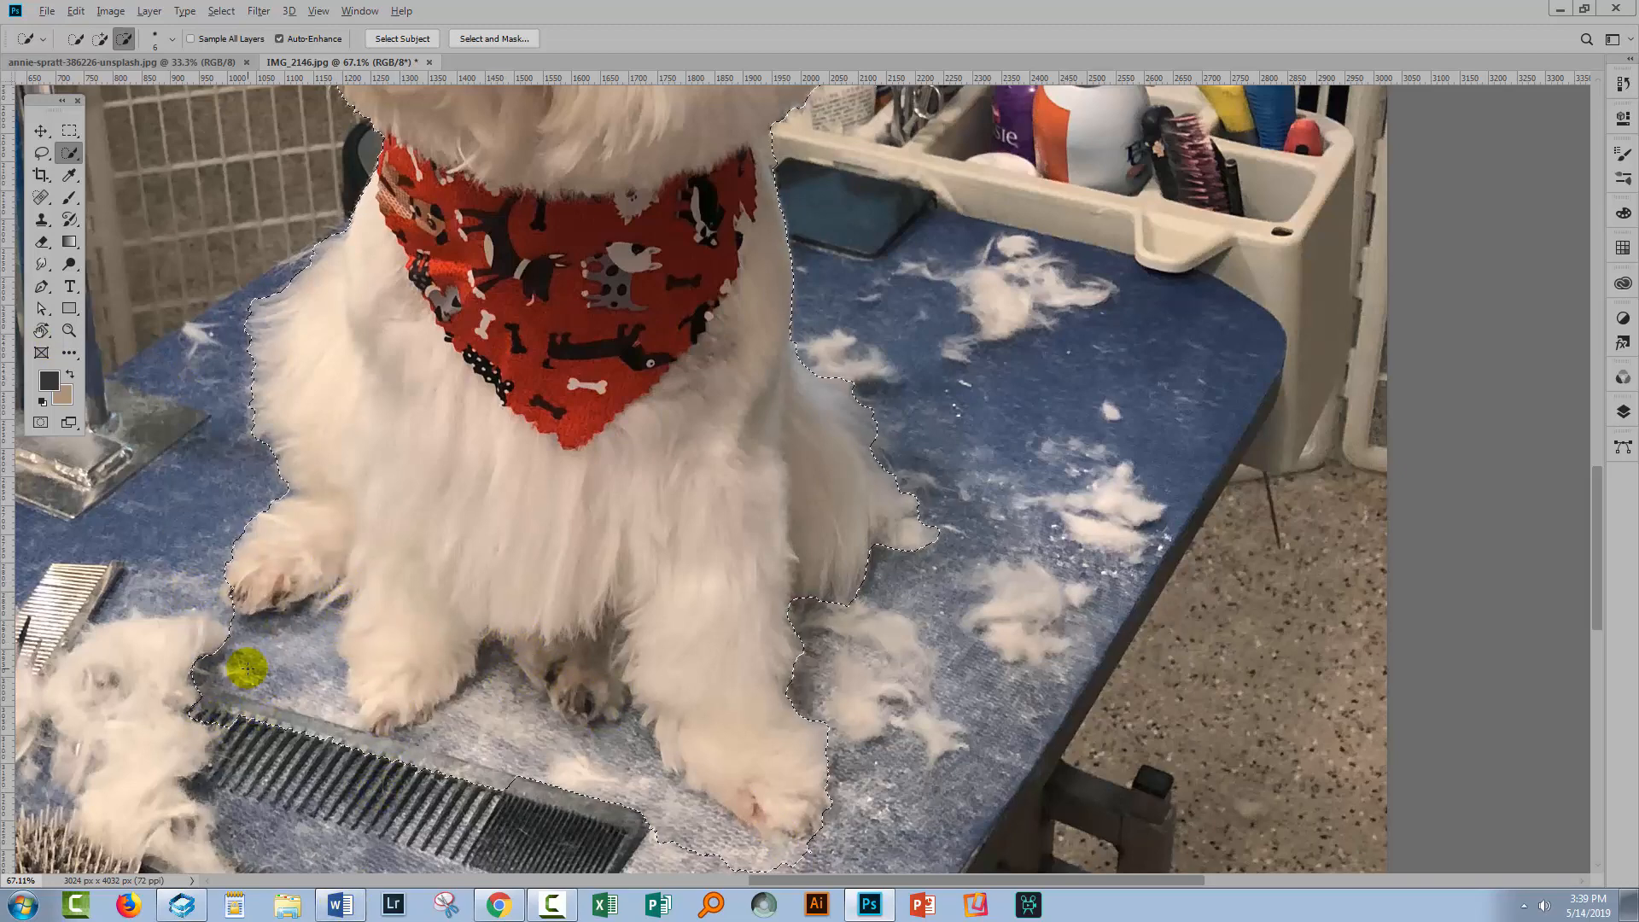
mouse_move(247, 669)
mouse_down()
mouse_move(316, 626)
mouse_move(331, 720)
mouse_move(327, 758)
mouse_move(234, 758)
mouse_up()
drag(198, 648, 212, 771)
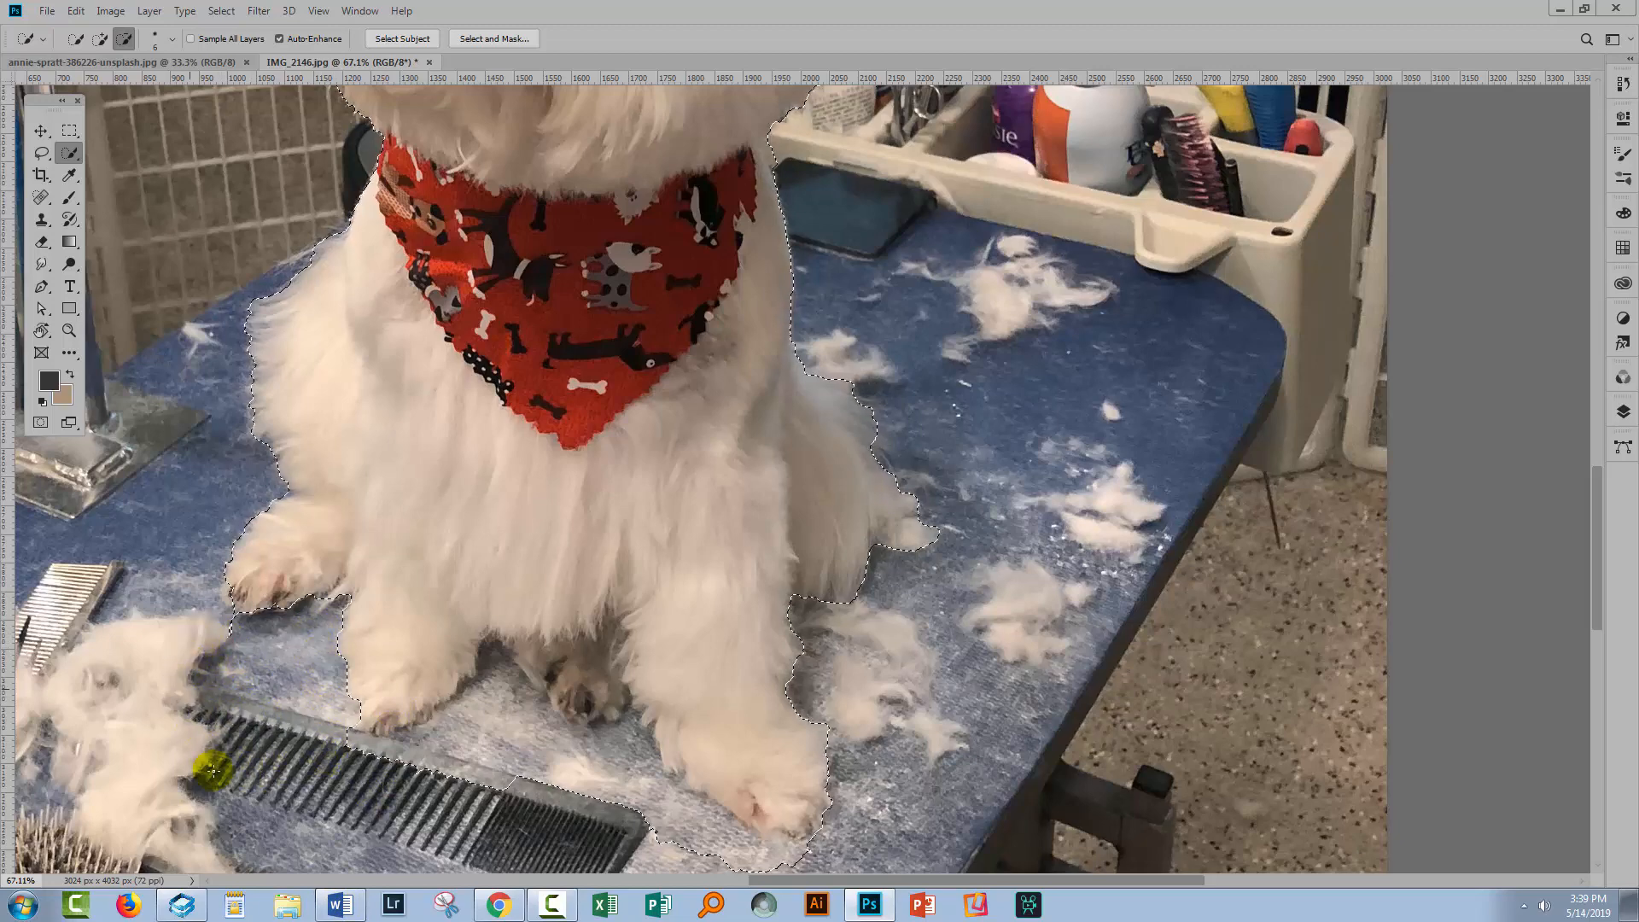
mouse_move(432, 756)
mouse_down()
mouse_move(502, 696)
mouse_move(493, 663)
mouse_move(549, 786)
mouse_move(601, 748)
mouse_move(577, 741)
mouse_move(619, 750)
mouse_move(711, 839)
mouse_move(792, 872)
mouse_move(799, 859)
mouse_move(639, 836)
mouse_move(761, 898)
mouse_move(757, 879)
mouse_move(661, 844)
mouse_move(565, 689)
mouse_move(518, 666)
mouse_up()
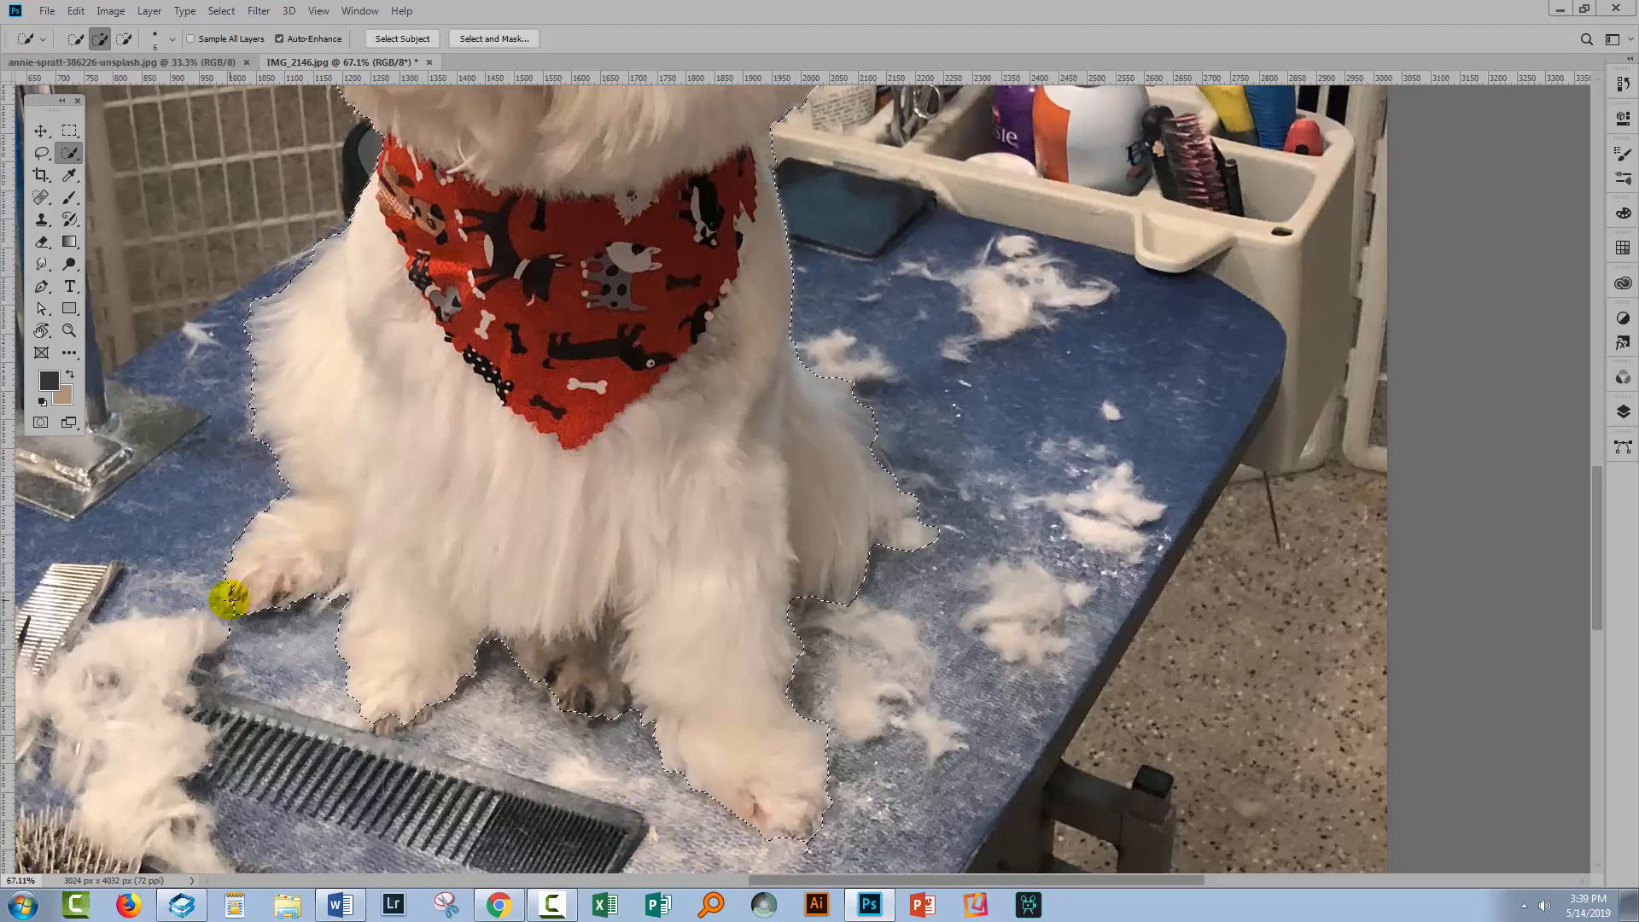
key(alt)
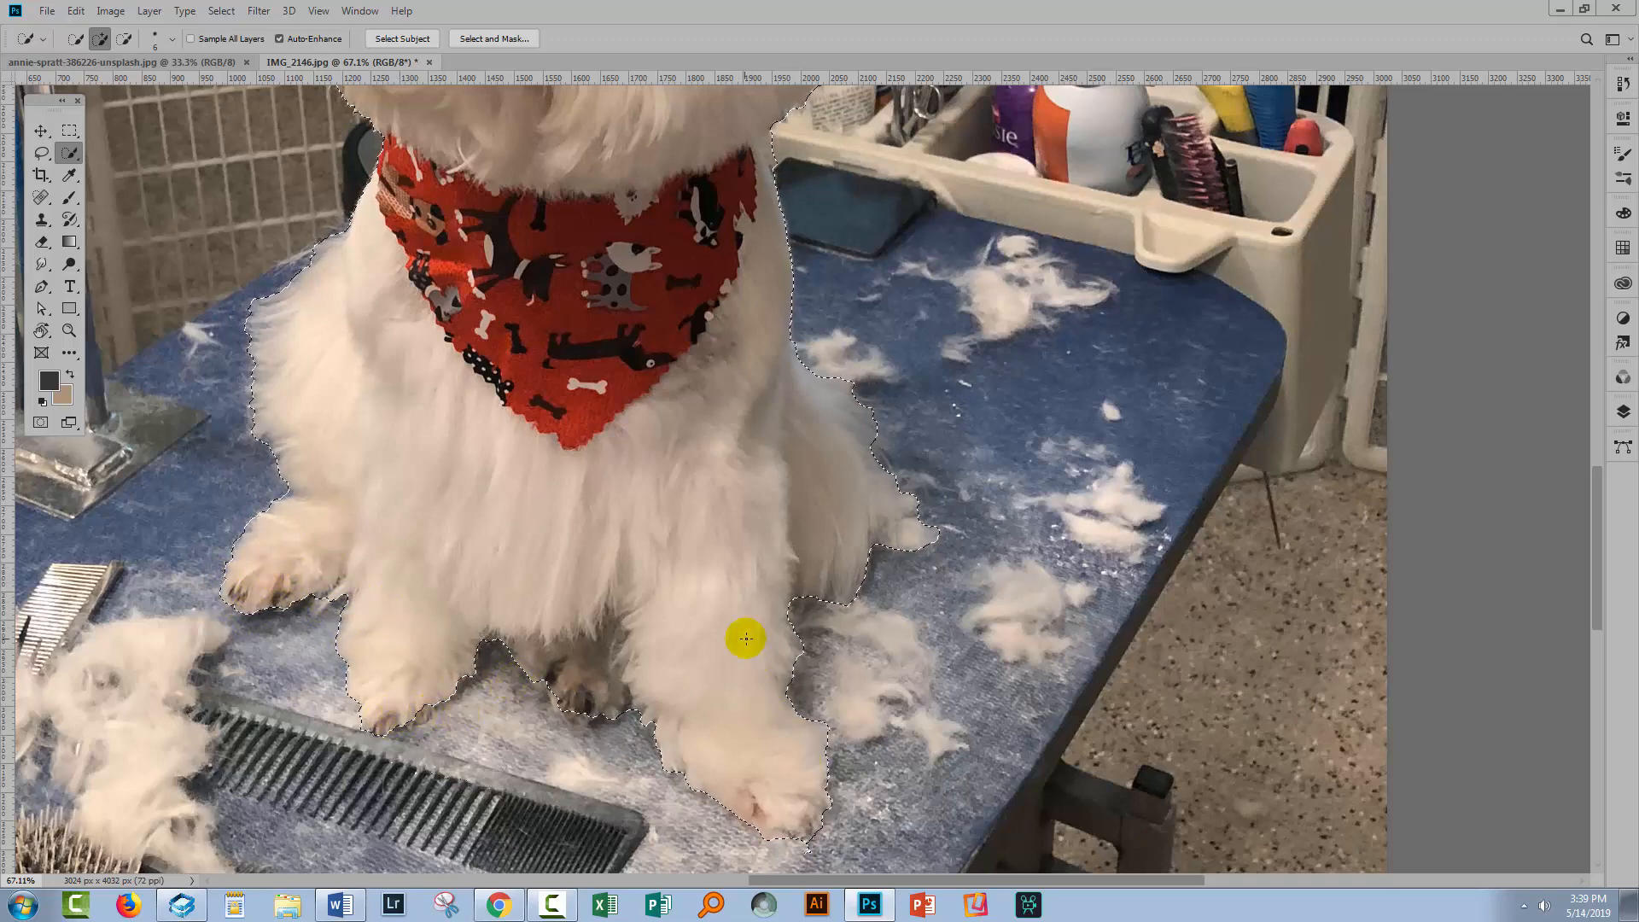
Subtract the scissors area next to the dog's head from the selection
scroll(810, 338, up, 3)
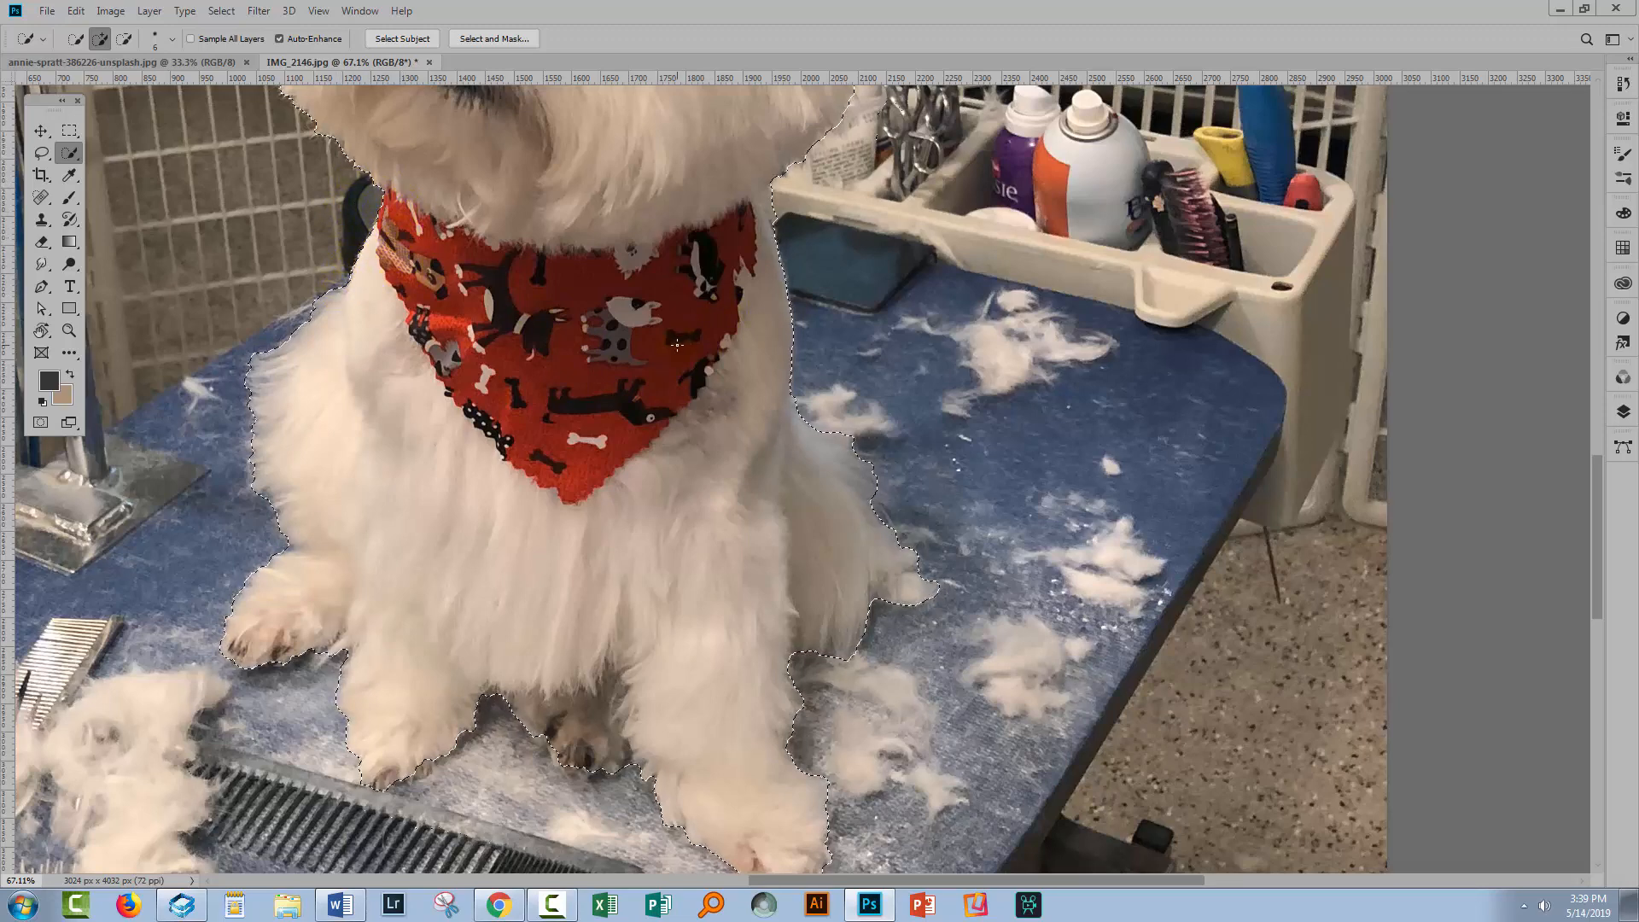
scroll(677, 345, up, 7)
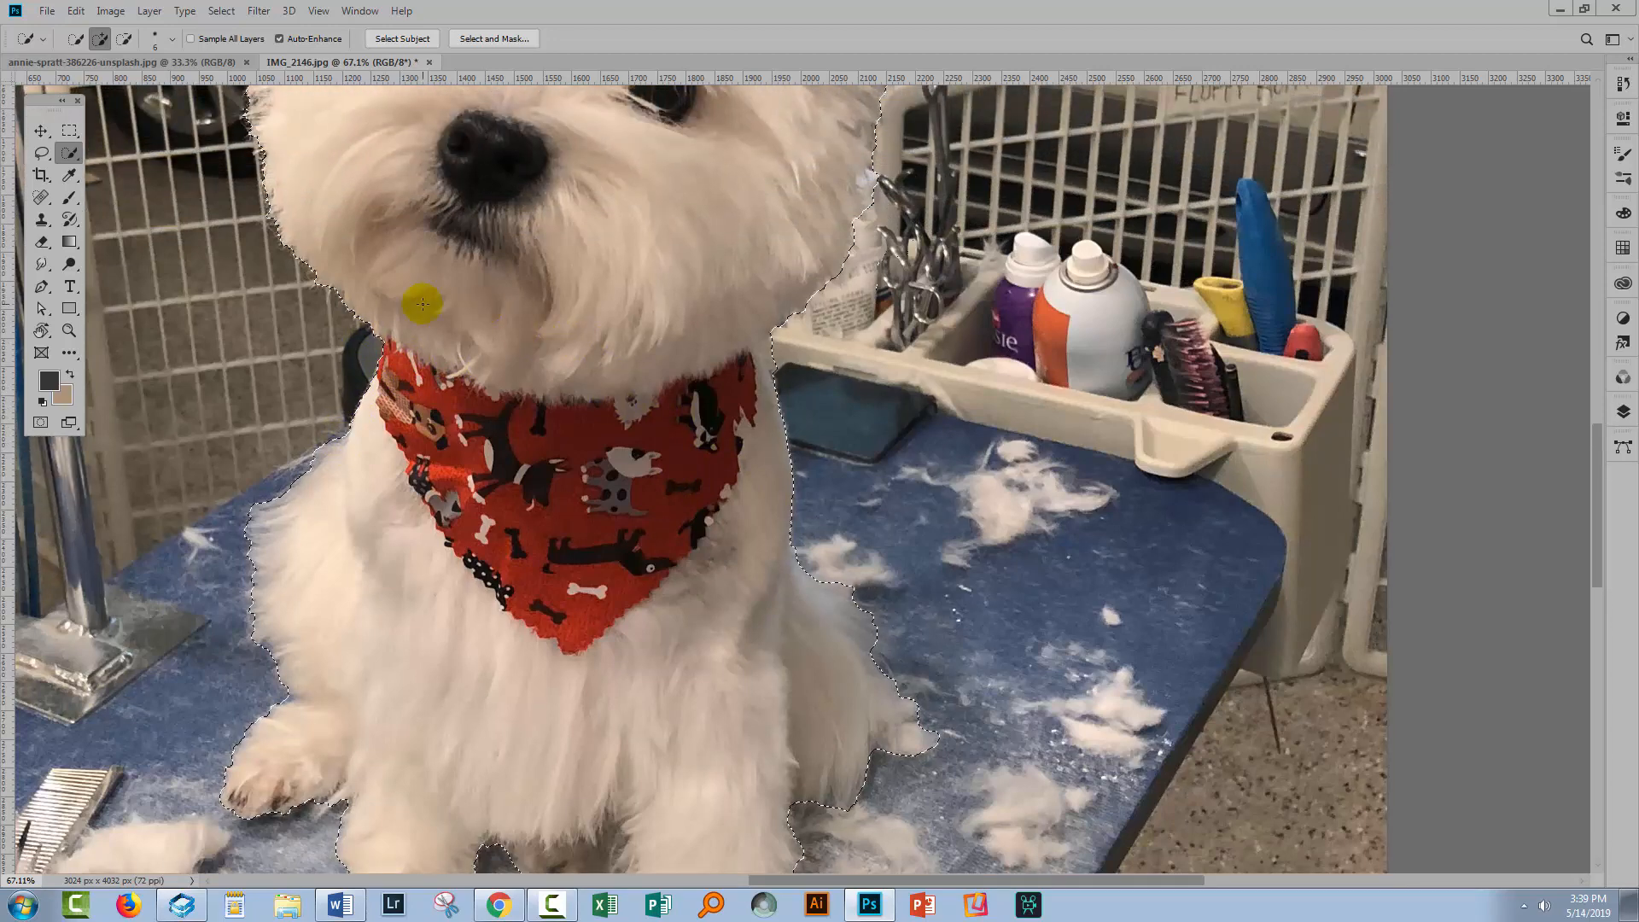
scroll(422, 303, up, 3)
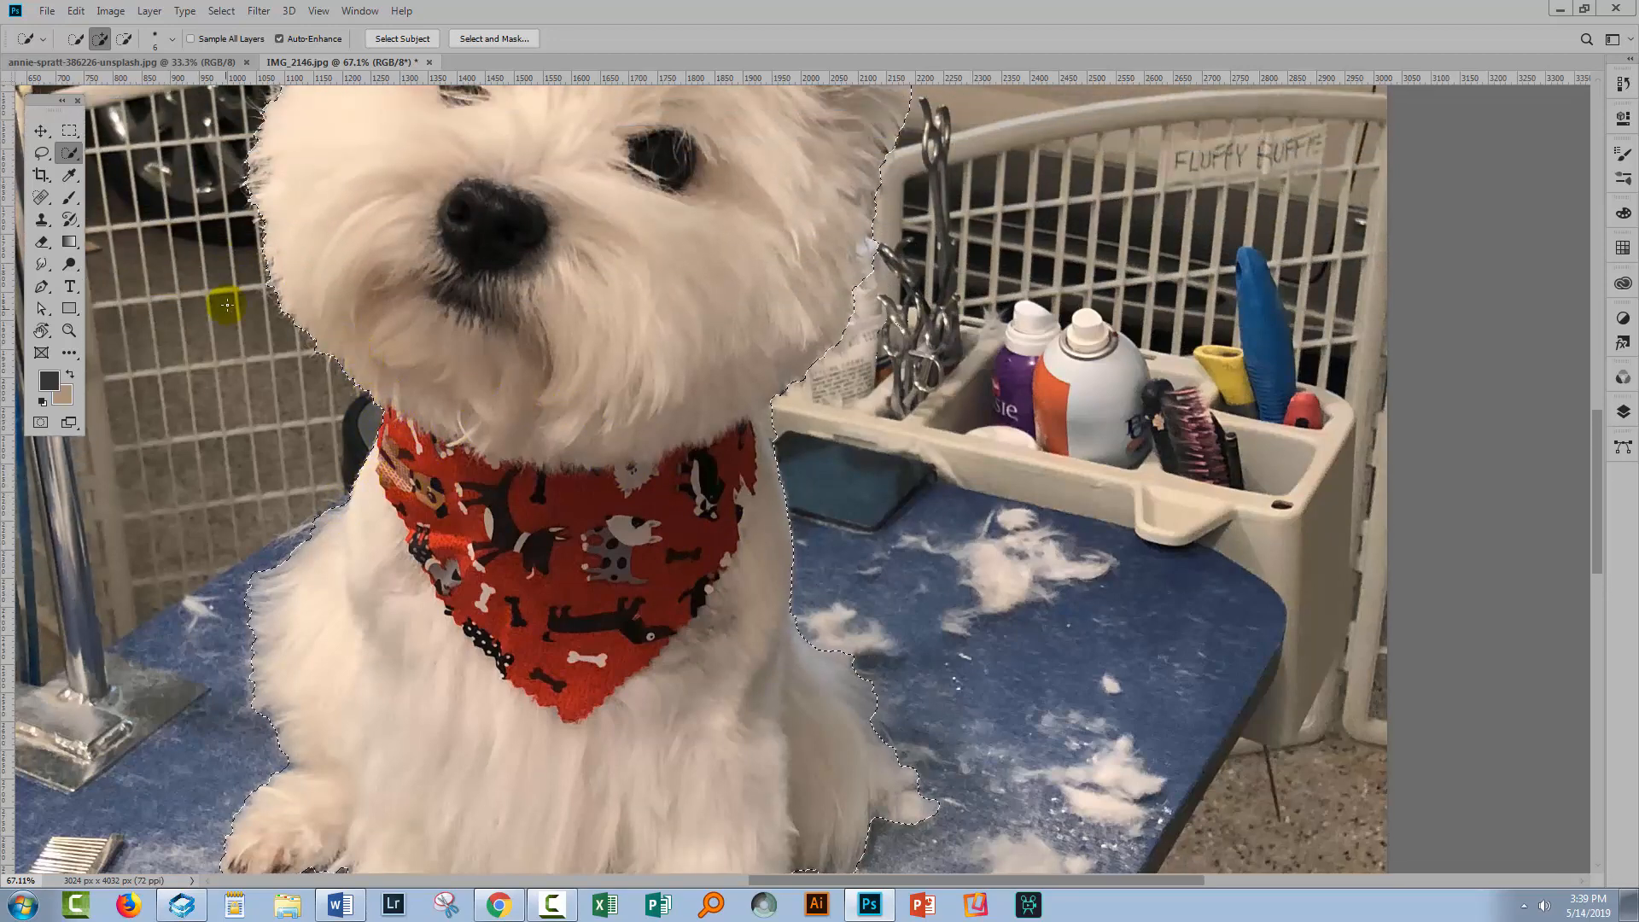
scroll(256, 282, up, 3)
scroll(376, 214, up, 3)
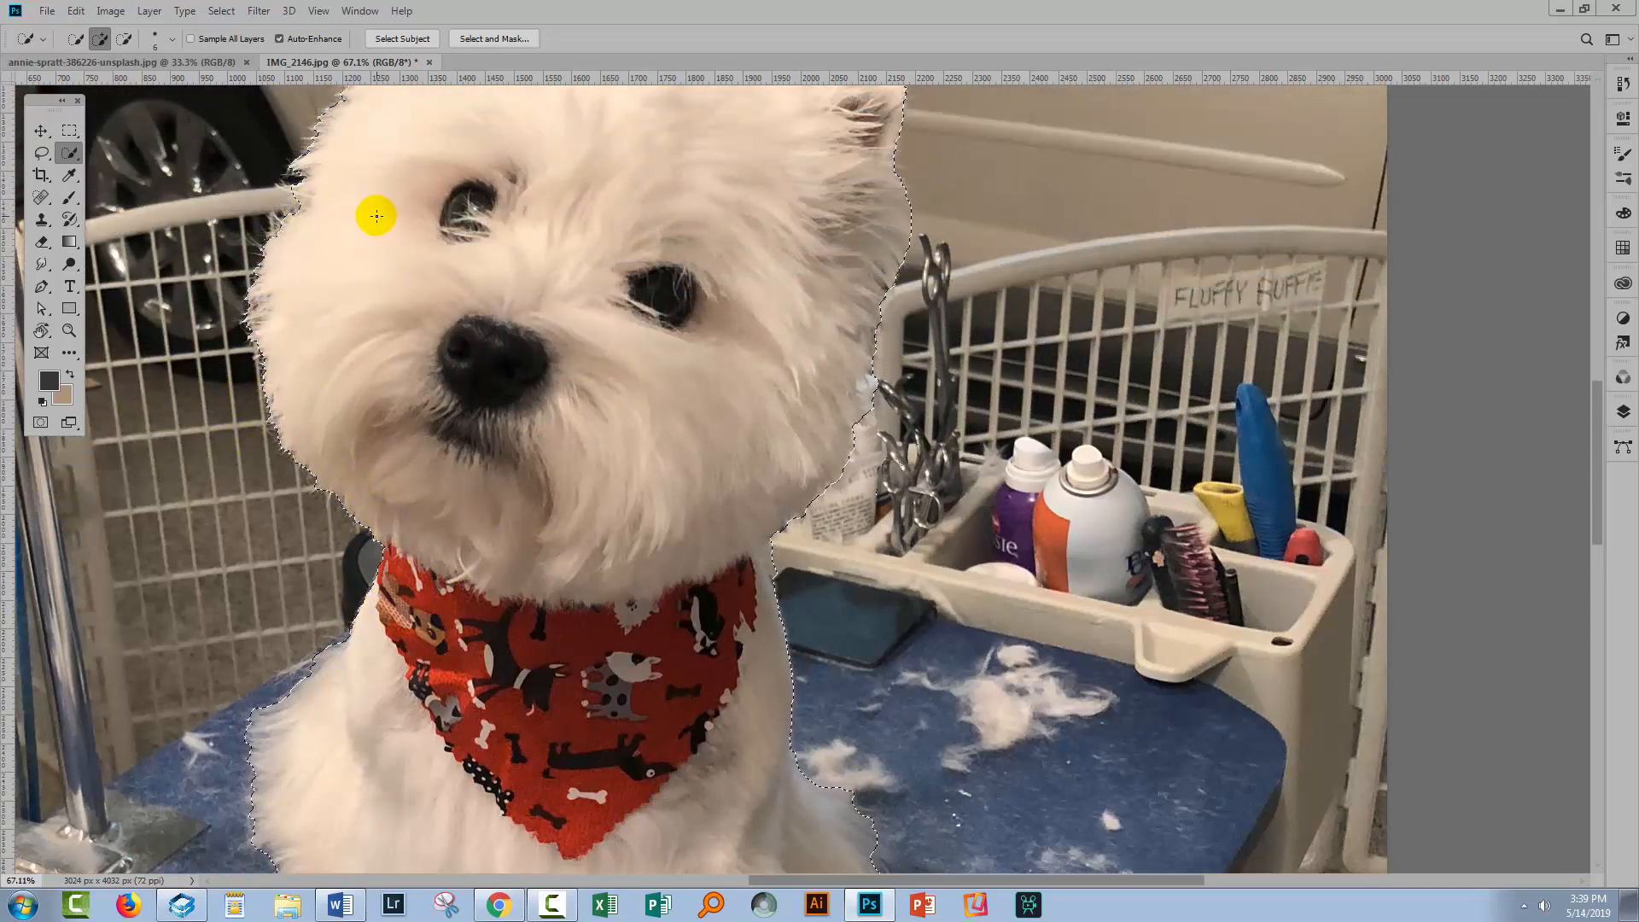
key(alt)
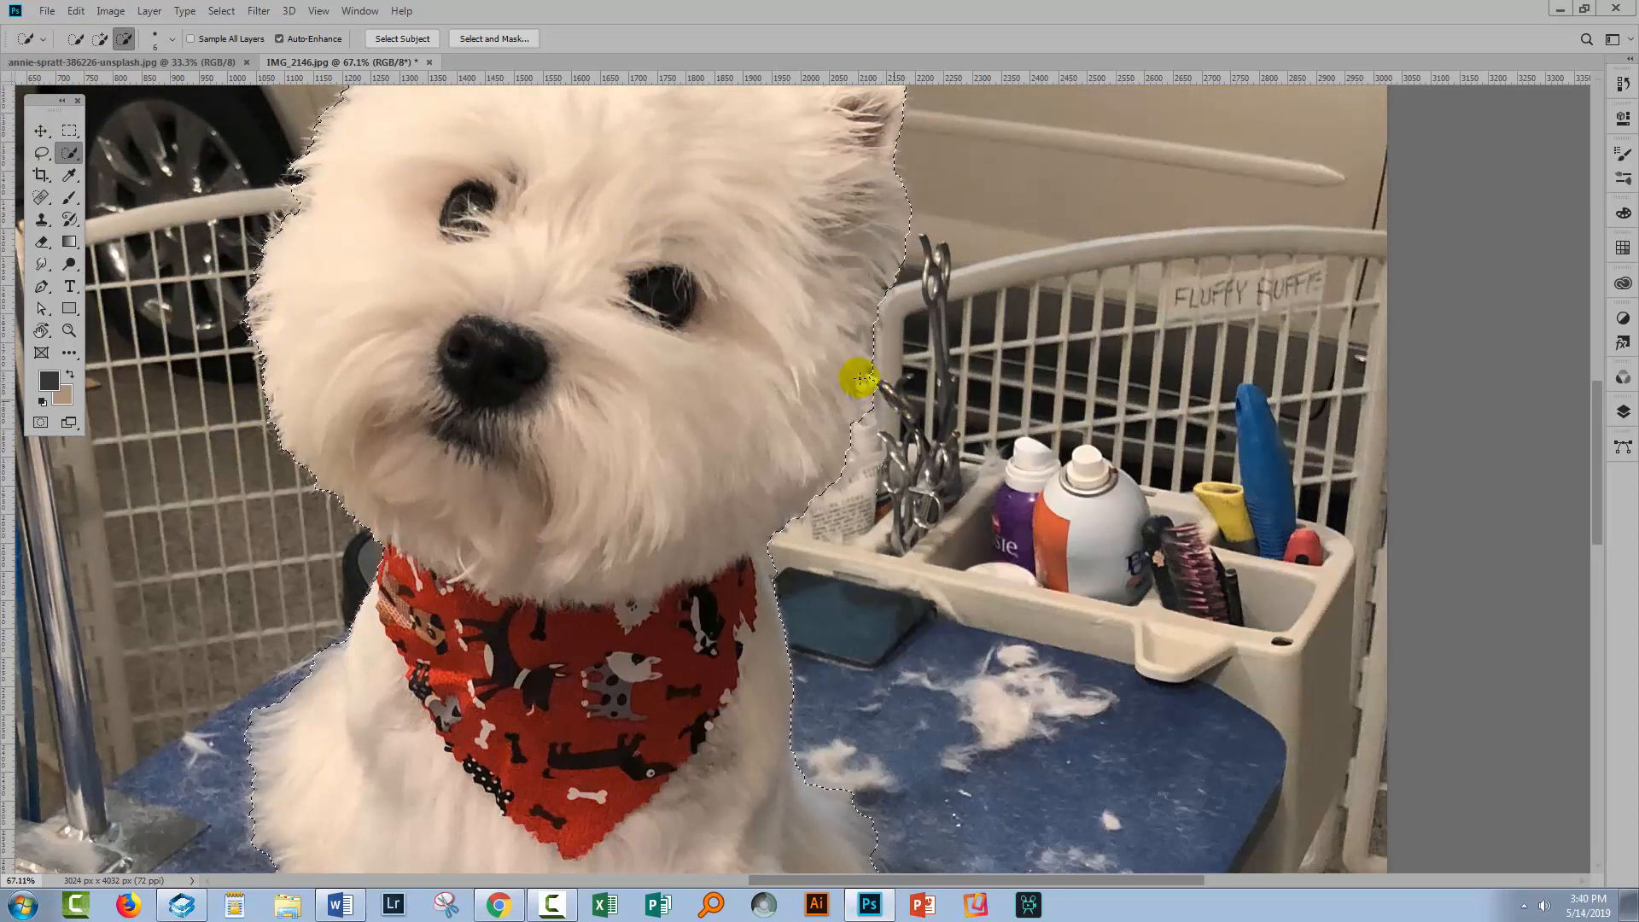
drag(875, 396, 865, 385)
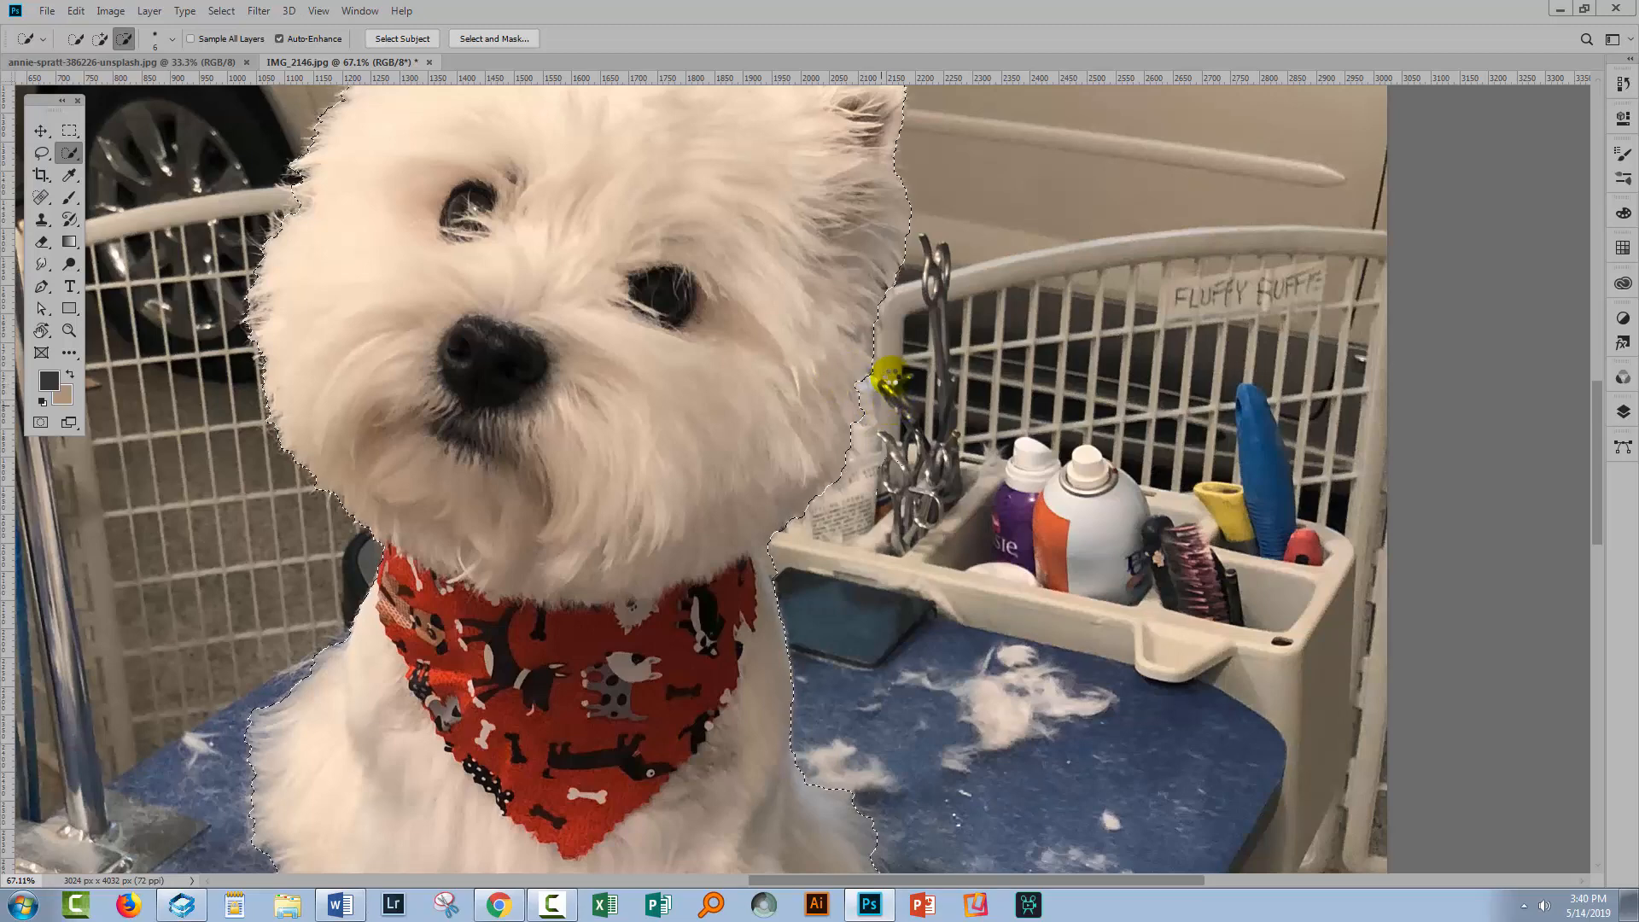
Add the fur at the top of the dog's head to the selection
scroll(884, 385, up, 3)
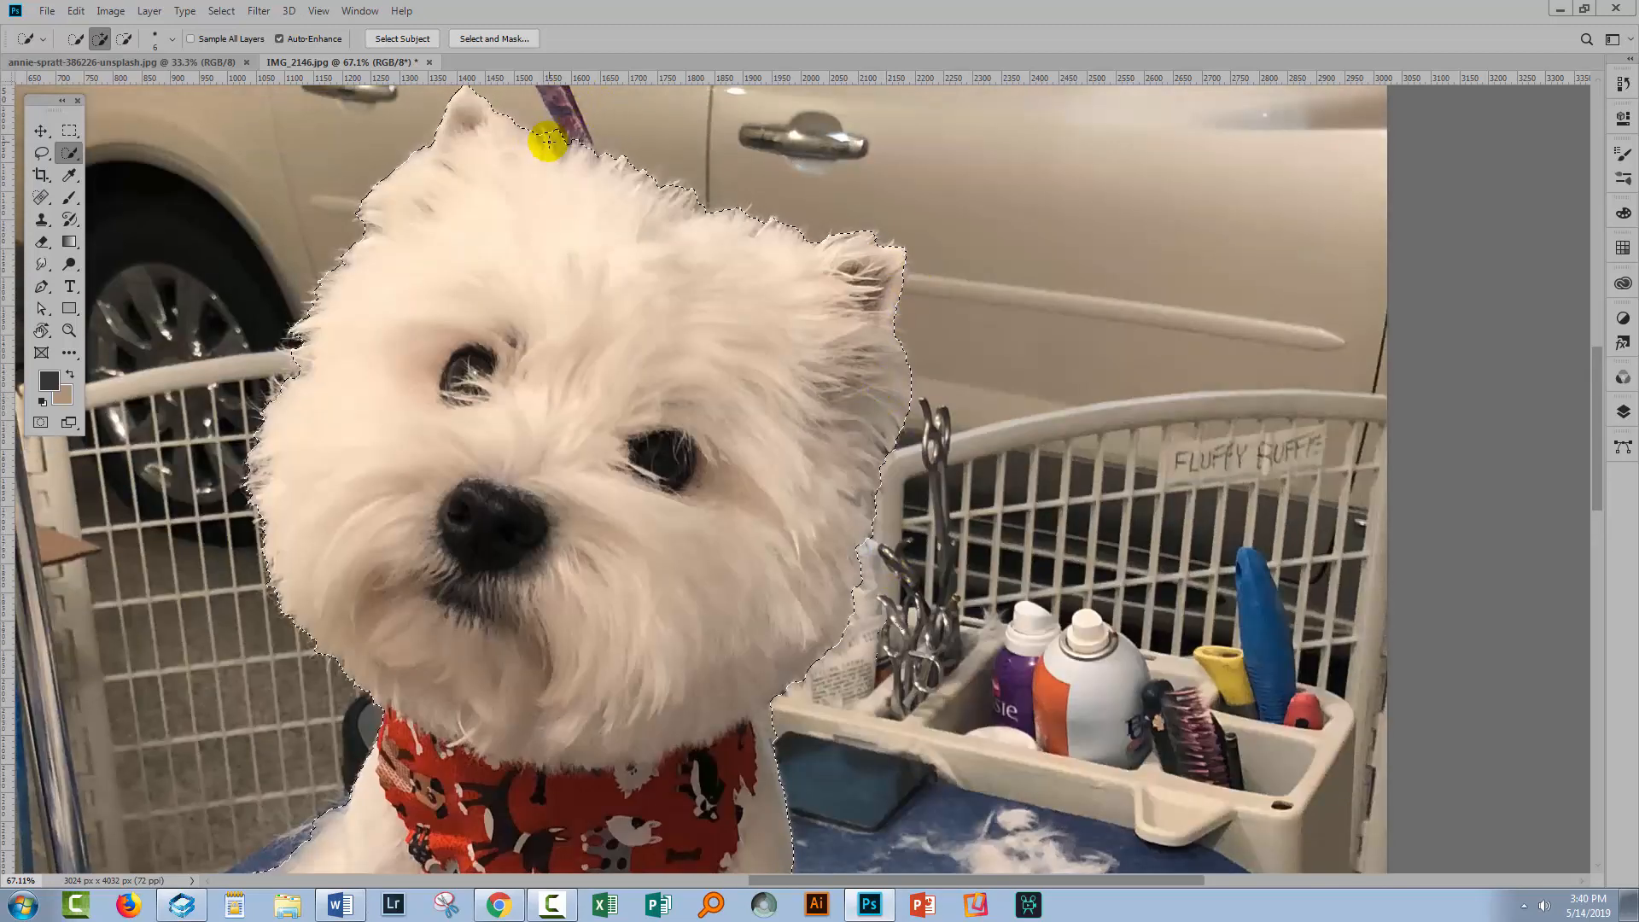
key(alt)
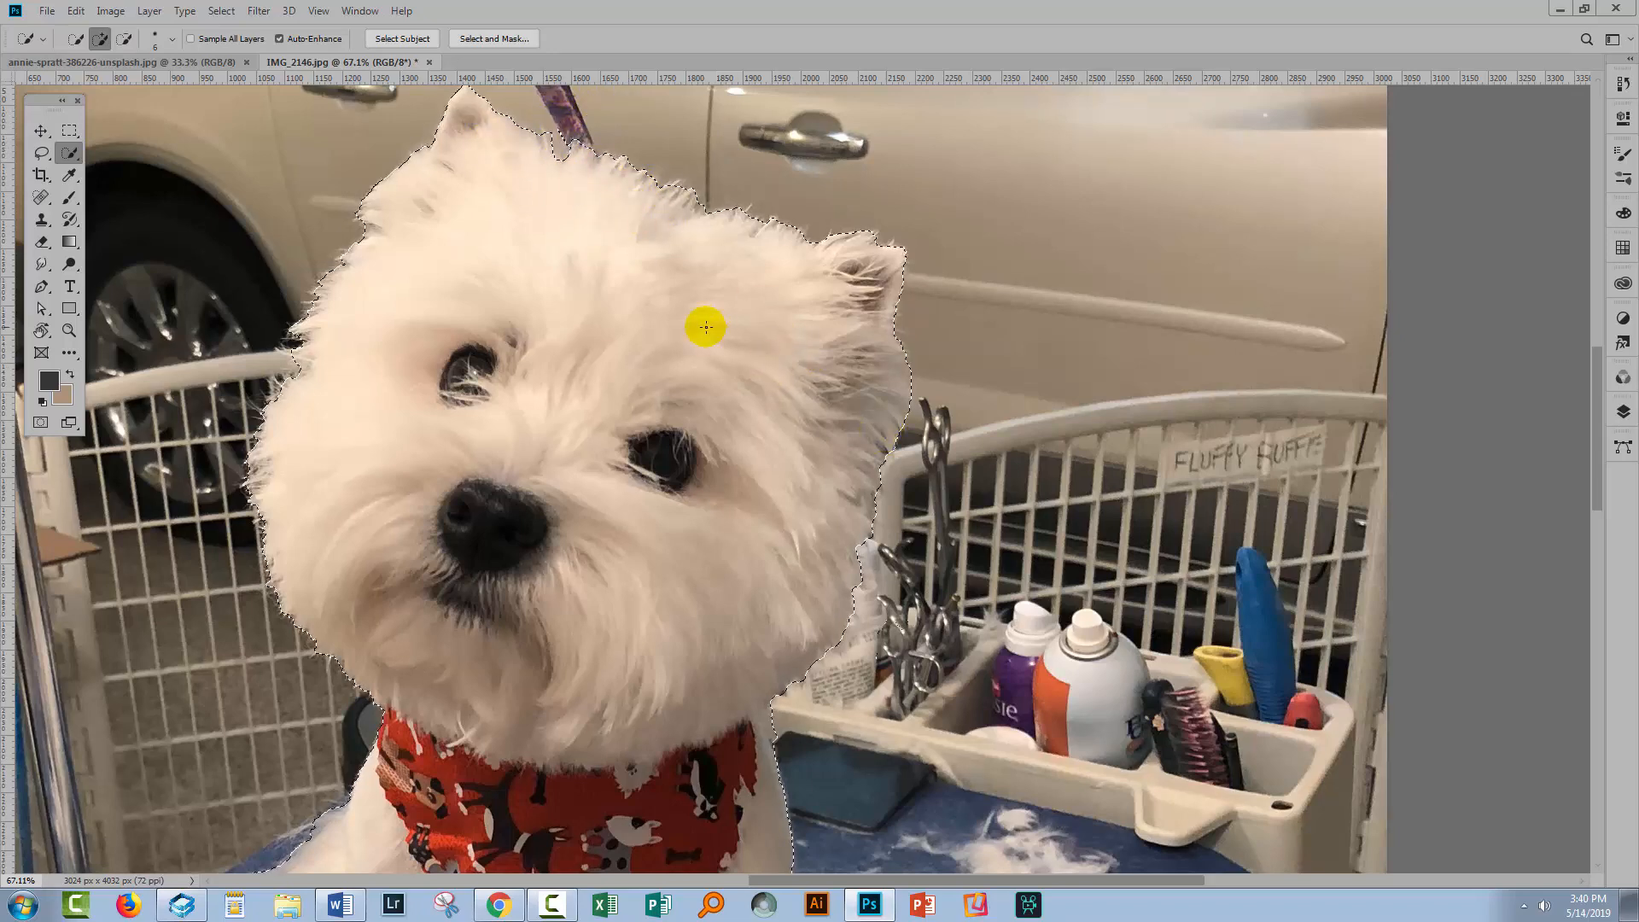
alt+click(588, 158)
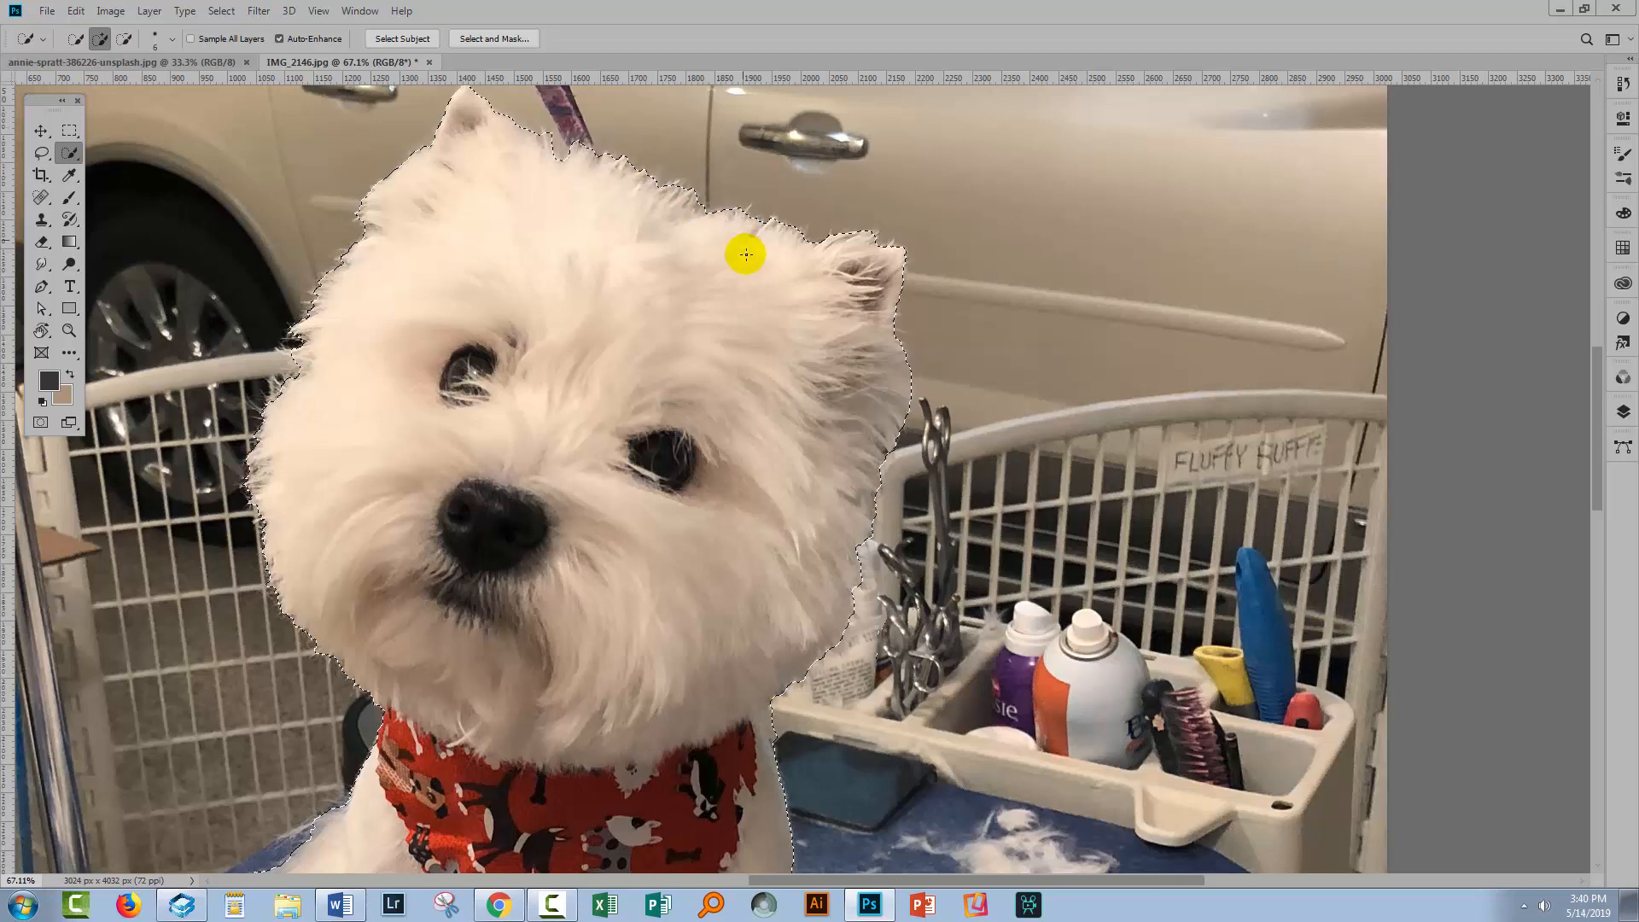
Open the Select and Mask workspace for the dog selection
click(512, 43)
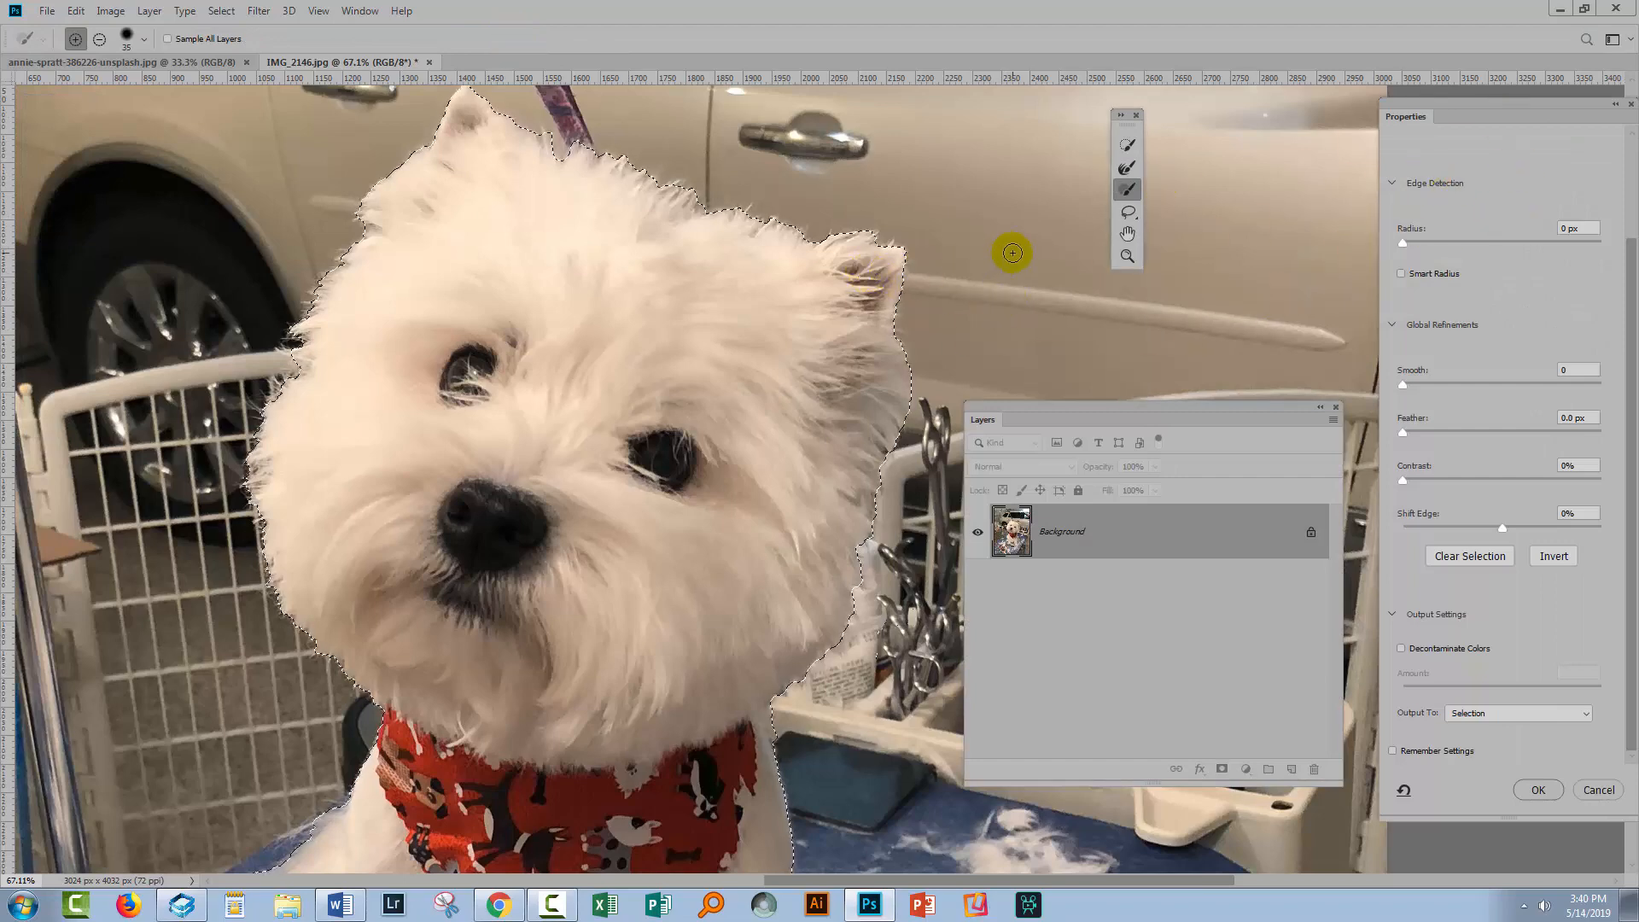
drag(1628, 273, 1630, 170)
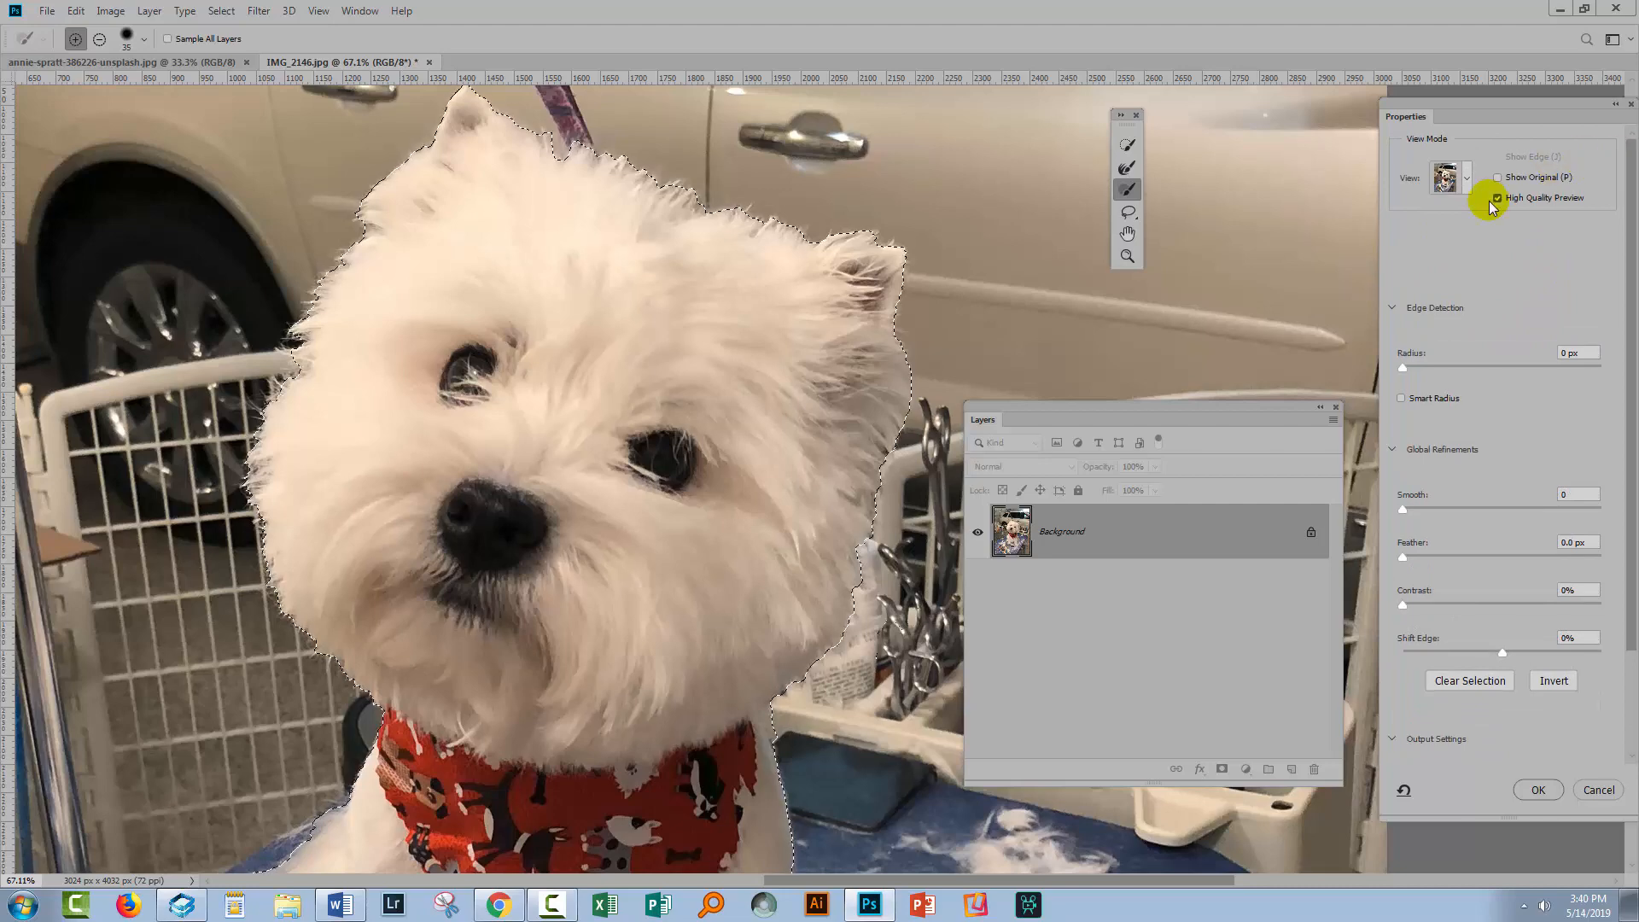
key(ctrl+0)
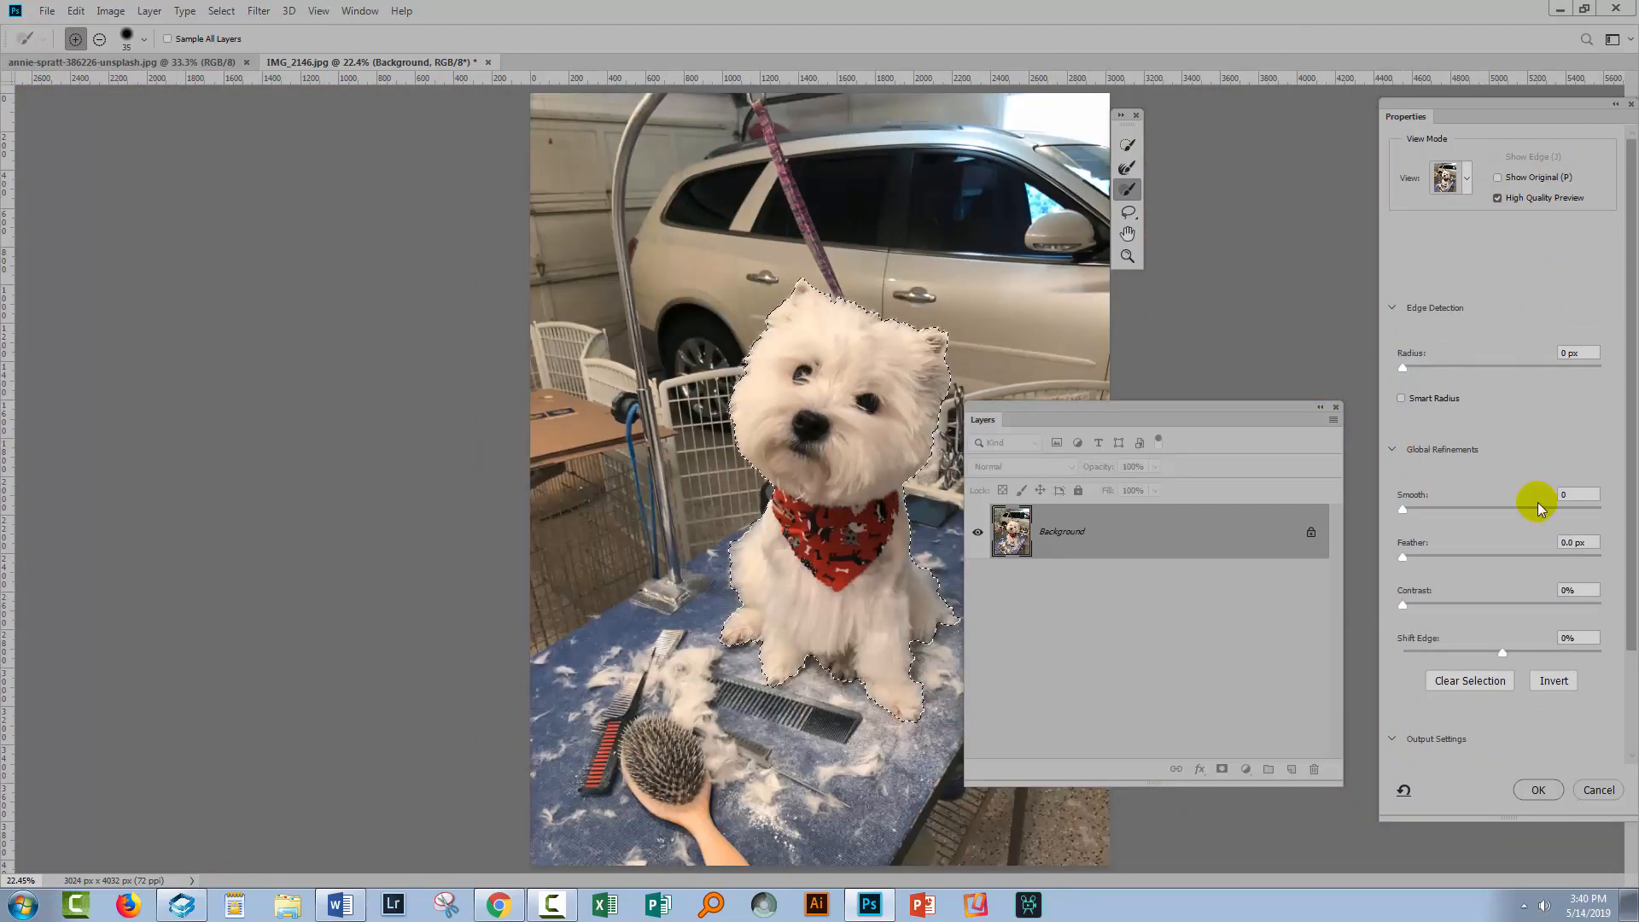
Zoom in on the dog, move the Layers panel aside, and compare the selection preview modes, ending on On Black
key(z)
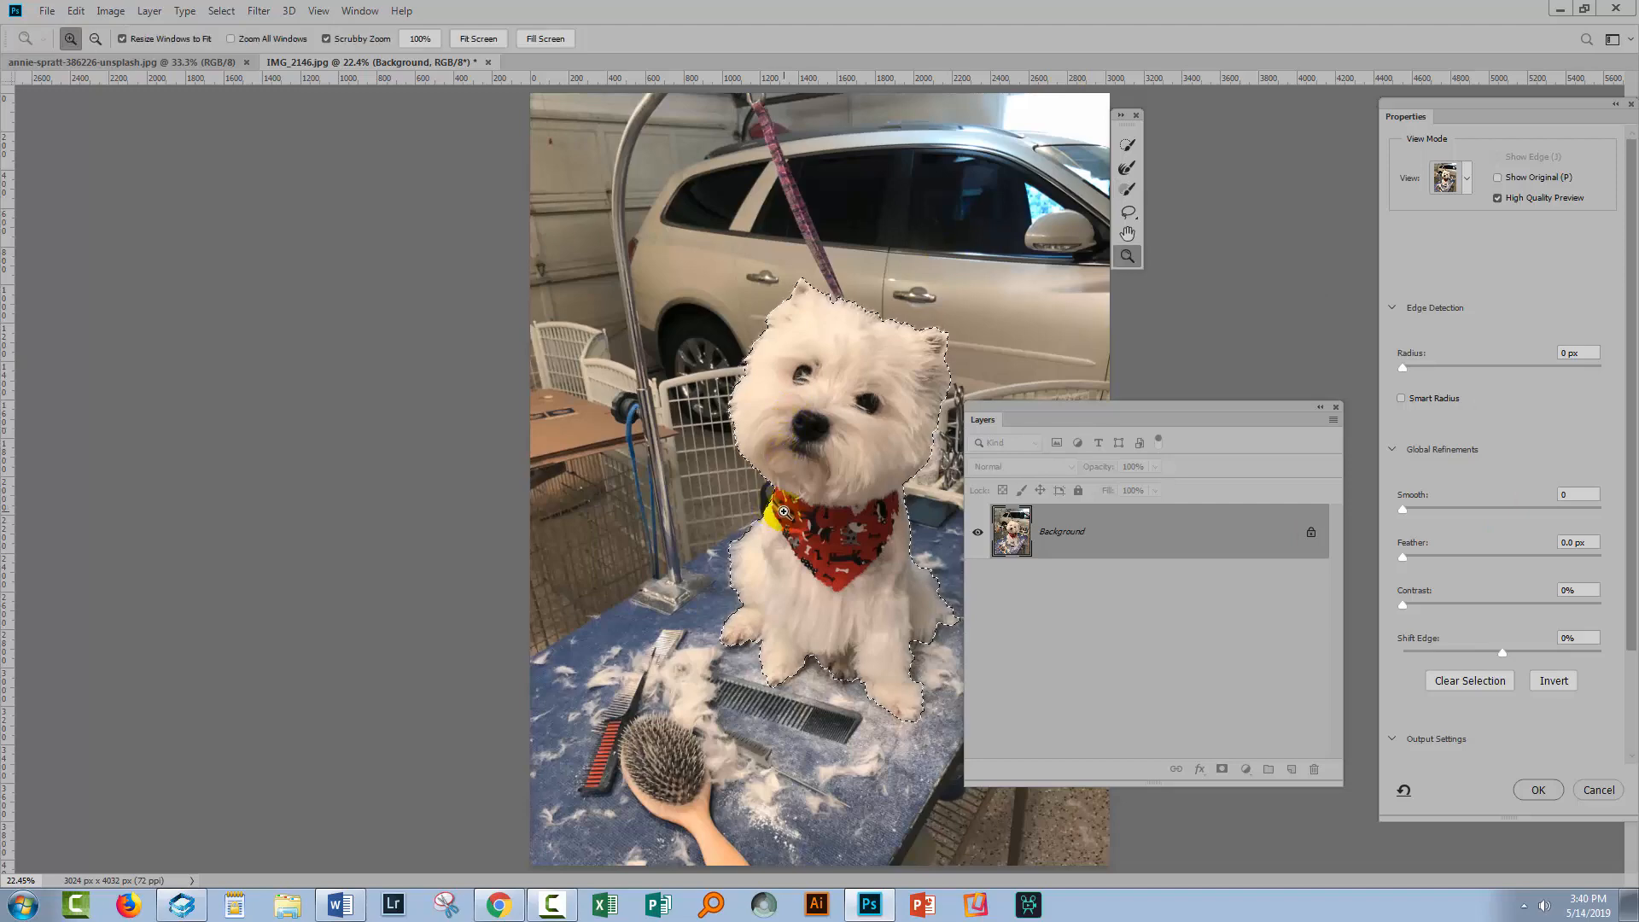
drag(820, 452, 789, 525)
key(space)
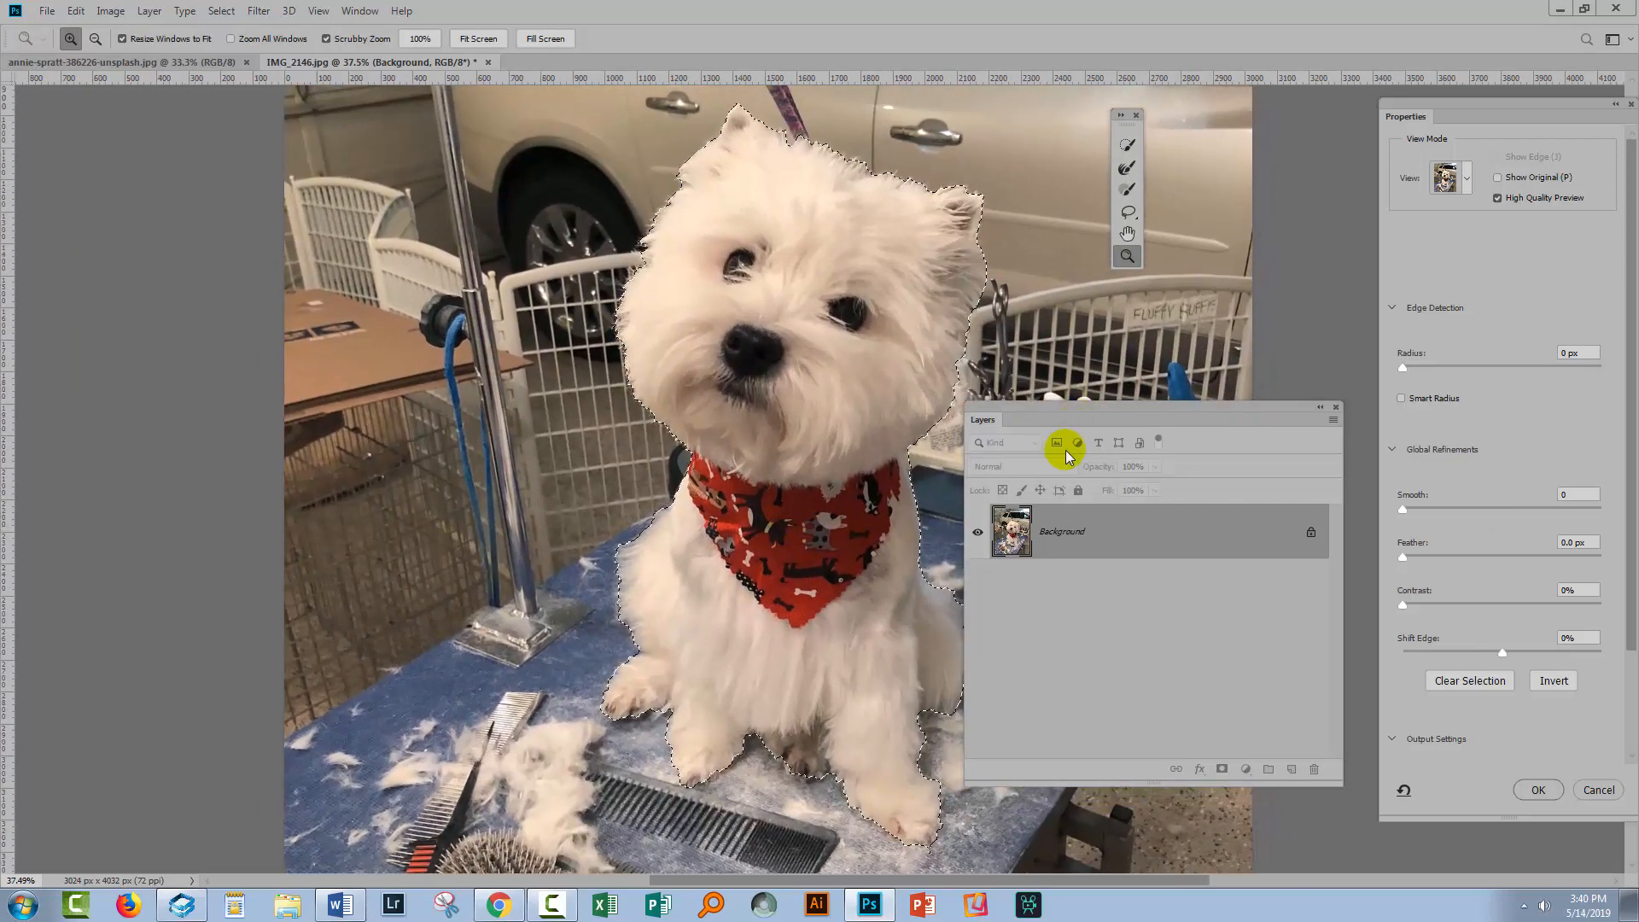
drag(1058, 409, 107, 425)
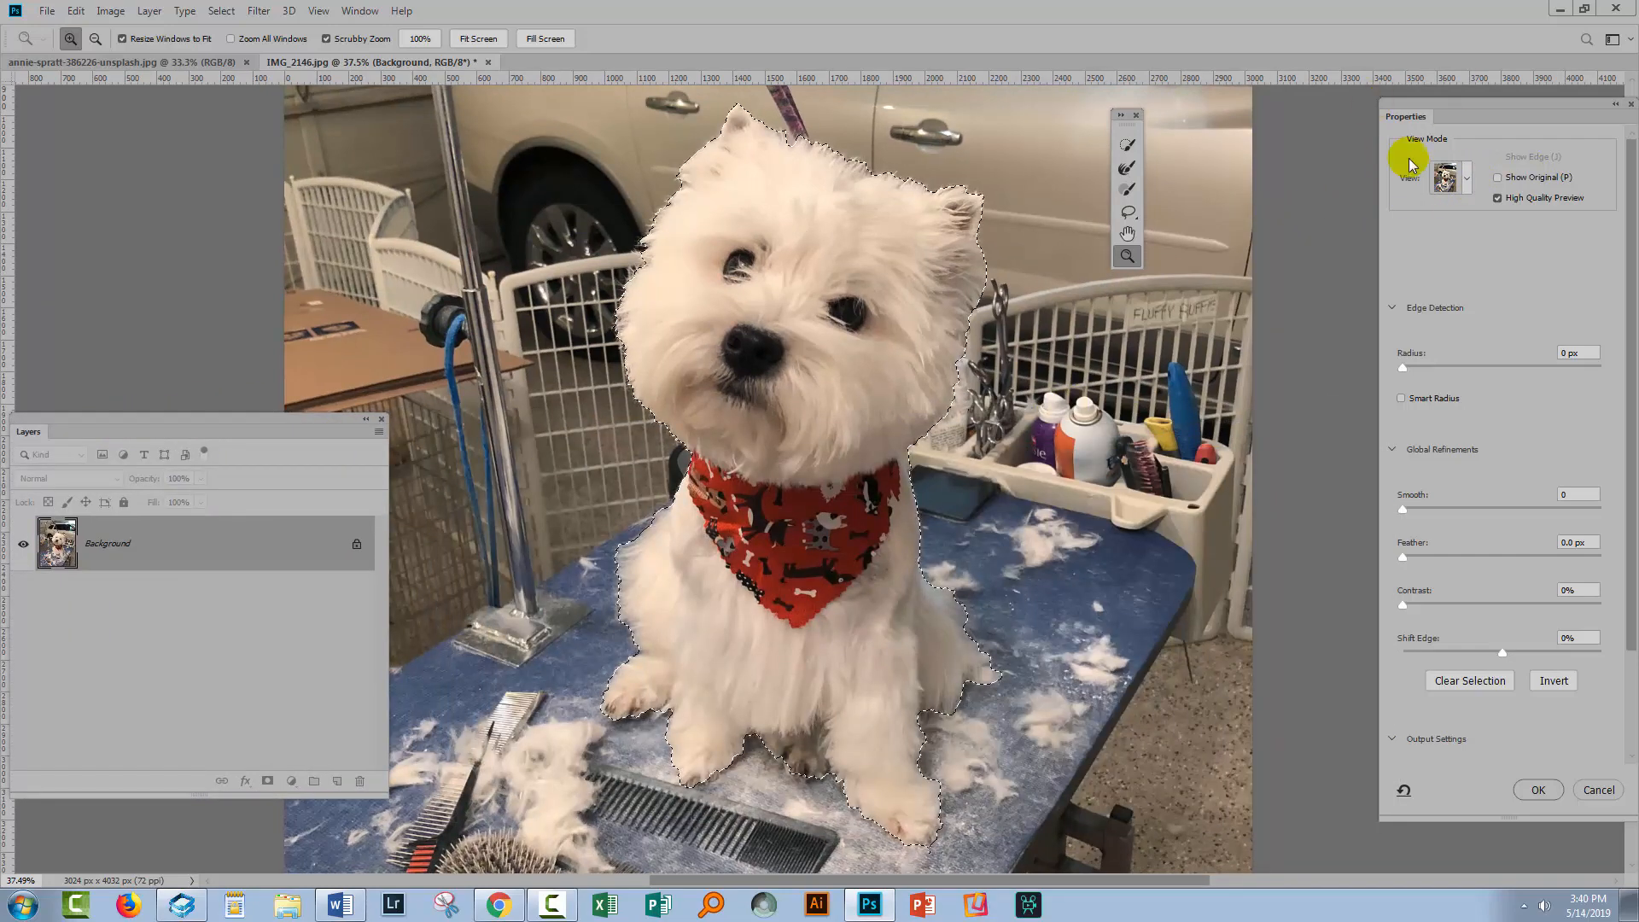
click(1468, 179)
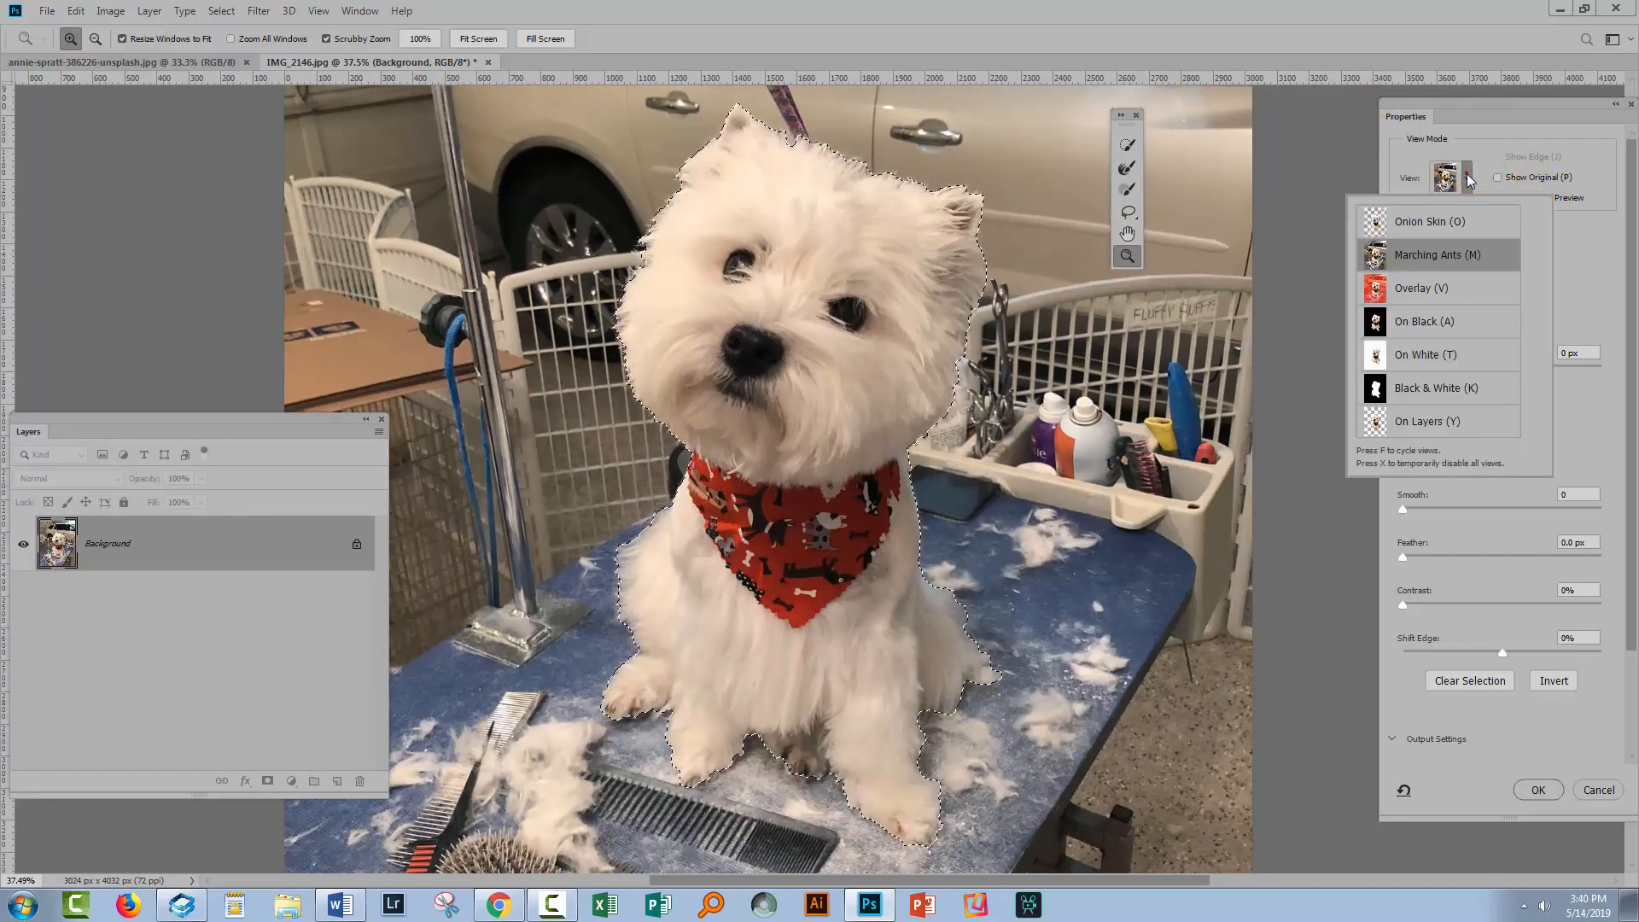
click(1414, 322)
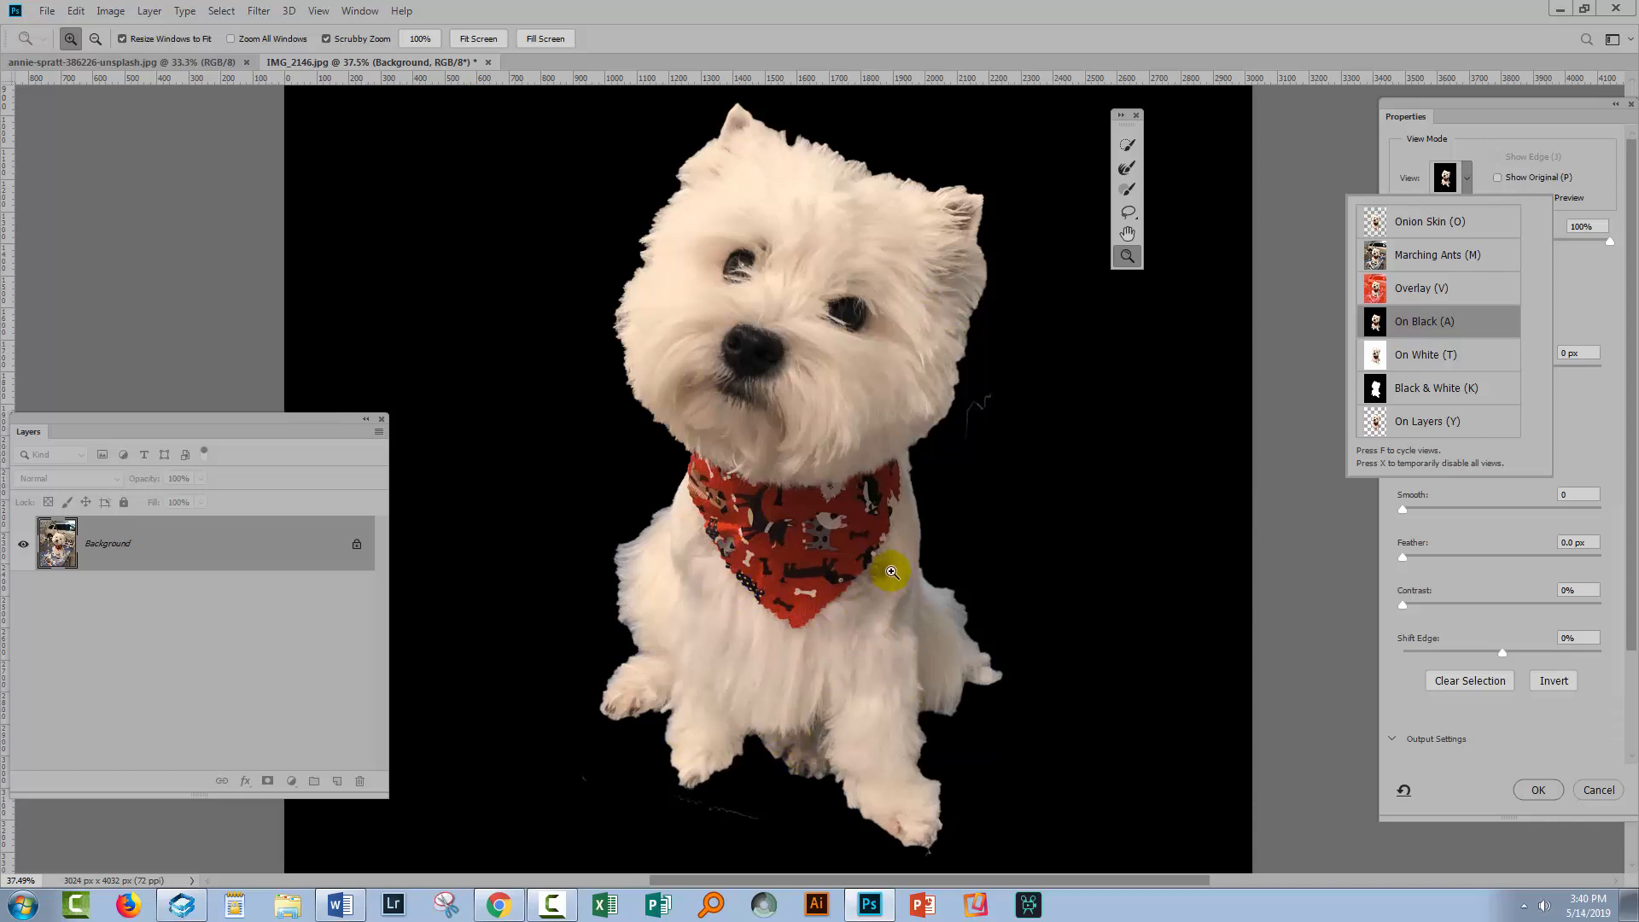
click(1411, 354)
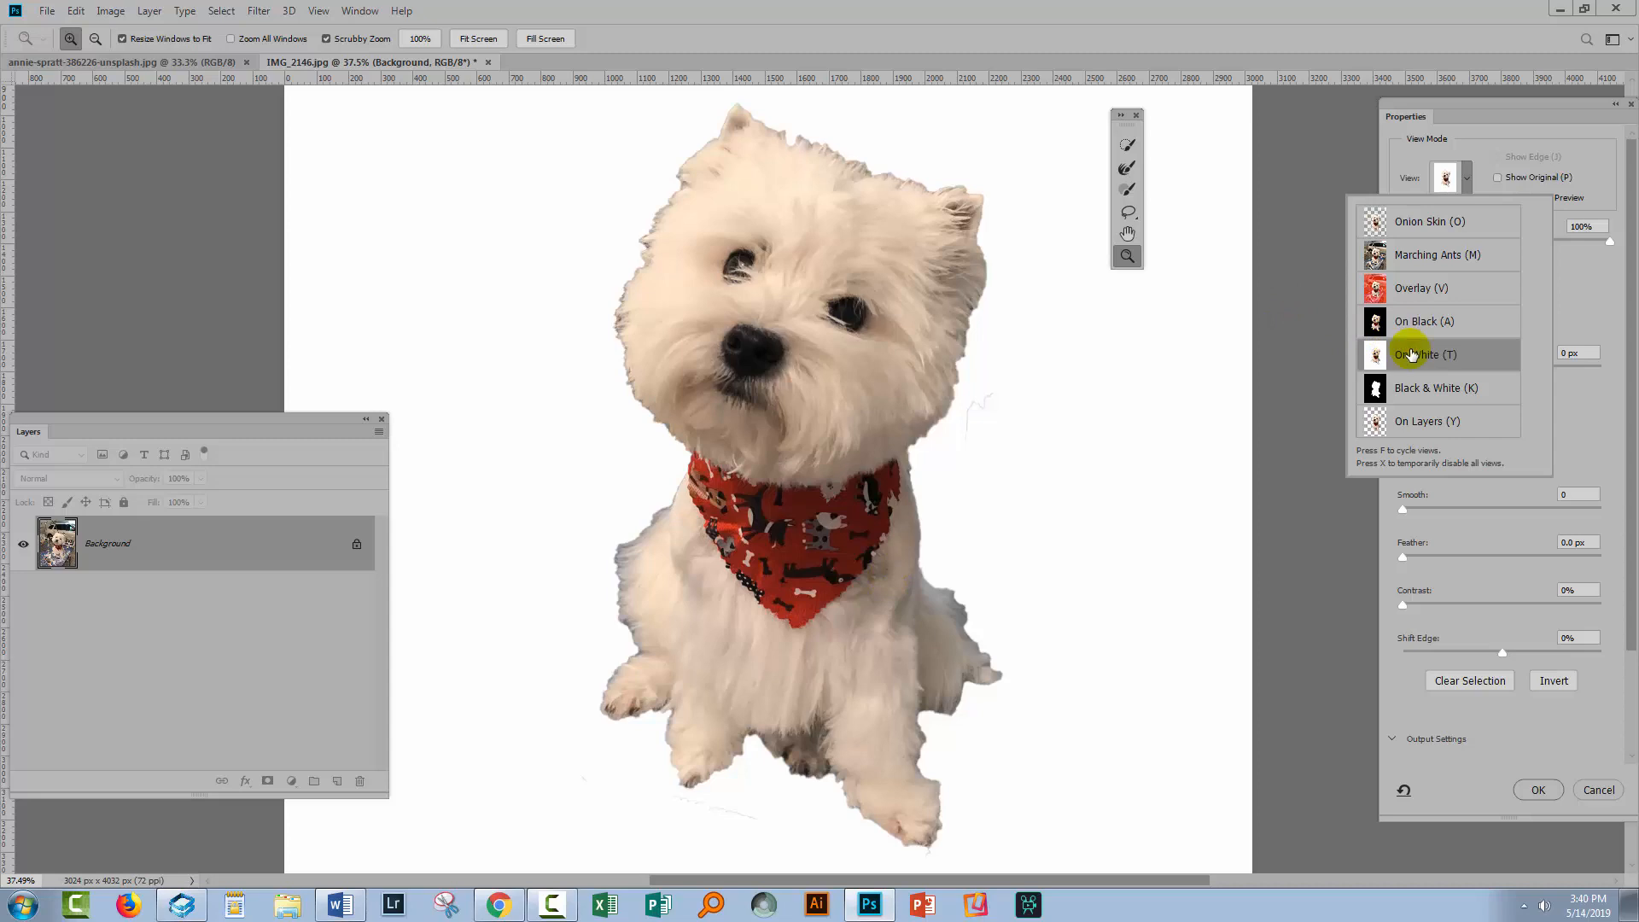
click(1407, 422)
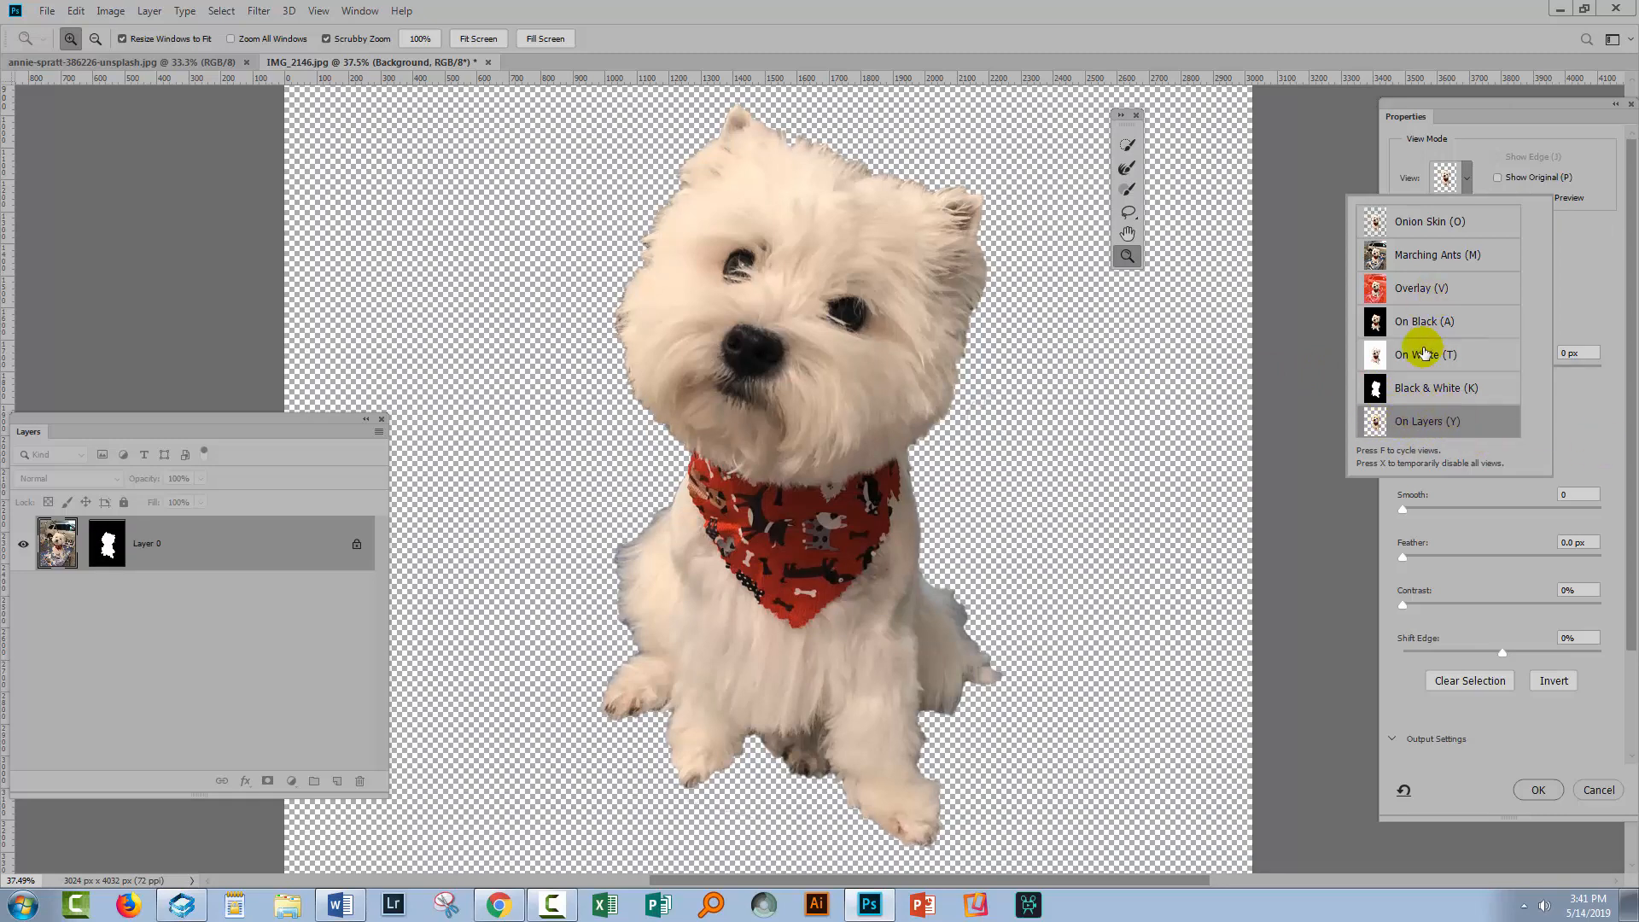
click(1410, 289)
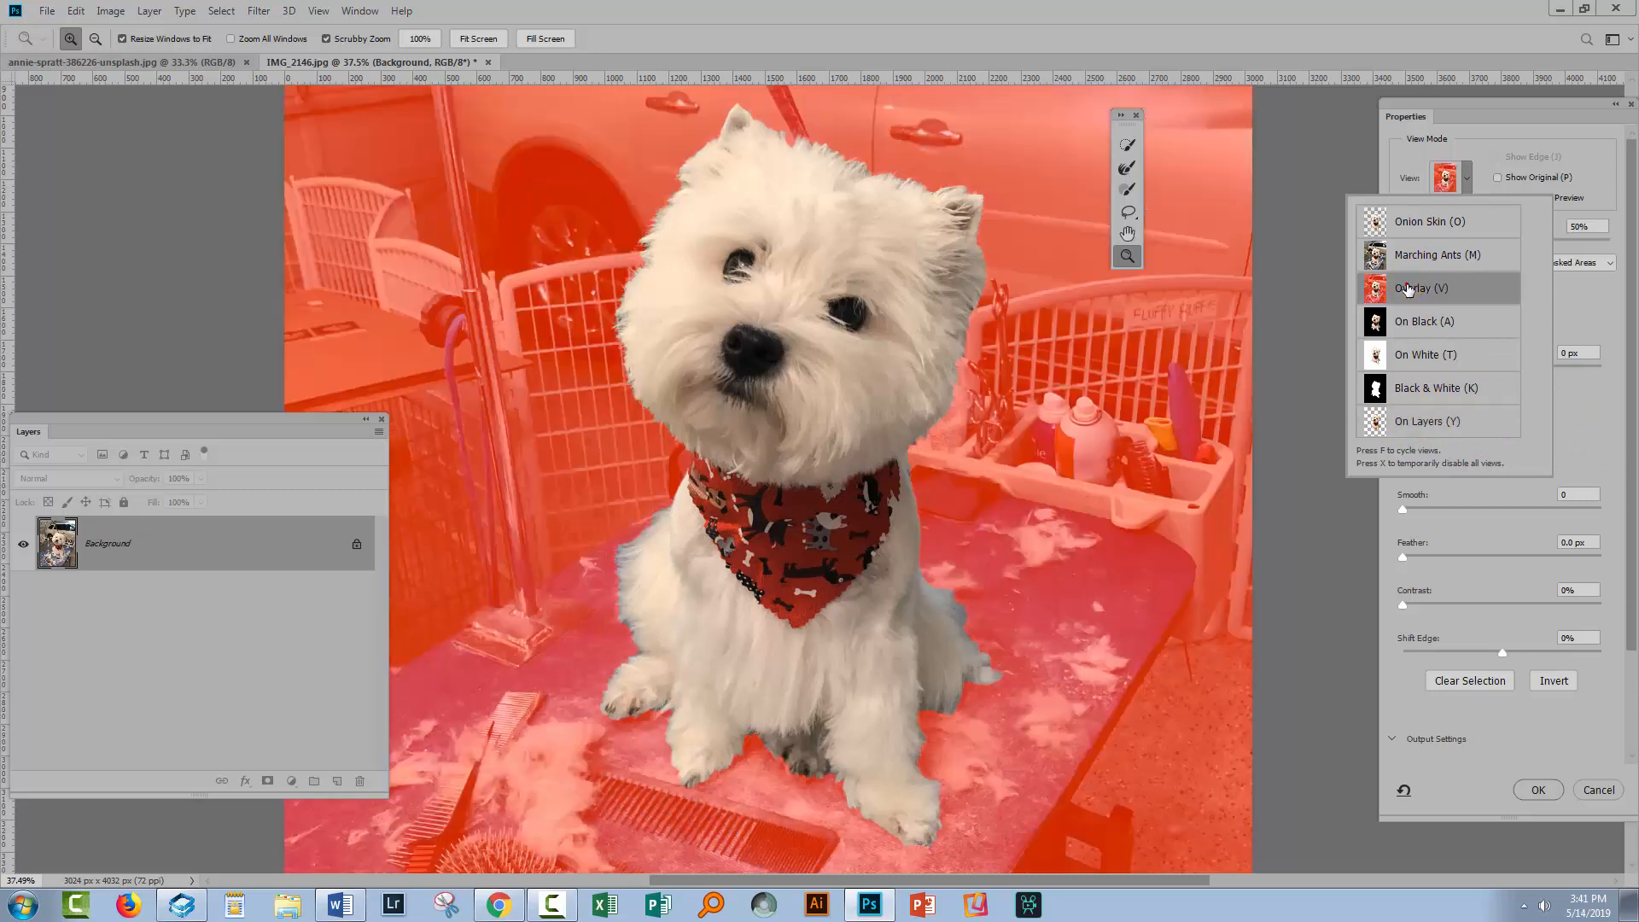
click(1413, 257)
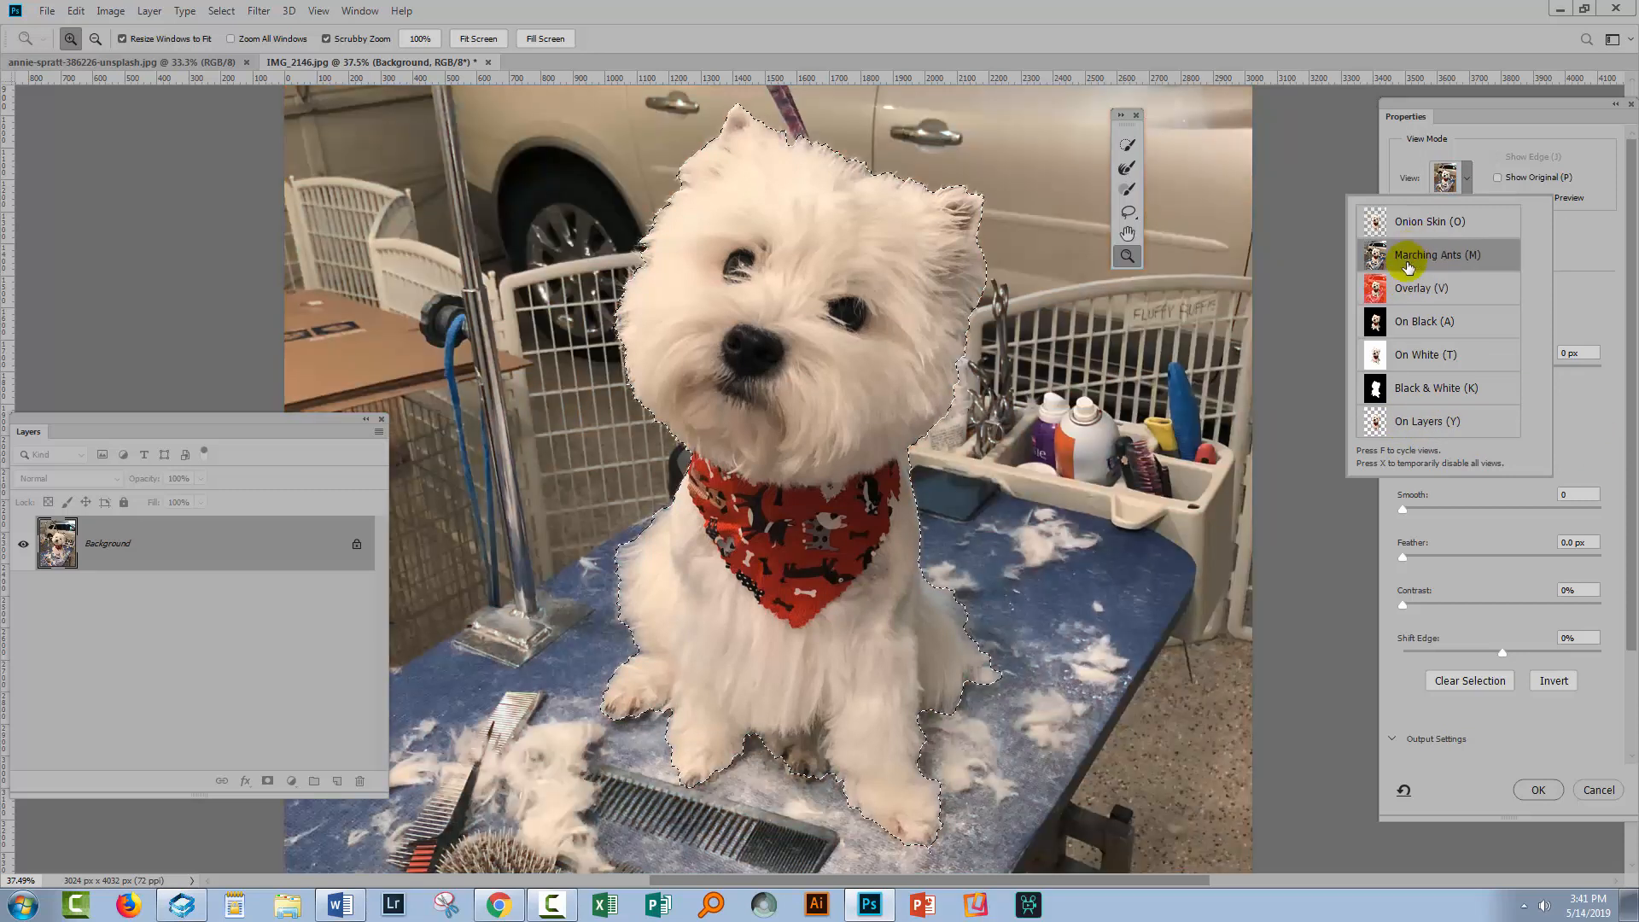
click(1393, 327)
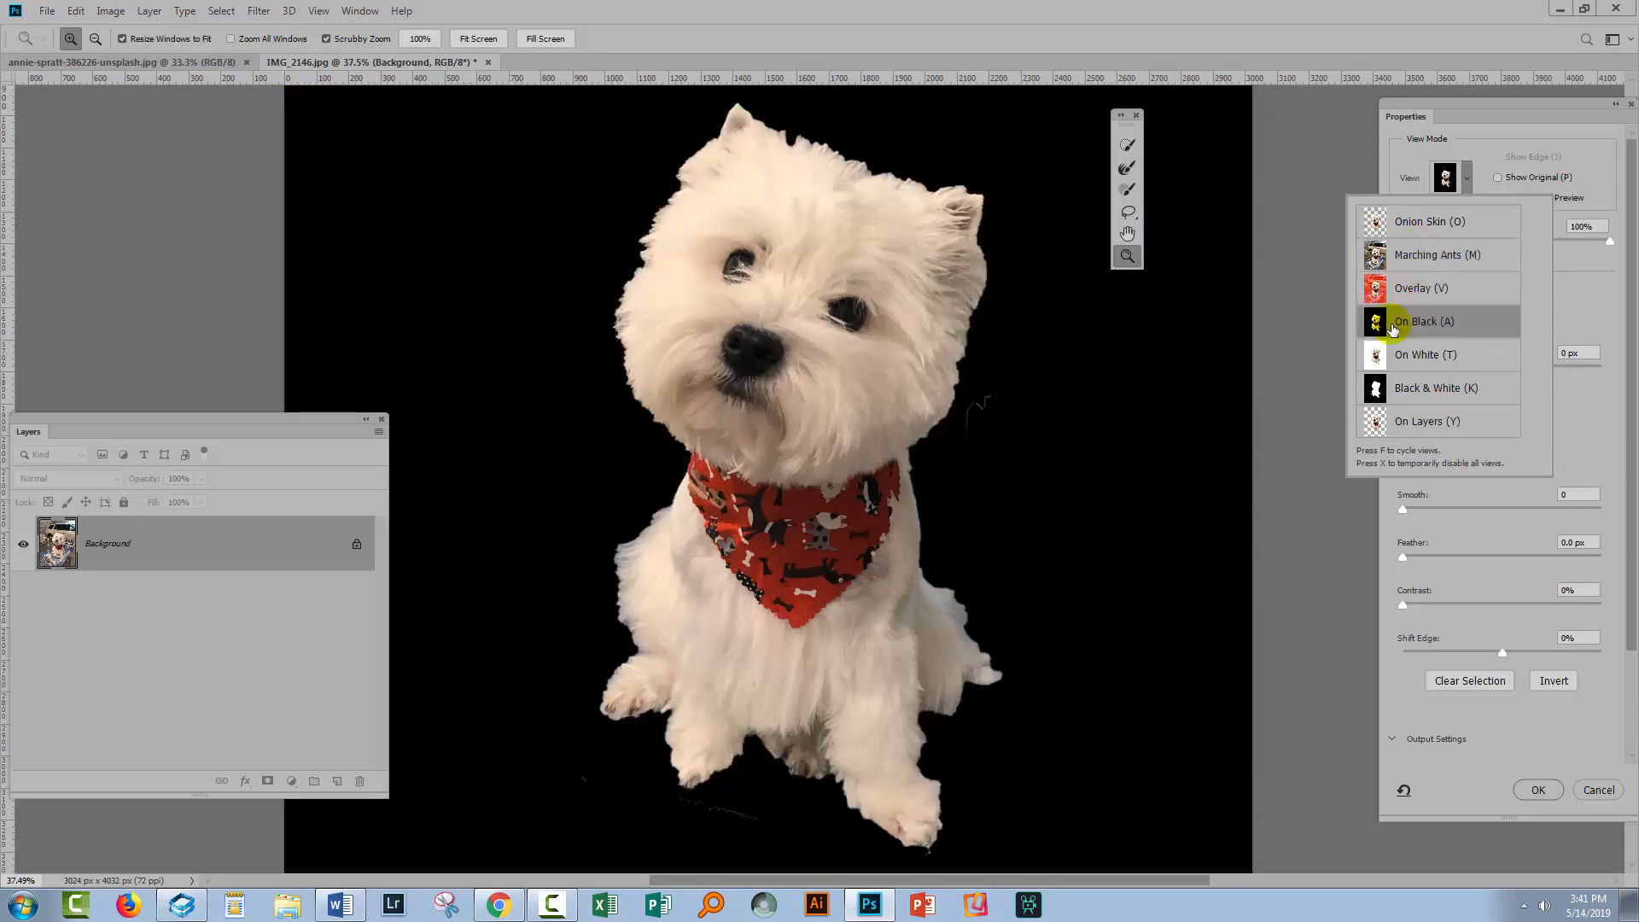
Zoom in further and erase the stray strand beside the dog's head from the selection with the Brush tool
click(960, 397)
drag(960, 397, 1005, 427)
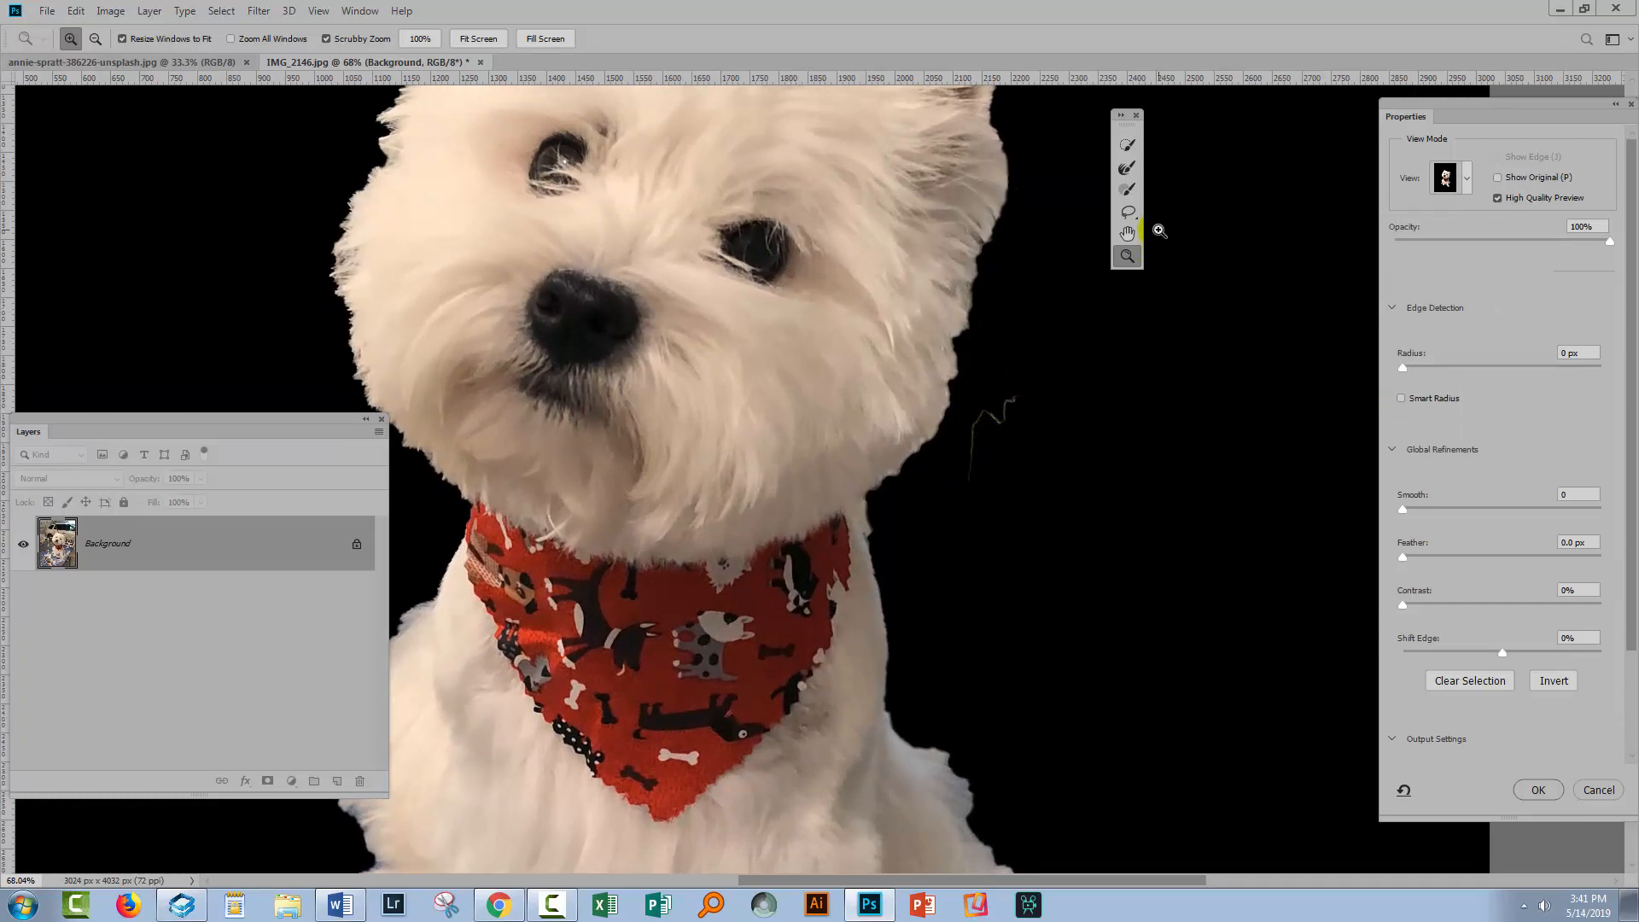
click(1127, 192)
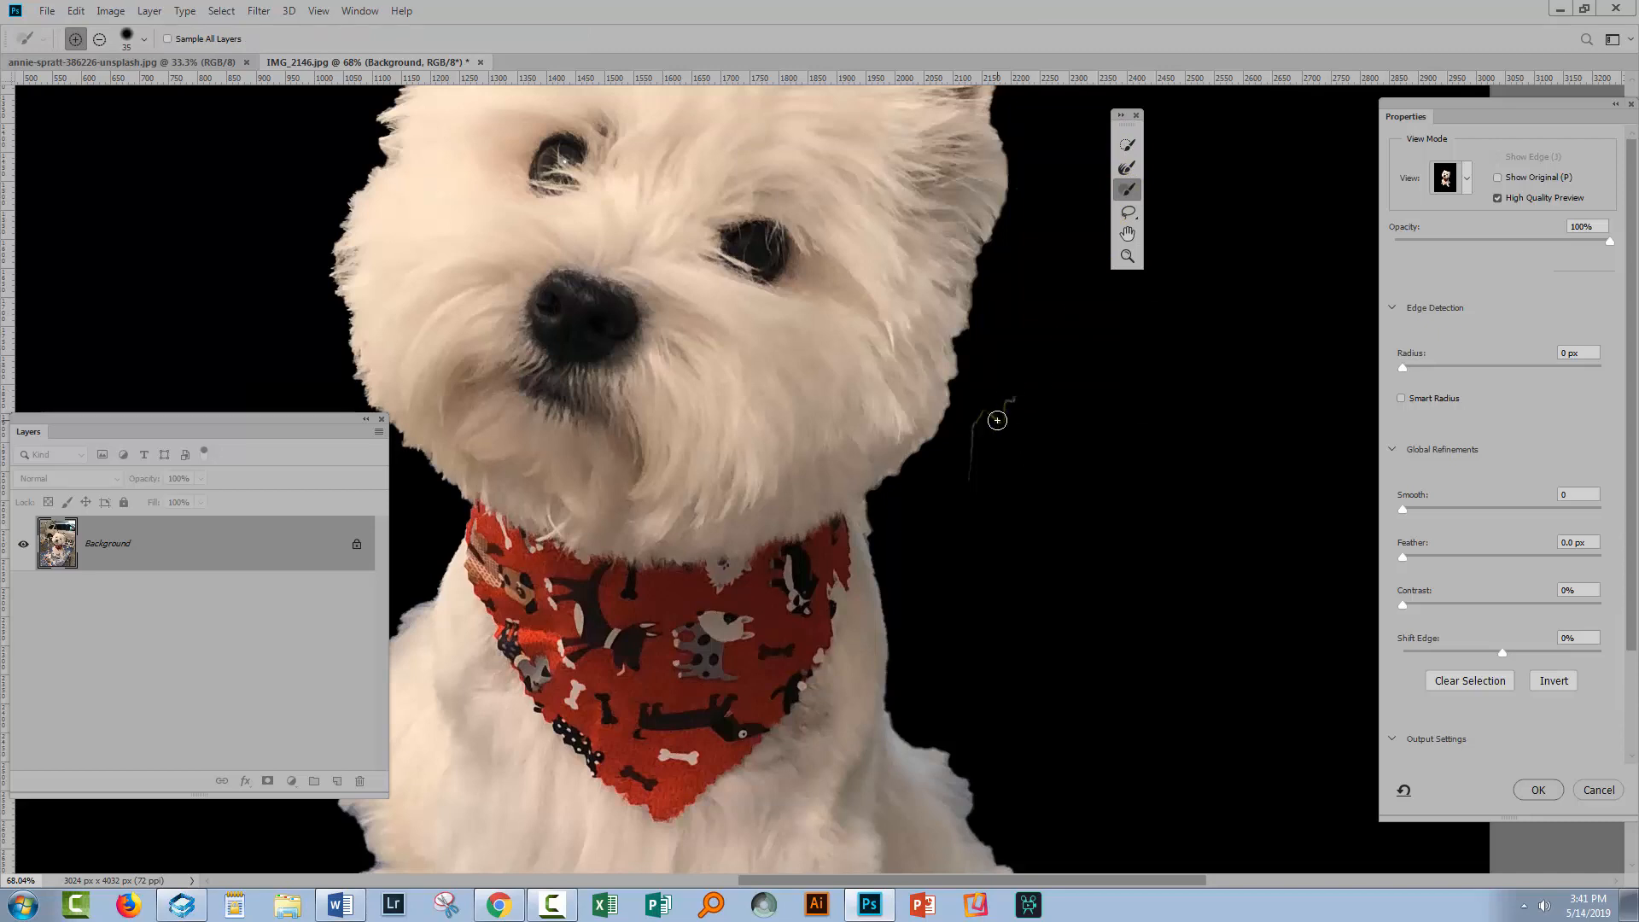
drag(997, 420, 1012, 404)
key(alt)
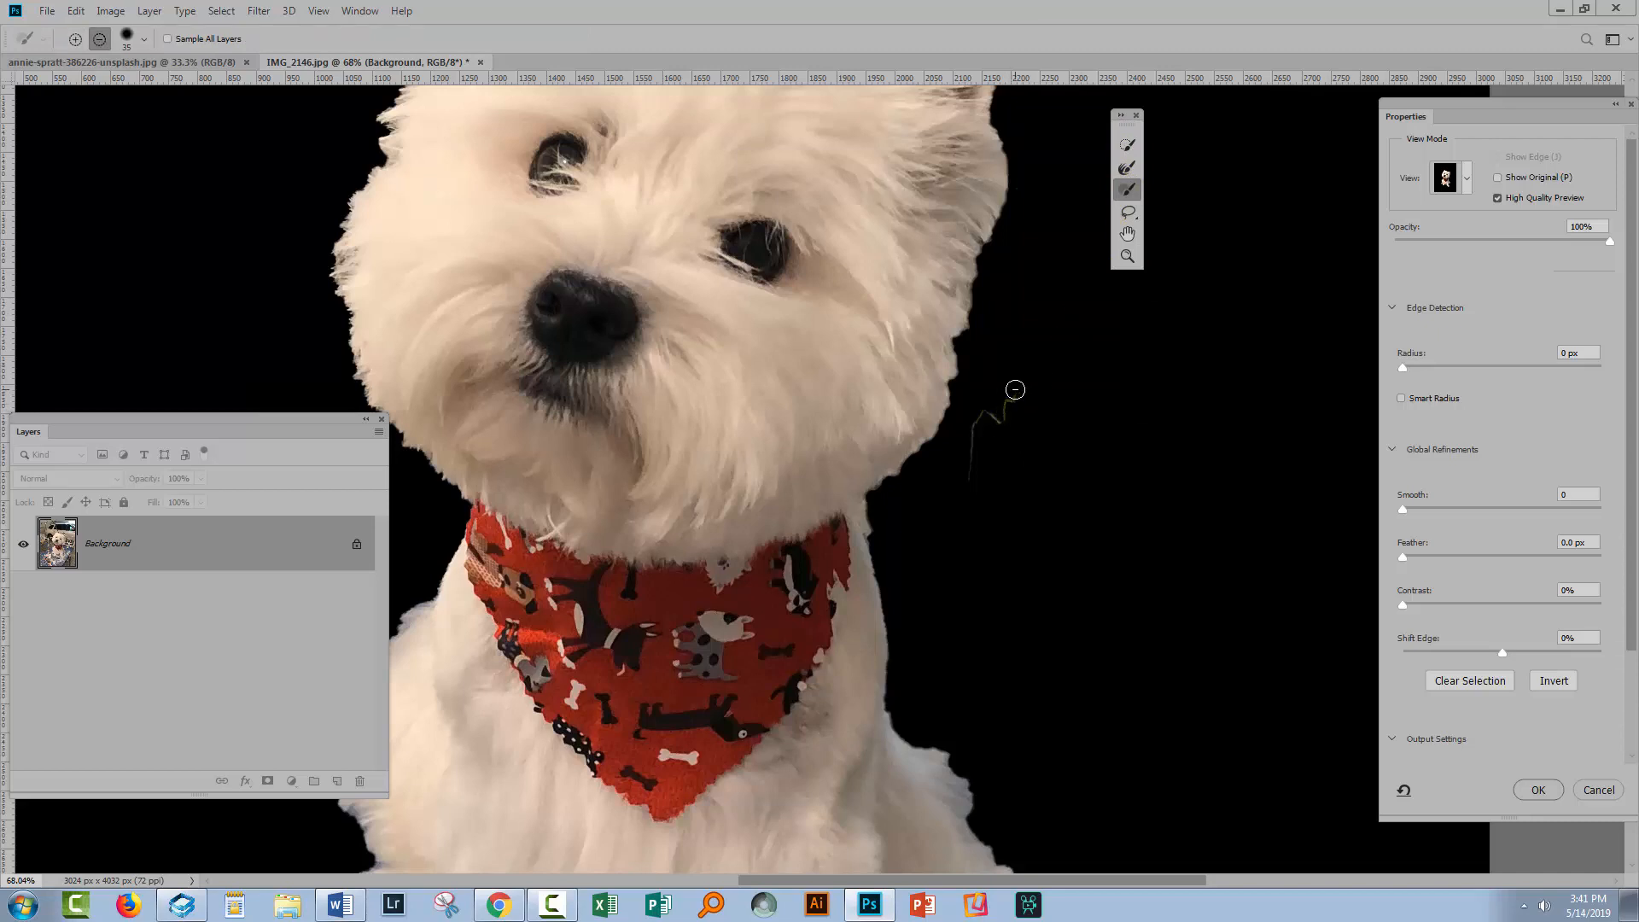
drag(1010, 397, 994, 427)
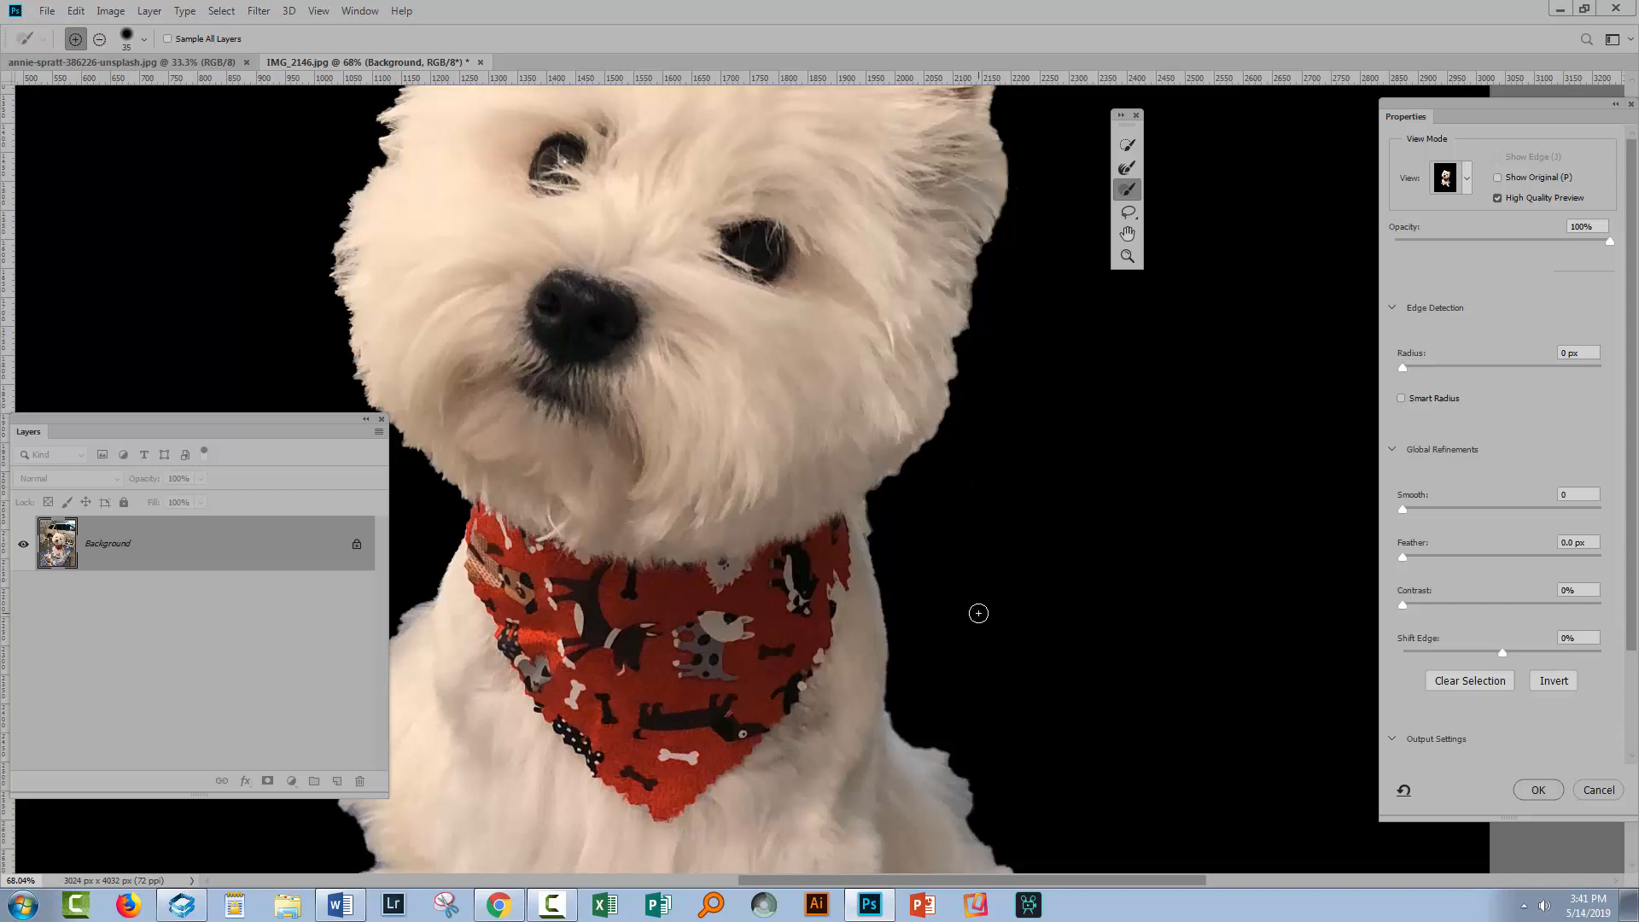
Remove the stray strand on the table below the dog's paws from the selection
scroll(990, 555, down, 5)
scroll(977, 535, down, 3)
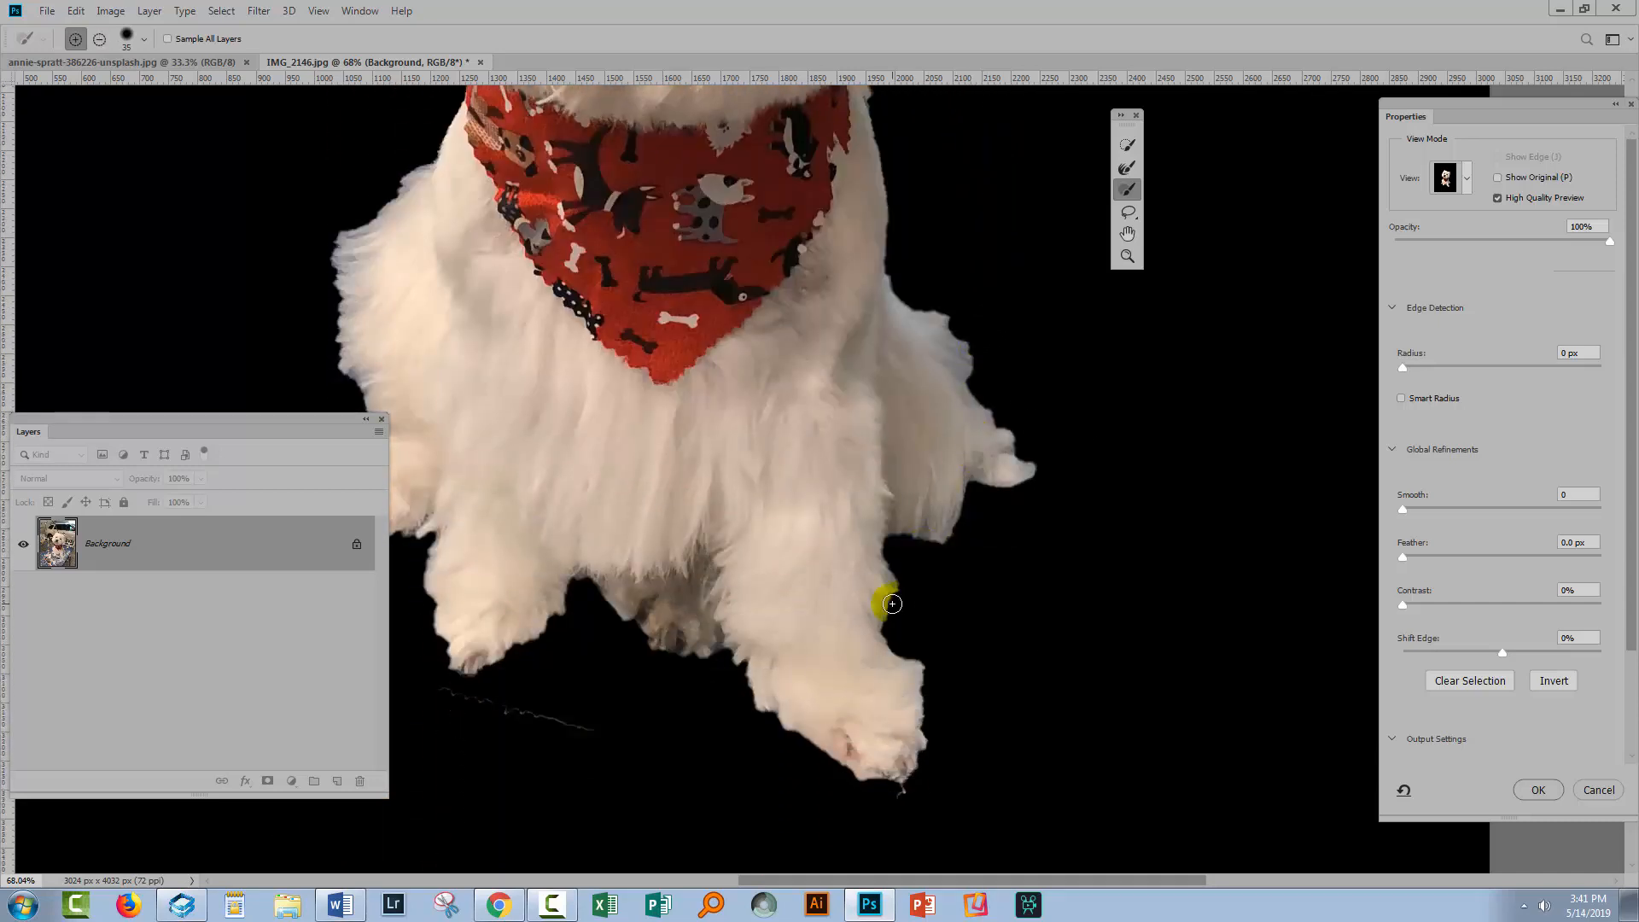
drag(598, 685, 885, 623)
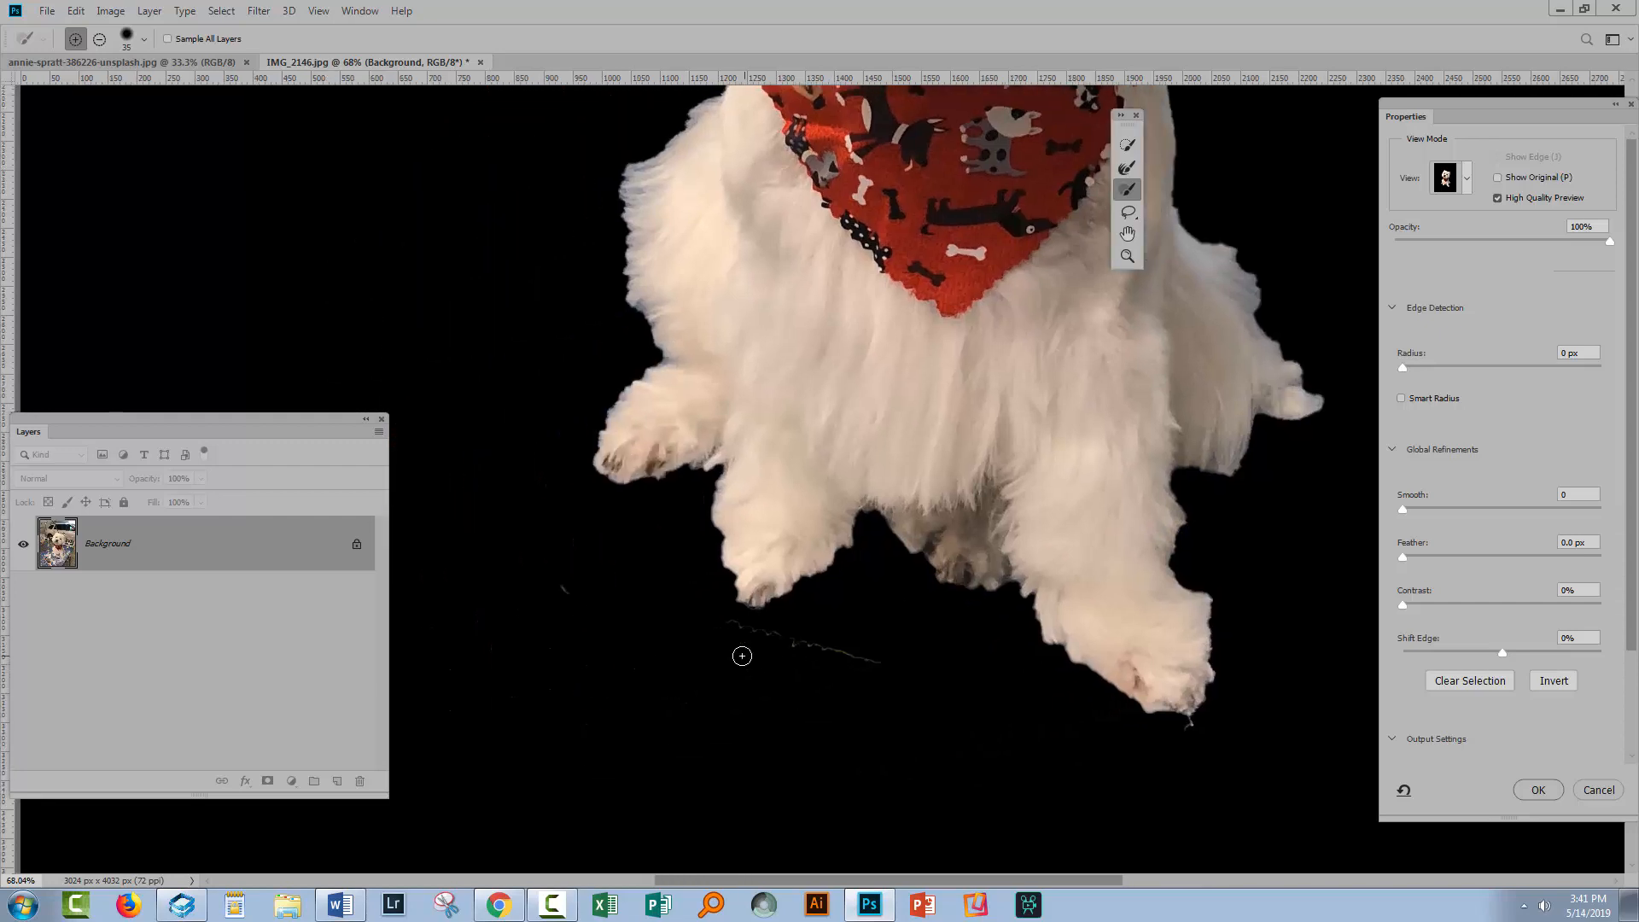
key(alt)
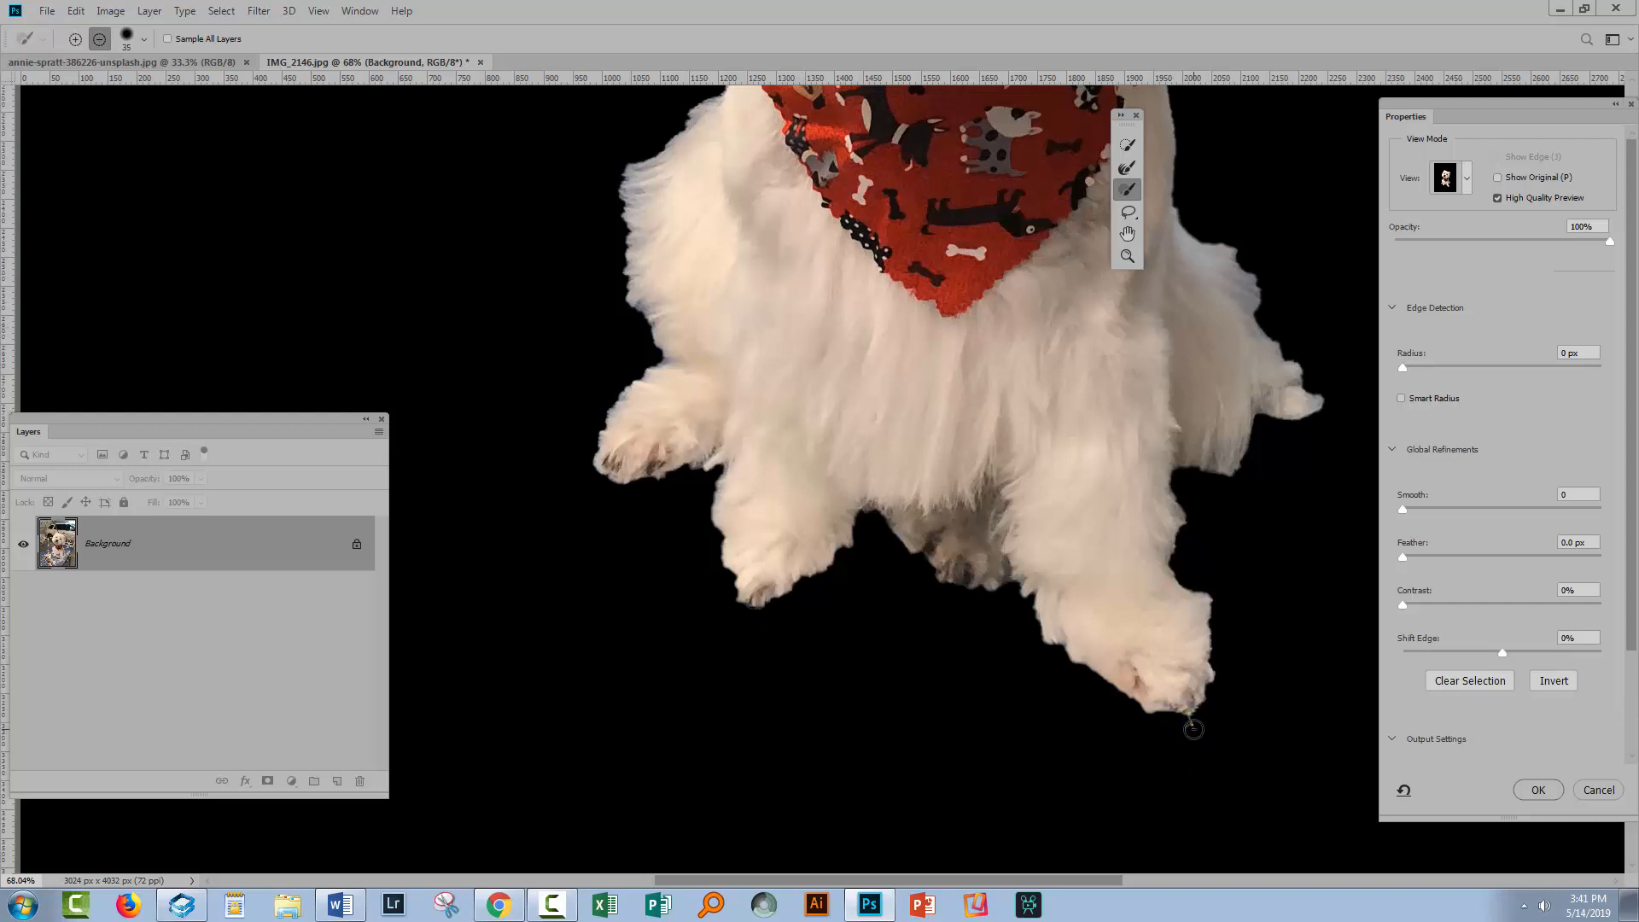
Brush along the top and right edges of the dog's head with the Refine Edge Brush tool
scroll(751, 314, up, 3)
scroll(752, 319, up, 5)
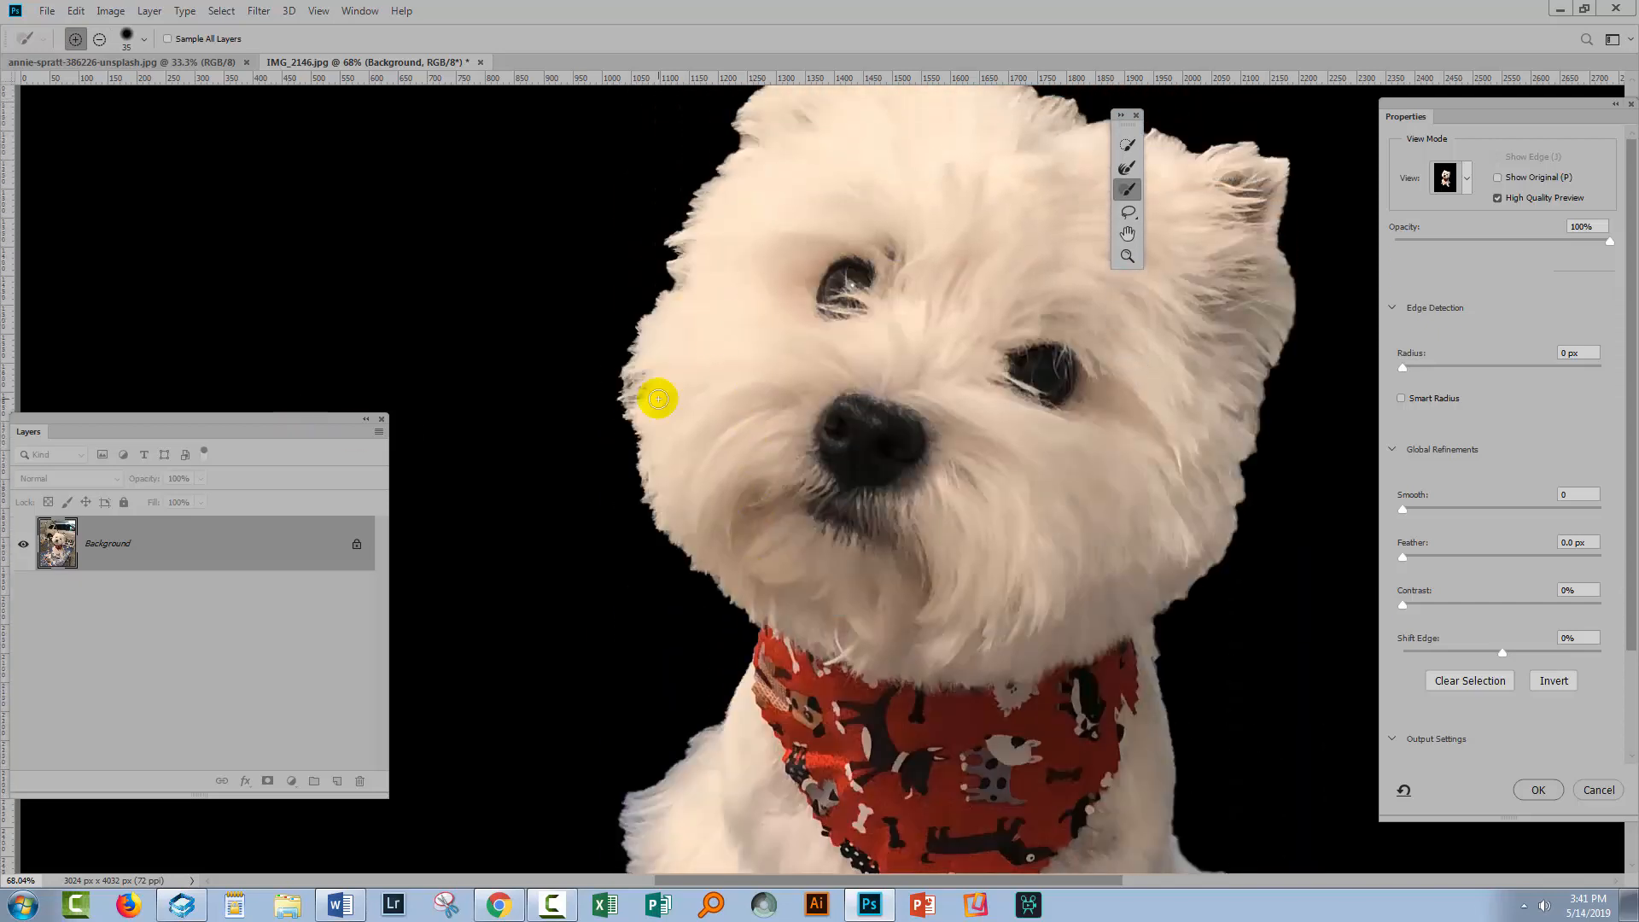
scroll(779, 278, up, 2)
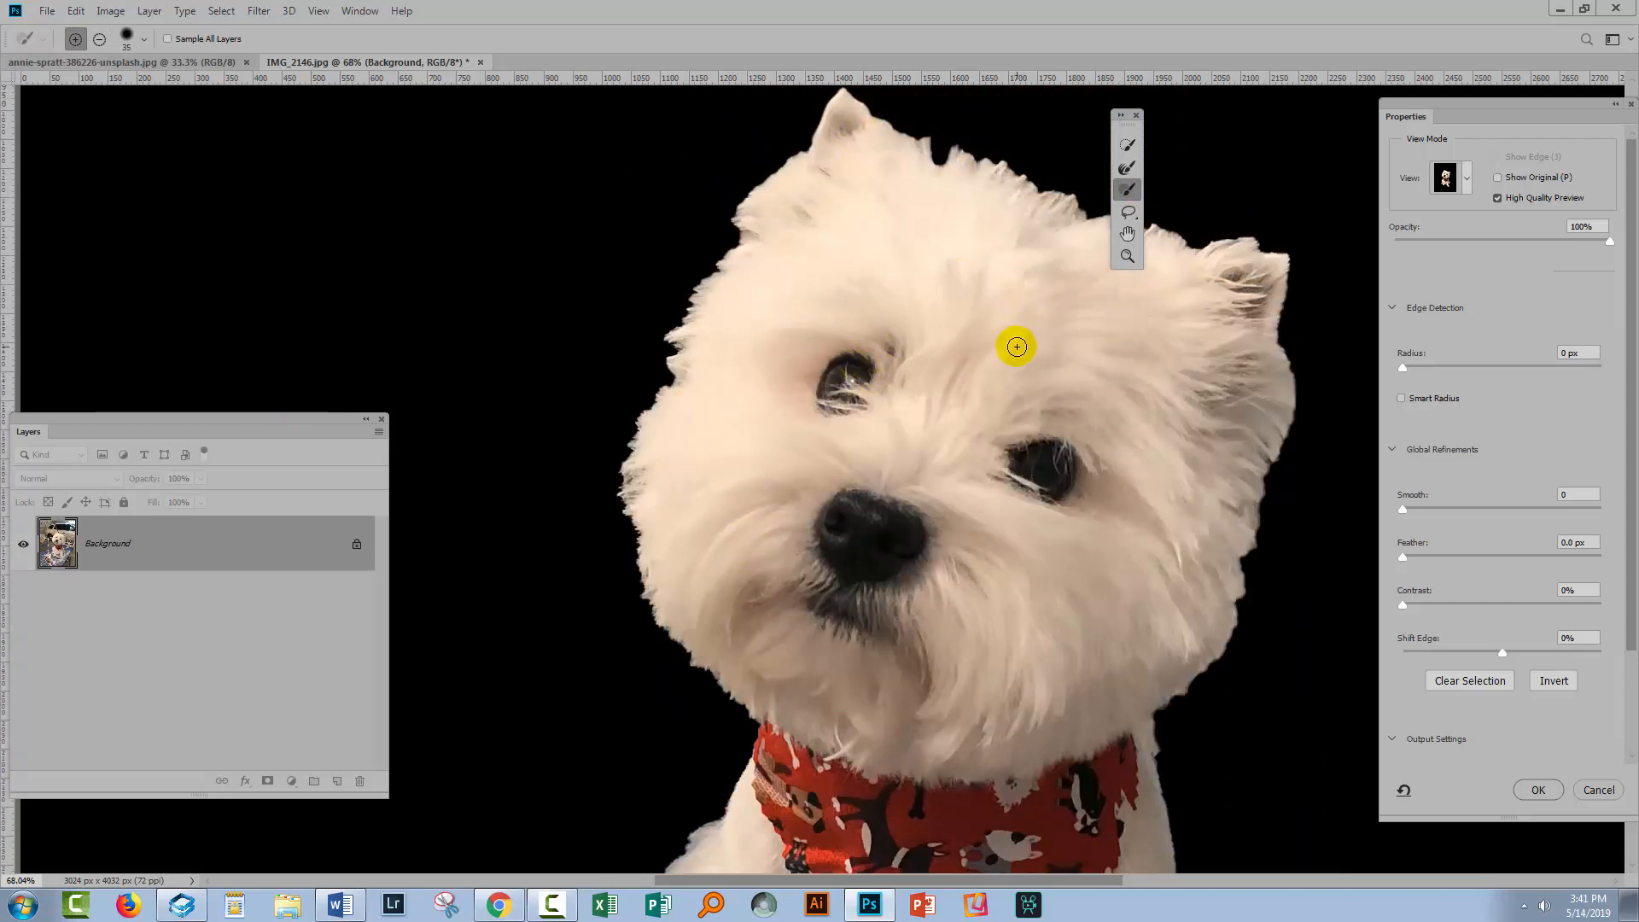
drag(1013, 343, 804, 355)
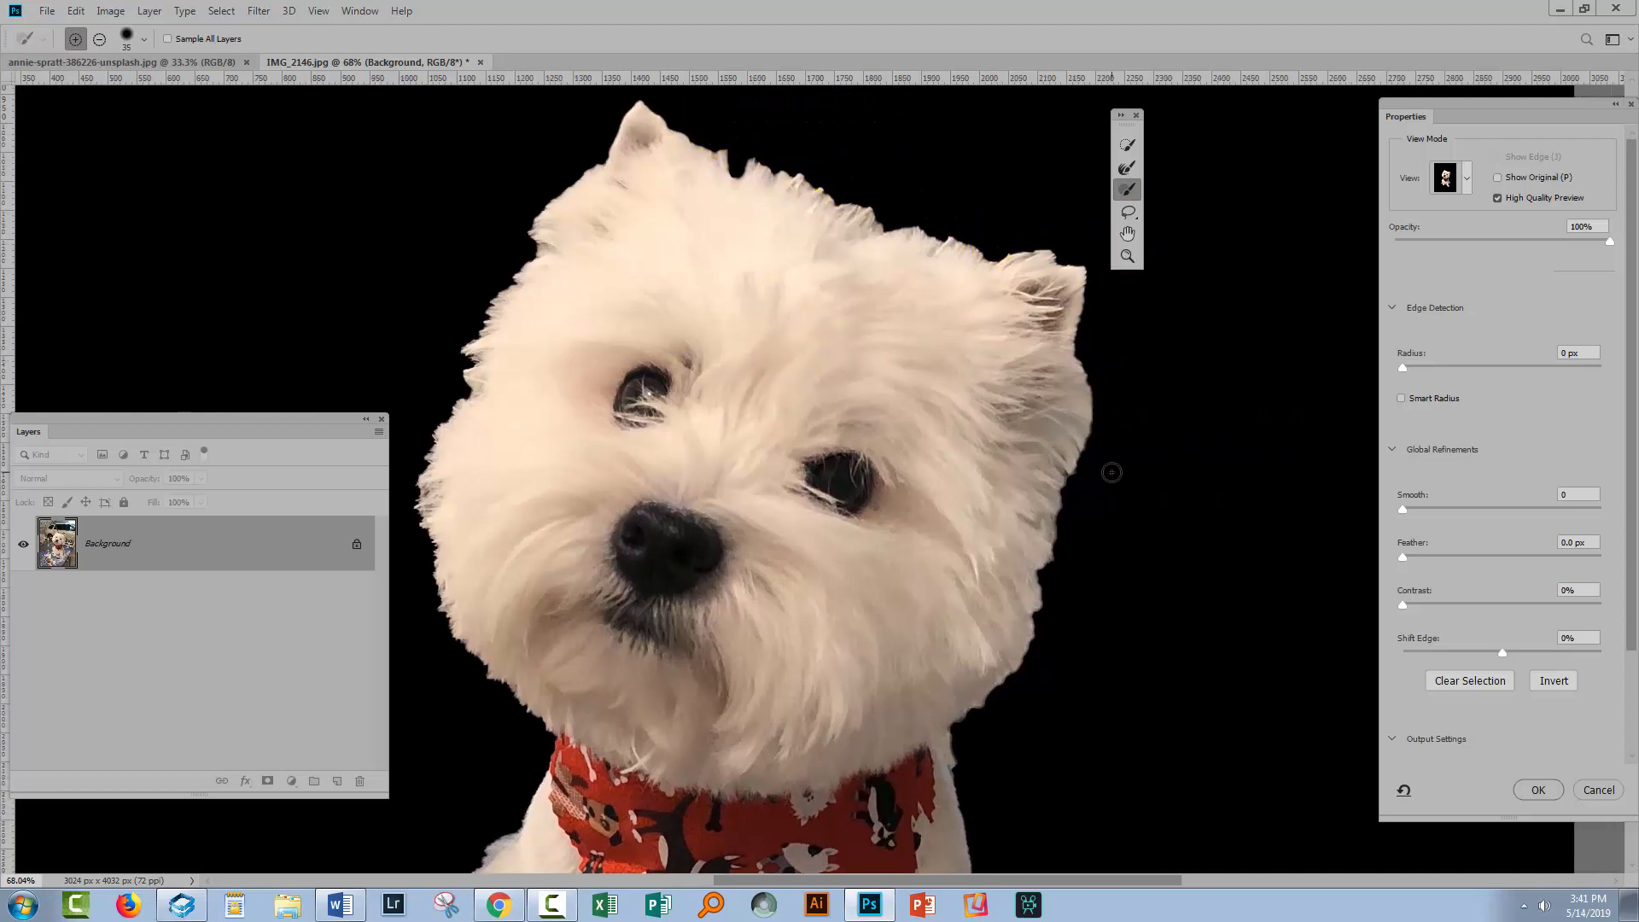
click(1125, 171)
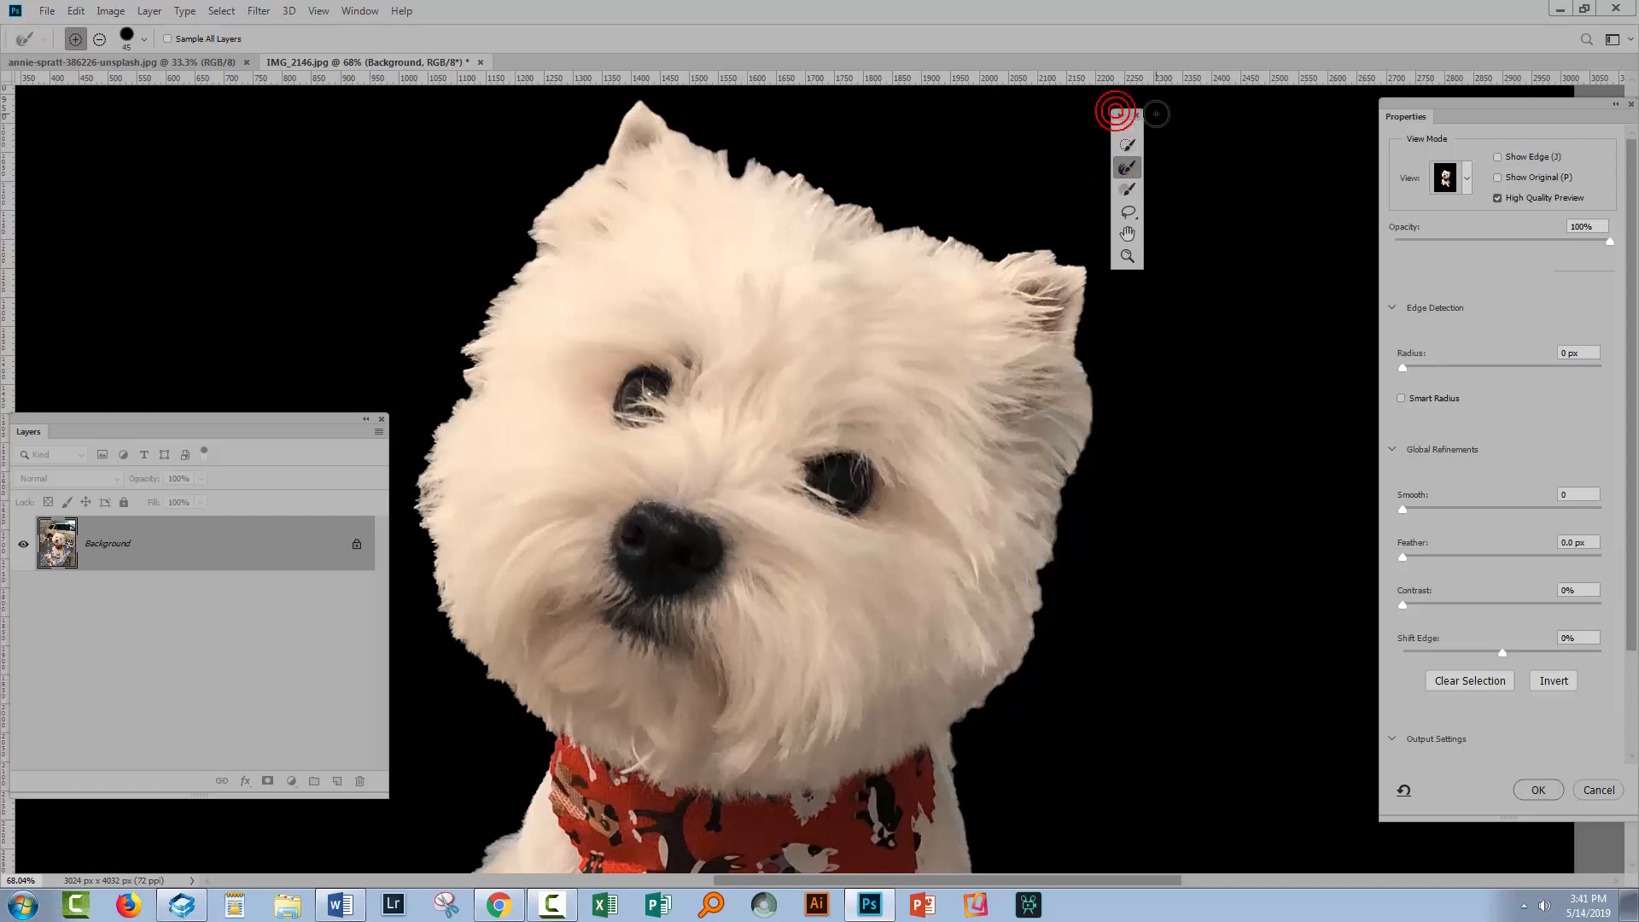
drag(1128, 126, 1305, 115)
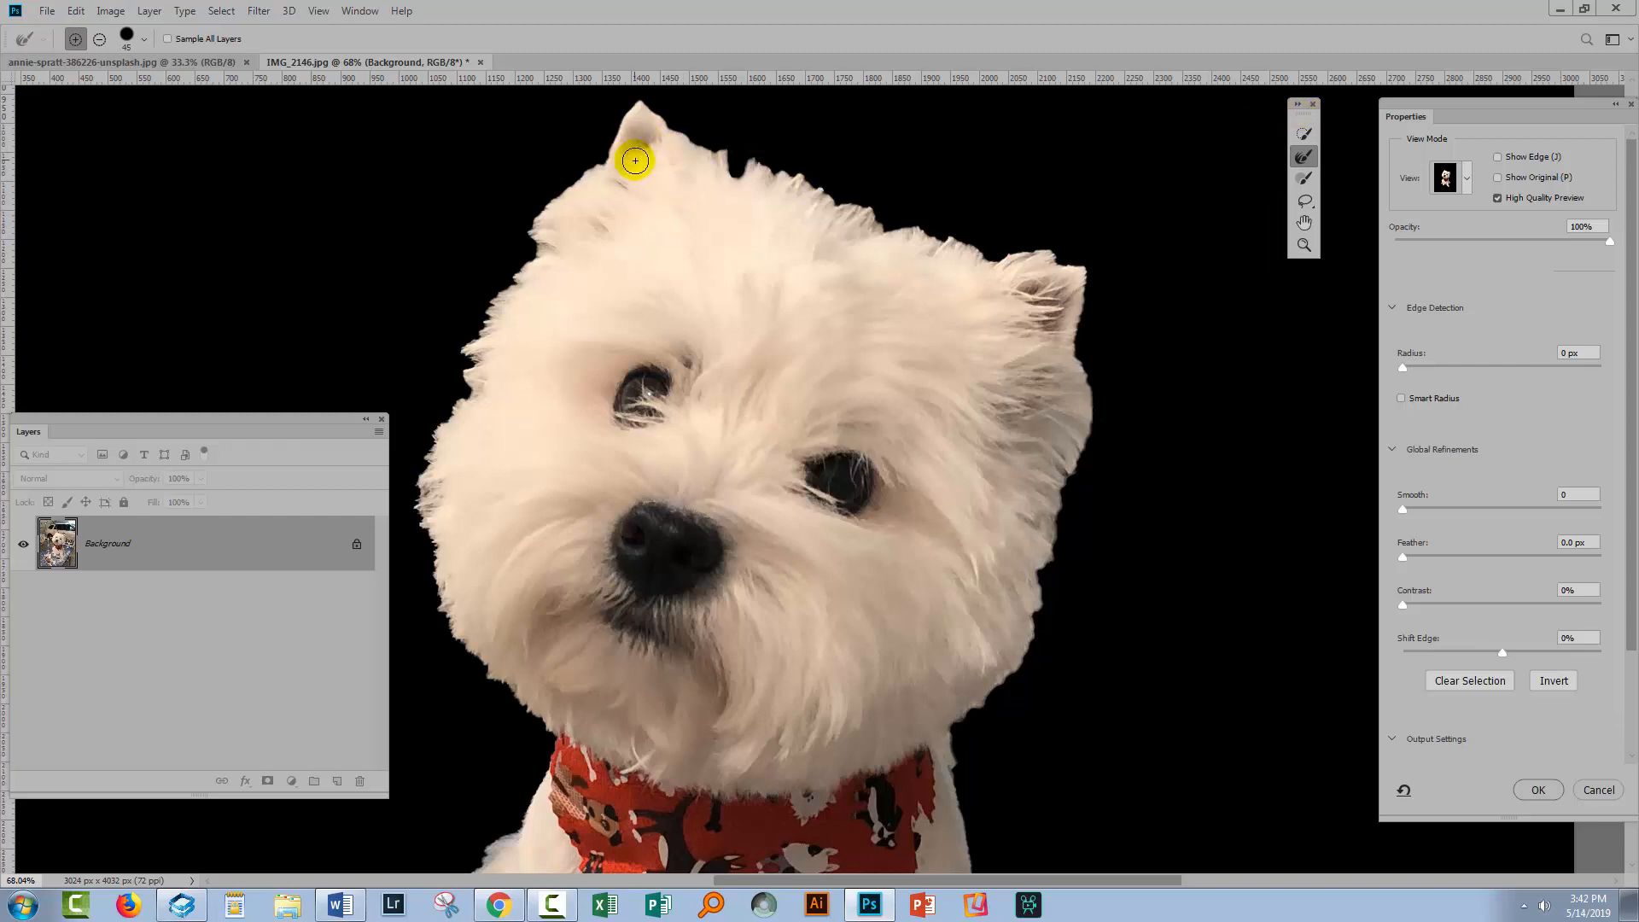
mouse_move(505, 271)
mouse_down()
mouse_move(542, 285)
mouse_move(513, 304)
mouse_move(534, 256)
mouse_move(697, 150)
mouse_up()
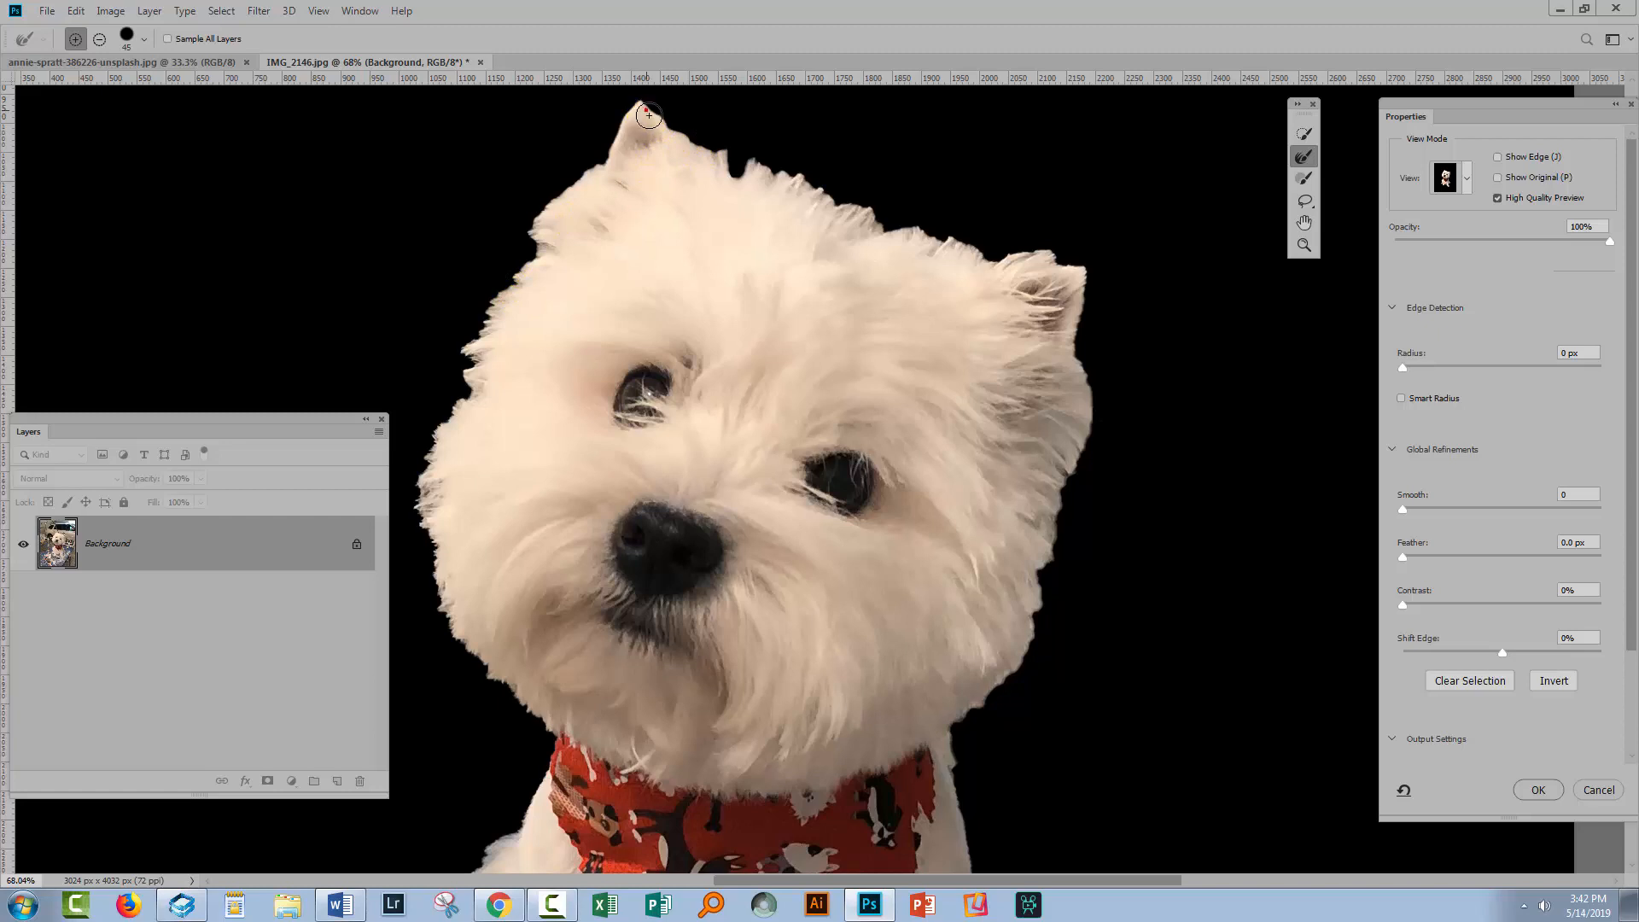
mouse_move(683, 135)
mouse_down()
mouse_move(728, 172)
mouse_move(761, 160)
mouse_move(892, 225)
mouse_move(736, 206)
mouse_move(681, 153)
mouse_move(741, 247)
mouse_move(713, 136)
mouse_move(712, 200)
mouse_move(721, 159)
mouse_move(861, 200)
mouse_move(850, 230)
mouse_move(924, 230)
mouse_move(968, 252)
mouse_move(936, 255)
mouse_move(988, 251)
mouse_move(966, 240)
mouse_move(991, 261)
mouse_move(1060, 252)
mouse_move(980, 261)
mouse_move(1093, 274)
mouse_move(1072, 368)
mouse_move(1080, 333)
mouse_move(1057, 355)
mouse_move(1114, 304)
mouse_move(1060, 291)
mouse_move(1097, 293)
mouse_move(1077, 307)
mouse_move(1109, 292)
mouse_move(1084, 286)
mouse_move(1088, 312)
mouse_move(1065, 323)
mouse_move(1082, 444)
mouse_move(1064, 540)
mouse_move(1054, 476)
mouse_move(1028, 623)
mouse_up()
click(1303, 180)
click(1304, 156)
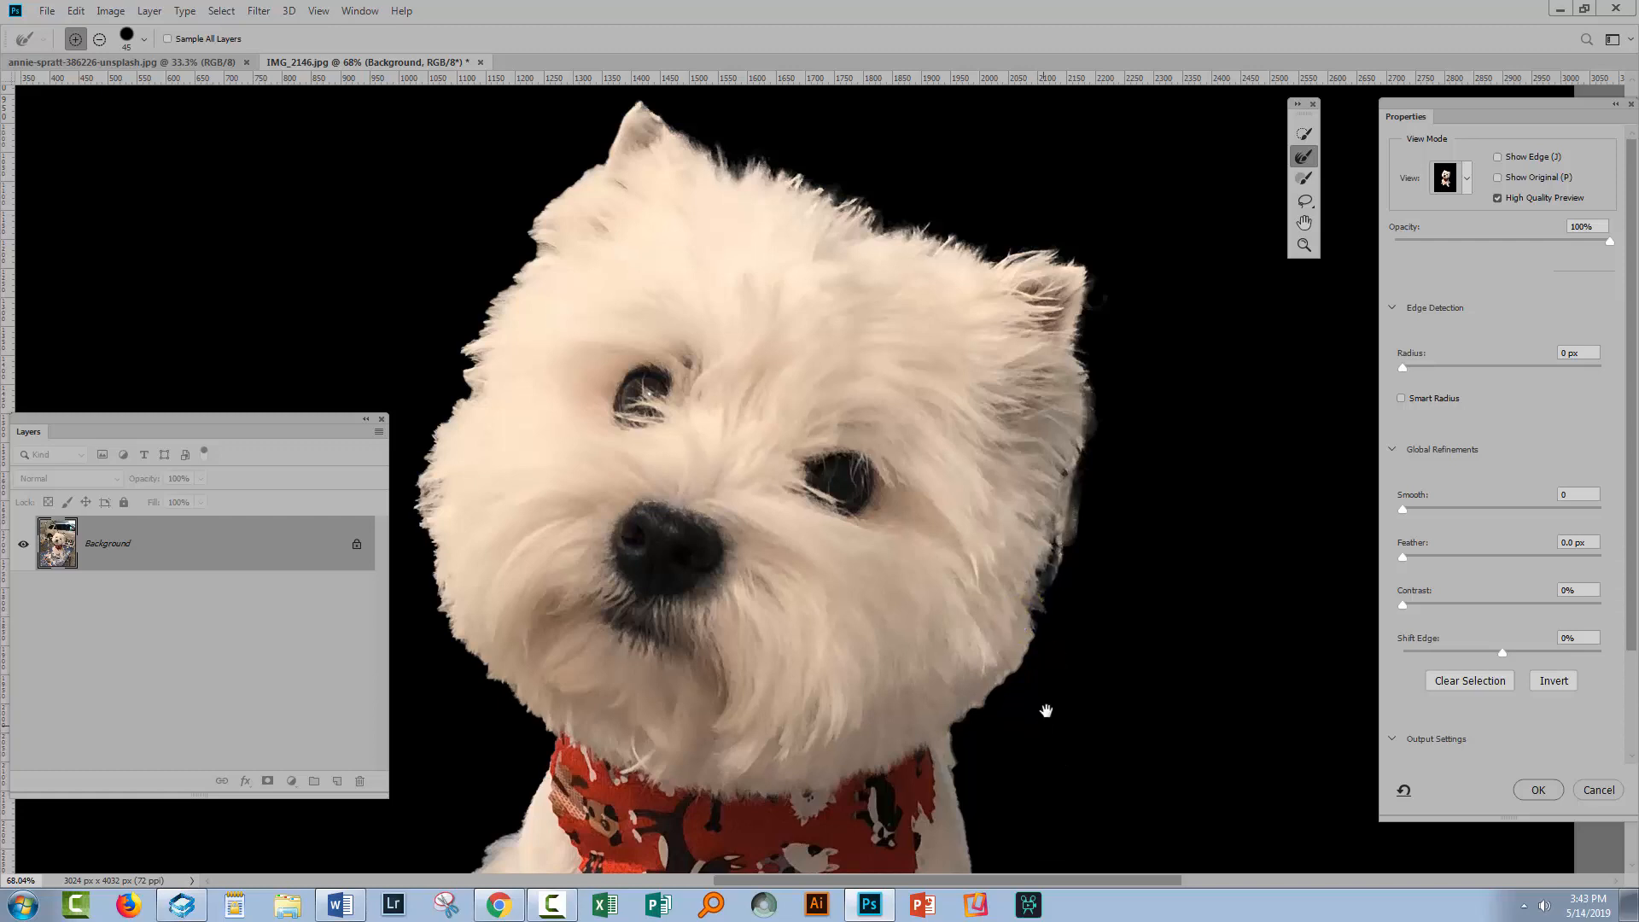
Refine the fur edge along the right side of the dog's neck and bandana with the Refine Edge Brush
scroll(1078, 623, down, 3)
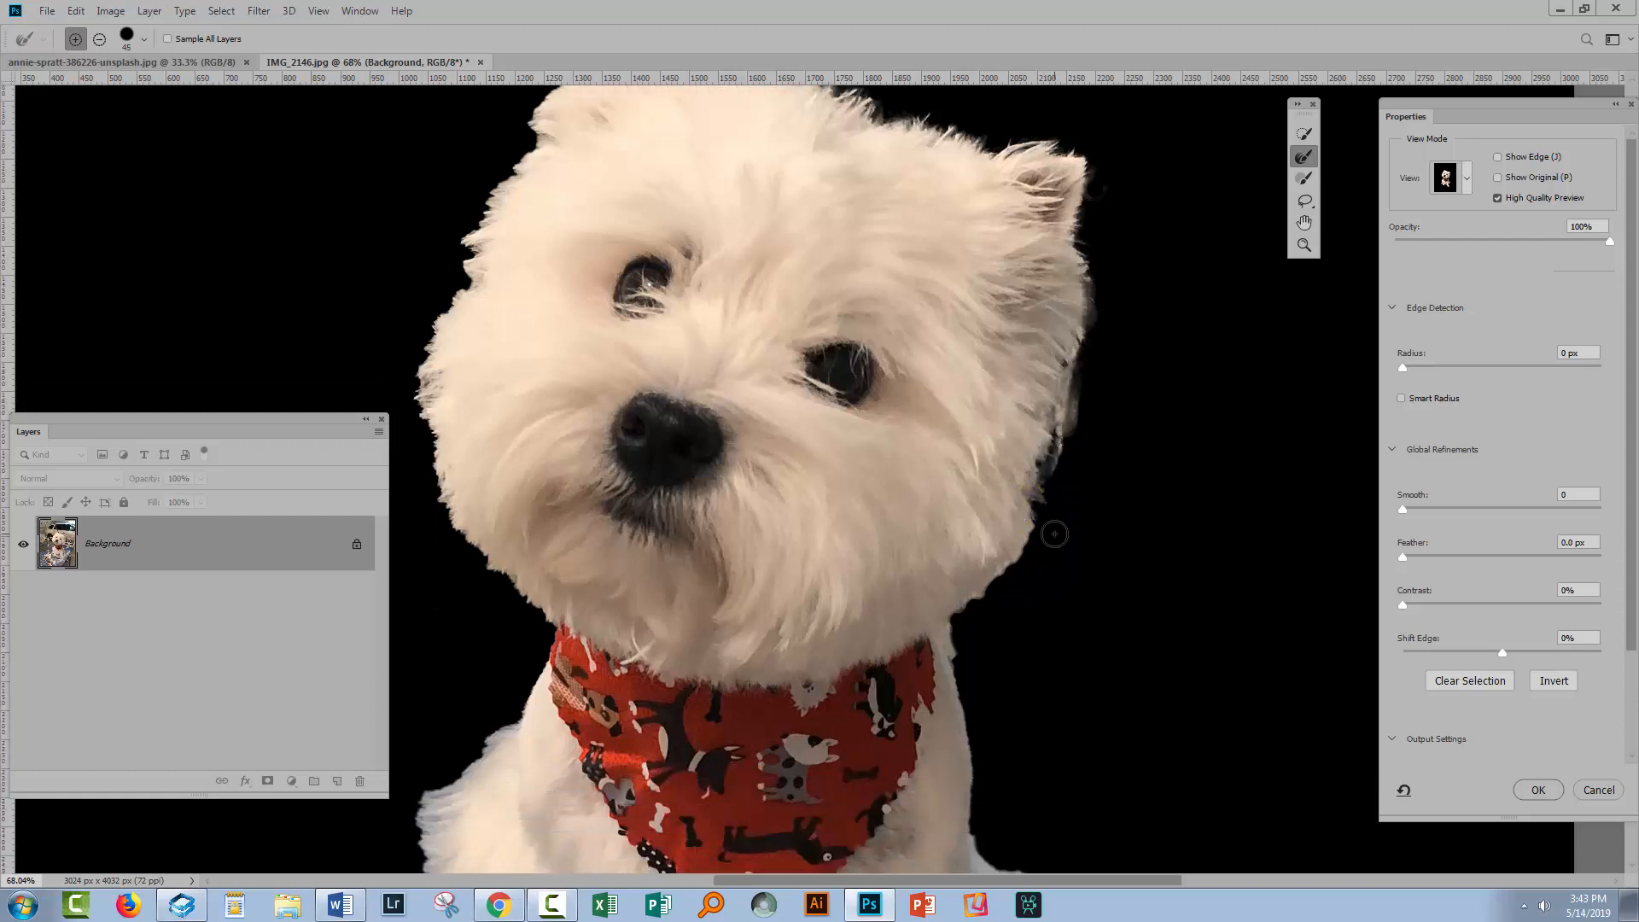
drag(1051, 533, 1040, 528)
drag(1029, 546, 937, 630)
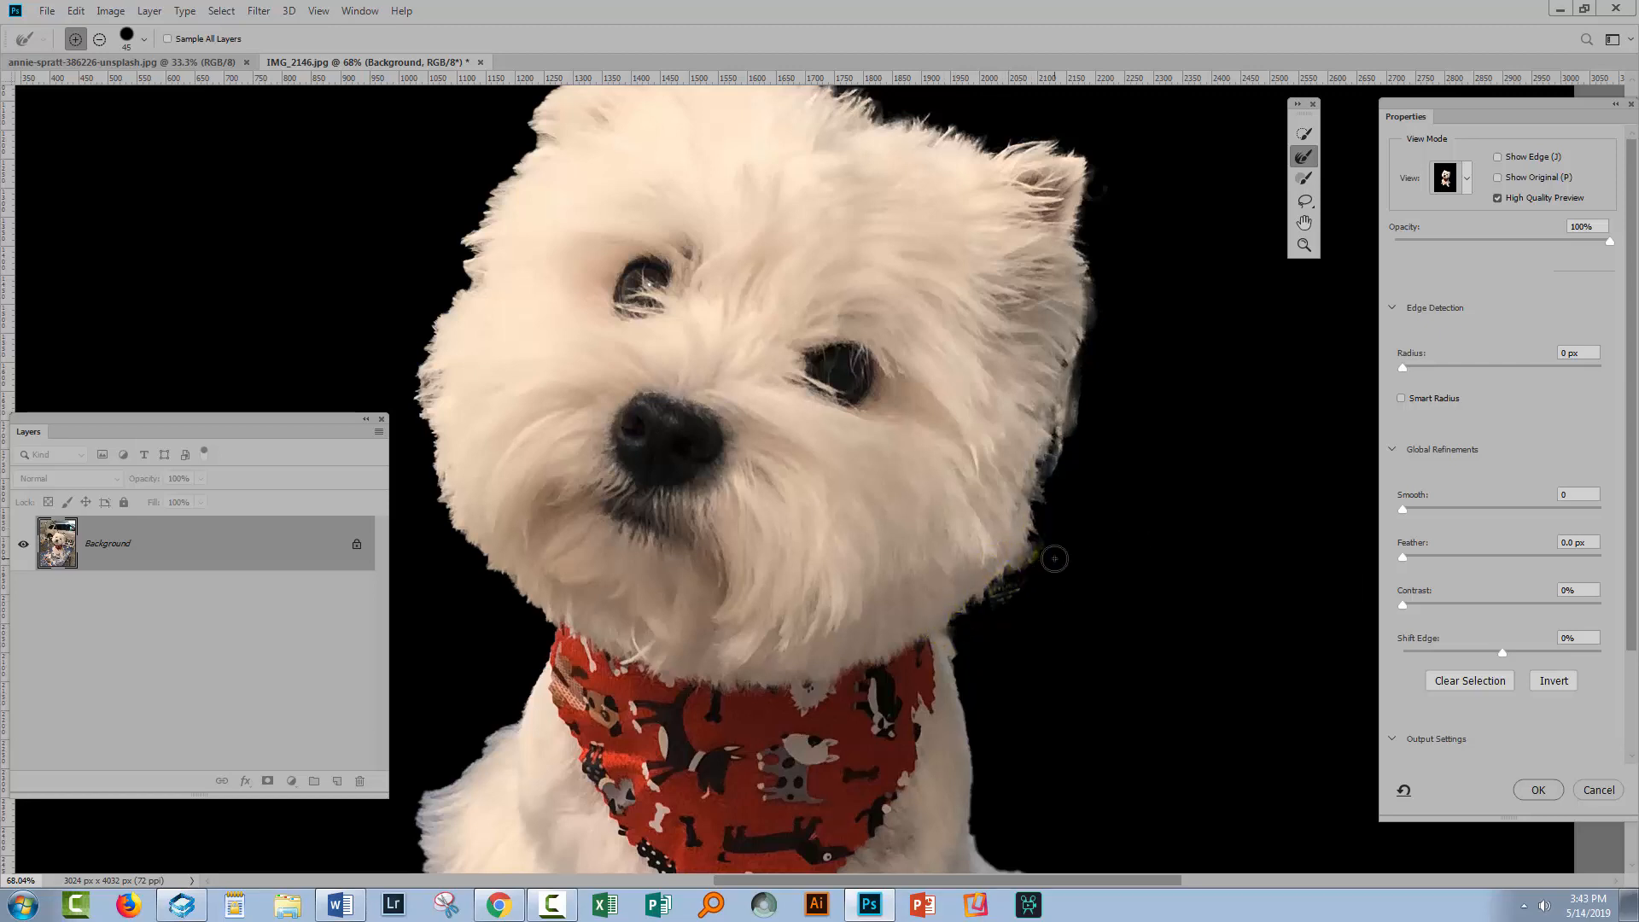
scroll(1056, 607, down, 3)
click(940, 477)
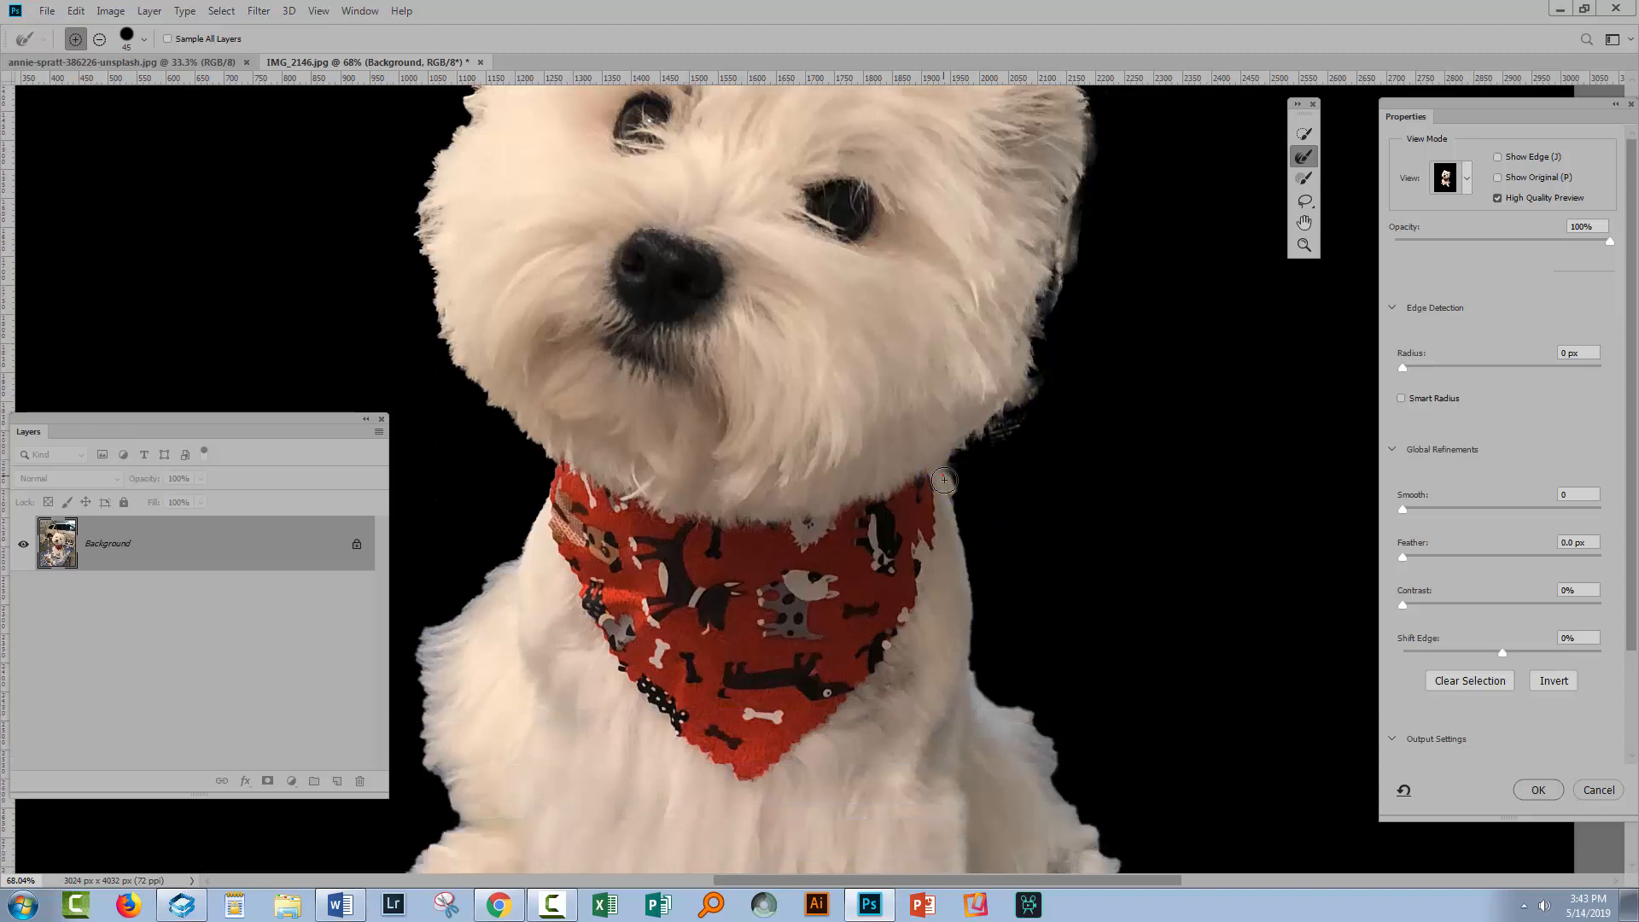
drag(957, 523, 962, 572)
drag(966, 628, 975, 671)
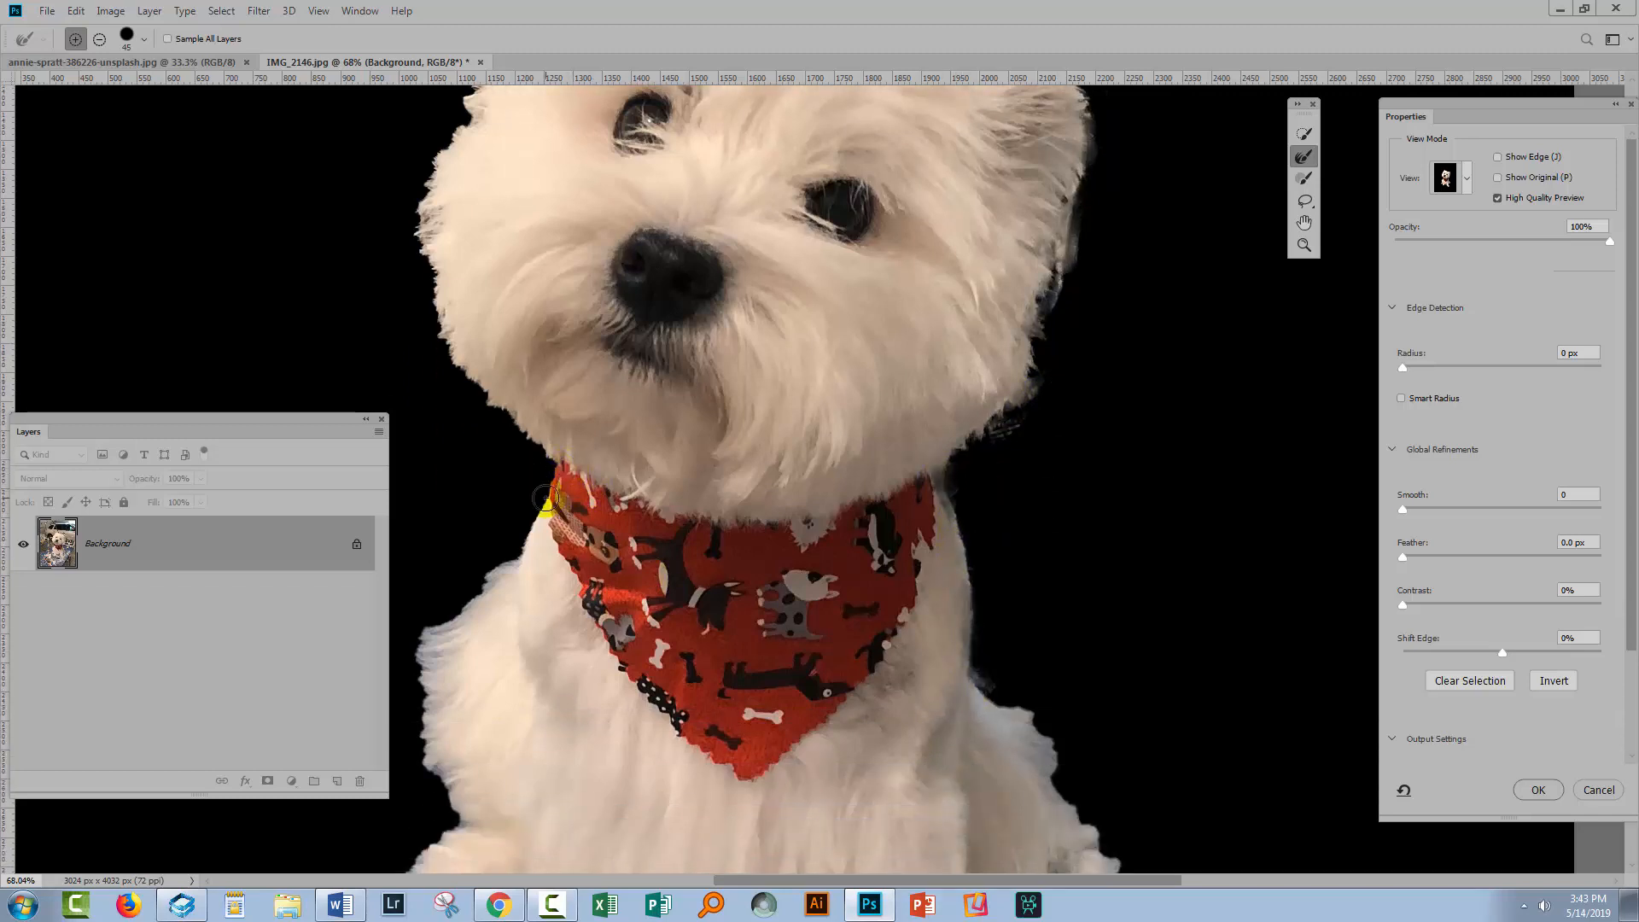
Refine the fur edges along the right side of the dog's body and front legs
scroll(952, 574, down, 4)
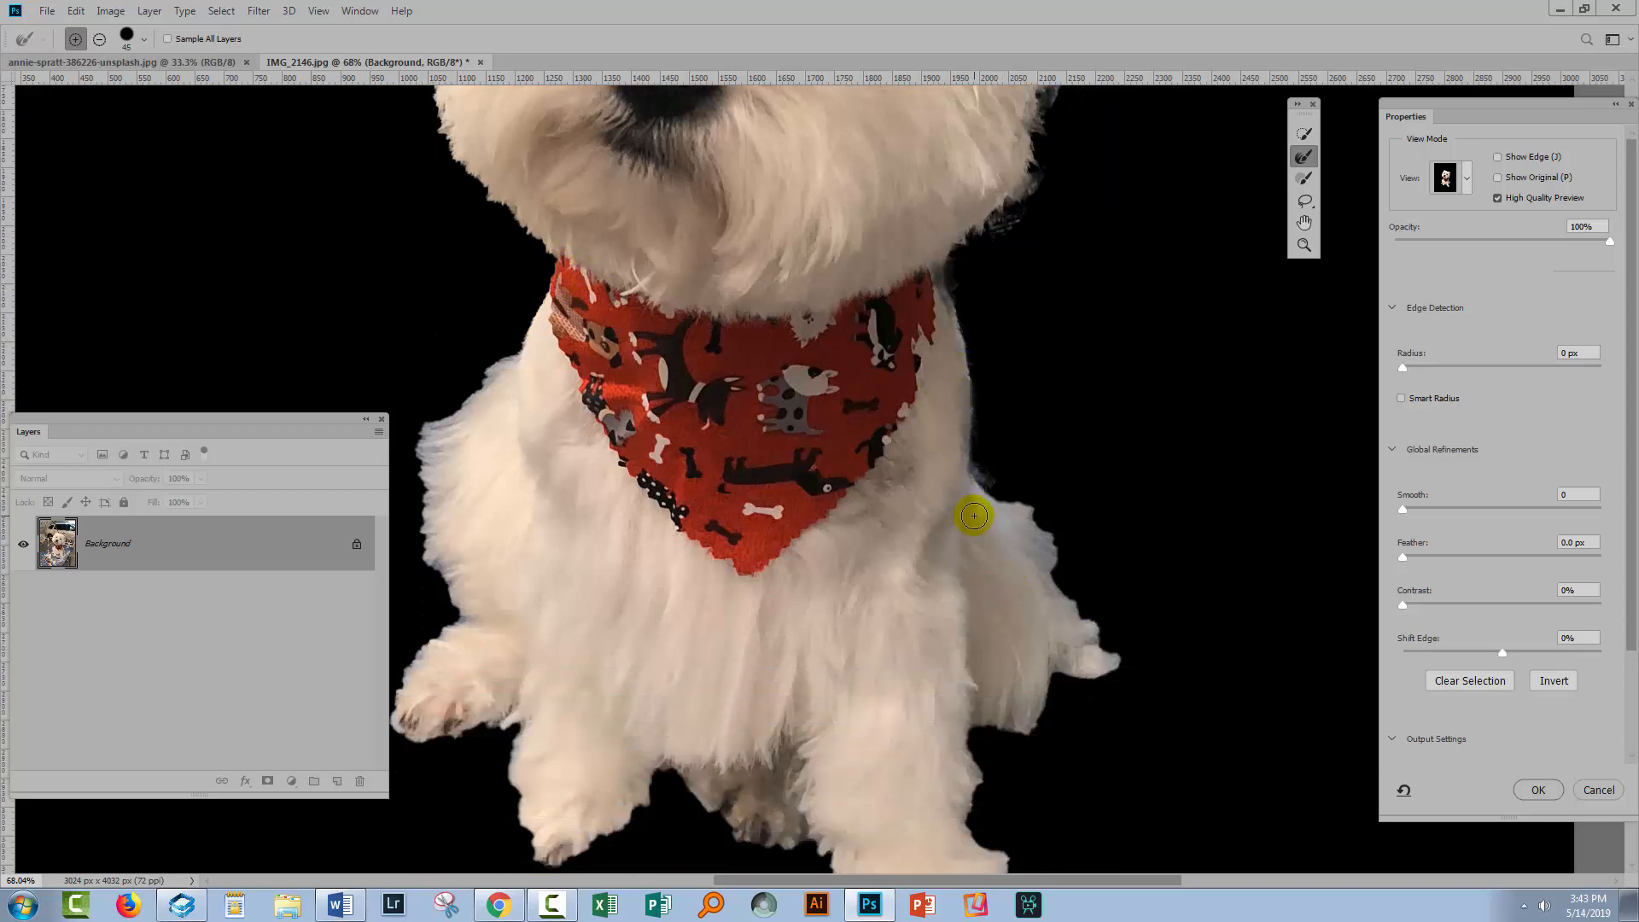
mouse_move(974, 515)
mouse_down()
mouse_move(962, 481)
mouse_move(1040, 516)
mouse_move(1057, 557)
mouse_move(1043, 583)
mouse_move(1018, 529)
mouse_move(1095, 625)
mouse_up()
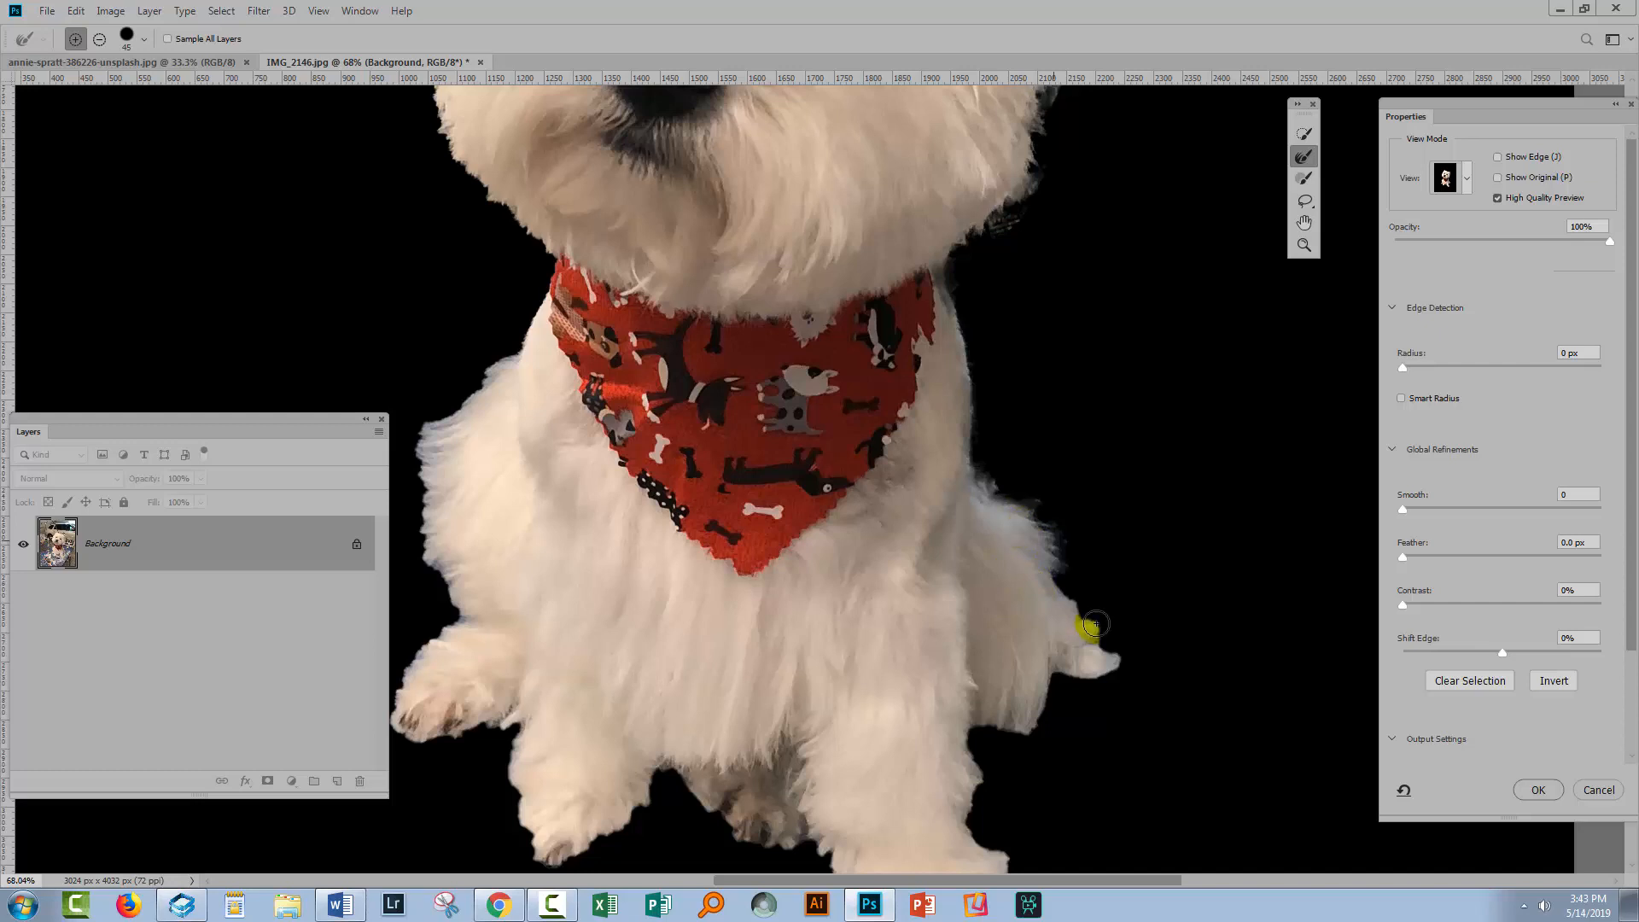
mouse_move(1055, 568)
mouse_down()
mouse_move(1068, 585)
mouse_move(1053, 640)
mouse_move(1057, 621)
mouse_up()
click(558, 309)
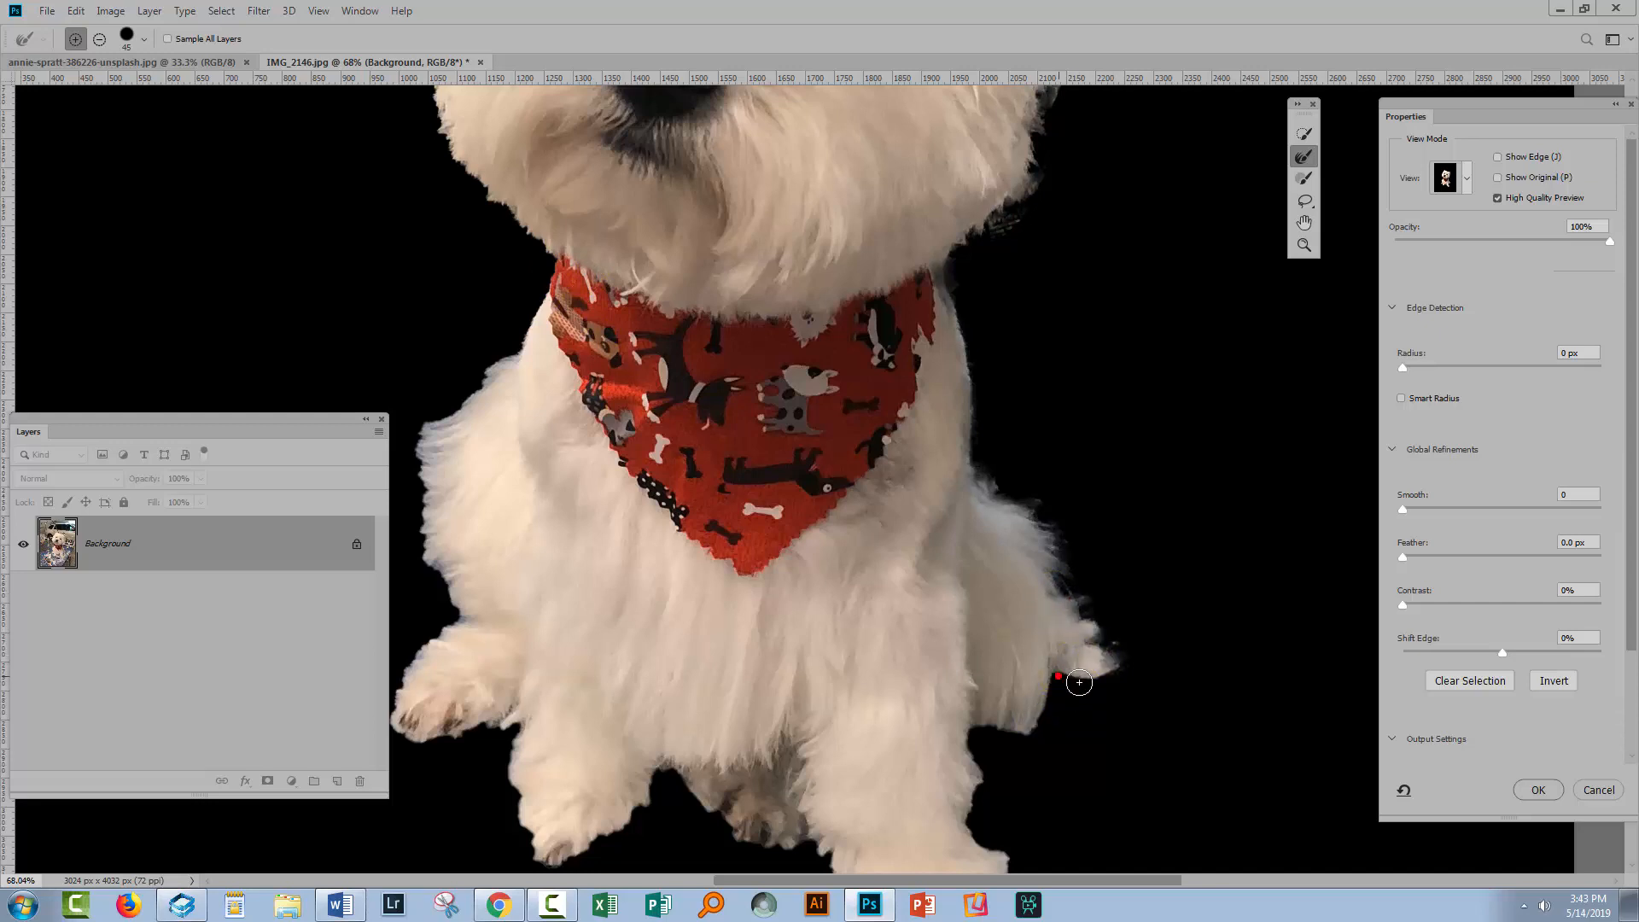
drag(972, 727, 958, 677)
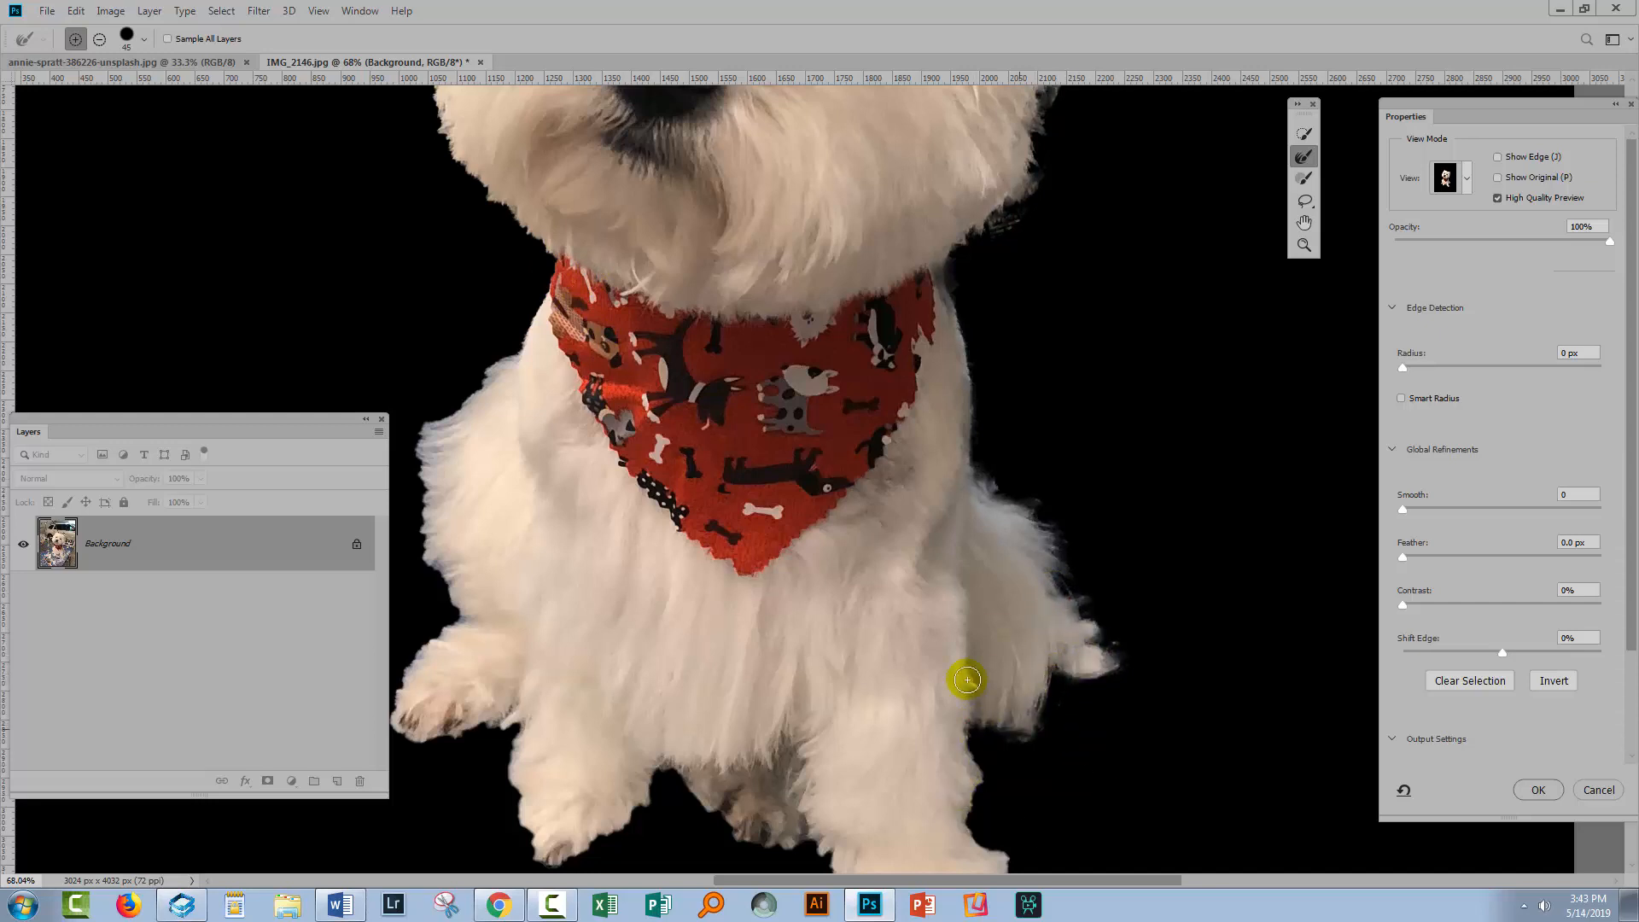
scroll(968, 636, down, 3)
mouse_move(981, 598)
mouse_down()
mouse_move(967, 664)
mouse_move(1009, 721)
mouse_move(1008, 793)
mouse_move(946, 827)
mouse_up()
mouse_move(835, 712)
mouse_down()
mouse_move(962, 823)
mouse_move(942, 830)
mouse_move(860, 729)
mouse_move(802, 702)
mouse_move(802, 720)
mouse_move(809, 685)
mouse_move(745, 687)
mouse_move(669, 622)
mouse_move(639, 636)
mouse_move(649, 619)
mouse_move(546, 704)
mouse_up()
Refine the fur edges along the left side of the dog's chest, legs and face
key(space)
mouse_move(615, 538)
mouse_down()
mouse_move(923, 577)
mouse_move(798, 574)
mouse_move(749, 672)
mouse_move(772, 738)
mouse_move(729, 690)
mouse_up()
click(728, 603)
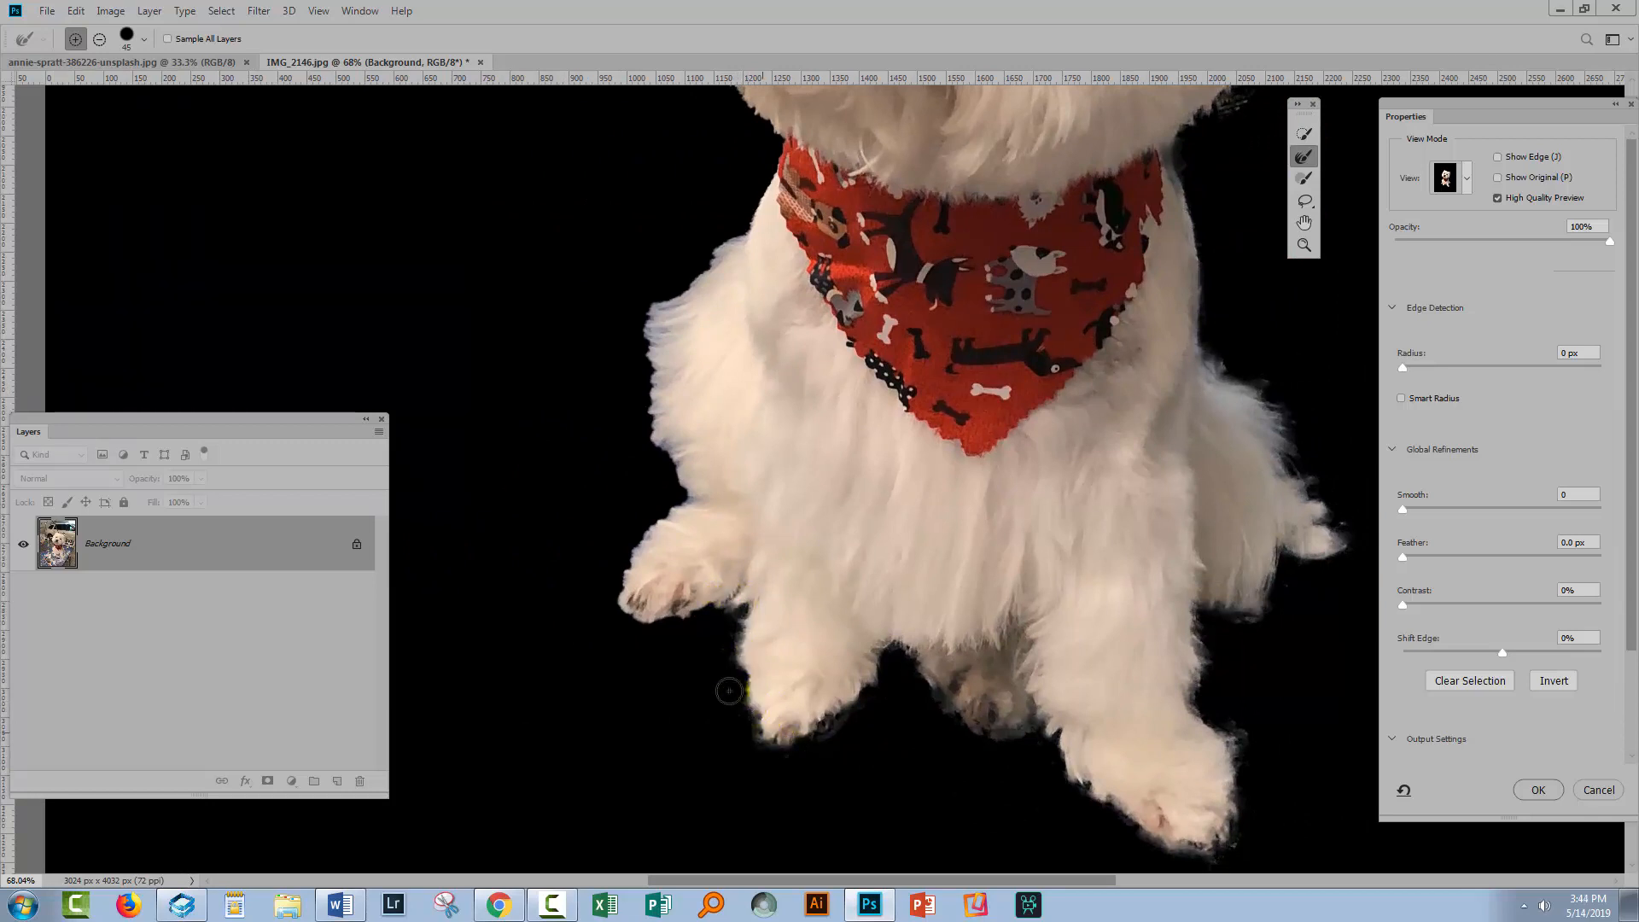
mouse_move(773, 597)
mouse_down()
mouse_move(646, 631)
mouse_move(725, 600)
mouse_move(650, 627)
mouse_move(626, 603)
mouse_move(658, 522)
mouse_up()
click(684, 495)
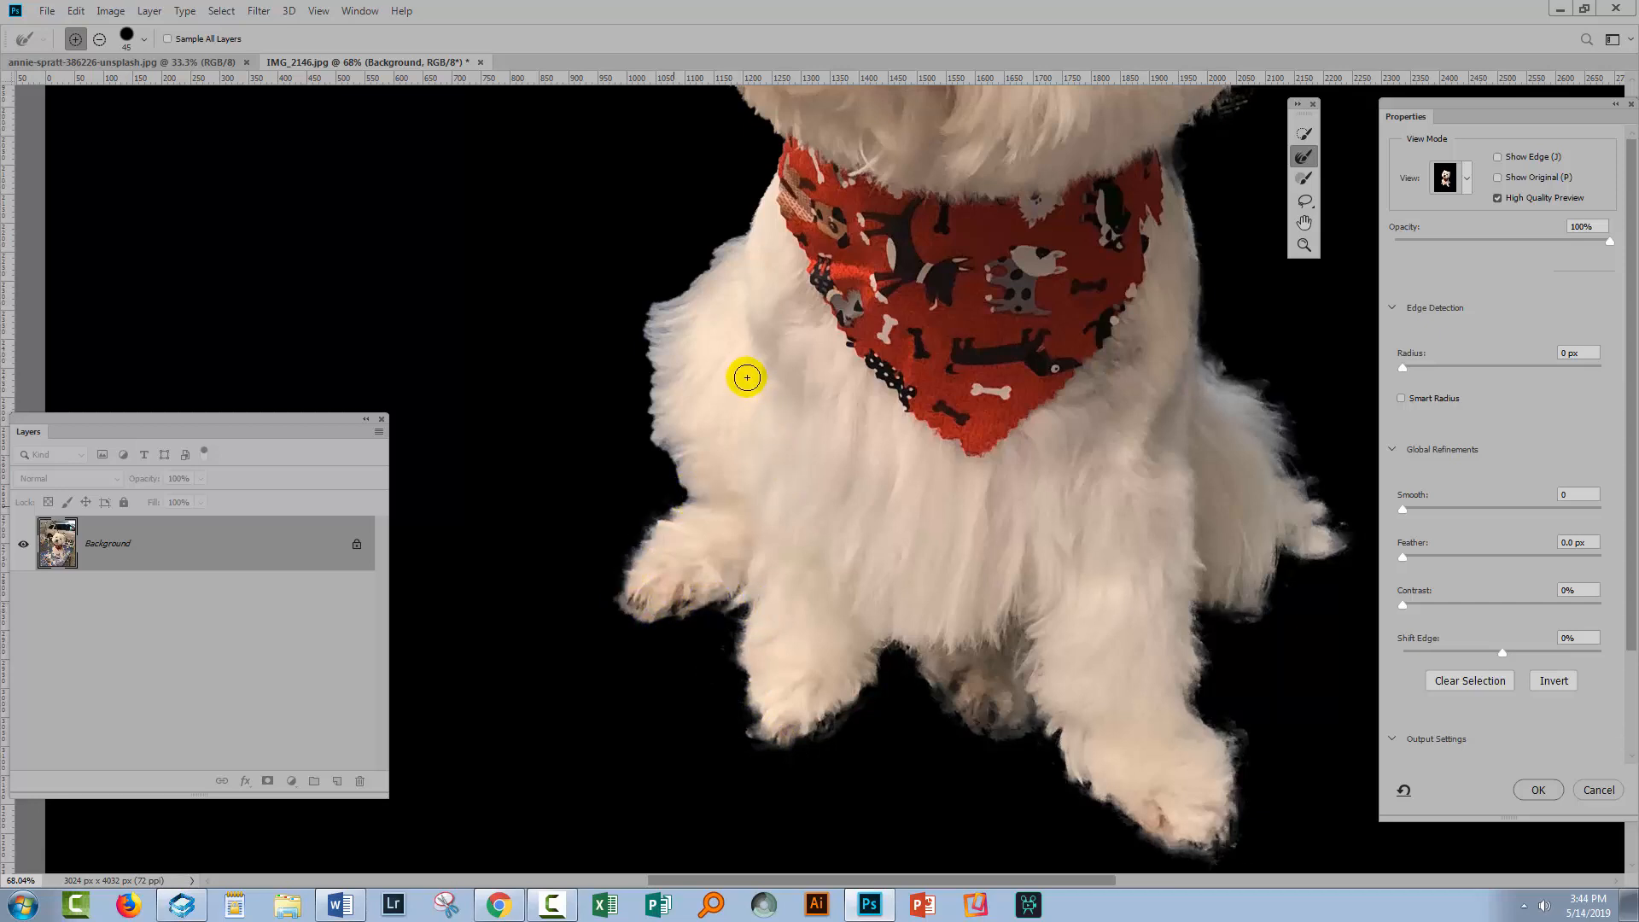
drag(758, 372, 694, 549)
mouse_move(629, 663)
mouse_down()
mouse_move(585, 562)
mouse_move(591, 486)
mouse_up()
drag(671, 413, 589, 486)
mouse_move(636, 272)
mouse_down()
mouse_move(684, 402)
mouse_move(728, 463)
mouse_up()
mouse_move(797, 487)
mouse_down()
mouse_move(711, 394)
mouse_move(672, 267)
mouse_move(688, 219)
mouse_move(706, 344)
mouse_move(729, 287)
mouse_move(728, 398)
mouse_move(595, 462)
mouse_move(636, 365)
mouse_move(672, 371)
mouse_move(670, 297)
mouse_move(752, 237)
mouse_move(681, 280)
mouse_move(797, 173)
mouse_up()
mouse_move(646, 632)
mouse_down()
mouse_move(519, 469)
mouse_move(434, 487)
mouse_up()
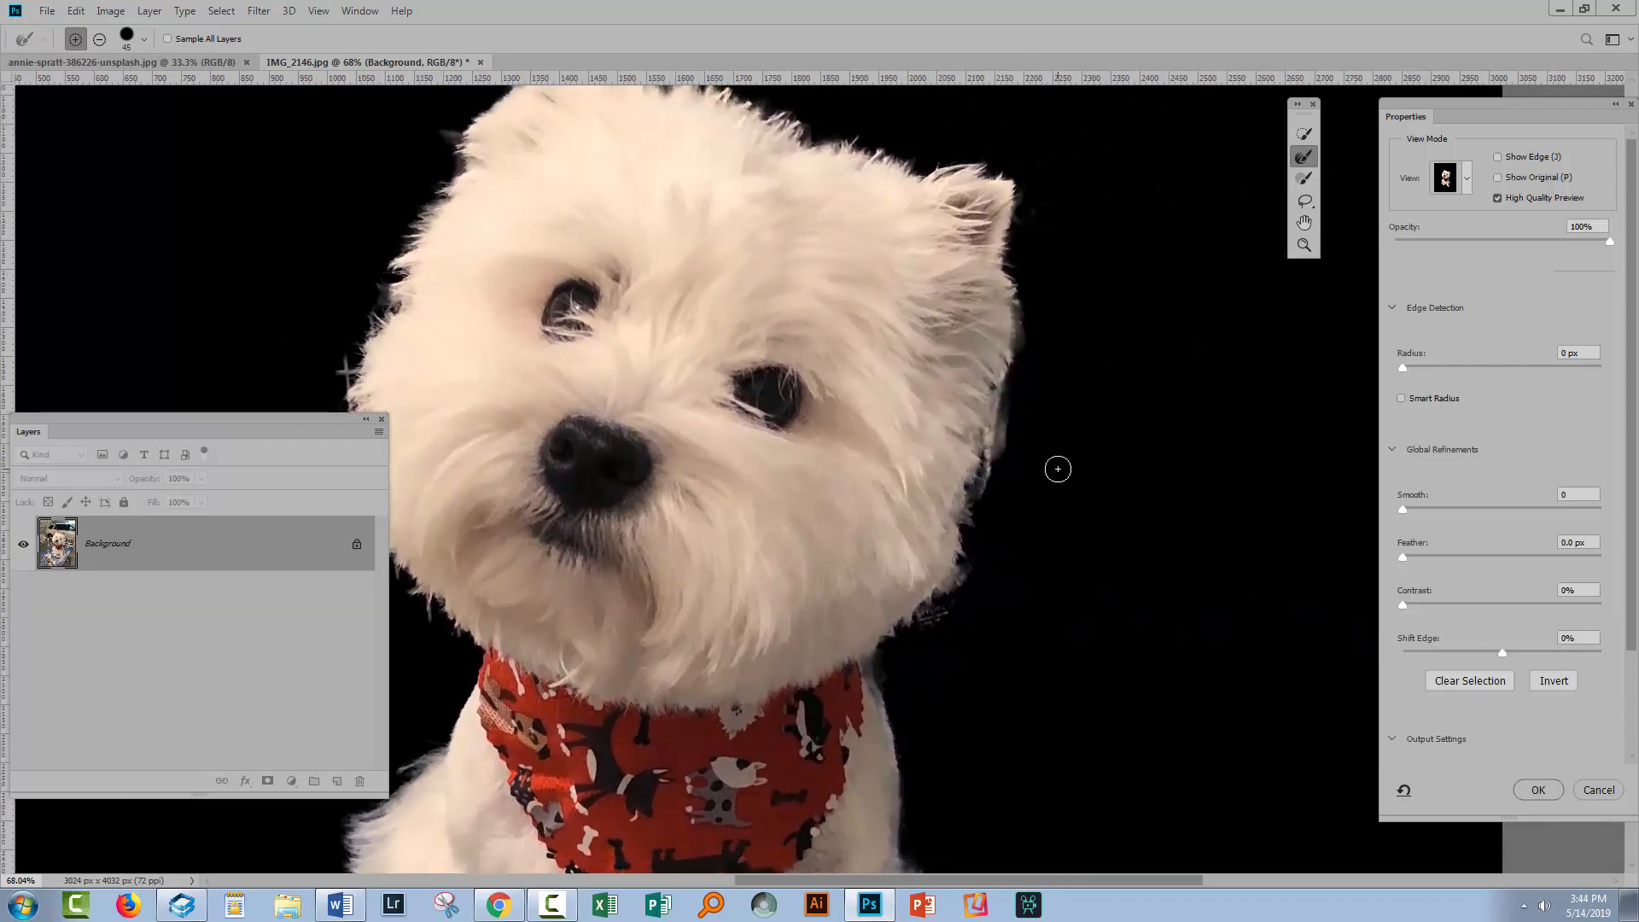
Switch the view mode to On White and erase stray background beside the right side of the dog's head with the Brush tool
click(1466, 177)
click(1414, 356)
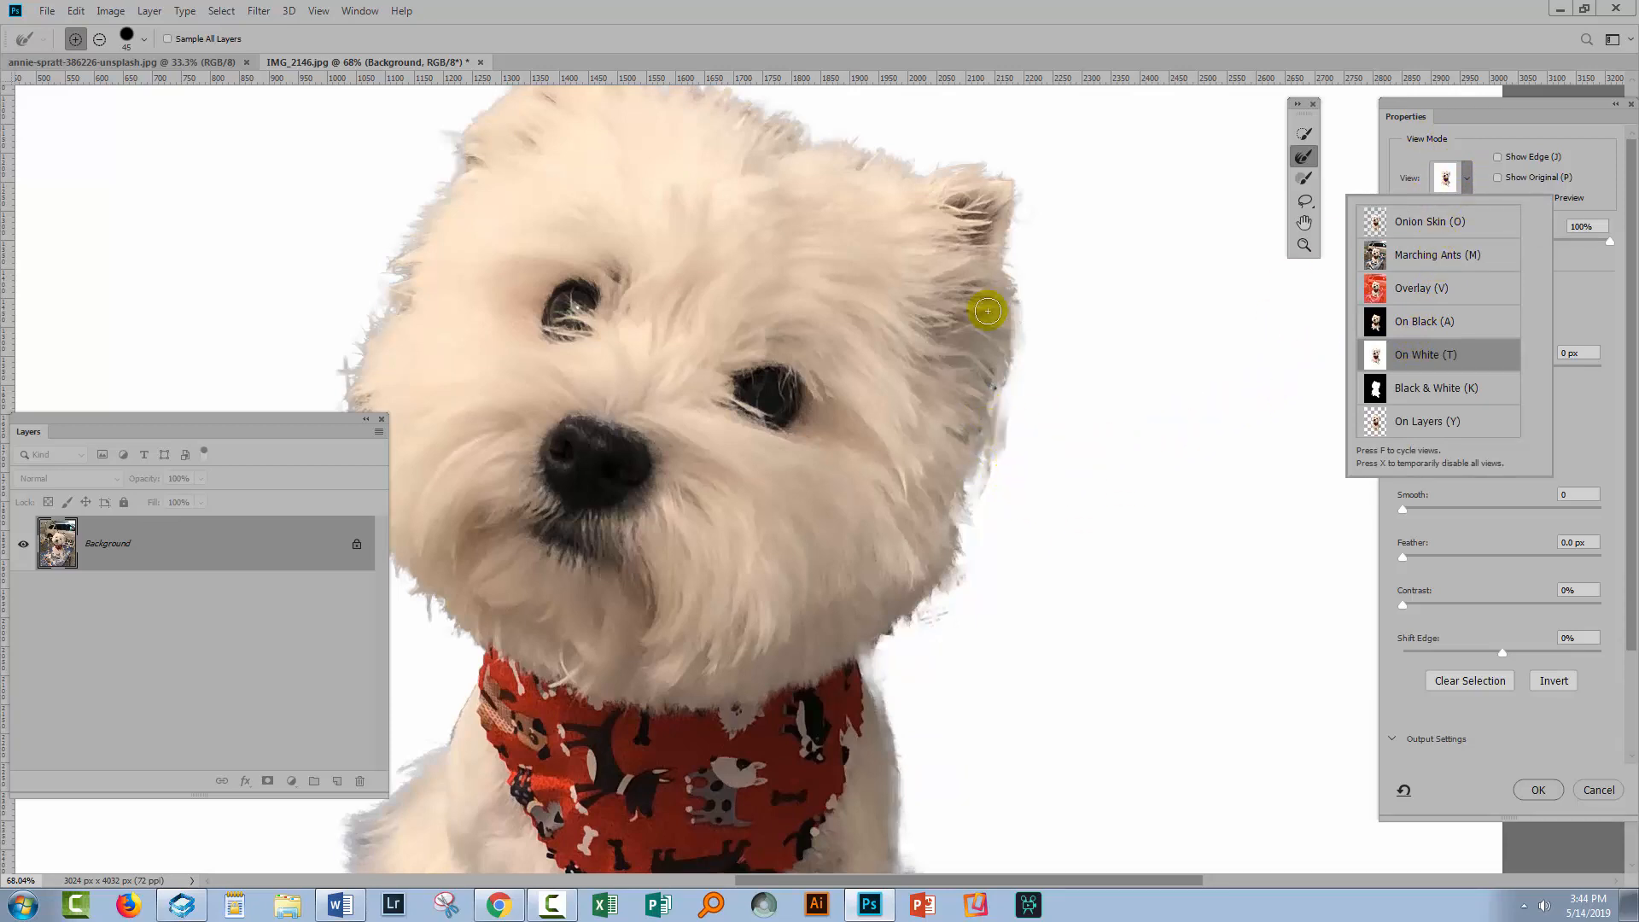
click(1303, 178)
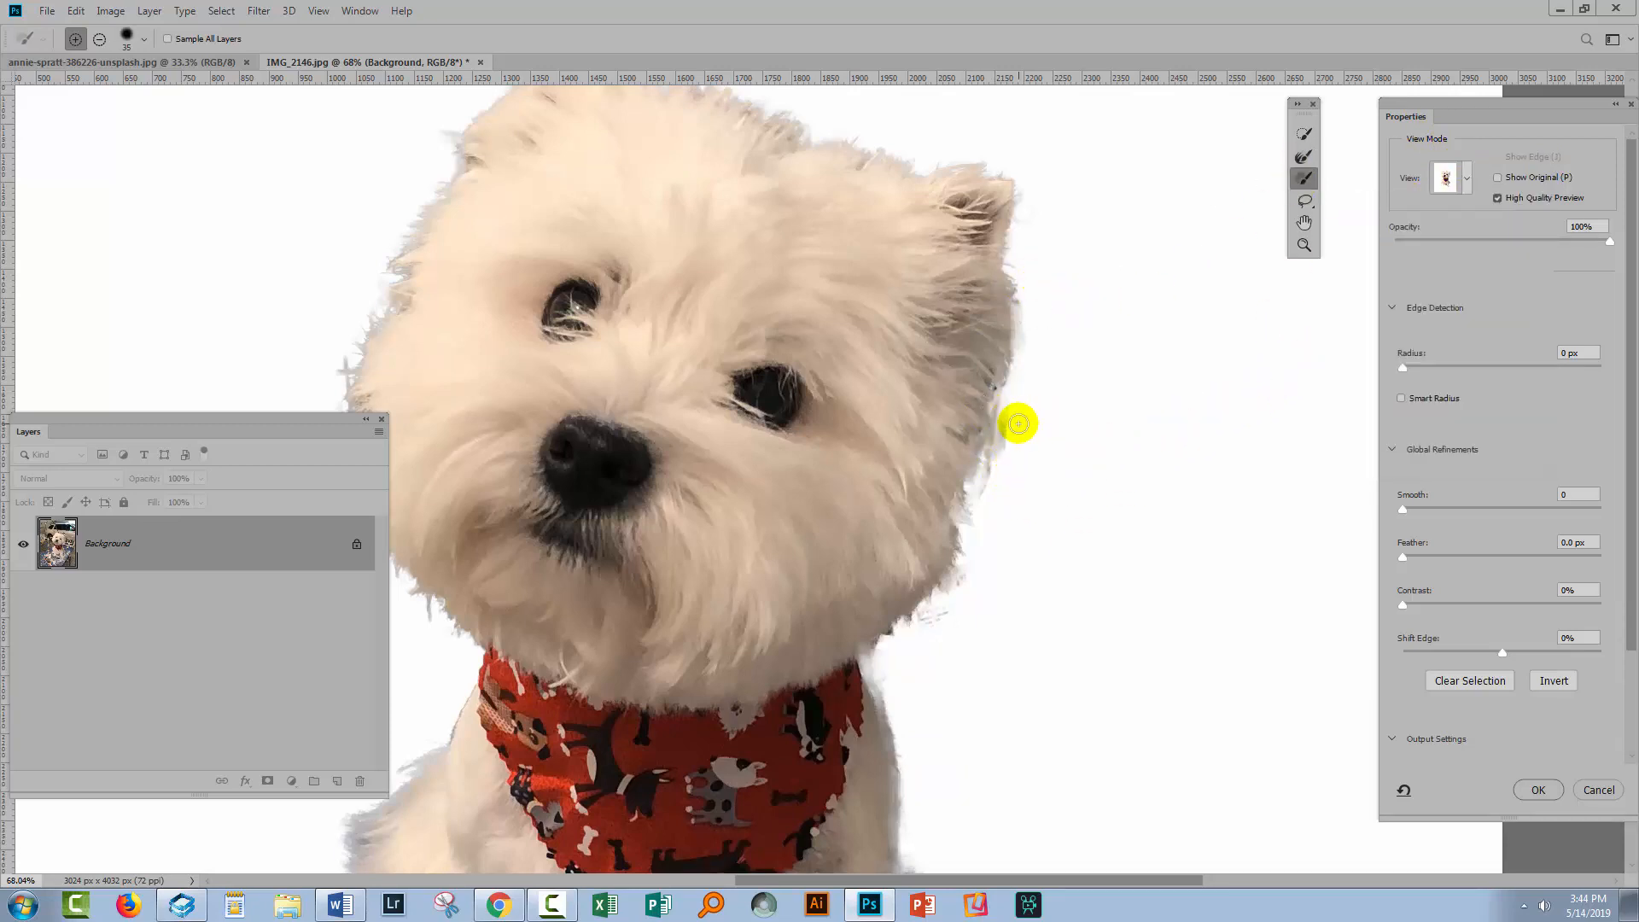
key(alt)
mouse_move(1012, 412)
mouse_down()
mouse_move(997, 418)
mouse_move(1002, 456)
mouse_move(998, 443)
mouse_up()
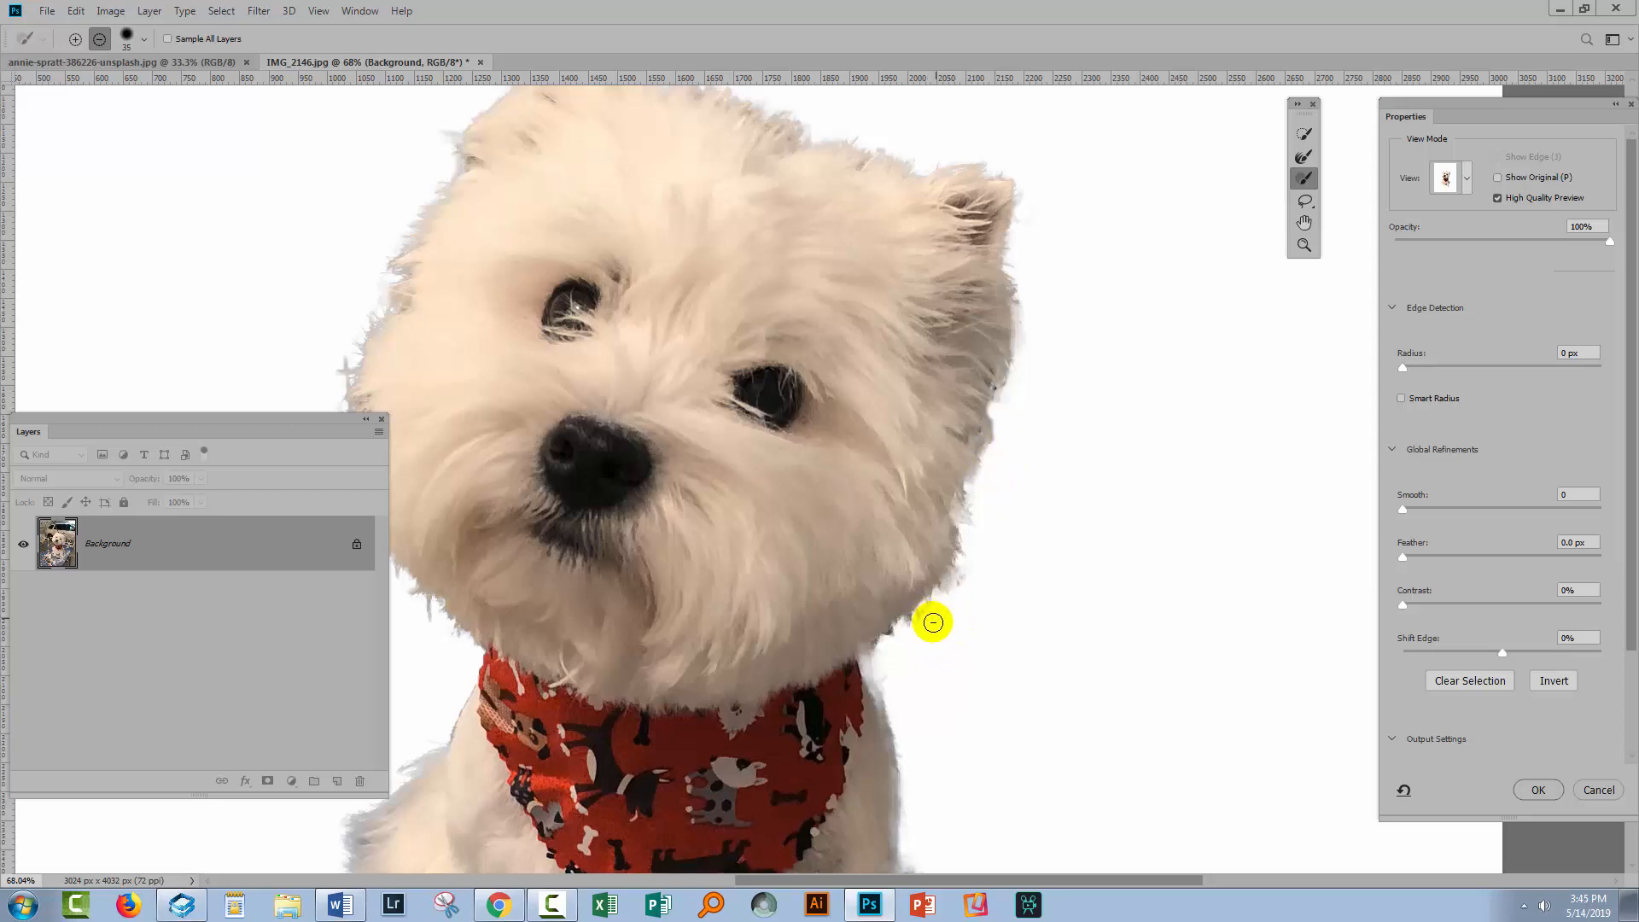
Zoom in on the left edge of the dog's face and erase stray background fringe there with a smaller subtracting Brush
drag(666, 436, 937, 475)
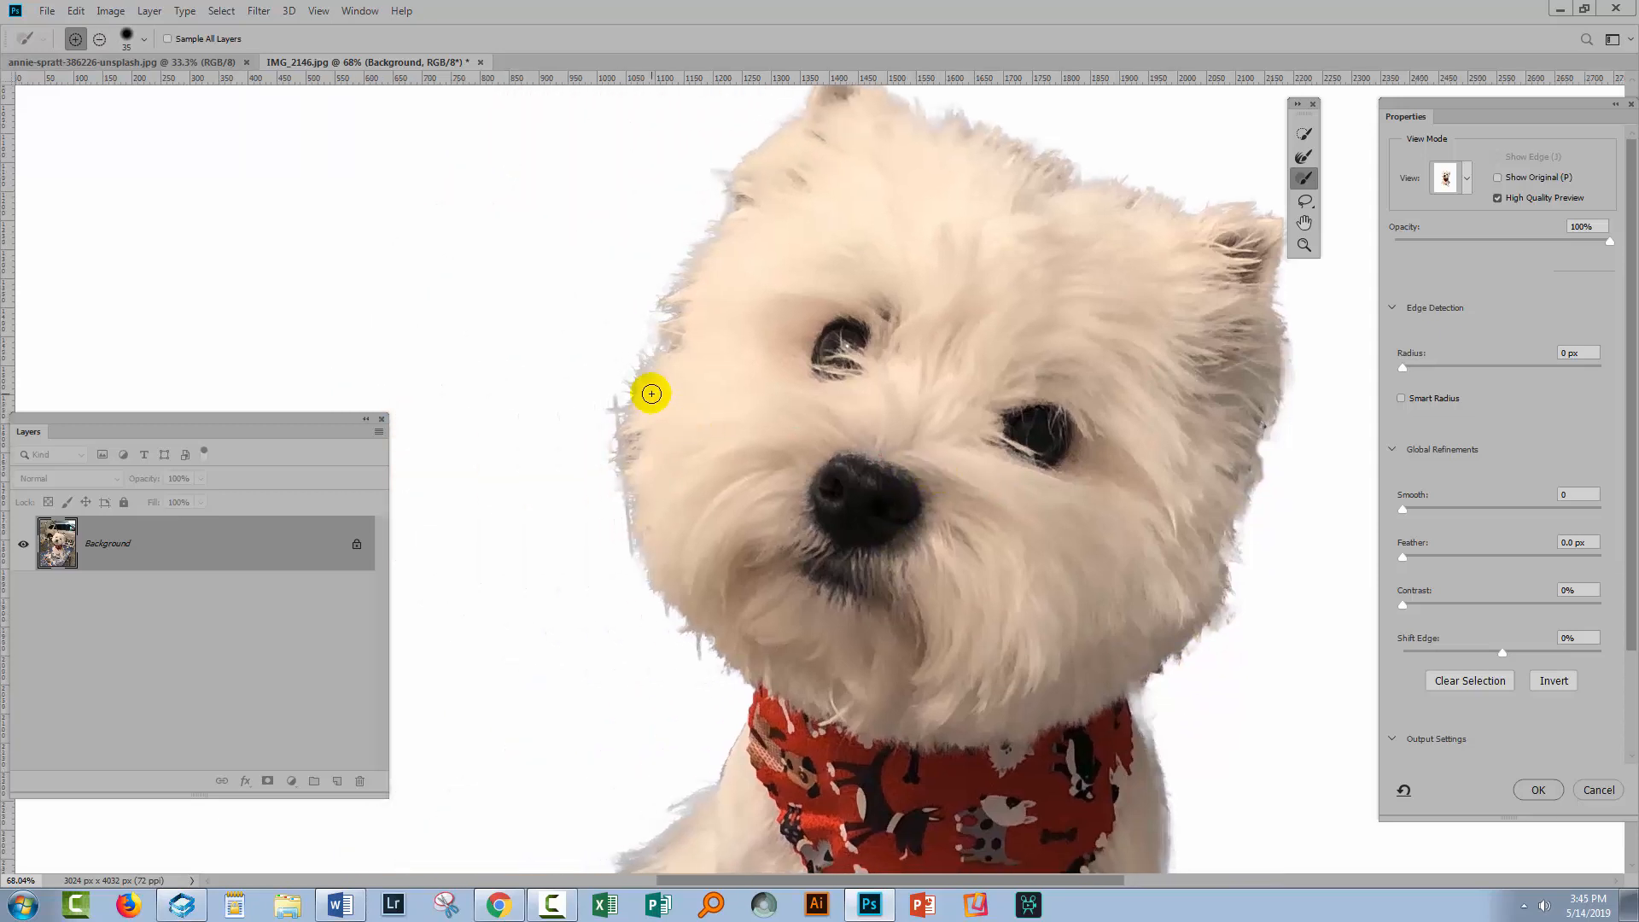
key(z)
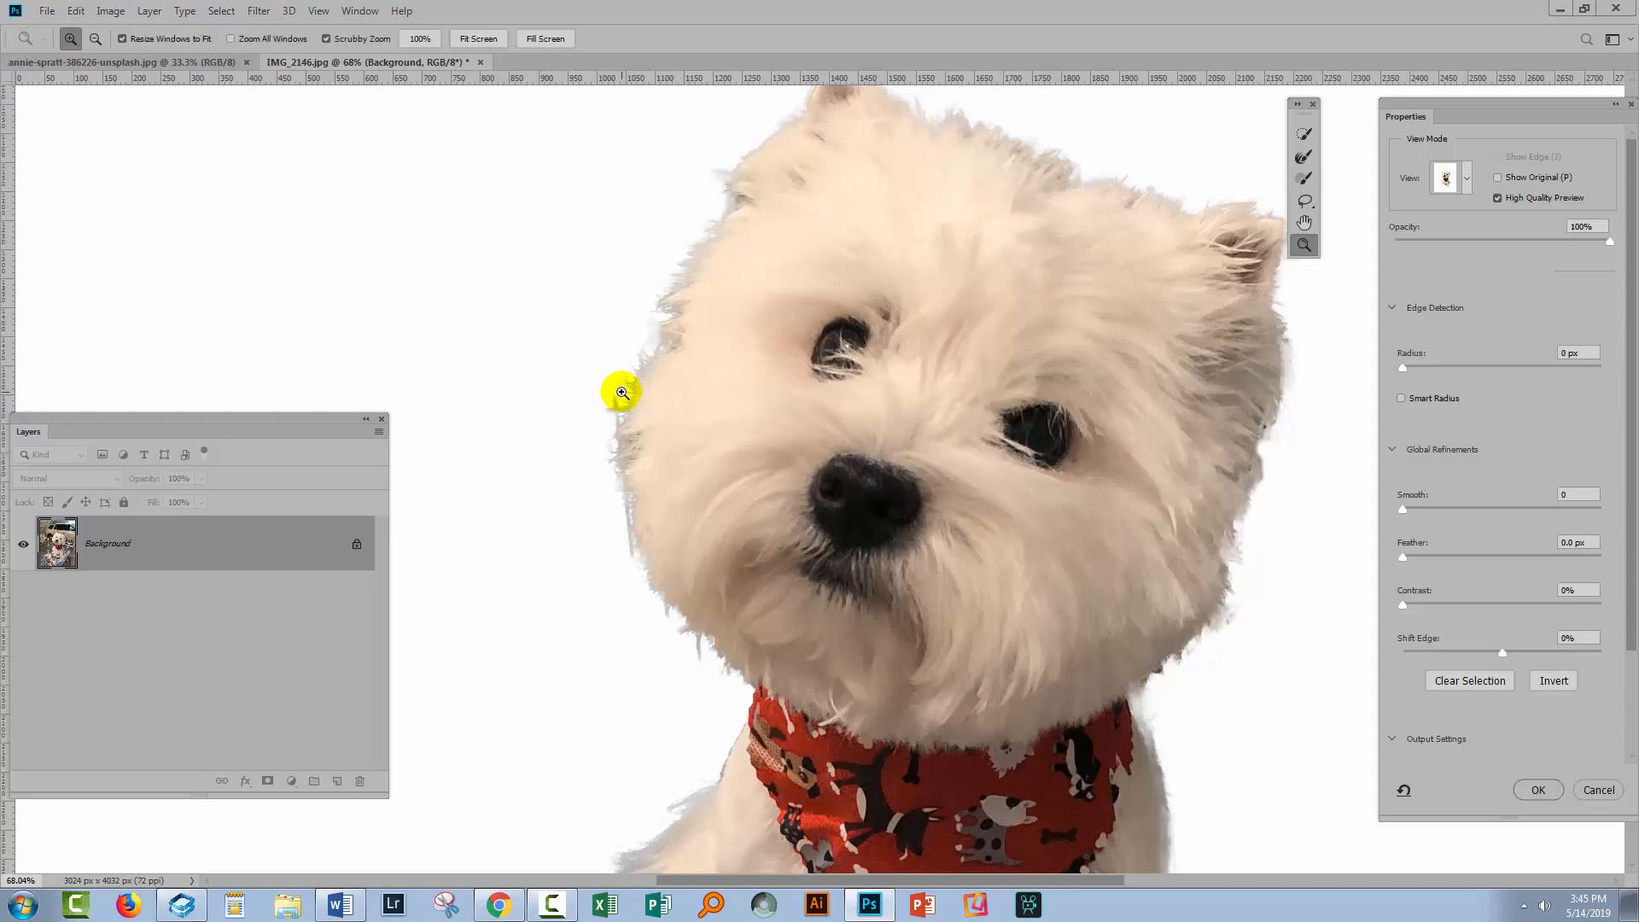
drag(606, 395, 680, 523)
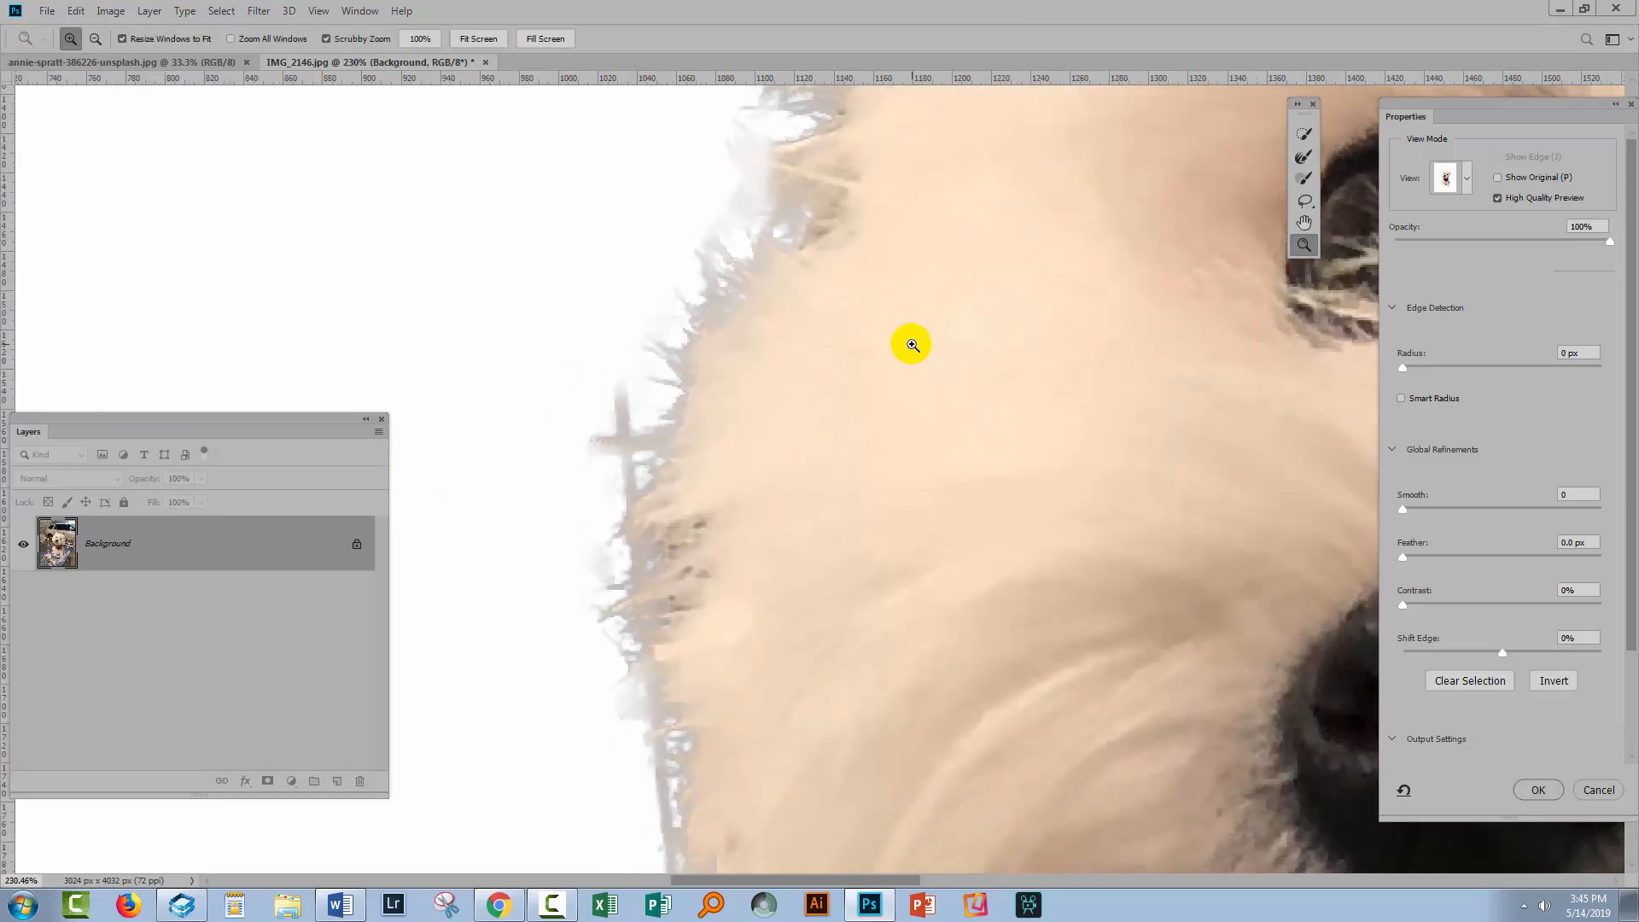
click(1304, 177)
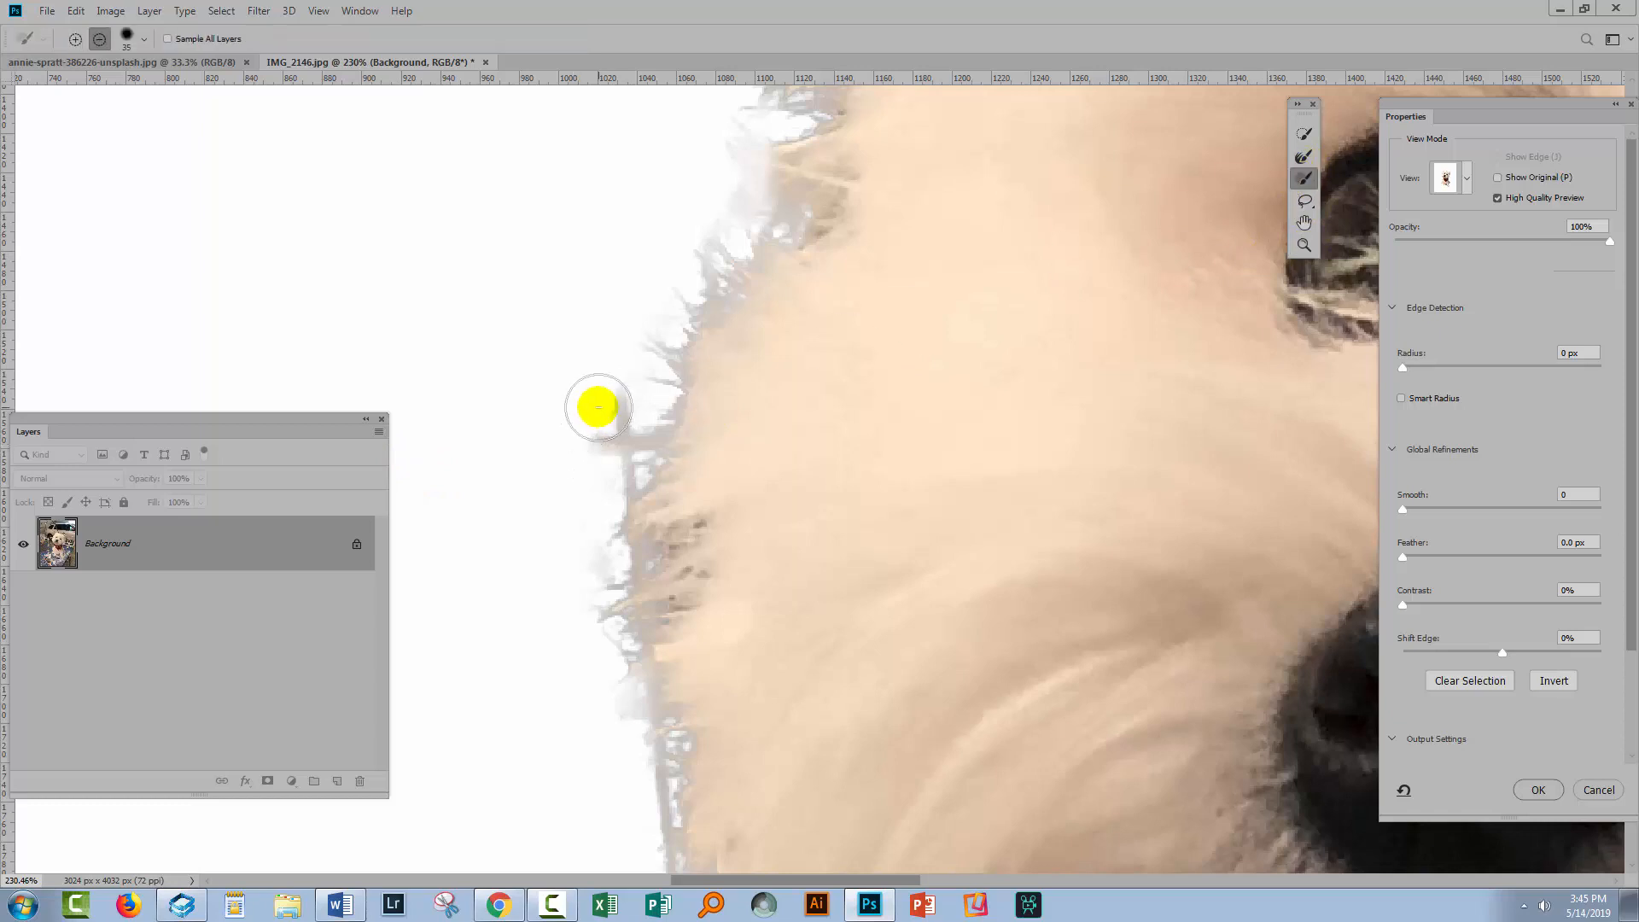
mouse_move(613, 416)
mouse_down()
mouse_move(623, 438)
mouse_move(596, 475)
mouse_move(602, 649)
mouse_move(629, 585)
mouse_move(611, 532)
mouse_up()
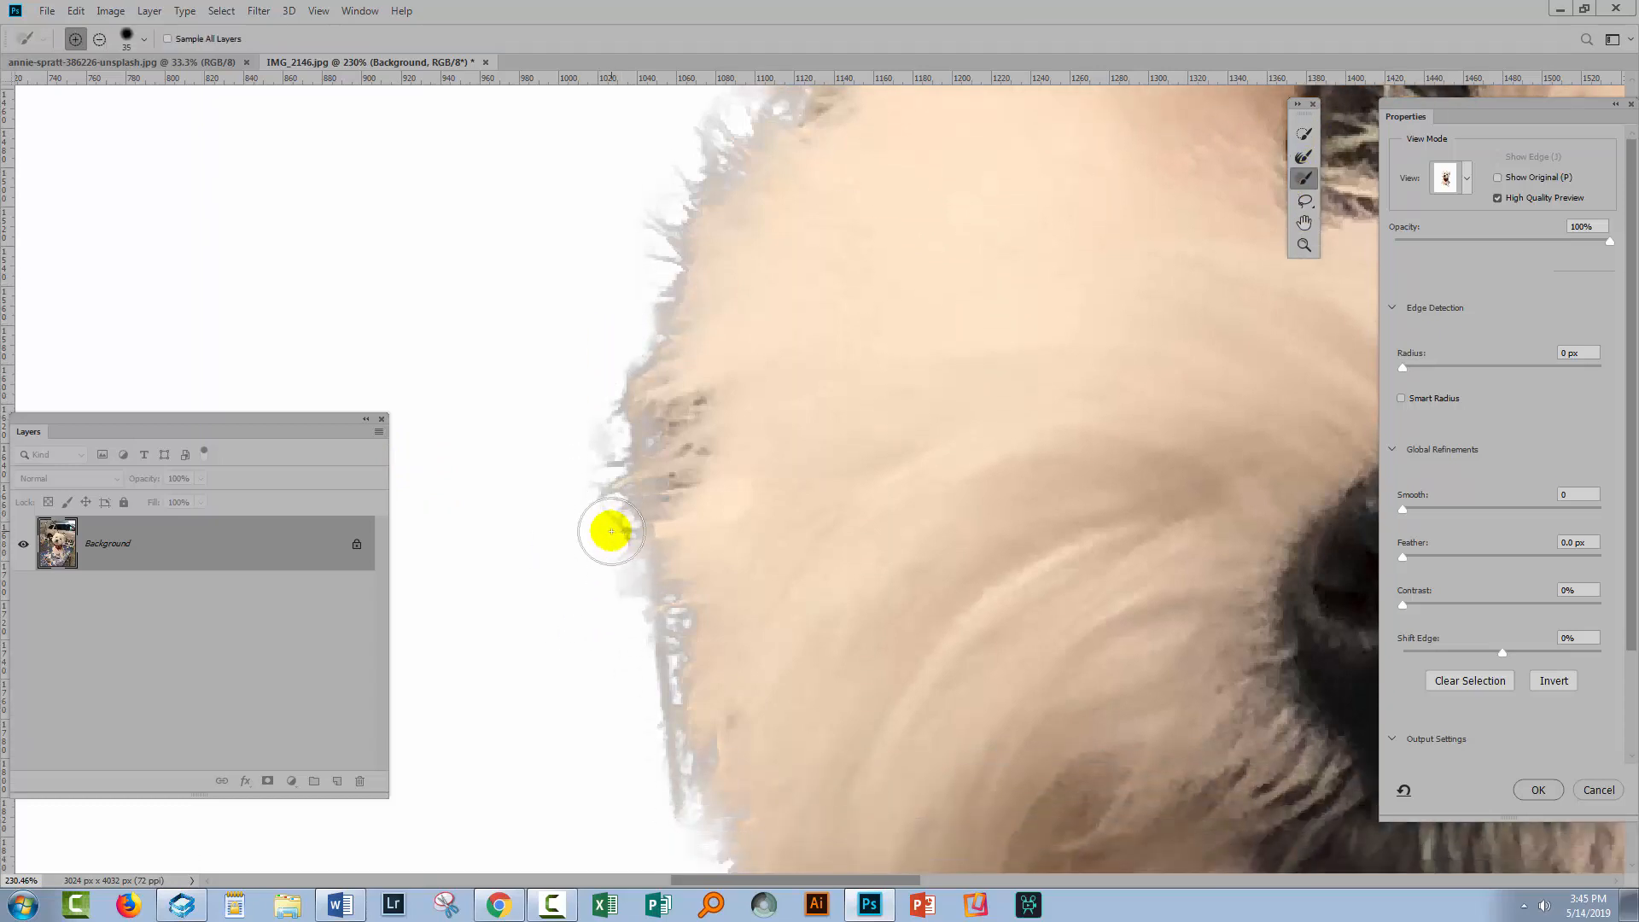
key(bracketleft)
key(bracketleft)
key(bracketleft)
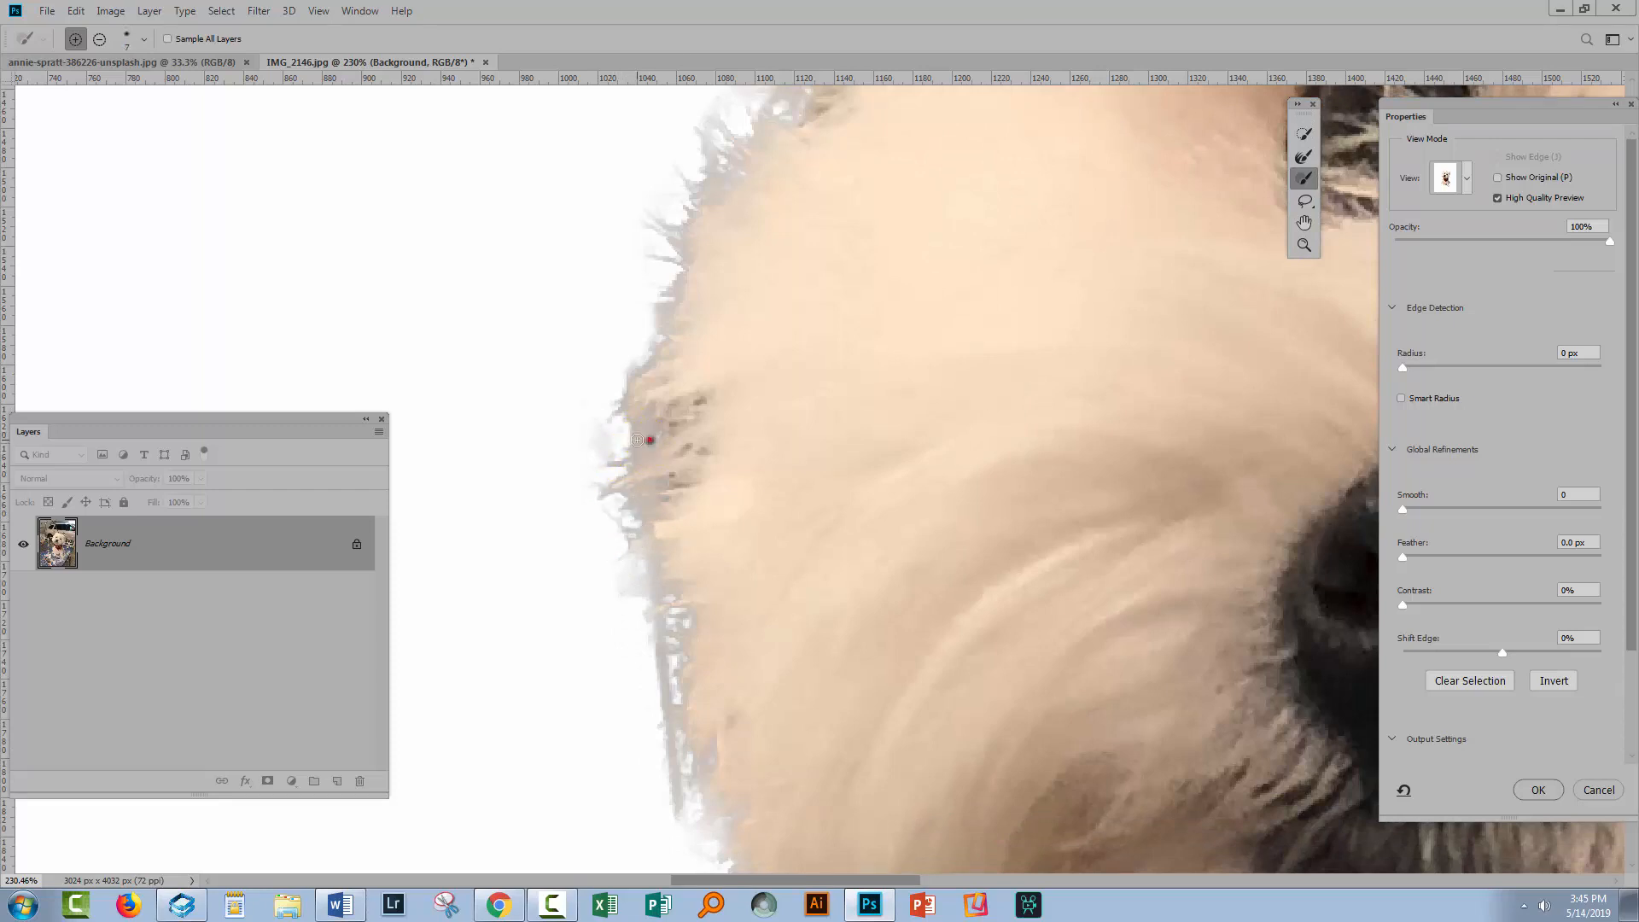
mouse_move(638, 439)
mouse_down()
mouse_move(602, 442)
mouse_move(618, 487)
mouse_up()
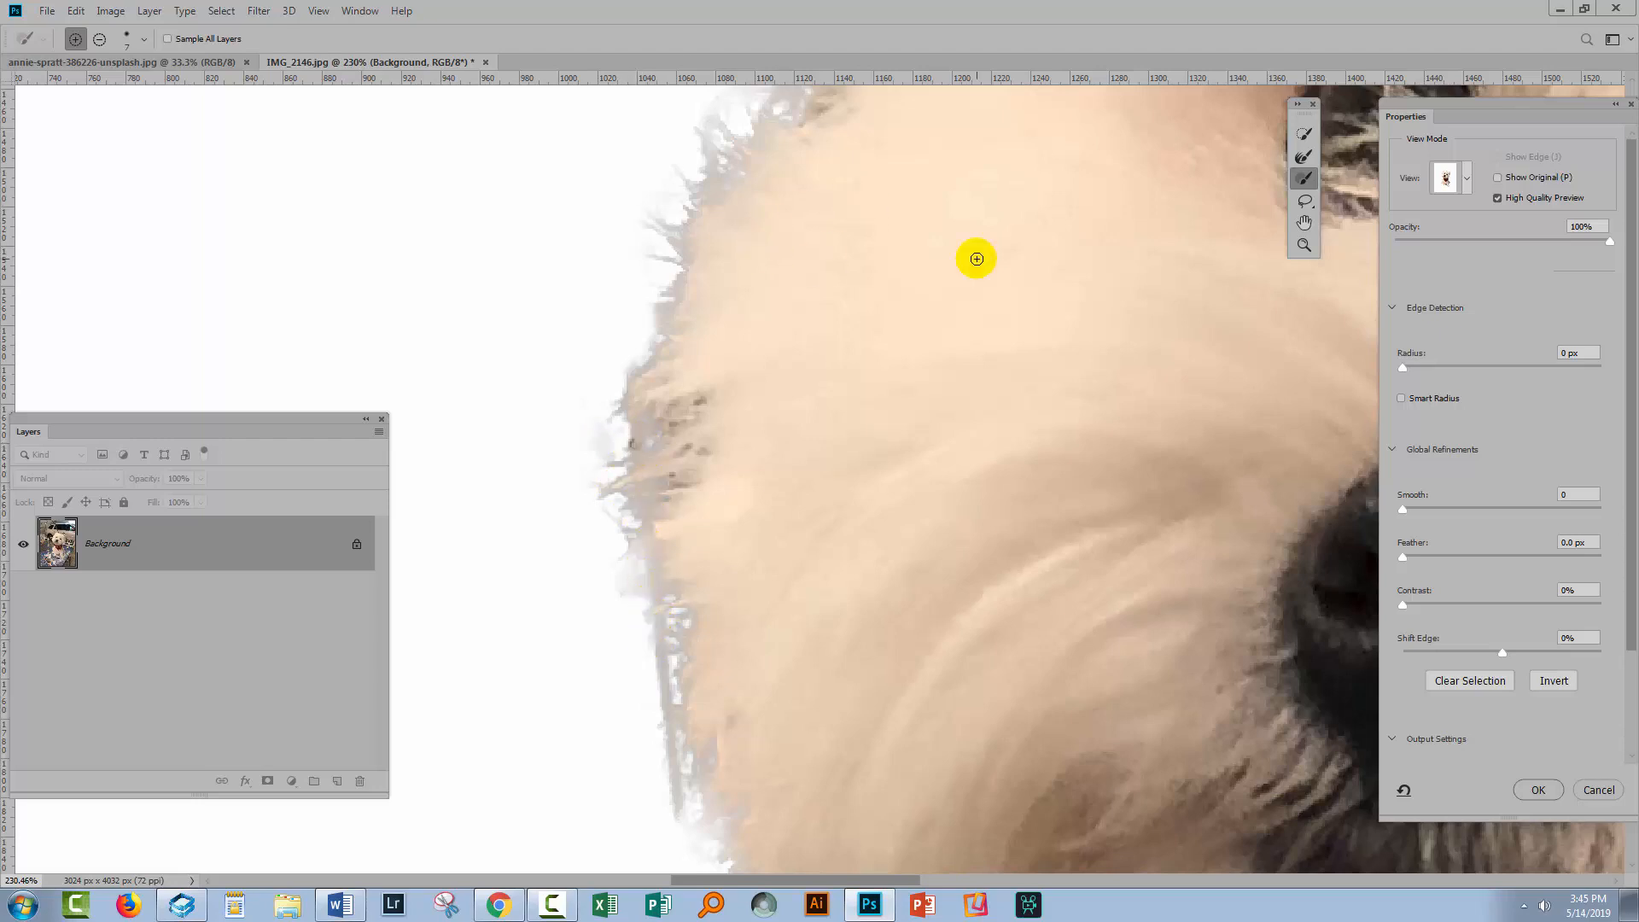
Brush the fur on the lower left cheek with the Refine Edge Brush
click(1303, 158)
drag(705, 640, 696, 639)
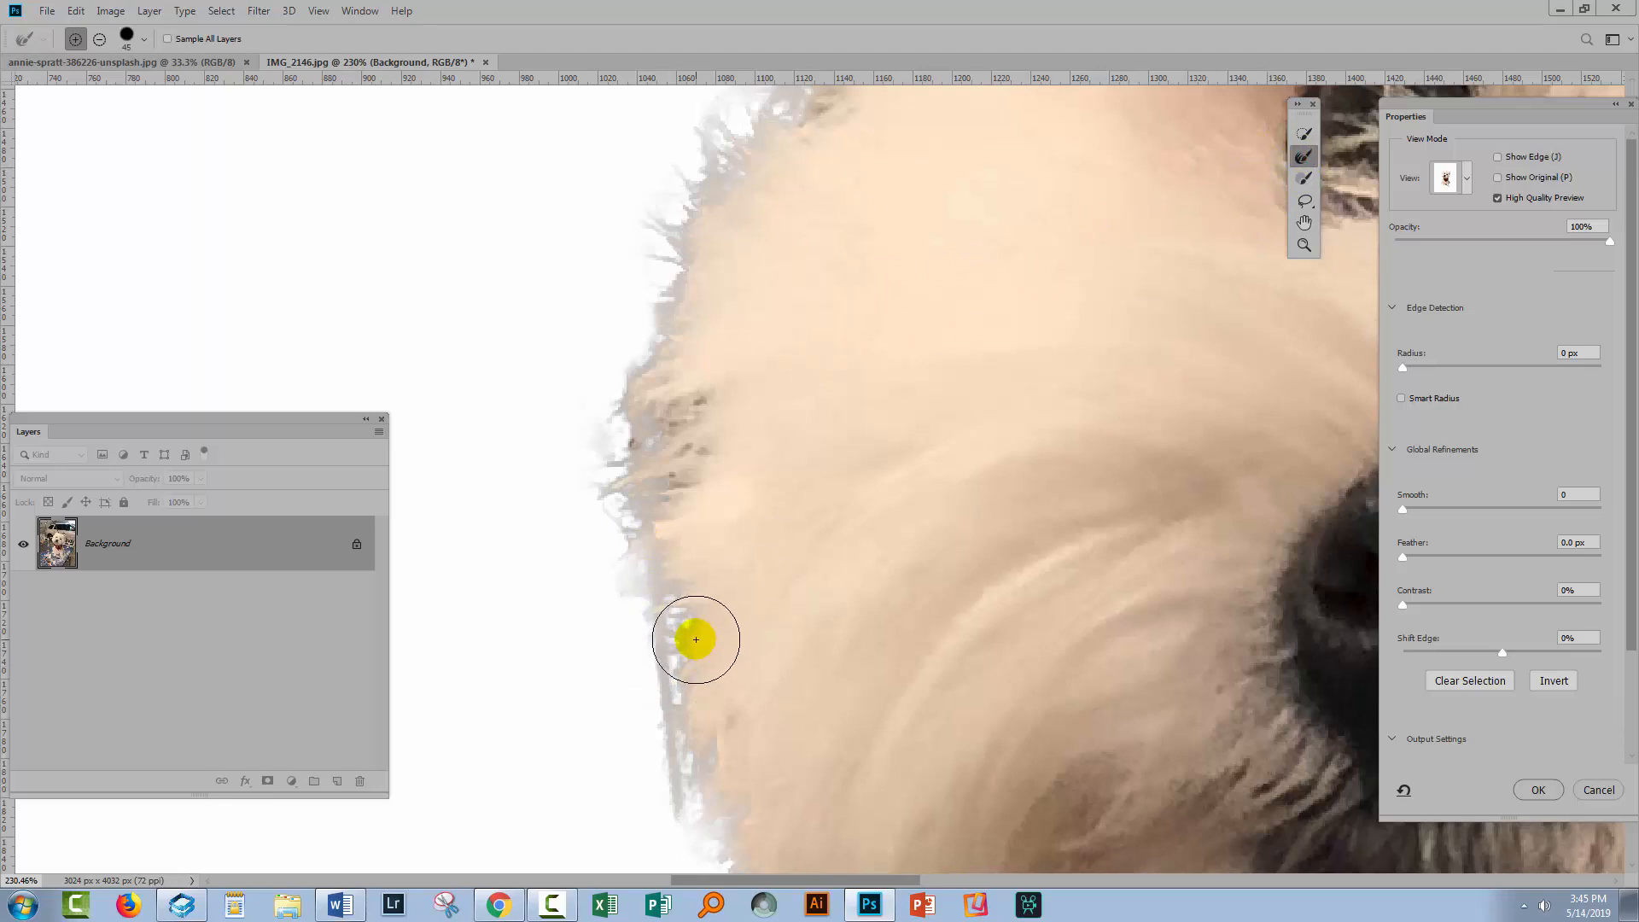
key(bracketleft)
key(bracketleft)
key(bracketleft)
key(bracketleft)
key(bracketleft)
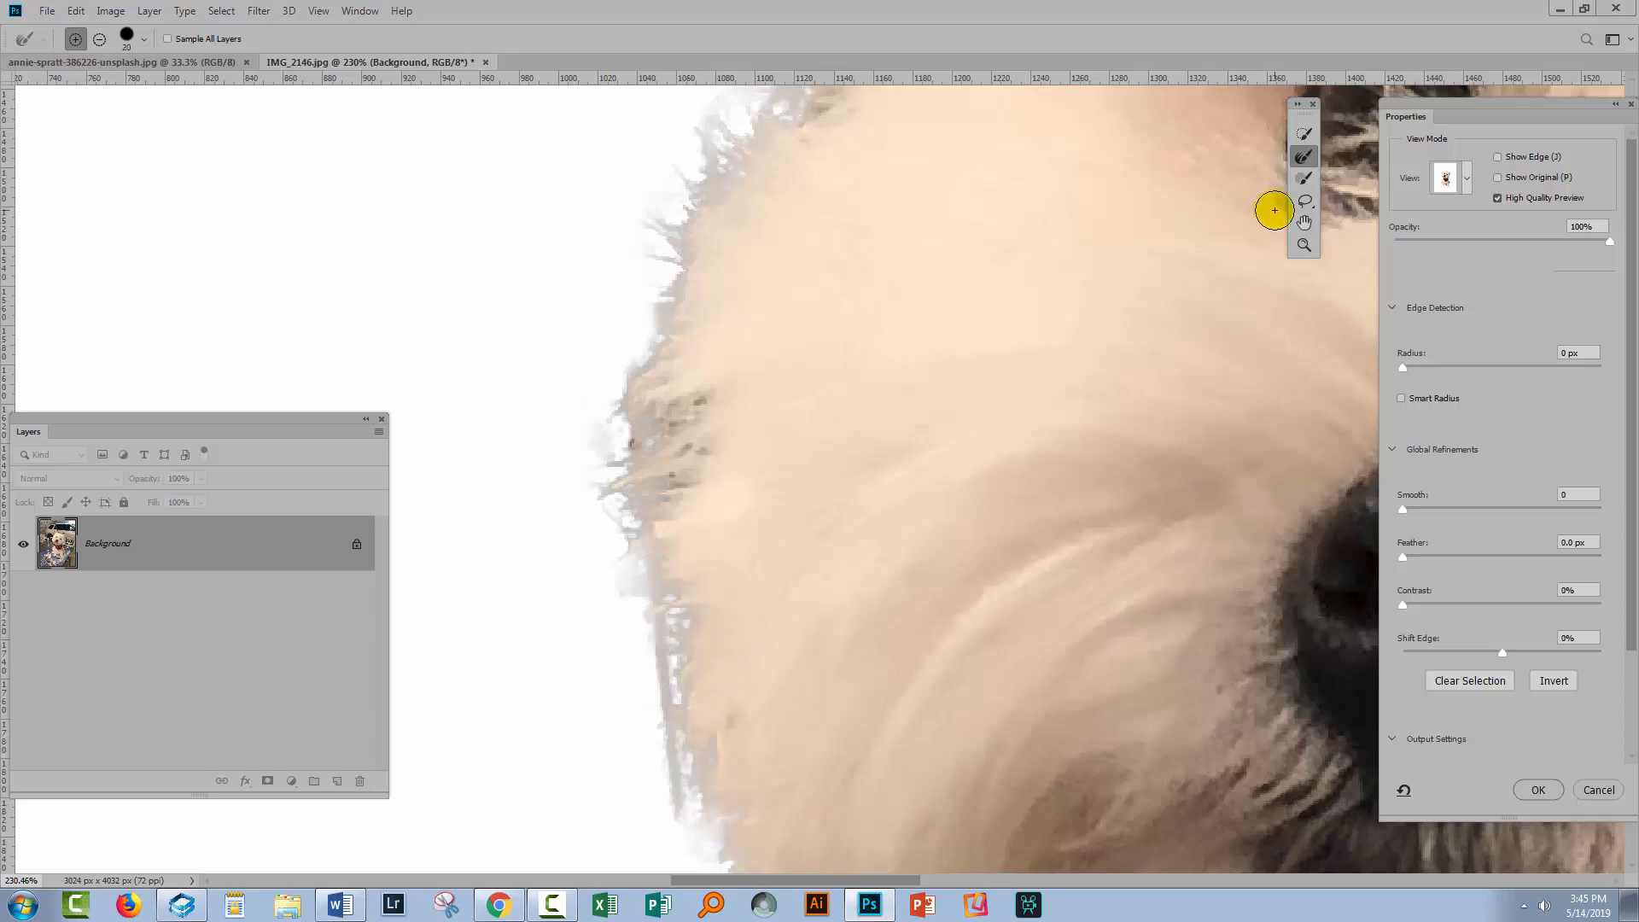
Erase remaining stray fringe bits along the left edge of the dog's face with a smaller subtracting Brush
click(1303, 178)
mouse_move(661, 689)
mouse_down()
mouse_move(669, 760)
mouse_move(629, 523)
mouse_move(648, 664)
mouse_move(666, 618)
mouse_move(636, 646)
mouse_up()
key(bracketleft)
key(bracketleft)
drag(644, 443, 635, 437)
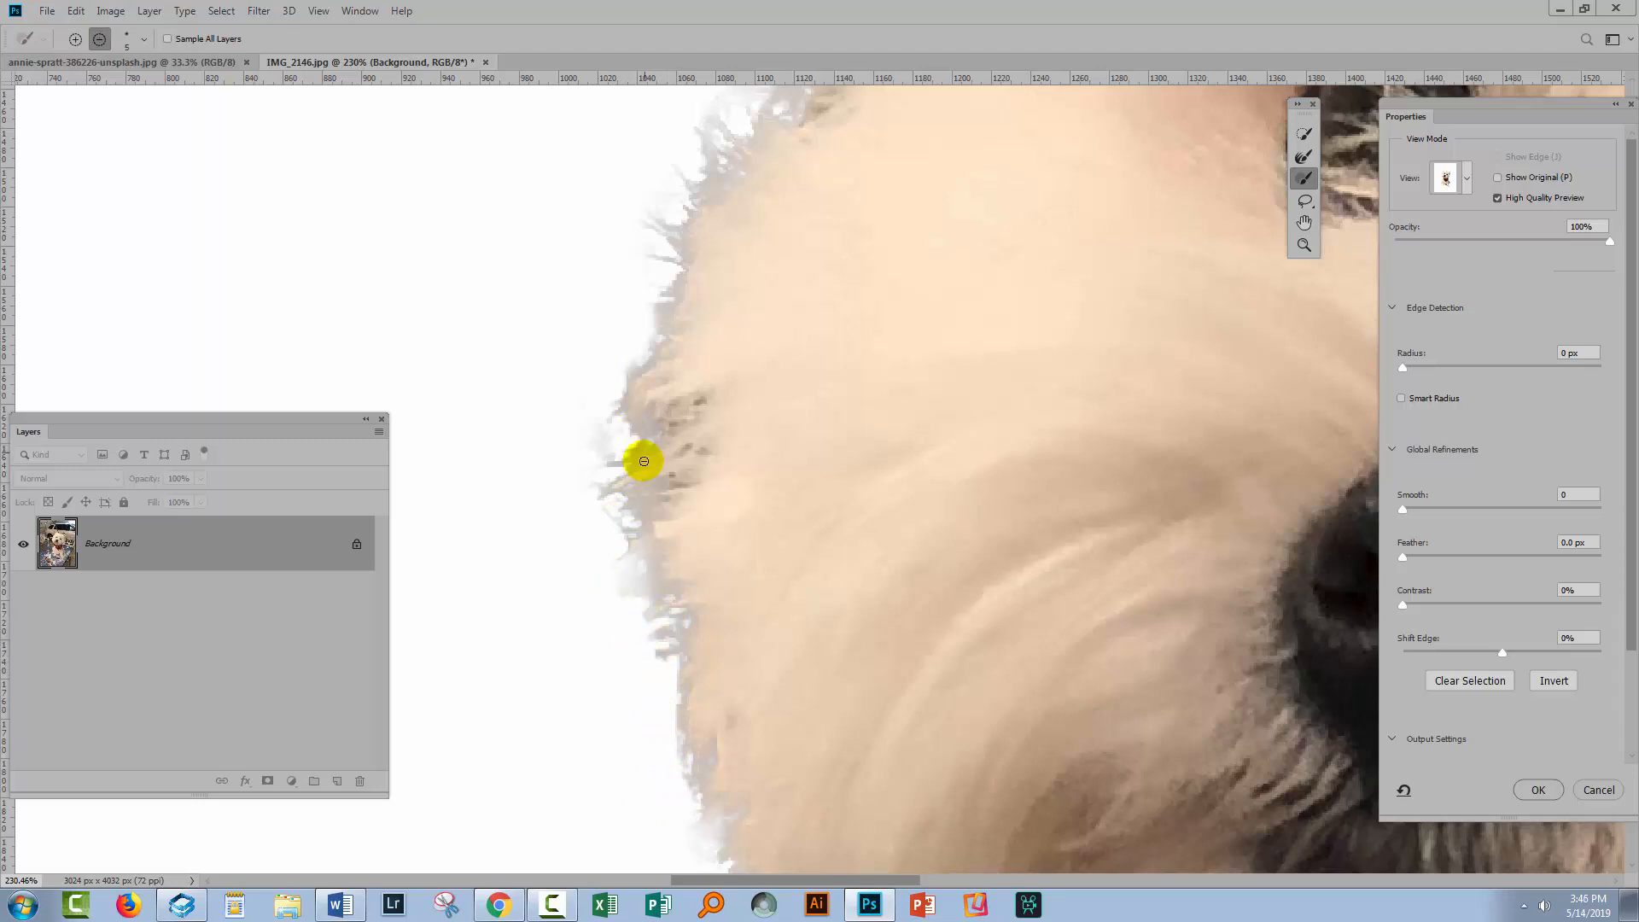
drag(650, 536, 643, 526)
Fit the image on screen and switch the view mode to Marching Ants
key(alt)
key(ctrl+0)
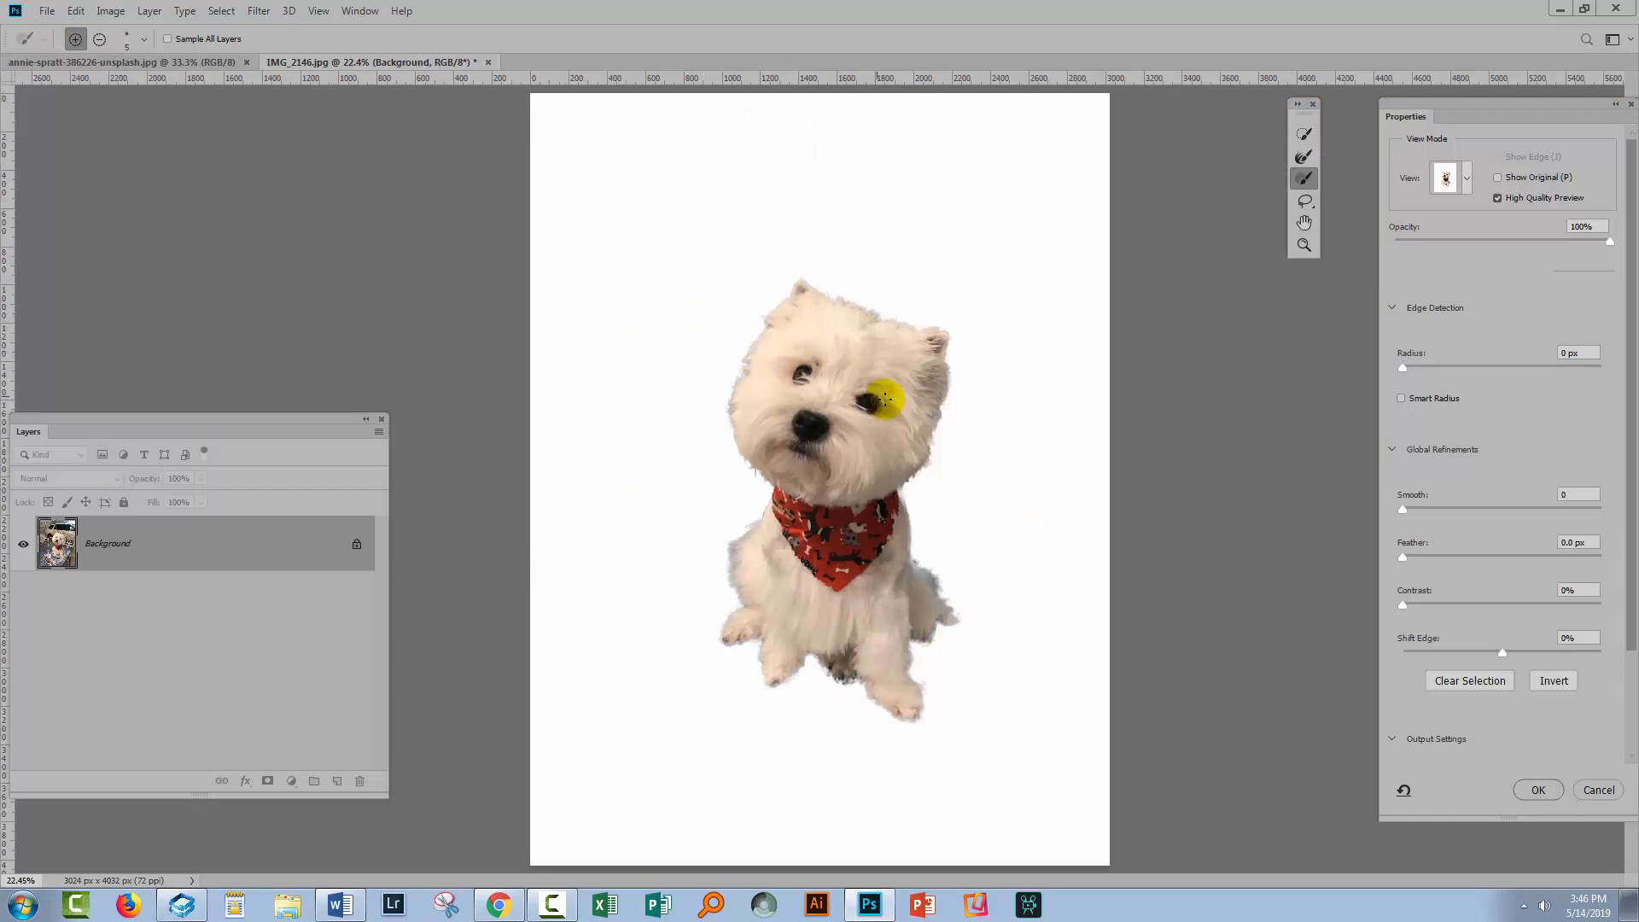
click(1474, 179)
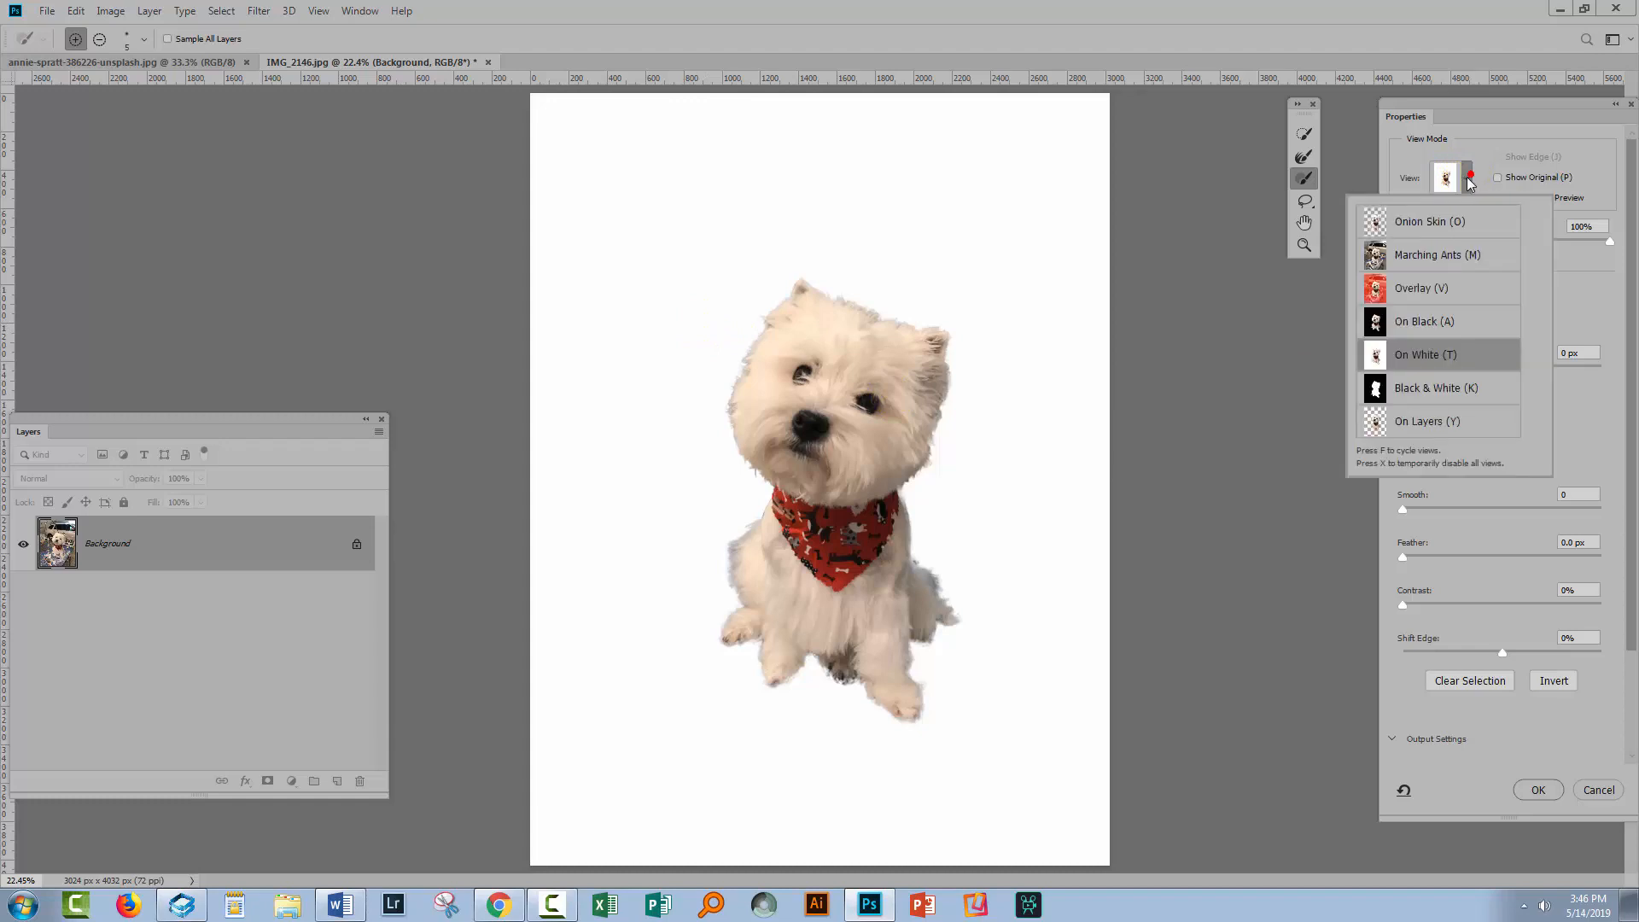
click(1398, 256)
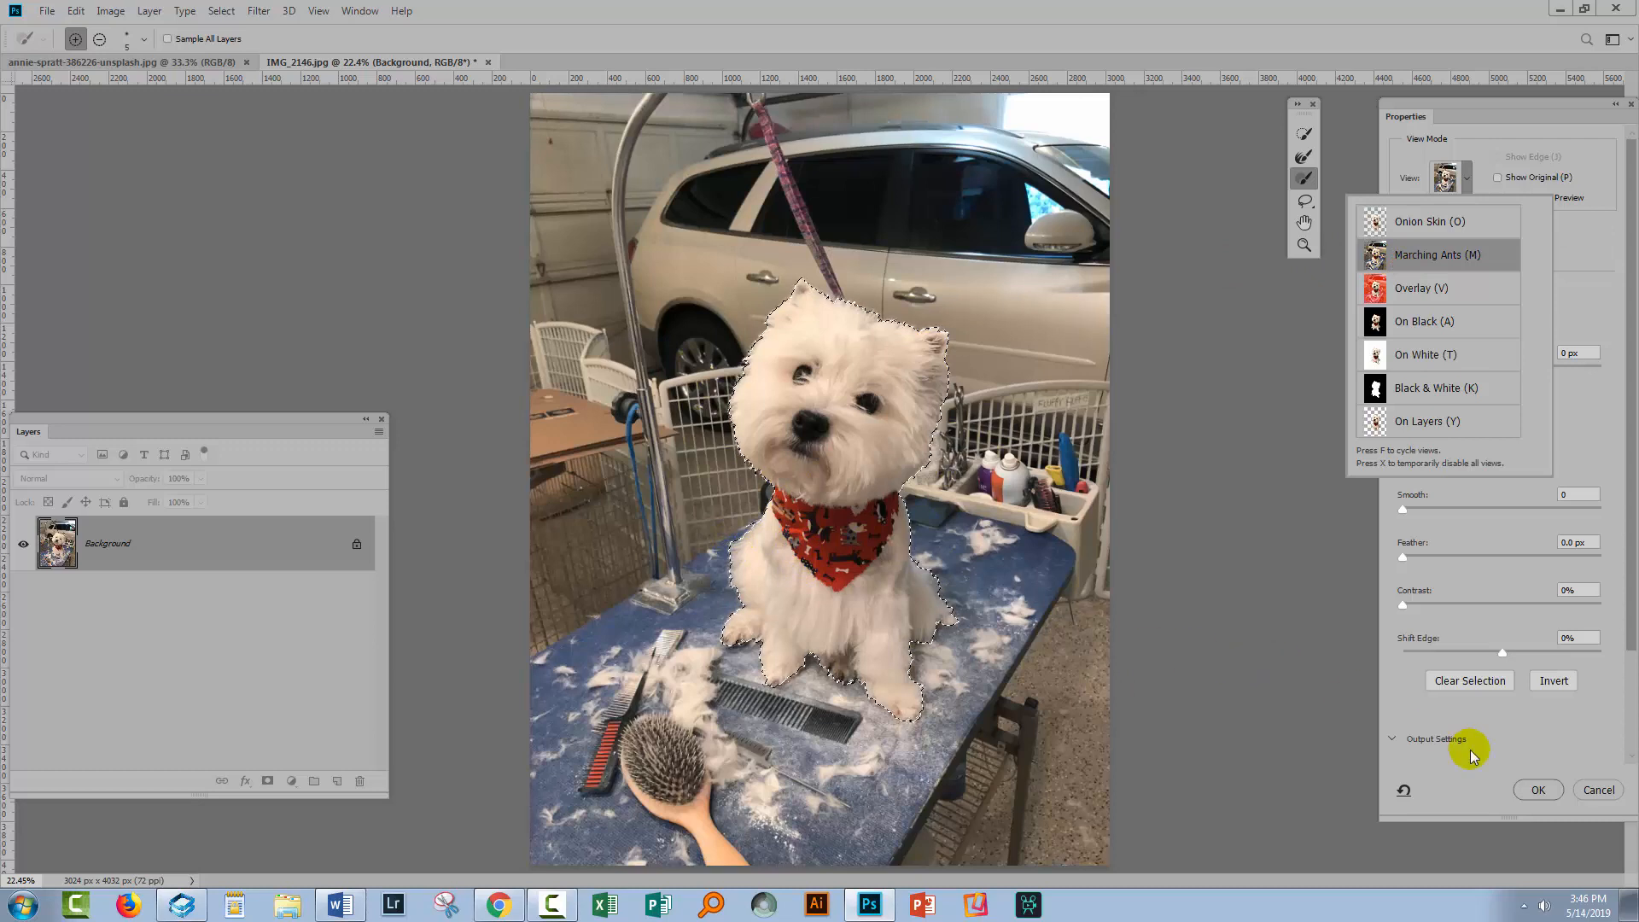
Set the output to New Layer with Layer Mask and apply the Select and Mask result
click(1403, 739)
click(1632, 678)
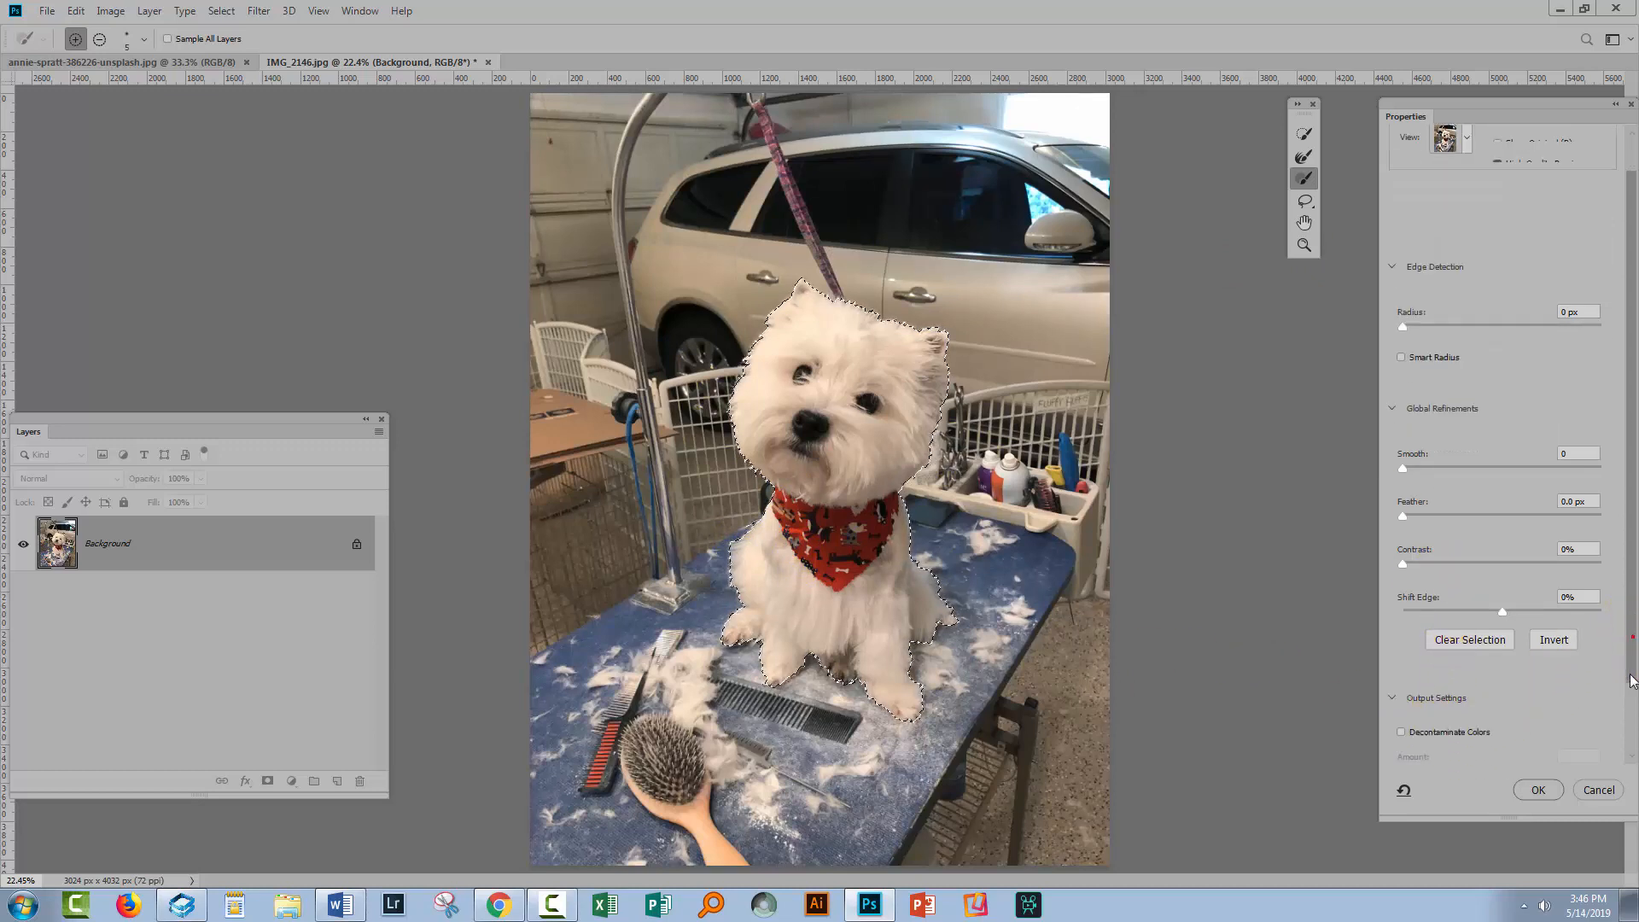
scroll(1631, 678, down, 2)
click(1461, 712)
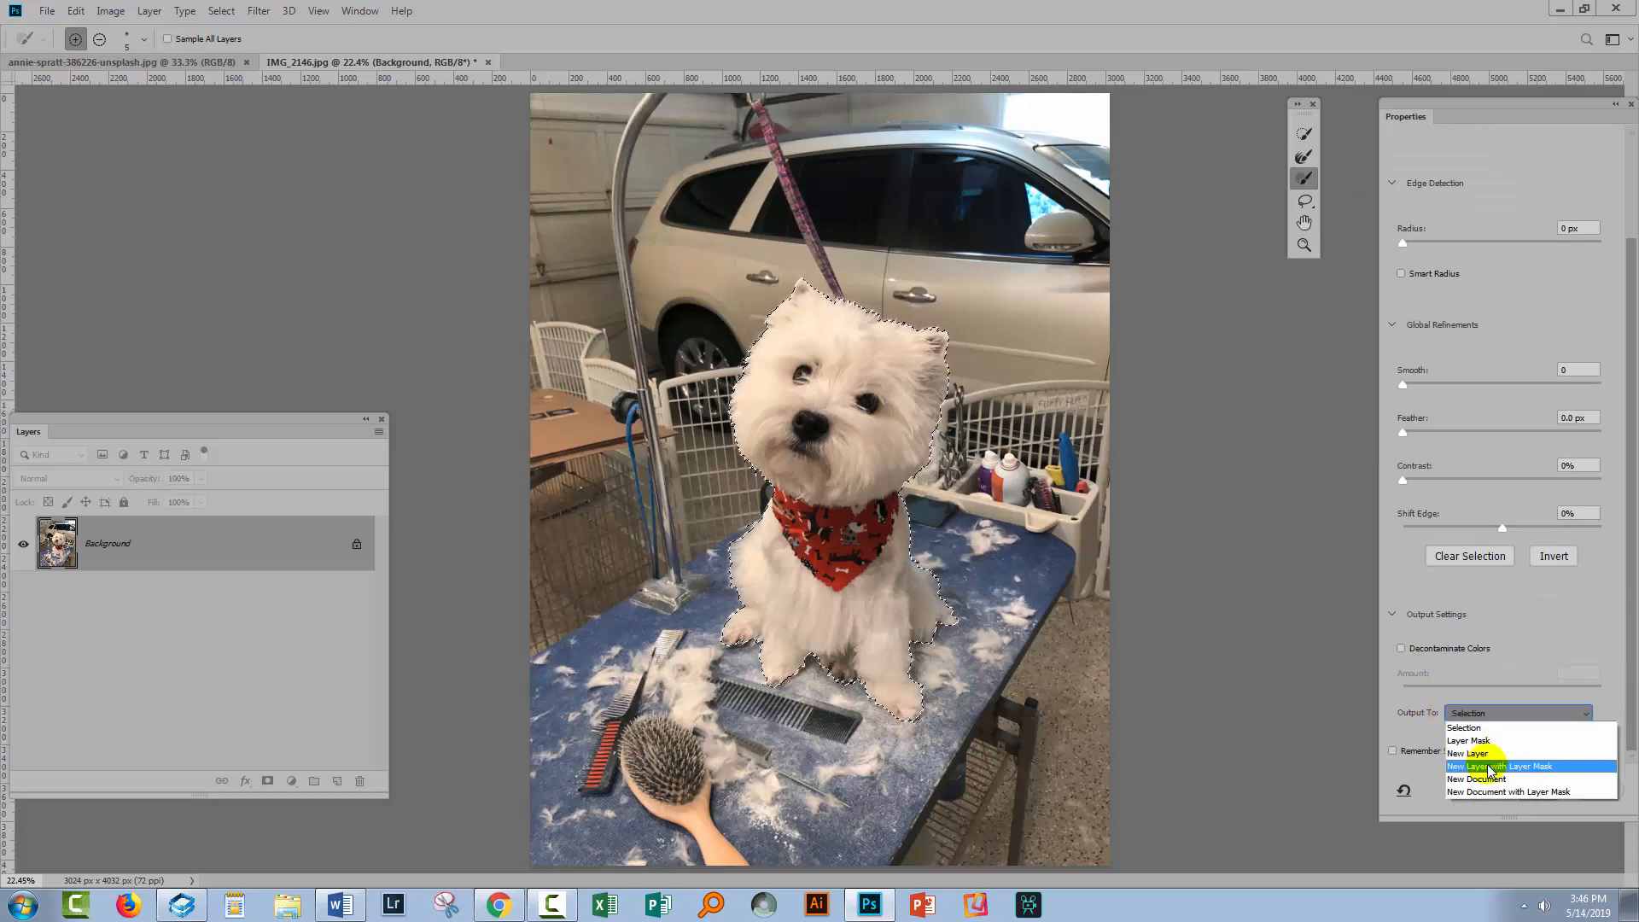
click(1543, 766)
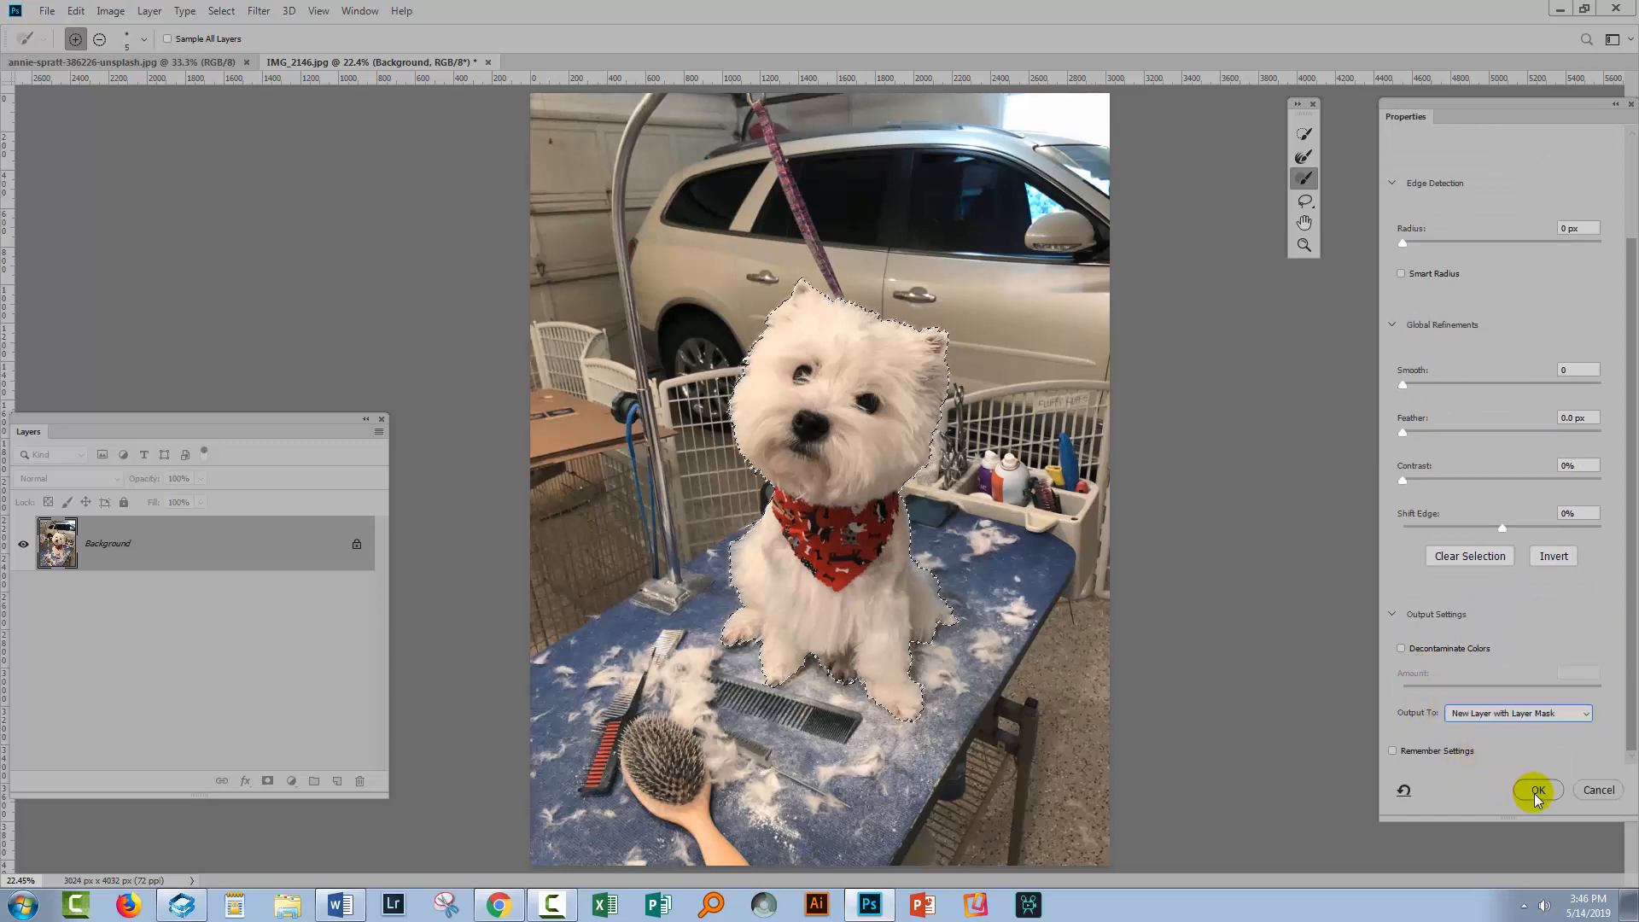
click(1536, 791)
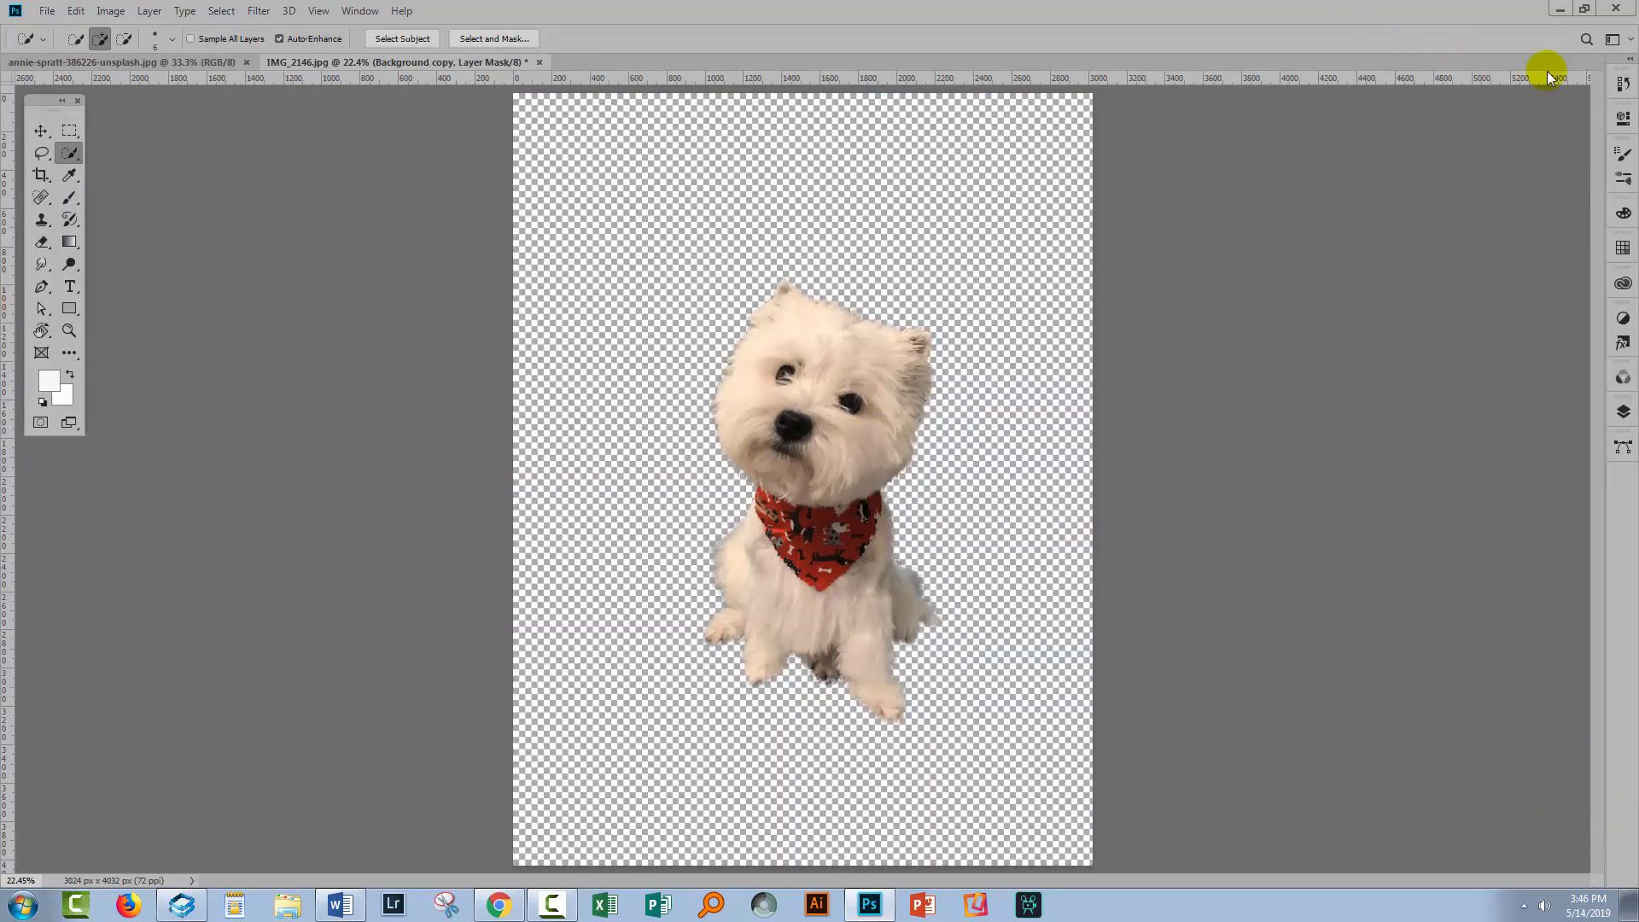
Open the Layers panel and enlarge it to show the masked copy layer and the Background
click(1623, 411)
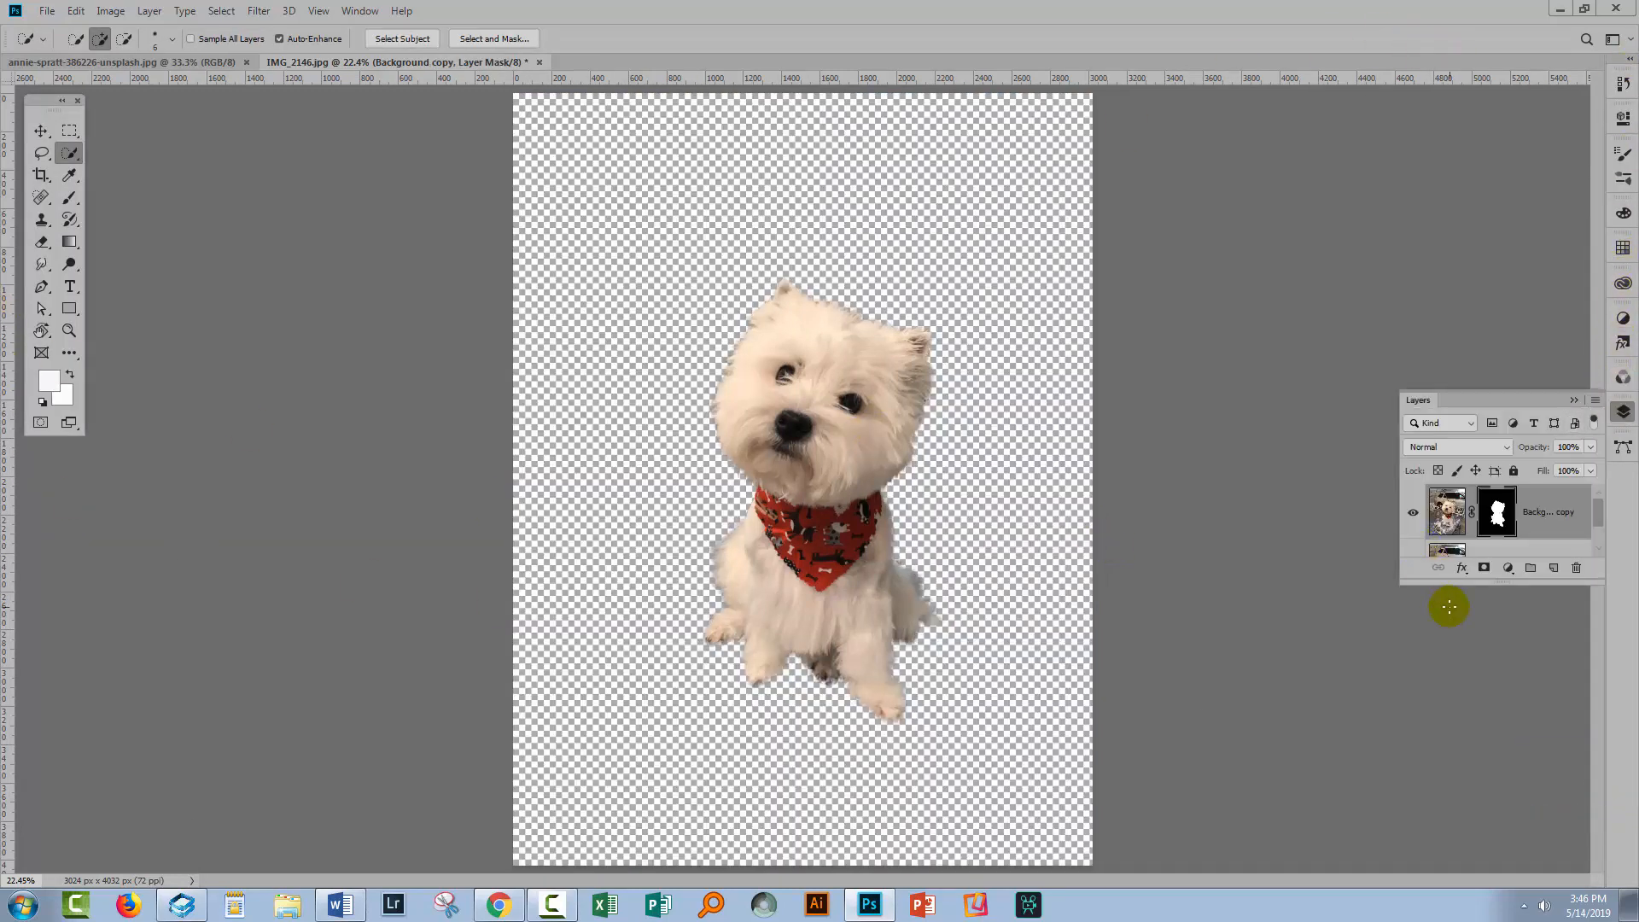
drag(1452, 585, 1422, 747)
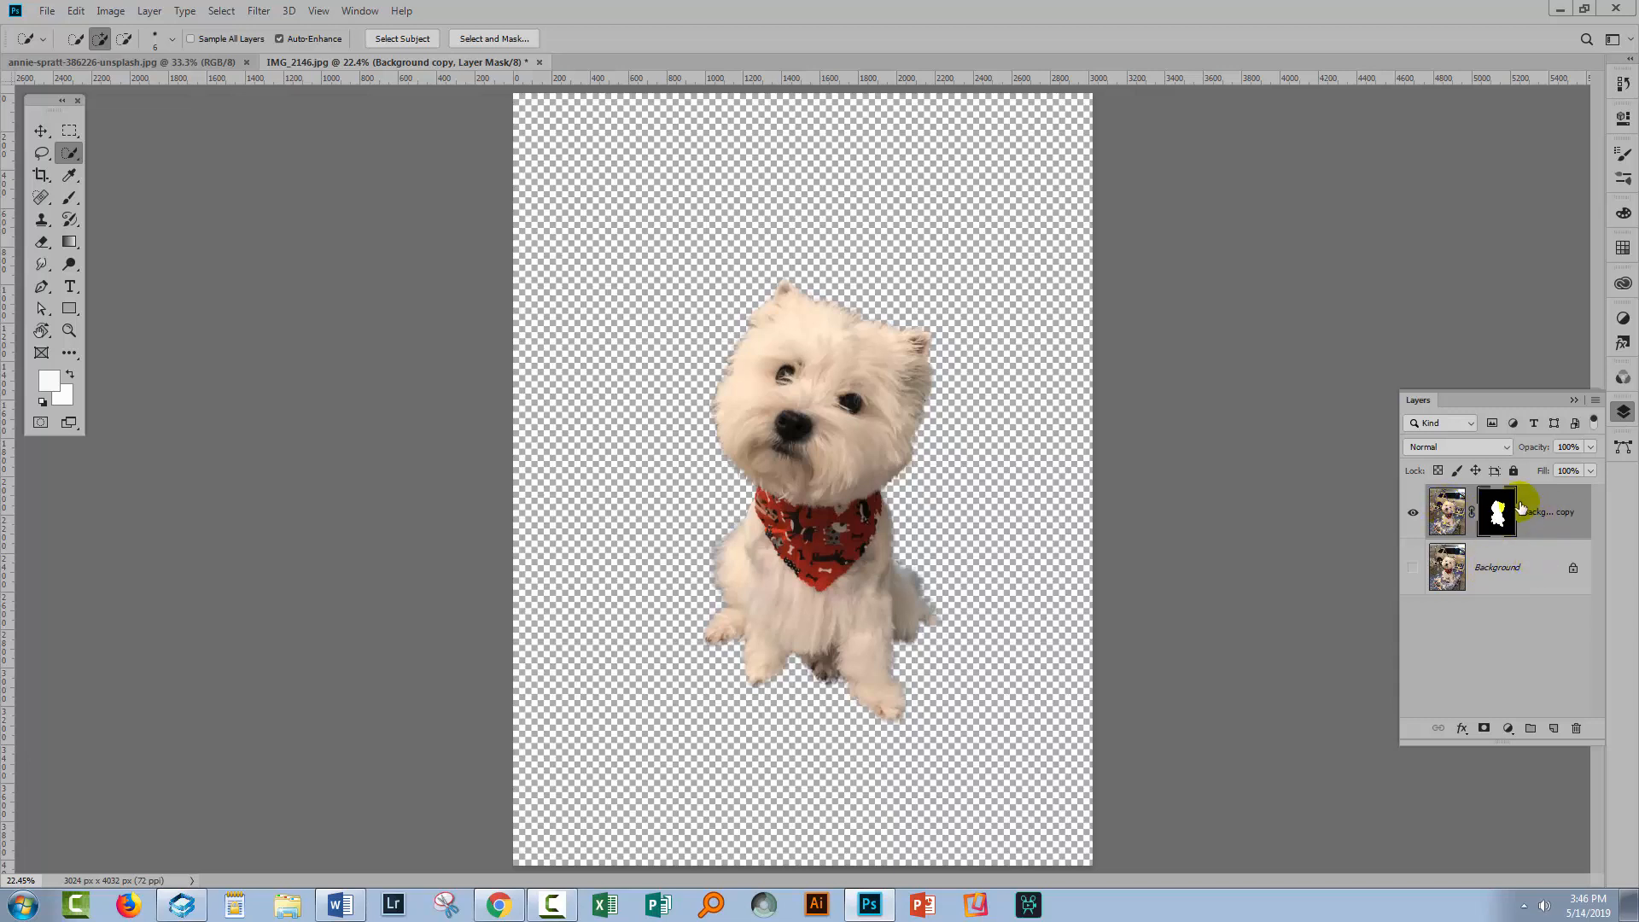
click(1438, 519)
click(498, 905)
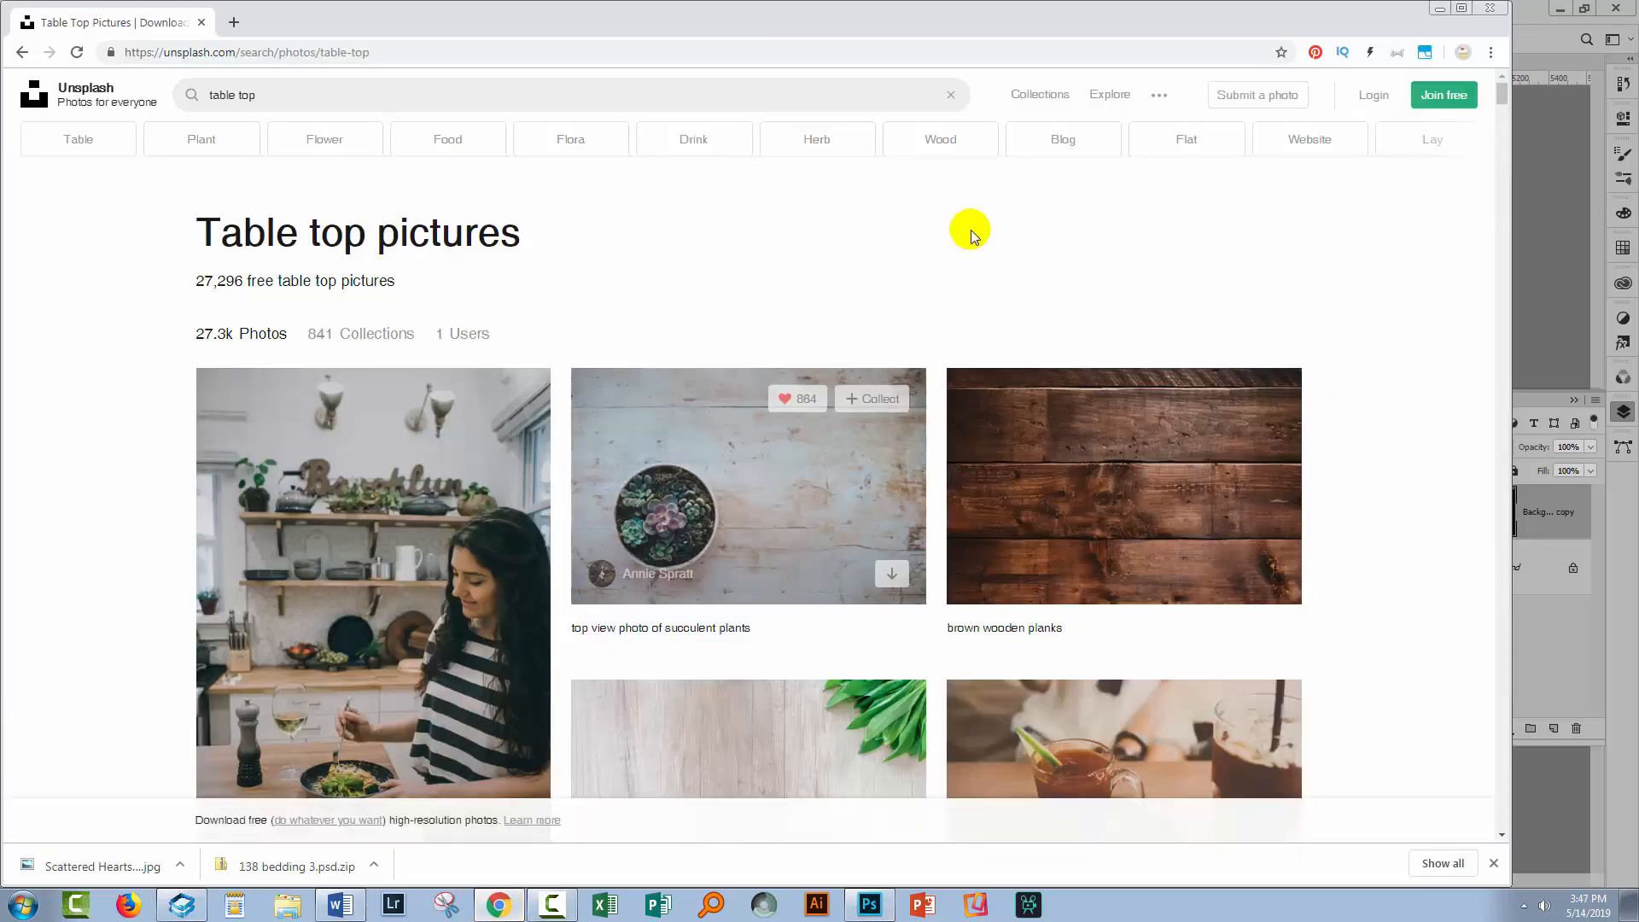
click(1460, 10)
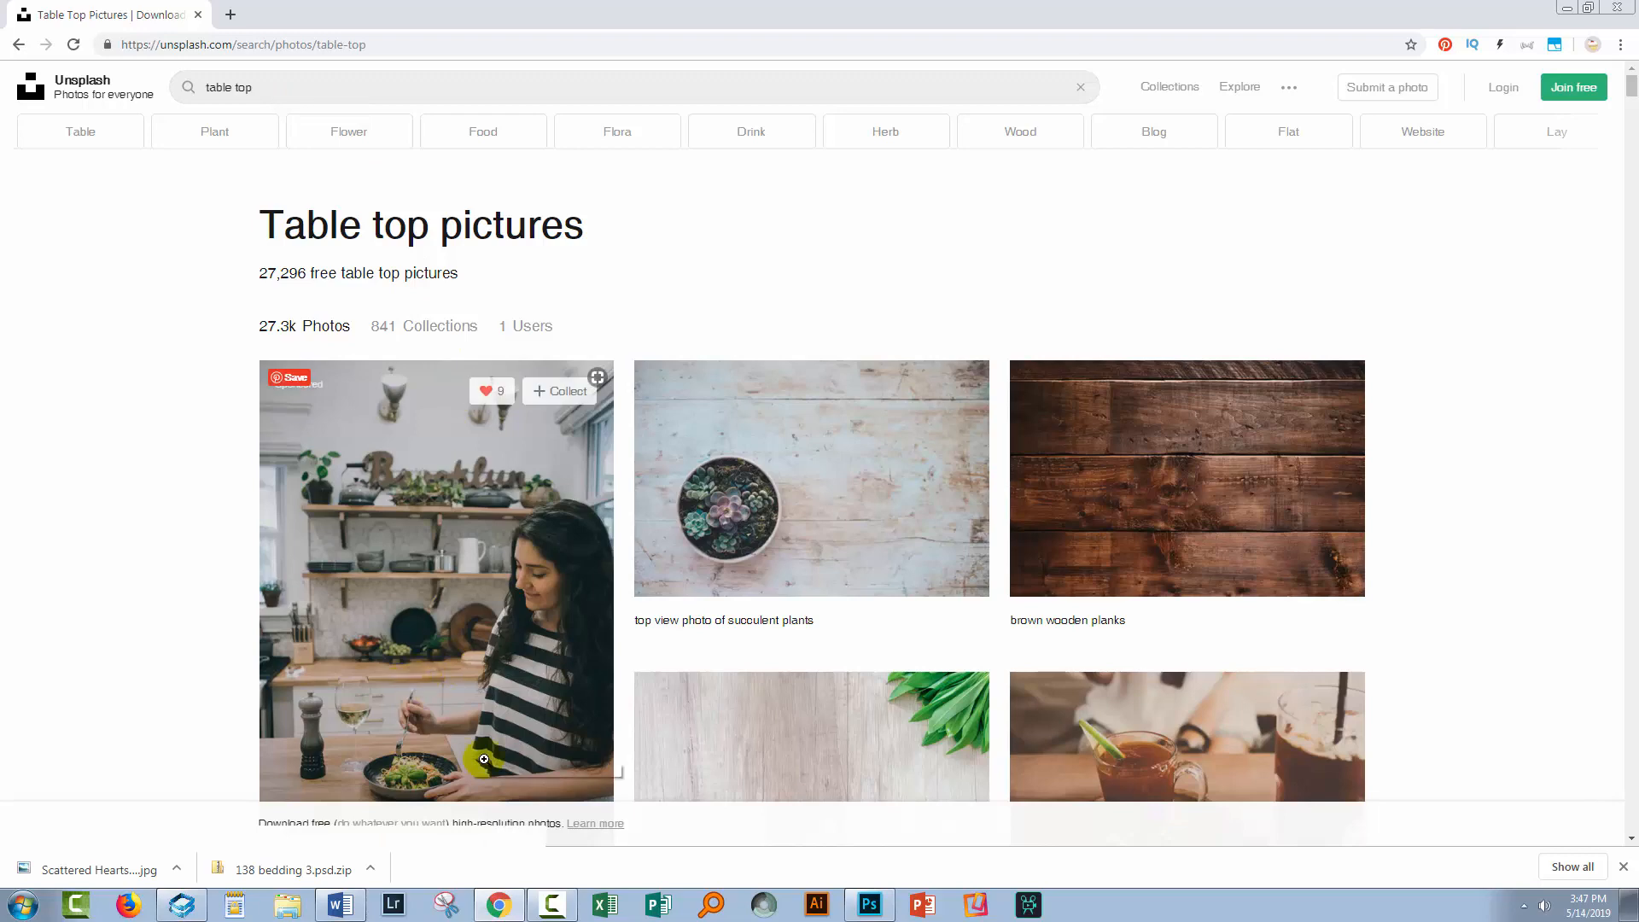
click(870, 912)
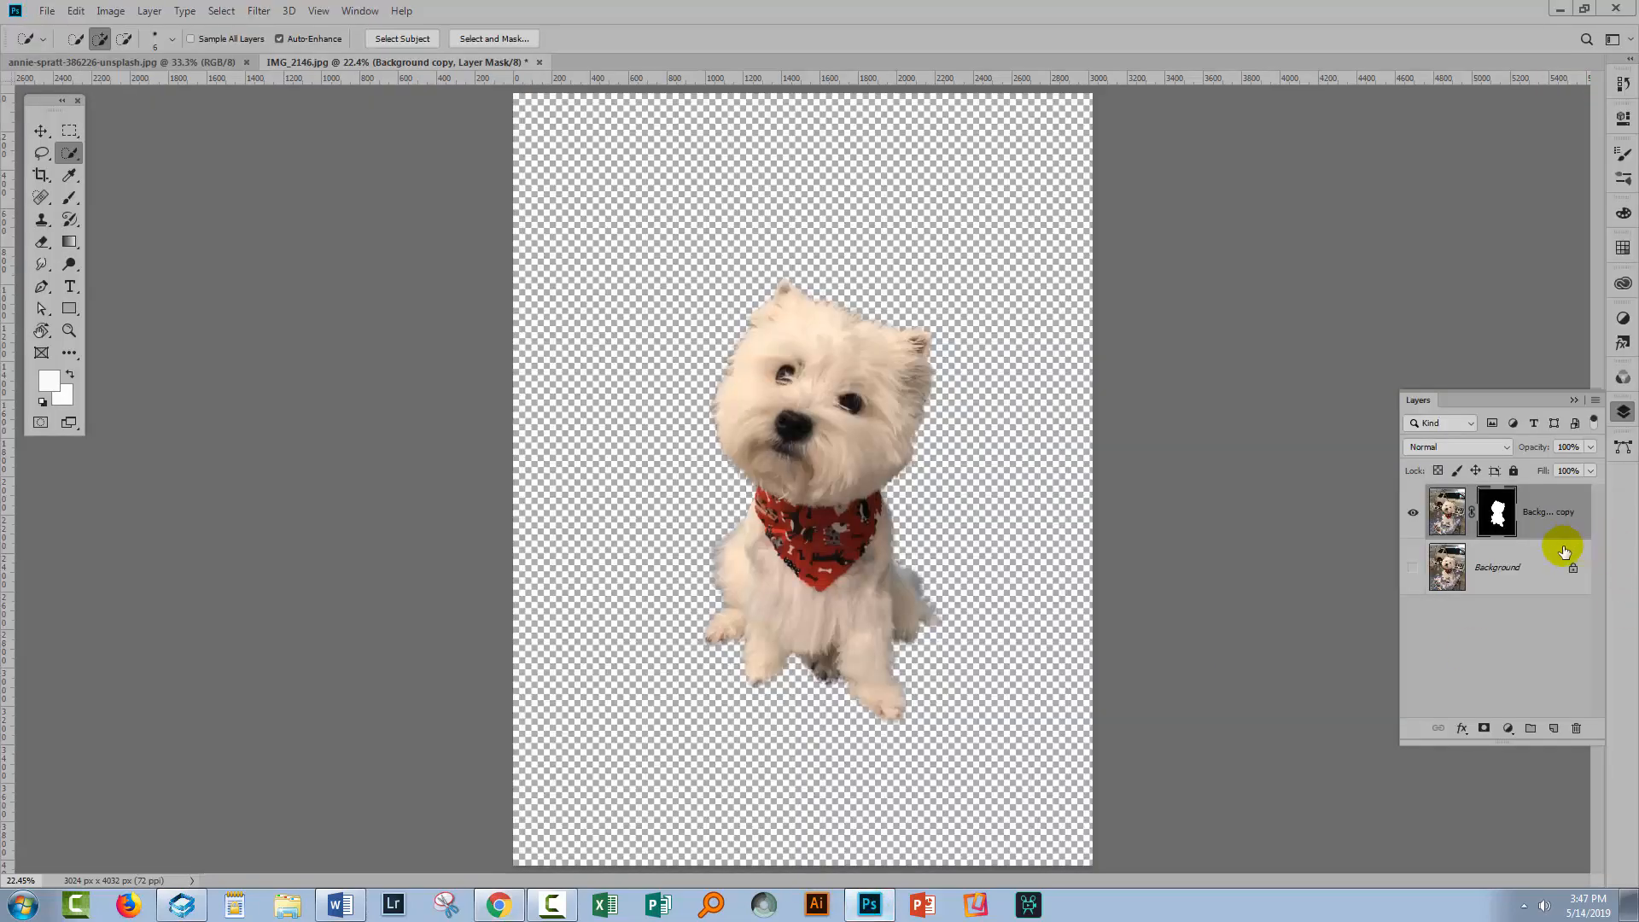
Turn the Background layer's visibility back on beneath the masked copy
click(1412, 566)
click(796, 592)
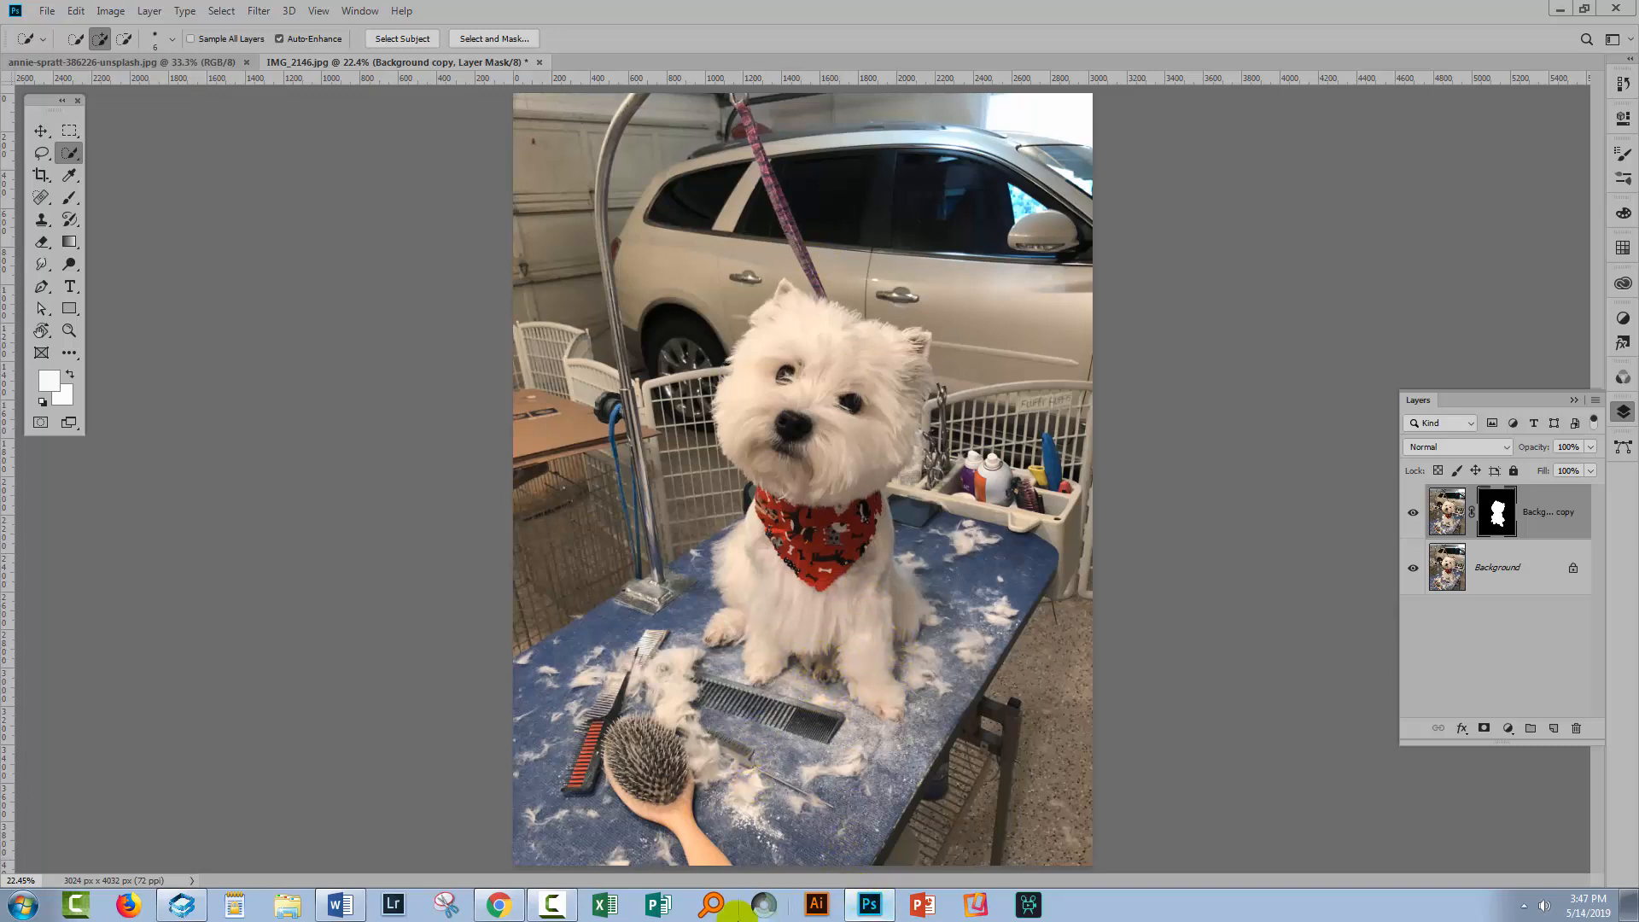
Switch to the browser and scroll through the Unsplash table top search results looking for a suitable background
click(494, 915)
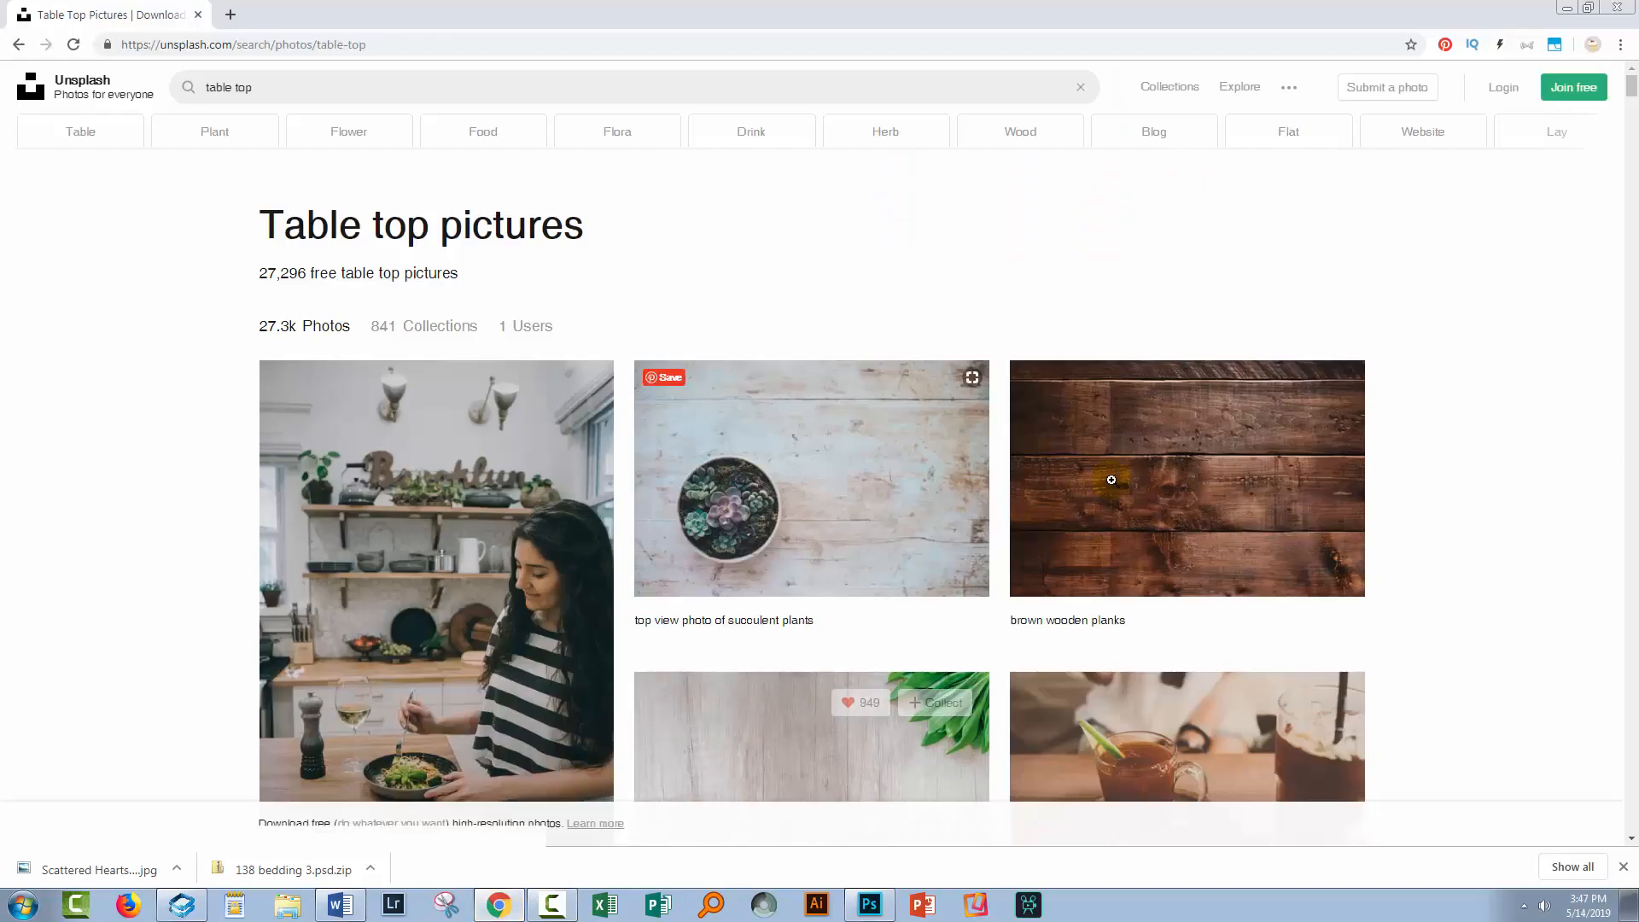
scroll(1121, 443, down, 3)
scroll(1119, 442, down, 7)
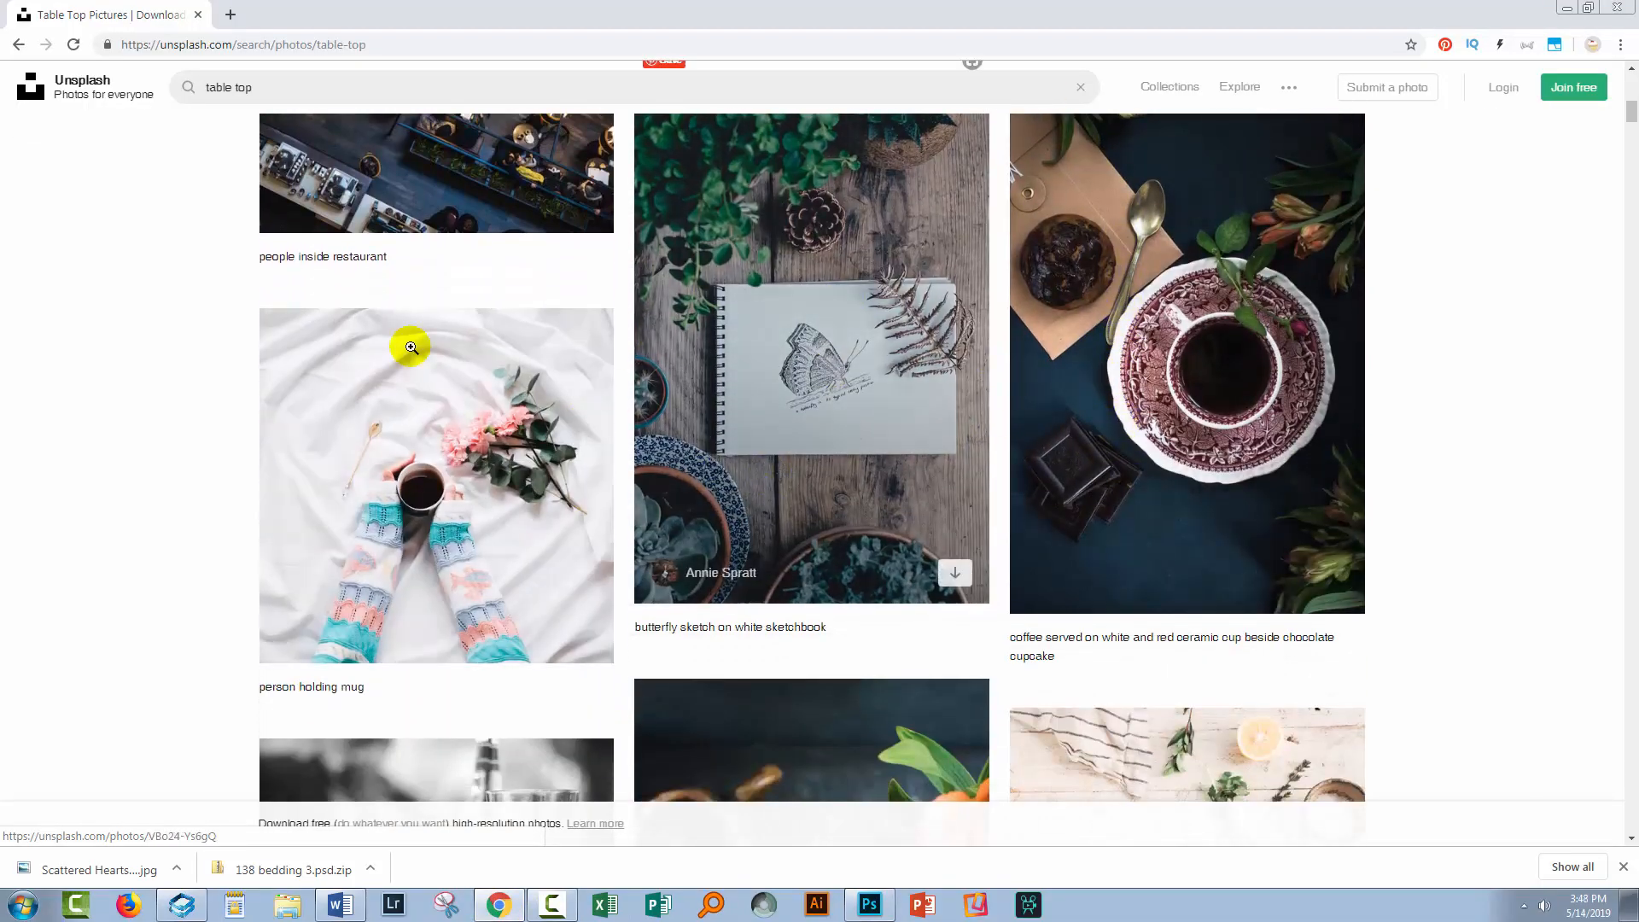
scroll(1271, 415, down, 3)
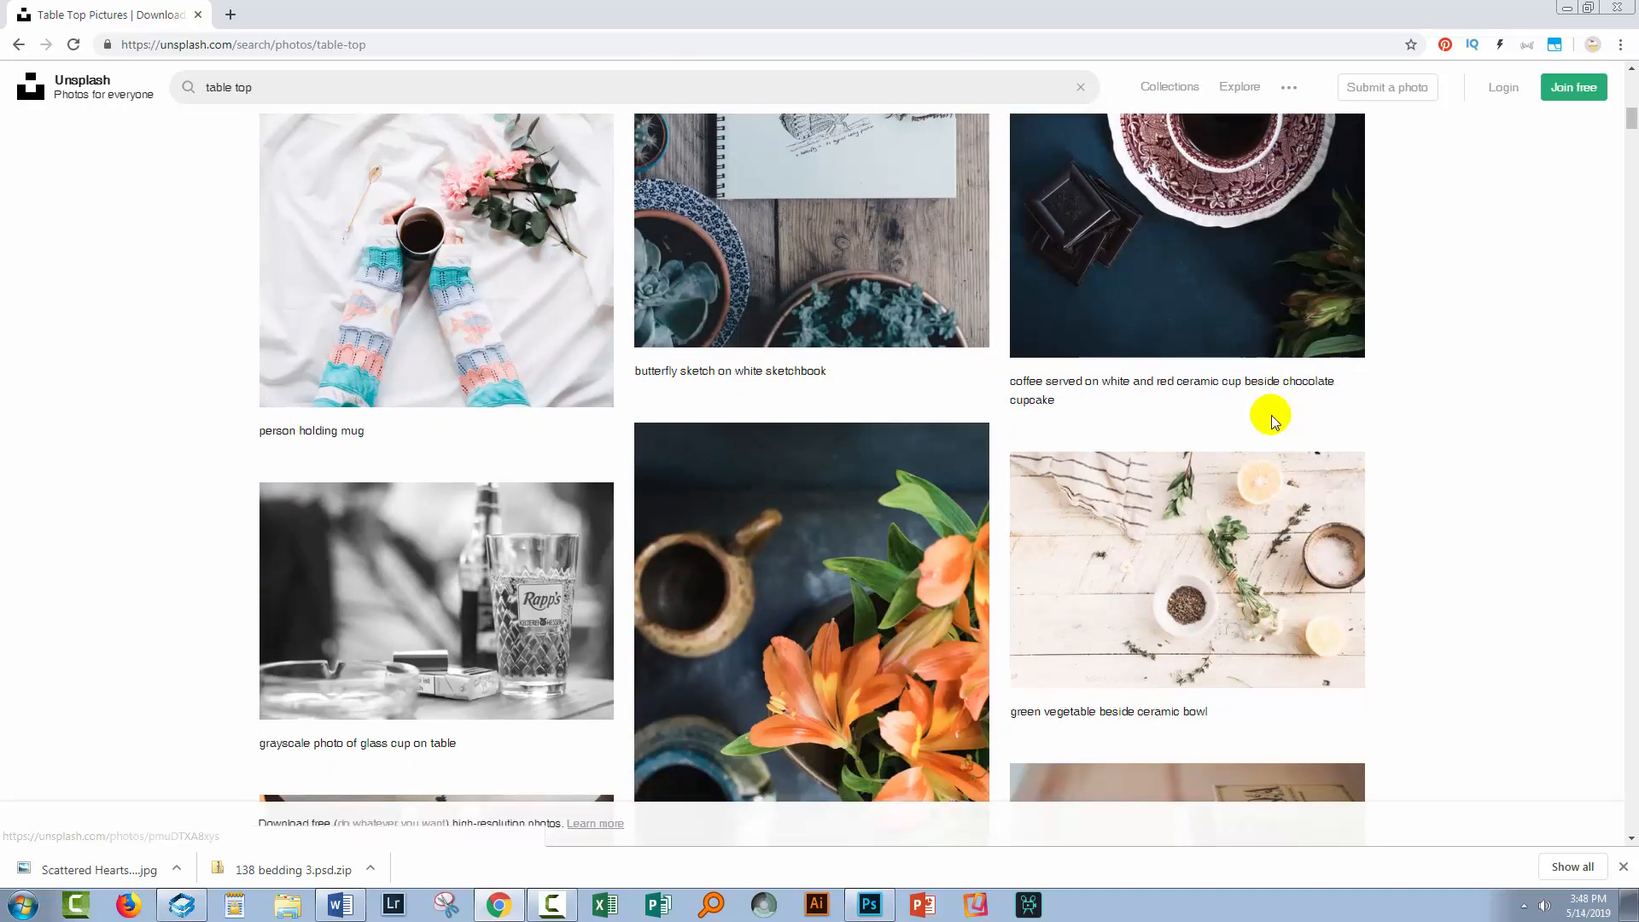
scroll(1271, 415, down, 6)
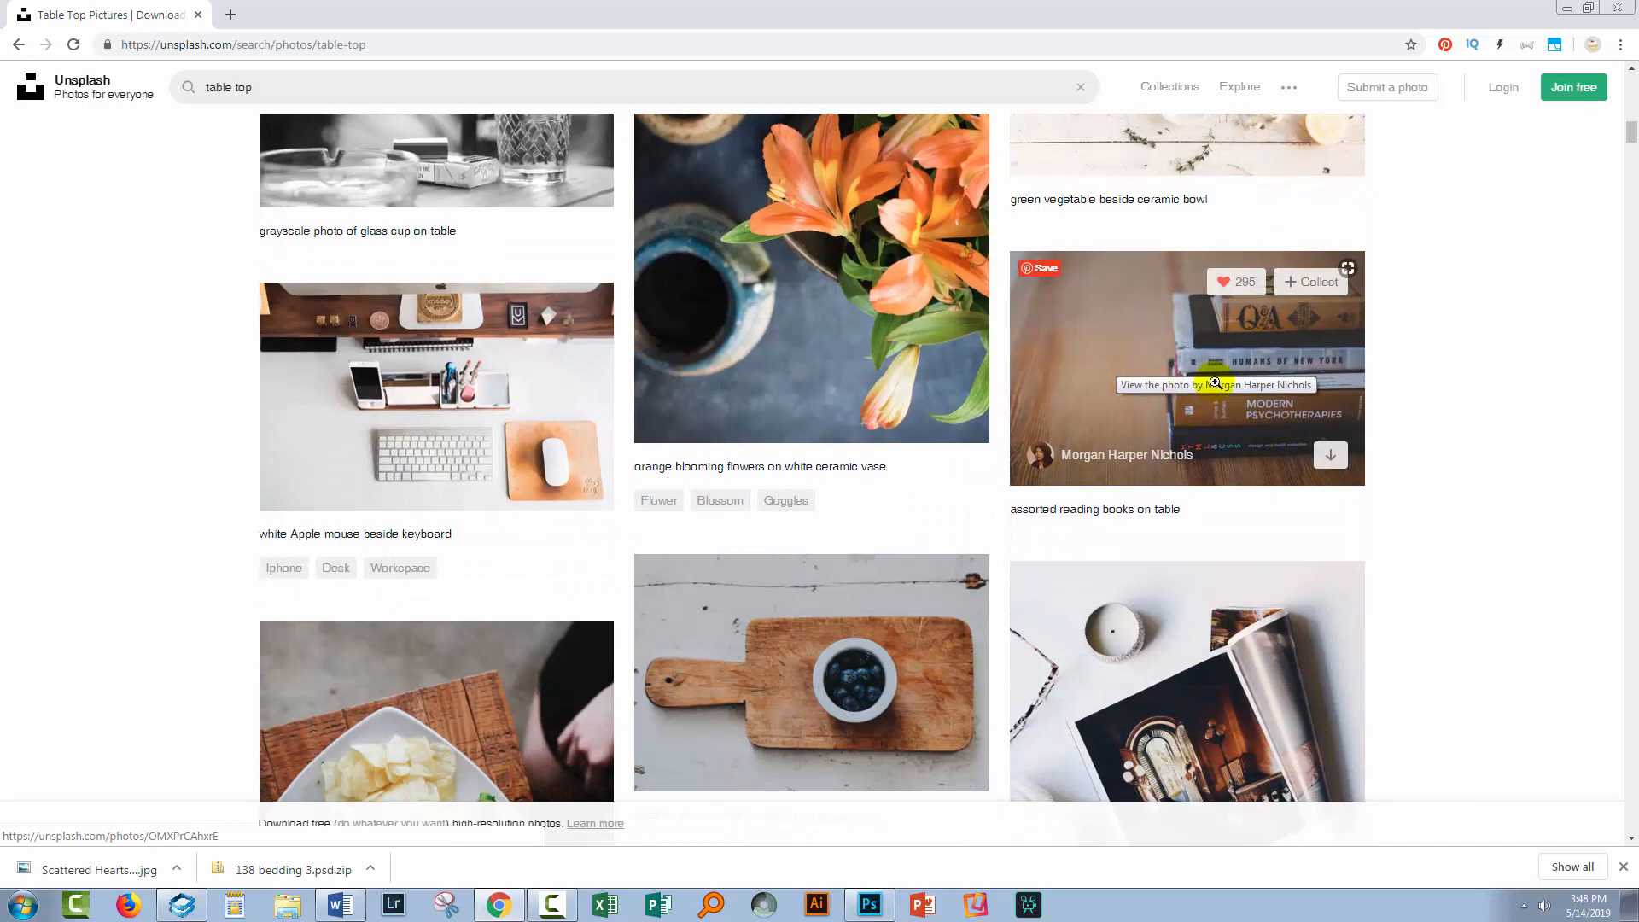
scroll(1204, 387, down, 7)
scroll(1205, 387, down, 3)
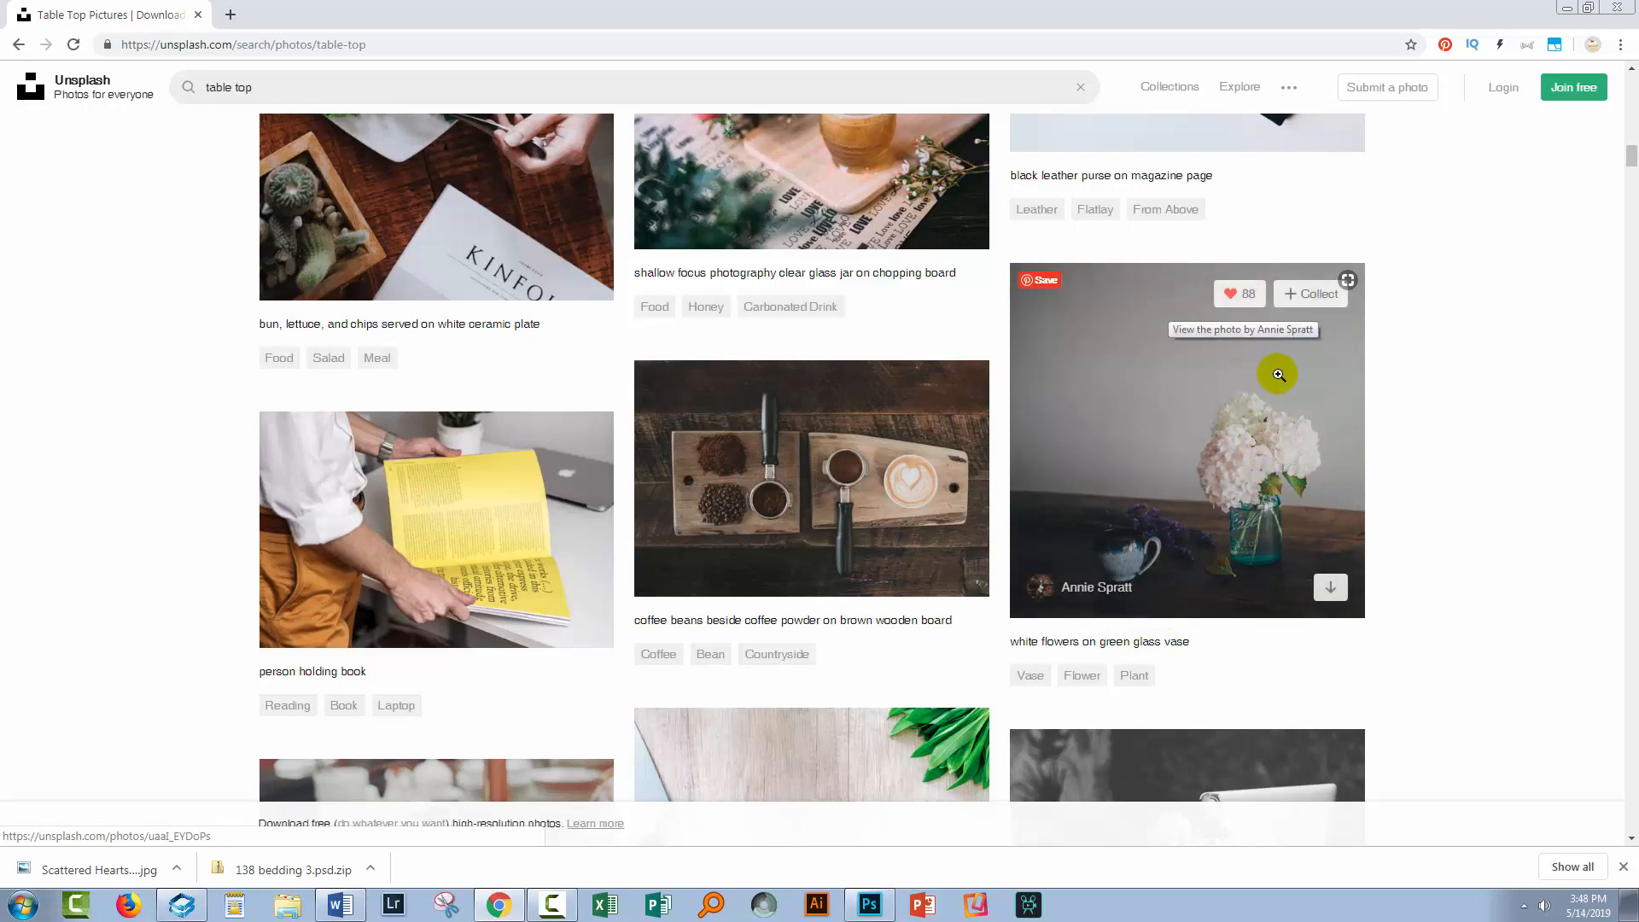
scroll(1278, 357, down, 2)
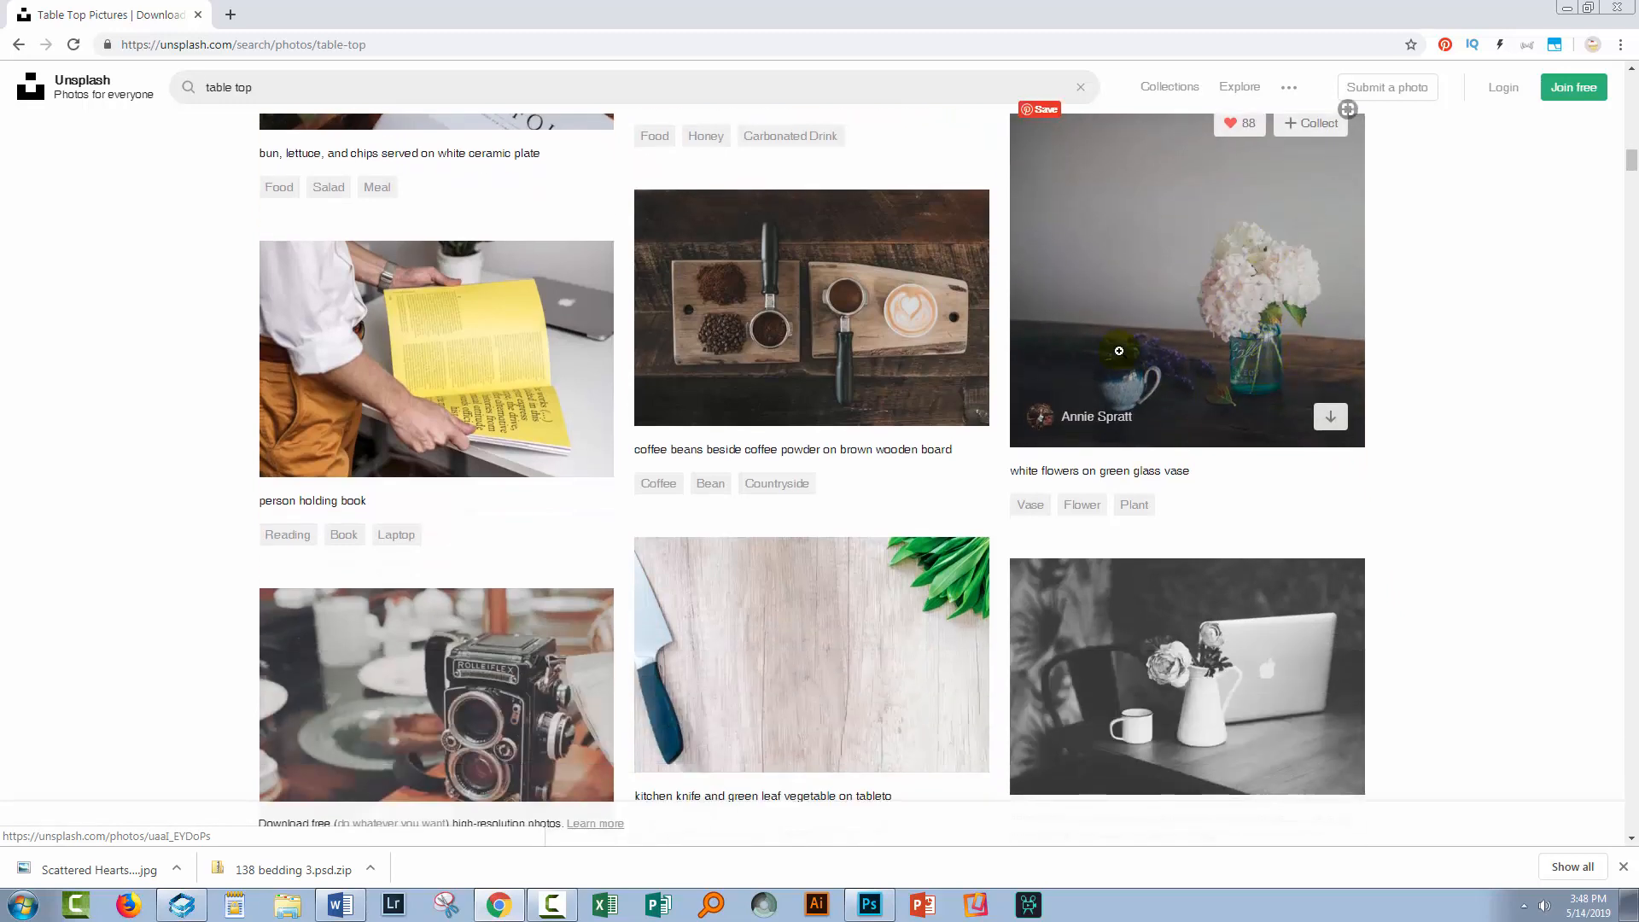
scroll(1135, 367, down, 8)
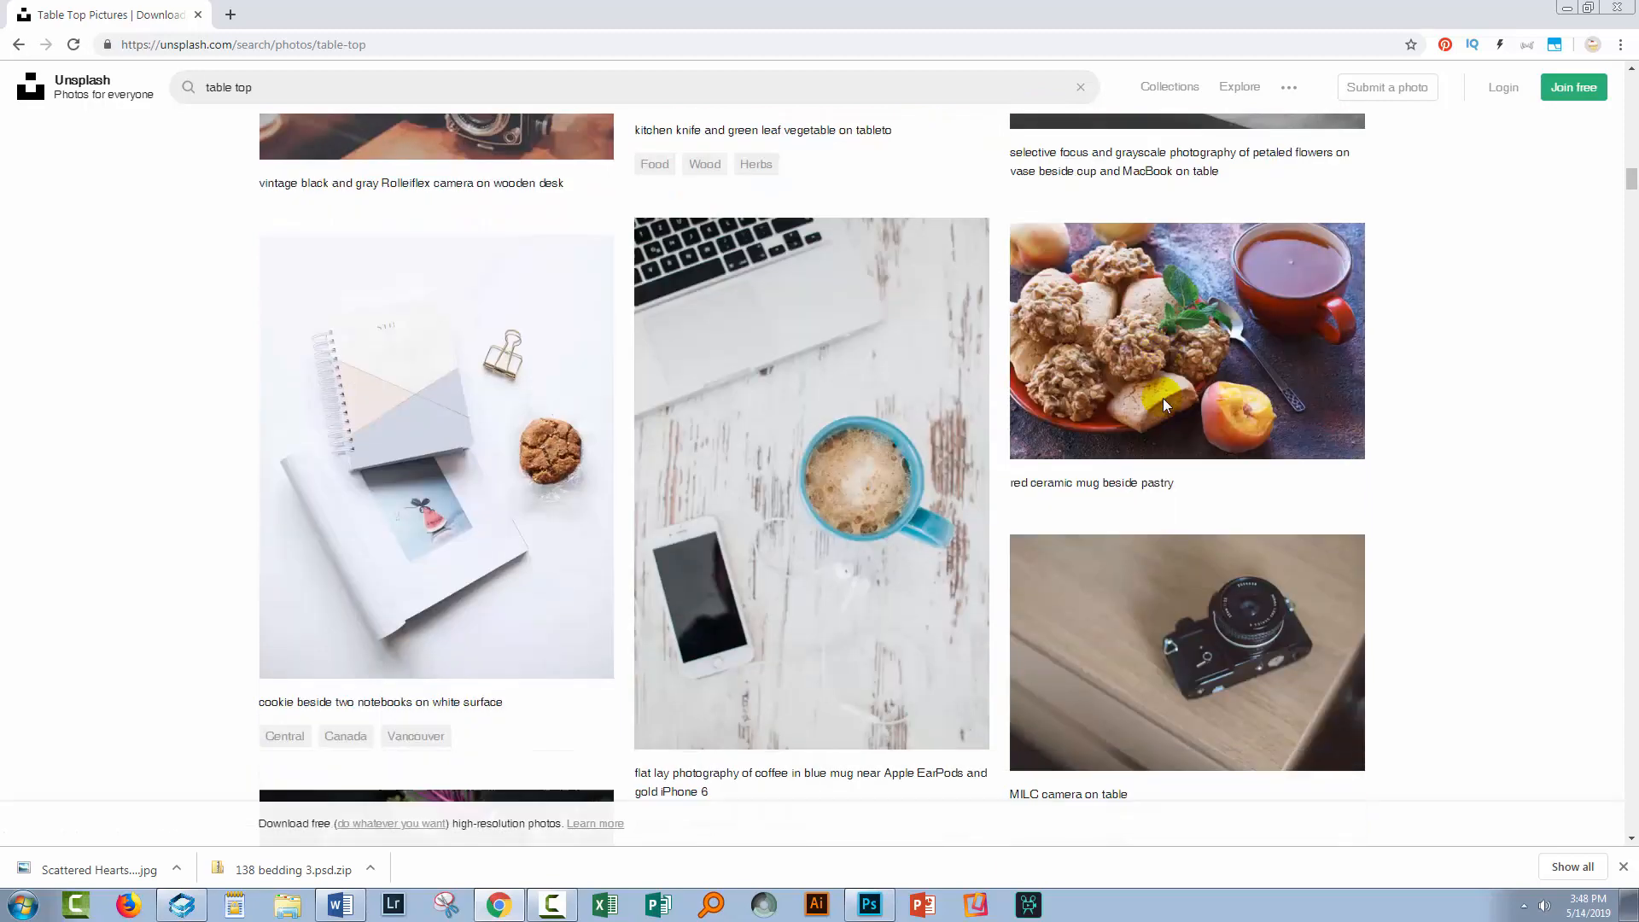
scroll(1162, 397, down, 10)
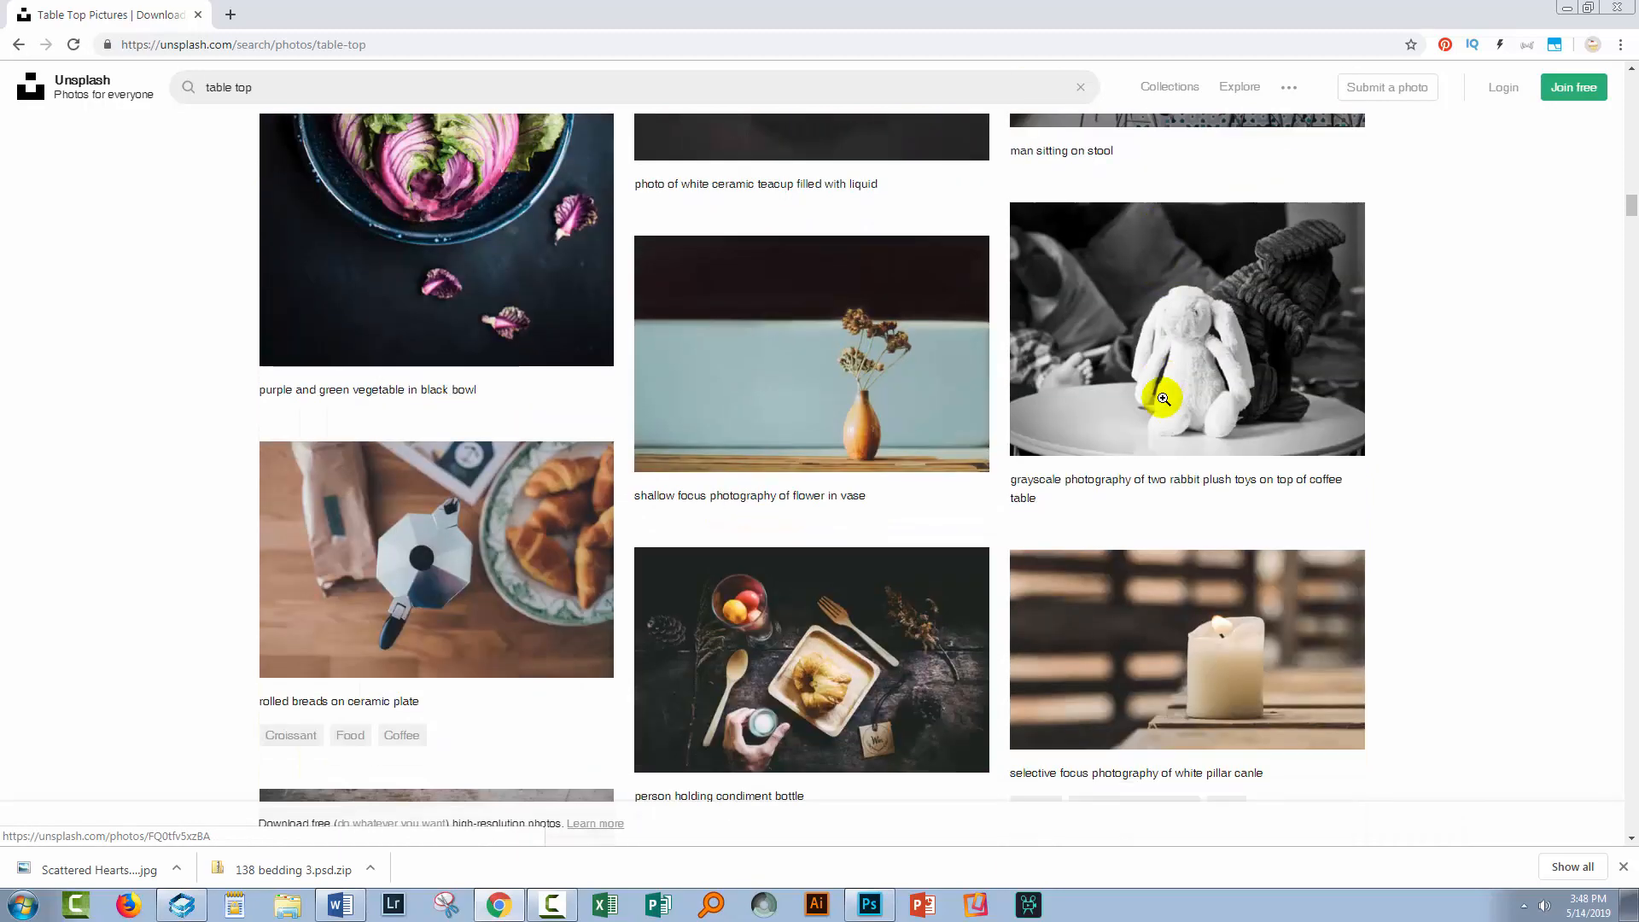
mouse_move(1162, 398)
scroll(1163, 397, down, 7)
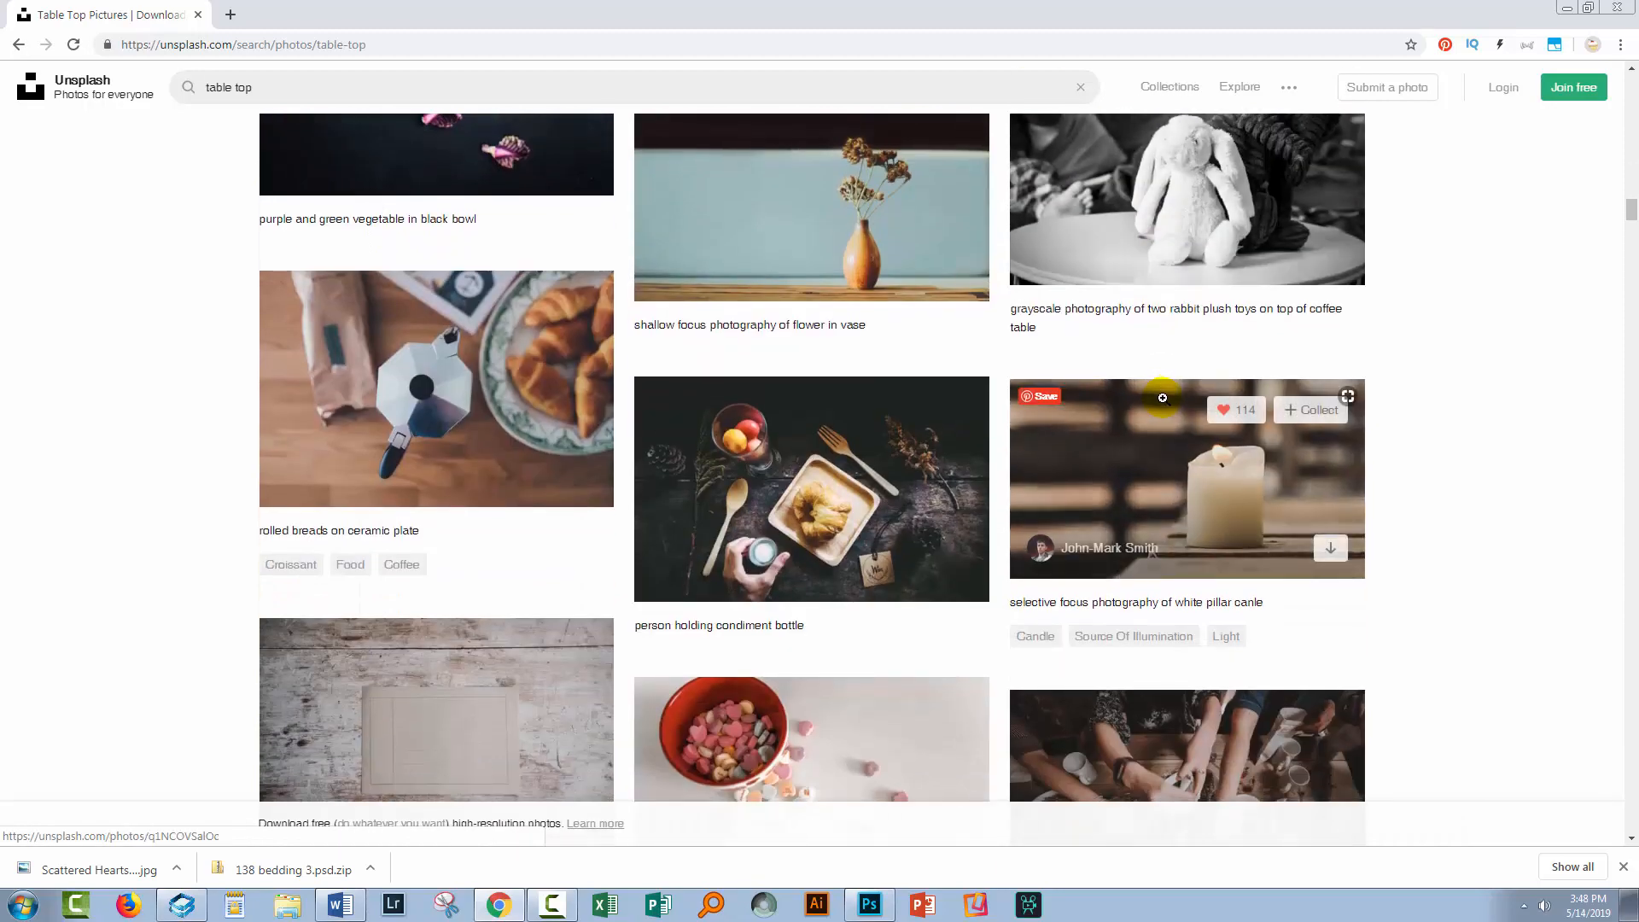
scroll(1163, 397, down, 8)
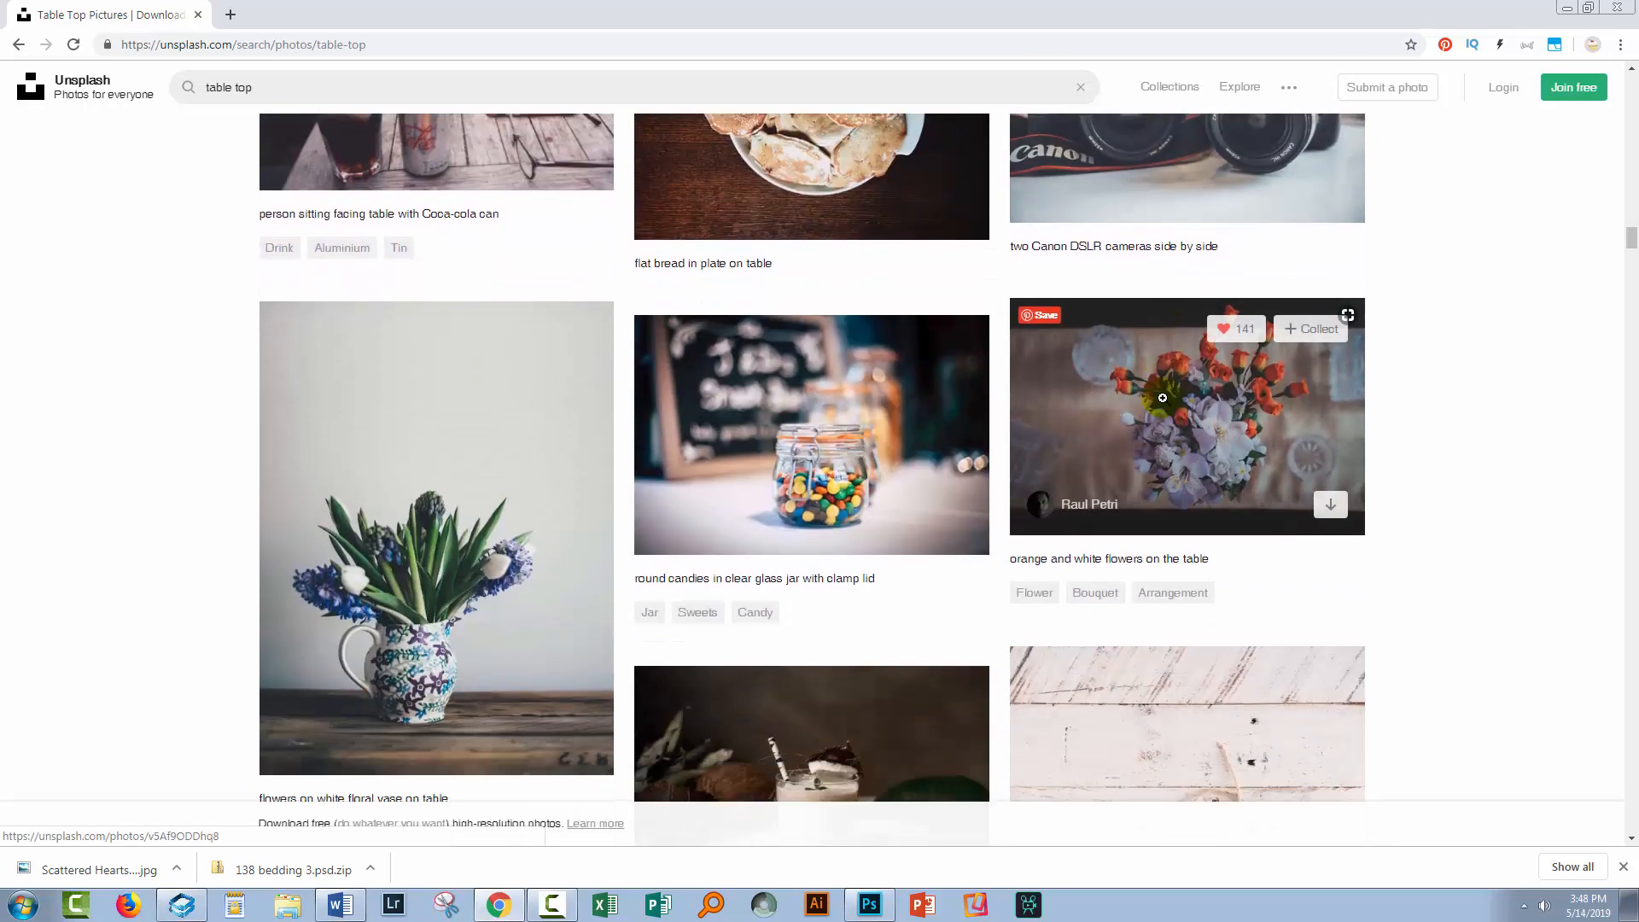
mouse_move(423, 412)
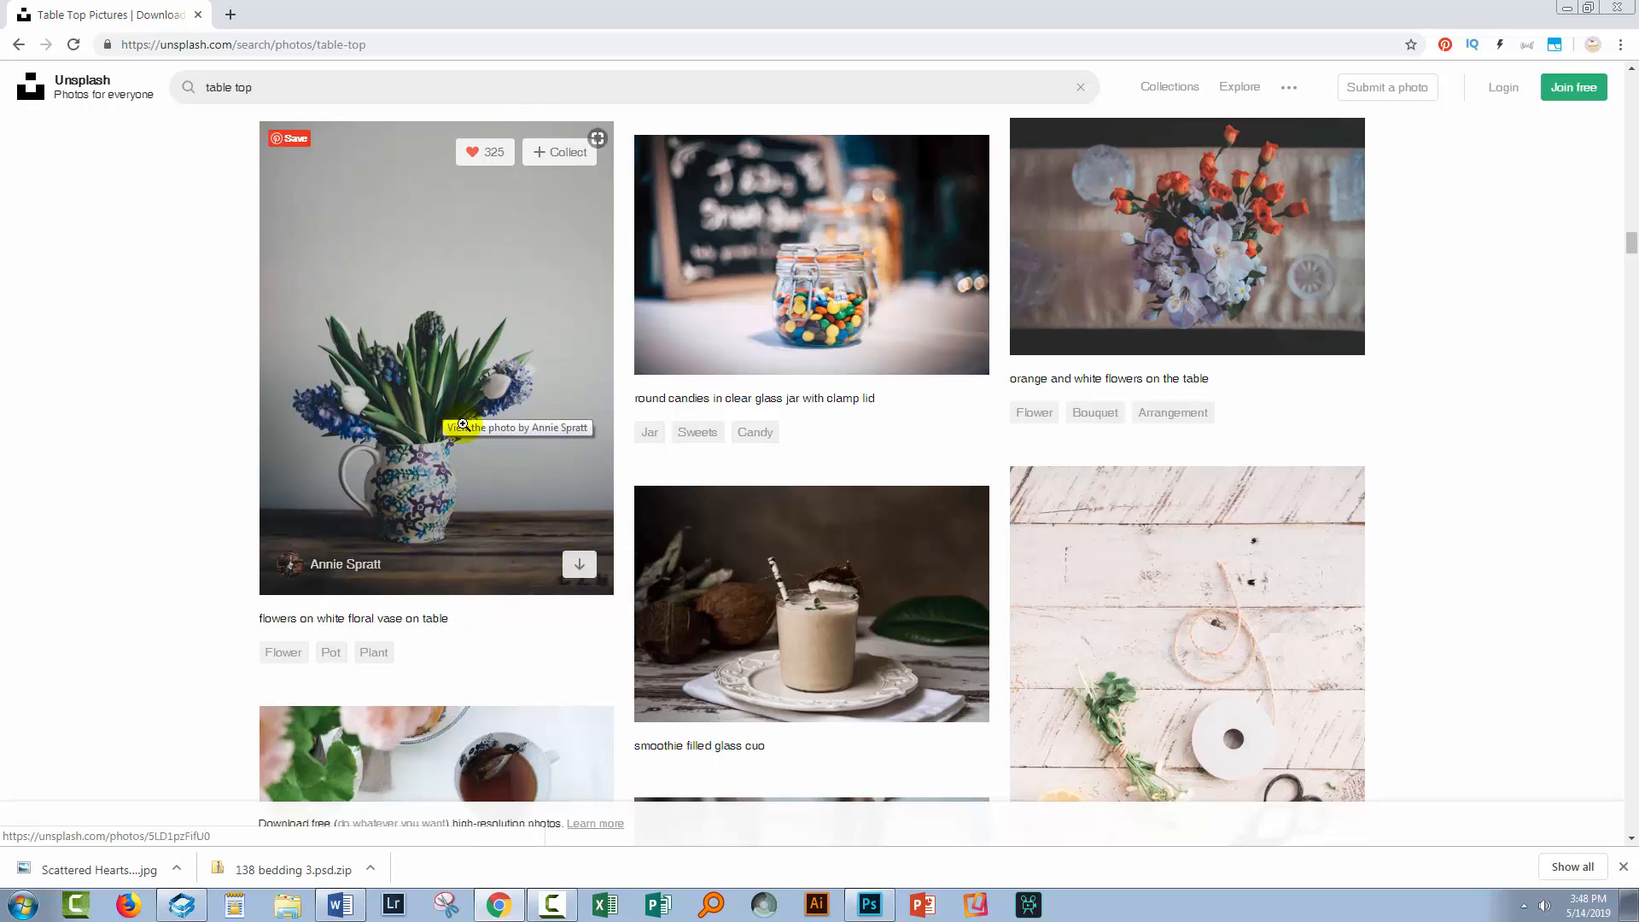
scroll(464, 423, down, 7)
scroll(463, 423, down, 5)
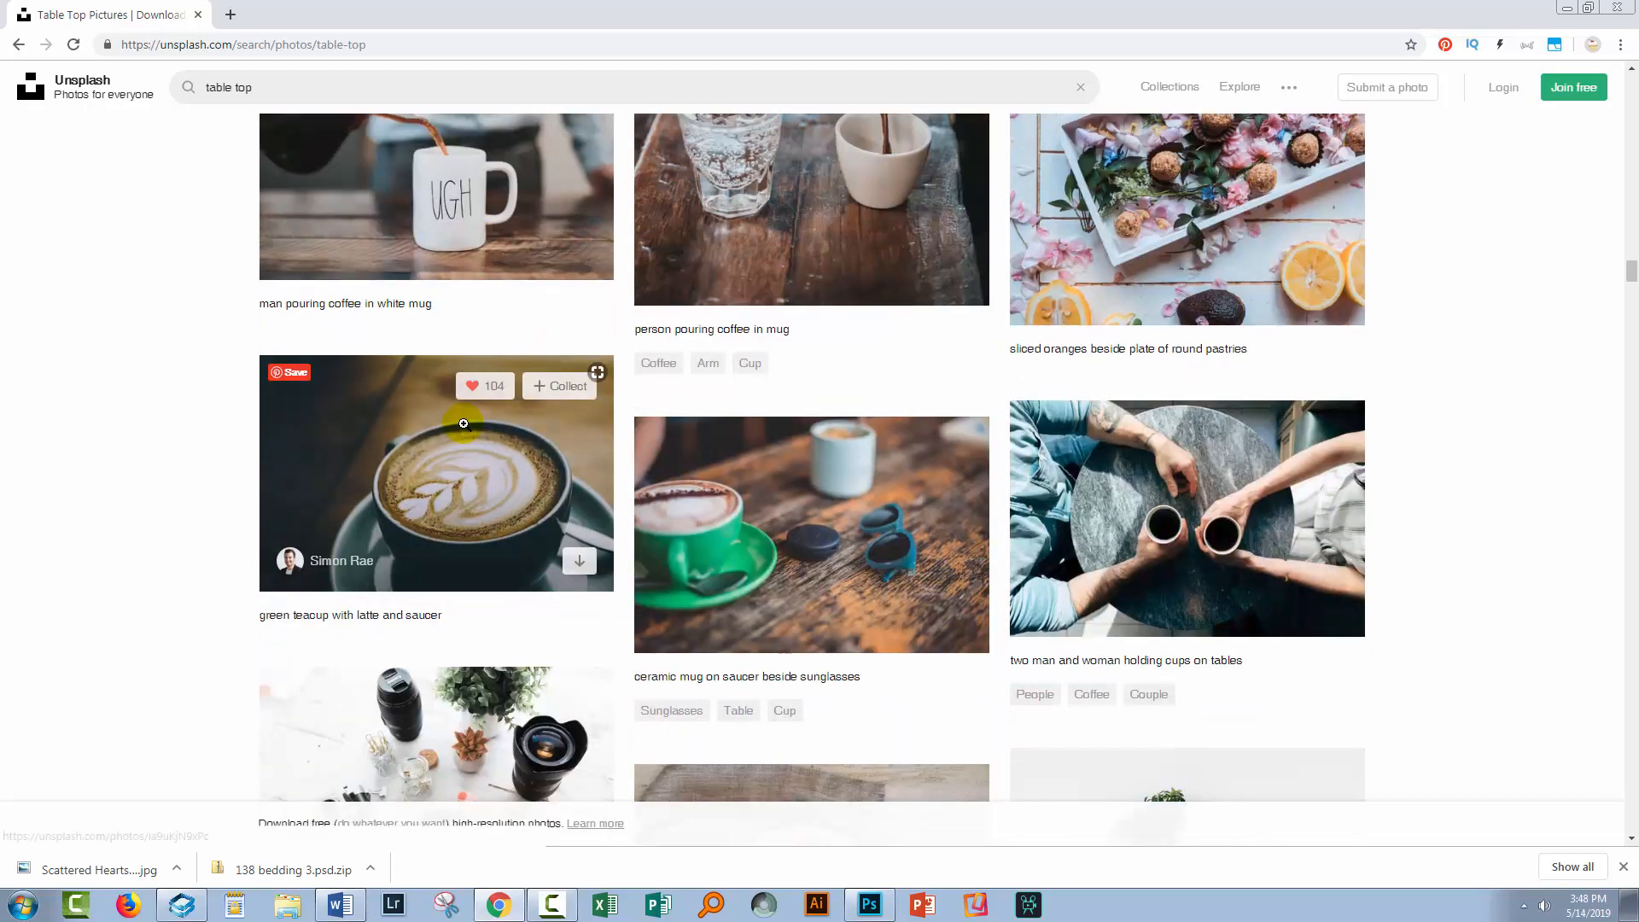
scroll(464, 423, up, 3)
scroll(464, 424, down, 4)
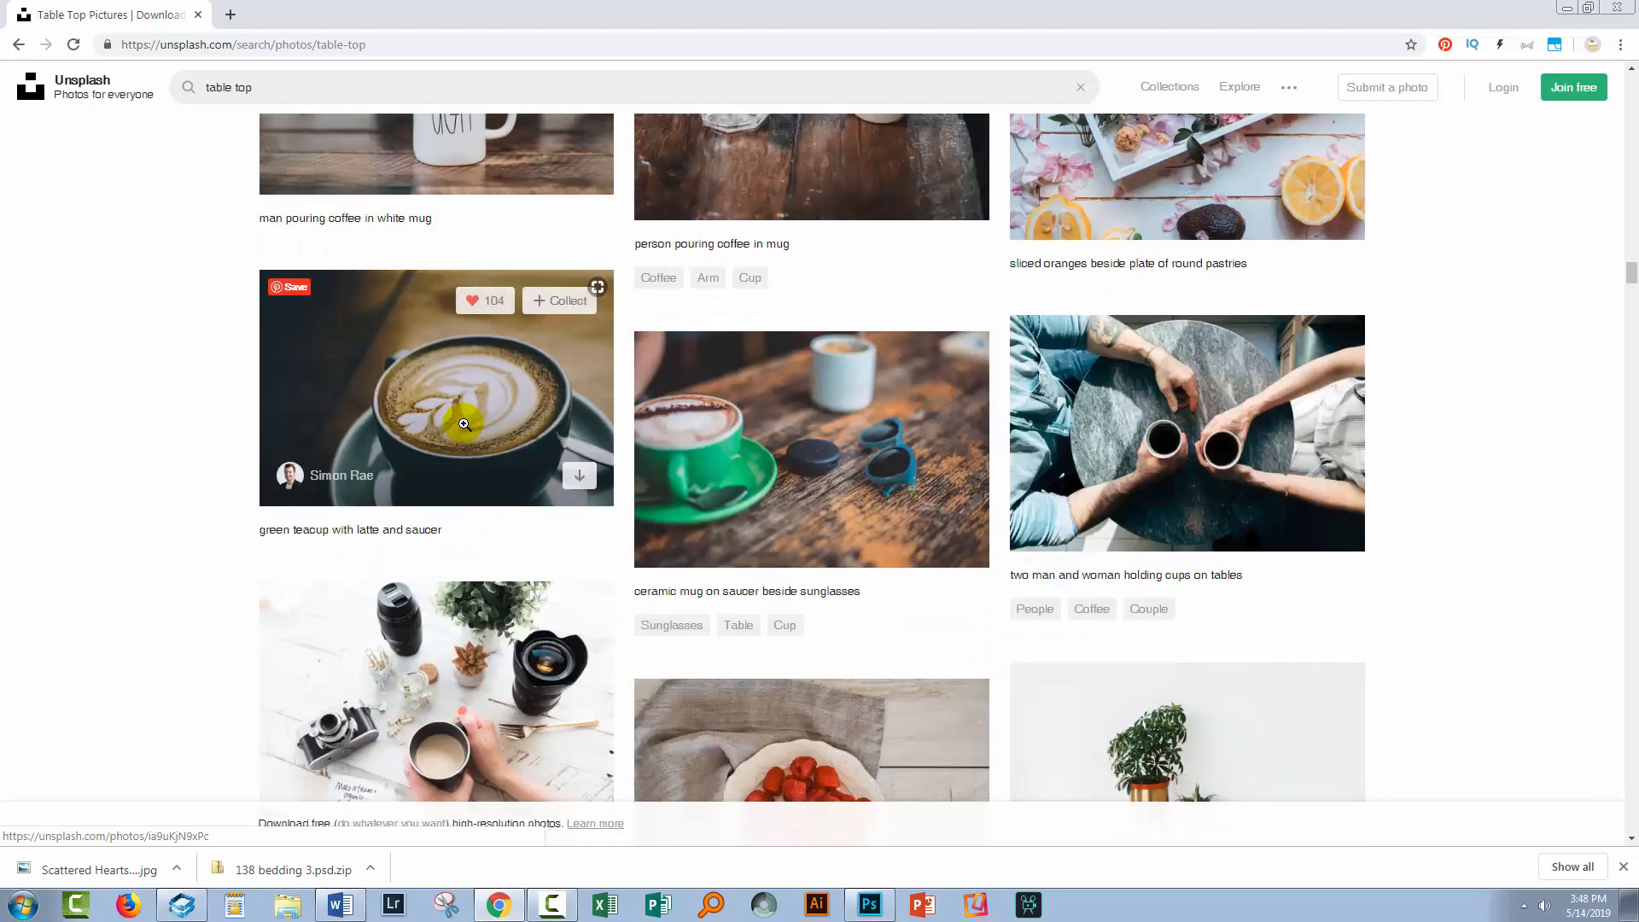
scroll(463, 424, down, 8)
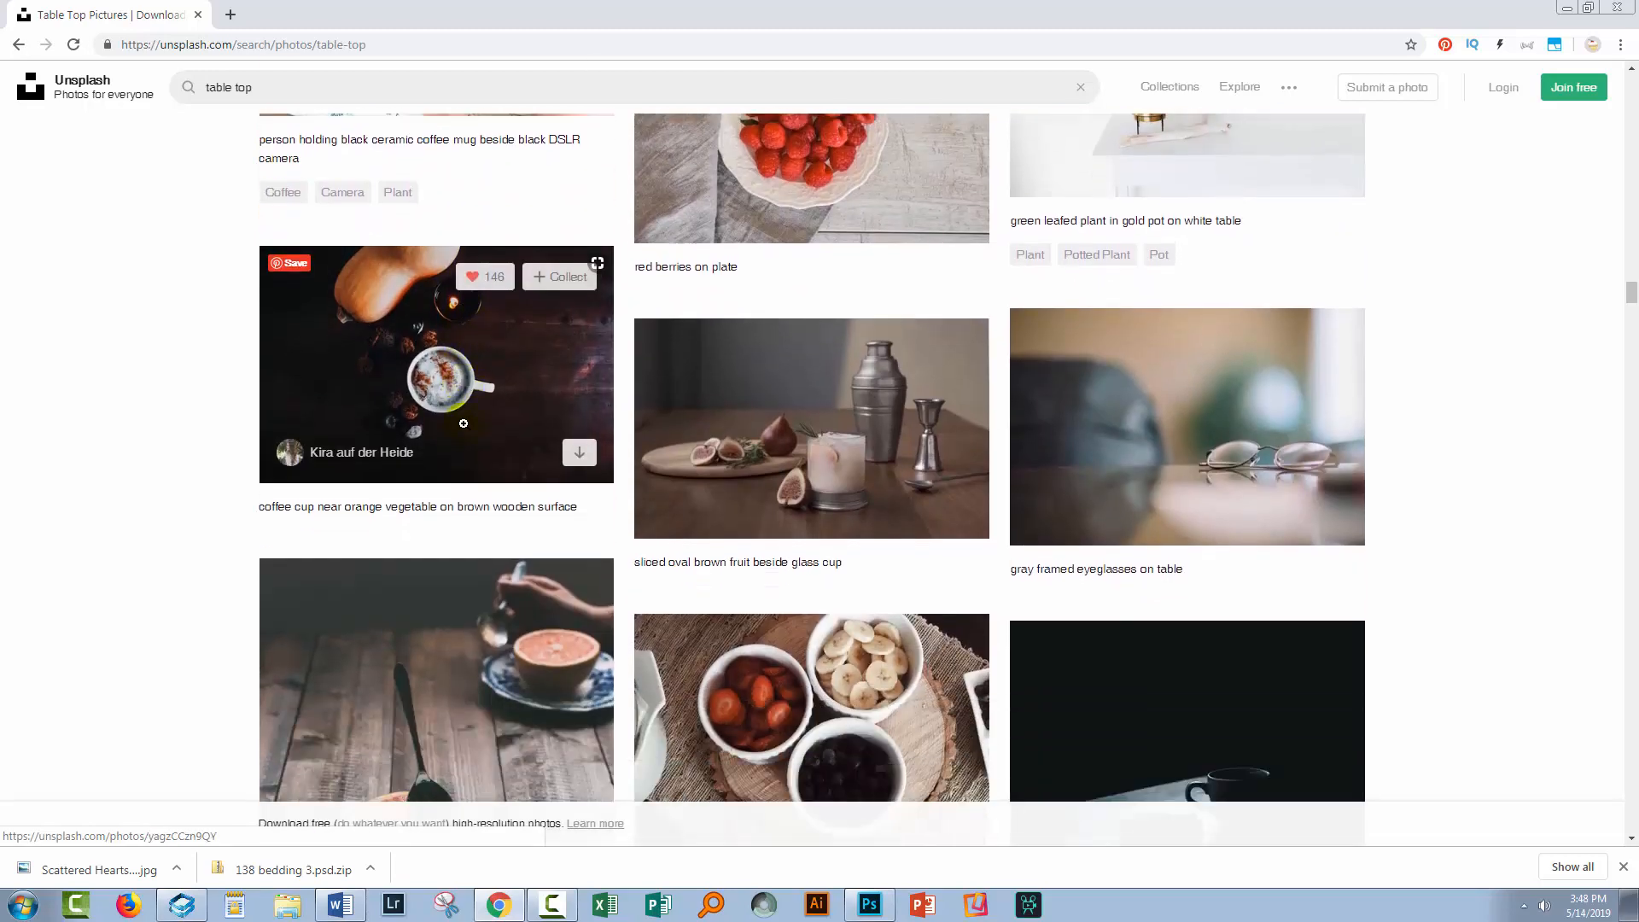
scroll(463, 424, down, 1)
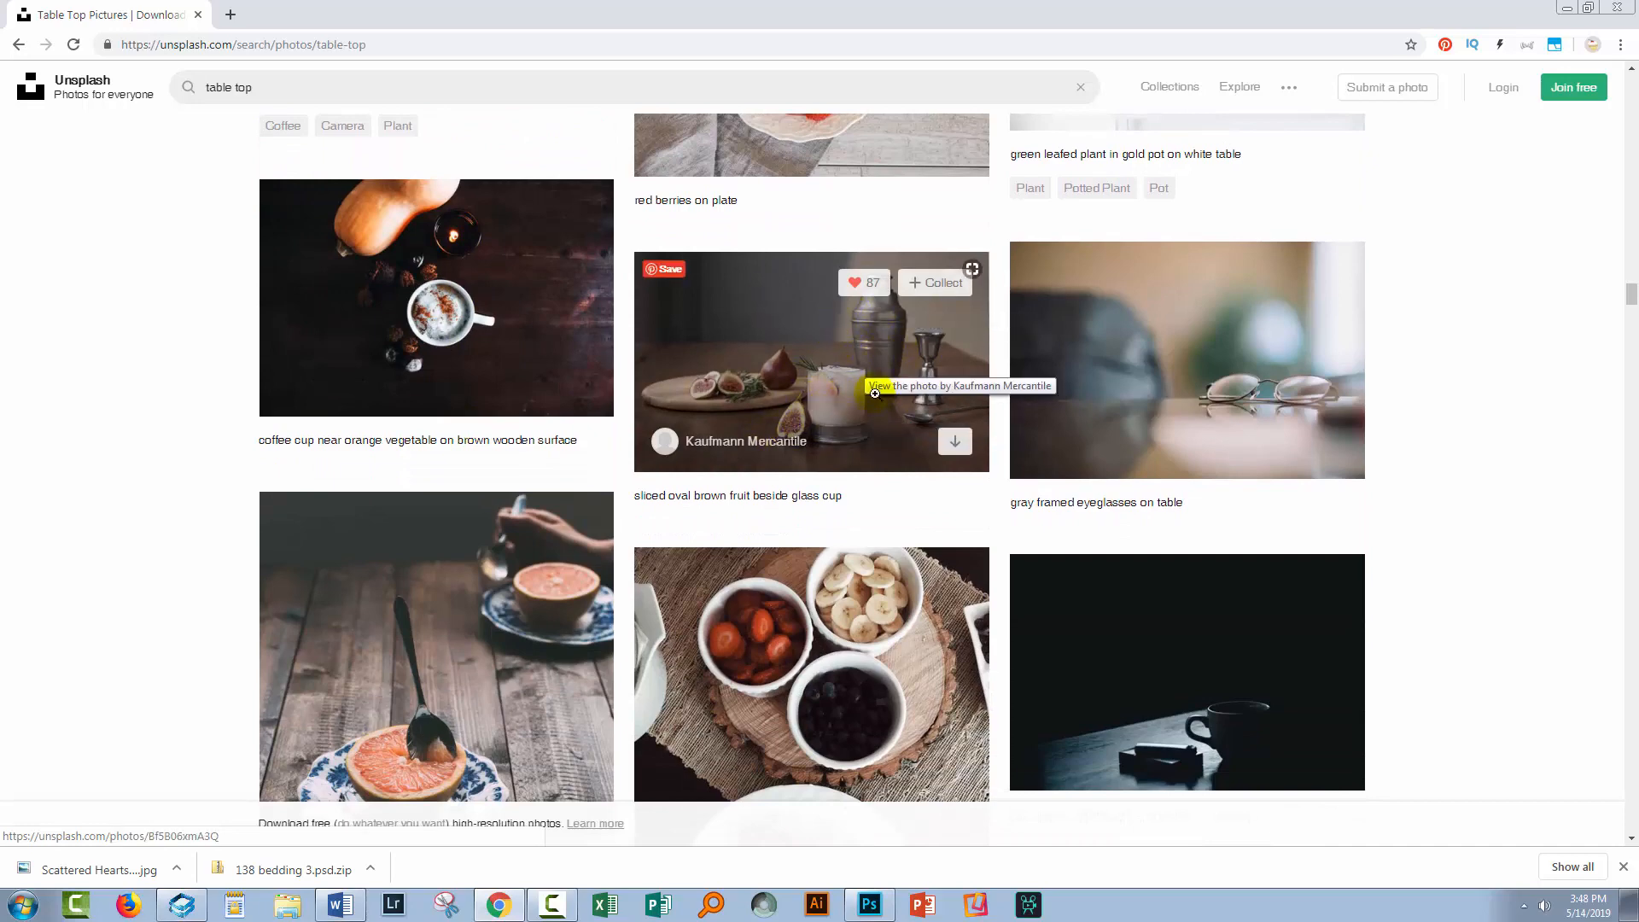
scroll(810, 410, down, 3)
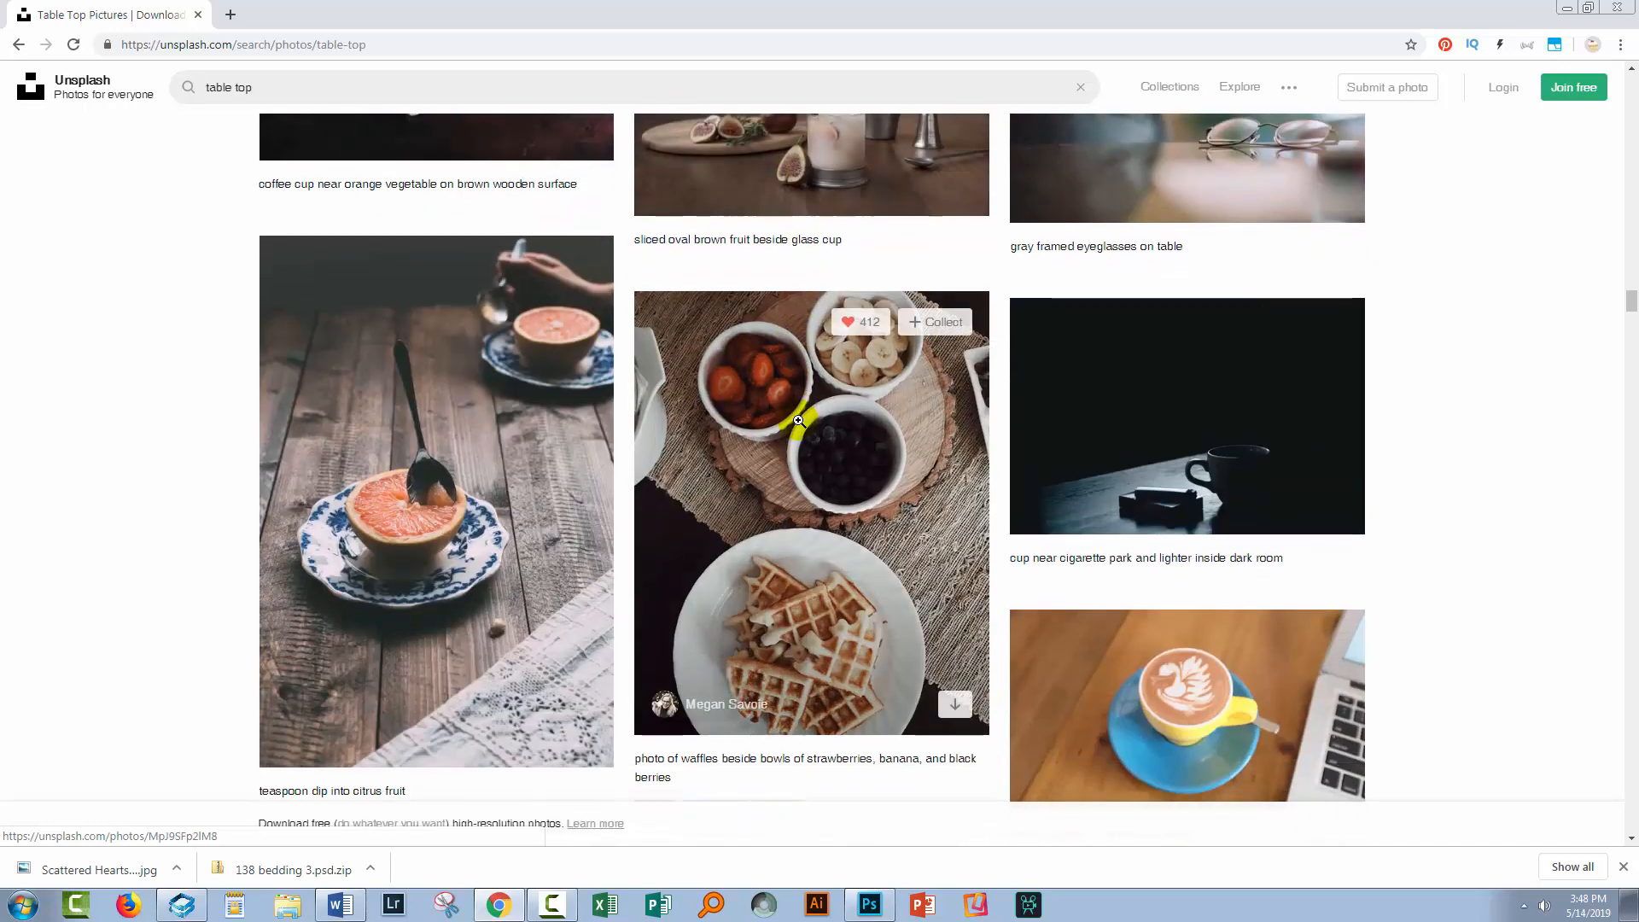
scroll(629, 497, down, 2)
scroll(589, 503, down, 5)
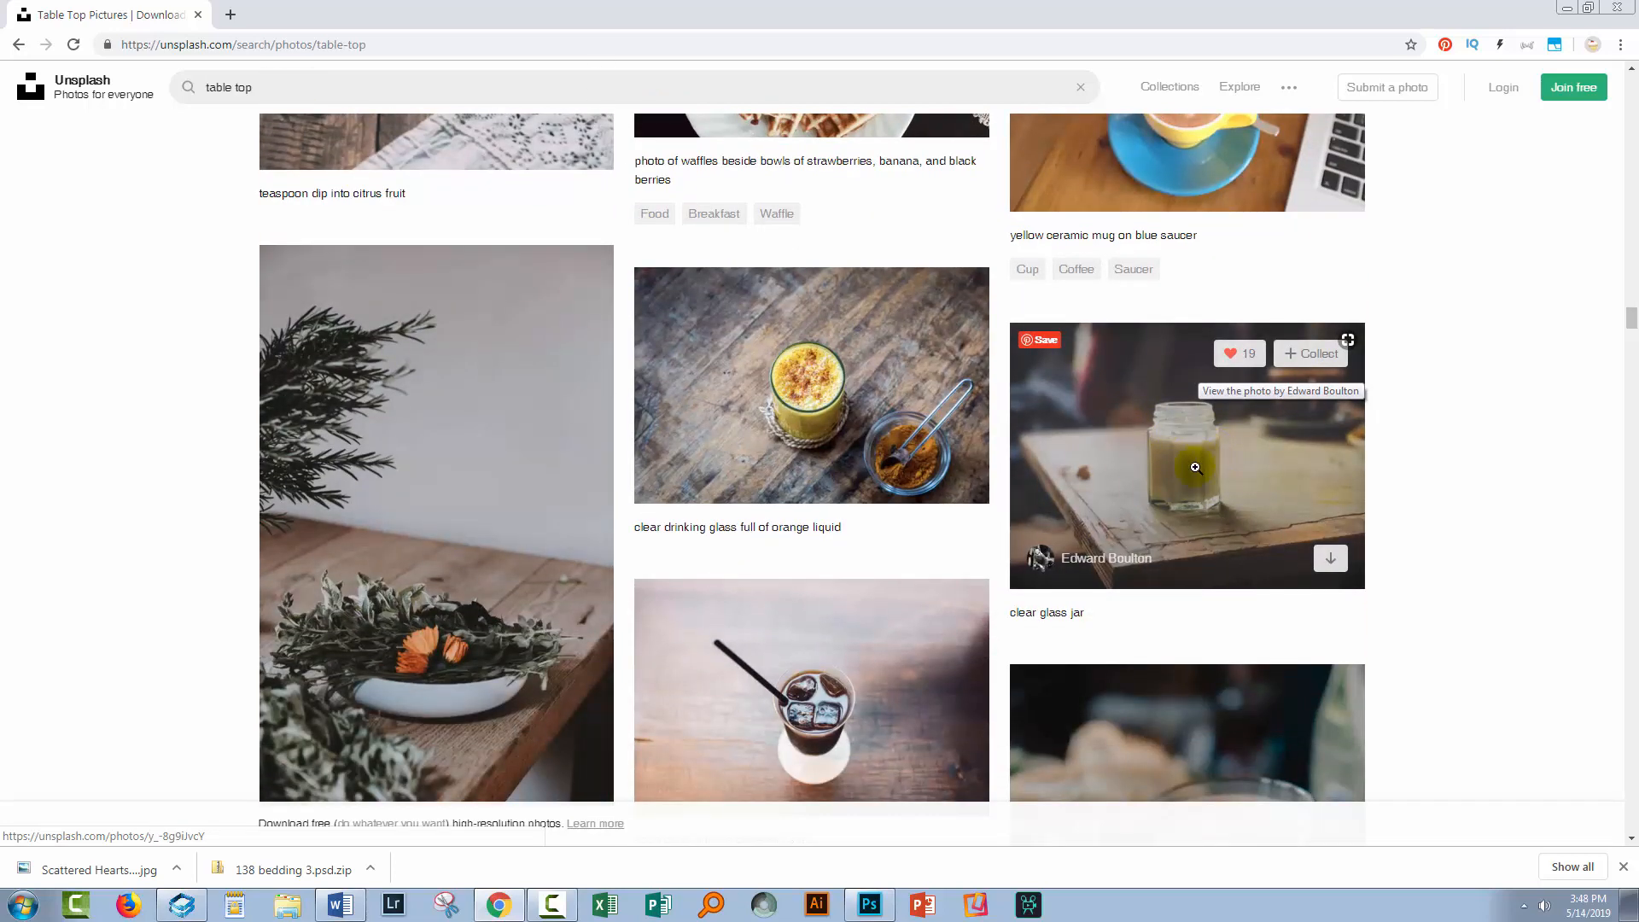
scroll(1195, 466, down, 4)
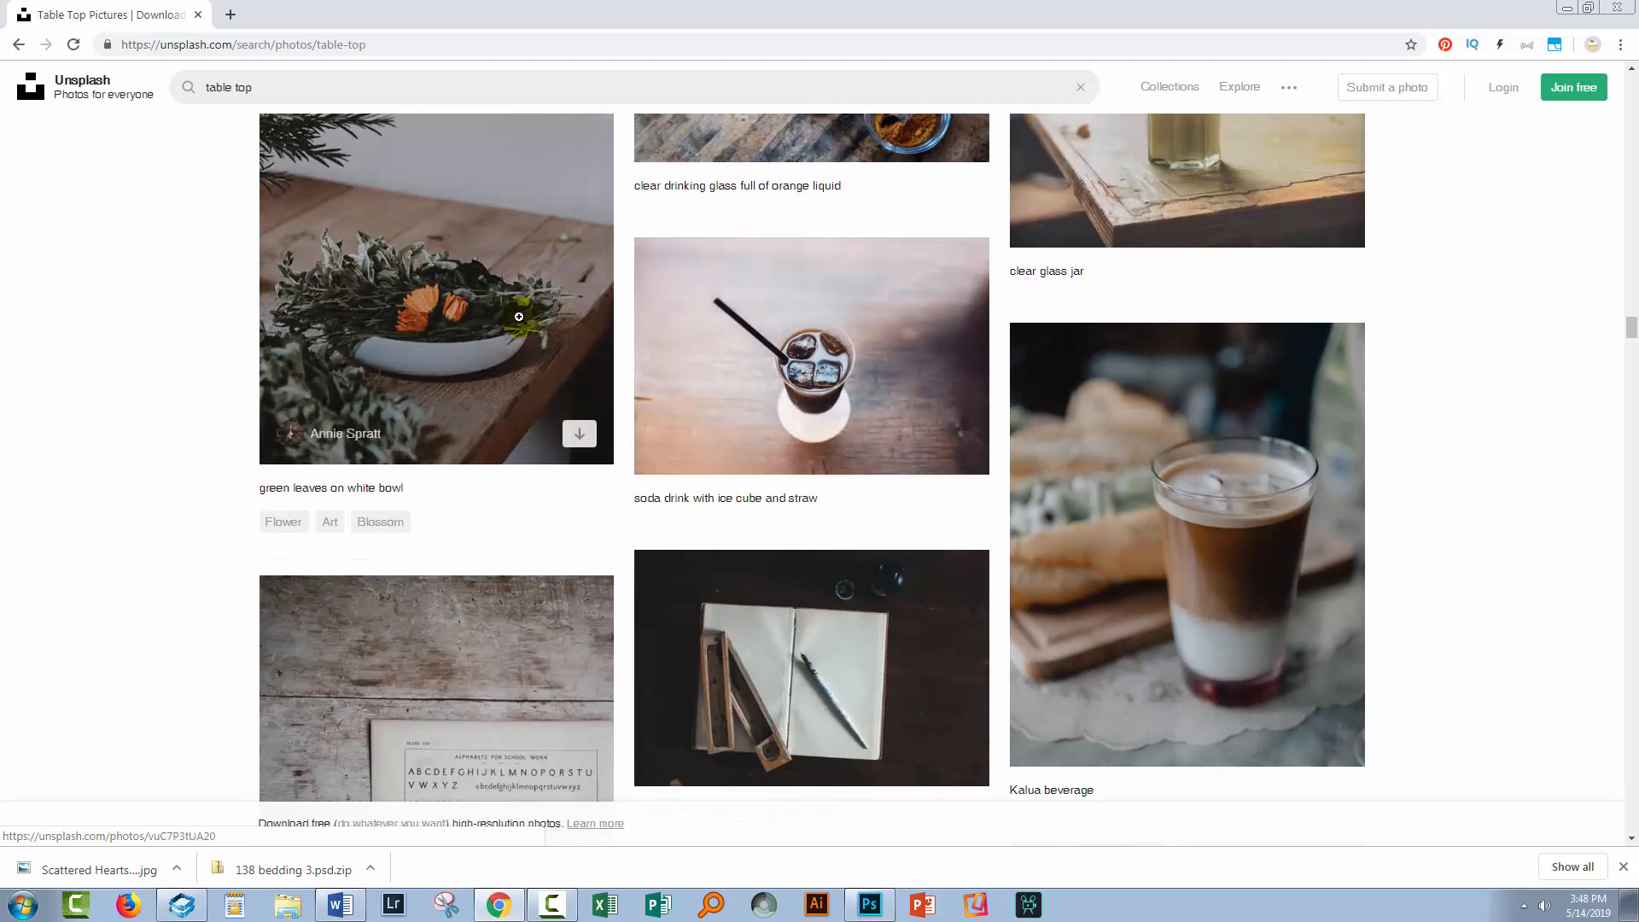
scroll(503, 311, down, 5)
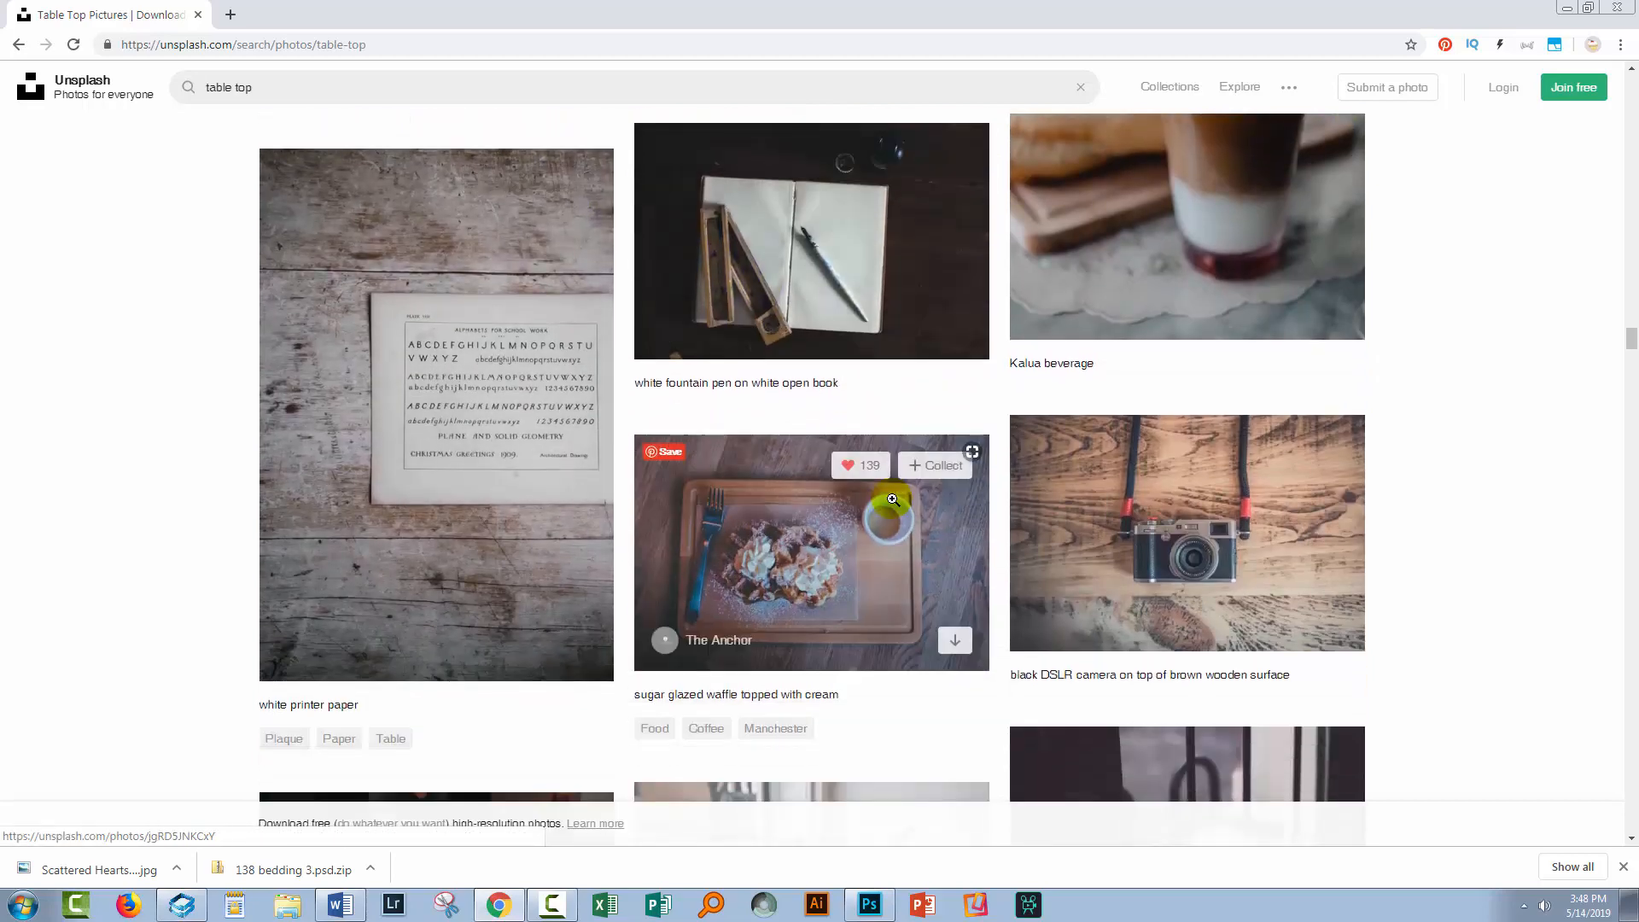
scroll(1017, 555, down, 7)
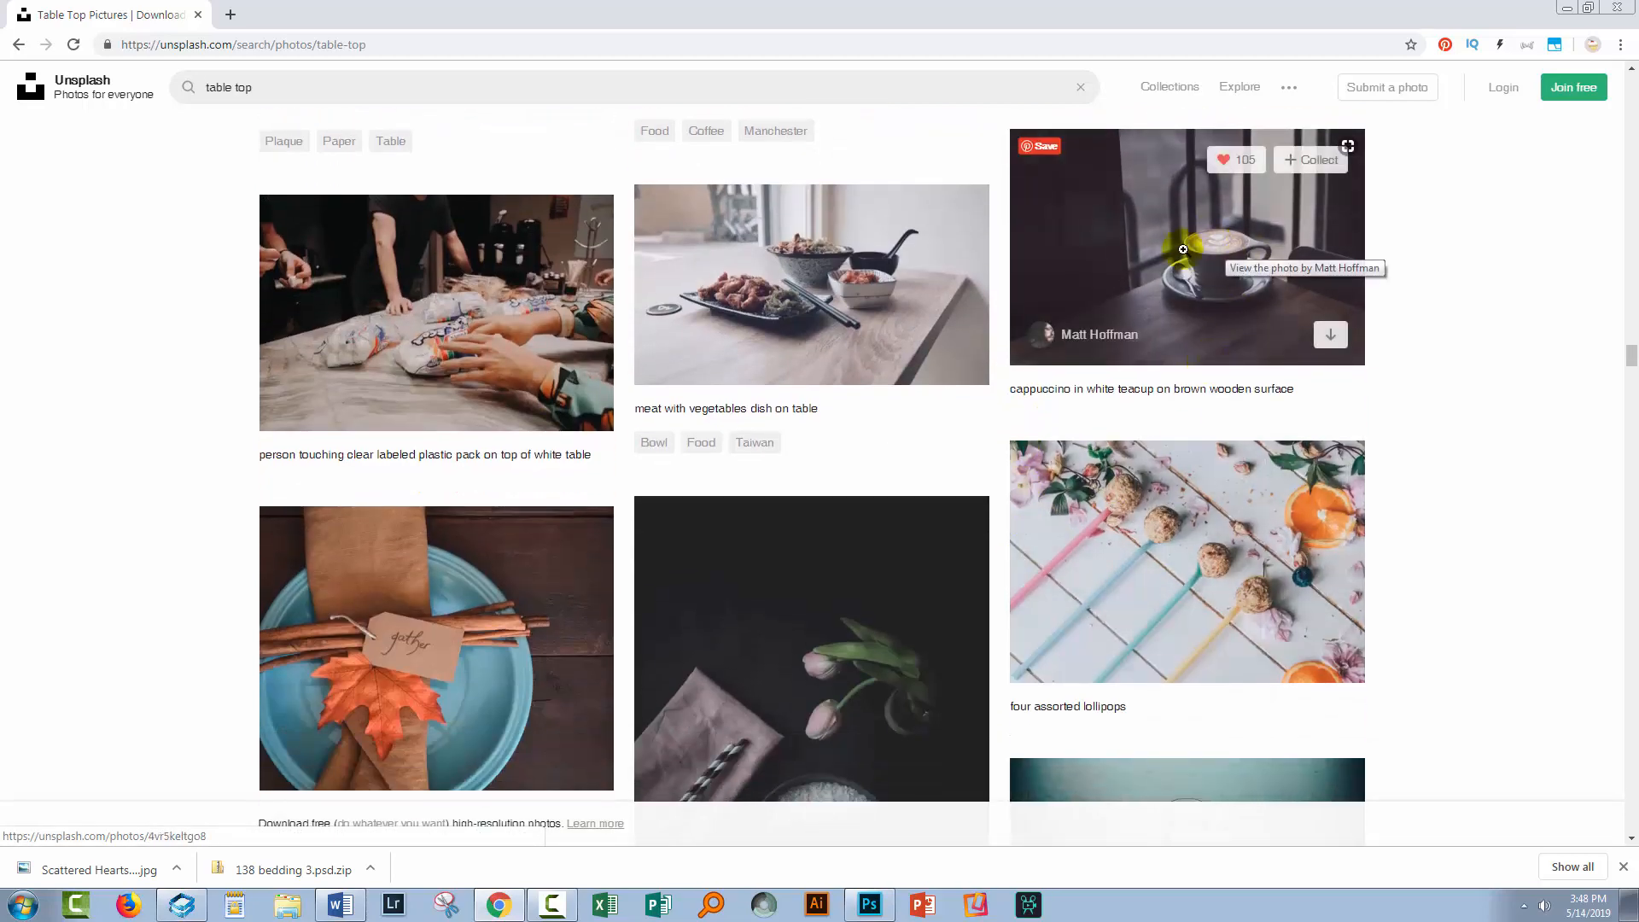
scroll(1214, 294, up, 1)
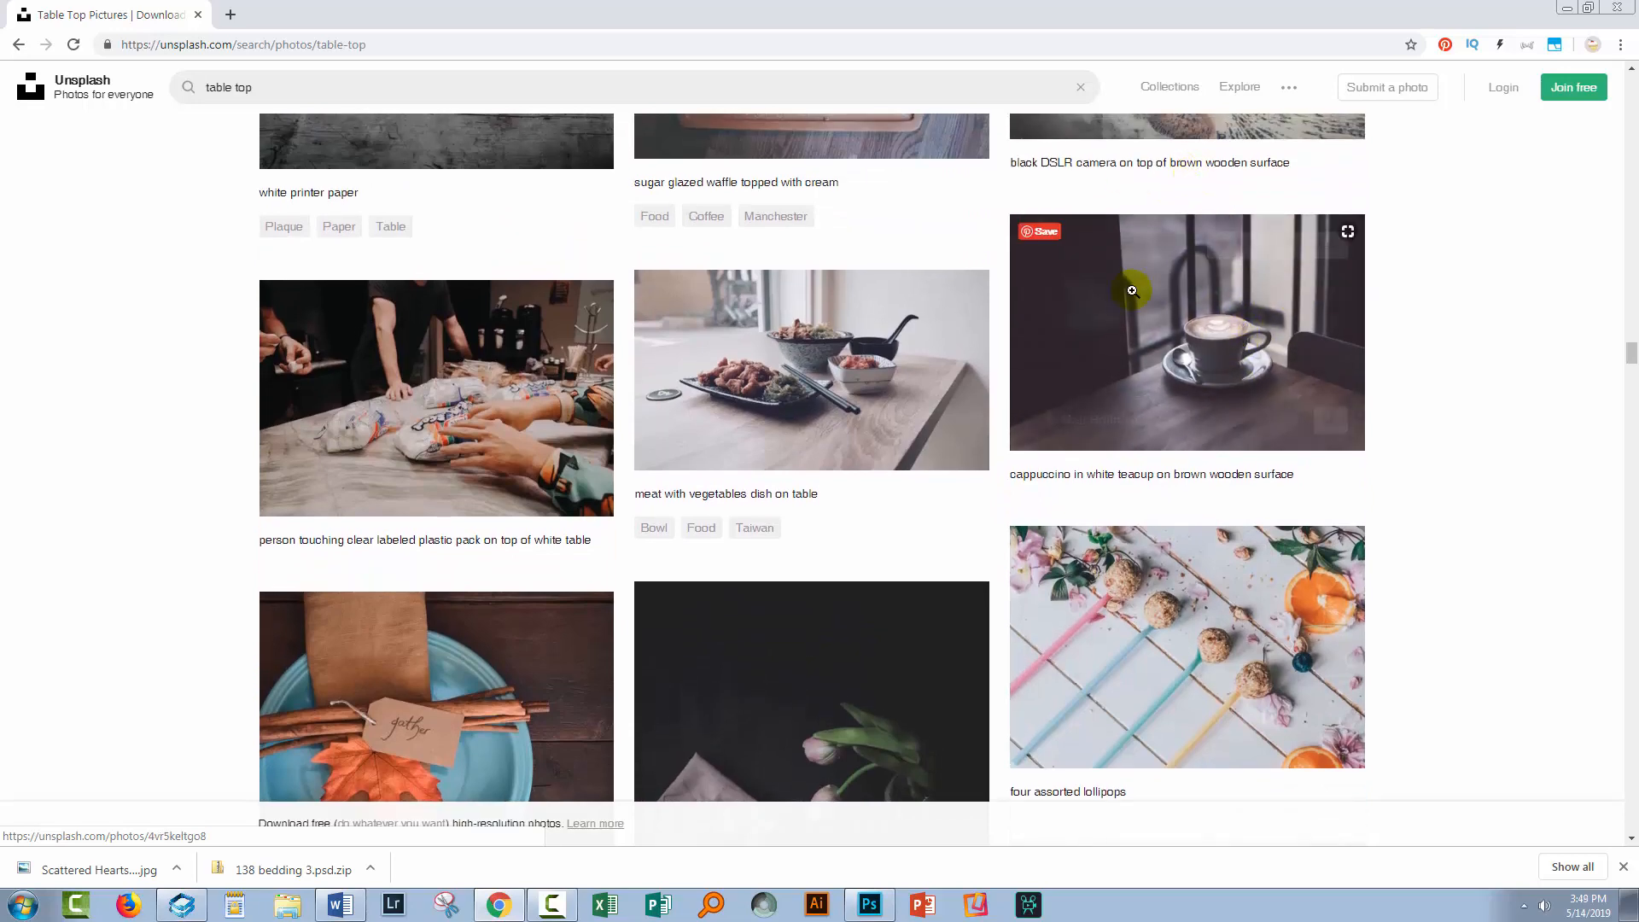
scroll(1051, 478, down, 8)
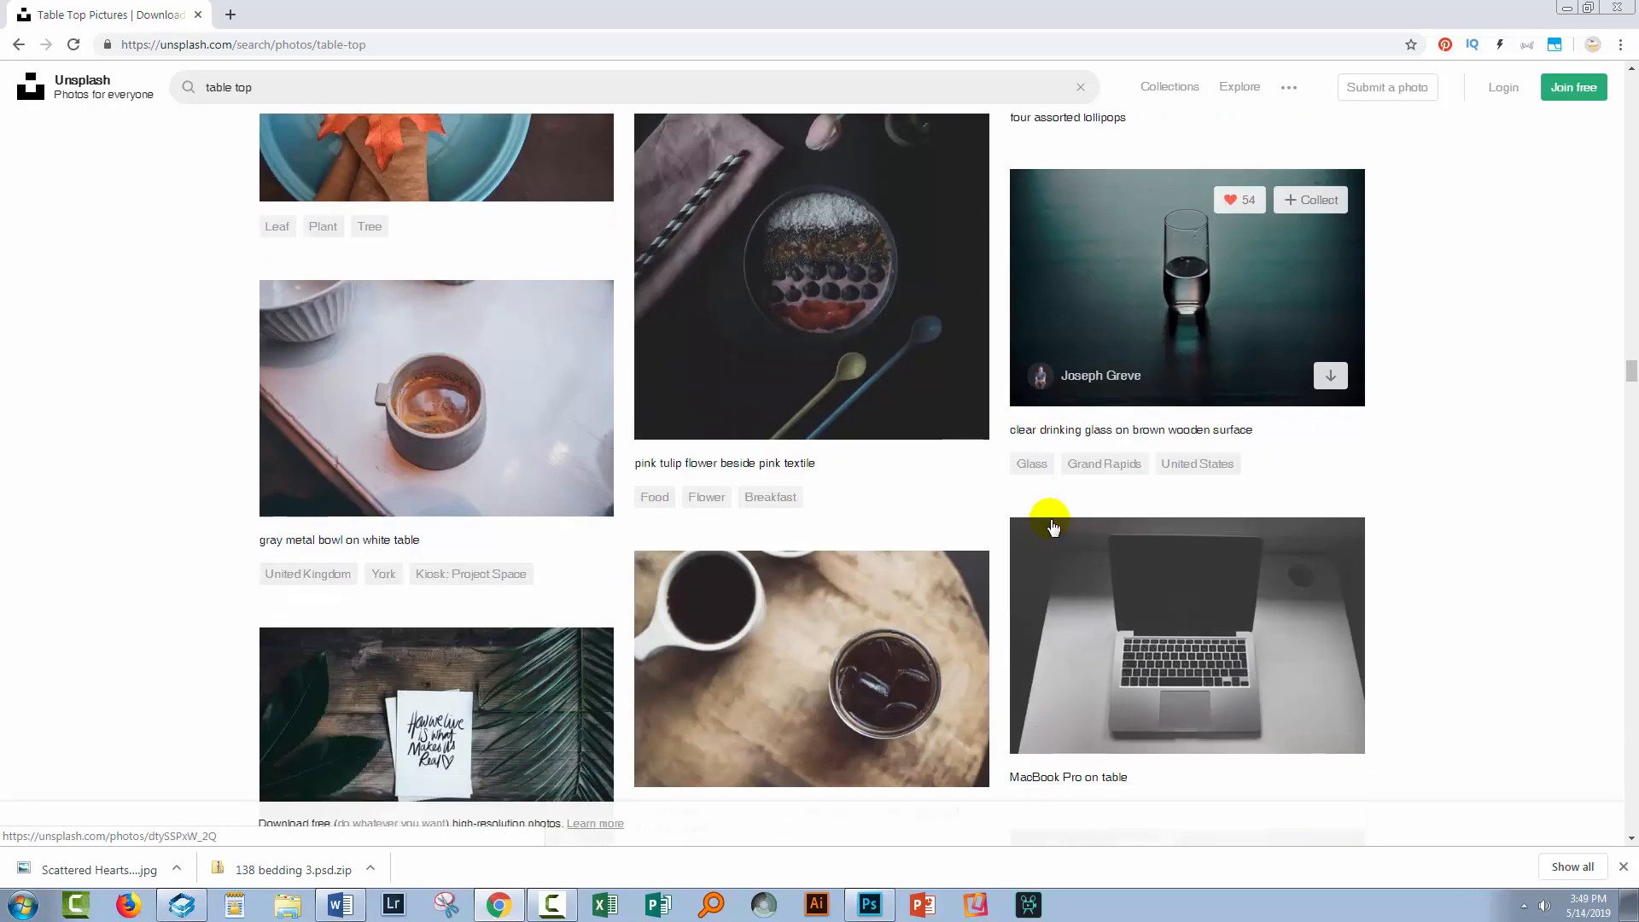
scroll(1049, 528, down, 9)
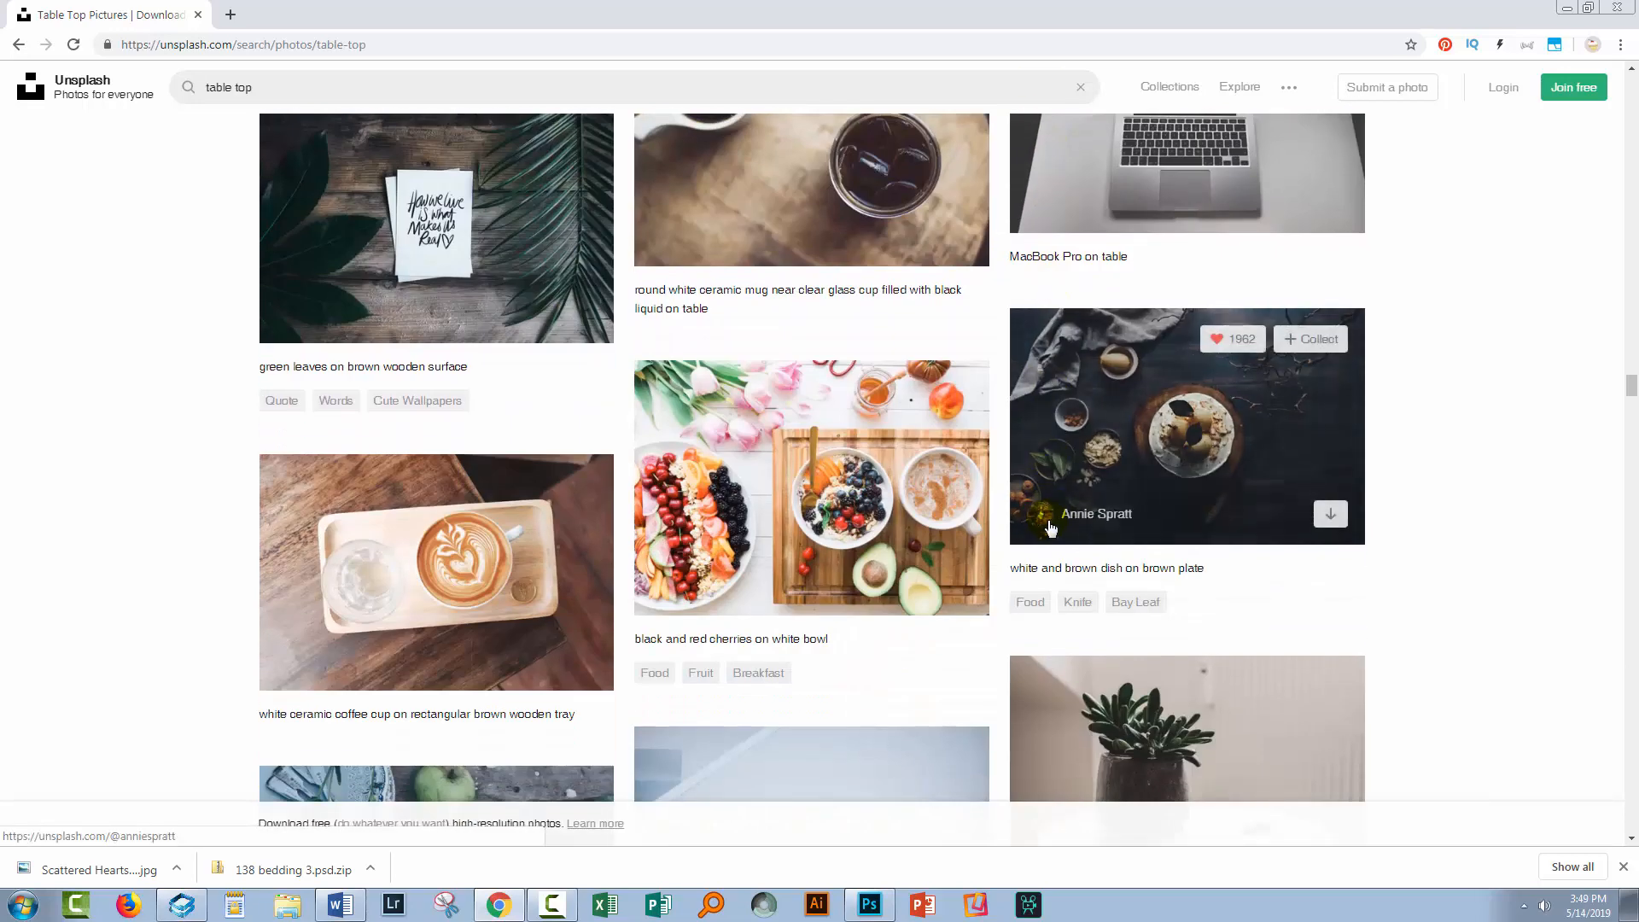
scroll(1047, 523, down, 2)
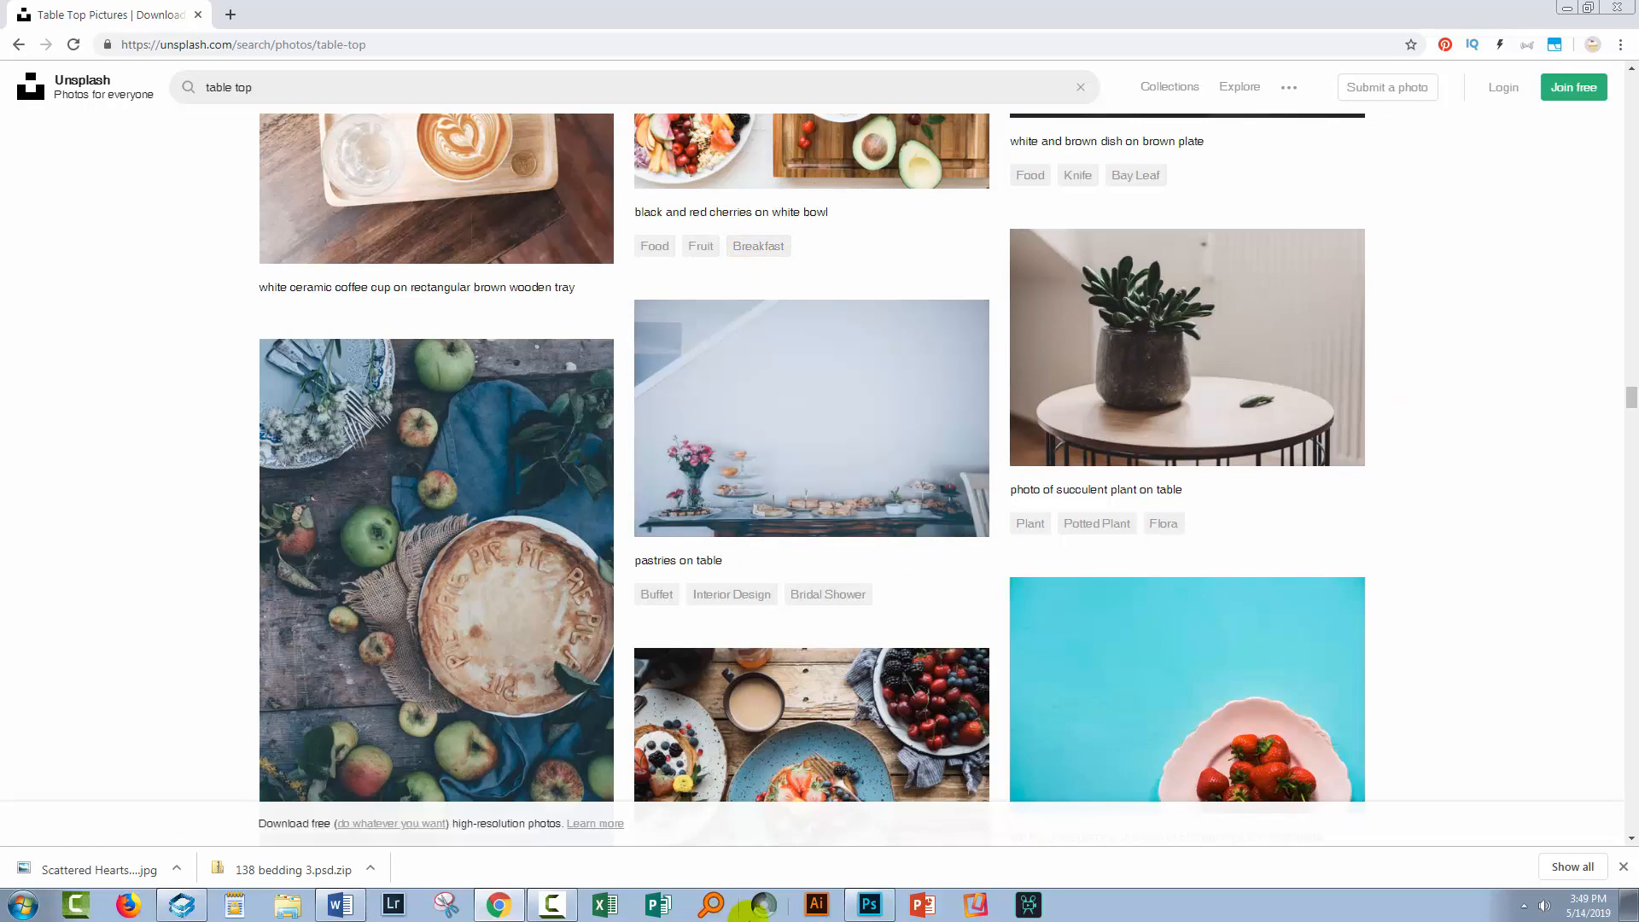
Back in Photoshop, open the annie-spratt table photo, lasso around the flower vase and remove it with a Content-Aware fill
click(864, 907)
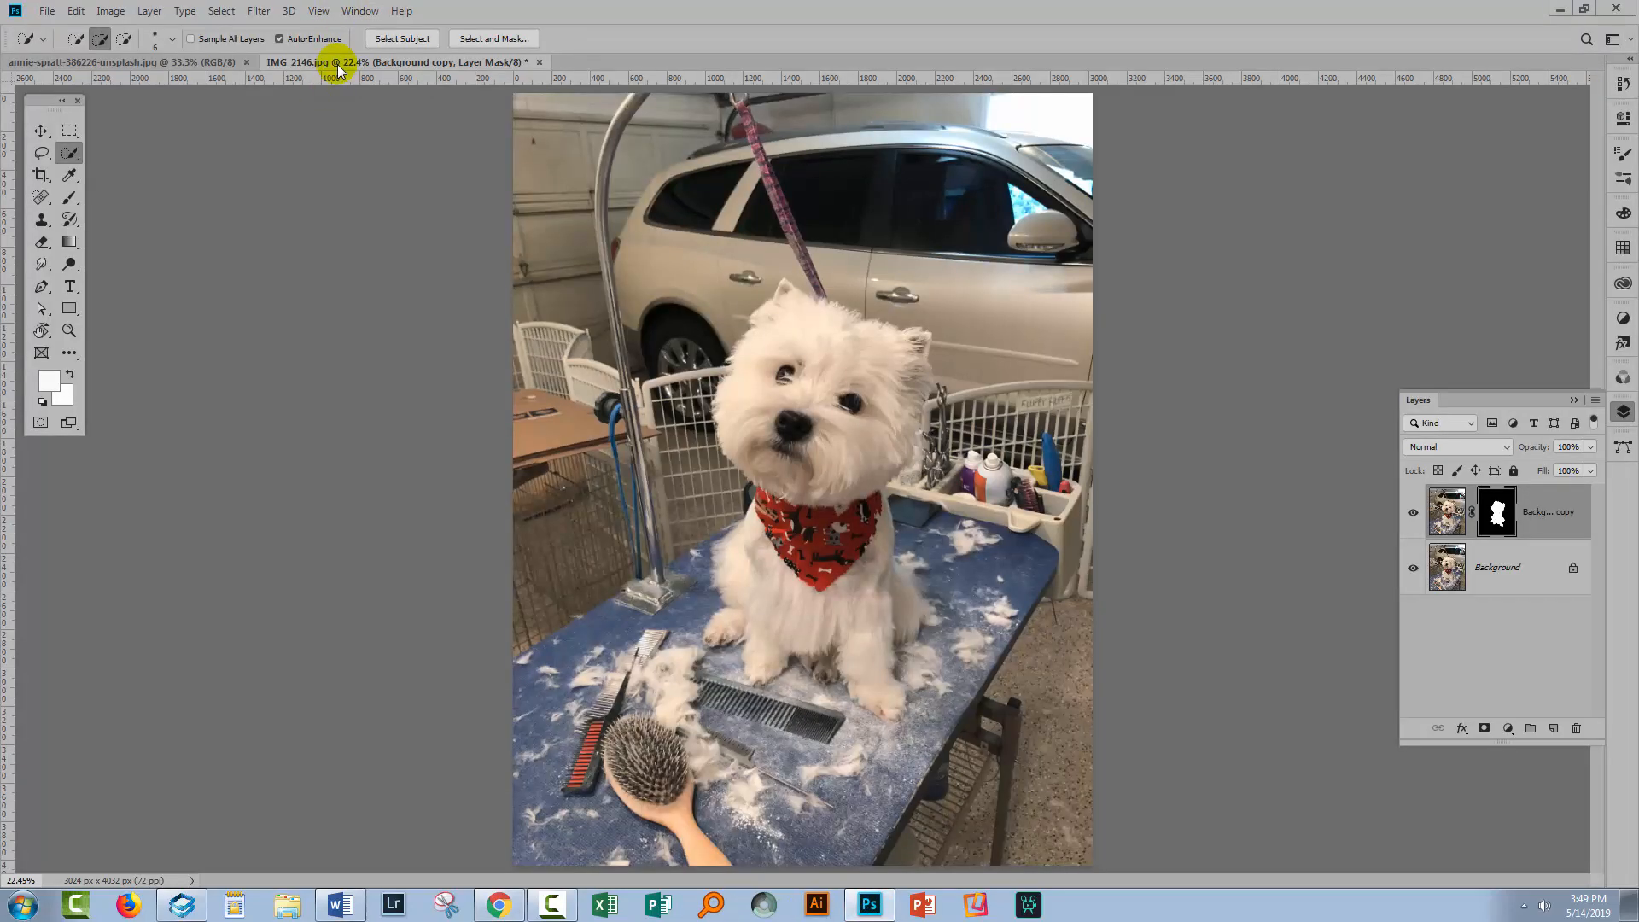
click(215, 72)
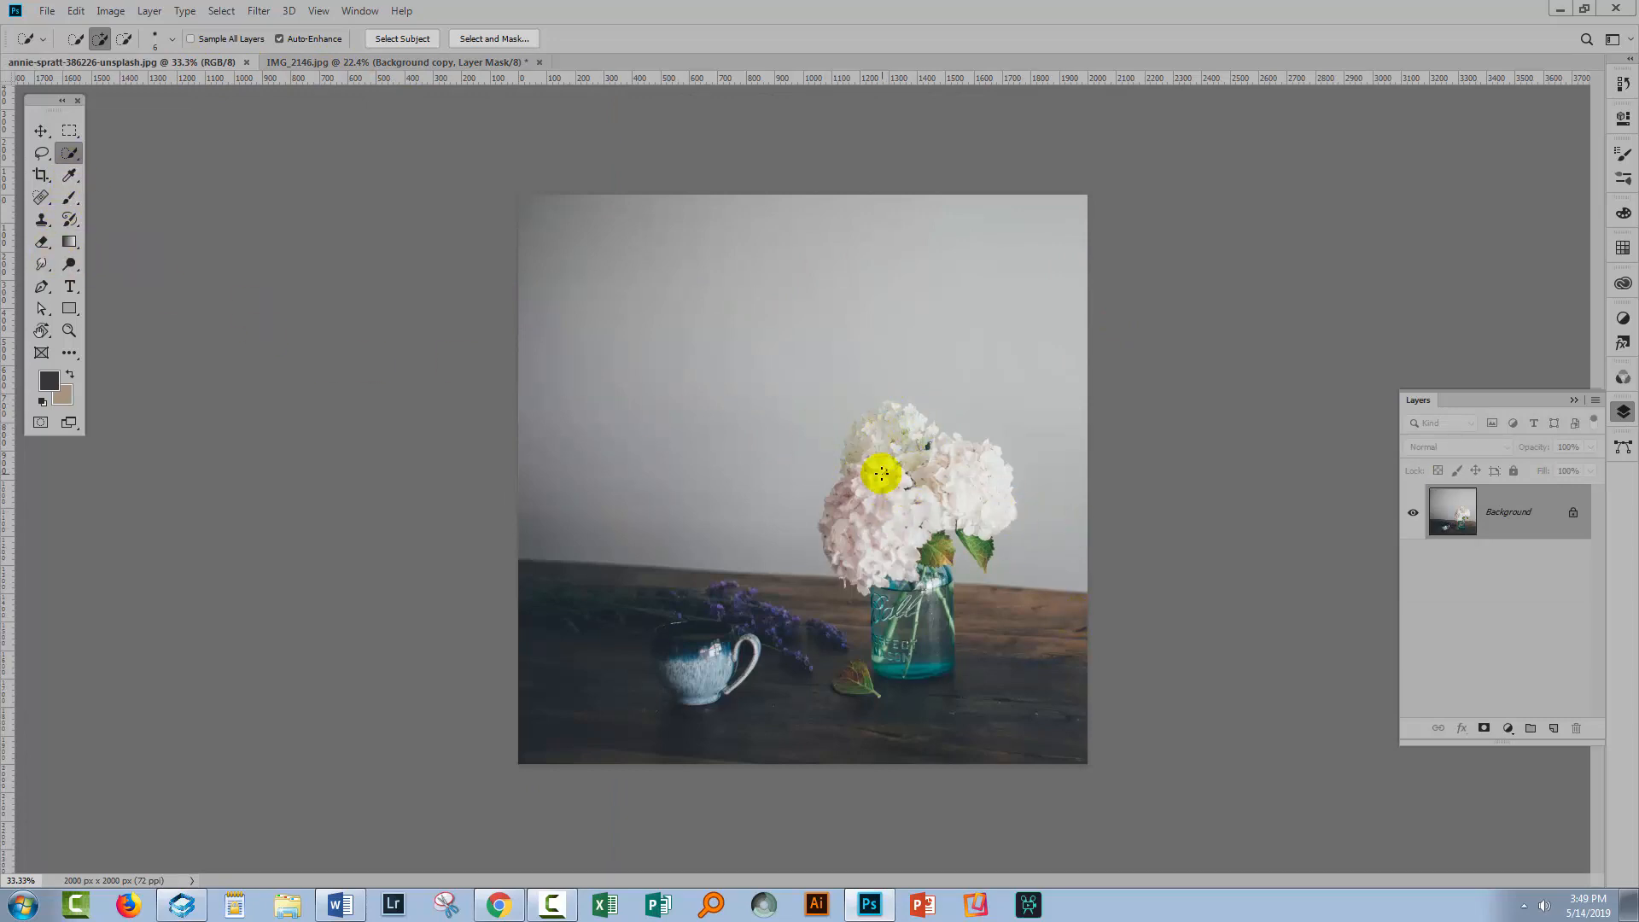
click(70, 160)
click(42, 153)
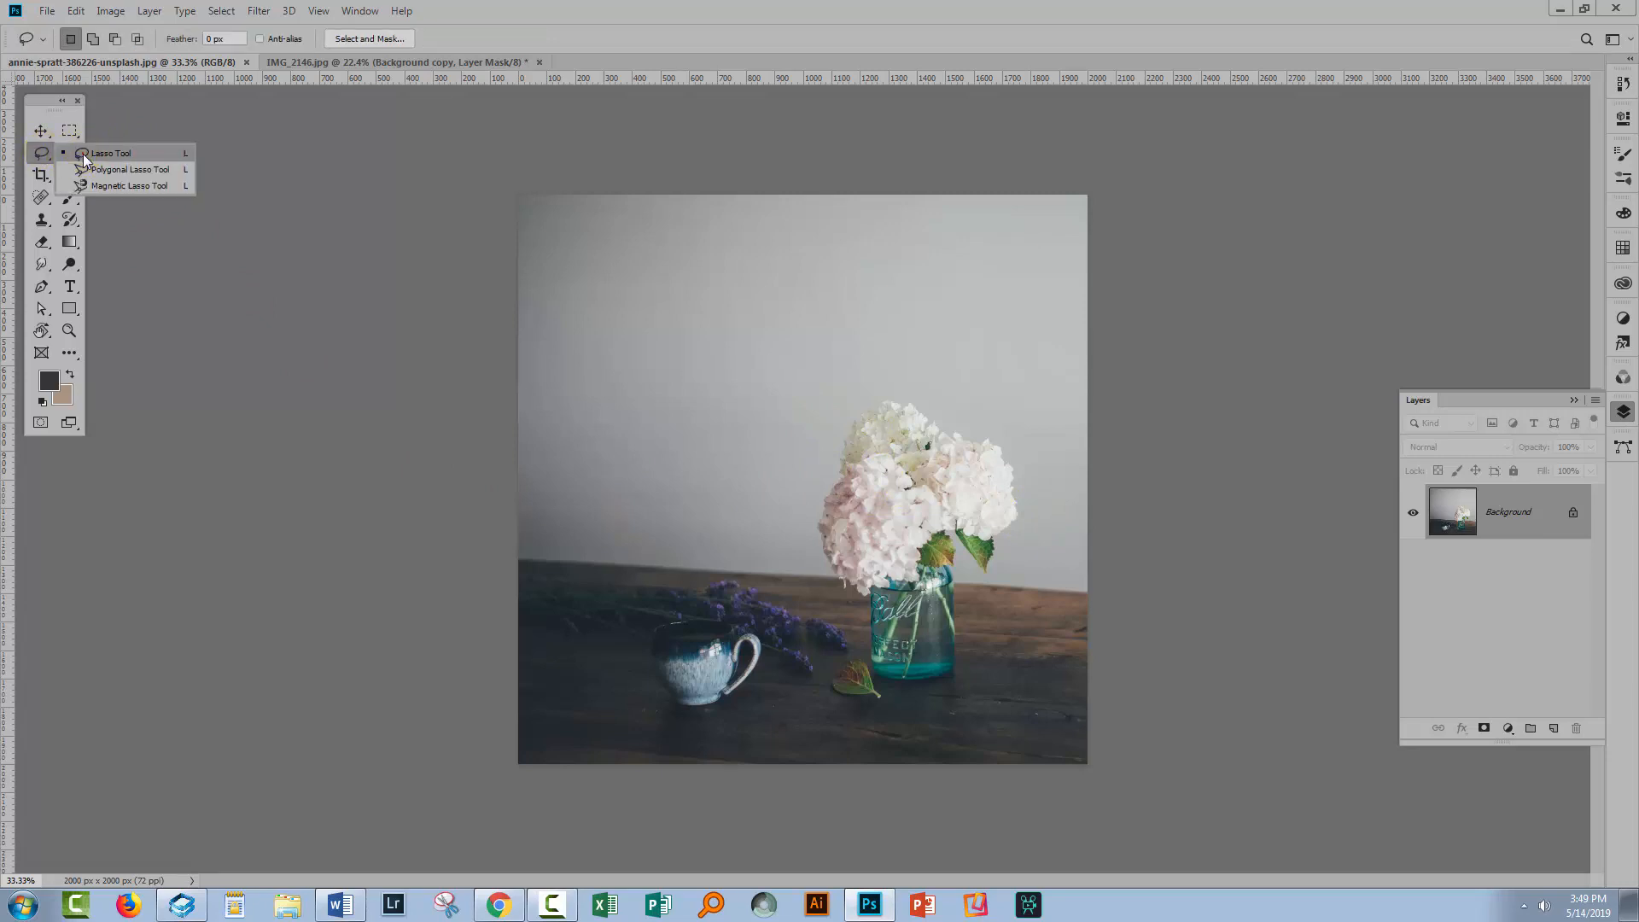
mouse_move(872, 390)
mouse_down()
mouse_move(824, 432)
mouse_move(800, 515)
mouse_up()
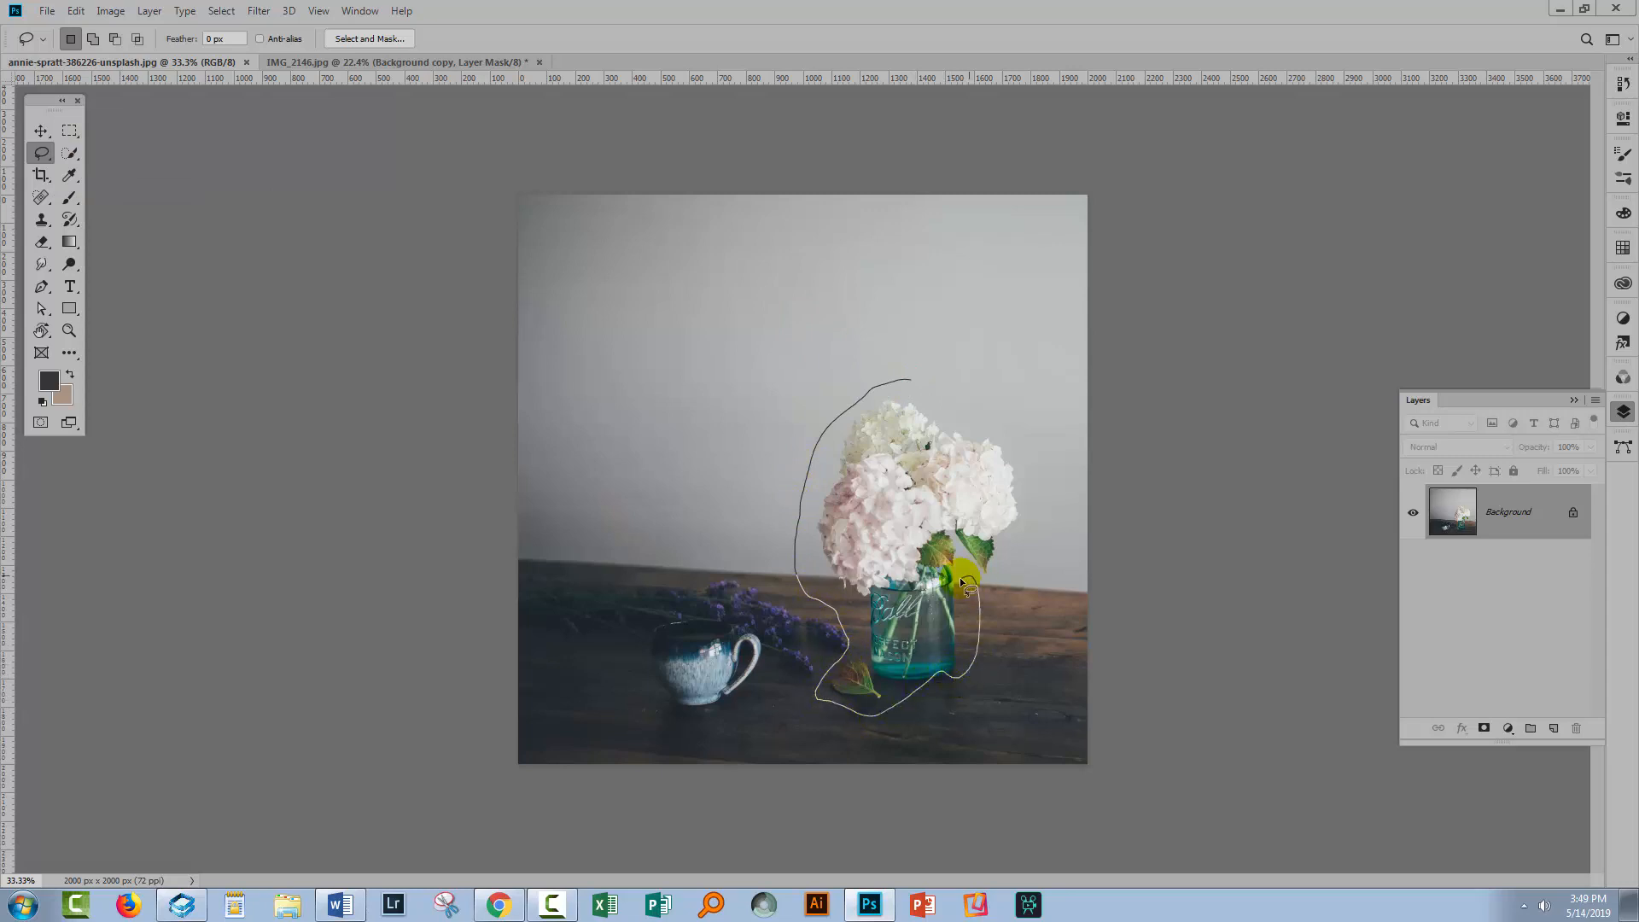
mouse_move(1014, 543)
mouse_down()
mouse_move(1026, 442)
mouse_move(974, 395)
mouse_move(883, 380)
mouse_up()
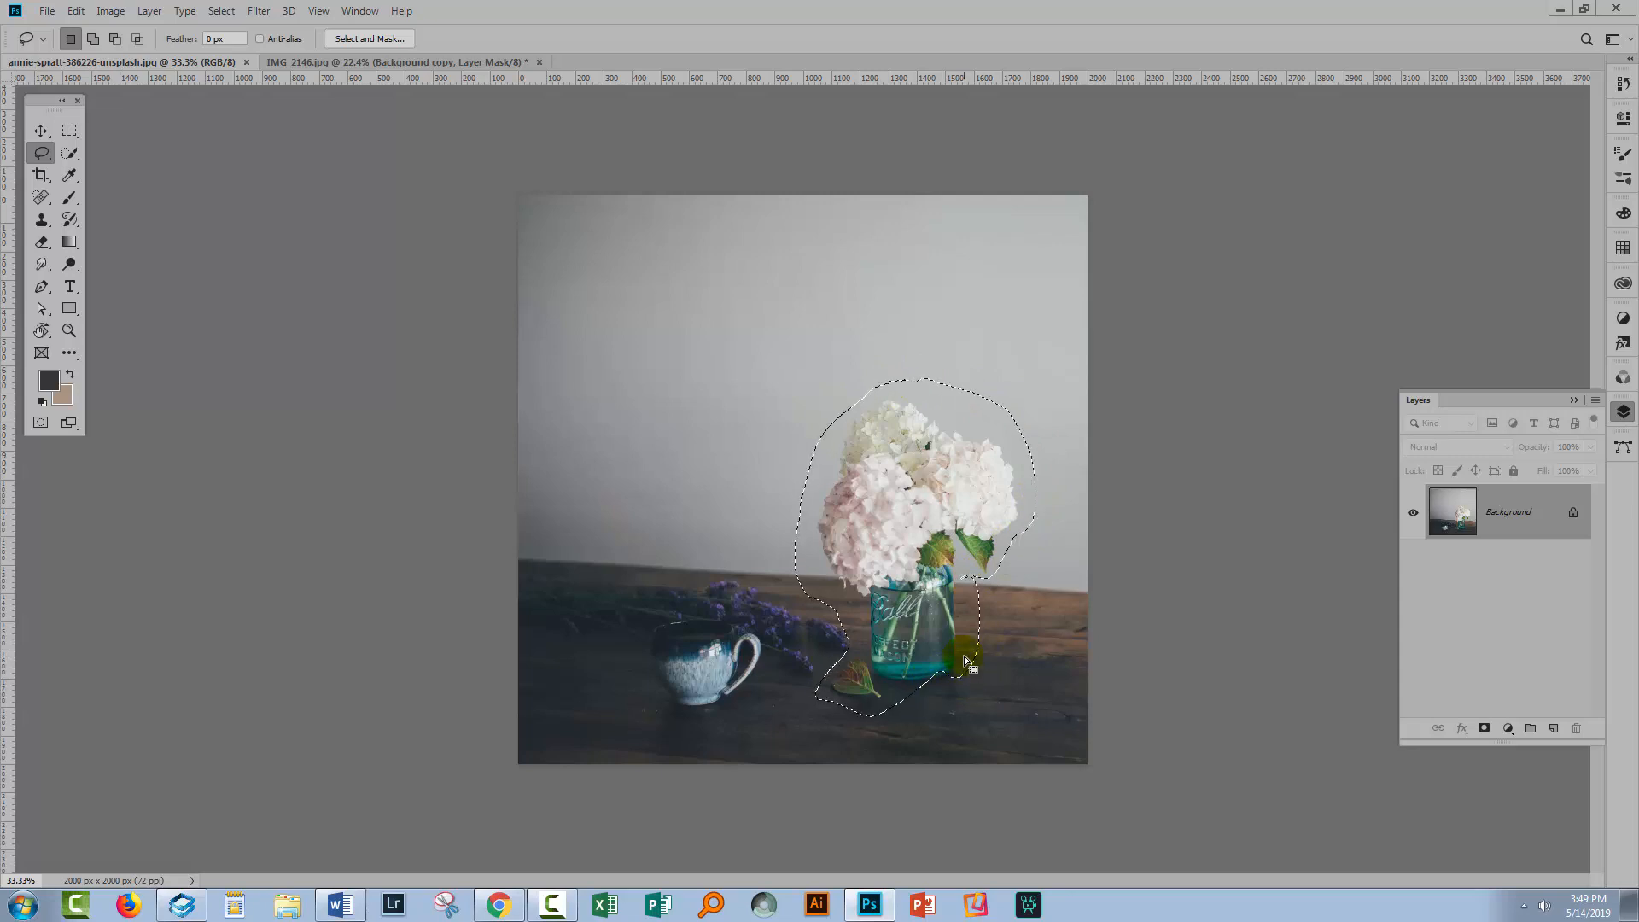
key(shift)
drag(896, 704, 879, 710)
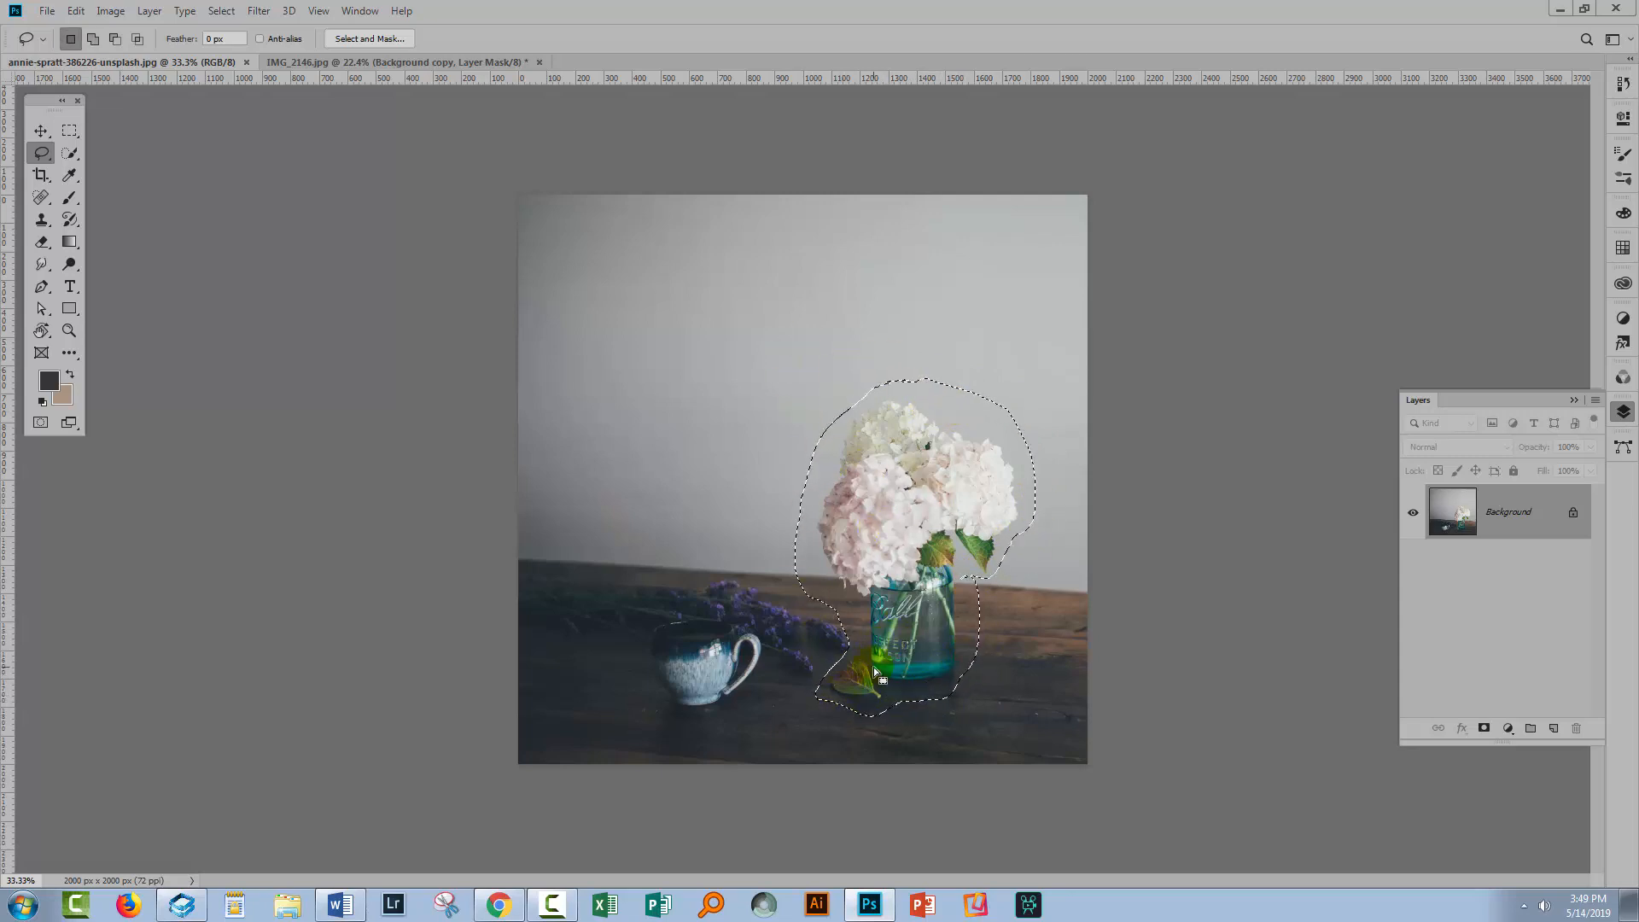
click(75, 11)
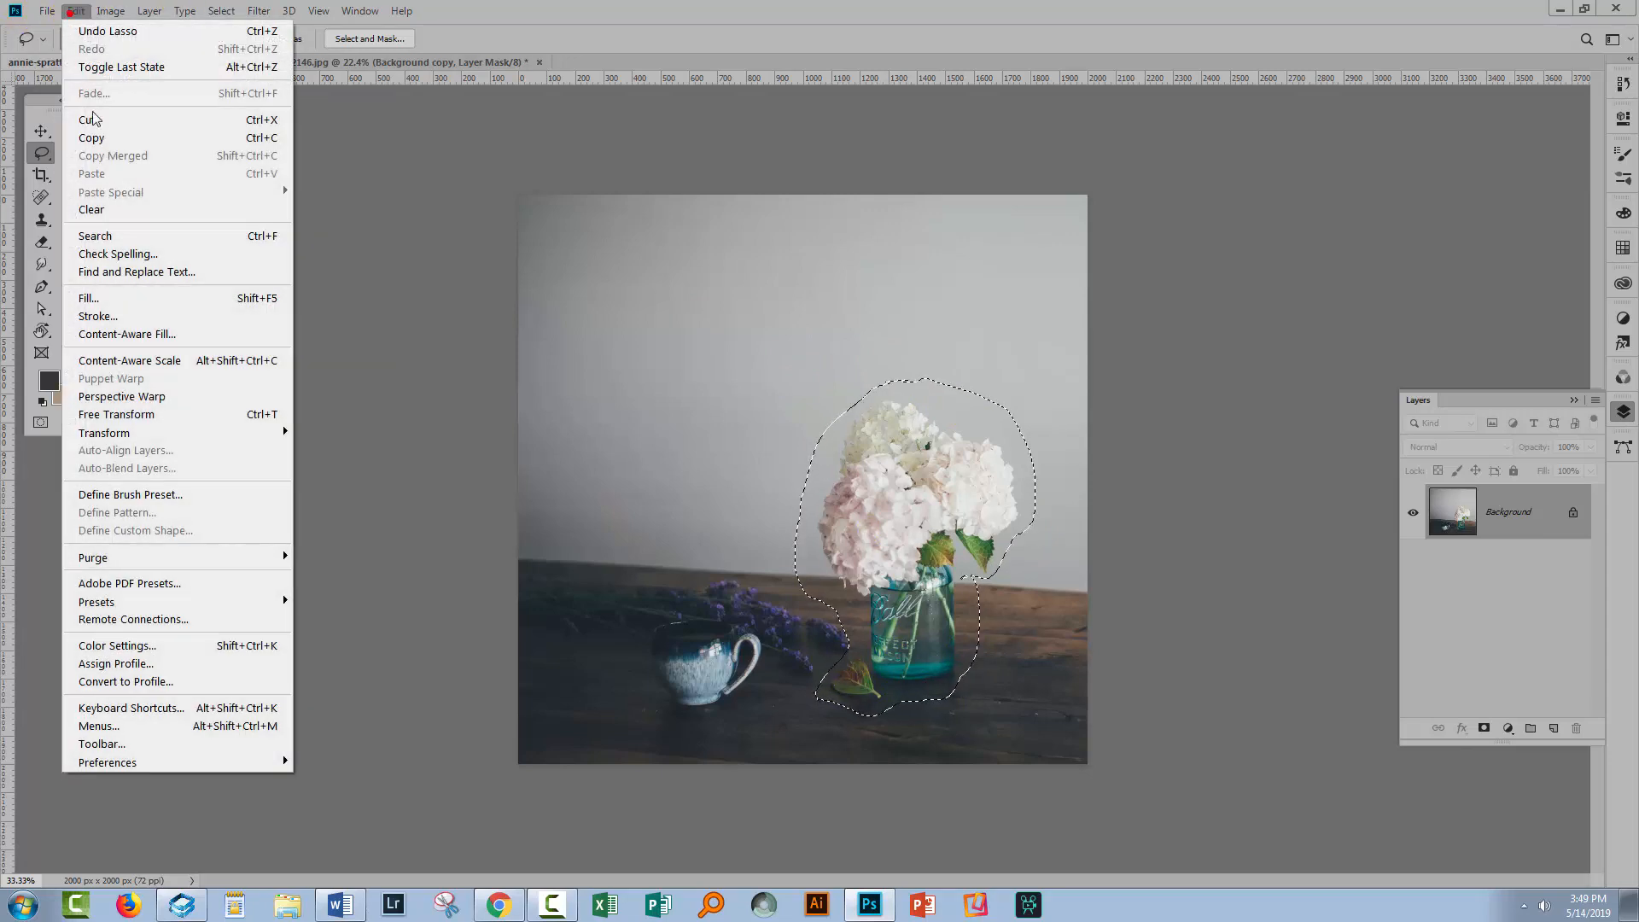
click(109, 303)
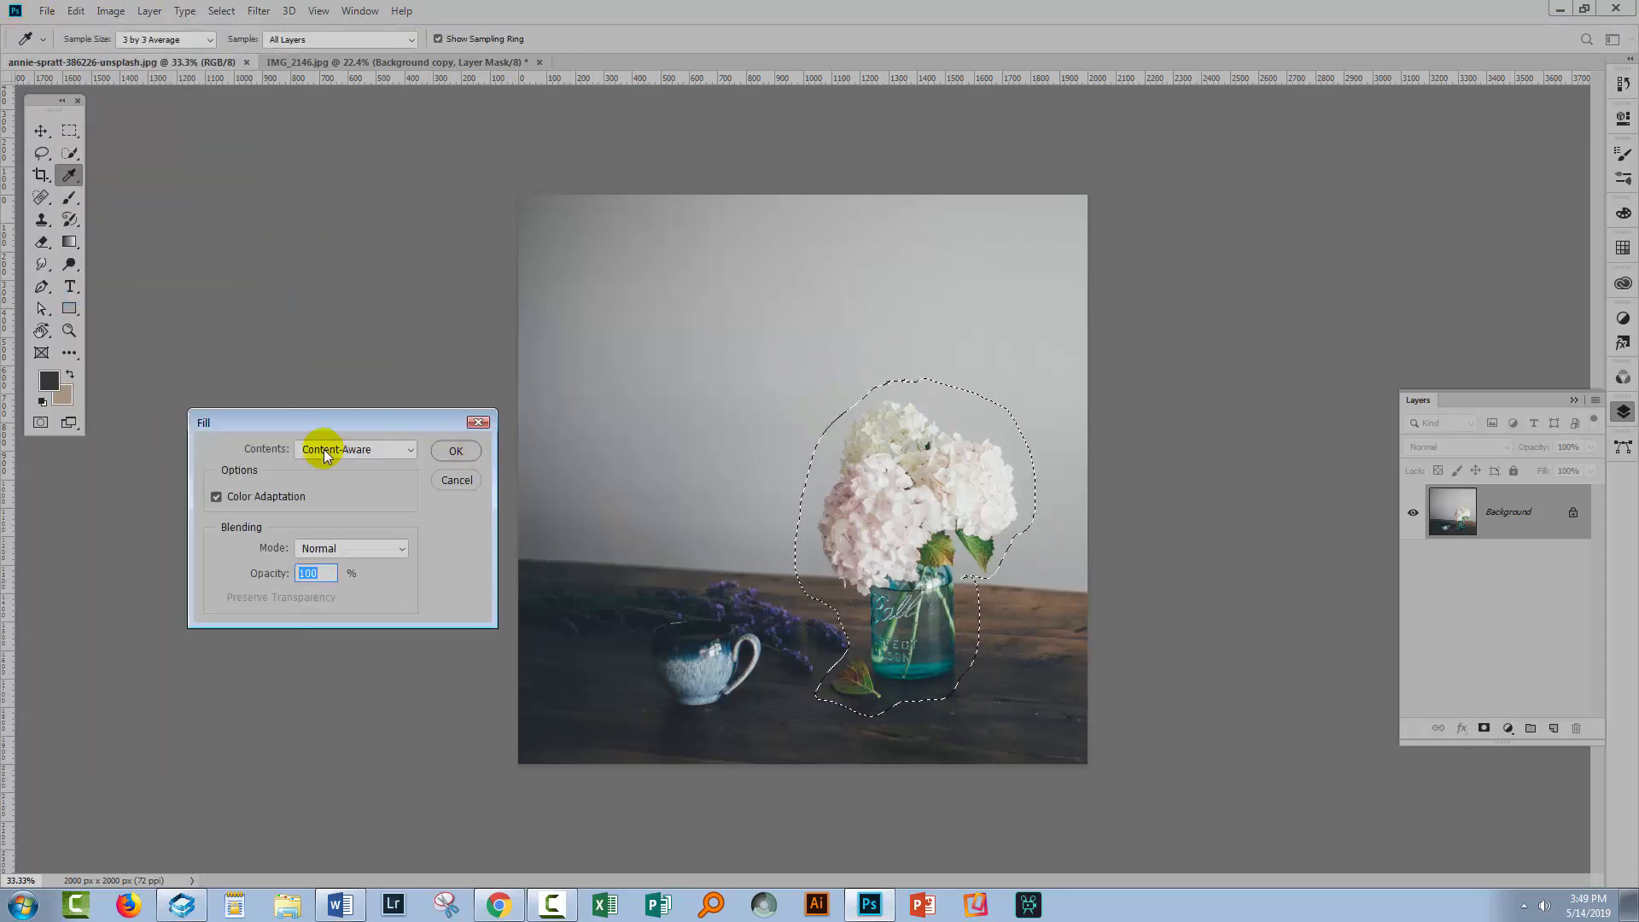
click(452, 454)
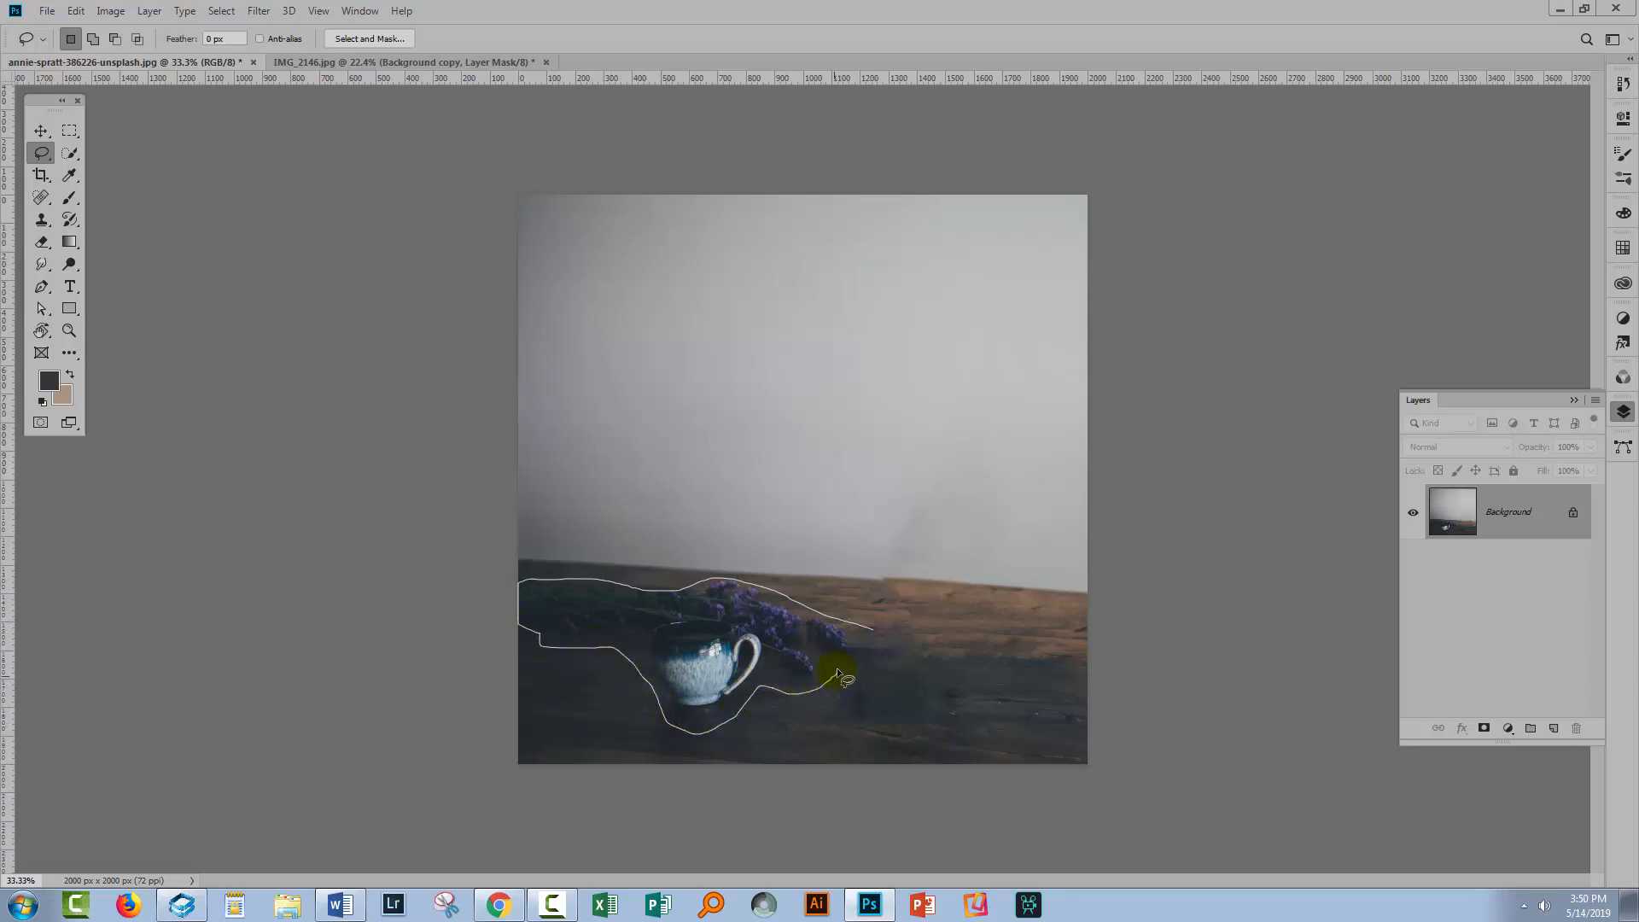
Lasso the cup and lavender on the table and remove them with a Content-Aware fill
drag(868, 629, 875, 633)
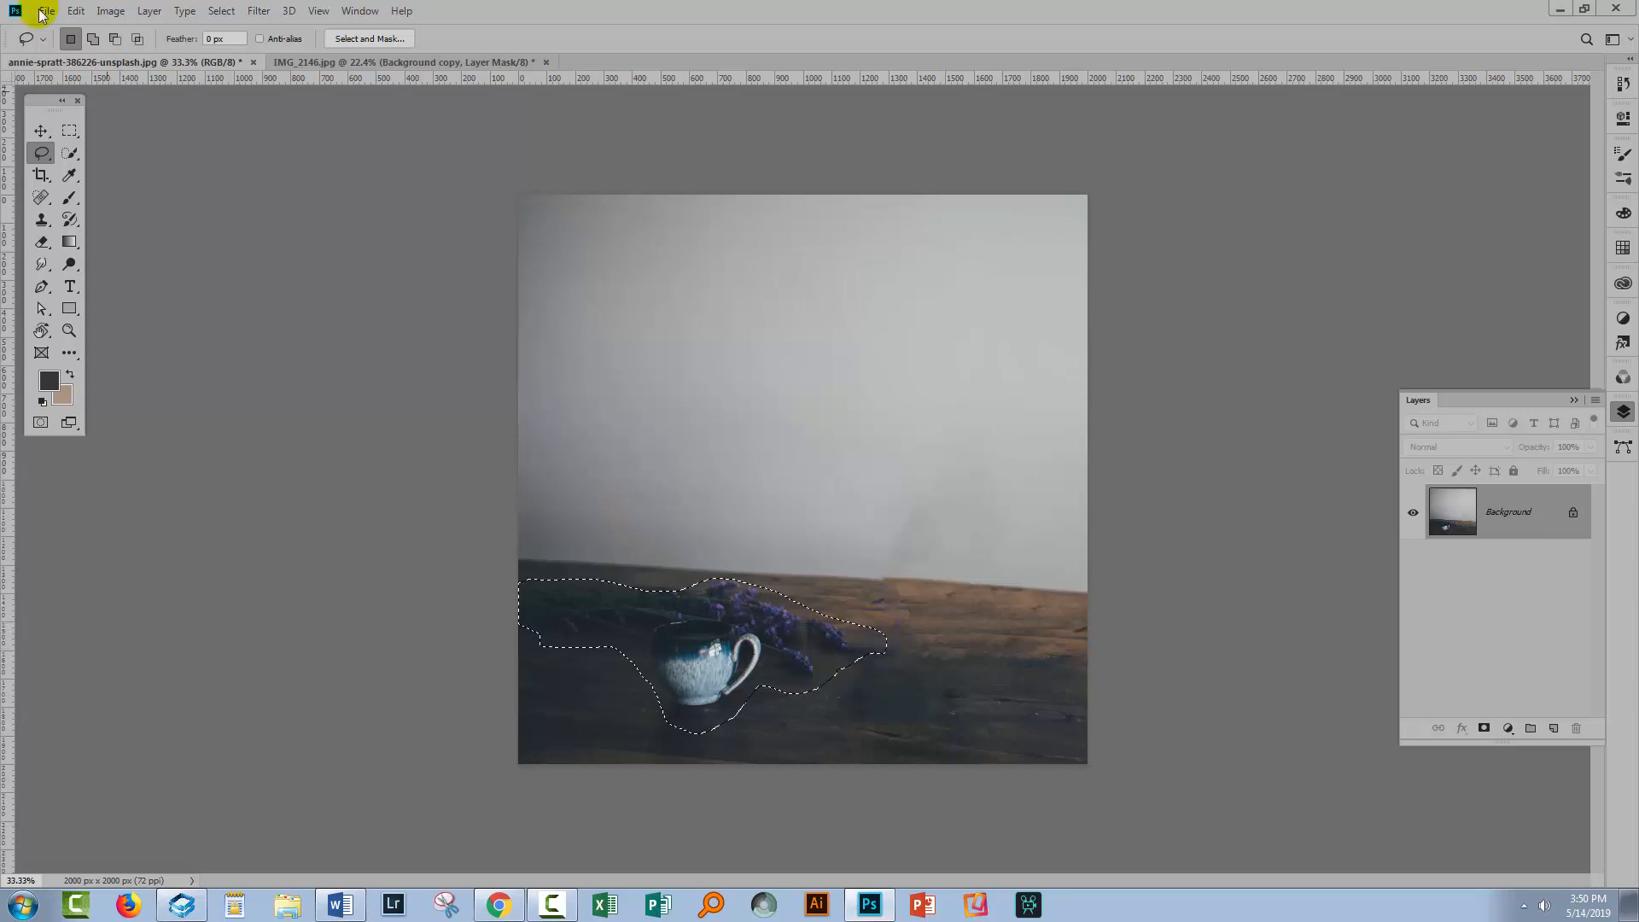
click(76, 10)
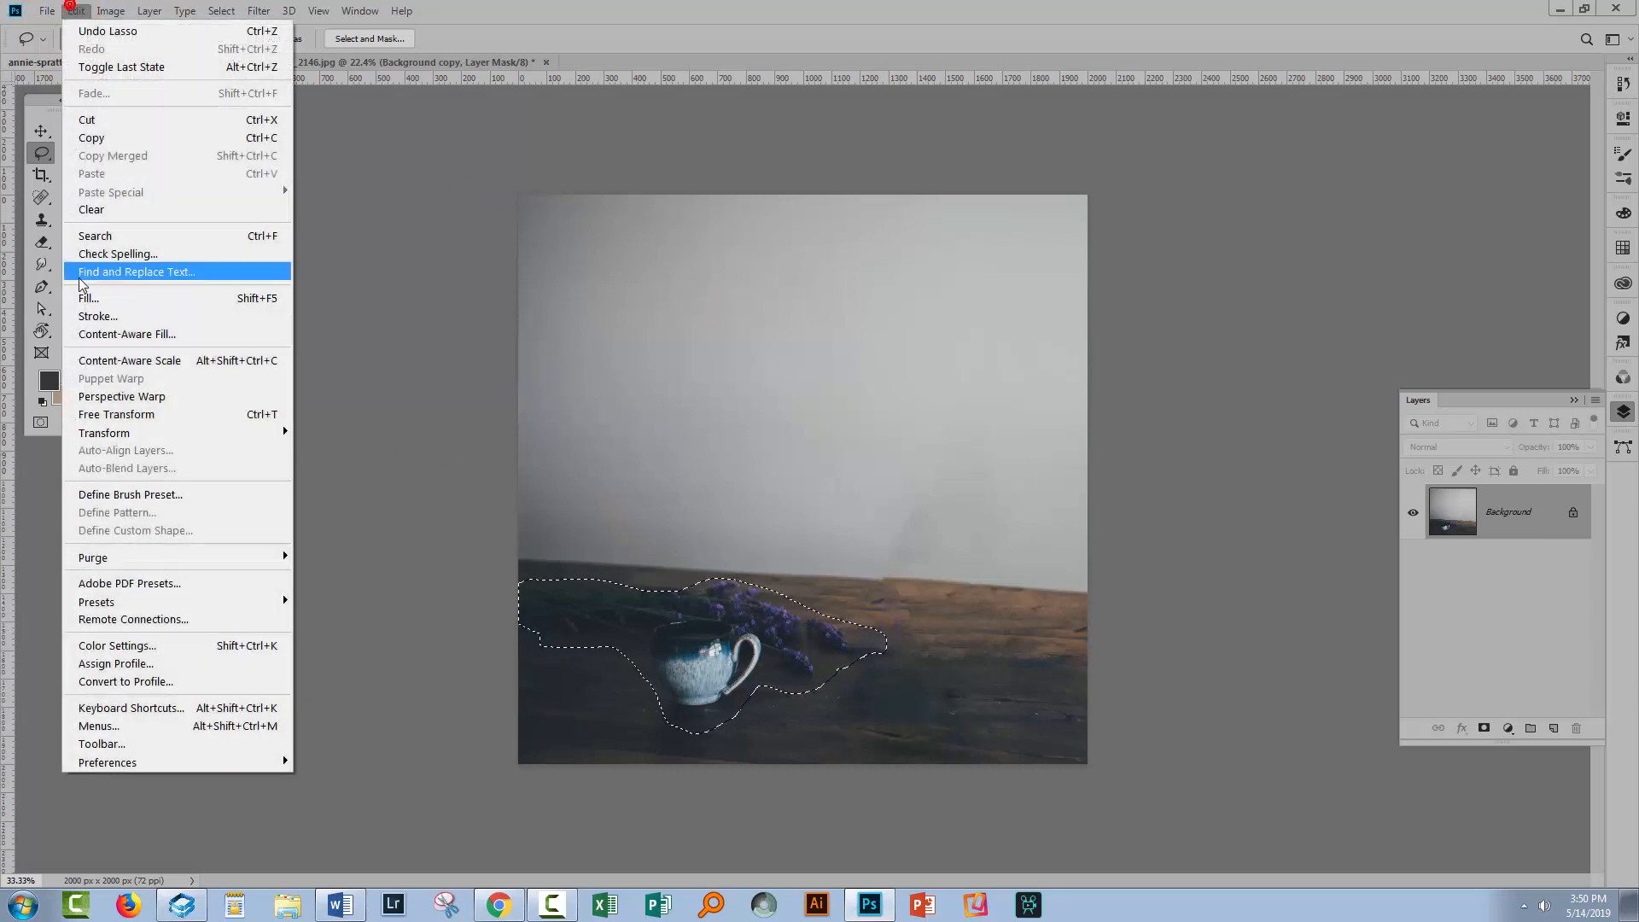
click(77, 301)
click(452, 460)
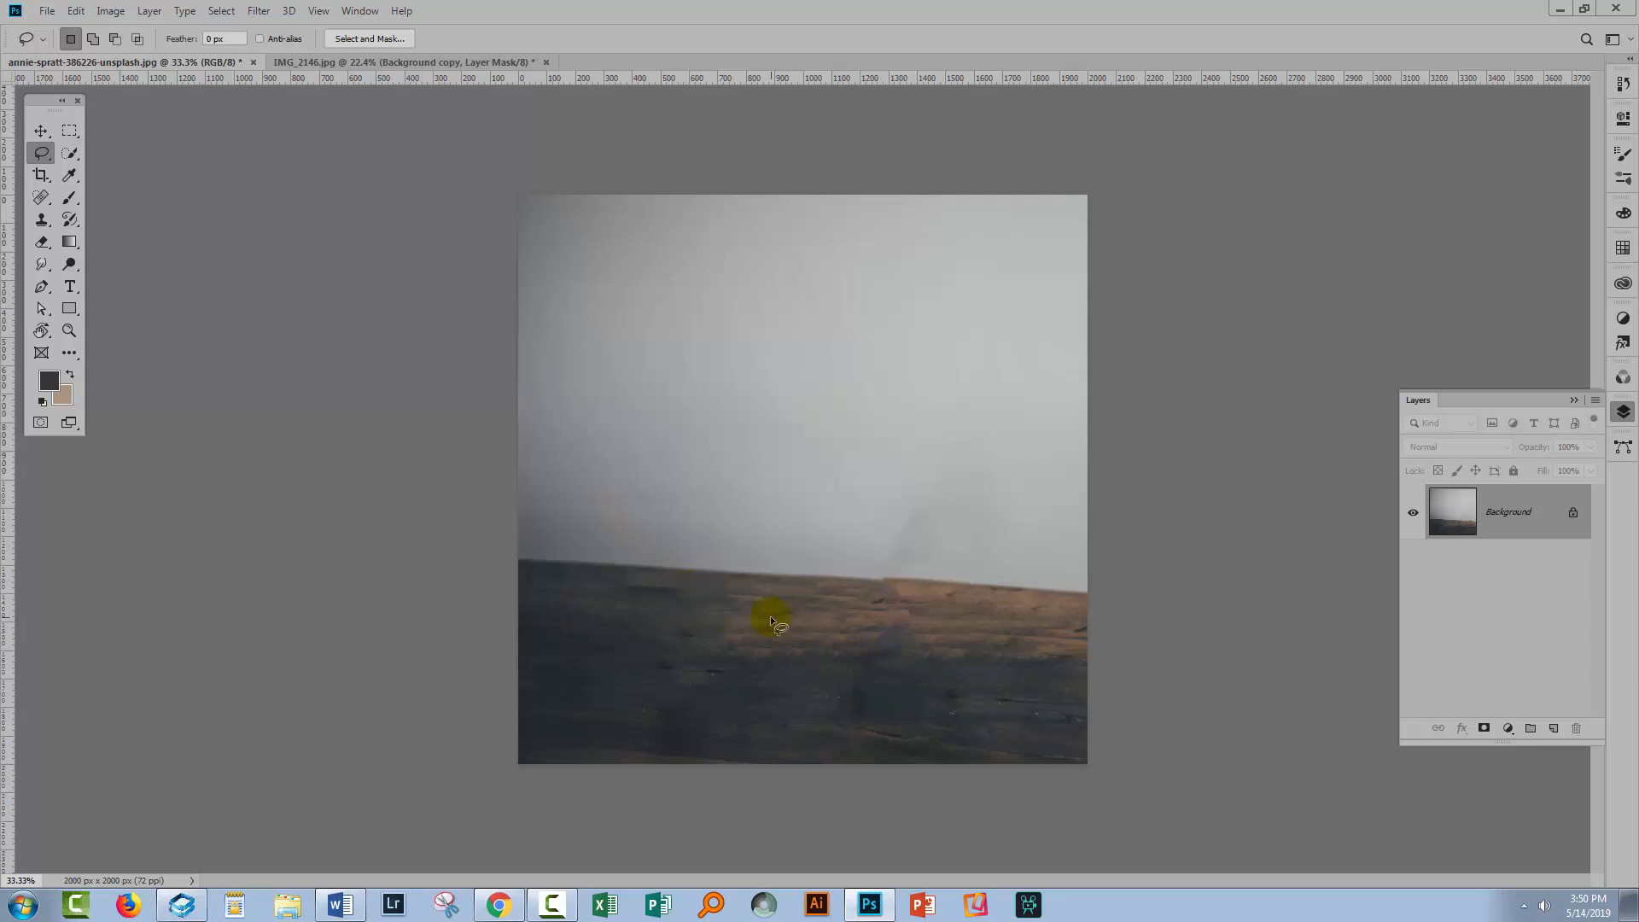
Zoom in and use the Patch tool to replace the dark smudge above the table edge with clean wall from nearby
key(z)
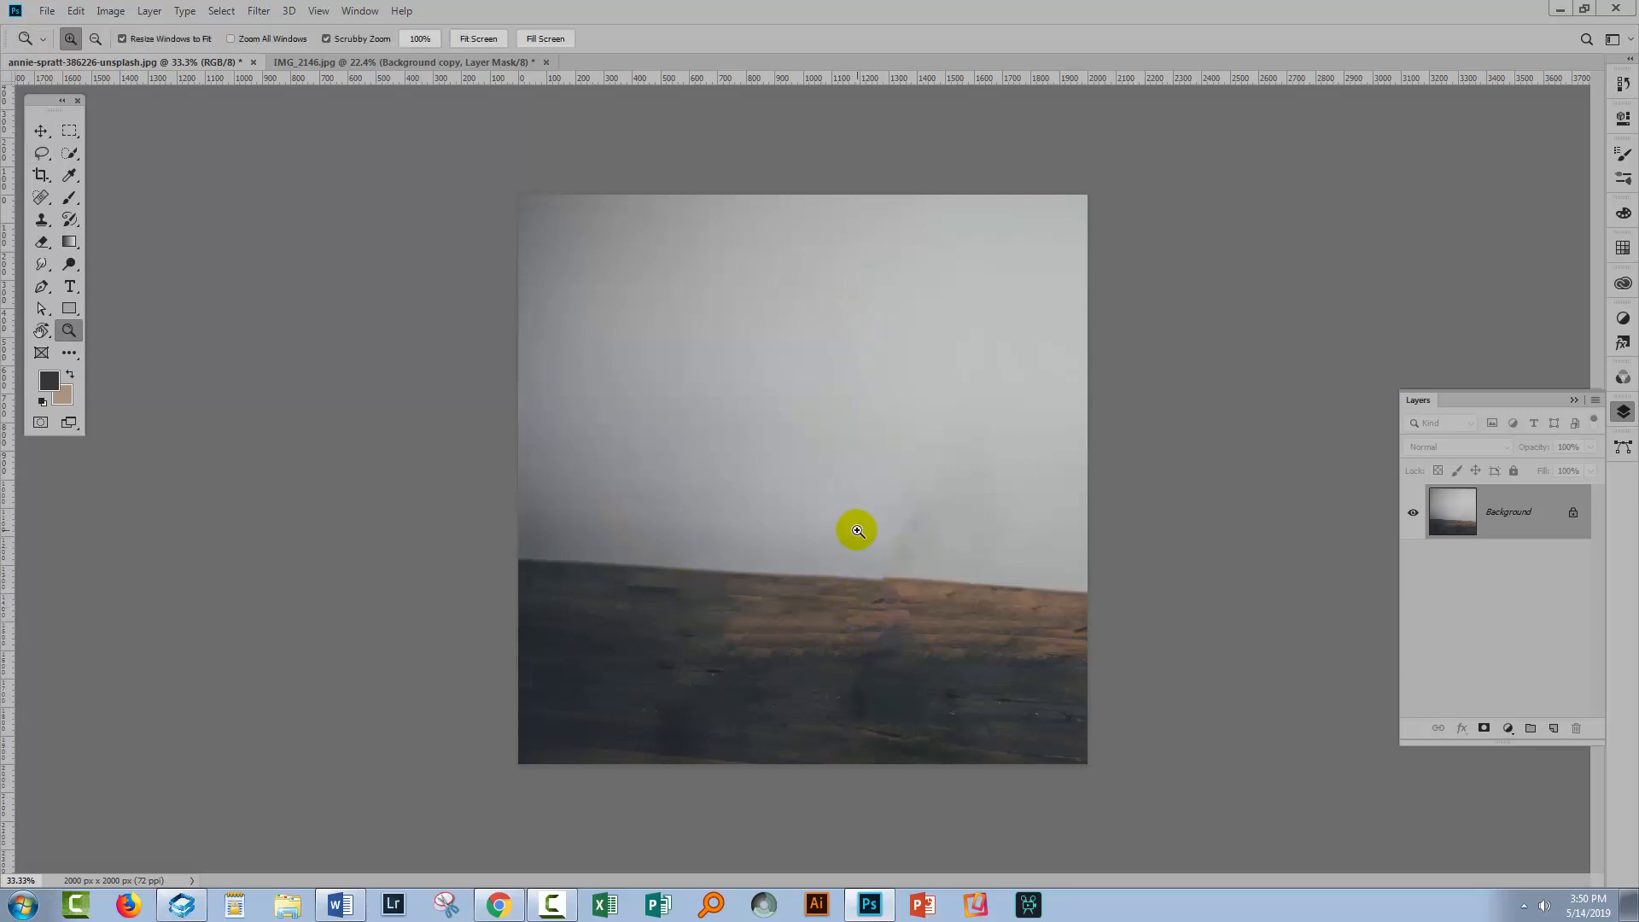
mouse_move(860, 535)
mouse_down()
mouse_move(897, 574)
mouse_move(951, 585)
mouse_move(885, 523)
mouse_move(863, 528)
mouse_up()
key(space)
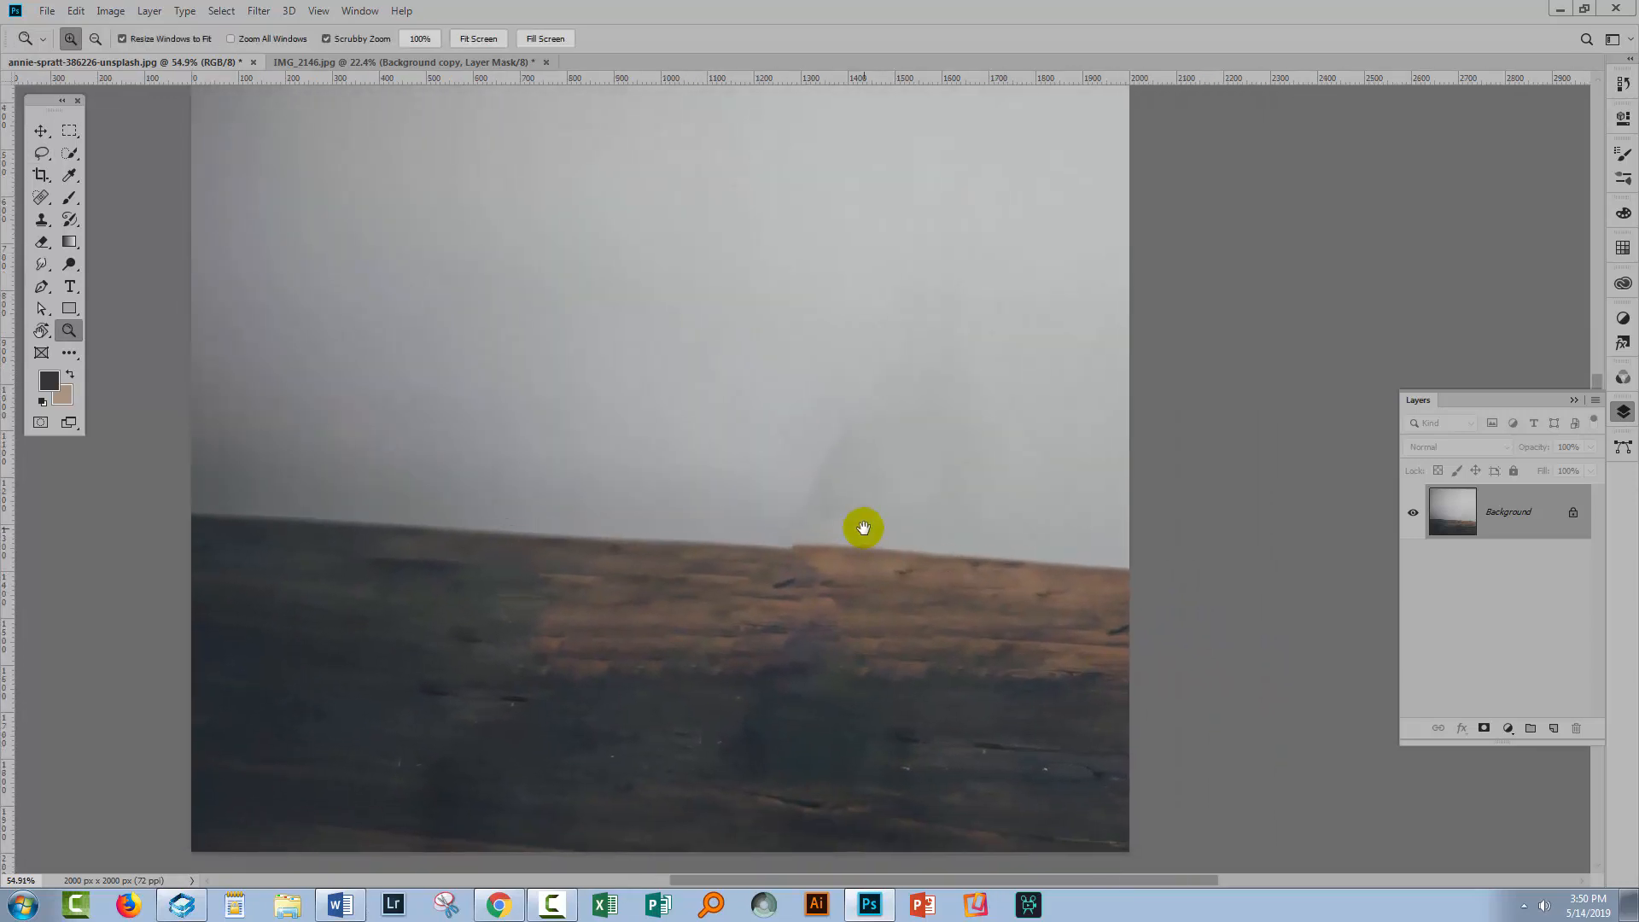
right_click(41, 205)
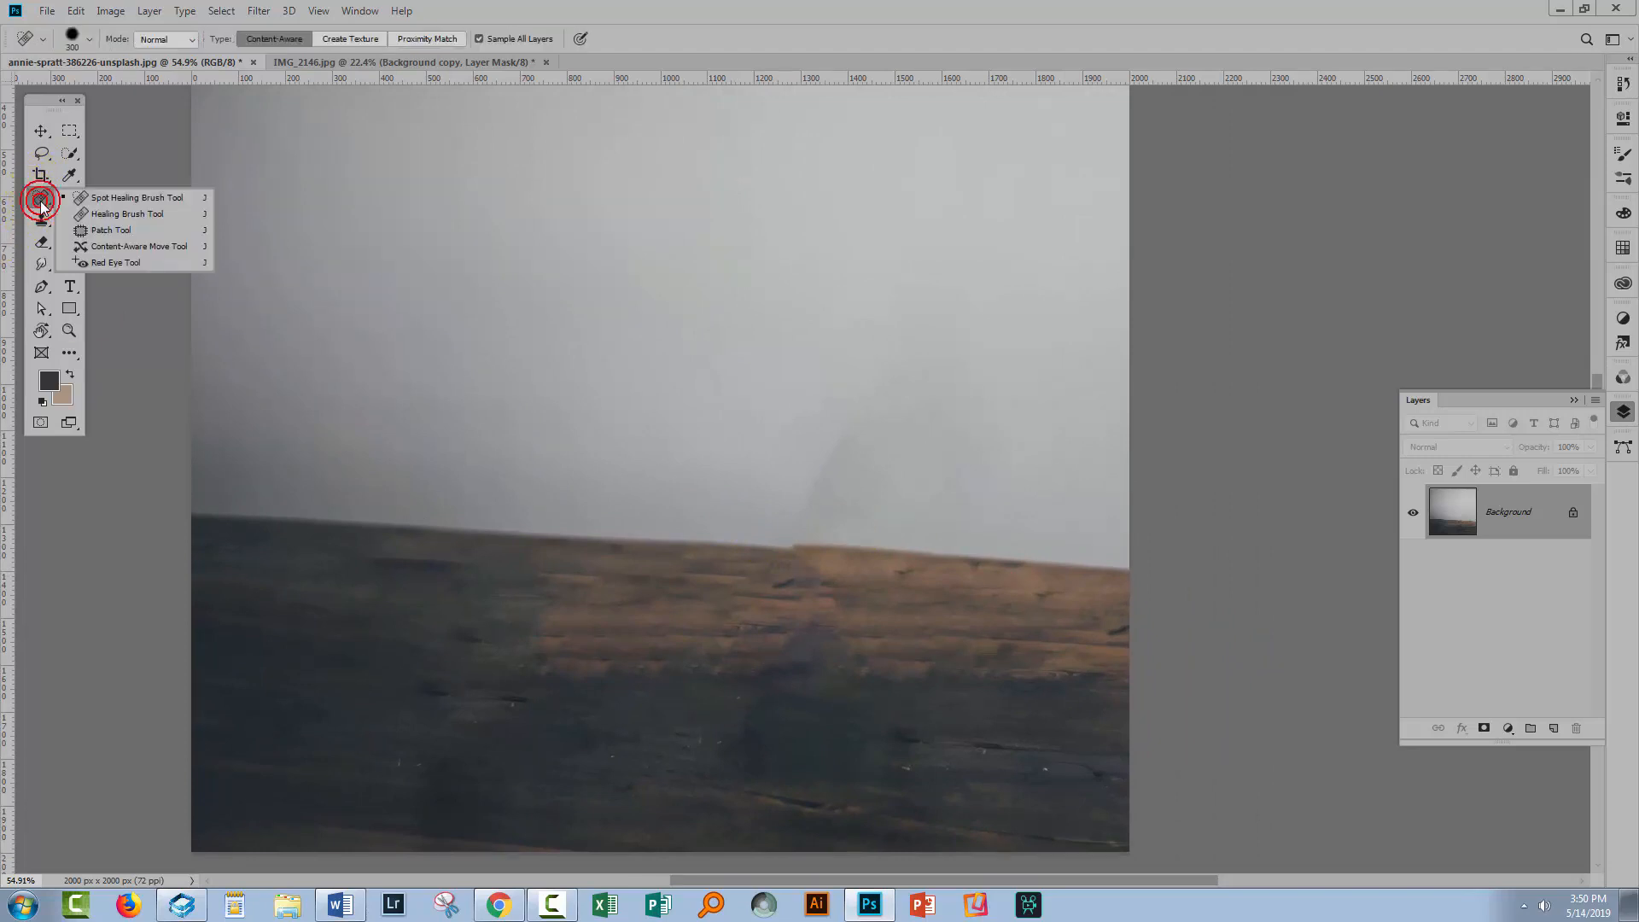
click(120, 231)
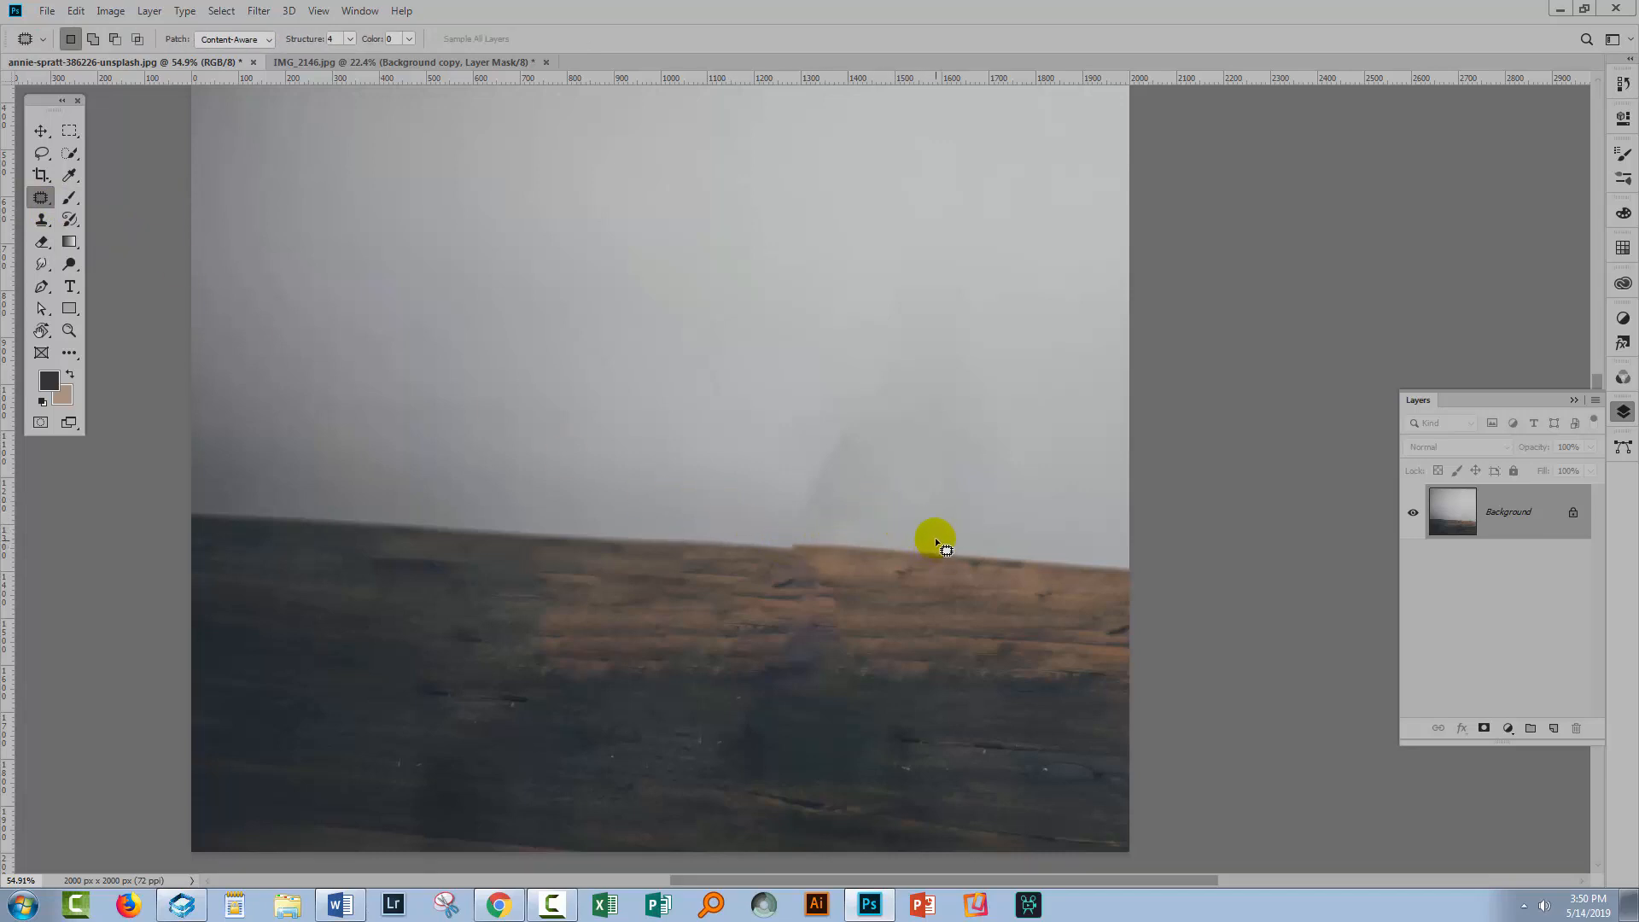
drag(831, 442, 716, 530)
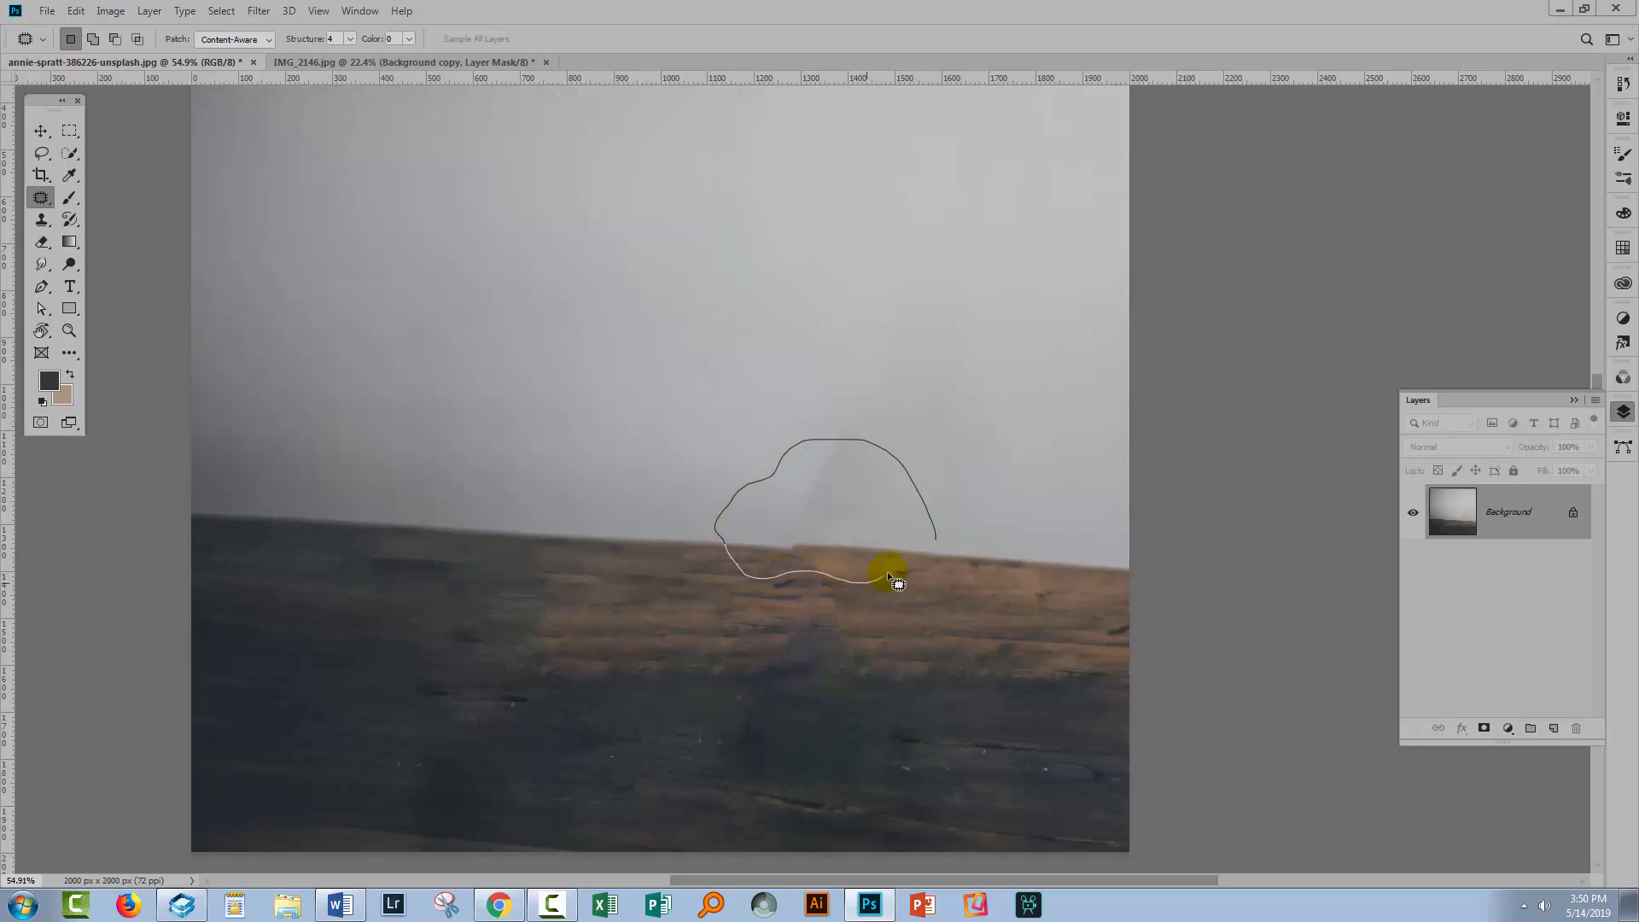
drag(928, 546, 934, 539)
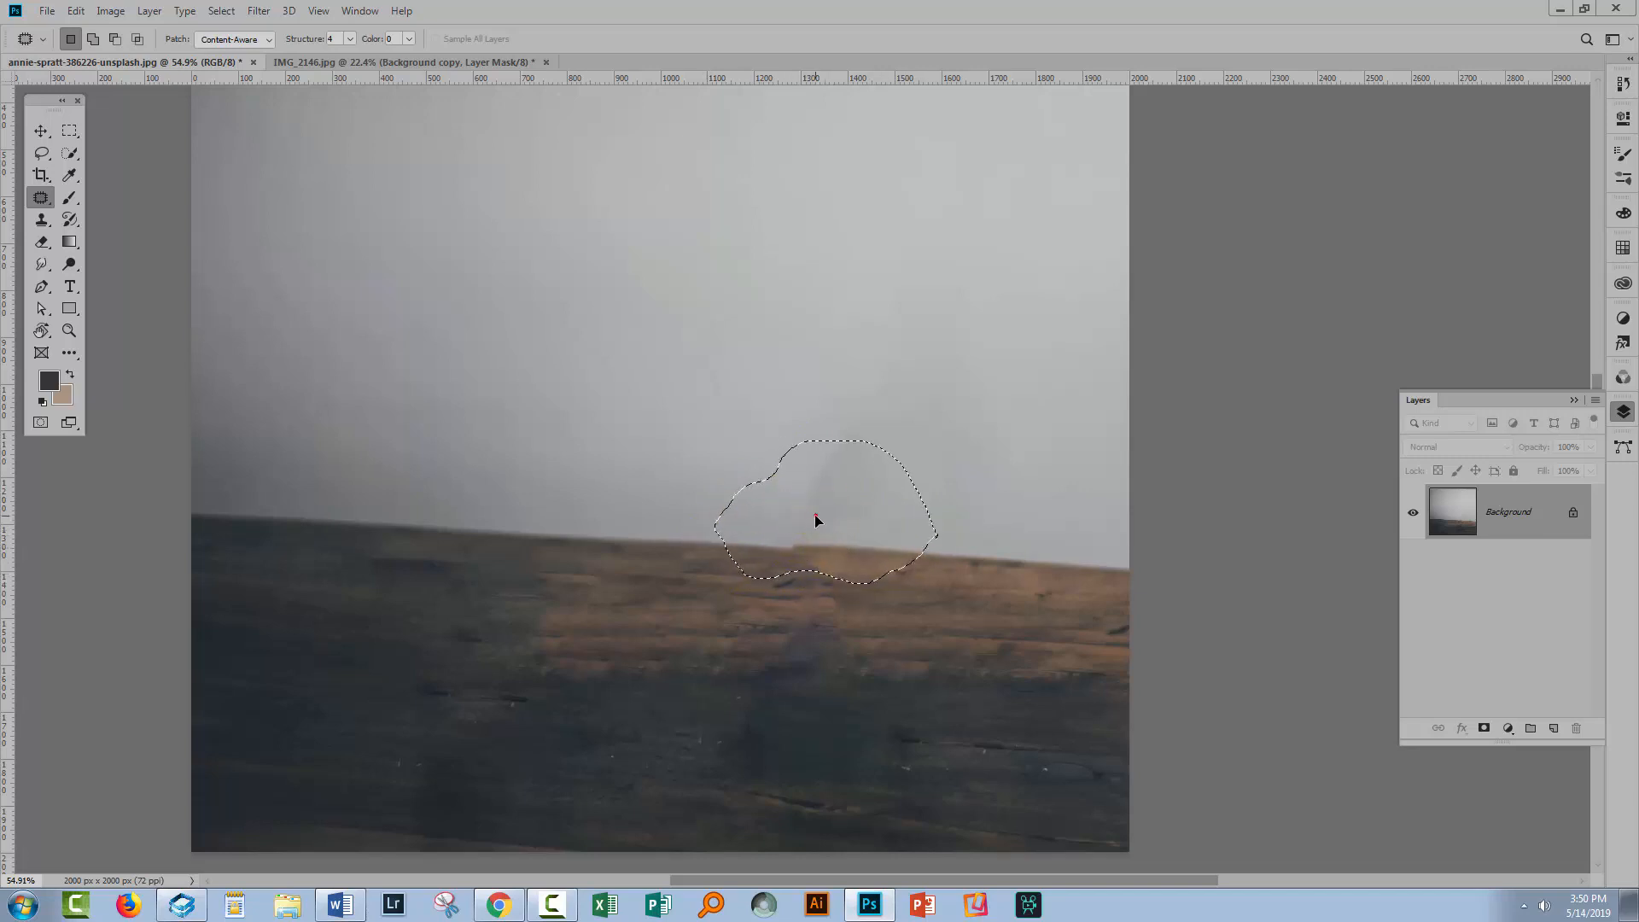
drag(815, 518, 539, 507)
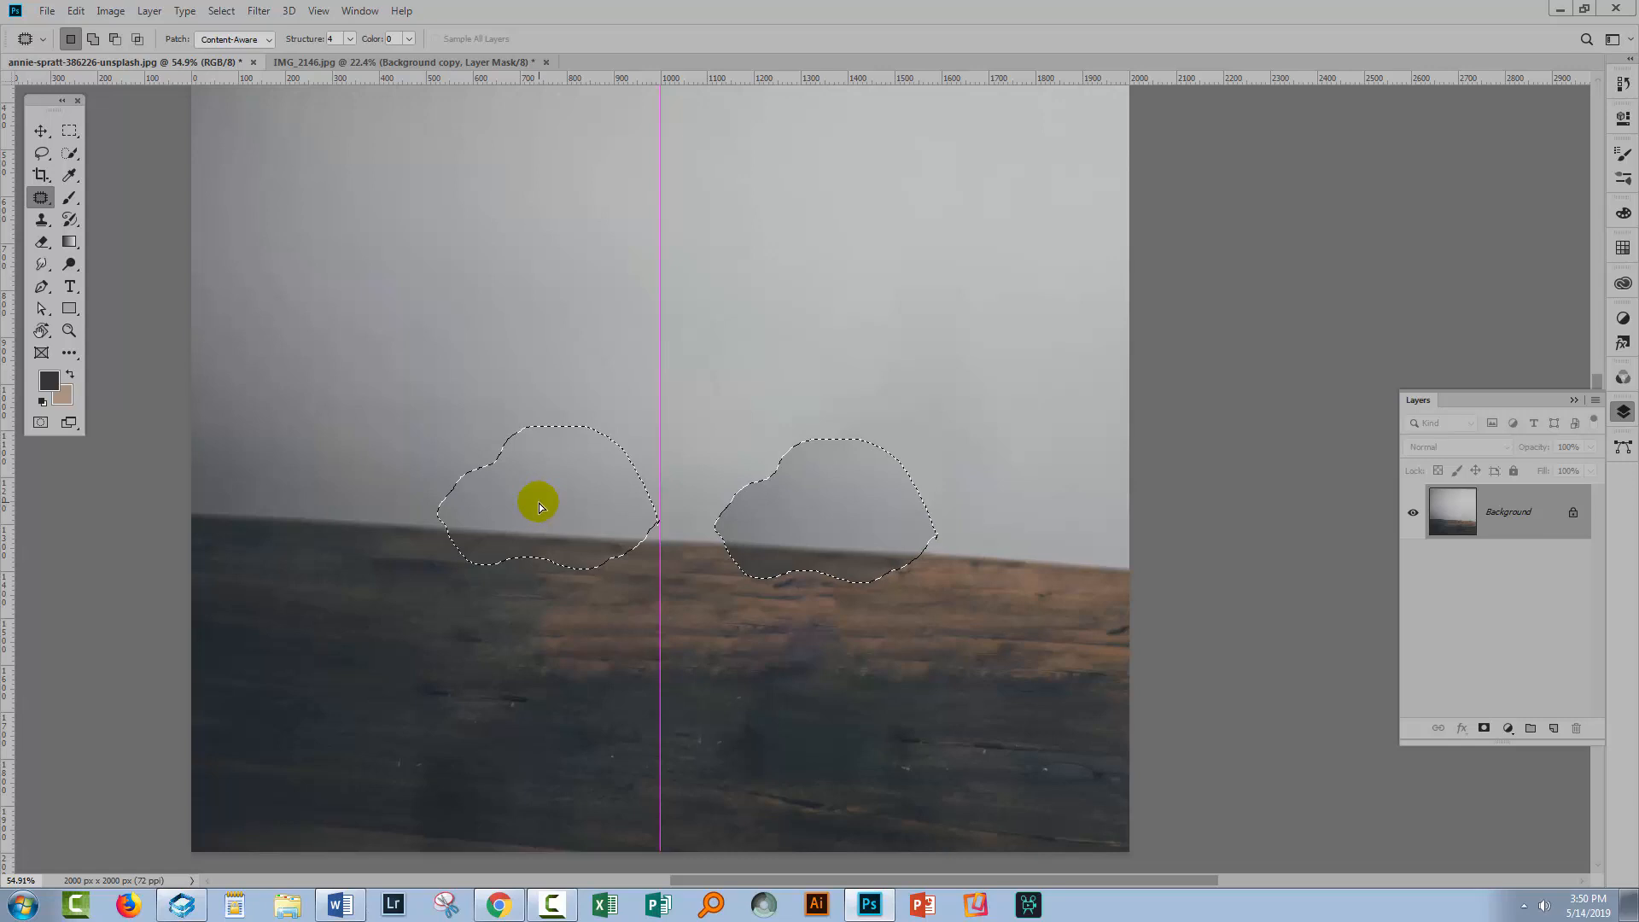
drag(539, 507, 540, 507)
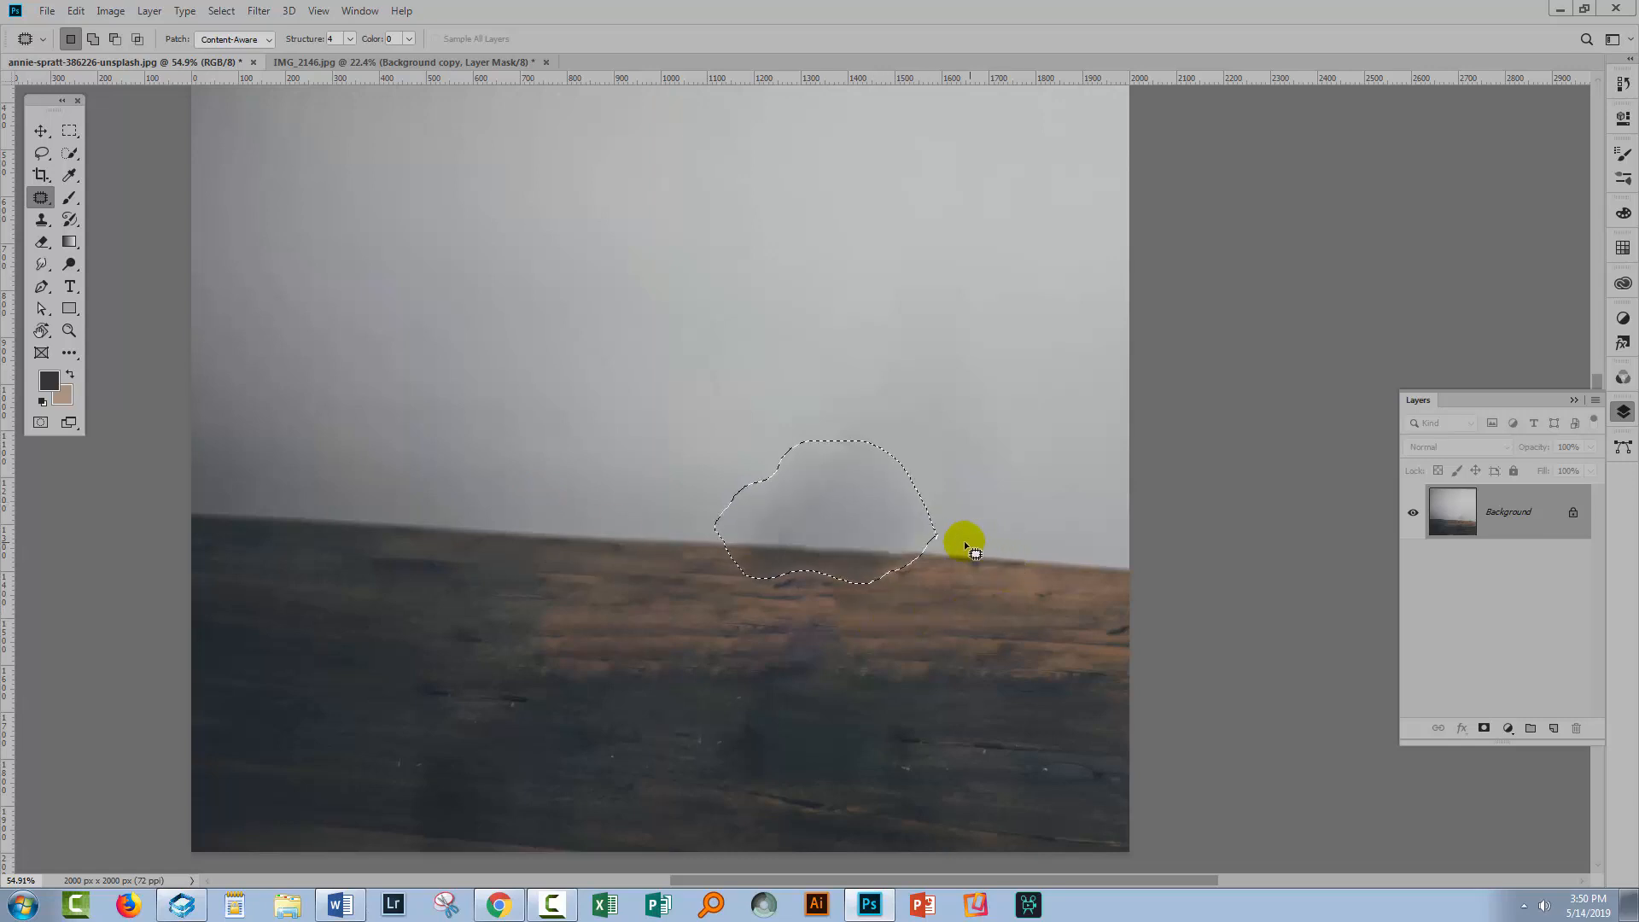
key(ctrl+d)
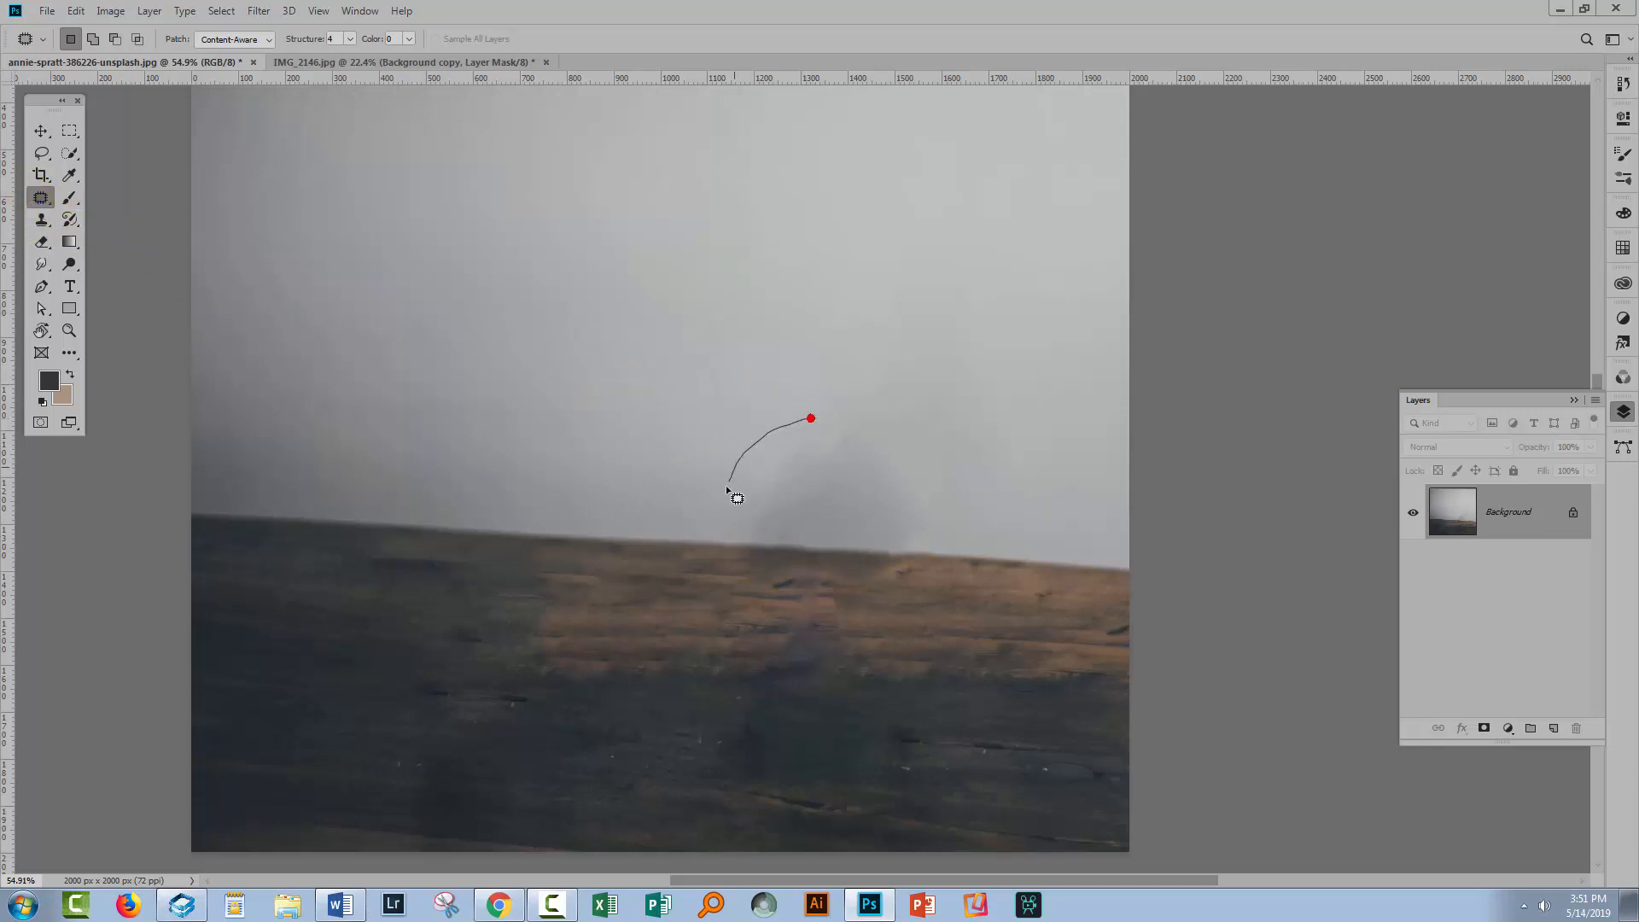
mouse_move(781, 540)
mouse_down()
mouse_move(933, 547)
mouse_move(952, 517)
mouse_move(877, 425)
mouse_move(794, 418)
mouse_up()
drag(817, 493, 579, 461)
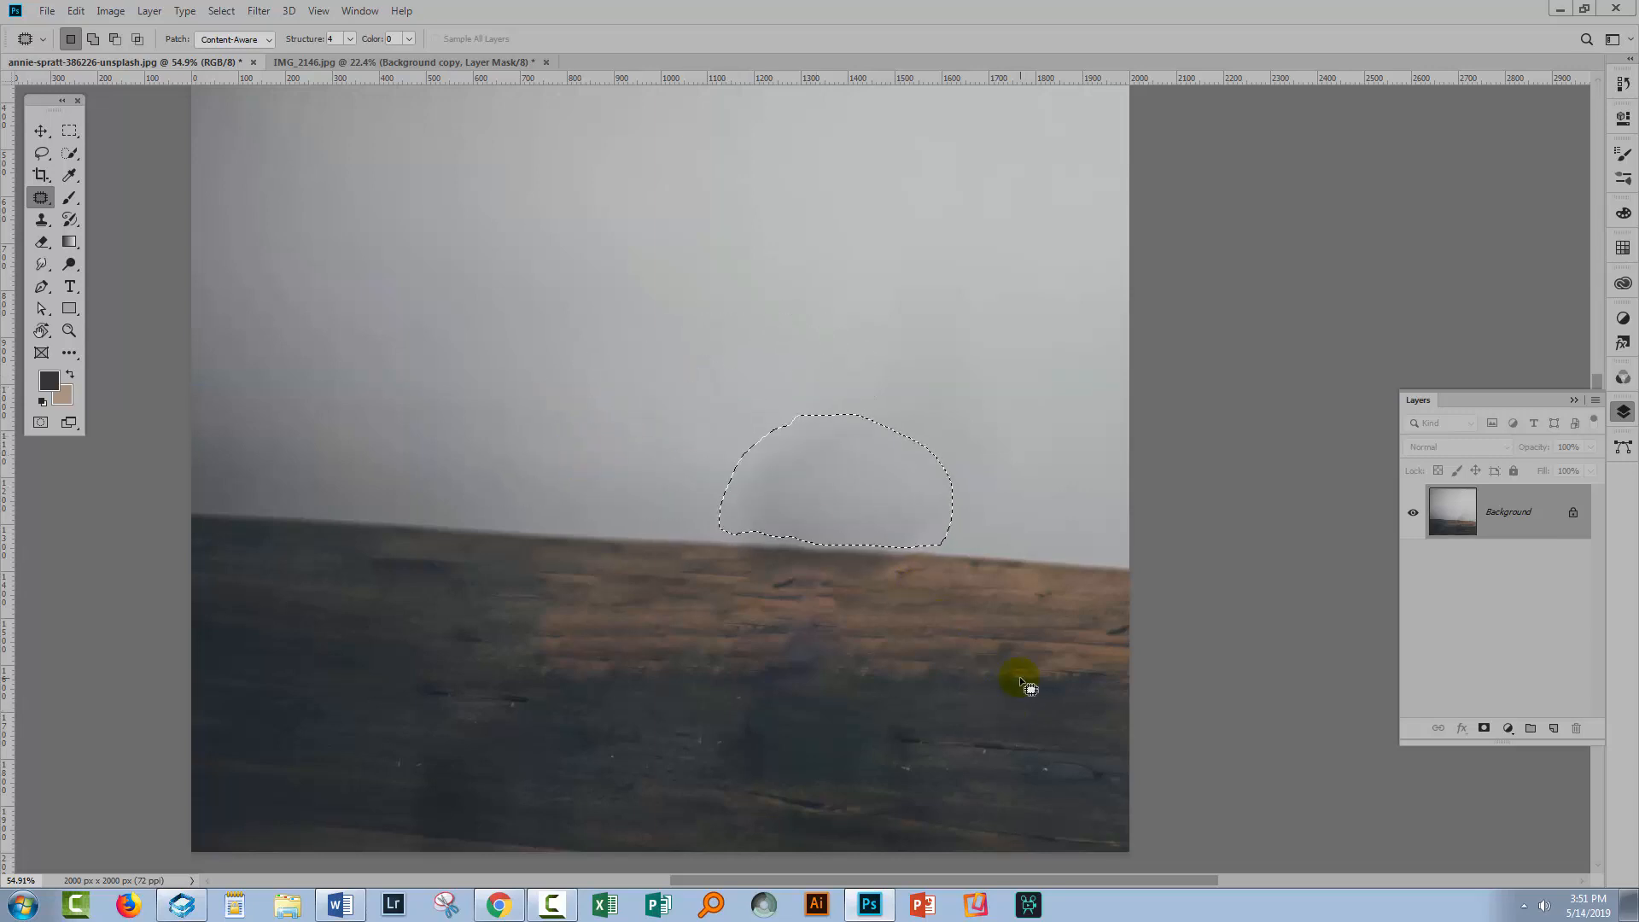
Paint over the remaining smudge above the table edge with the Spot Healing Brush
click(40, 199)
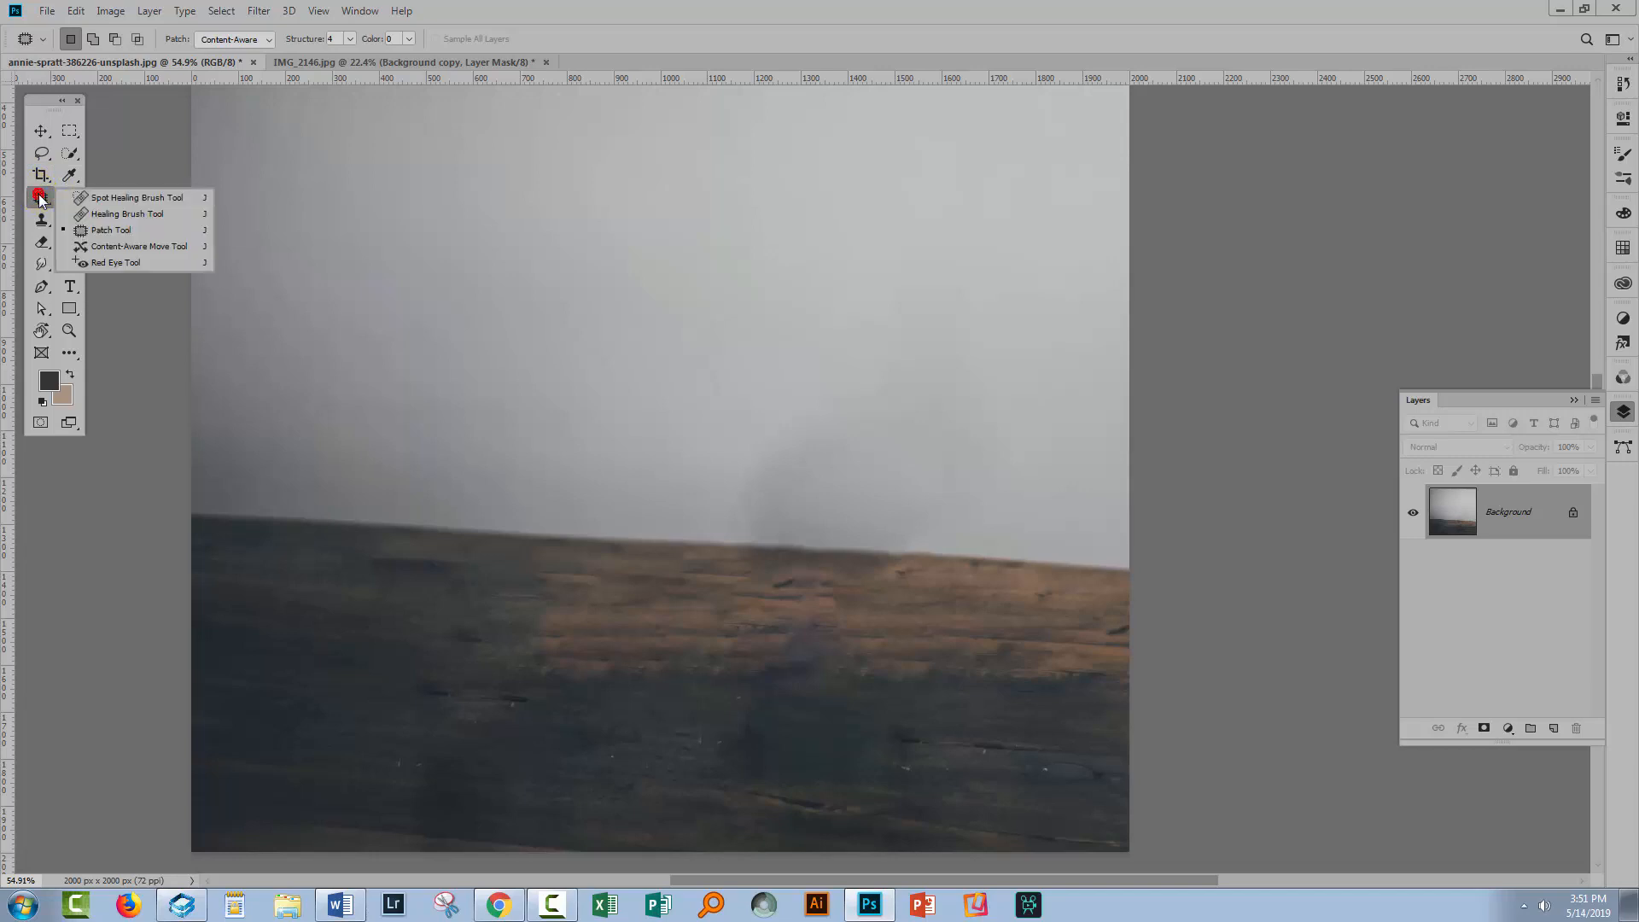
click(95, 197)
click(751, 457)
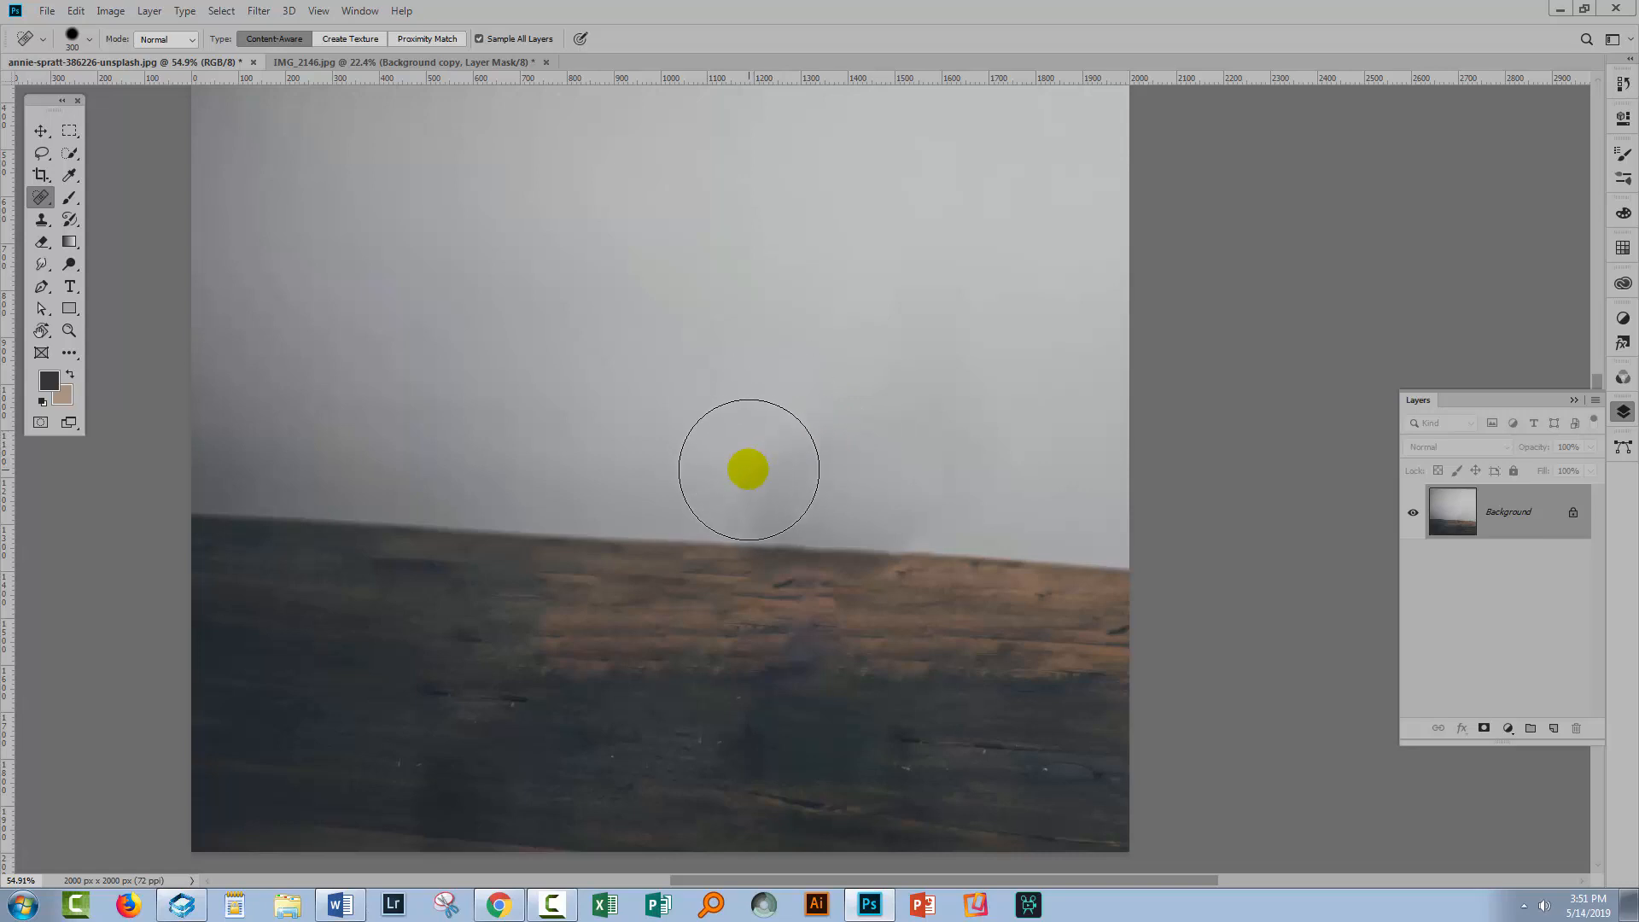
drag(751, 450, 887, 442)
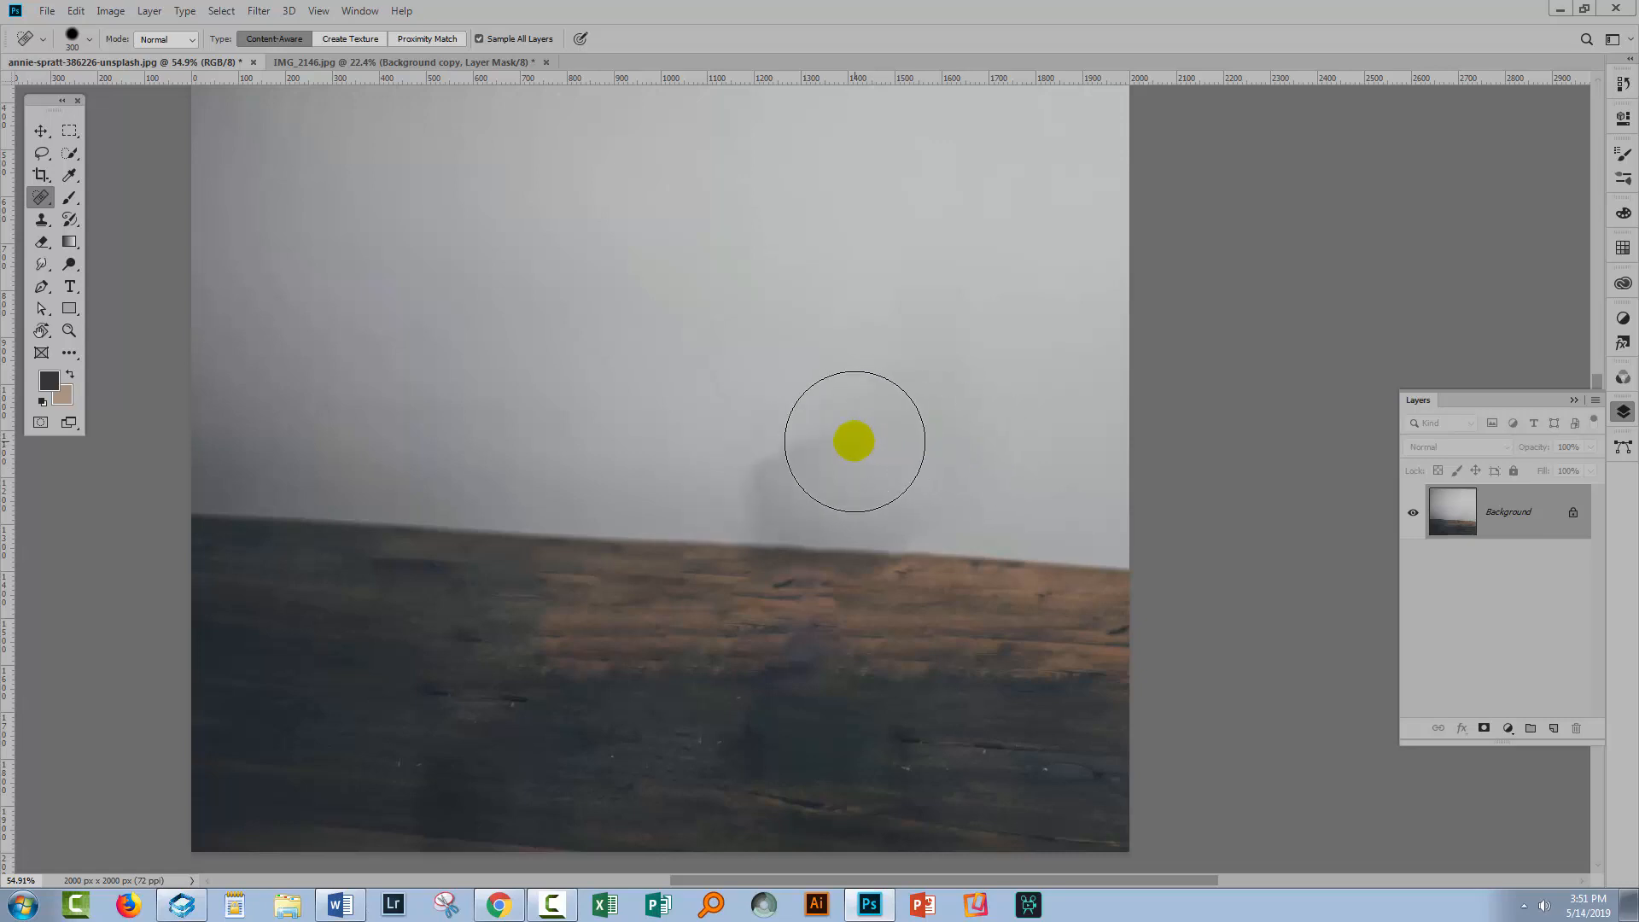
Clone clean wall over the smudge with an enlarged Clone Stamp brush, undoing one stray stamp
click(40, 220)
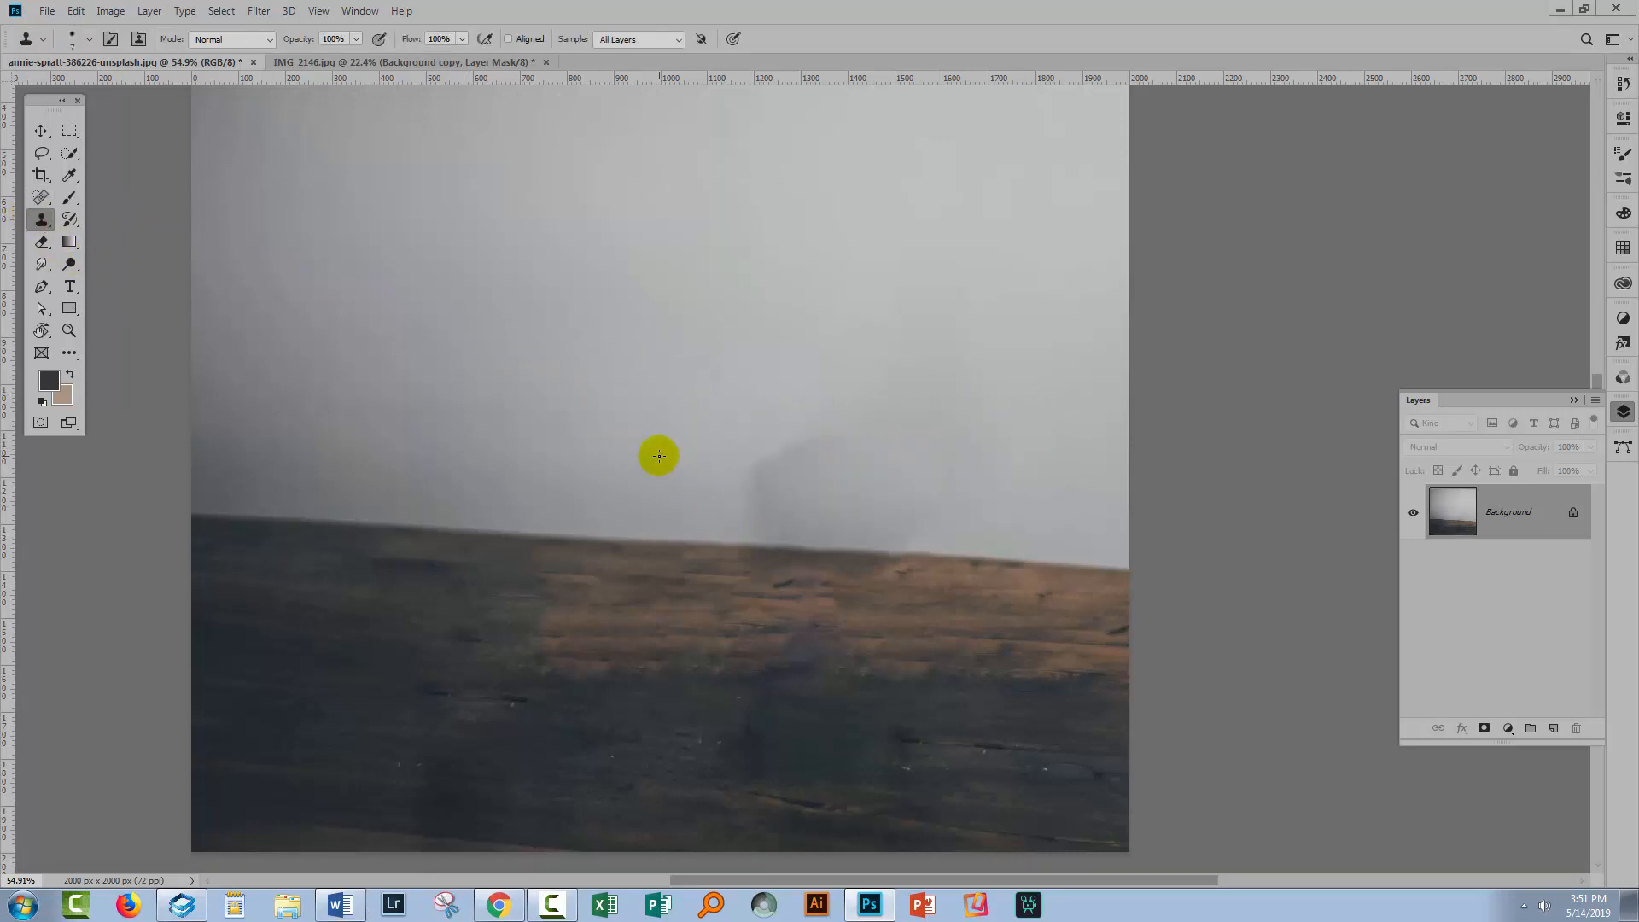
key(bracketright)
key(bracketright)
key(bracketright)
key(bracketright)
key(bracketright)
key(bracketright)
key(bracketright)
key(bracketright)
key(bracketright)
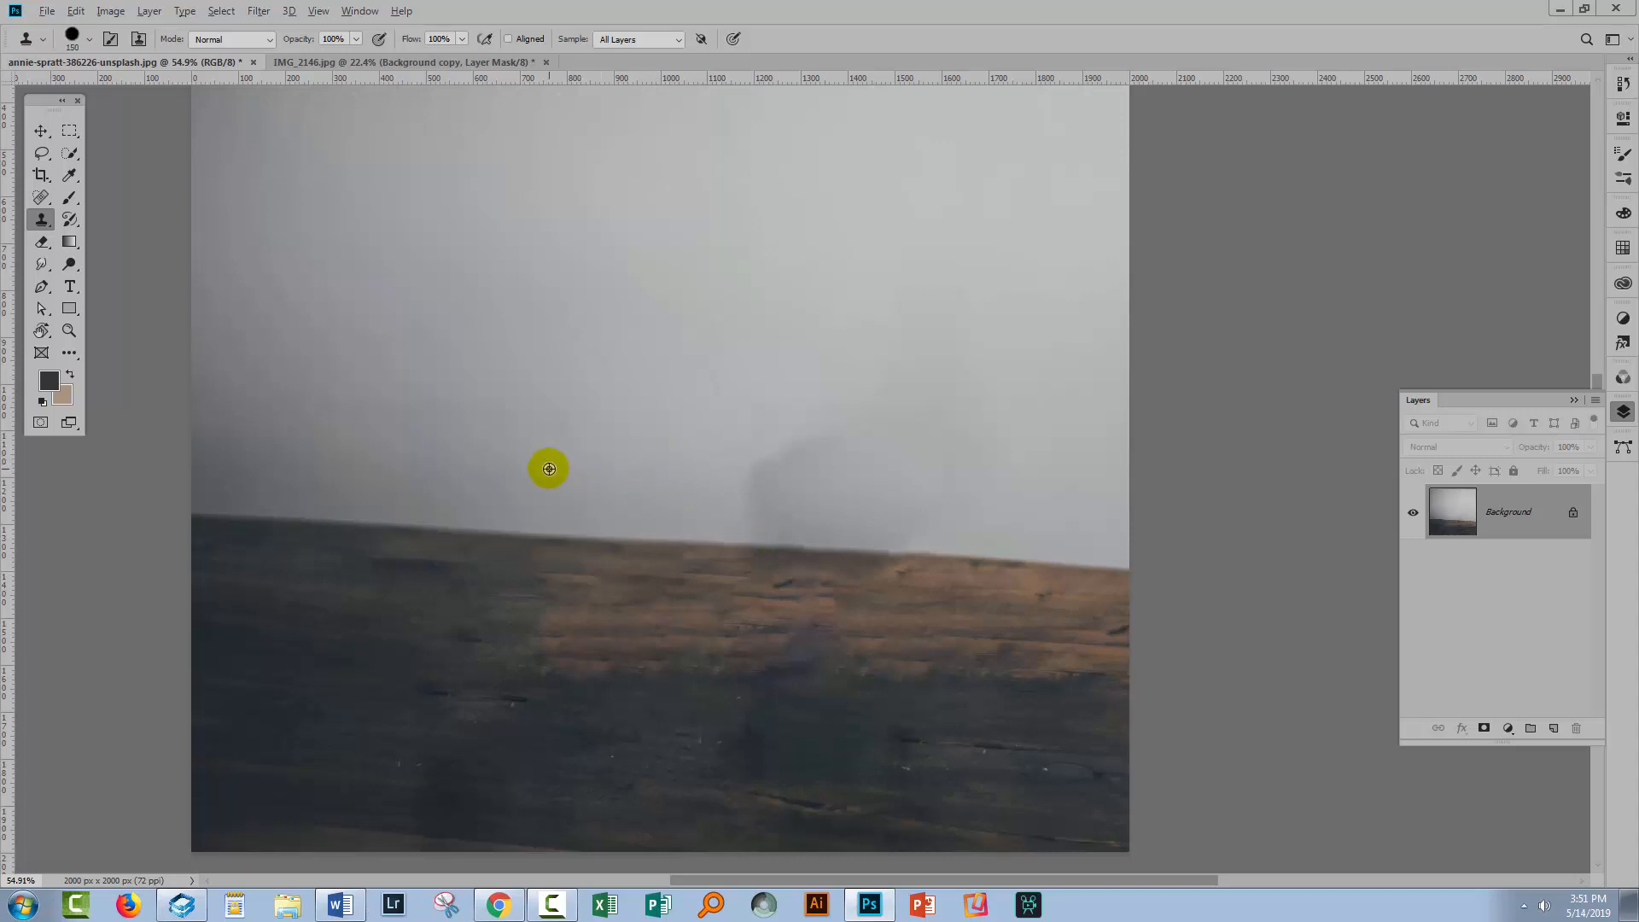
alt+click(548, 468)
click(749, 493)
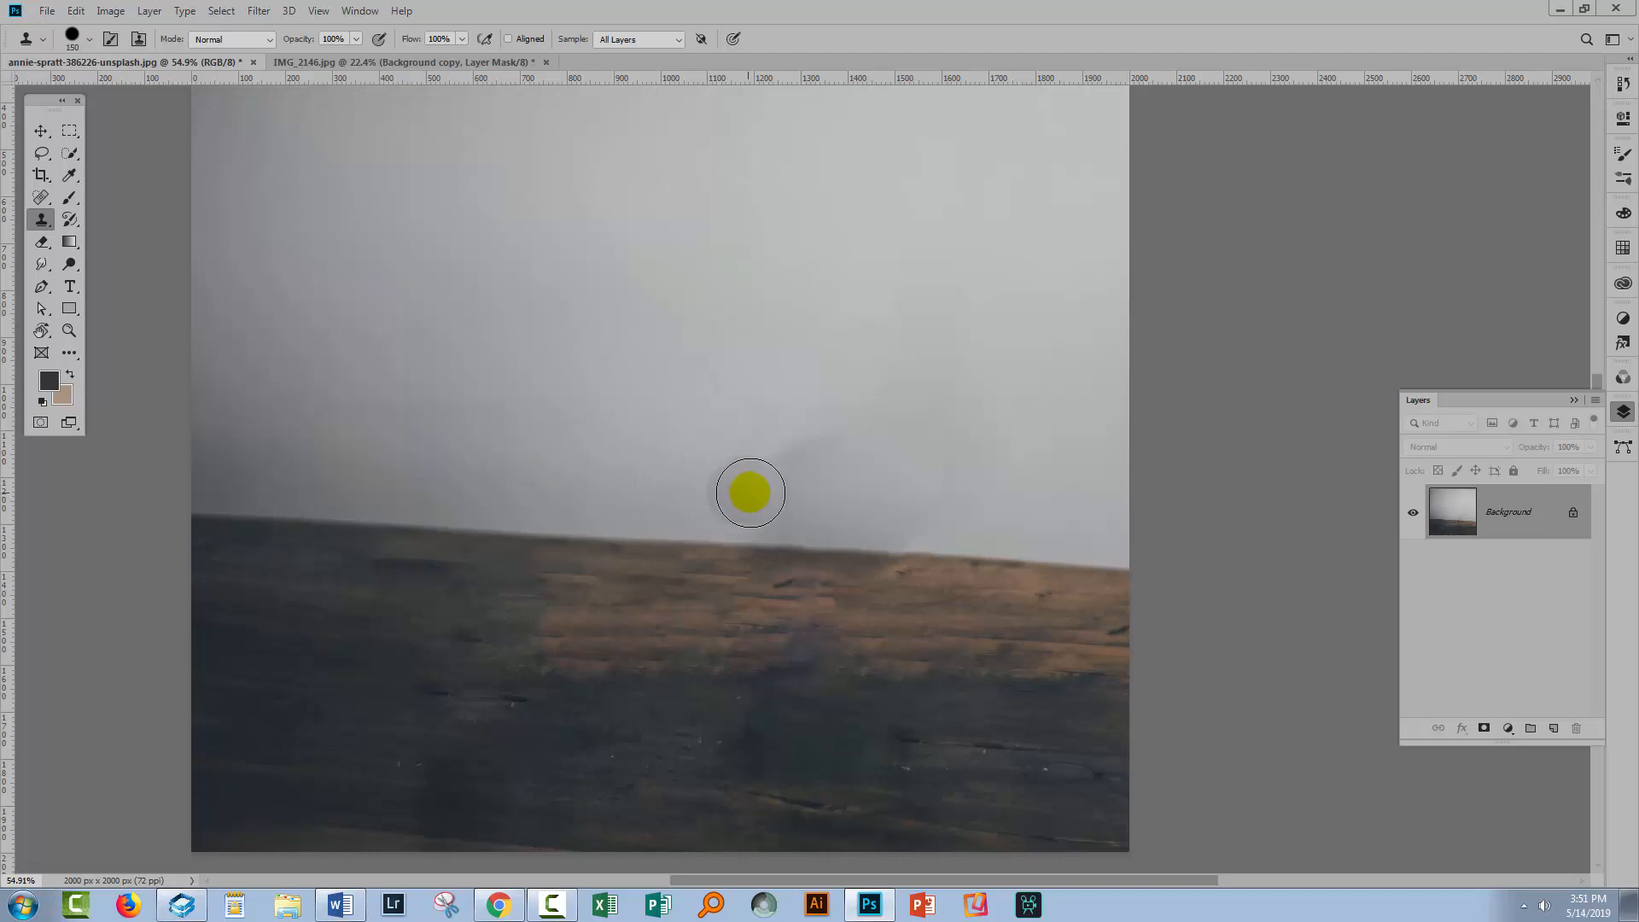
alt+click(991, 525)
click(918, 513)
click(553, 266)
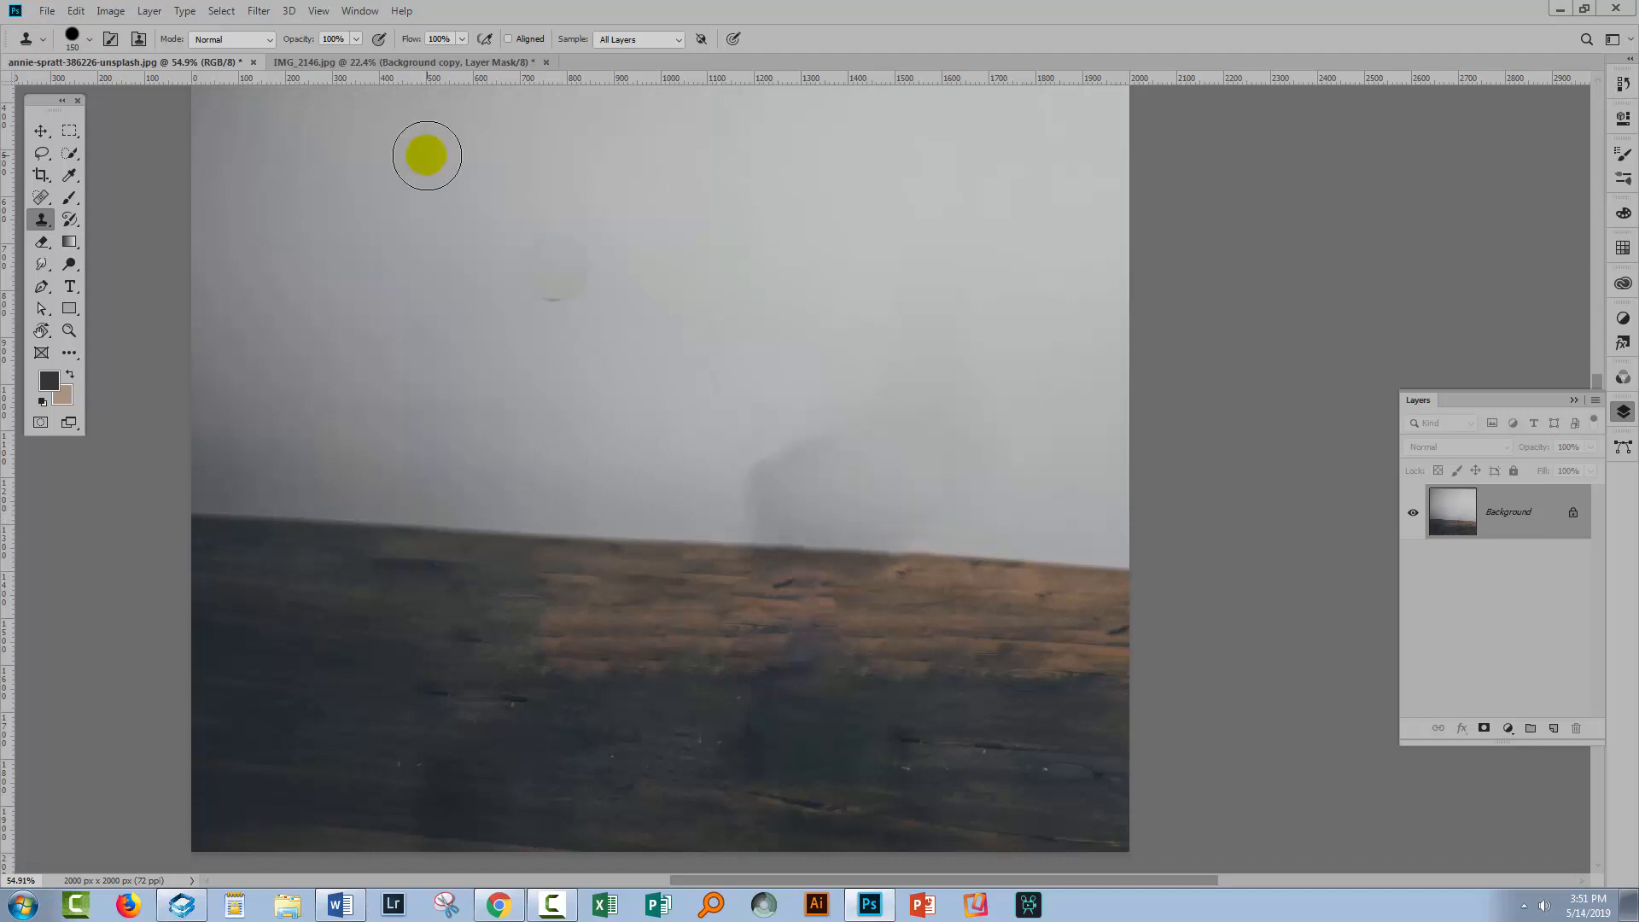
key(ctrl+z)
Set the Clone Stamp opacity to 42% and clone wall texture over the smudge along the table edge
click(347, 36)
click(355, 38)
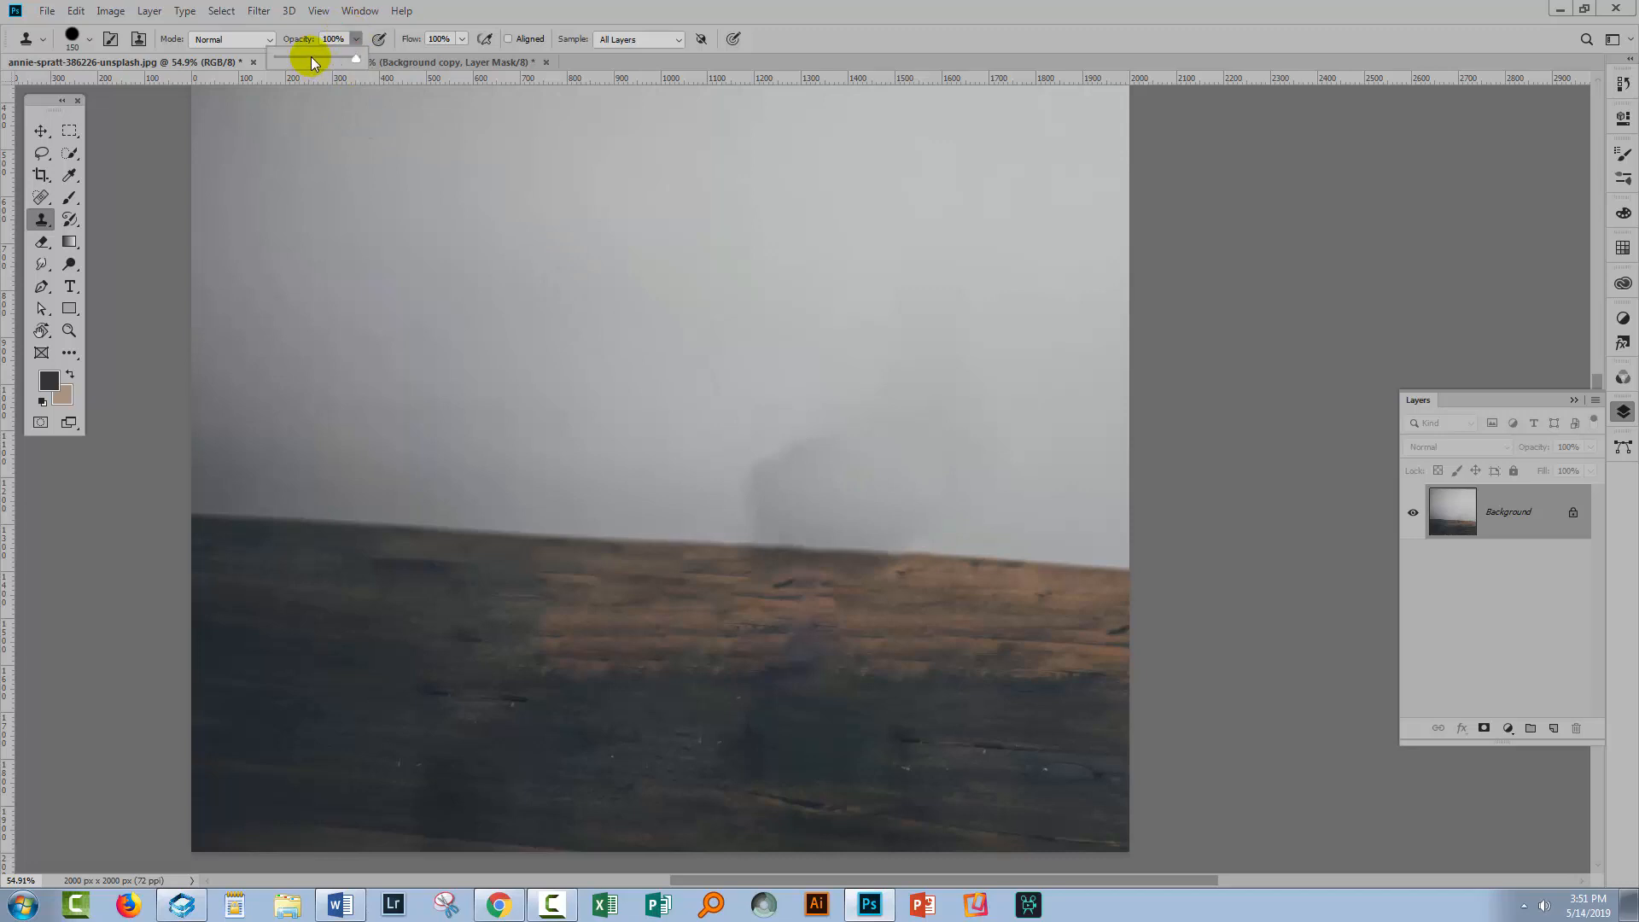
click(312, 56)
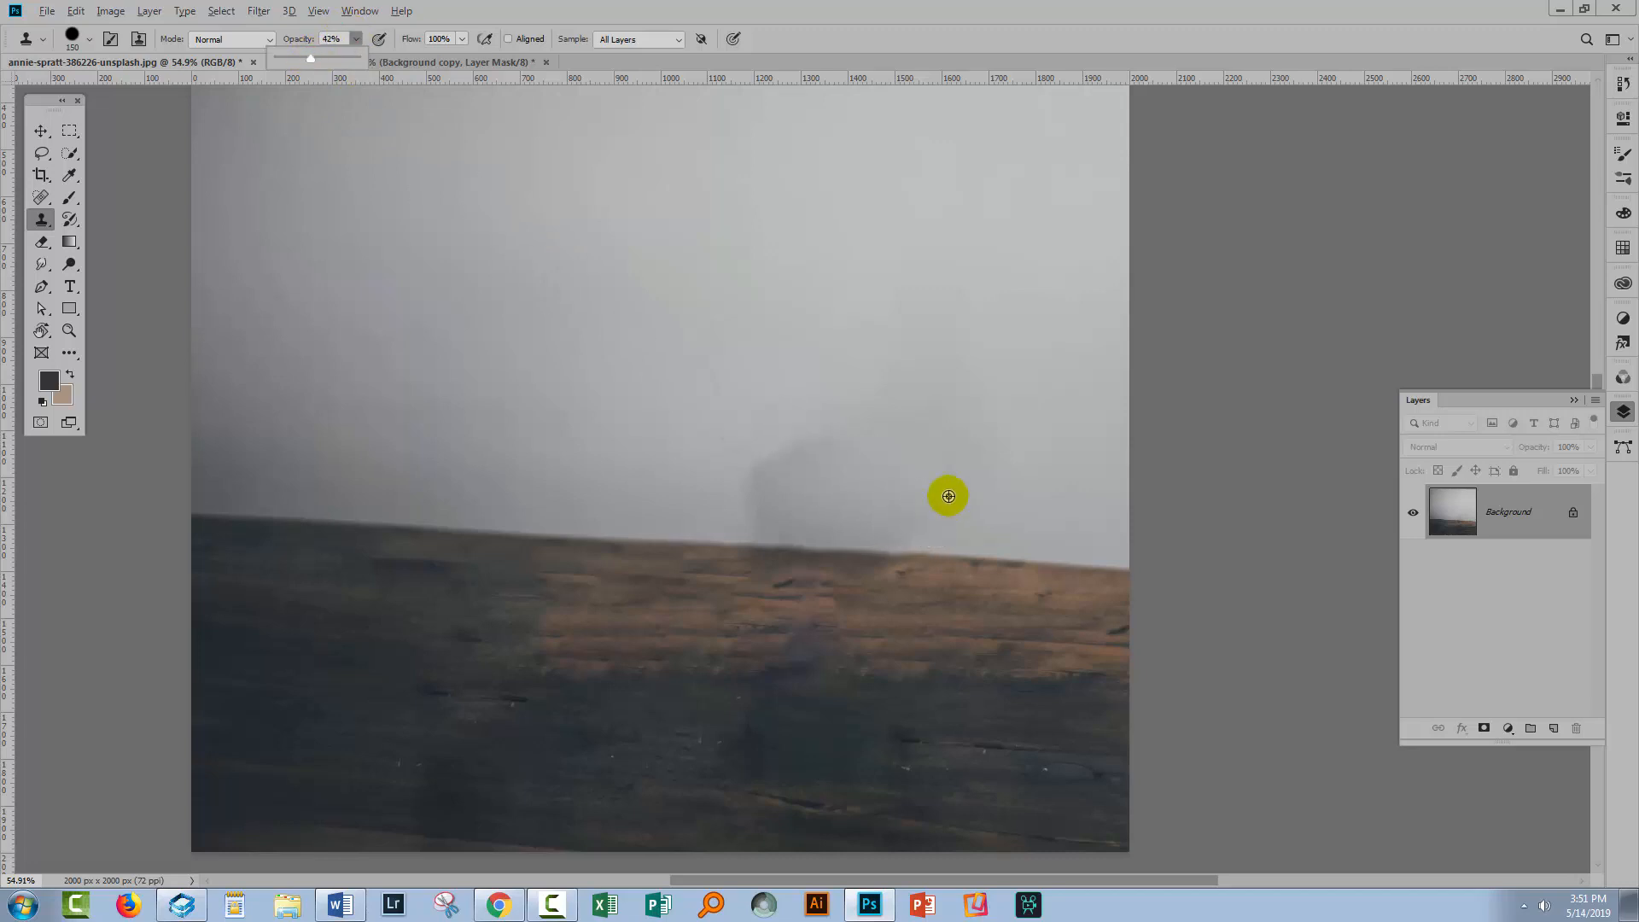
alt+click(948, 495)
click(913, 493)
mouse_move(913, 494)
mouse_down()
mouse_move(829, 454)
mouse_move(655, 465)
mouse_move(984, 477)
mouse_move(1060, 514)
mouse_up()
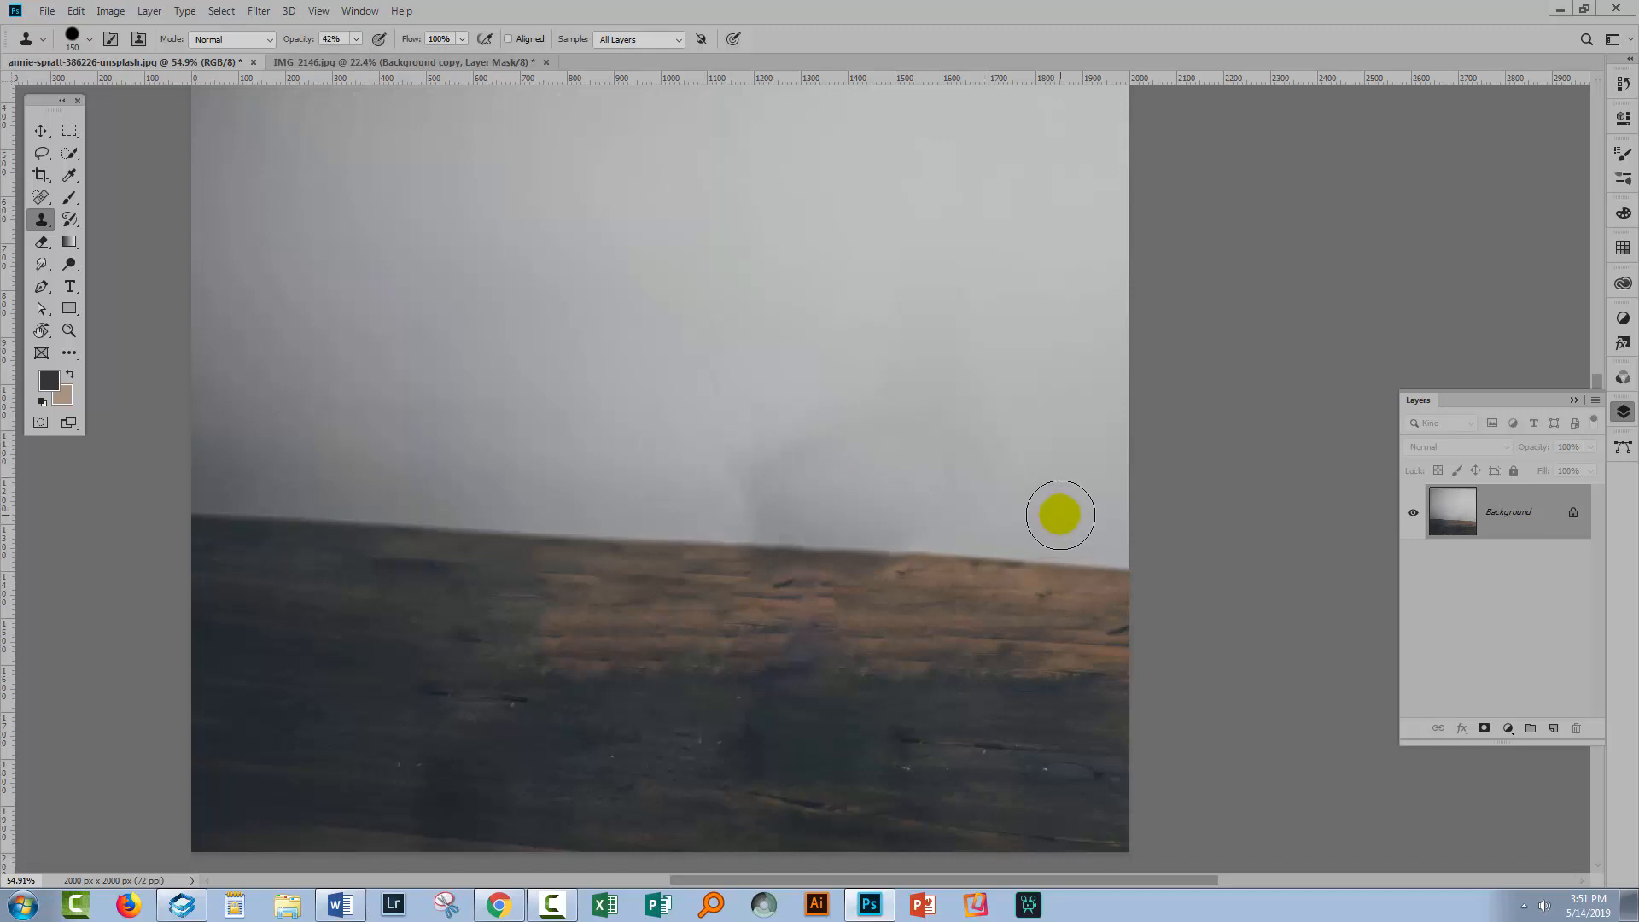
click(760, 474)
mouse_move(748, 486)
mouse_down()
mouse_move(823, 451)
mouse_move(797, 470)
mouse_move(670, 478)
mouse_move(1061, 505)
mouse_up()
alt+click(1061, 505)
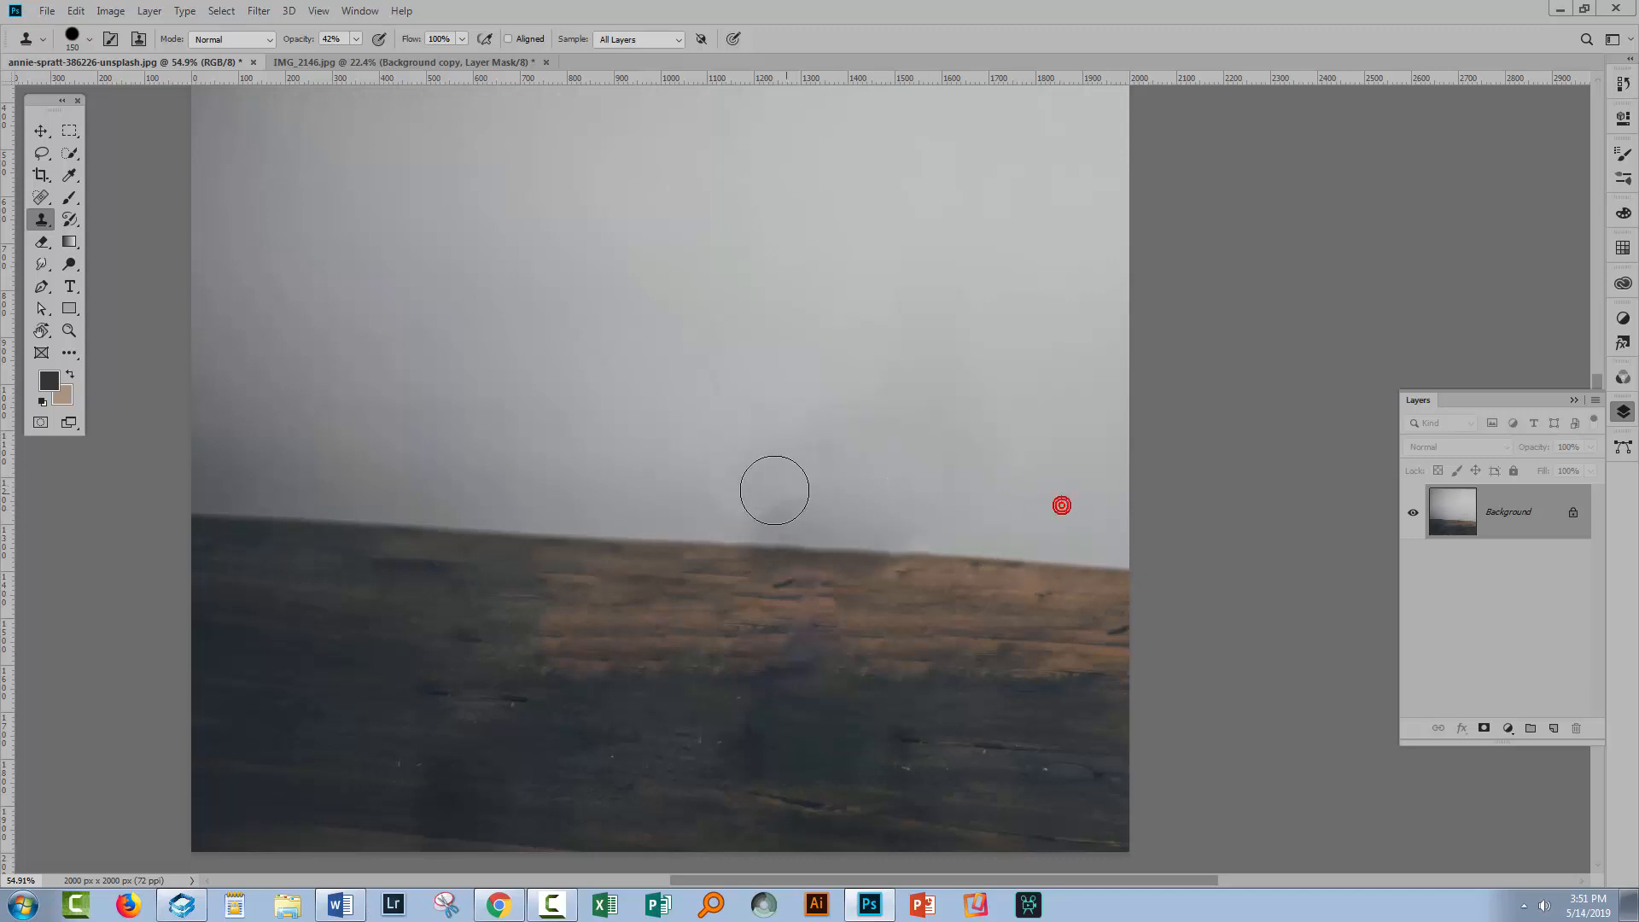
Lower the Clone Stamp brush hardness and clone out the remaining haze above the table
click(88, 39)
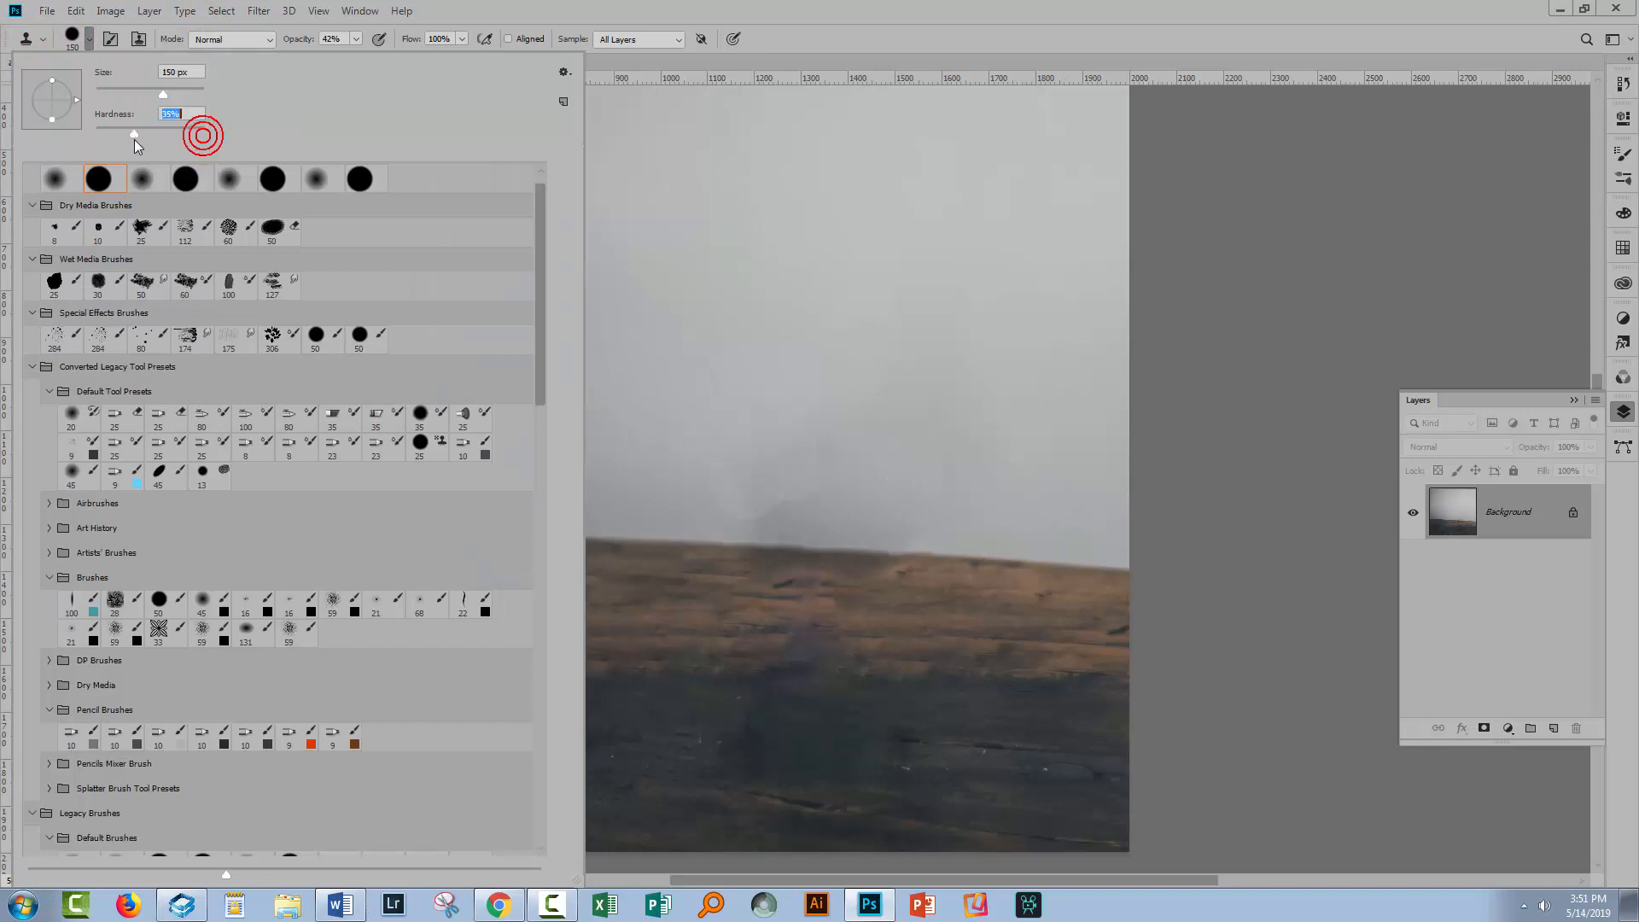
drag(135, 140, 111, 140)
click(910, 13)
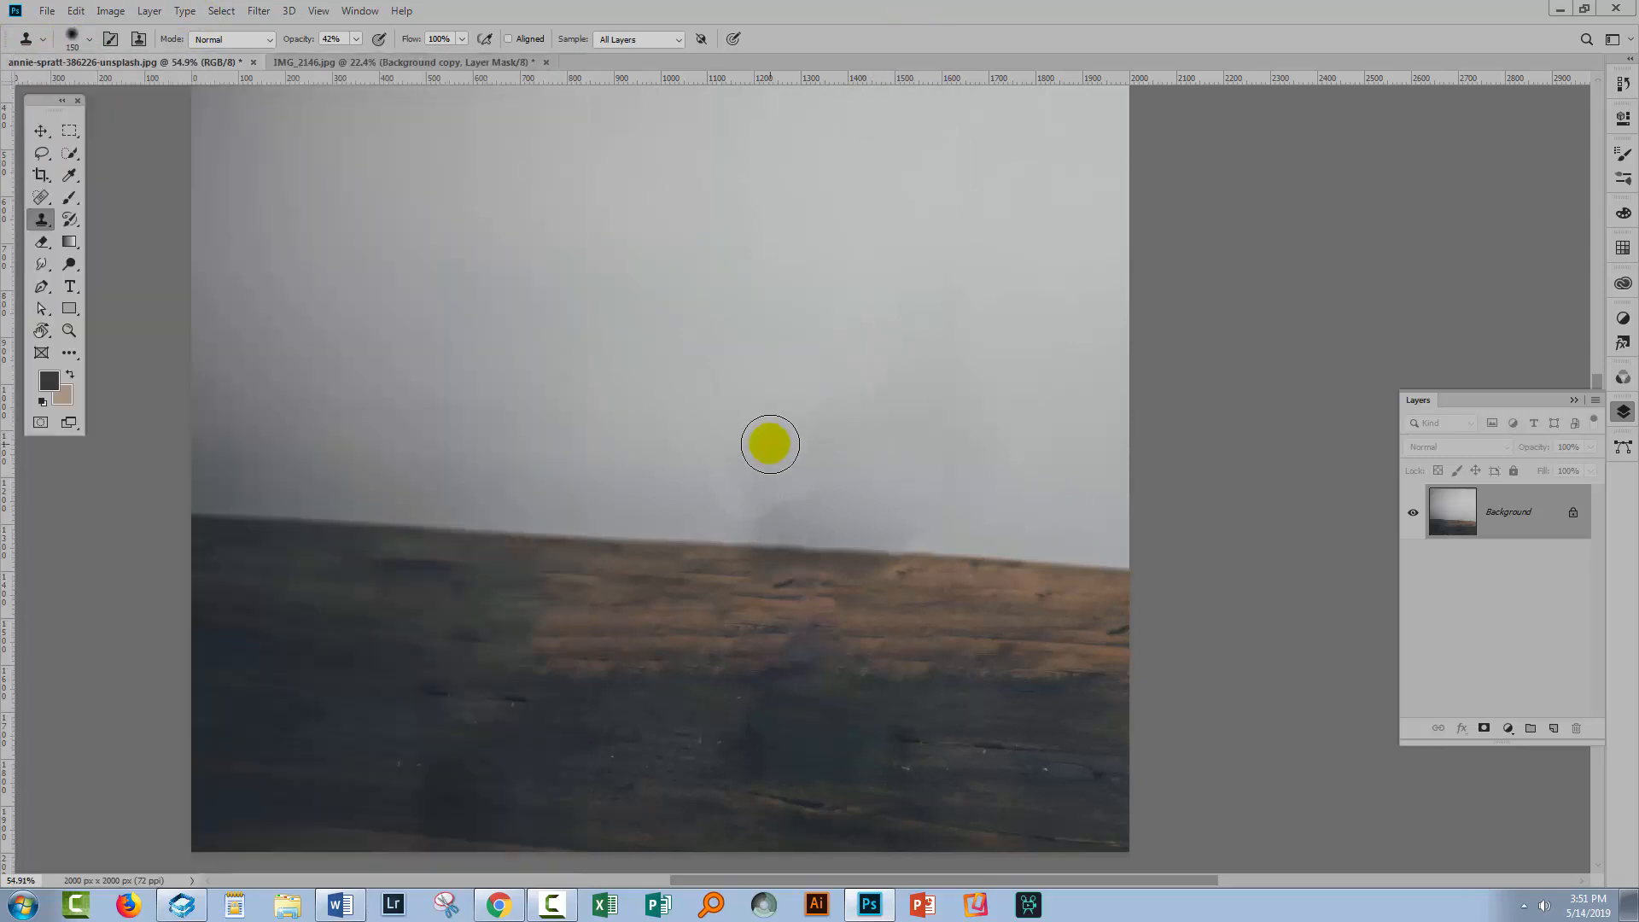
mouse_move(772, 506)
mouse_down()
mouse_move(817, 500)
mouse_move(826, 480)
mouse_move(779, 480)
mouse_up()
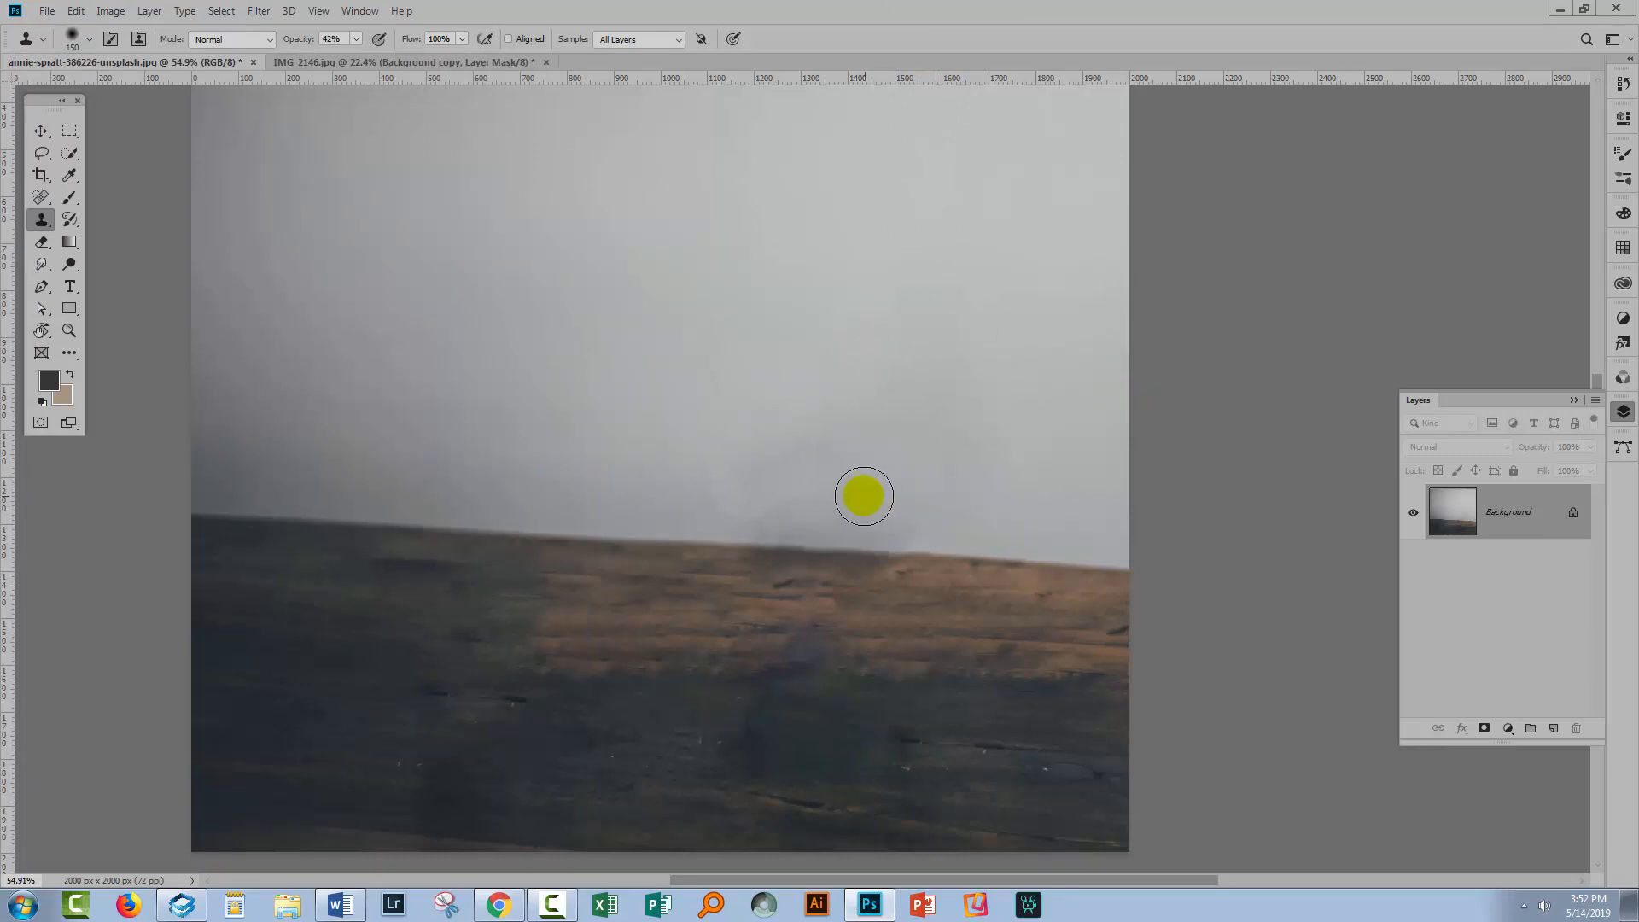
mouse_move(827, 495)
mouse_down()
mouse_move(772, 486)
mouse_move(1030, 504)
mouse_move(936, 520)
mouse_move(724, 487)
mouse_up()
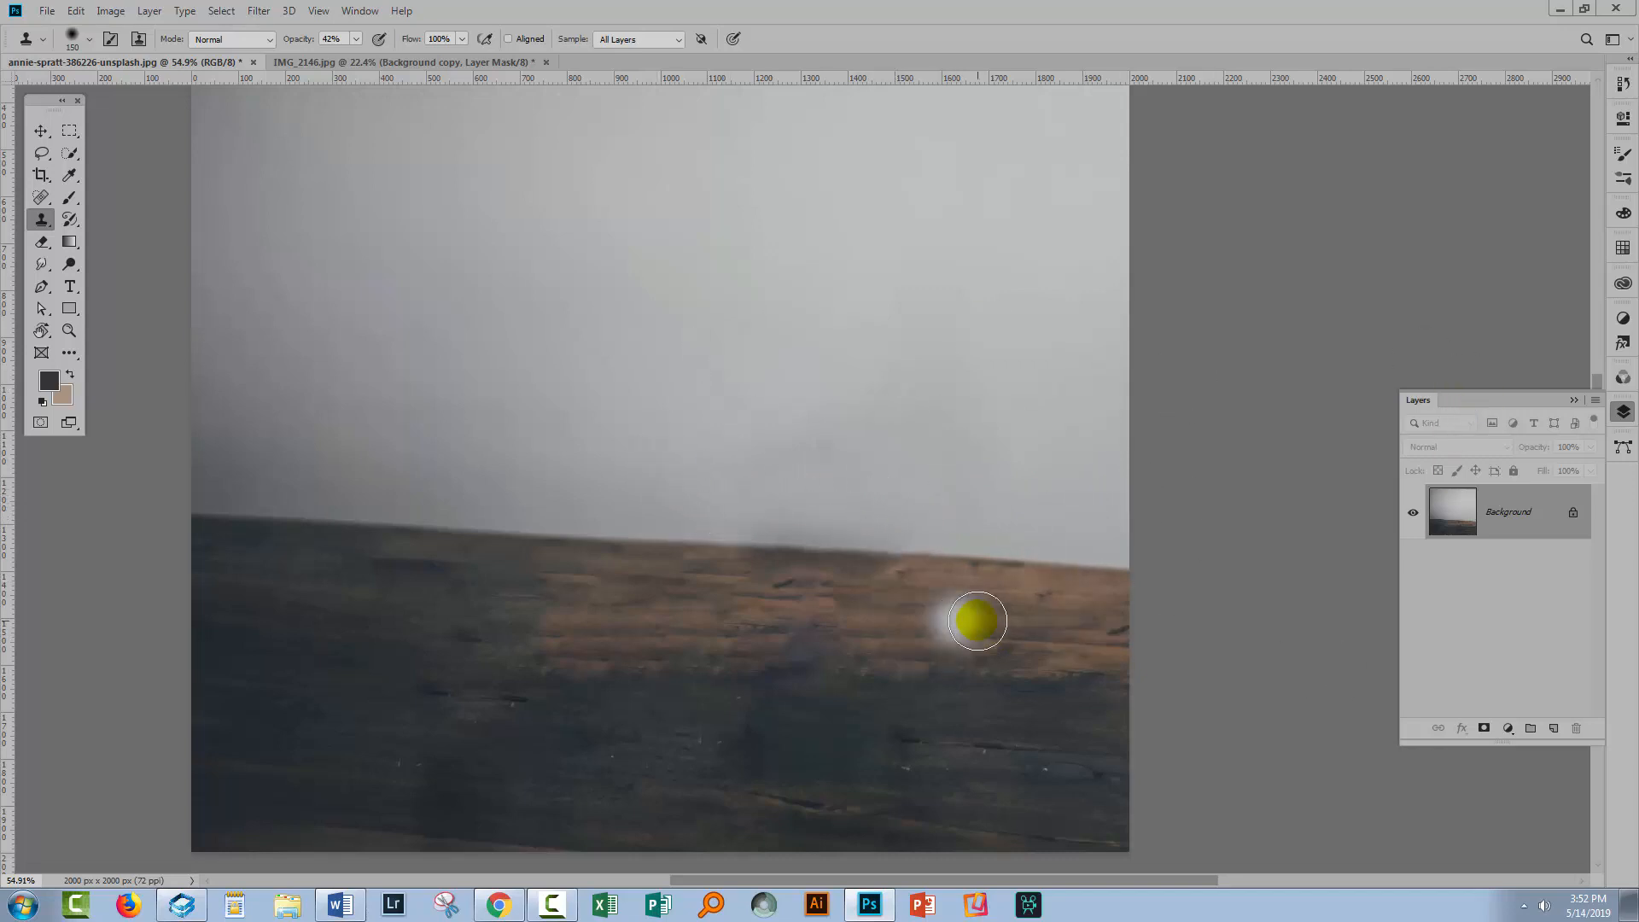
Bring the cleaned table photo into the dog document as a new layer and scale it up
key(alt)
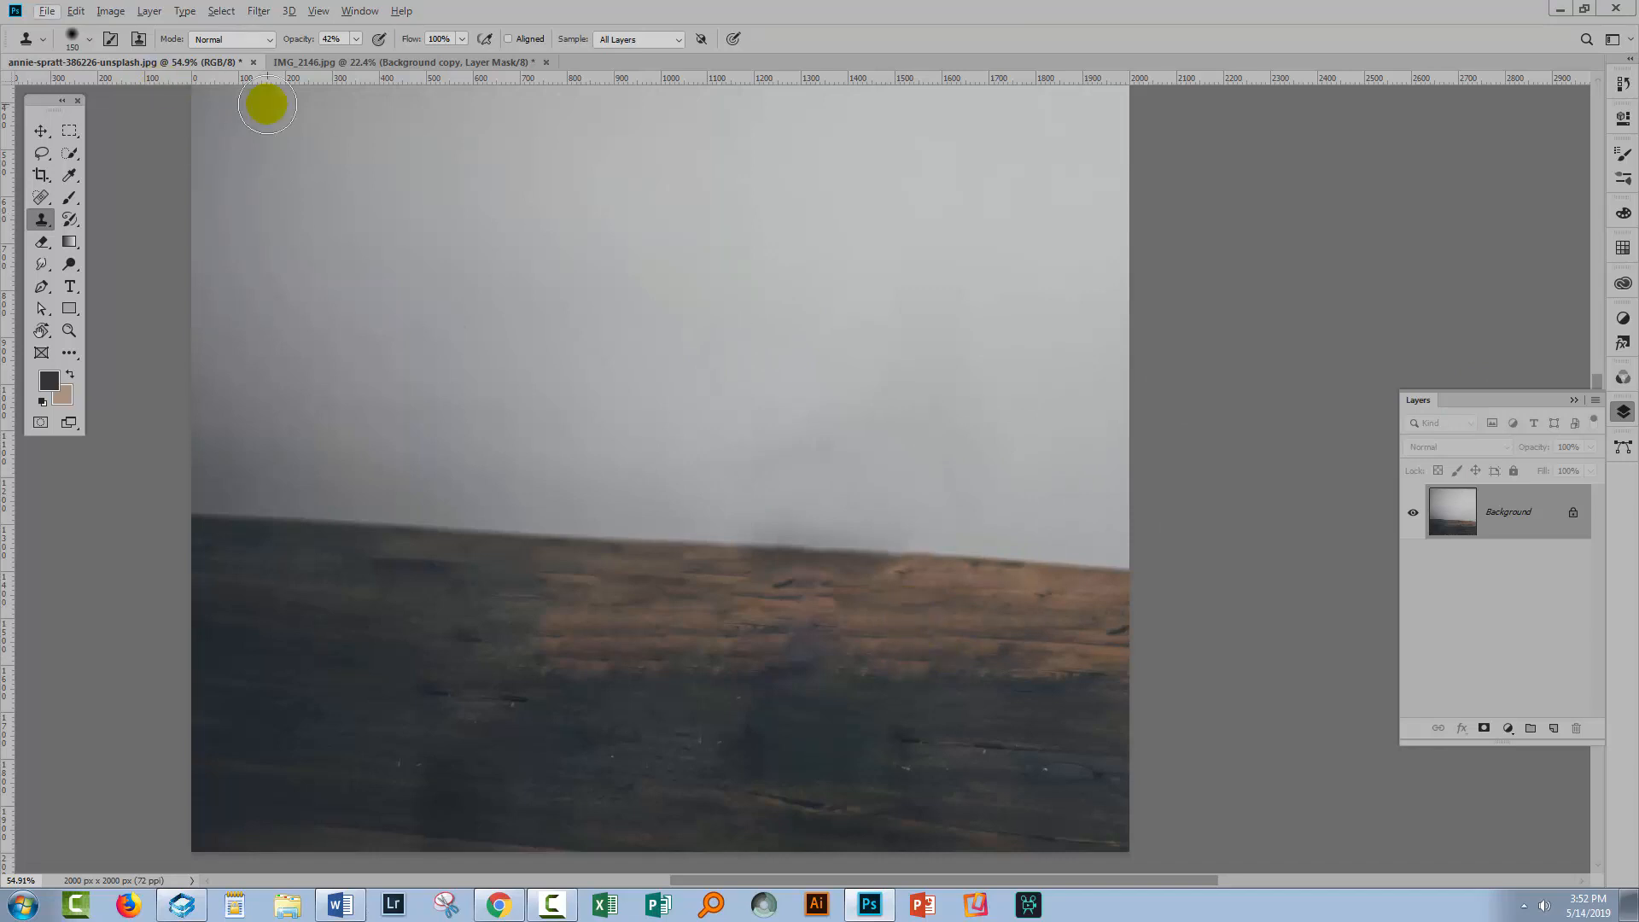
drag(1533, 511, 811, 485)
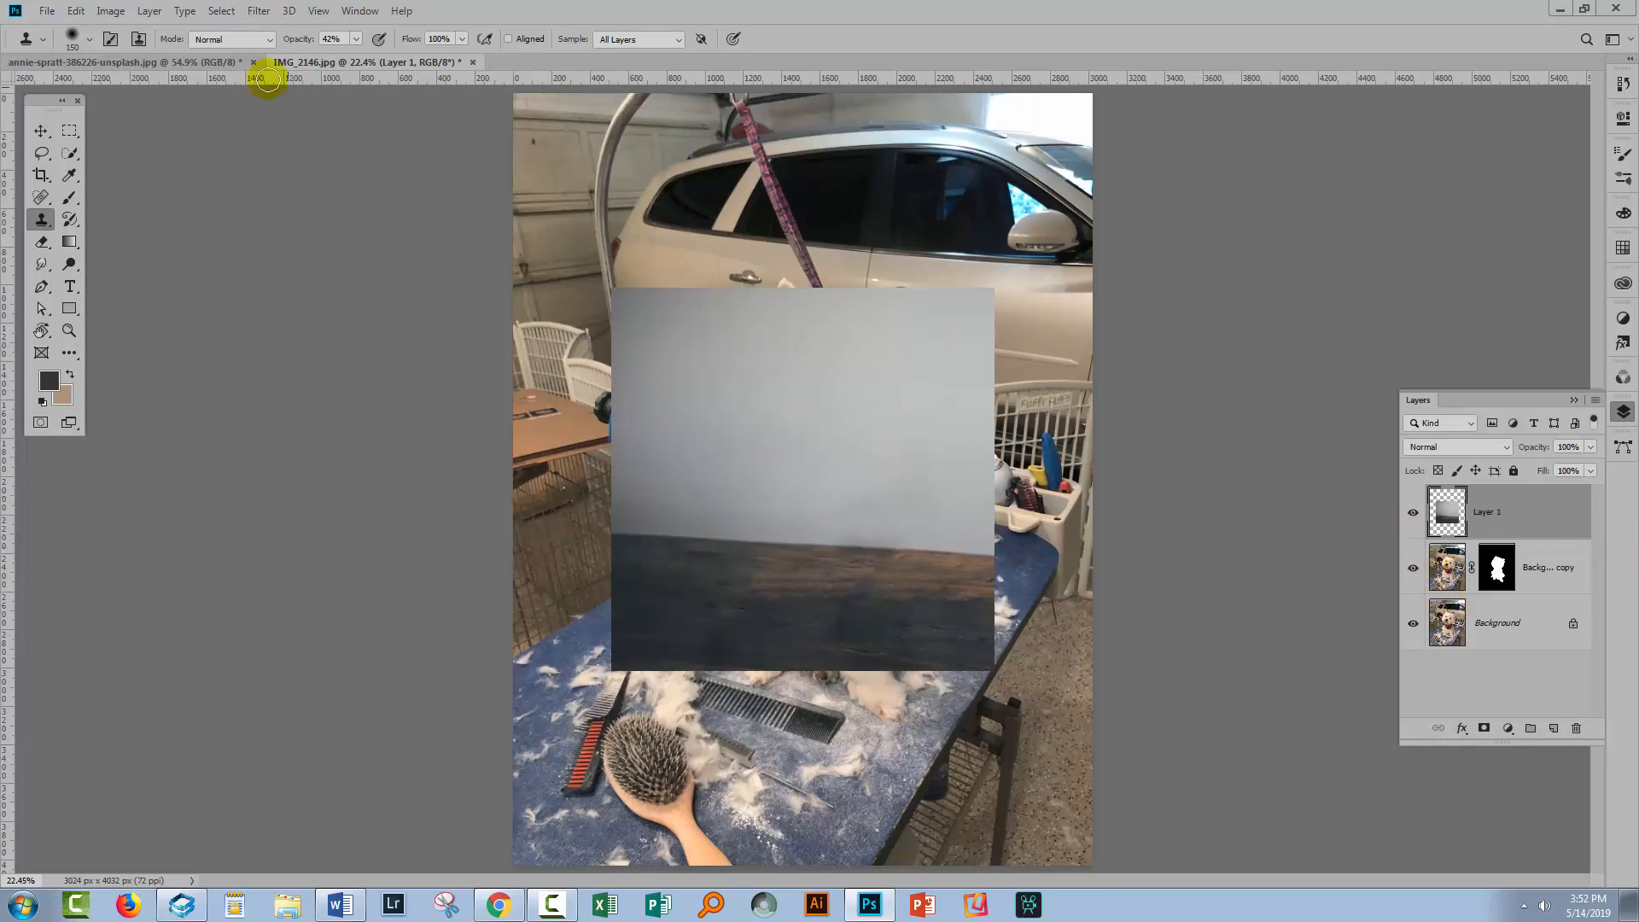
click(40, 132)
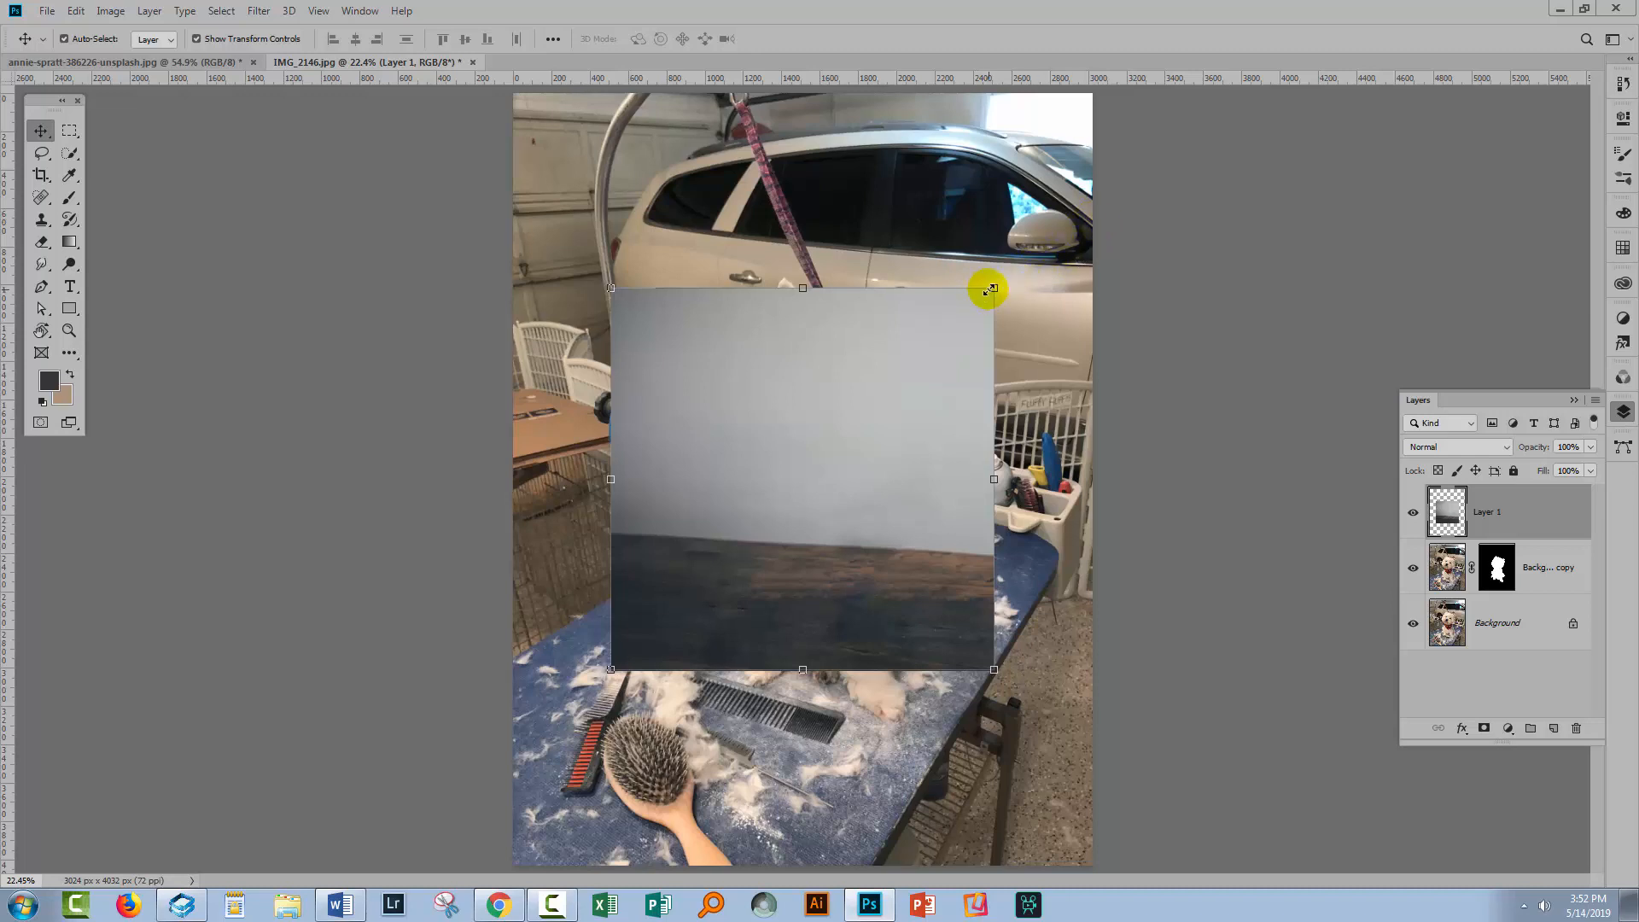
click(994, 287)
drag(994, 288, 1144, 91)
drag(918, 340, 833, 413)
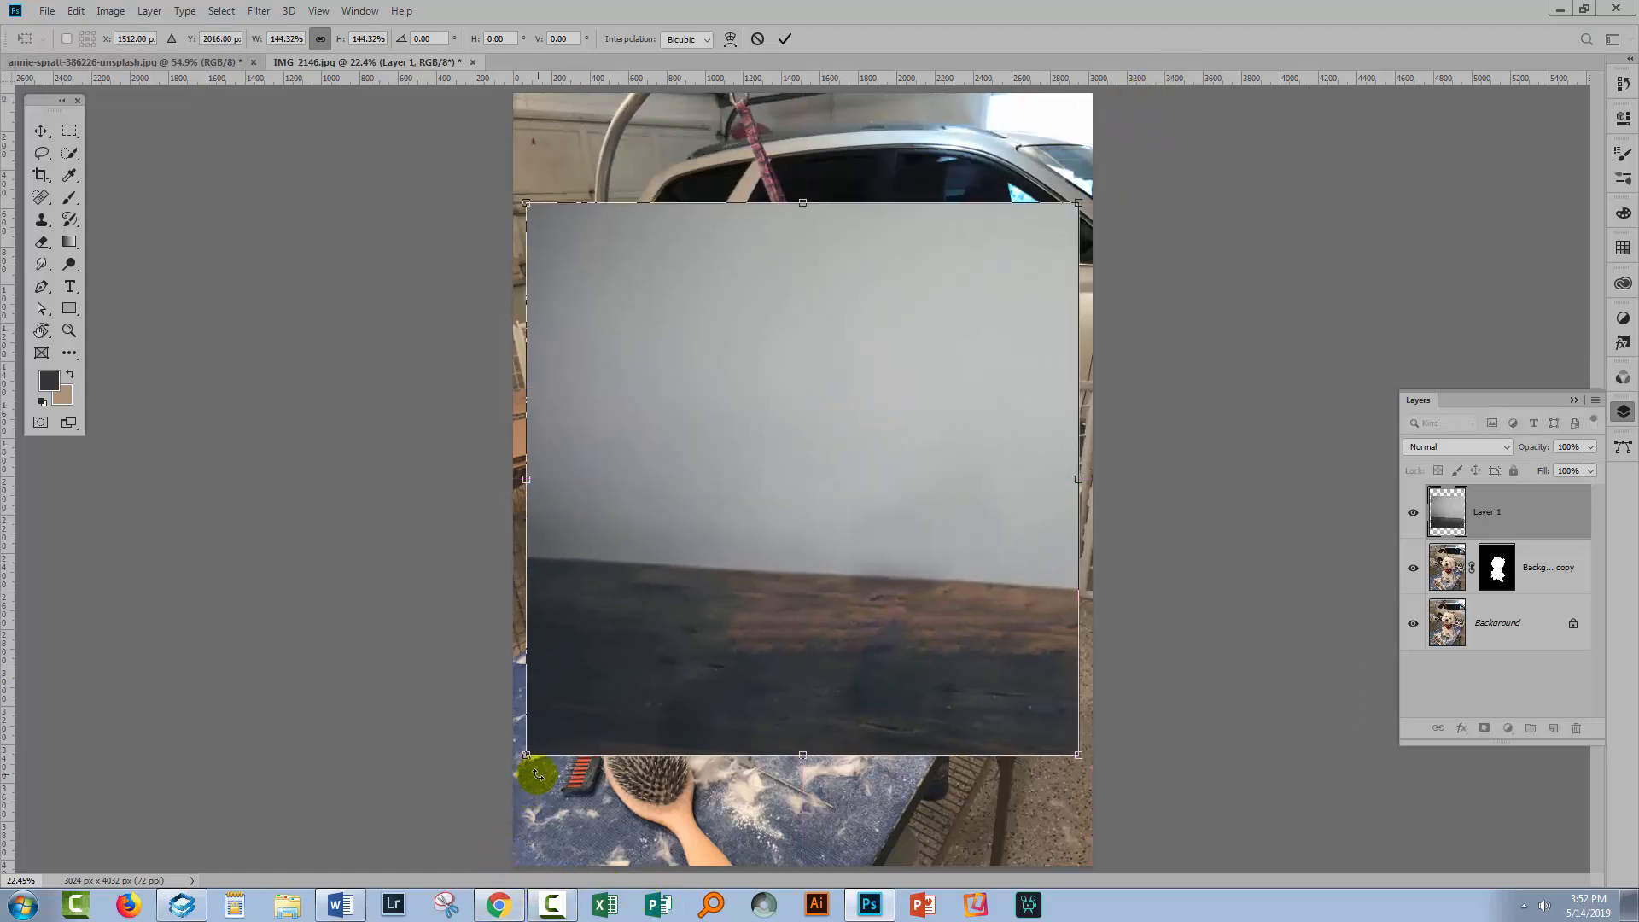
Adjust the table layer's size and position, placing it beneath the masked dog layer
drag(525, 757, 513, 768)
drag(719, 755, 732, 745)
drag(1569, 493, 1550, 610)
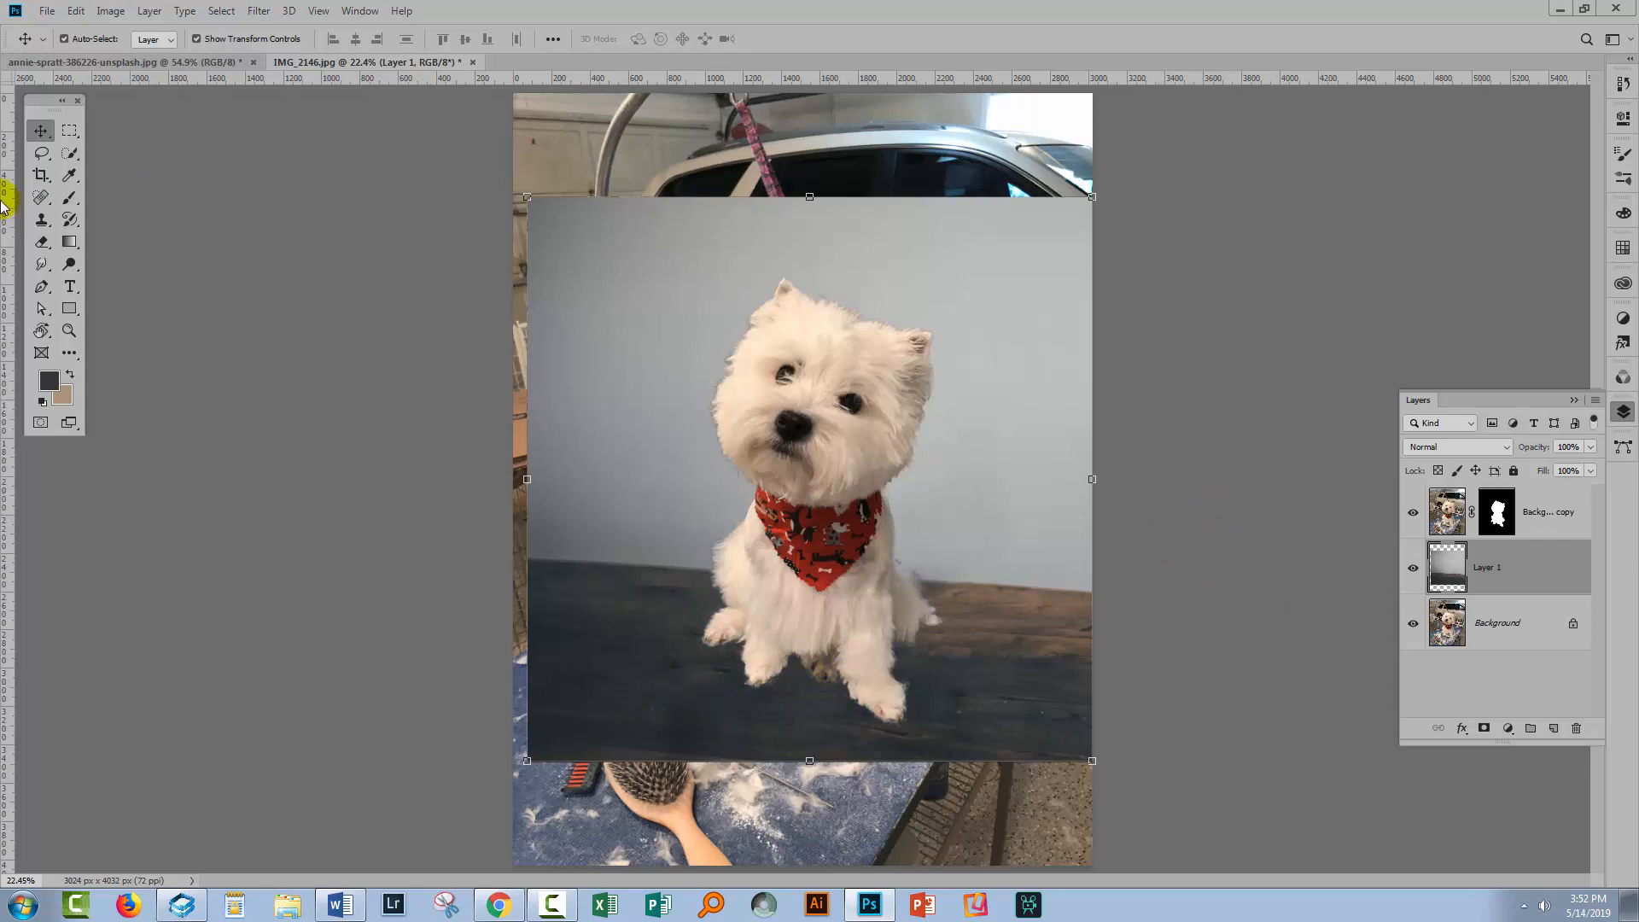
drag(633, 516, 642, 617)
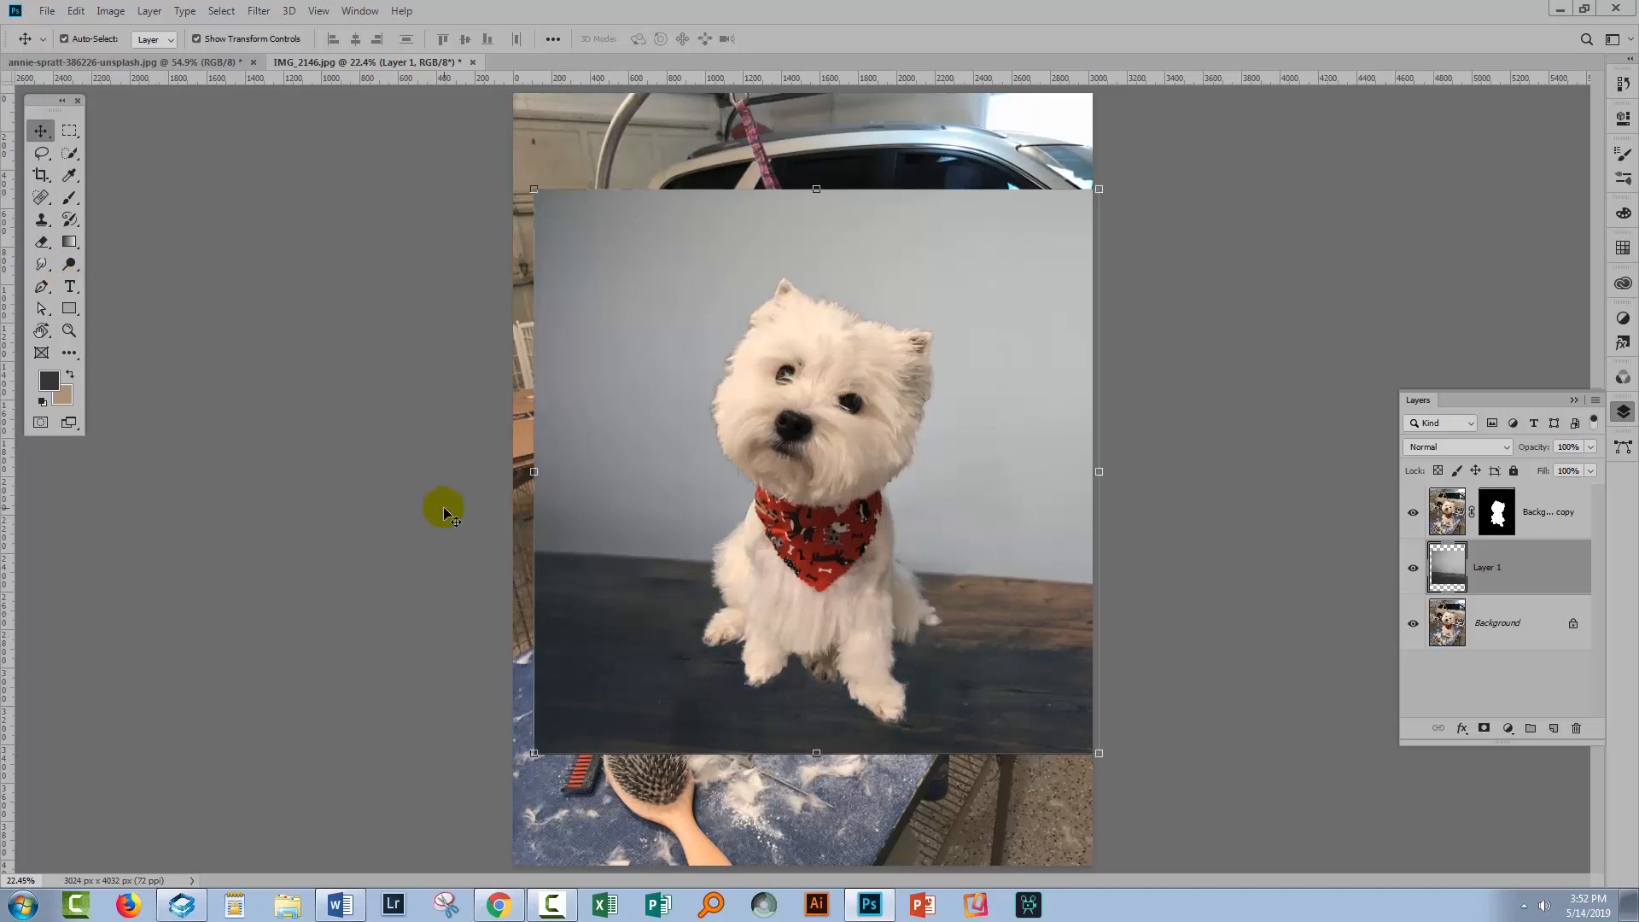
Crop the image to the edges of the table background
click(41, 175)
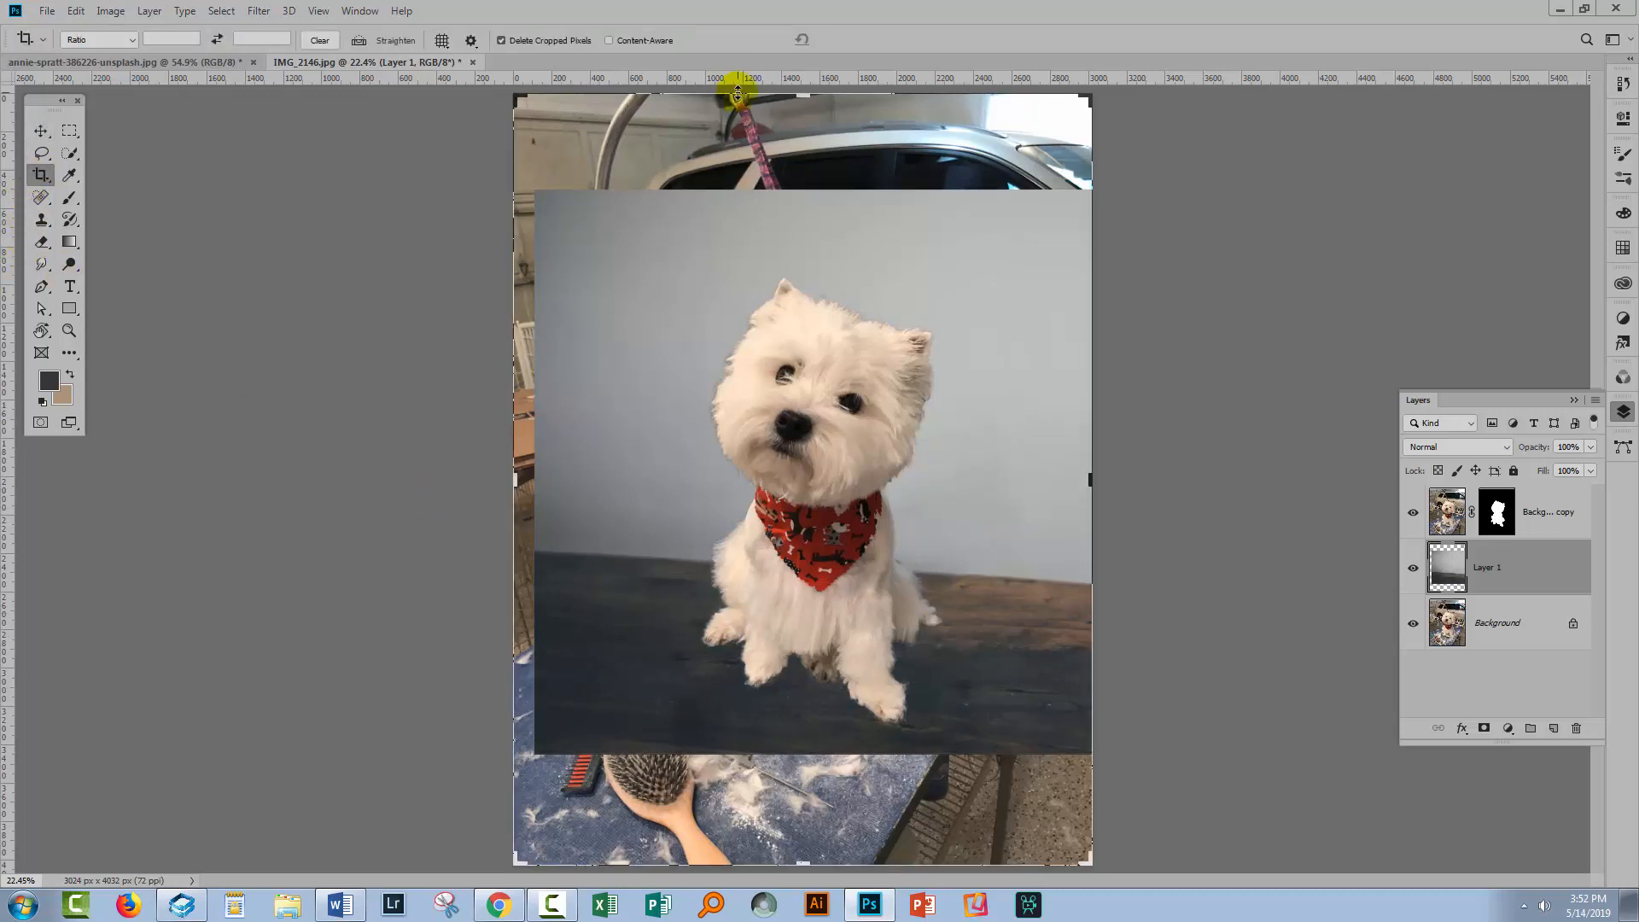
drag(798, 96, 793, 147)
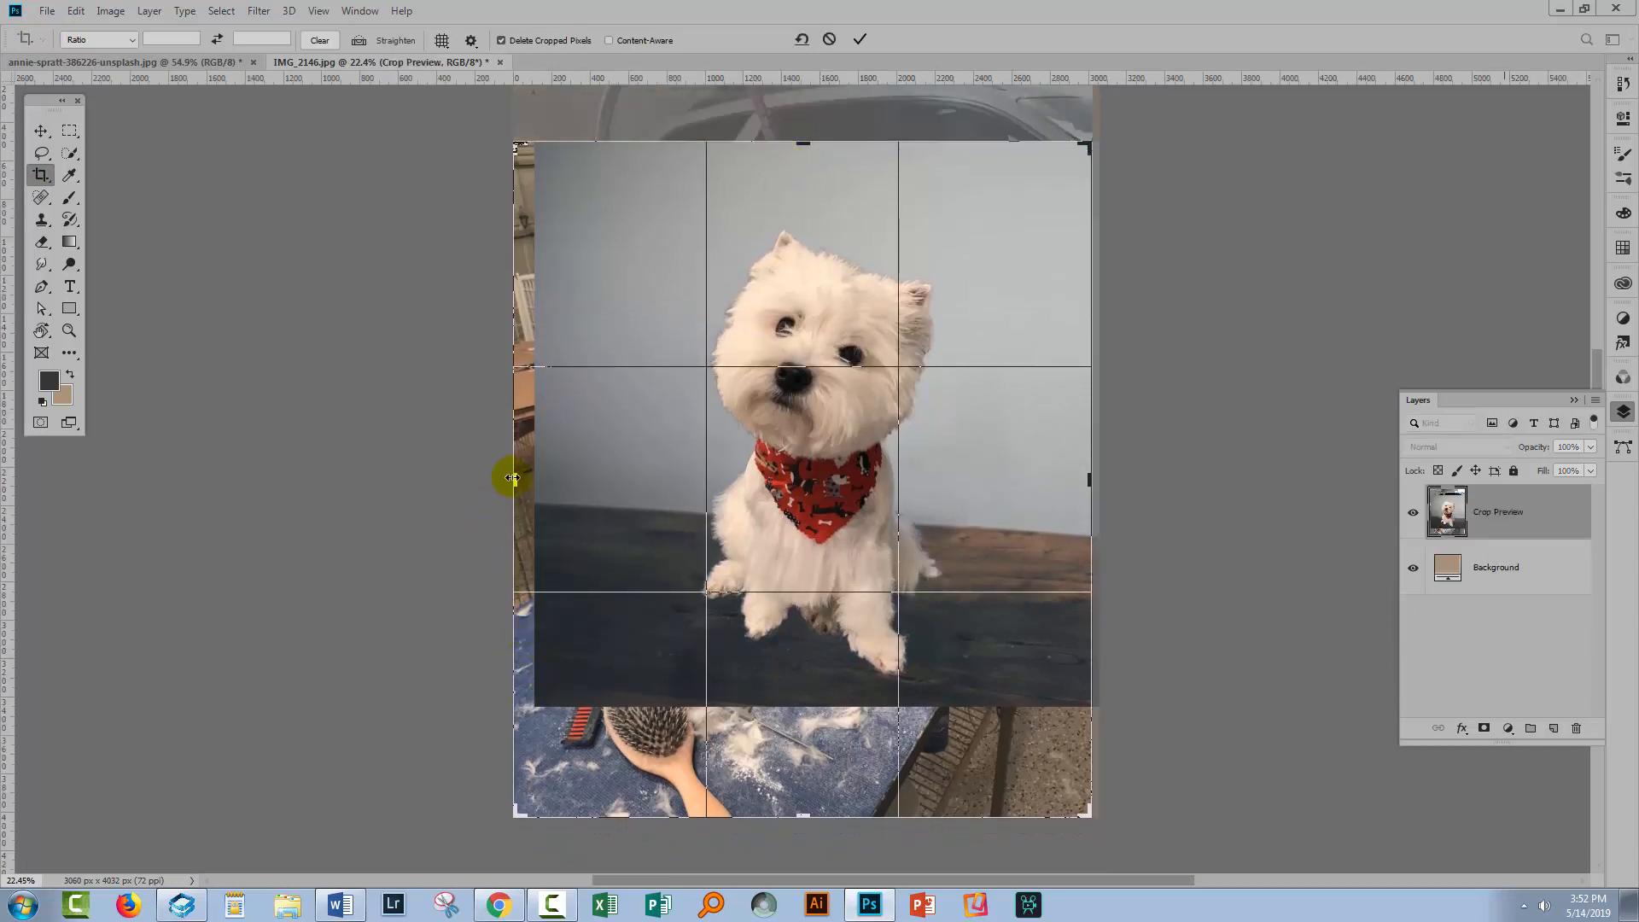
drag(510, 477, 523, 467)
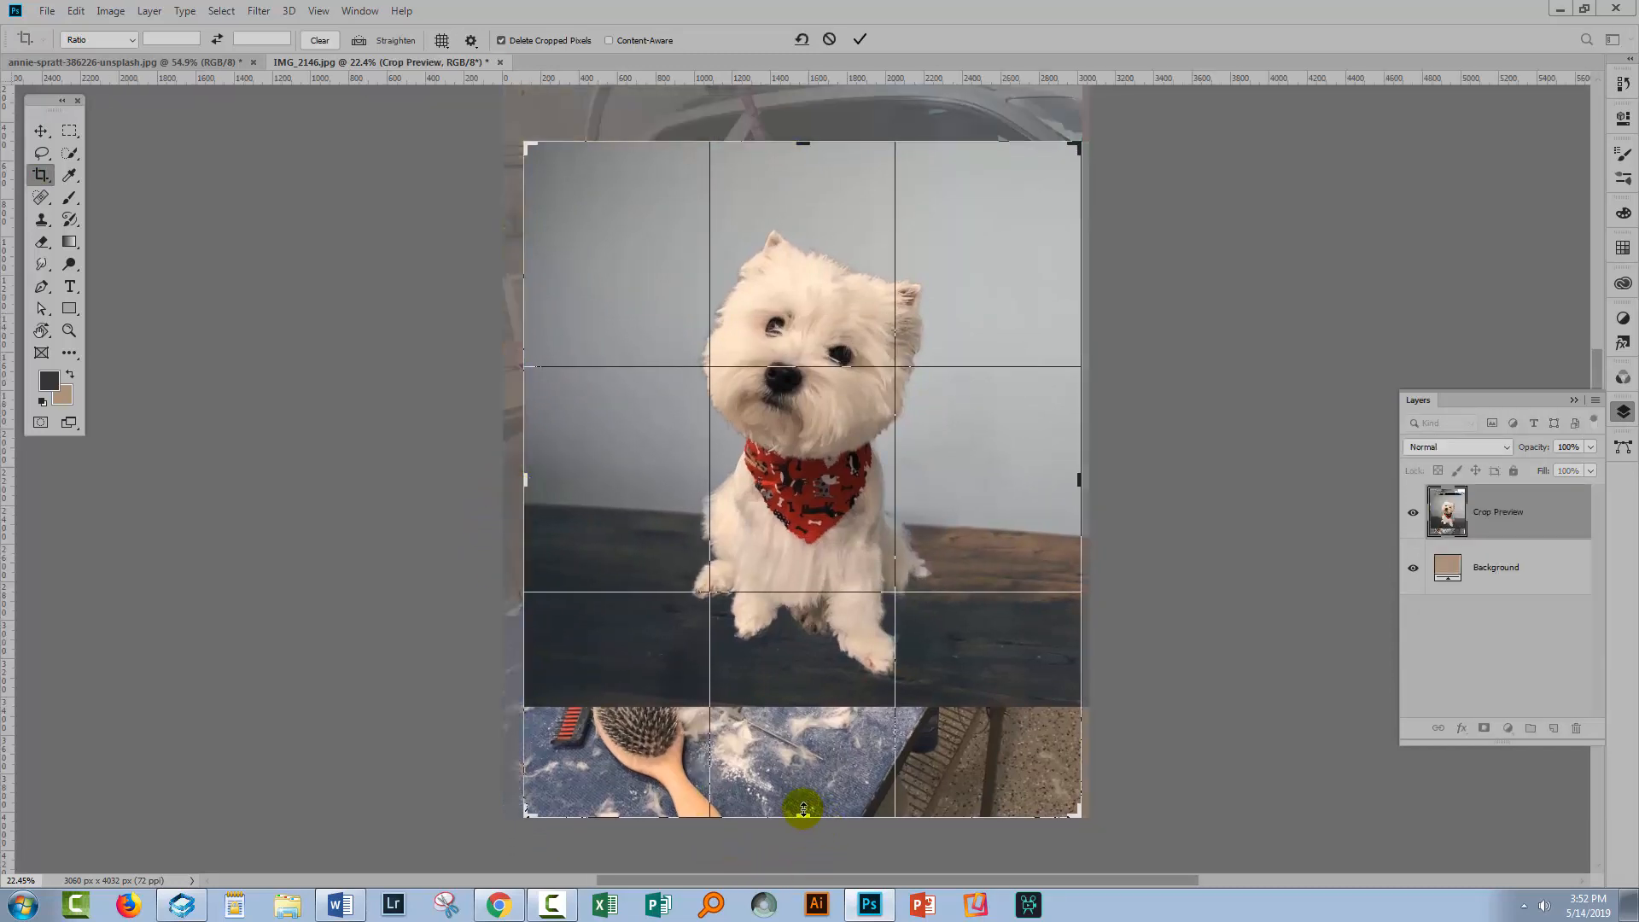
drag(805, 816, 805, 758)
click(860, 38)
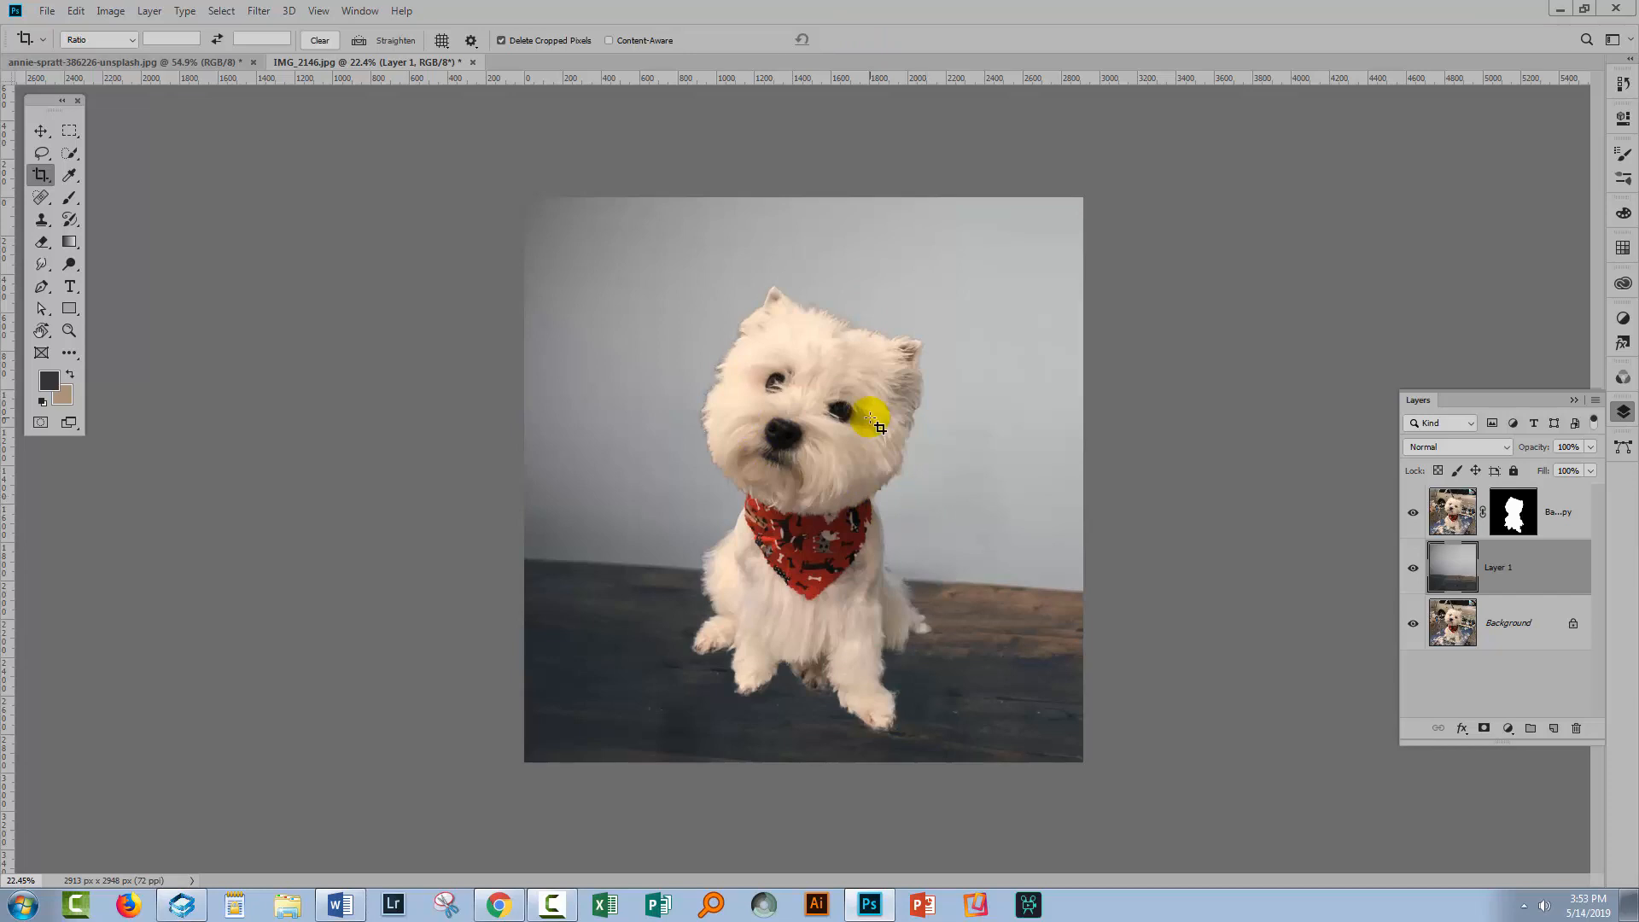
Zoom in on the dog and add a new empty layer above the table background
key(z)
click(805, 337)
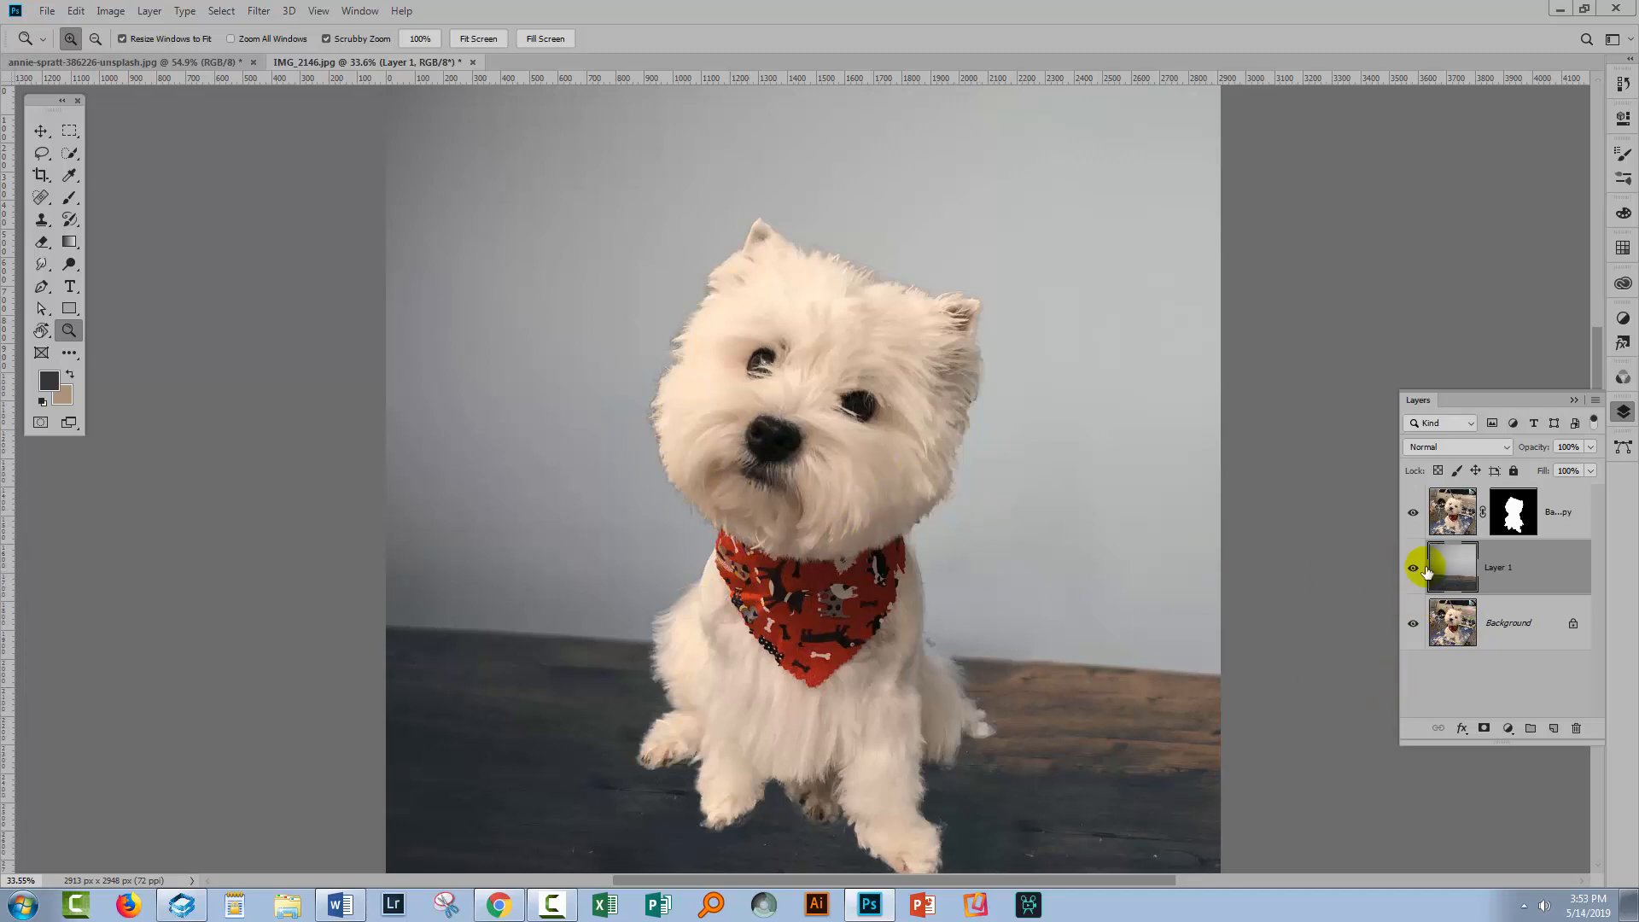
click(1553, 727)
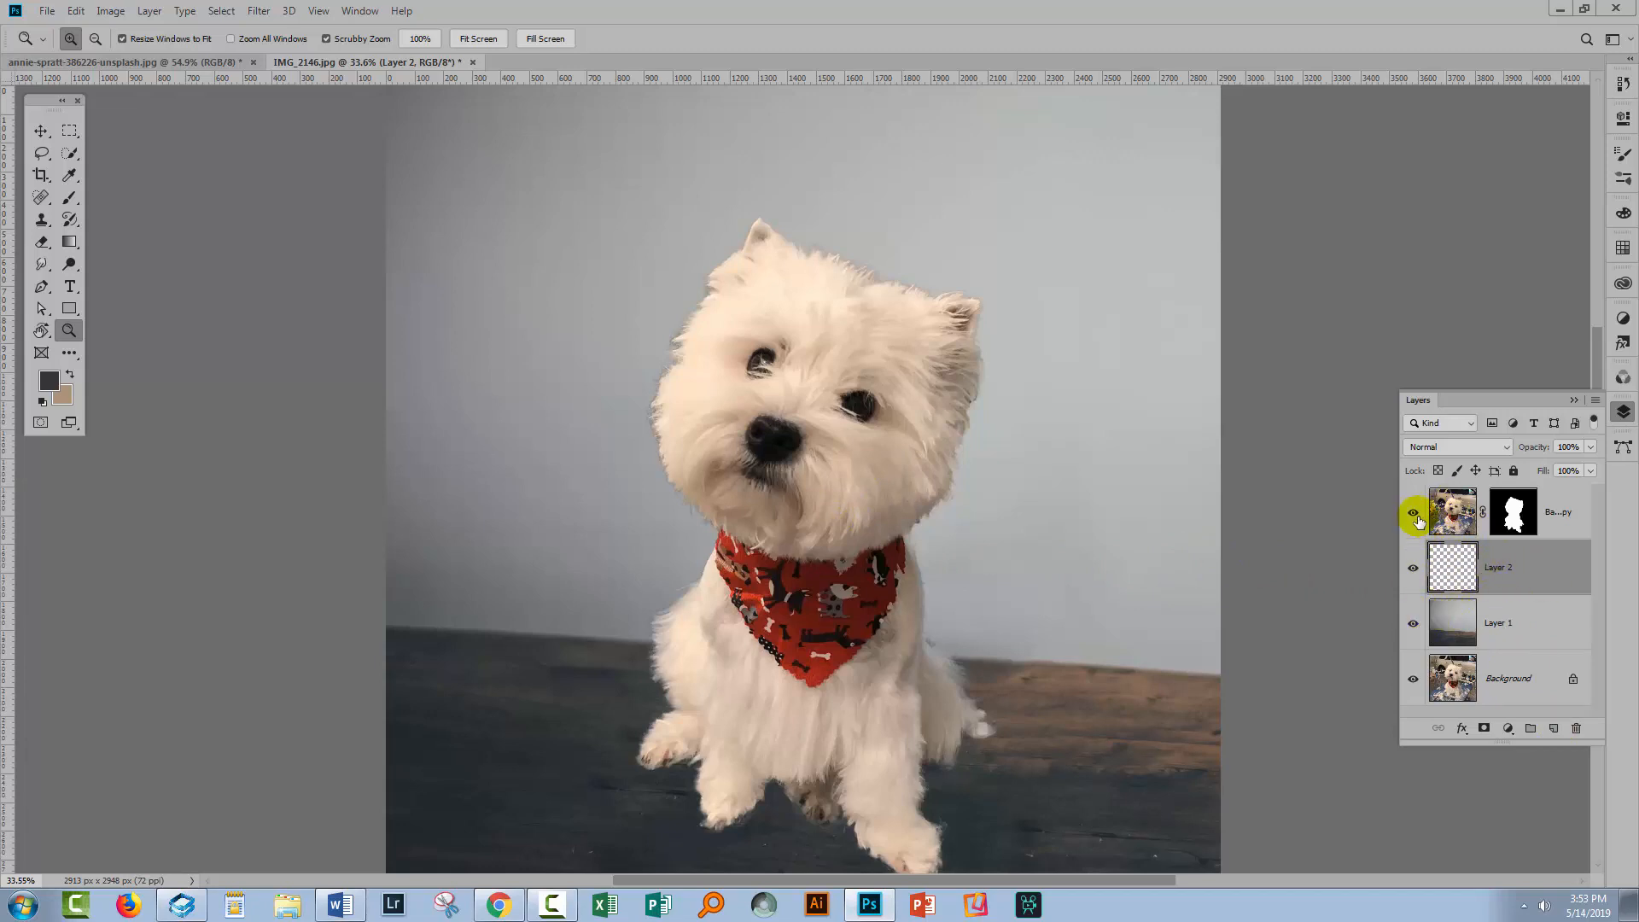
Sample a dark colour from the tabletop and brush a shadow around the dog's base on the empty layer
scroll(1020, 636, down, 3)
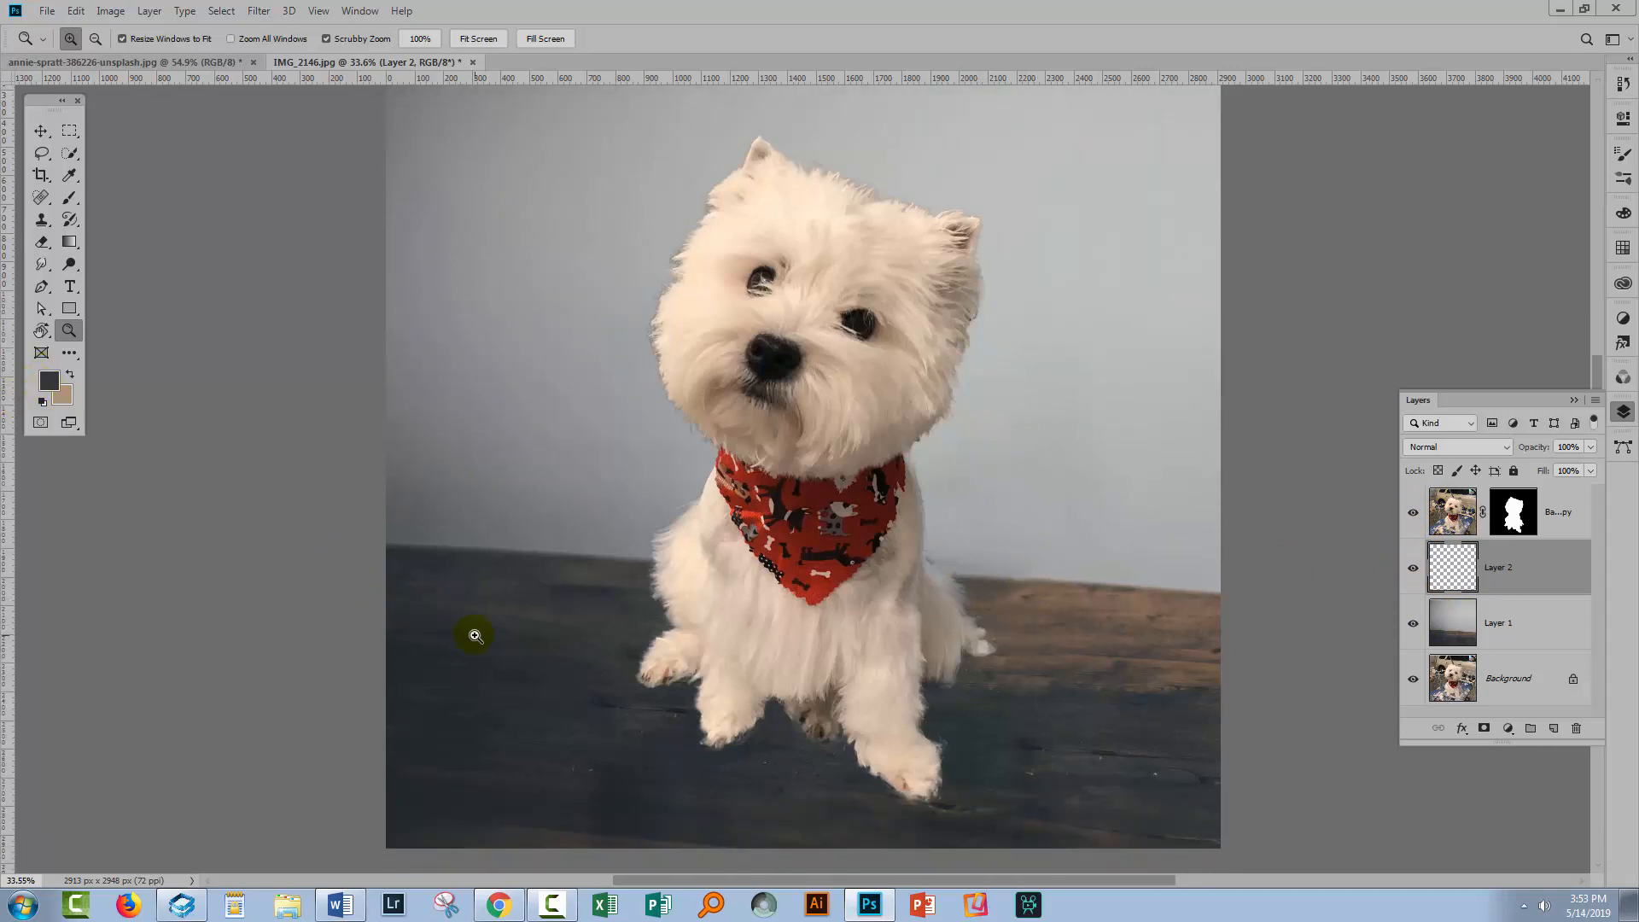
click(69, 175)
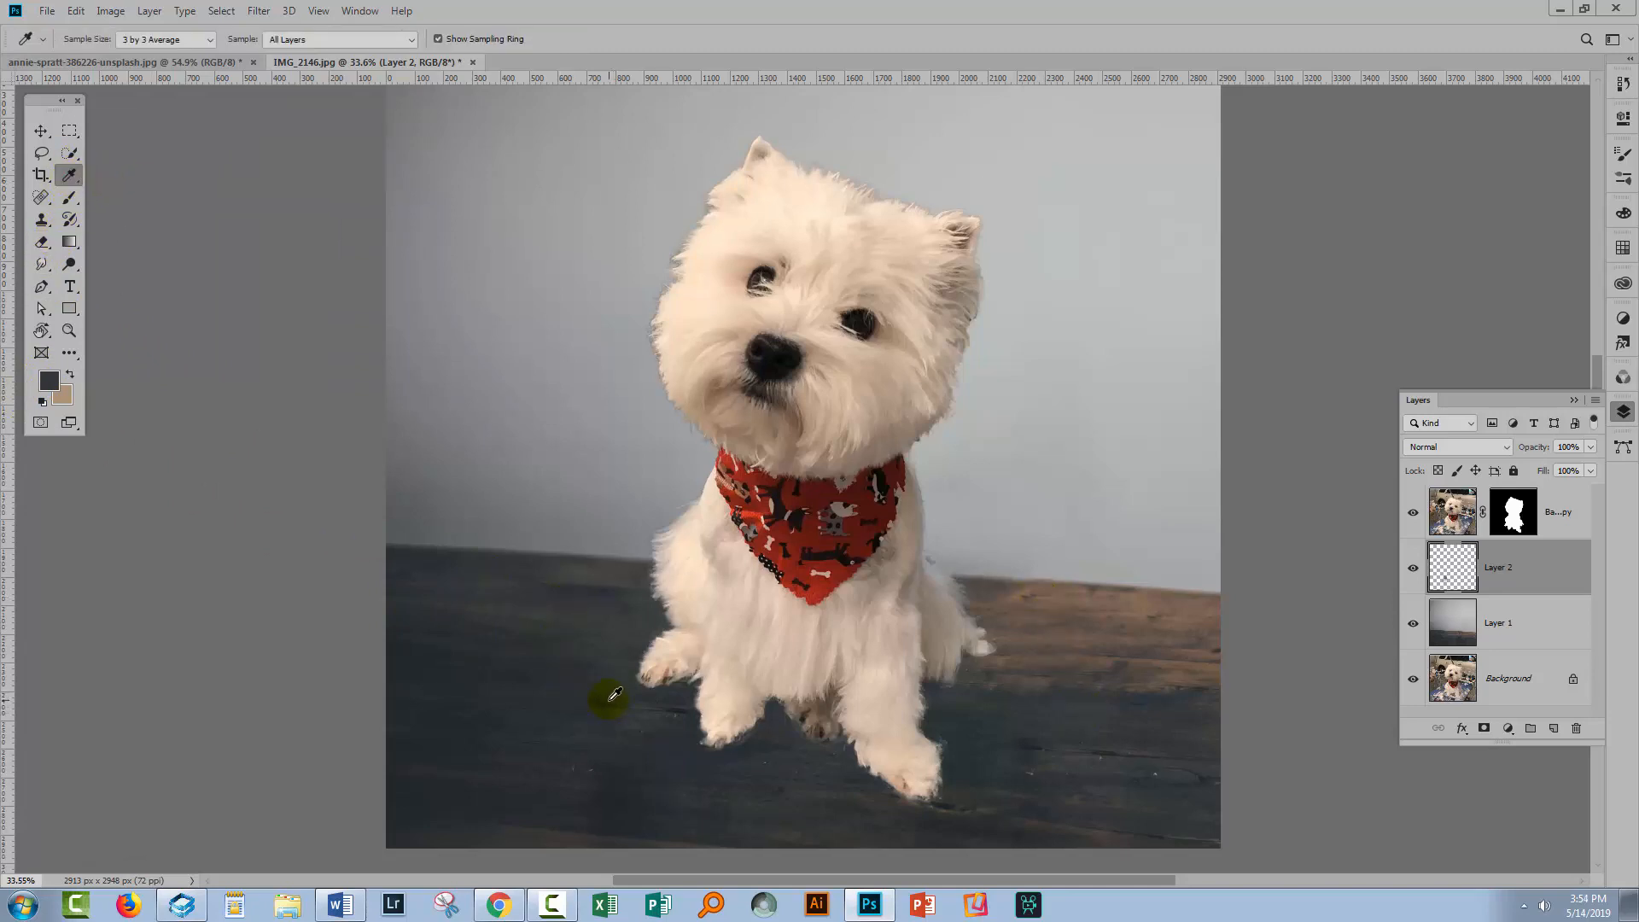
click(604, 701)
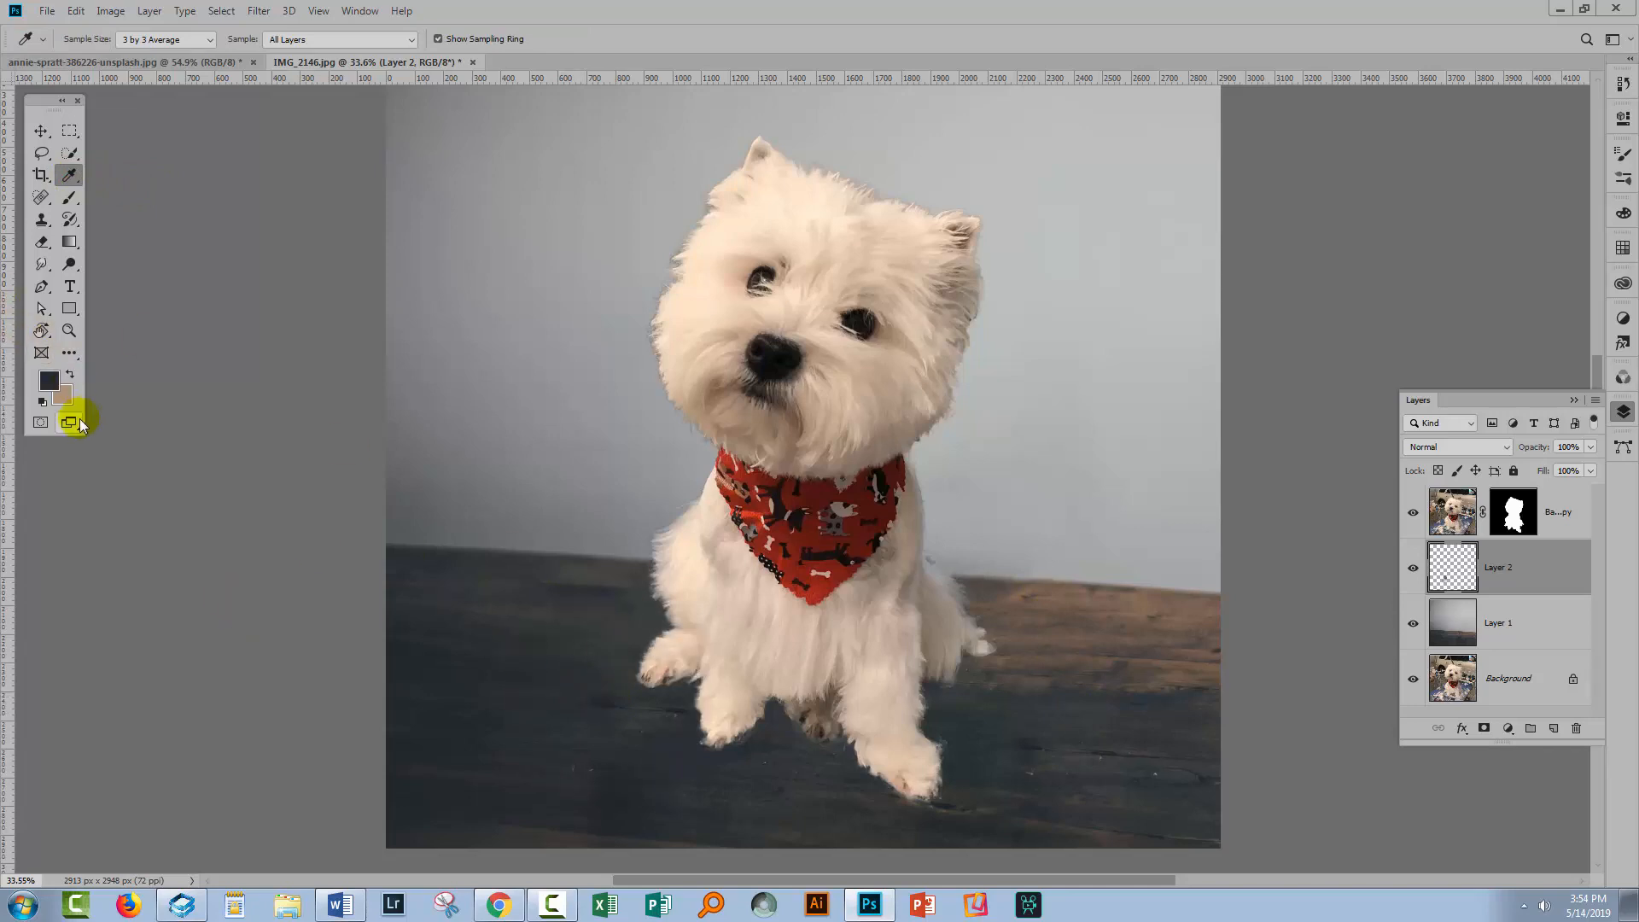
click(69, 198)
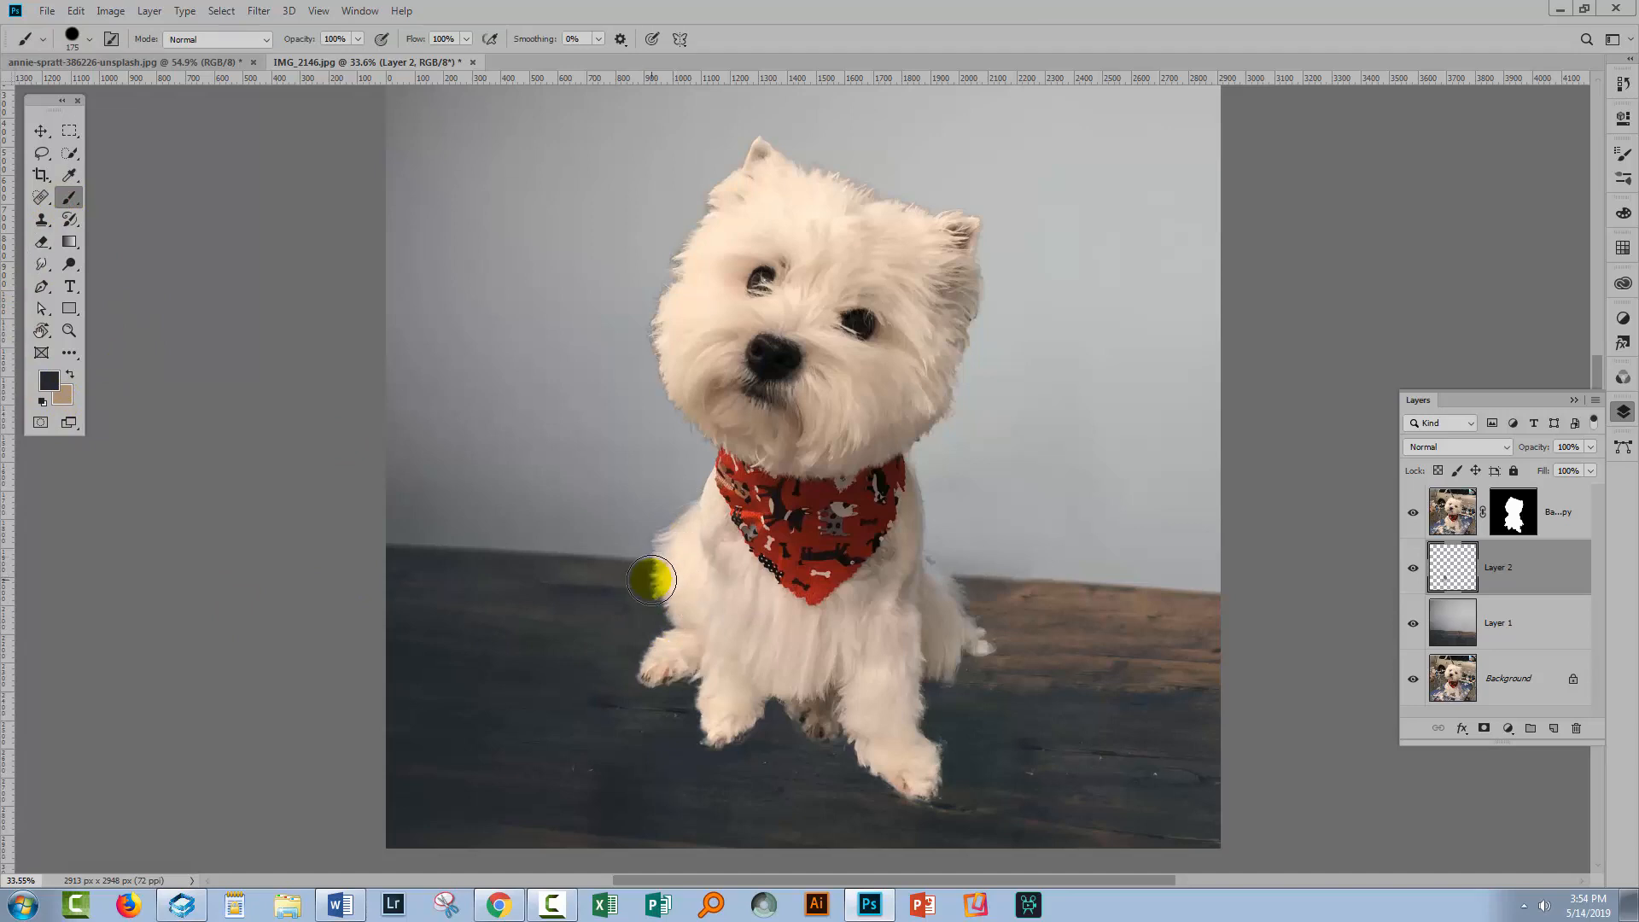
mouse_move(651, 579)
mouse_down()
mouse_move(669, 628)
mouse_move(644, 682)
mouse_move(691, 667)
mouse_move(702, 732)
mouse_move(742, 709)
mouse_move(787, 732)
mouse_up()
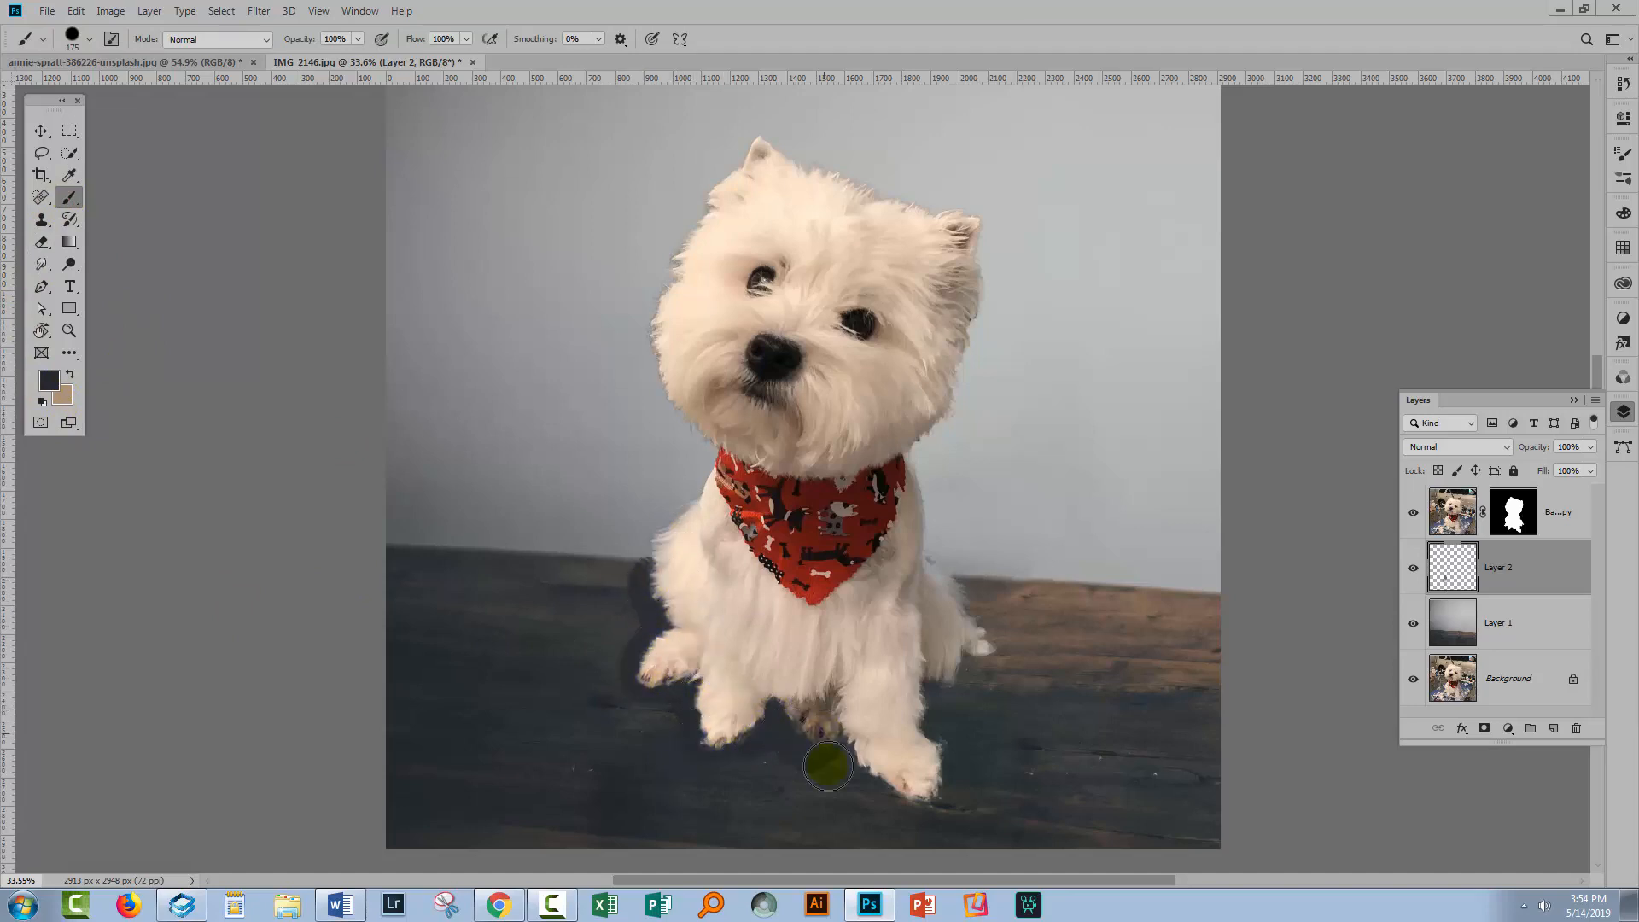
mouse_move(876, 783)
mouse_down()
mouse_move(904, 779)
mouse_move(936, 684)
mouse_move(966, 666)
mouse_move(973, 626)
mouse_move(951, 592)
mouse_move(981, 640)
mouse_up()
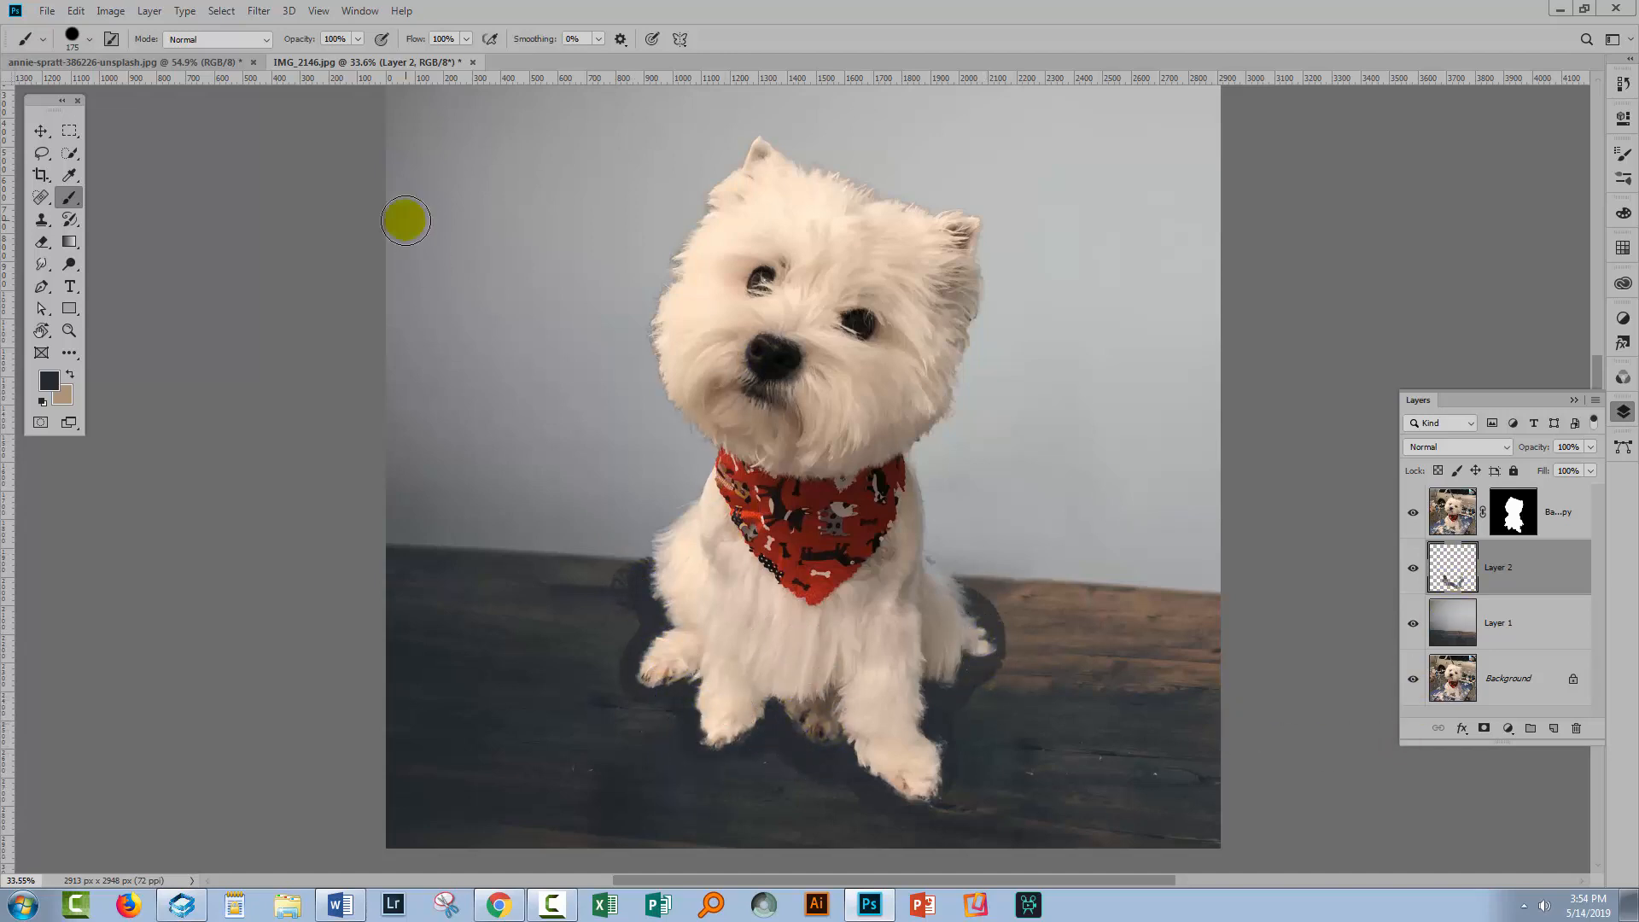
Apply a Gaussian Blur with a radius of 107.1 pixels to the shadow layer
click(258, 10)
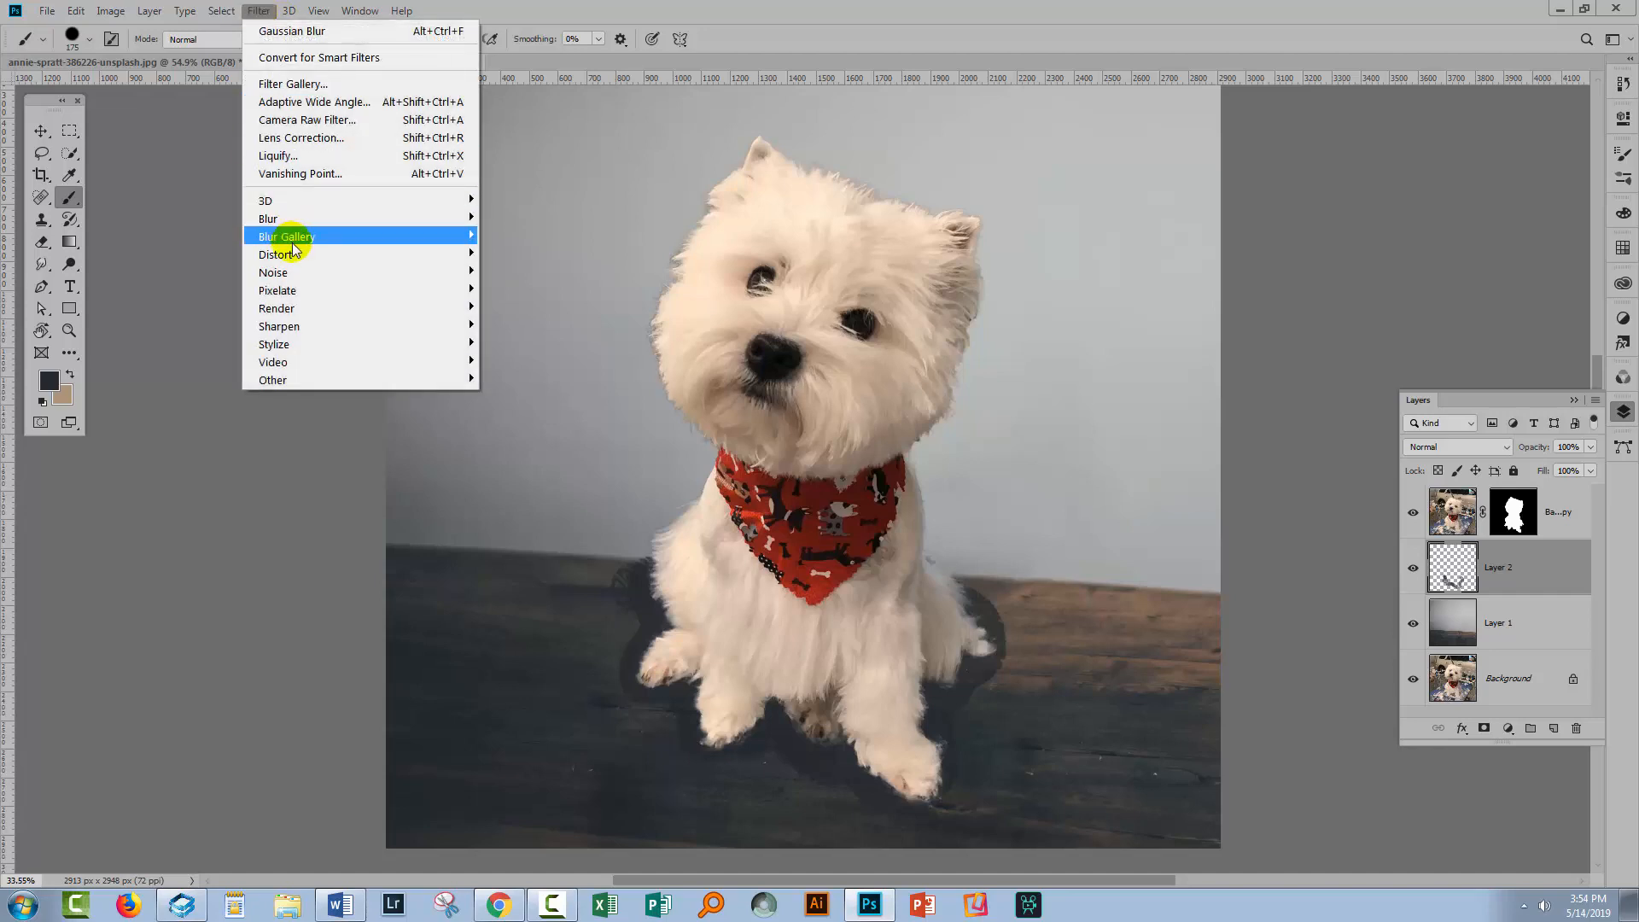
mouse_move(290, 220)
click(191, 290)
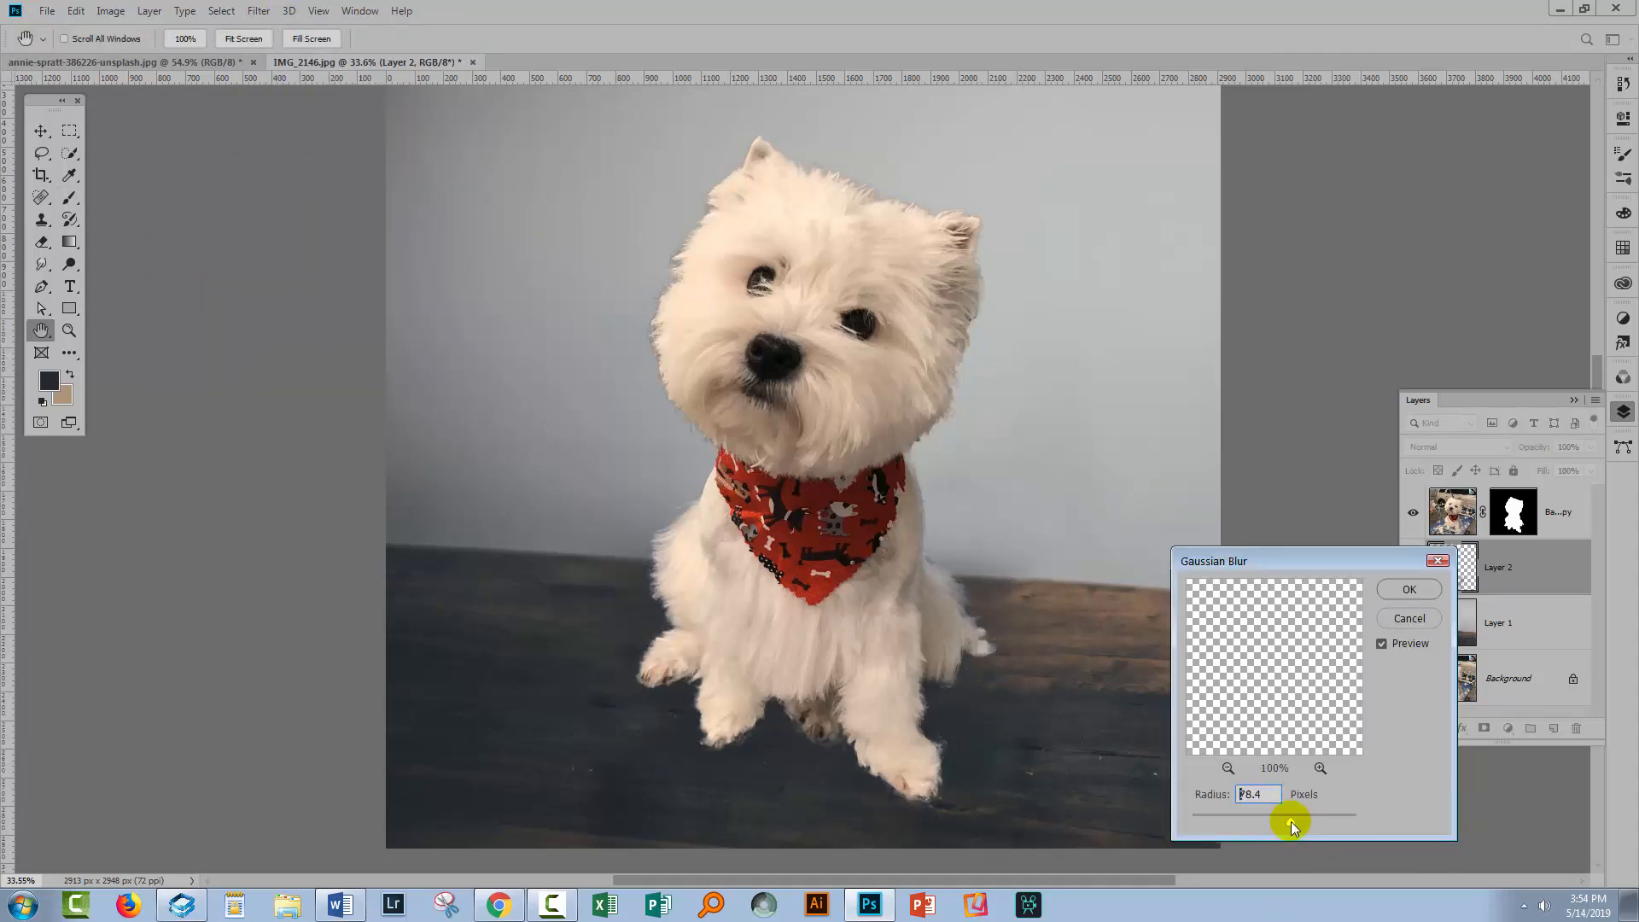
drag(1288, 822, 1298, 821)
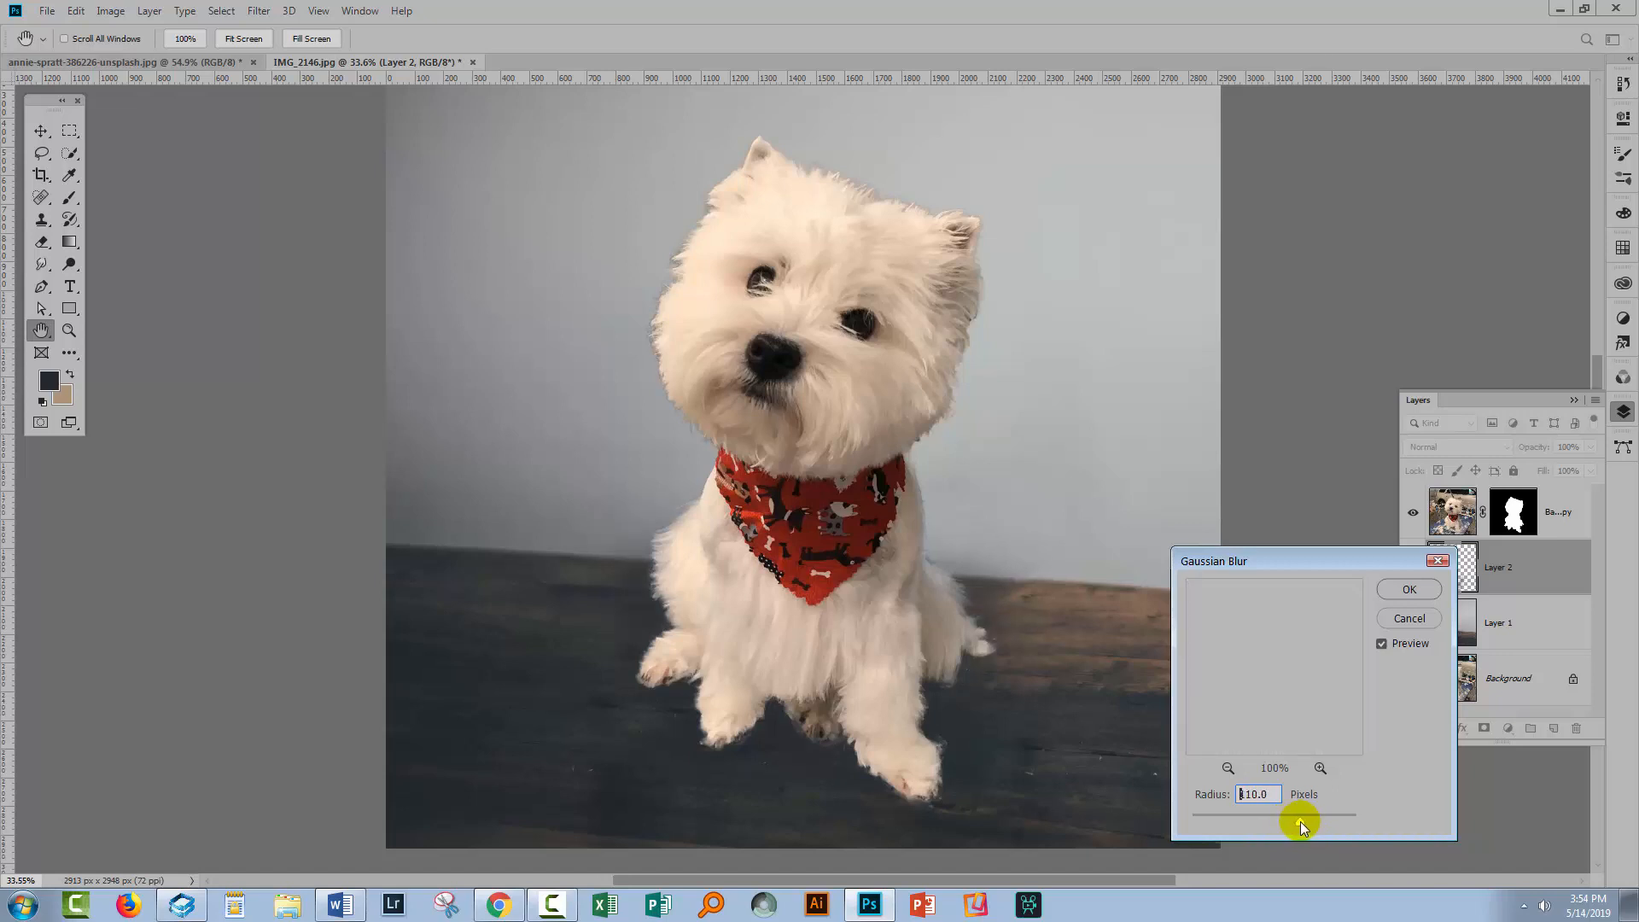
click(1408, 588)
Paint a second, tighter shadow stroke beneath the dog's chest and paws on the same layer
key(b)
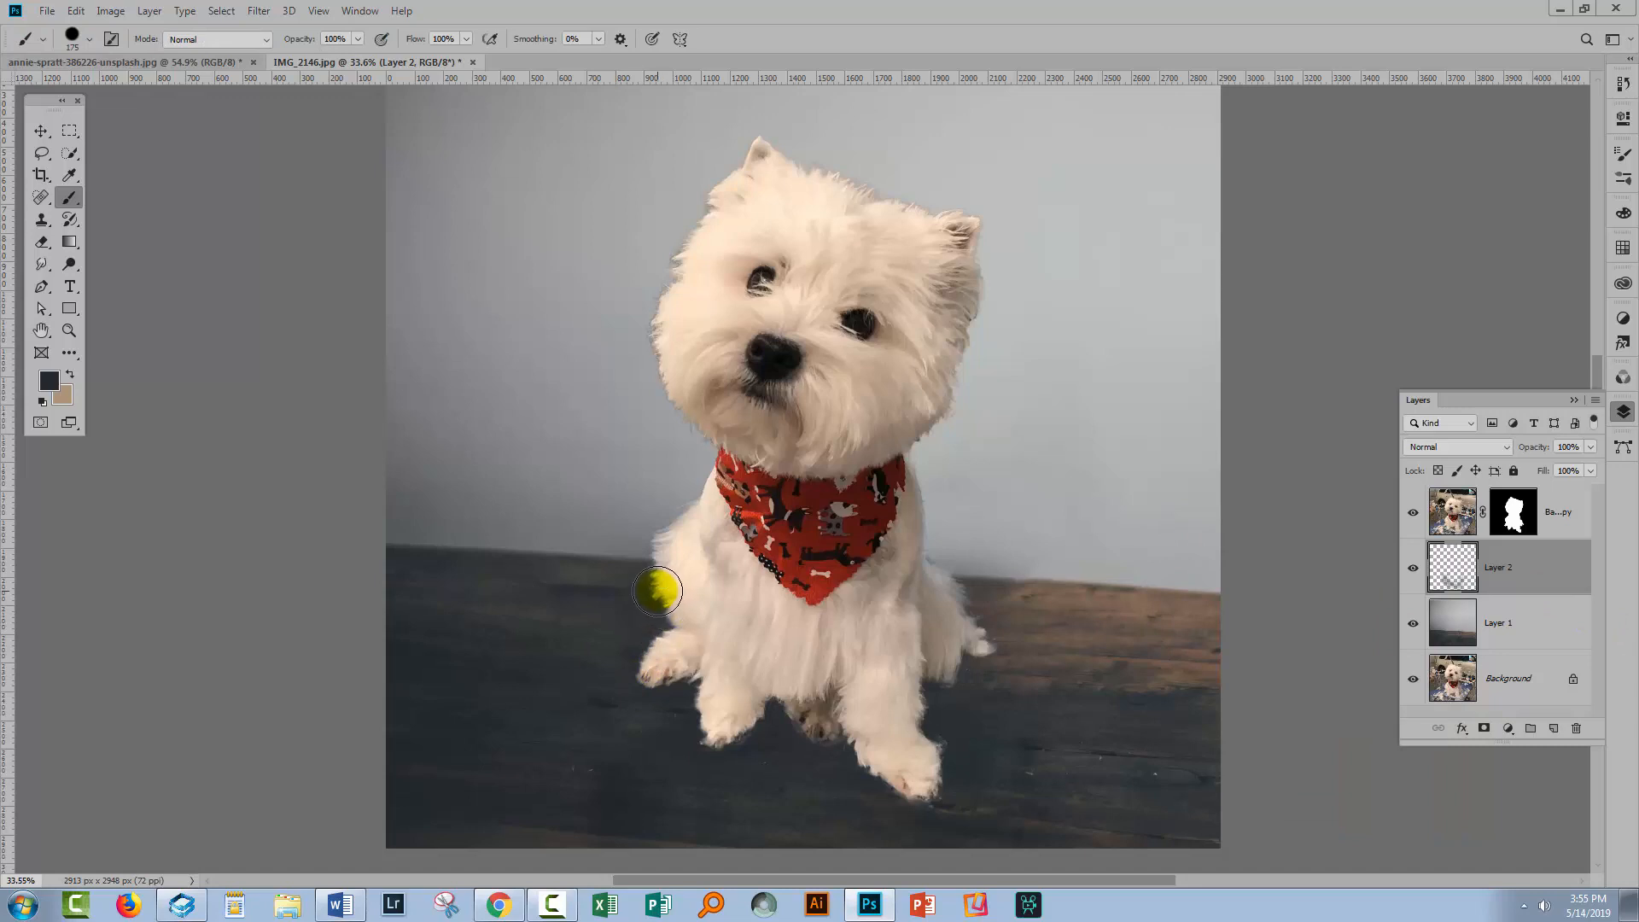
mouse_move(661, 585)
mouse_down()
mouse_move(677, 623)
mouse_move(653, 678)
mouse_move(695, 676)
mouse_move(716, 731)
mouse_move(784, 697)
mouse_move(910, 754)
mouse_up()
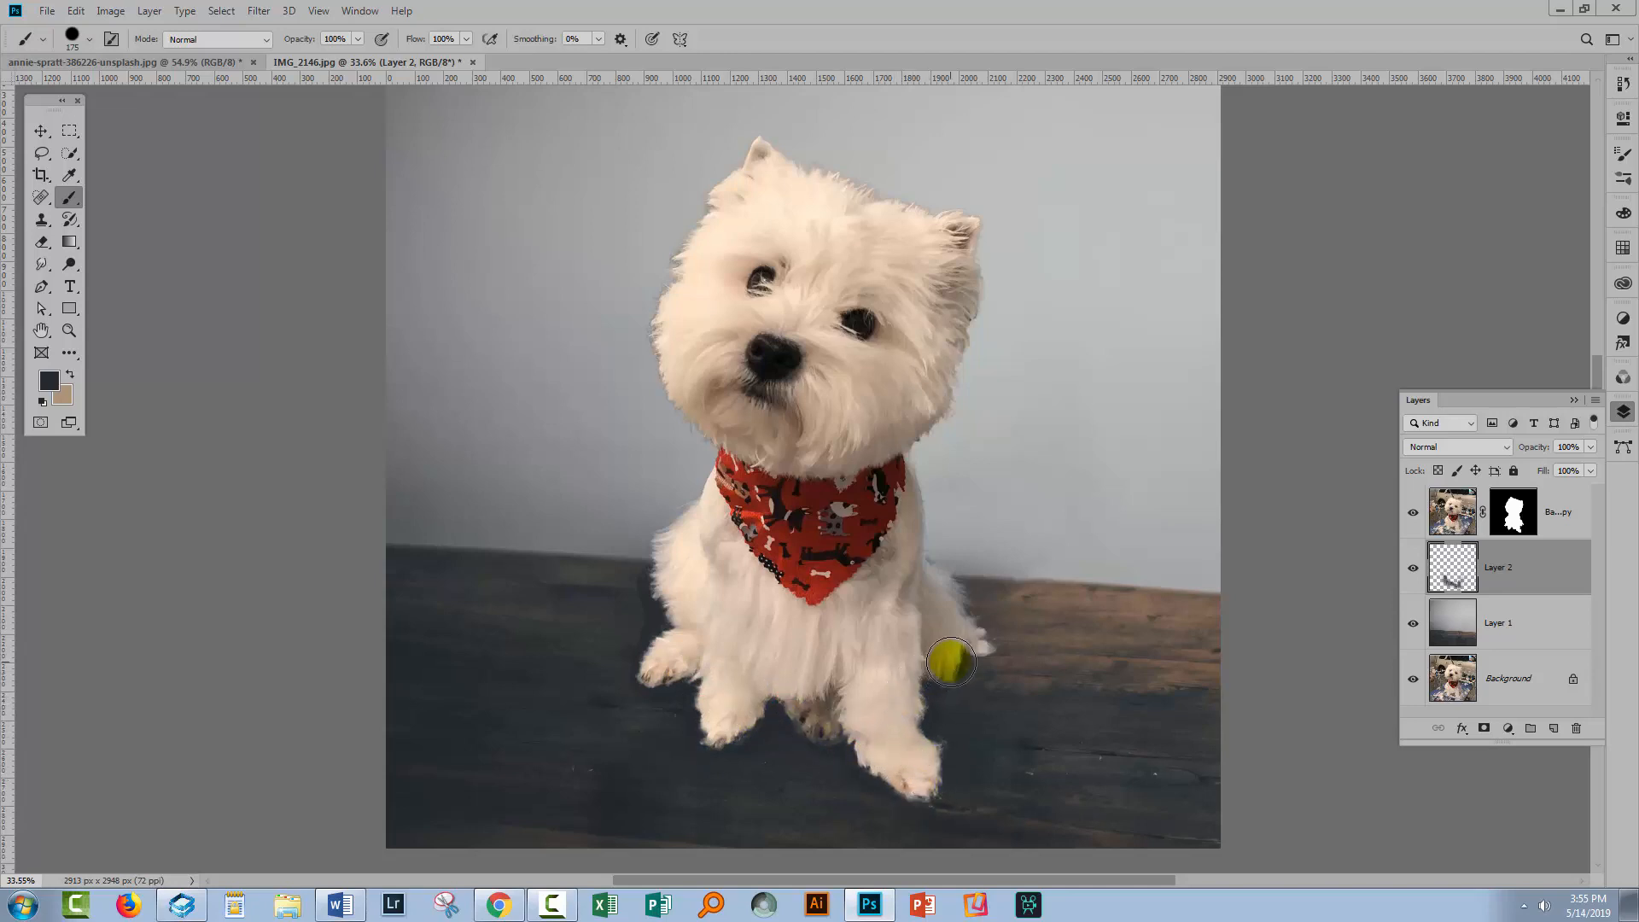
drag(965, 653, 975, 623)
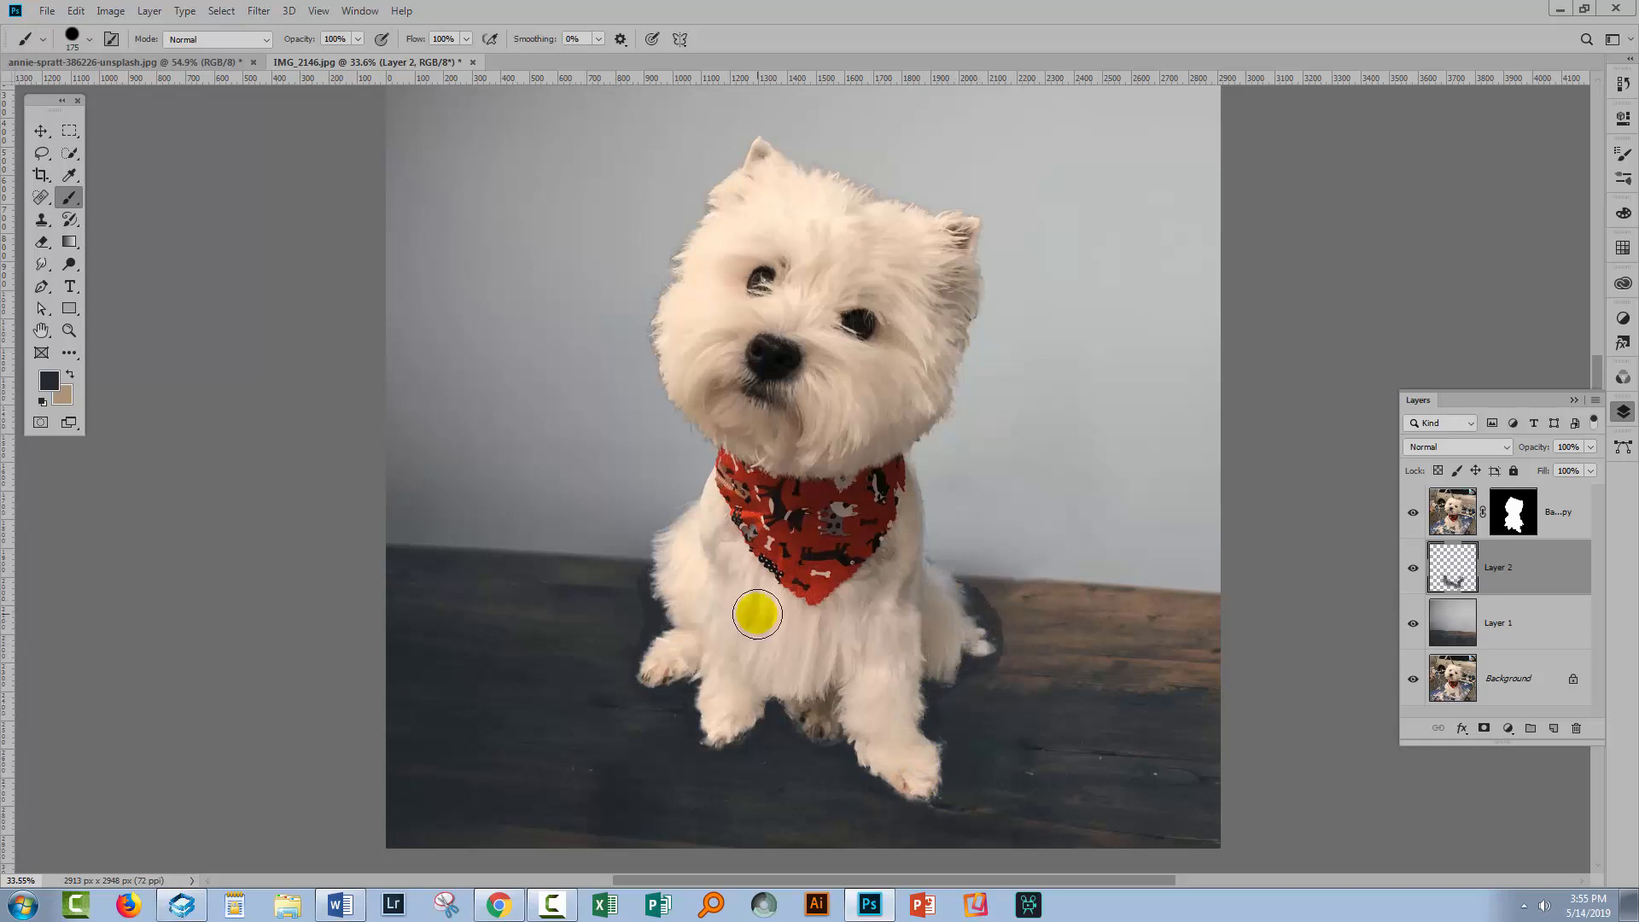
Apply another, lighter Gaussian Blur to the new shadow strokes
click(256, 12)
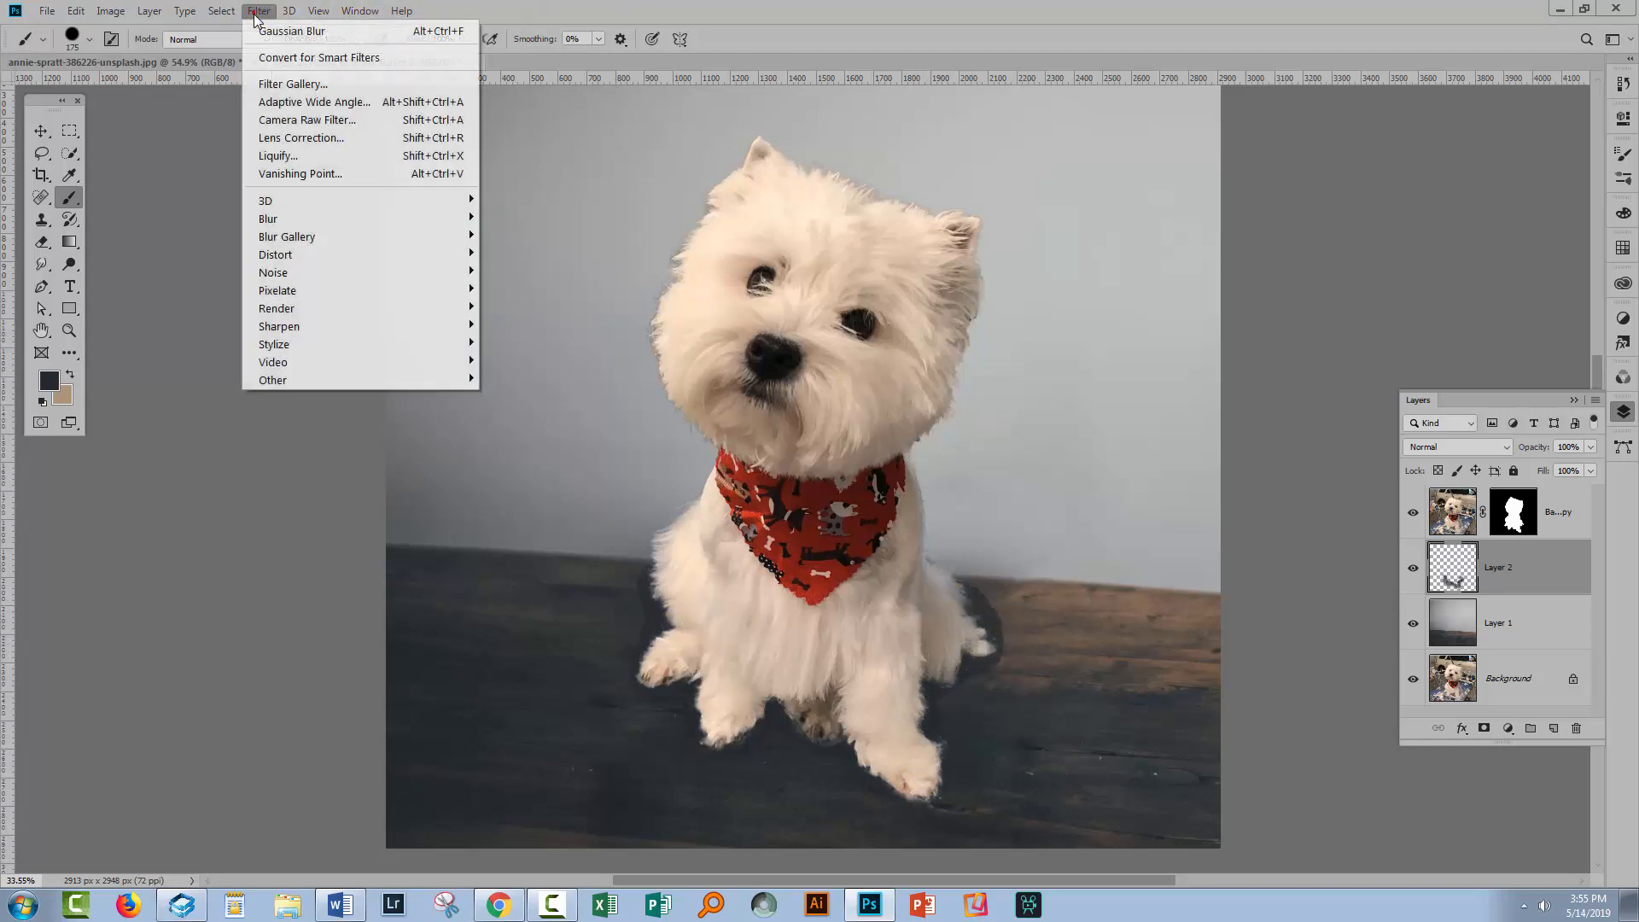
mouse_move(410, 218)
click(171, 291)
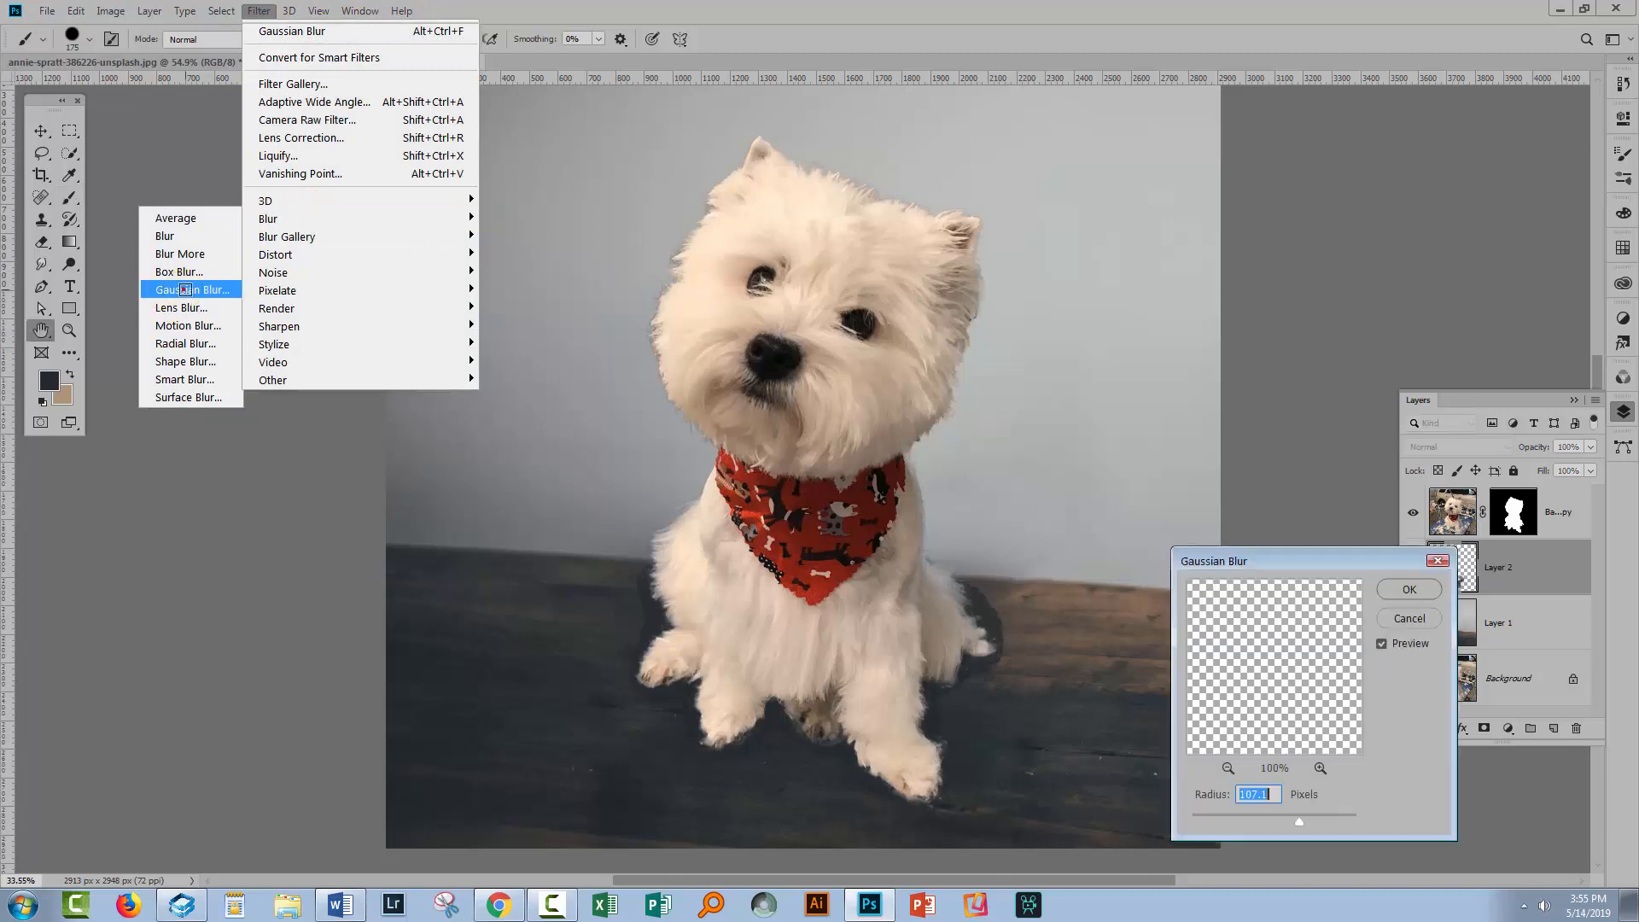
drag(1298, 825, 1229, 816)
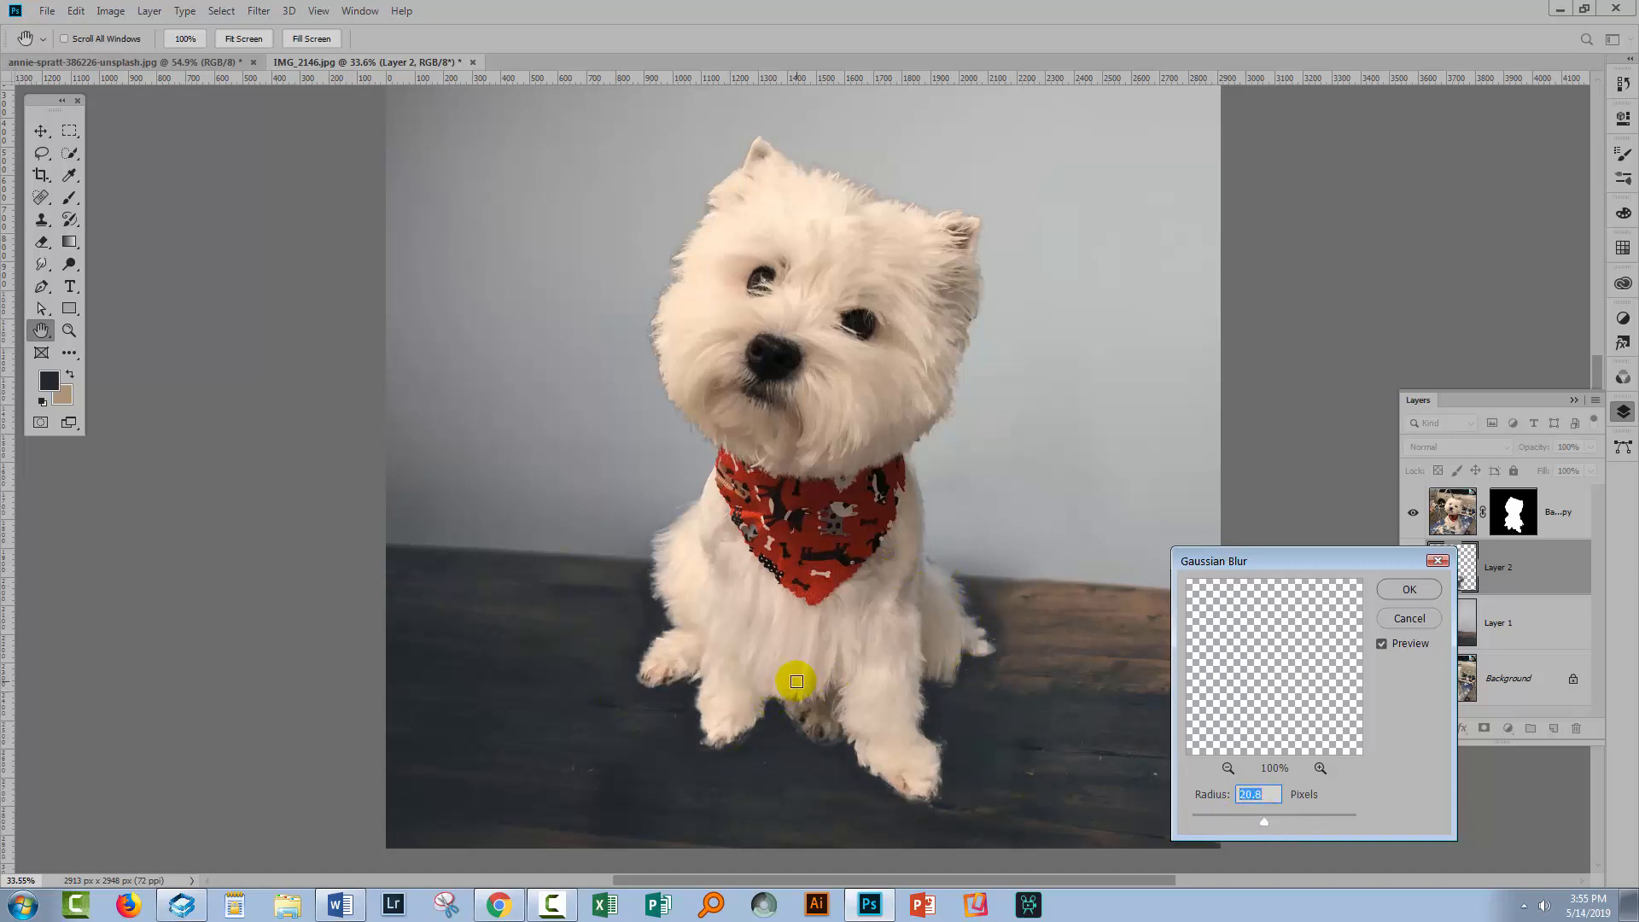
click(1391, 599)
Erase the excess shadow beside the dog's right side with a soft 80 px eraser
key(b)
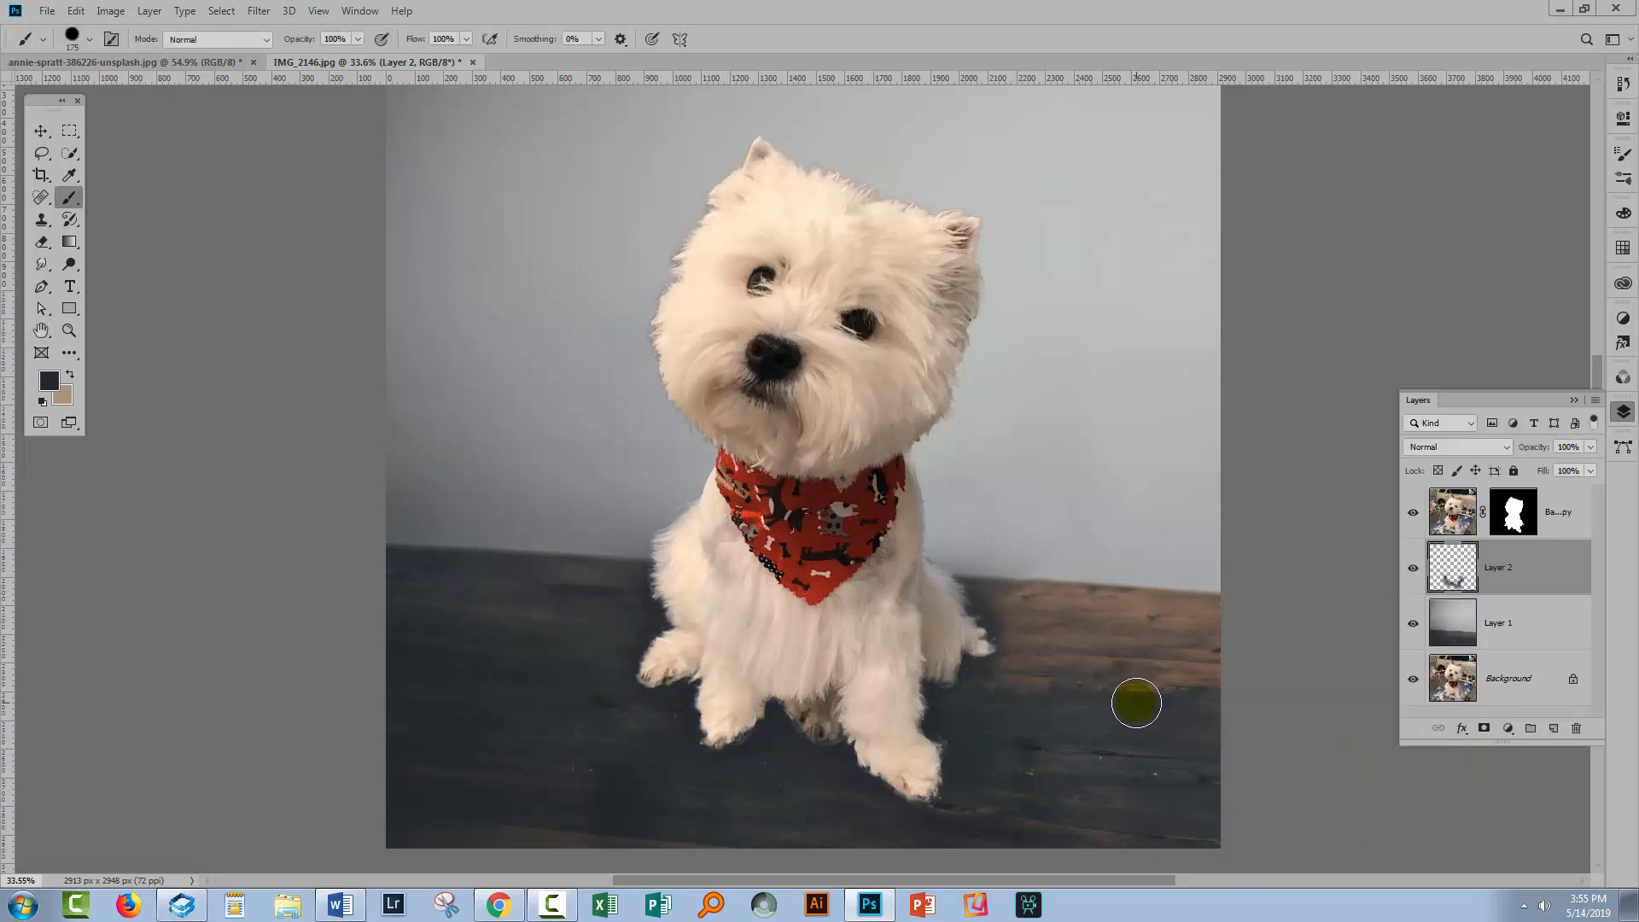
key(z)
drag(702, 516, 684, 516)
drag(1003, 712, 964, 657)
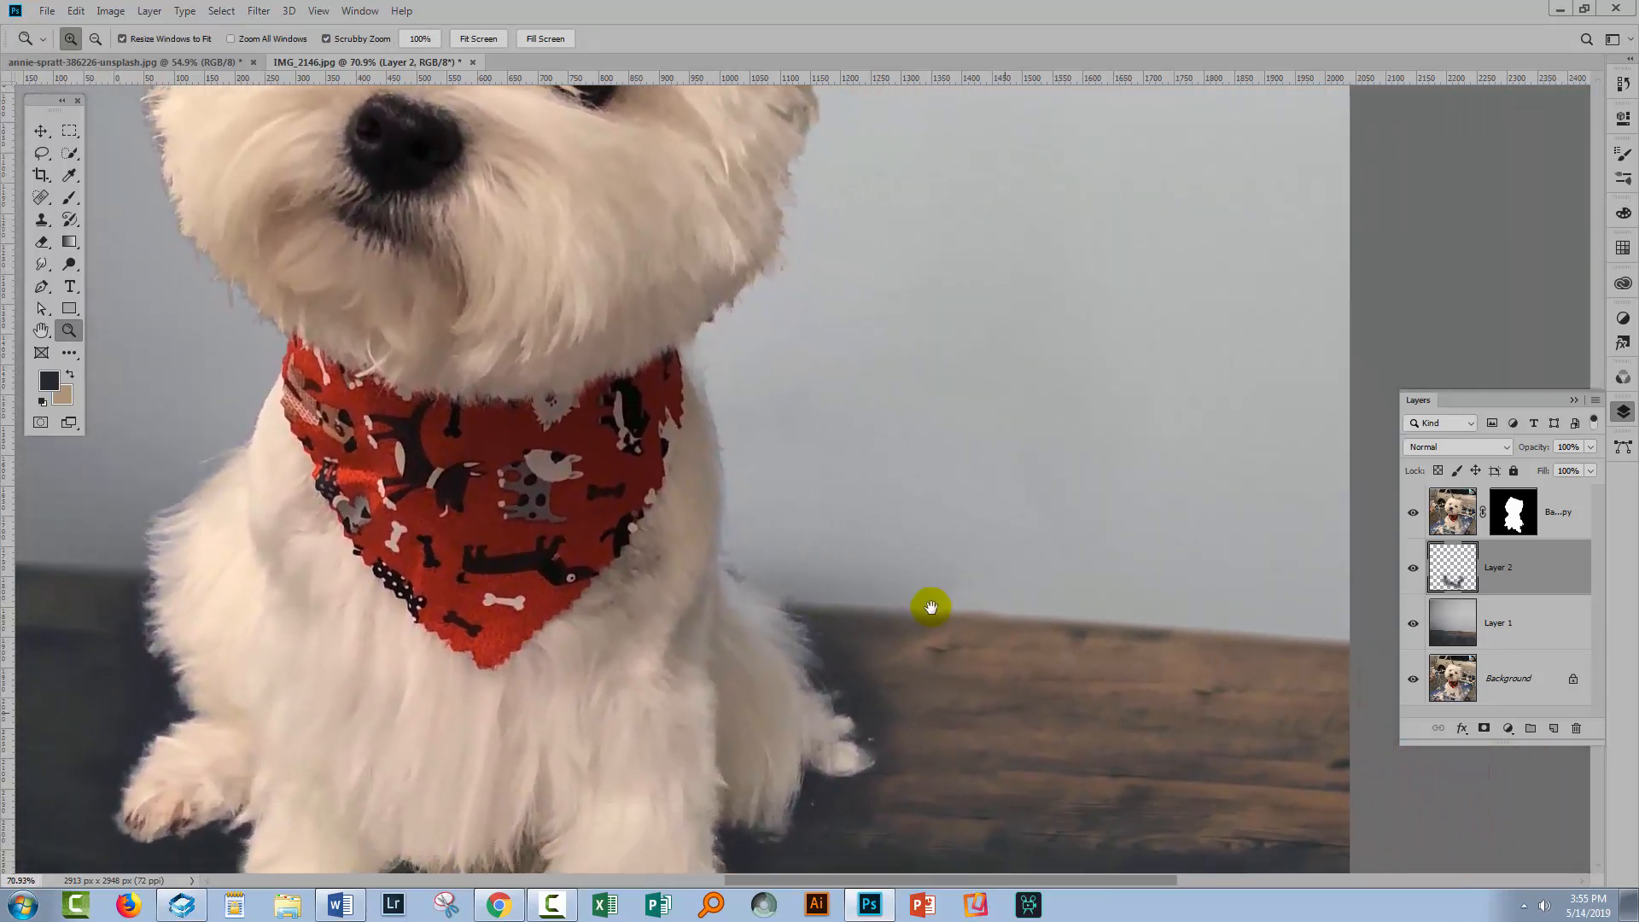
click(40, 245)
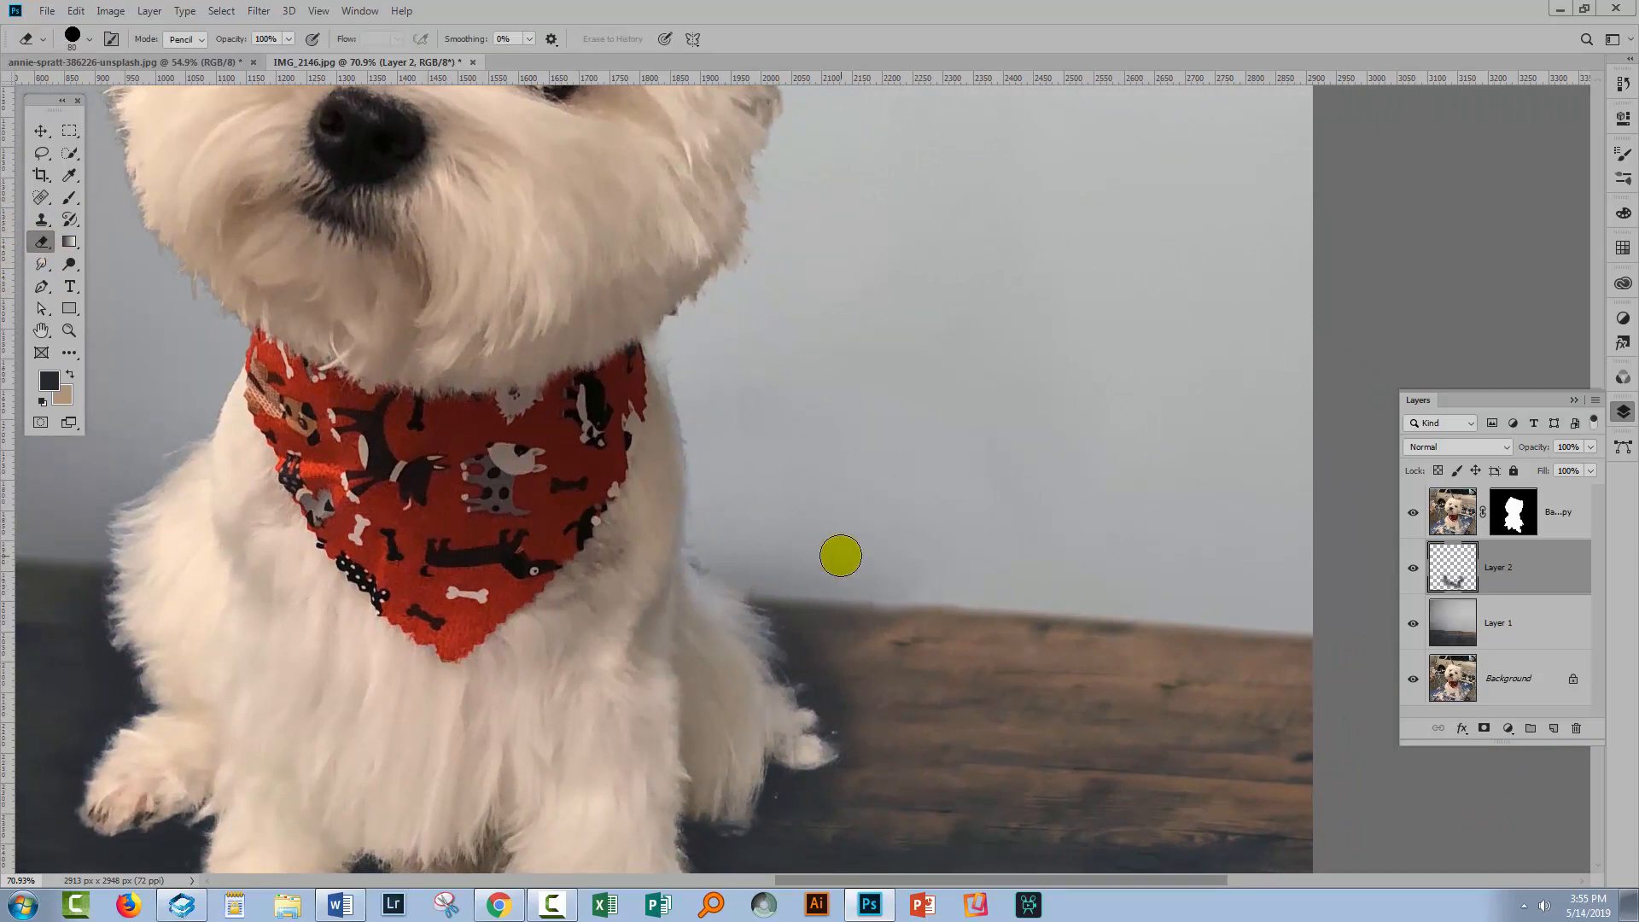
click(90, 43)
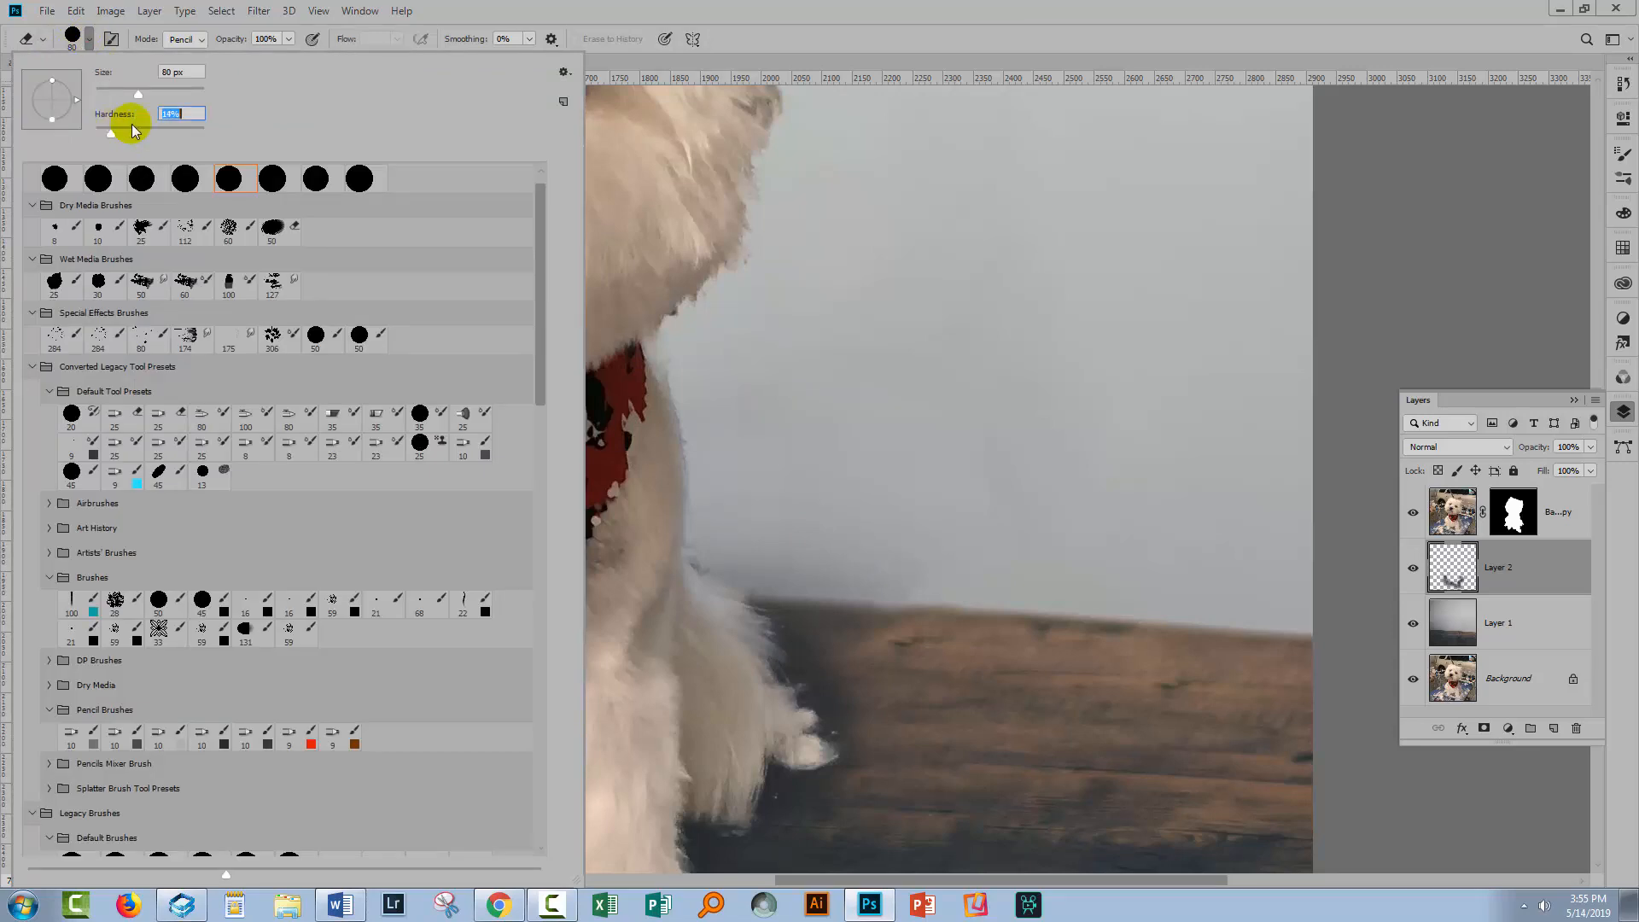
click(747, 41)
mouse_move(734, 568)
mouse_down()
mouse_move(903, 557)
mouse_move(914, 573)
mouse_move(706, 545)
mouse_move(863, 524)
mouse_move(699, 549)
mouse_move(878, 589)
mouse_move(1010, 583)
mouse_move(867, 559)
mouse_up()
Select the masked dog layer, sample the fur colour and paint over the ragged edge around the dog's head
key(space)
mouse_move(202, 546)
mouse_down()
mouse_move(543, 562)
mouse_move(449, 567)
mouse_move(923, 564)
mouse_move(780, 551)
mouse_up()
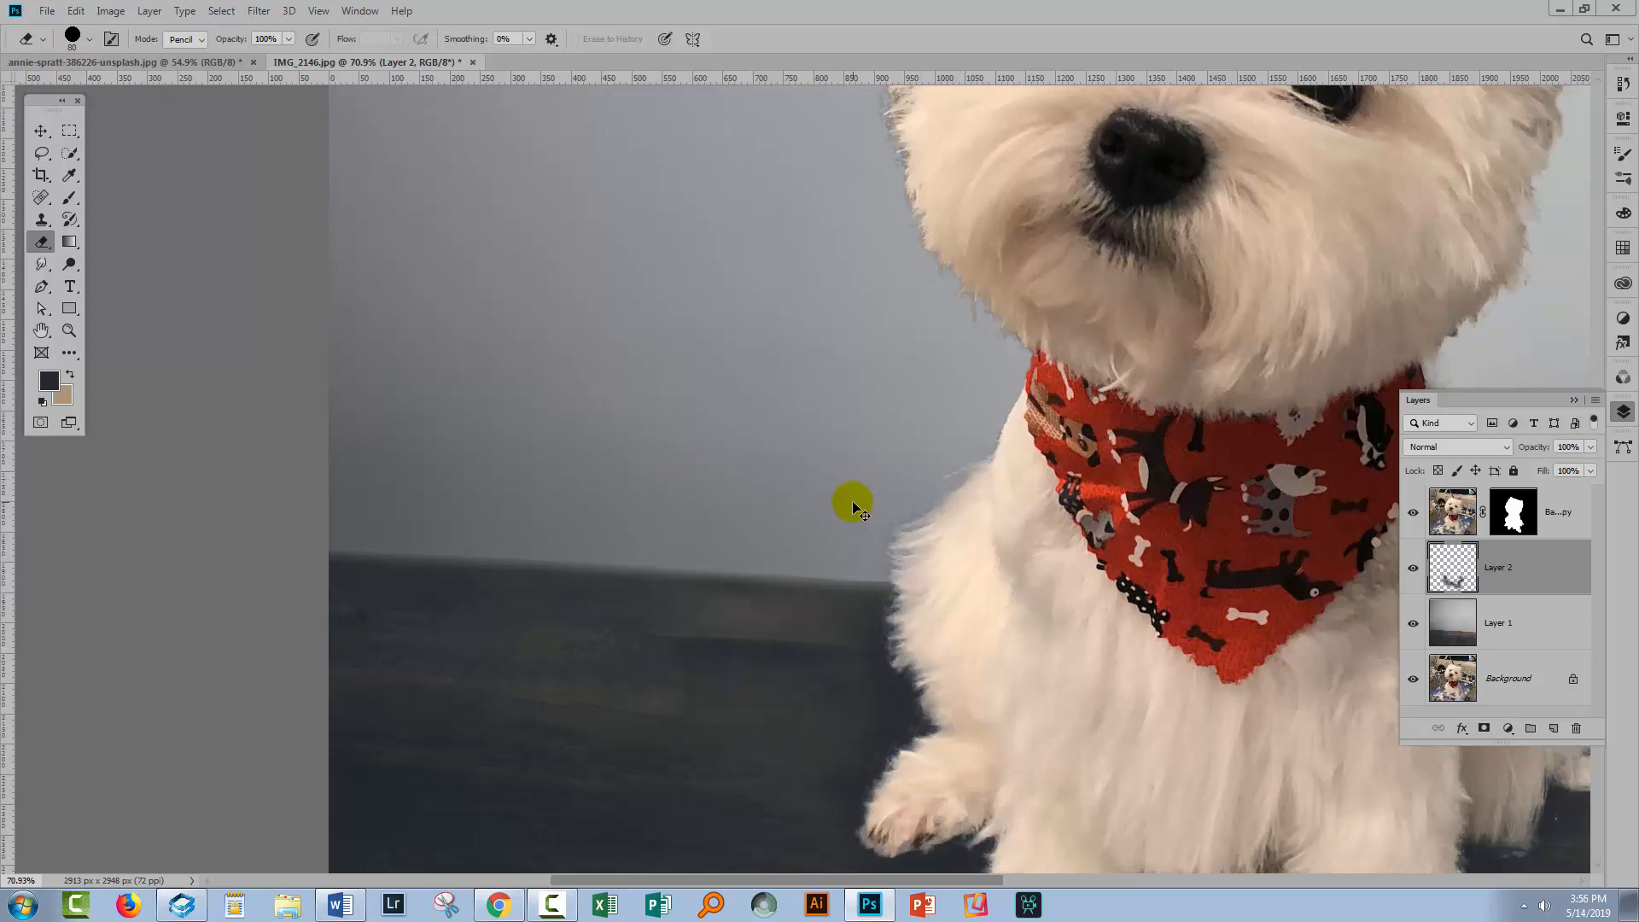
key(ctrl+0)
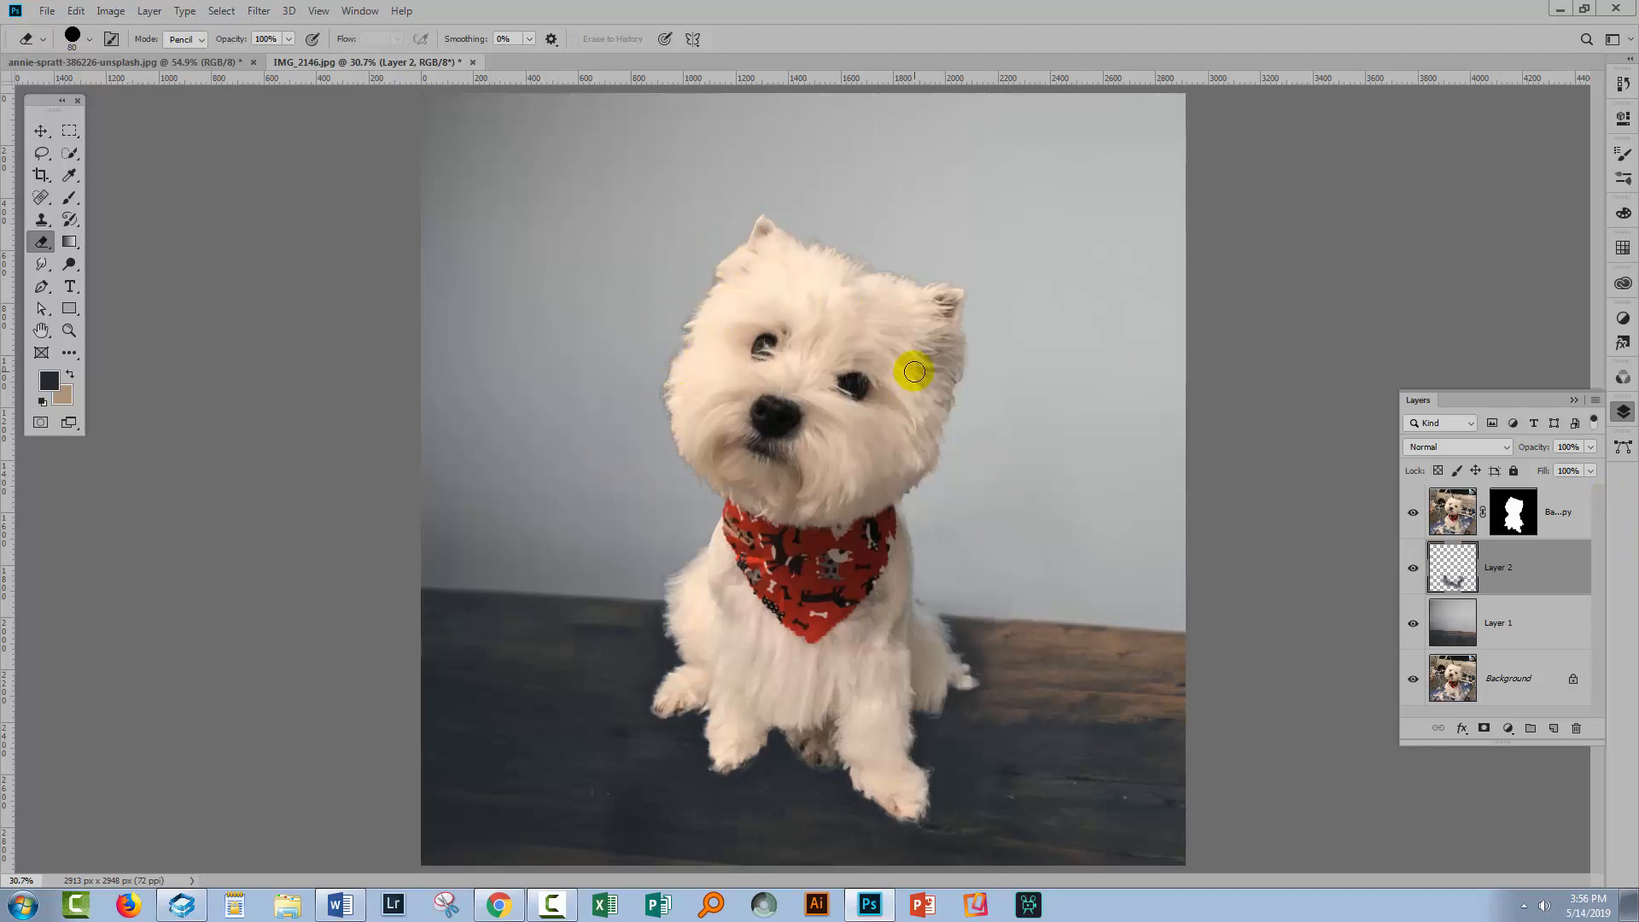
key(z)
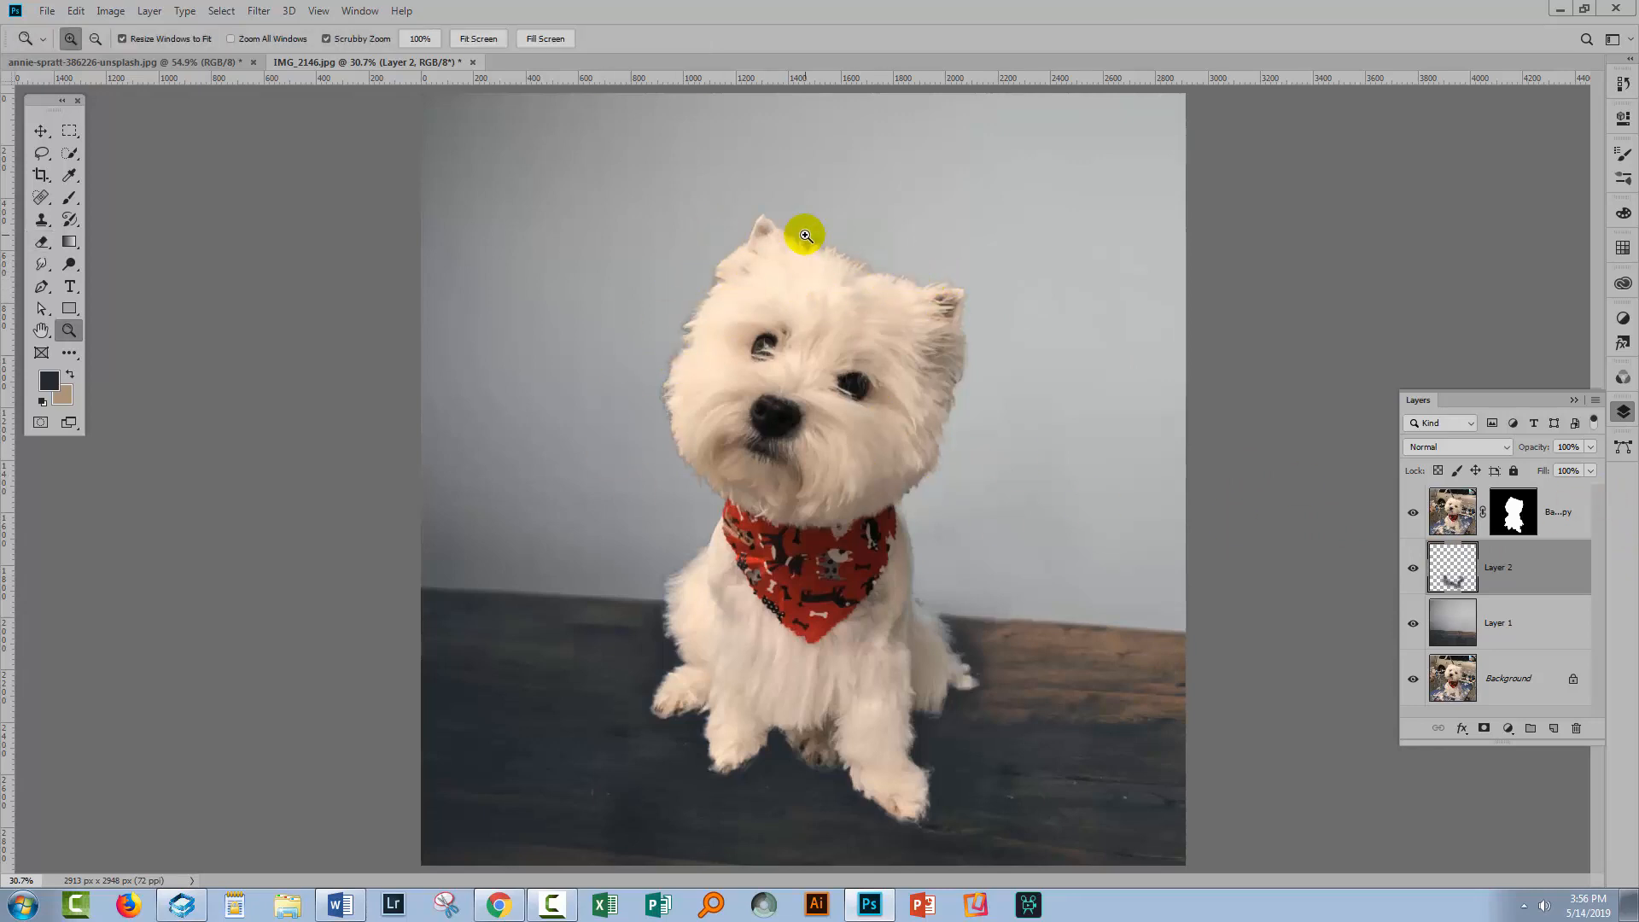
drag(799, 237, 913, 341)
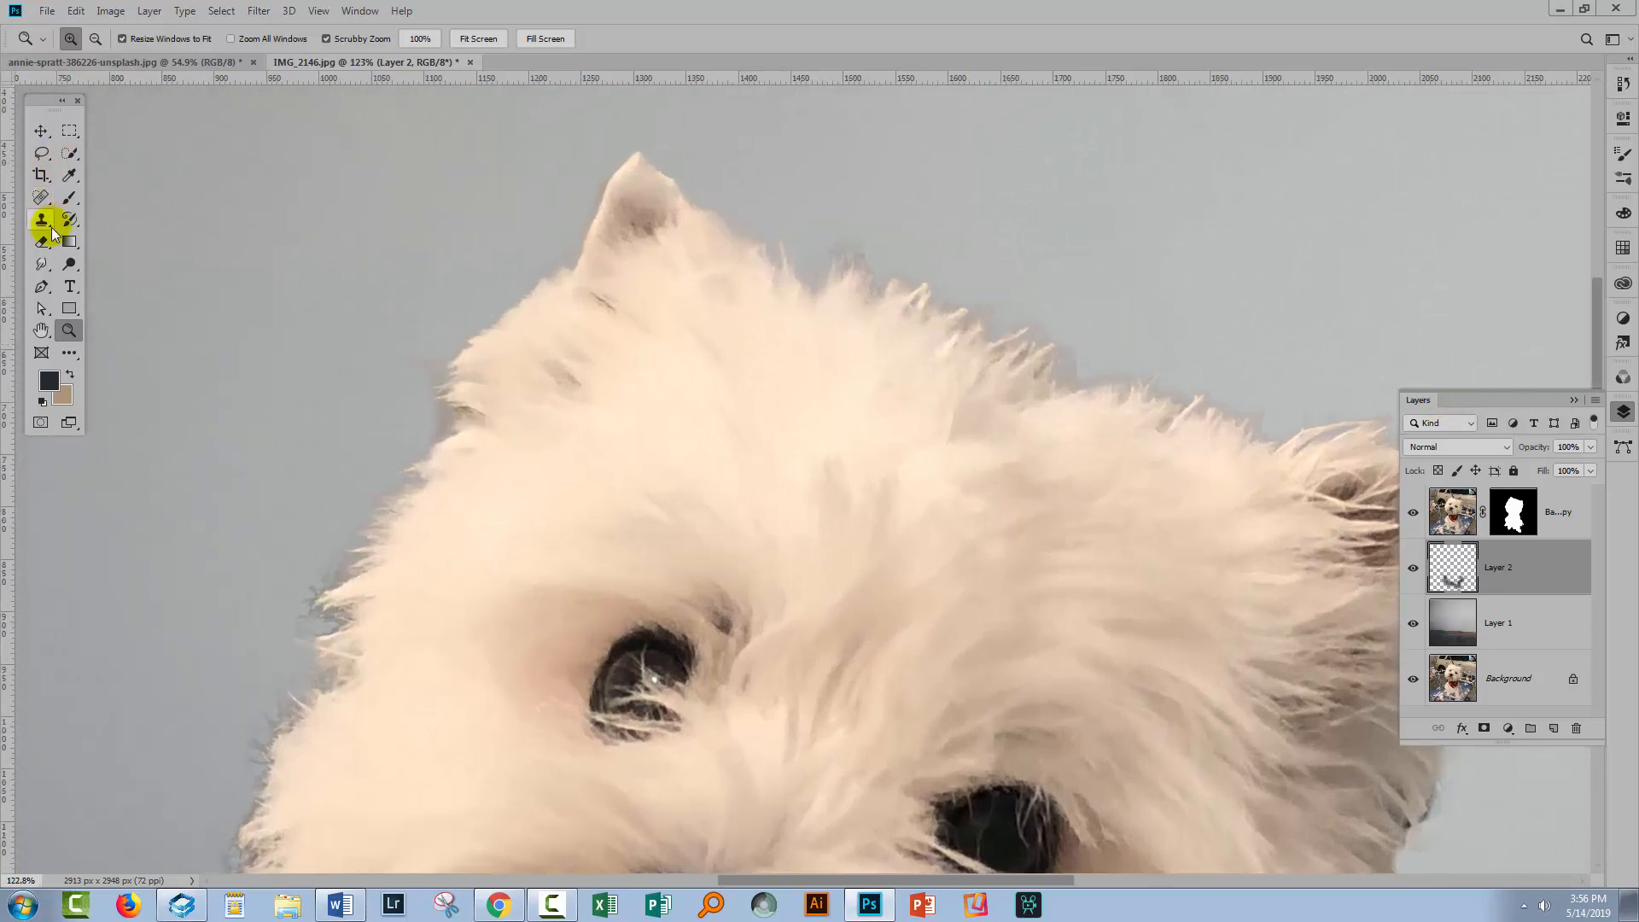
click(72, 179)
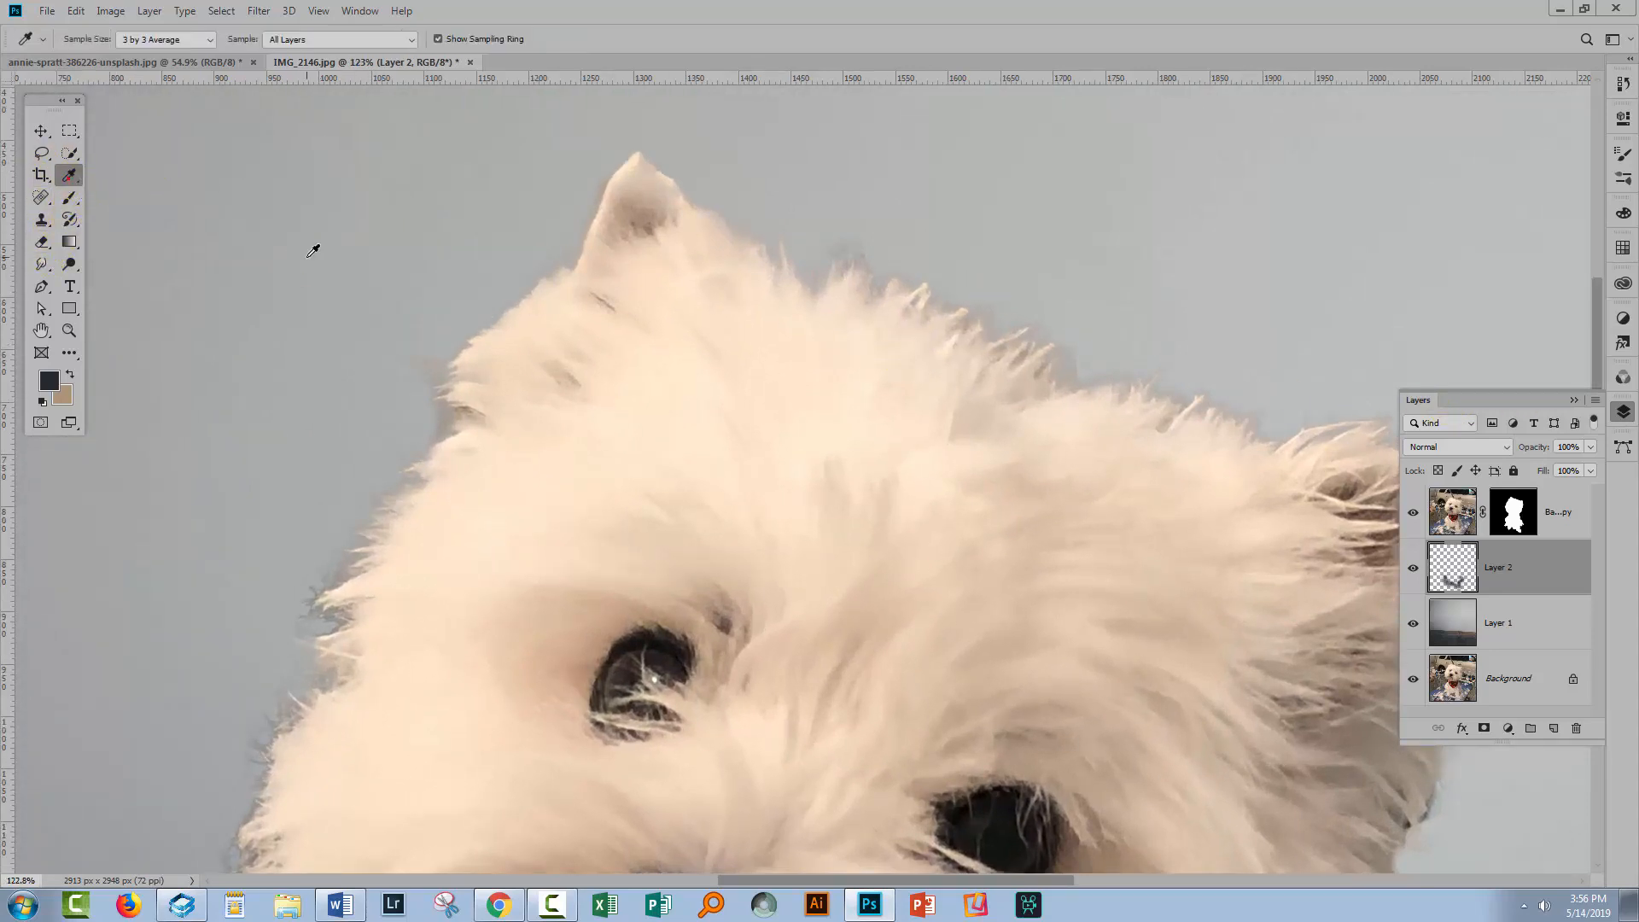
click(516, 312)
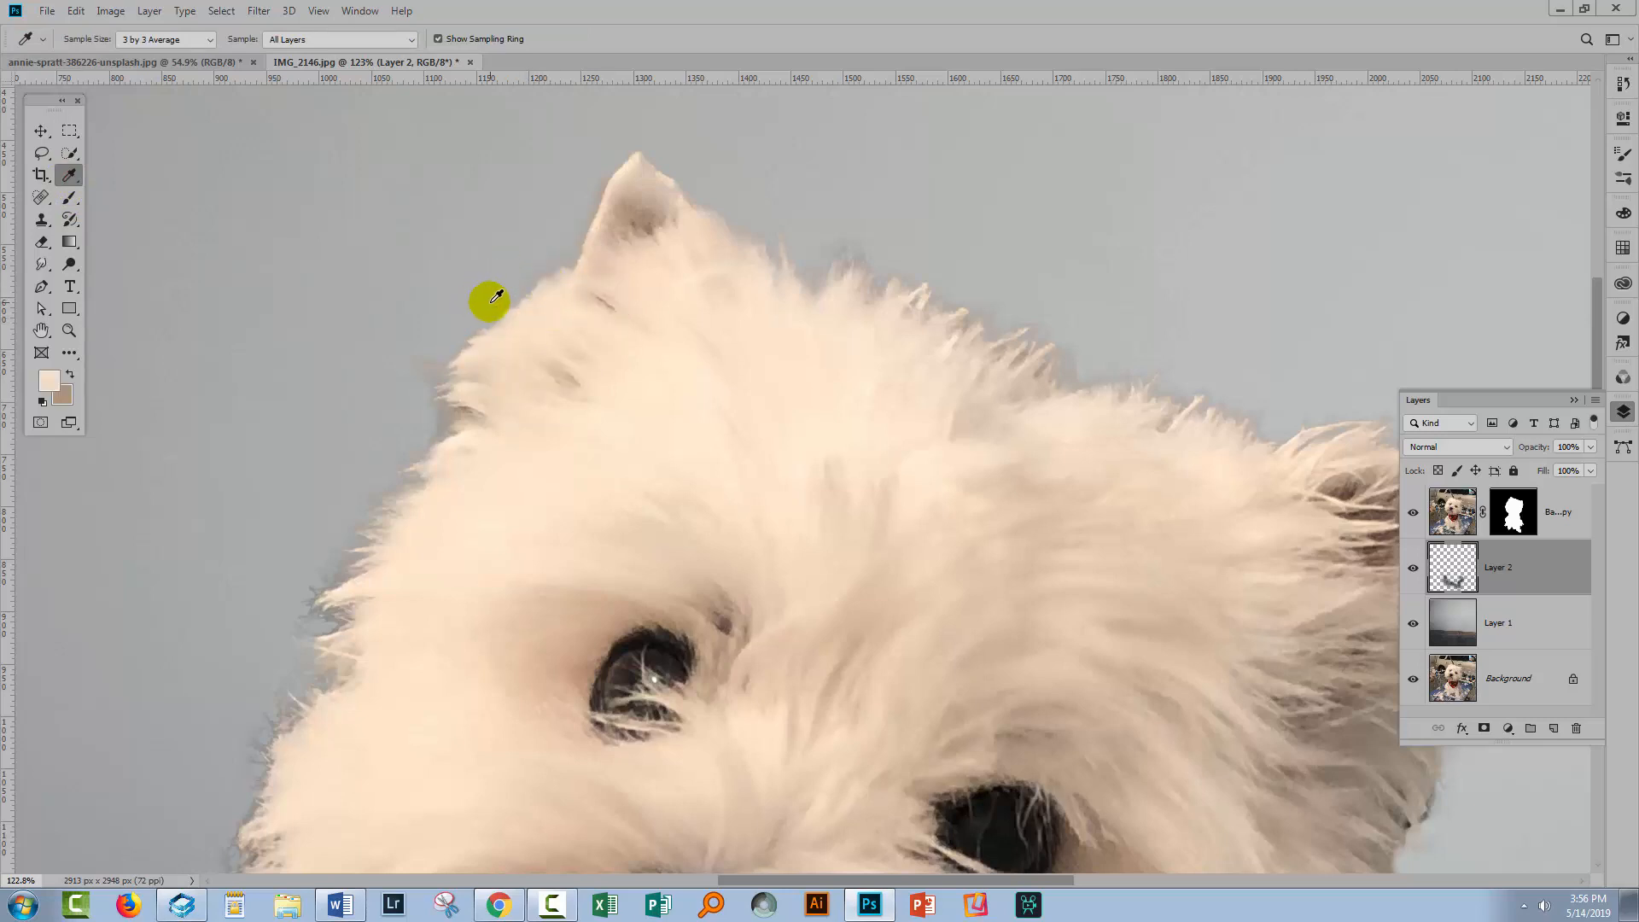
click(70, 197)
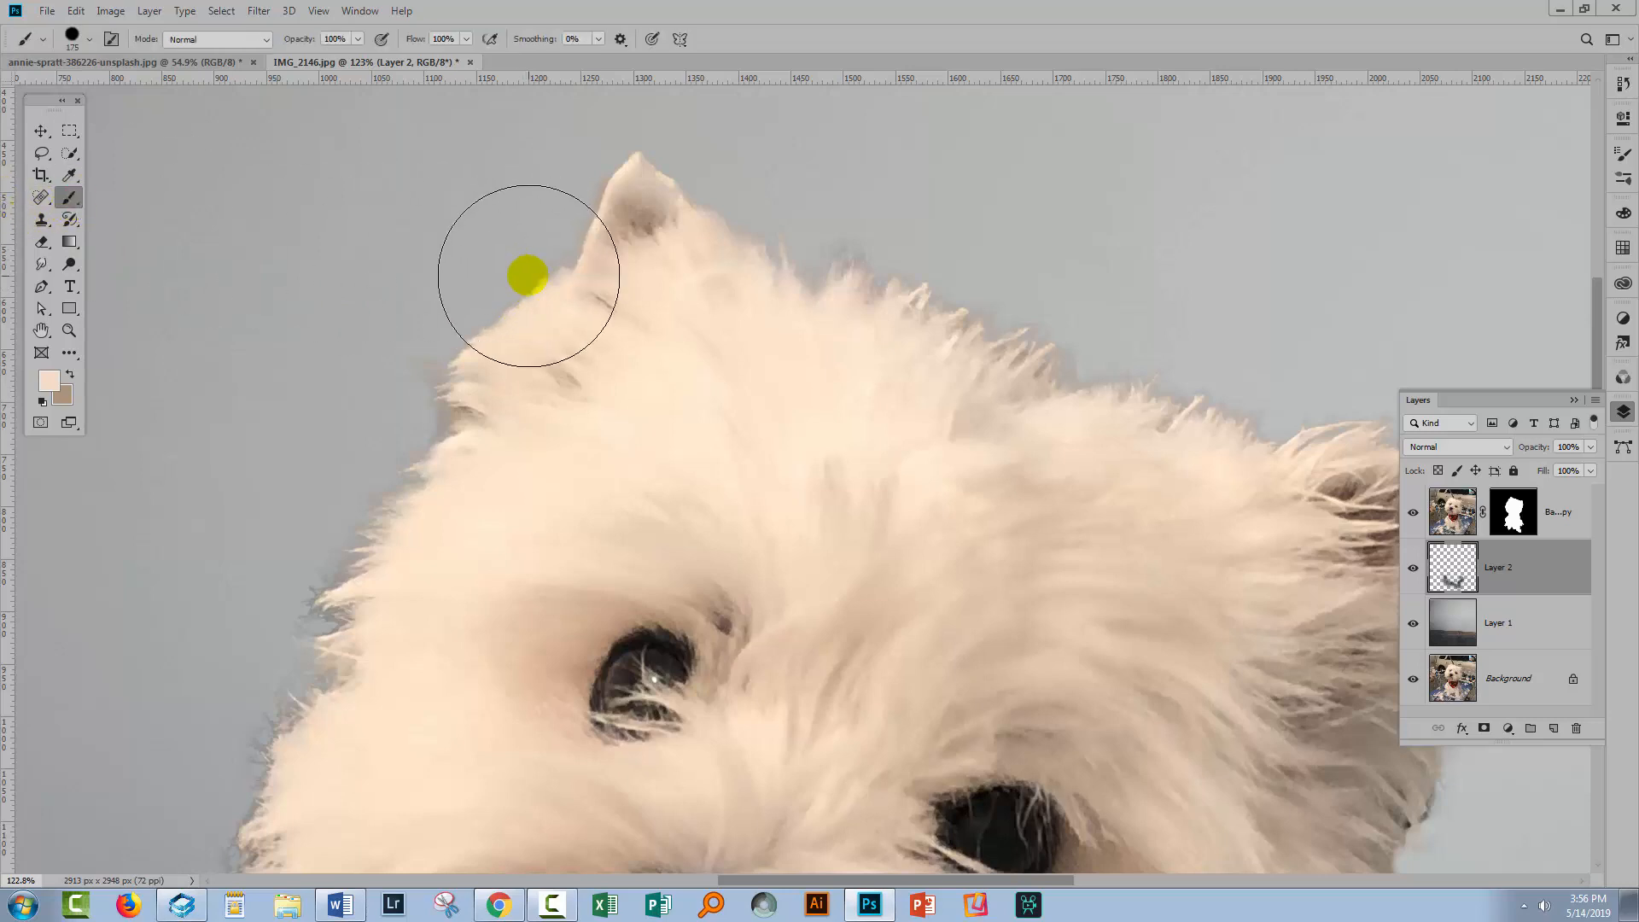
click(1504, 512)
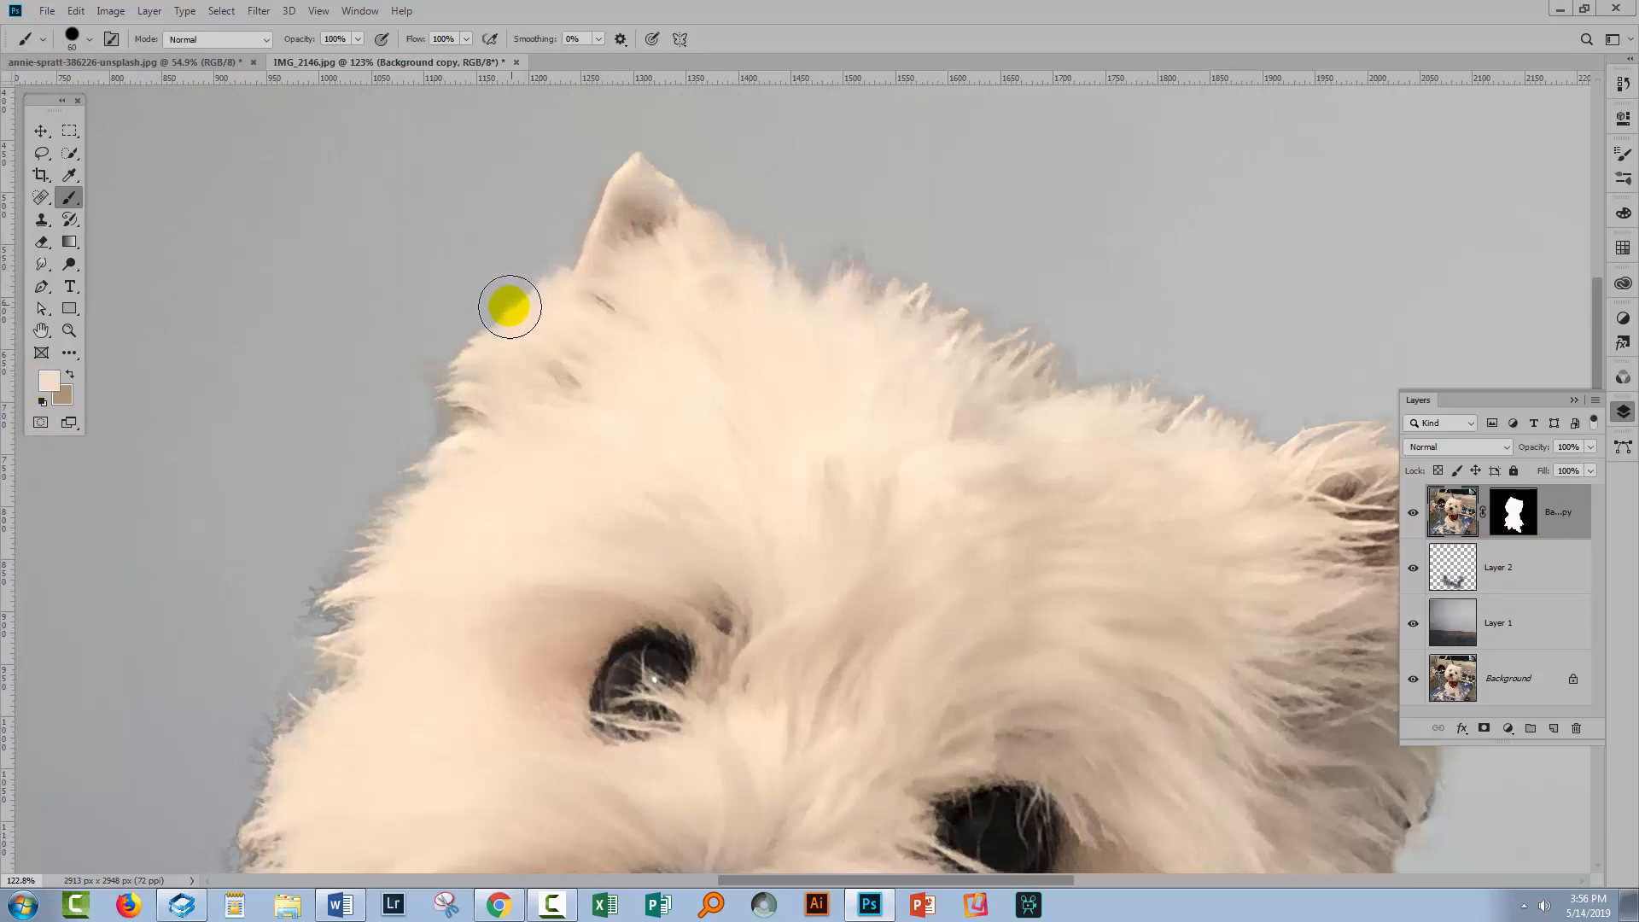
mouse_move(509, 306)
mouse_down()
mouse_move(337, 534)
mouse_move(435, 503)
mouse_move(503, 453)
mouse_move(565, 393)
mouse_move(555, 347)
mouse_up()
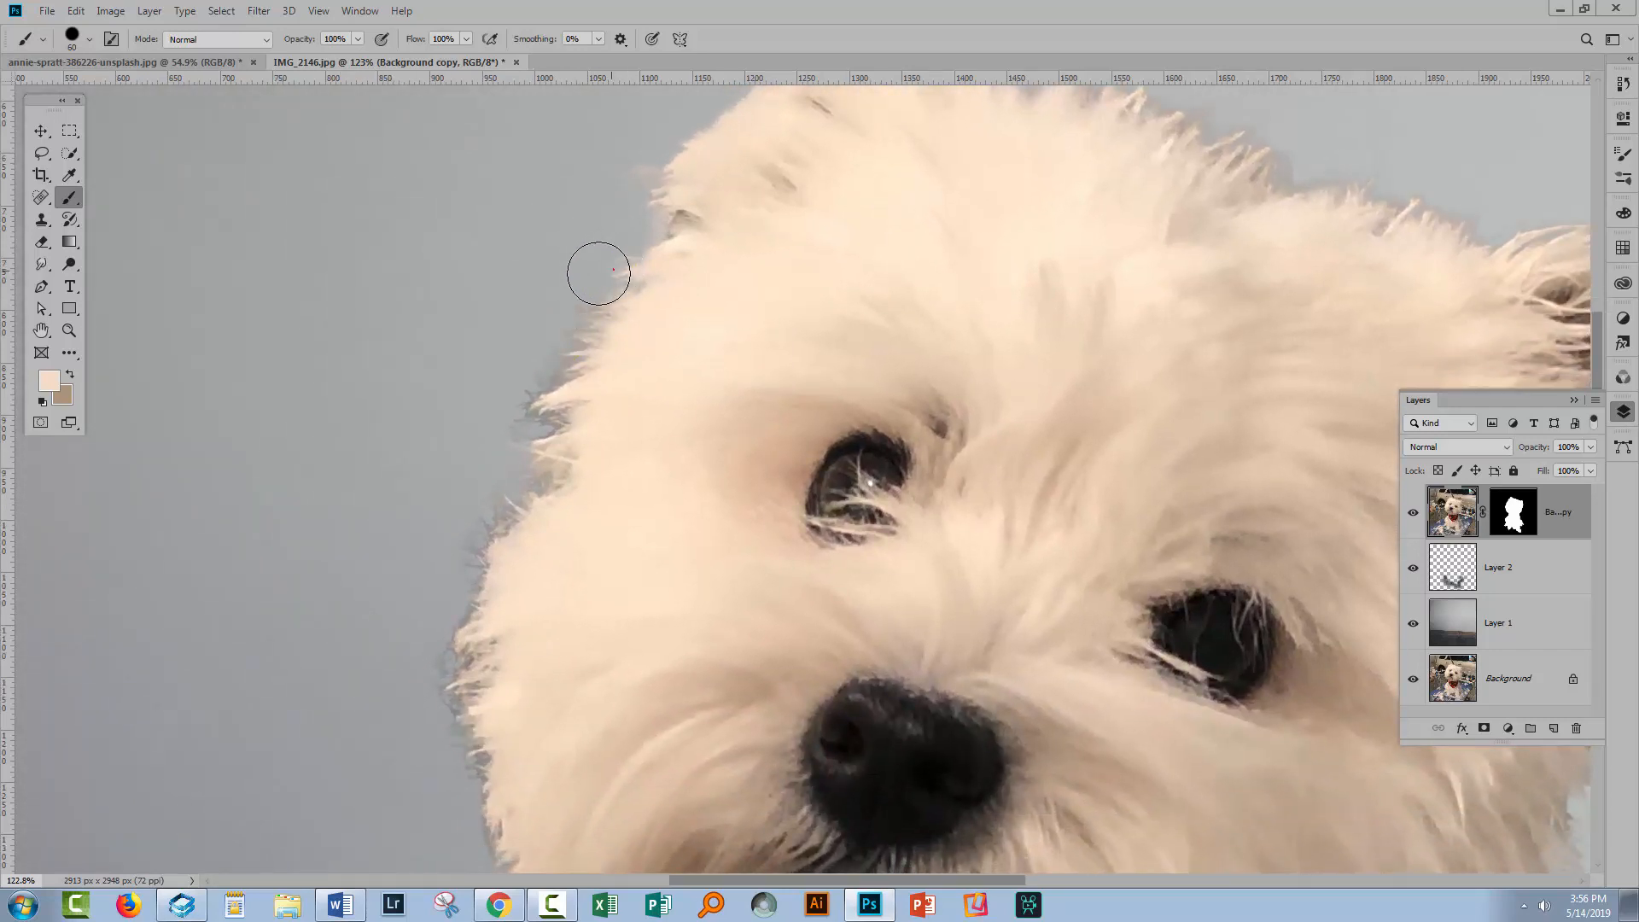
mouse_move(599, 277)
mouse_down()
mouse_move(558, 305)
mouse_move(586, 315)
mouse_move(525, 364)
mouse_move(554, 364)
mouse_move(515, 384)
mouse_move(544, 401)
mouse_move(486, 427)
mouse_move(589, 490)
mouse_up()
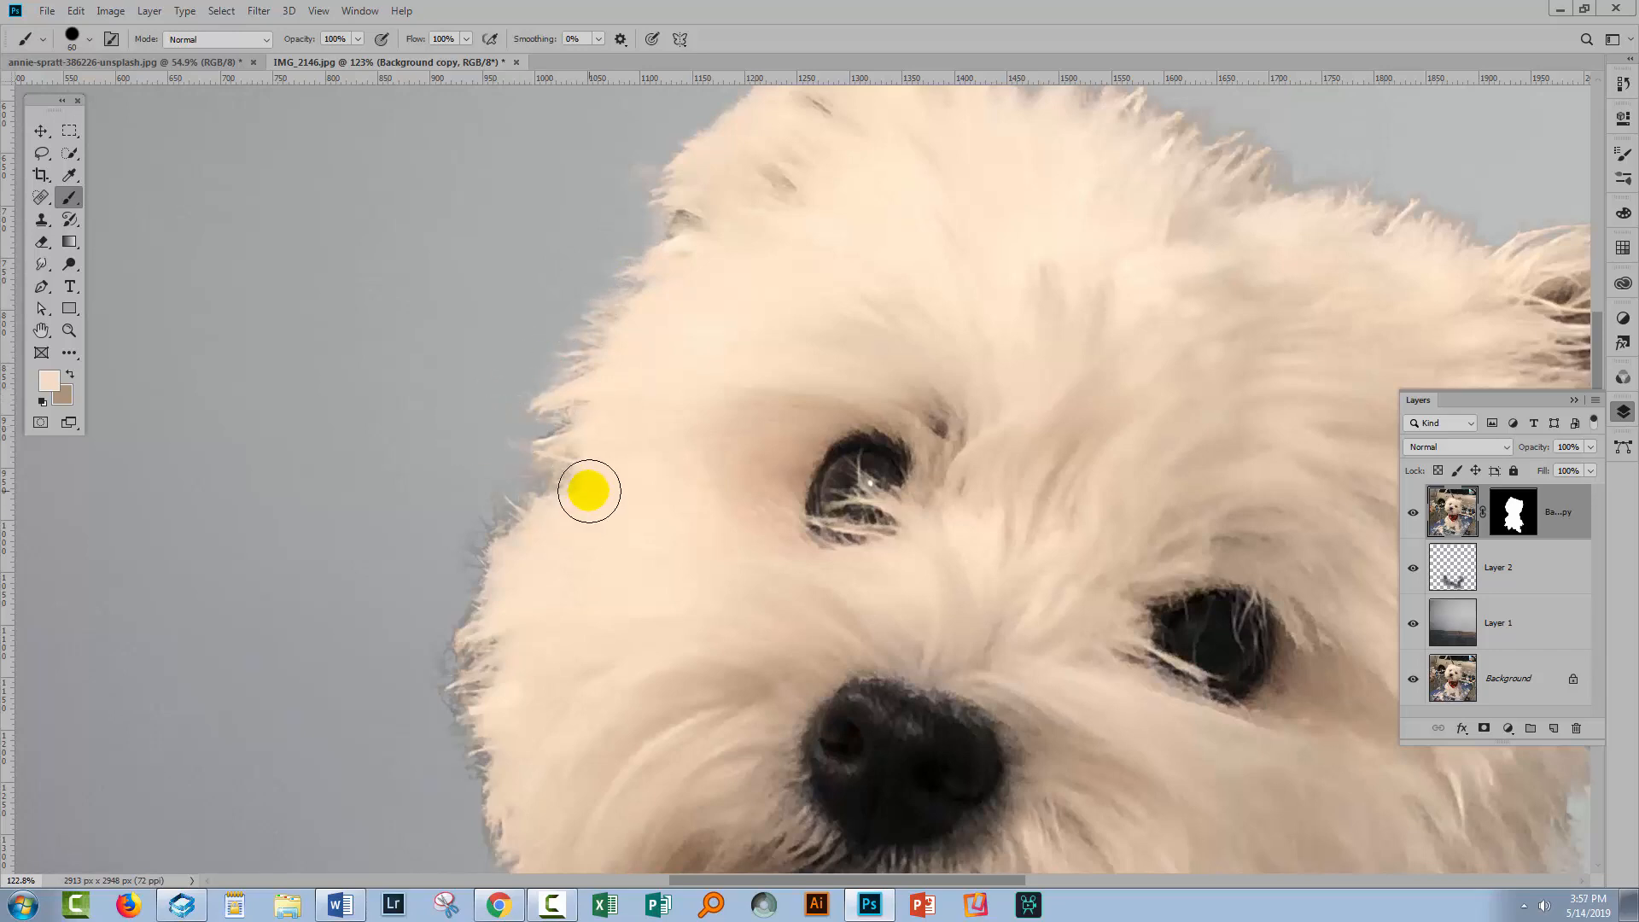
Resample the fur colour and continue painting along the left edge of the dog's face
click(67, 177)
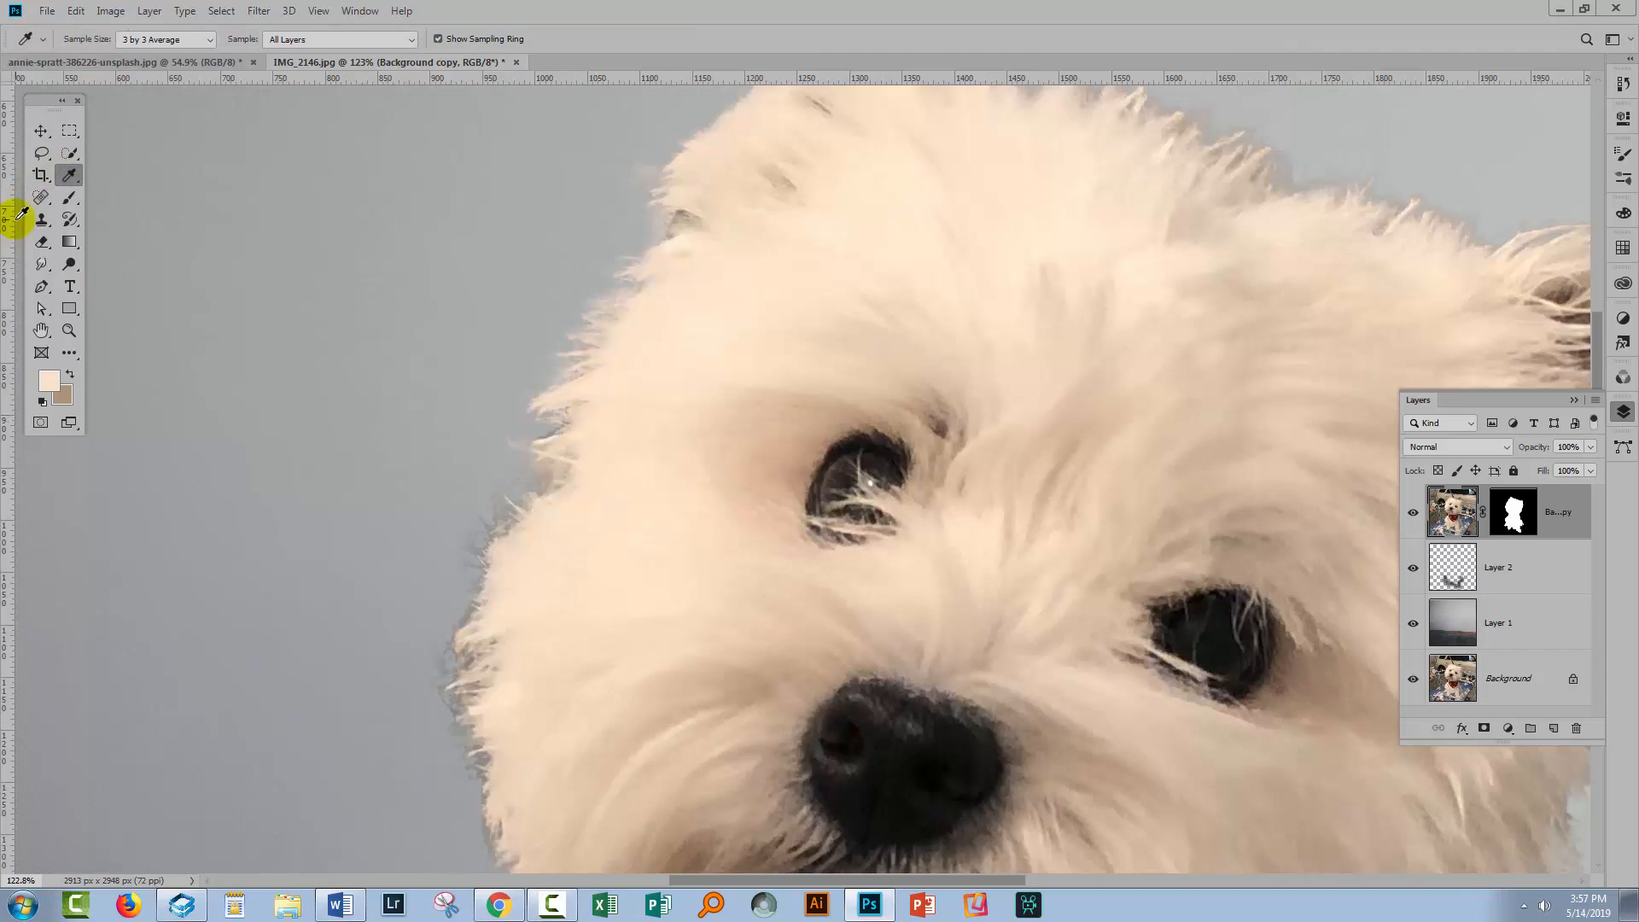
click(66, 201)
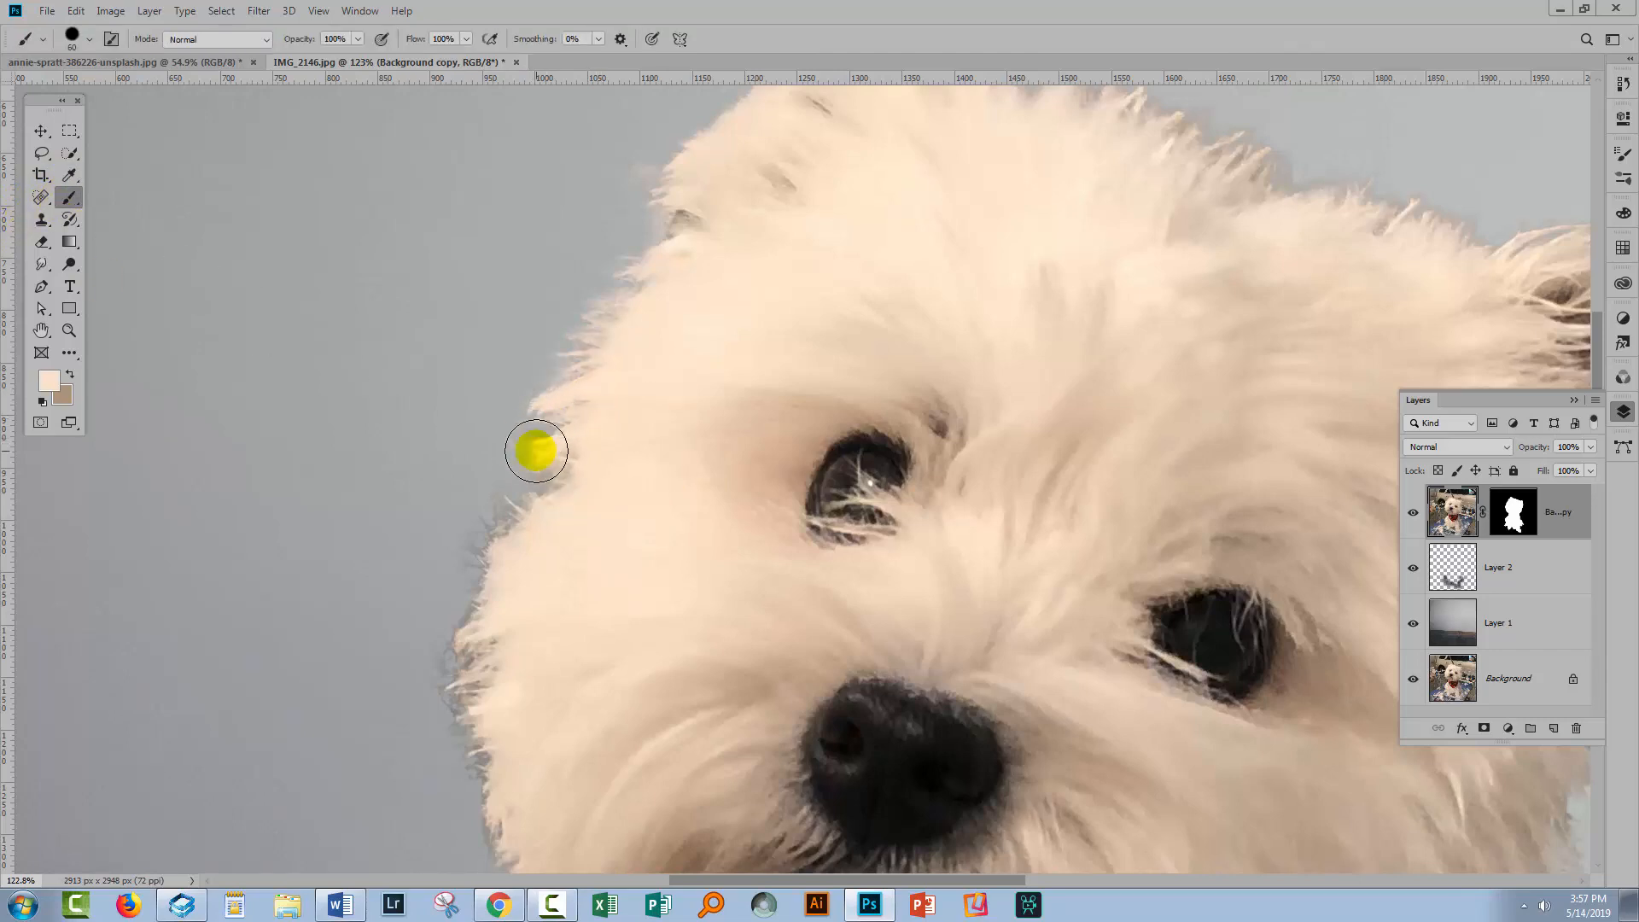
drag(545, 465, 491, 504)
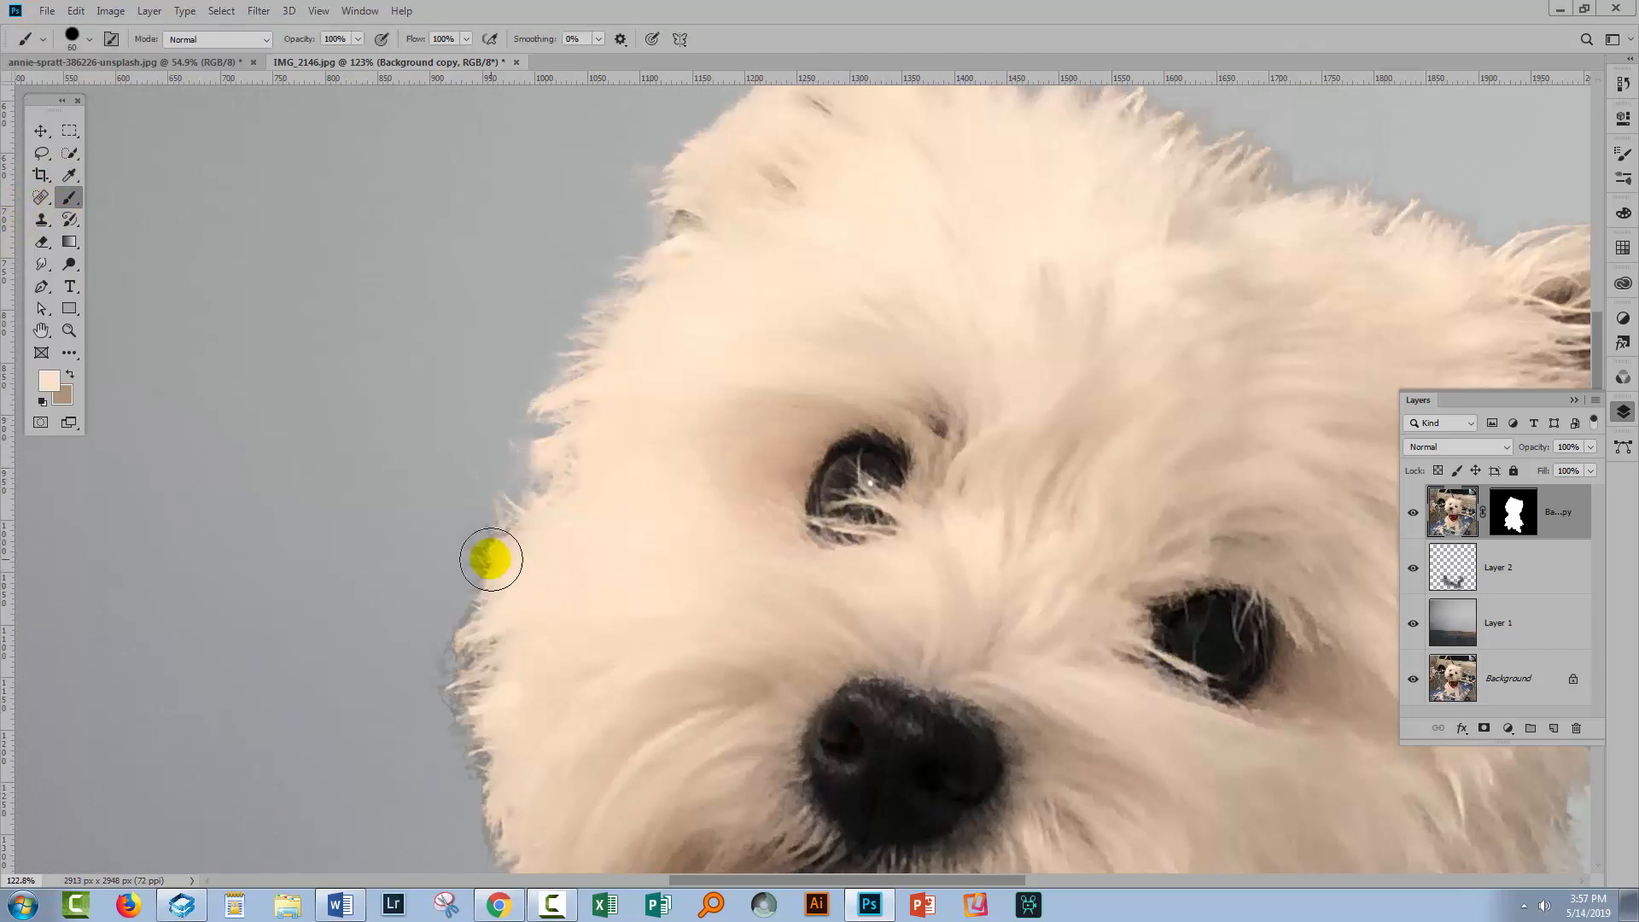
click(69, 175)
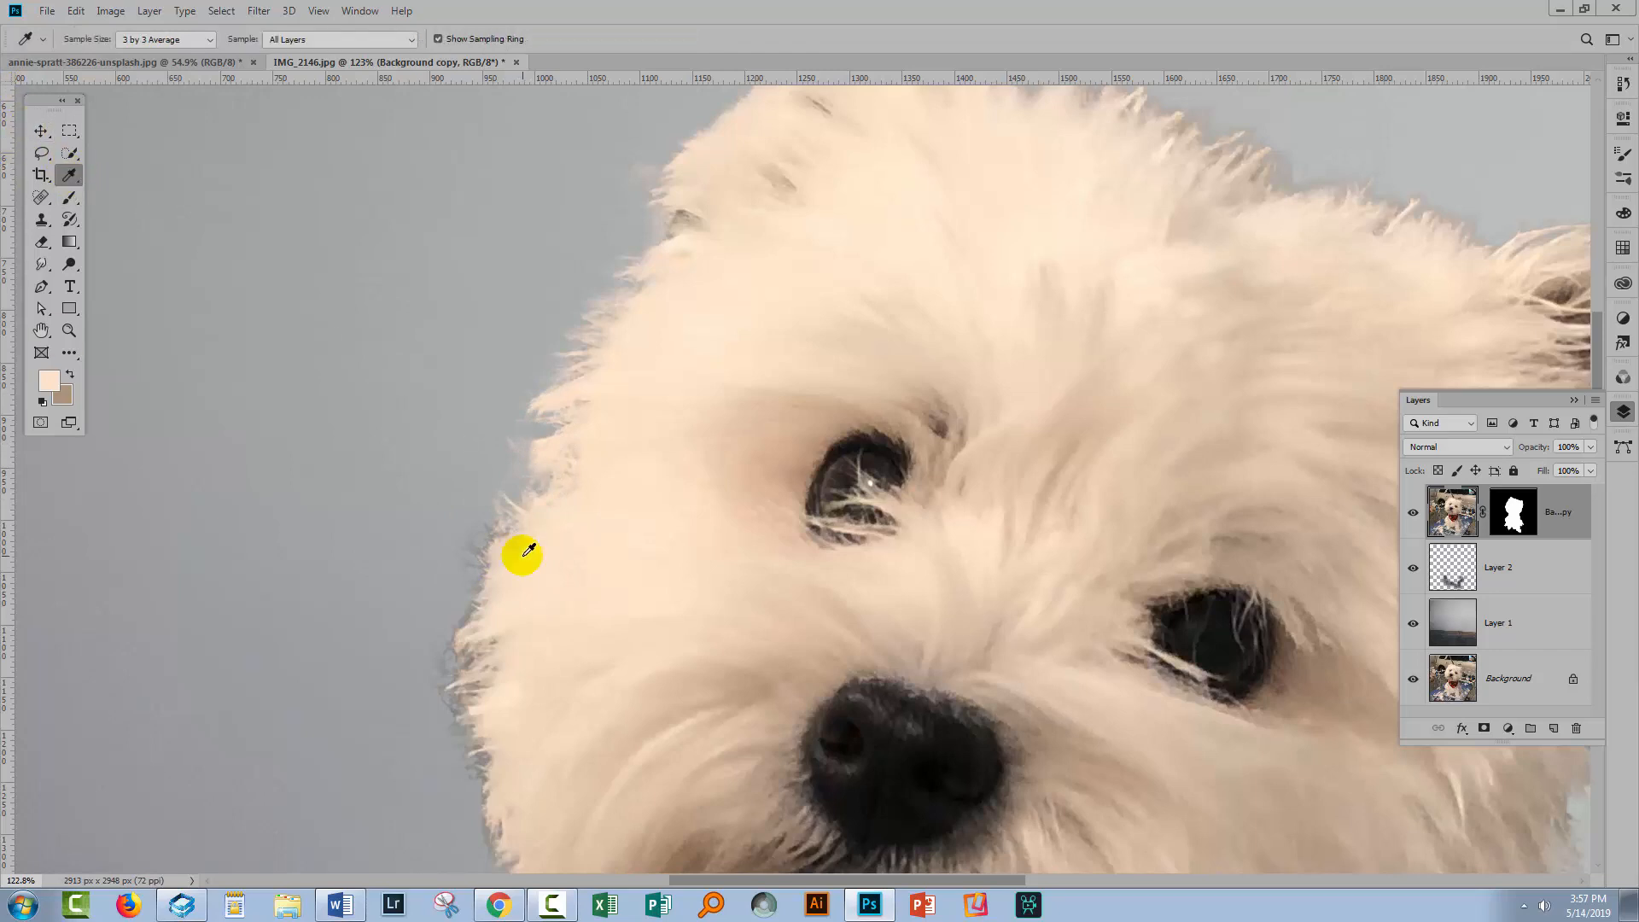
click(66, 203)
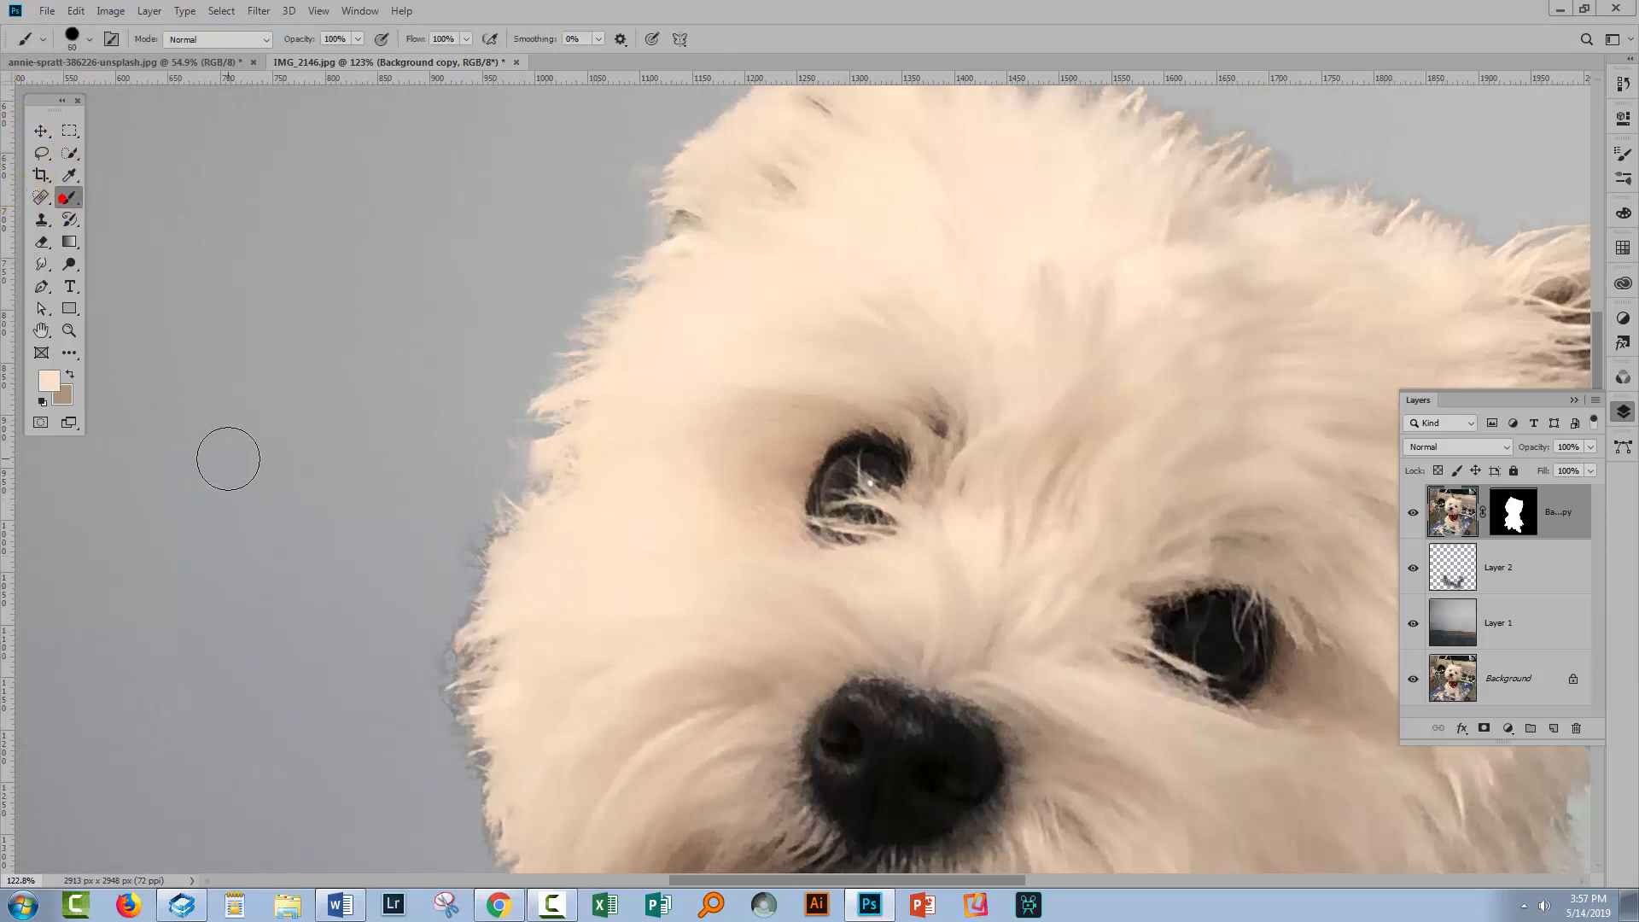
drag(485, 524, 445, 642)
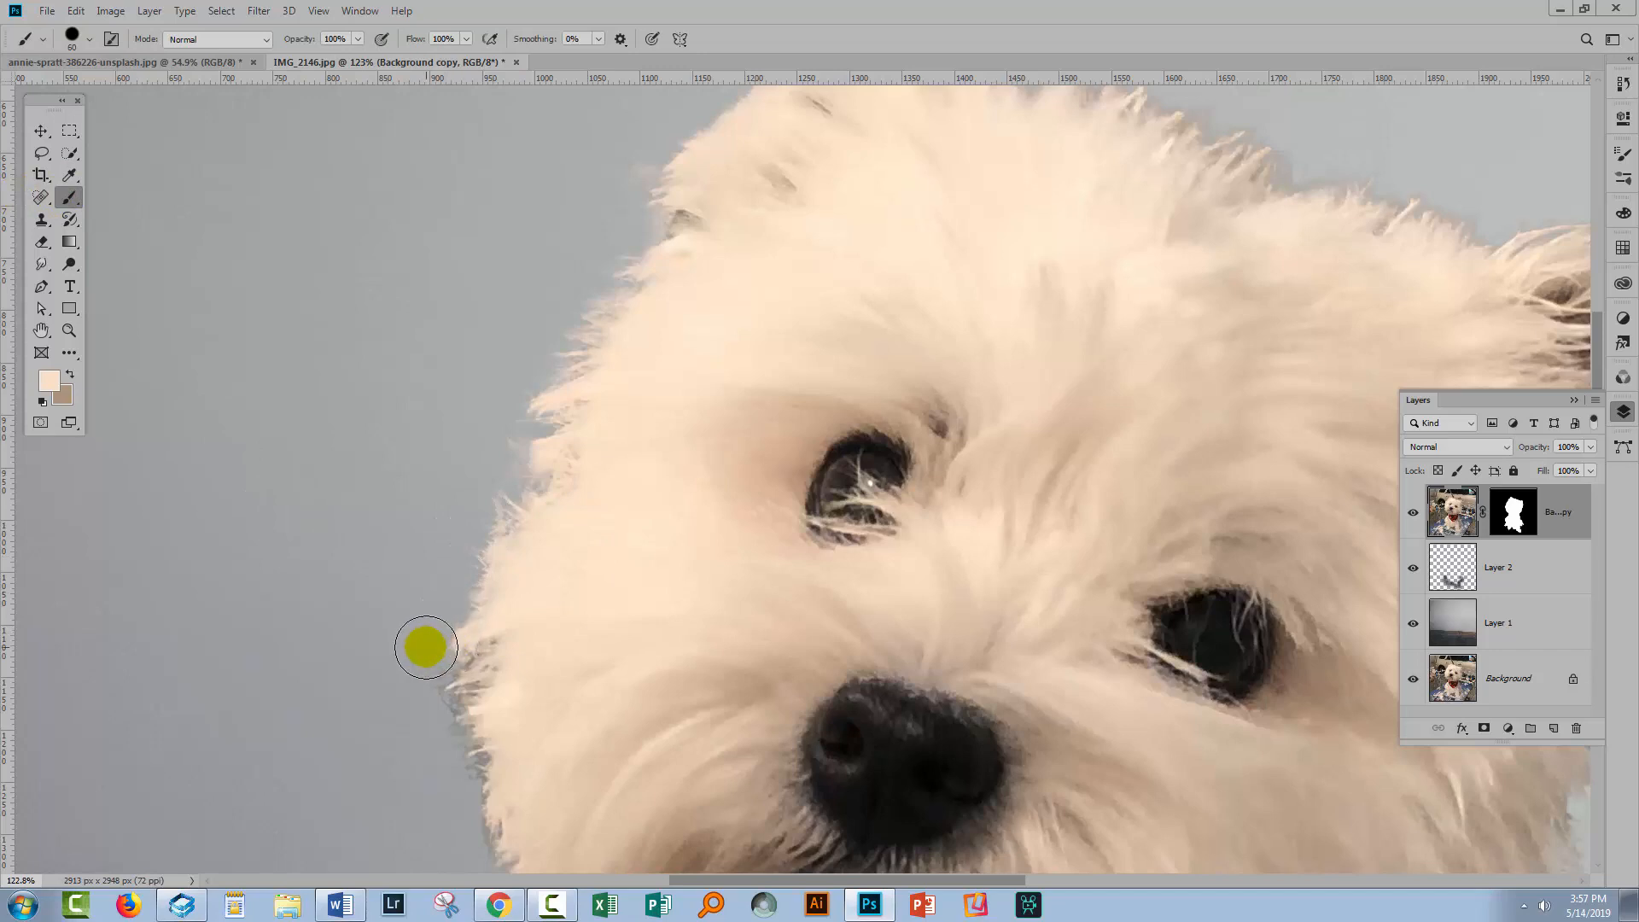
key(space)
mouse_move(582, 706)
mouse_down()
mouse_move(611, 592)
mouse_move(553, 493)
mouse_move(474, 485)
mouse_up()
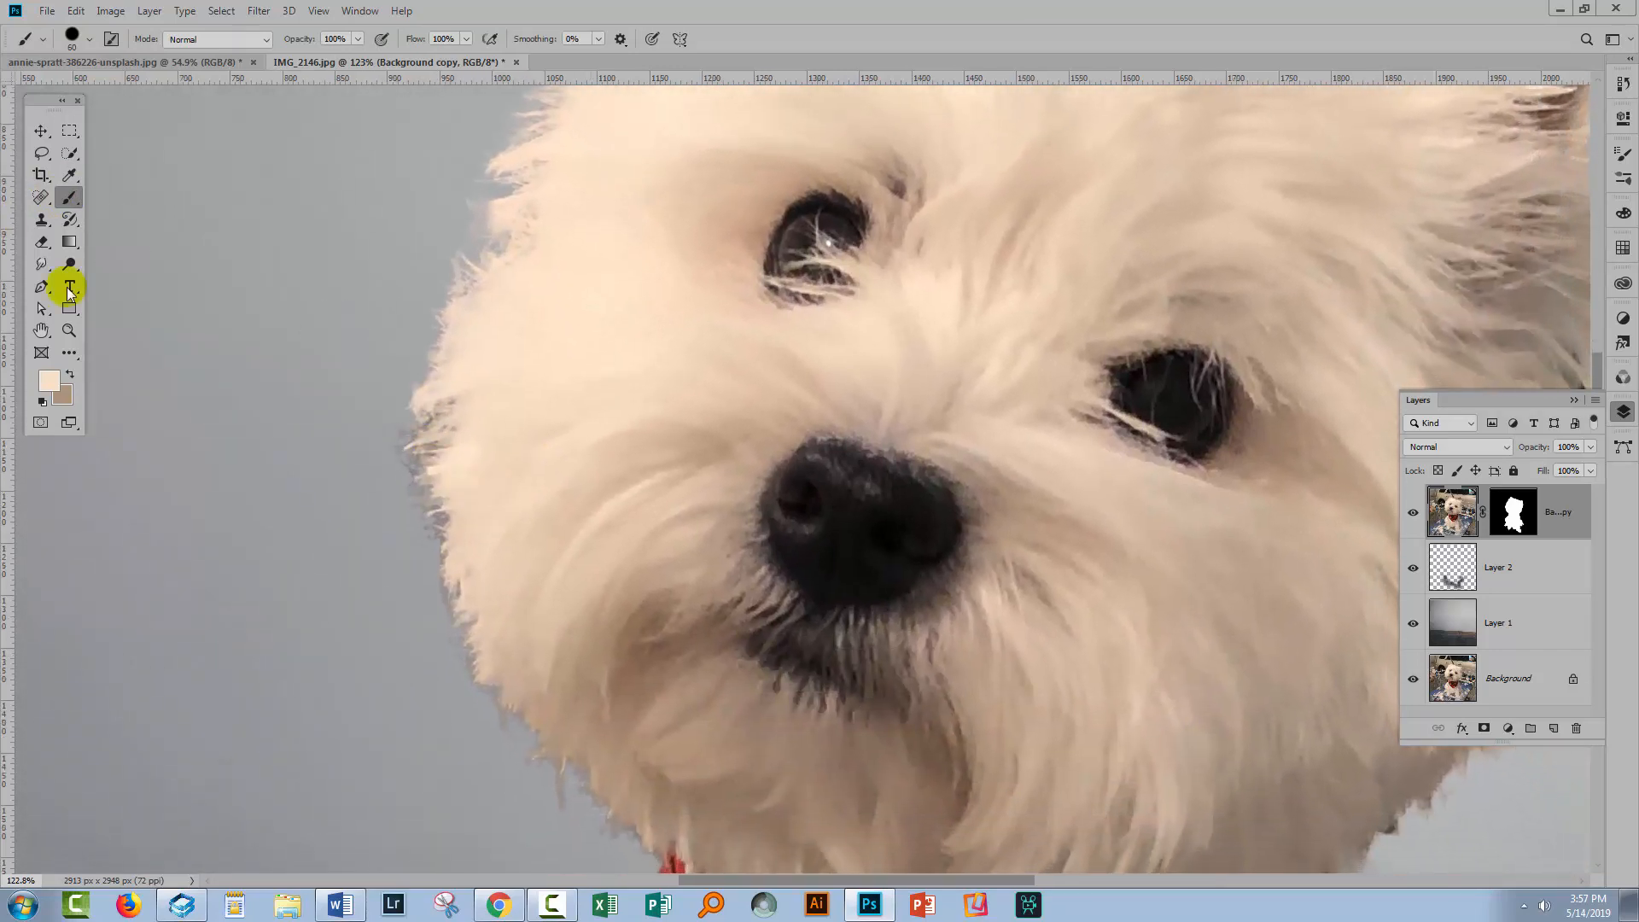
Sample the fur colour and paint over the ragged fur edge on the left side of the dog's face
key(i)
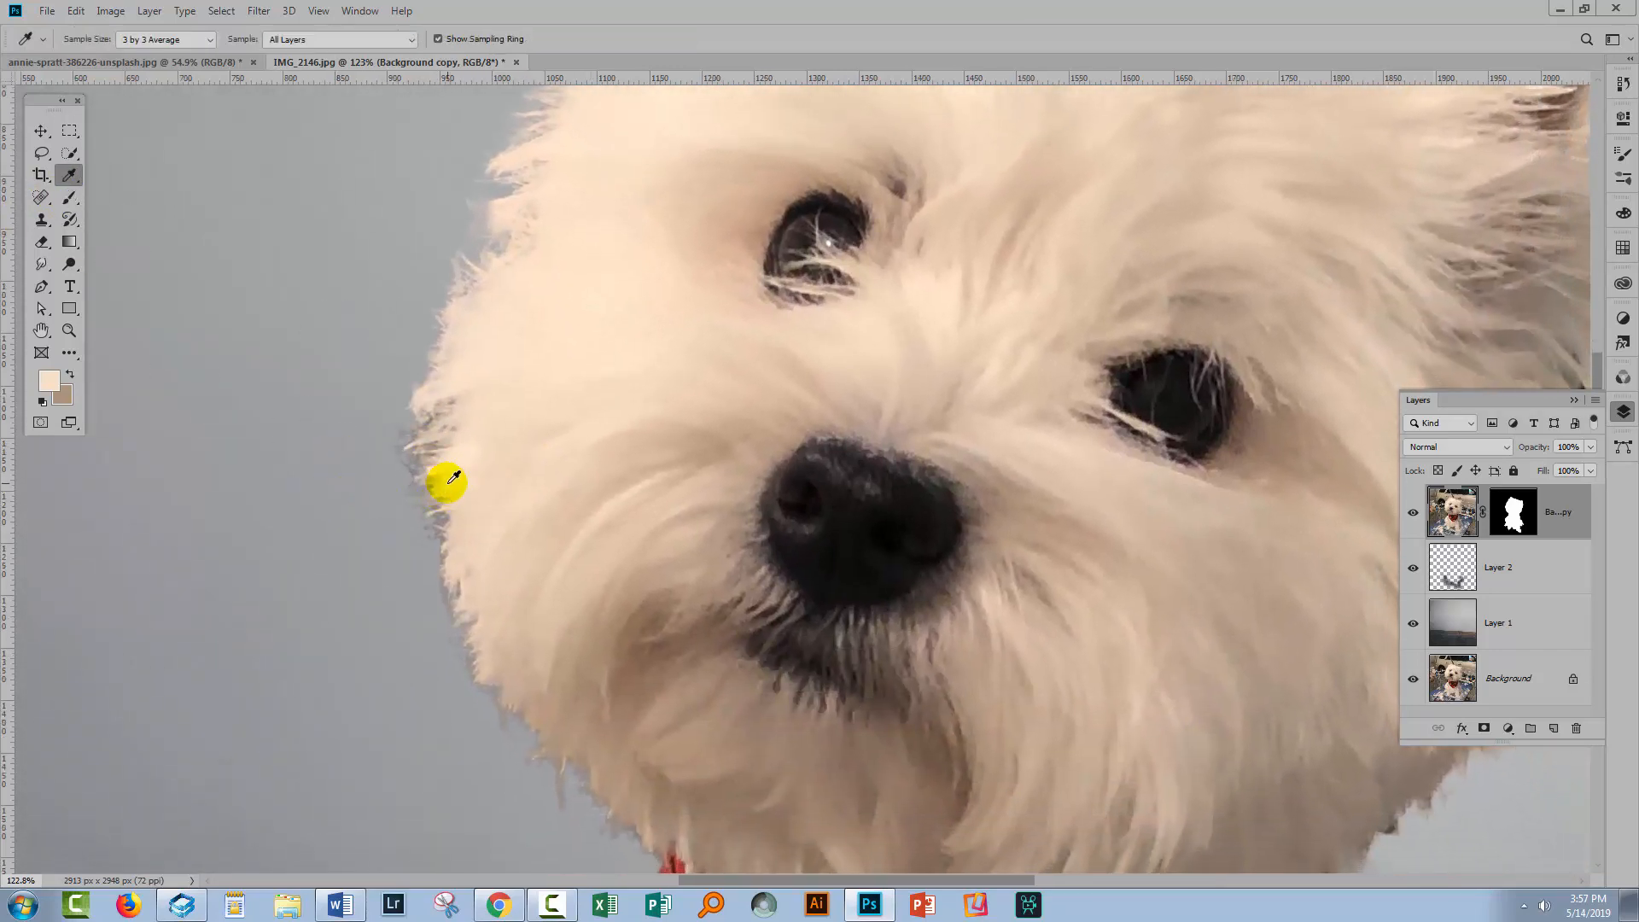
click(453, 478)
key(b)
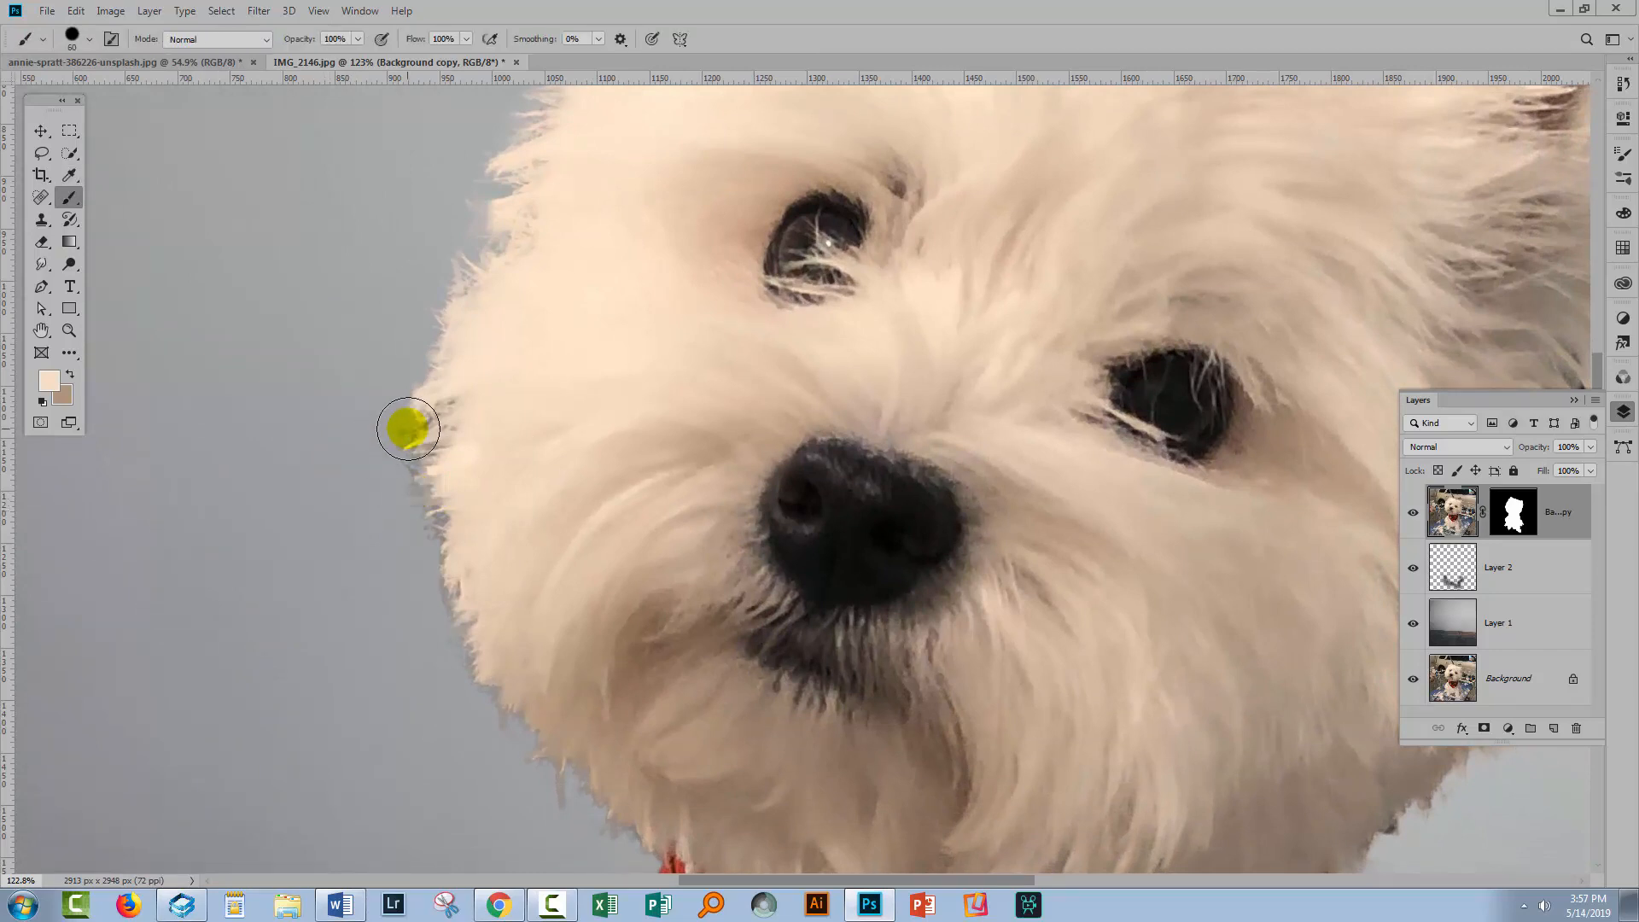
mouse_move(408, 428)
mouse_down()
mouse_move(401, 465)
mouse_move(419, 488)
mouse_move(409, 516)
mouse_move(431, 424)
mouse_move(416, 426)
mouse_move(432, 604)
mouse_move(504, 648)
mouse_up()
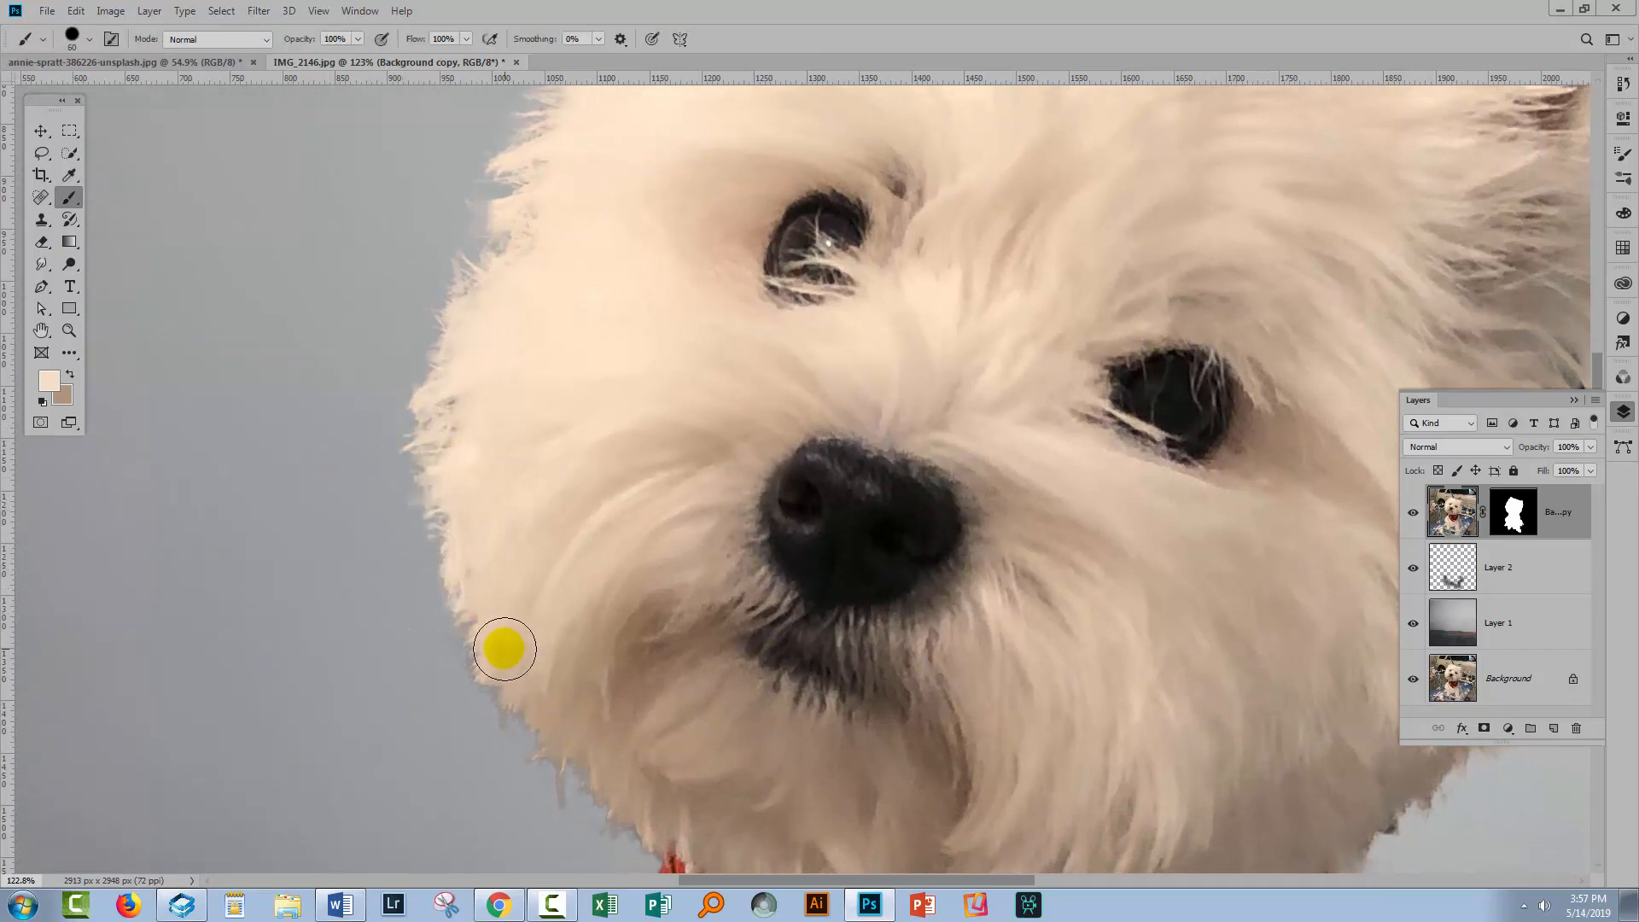
Resample the fur colour and paint along the lower left cheek edge down toward the chin
key(i)
click(500, 654)
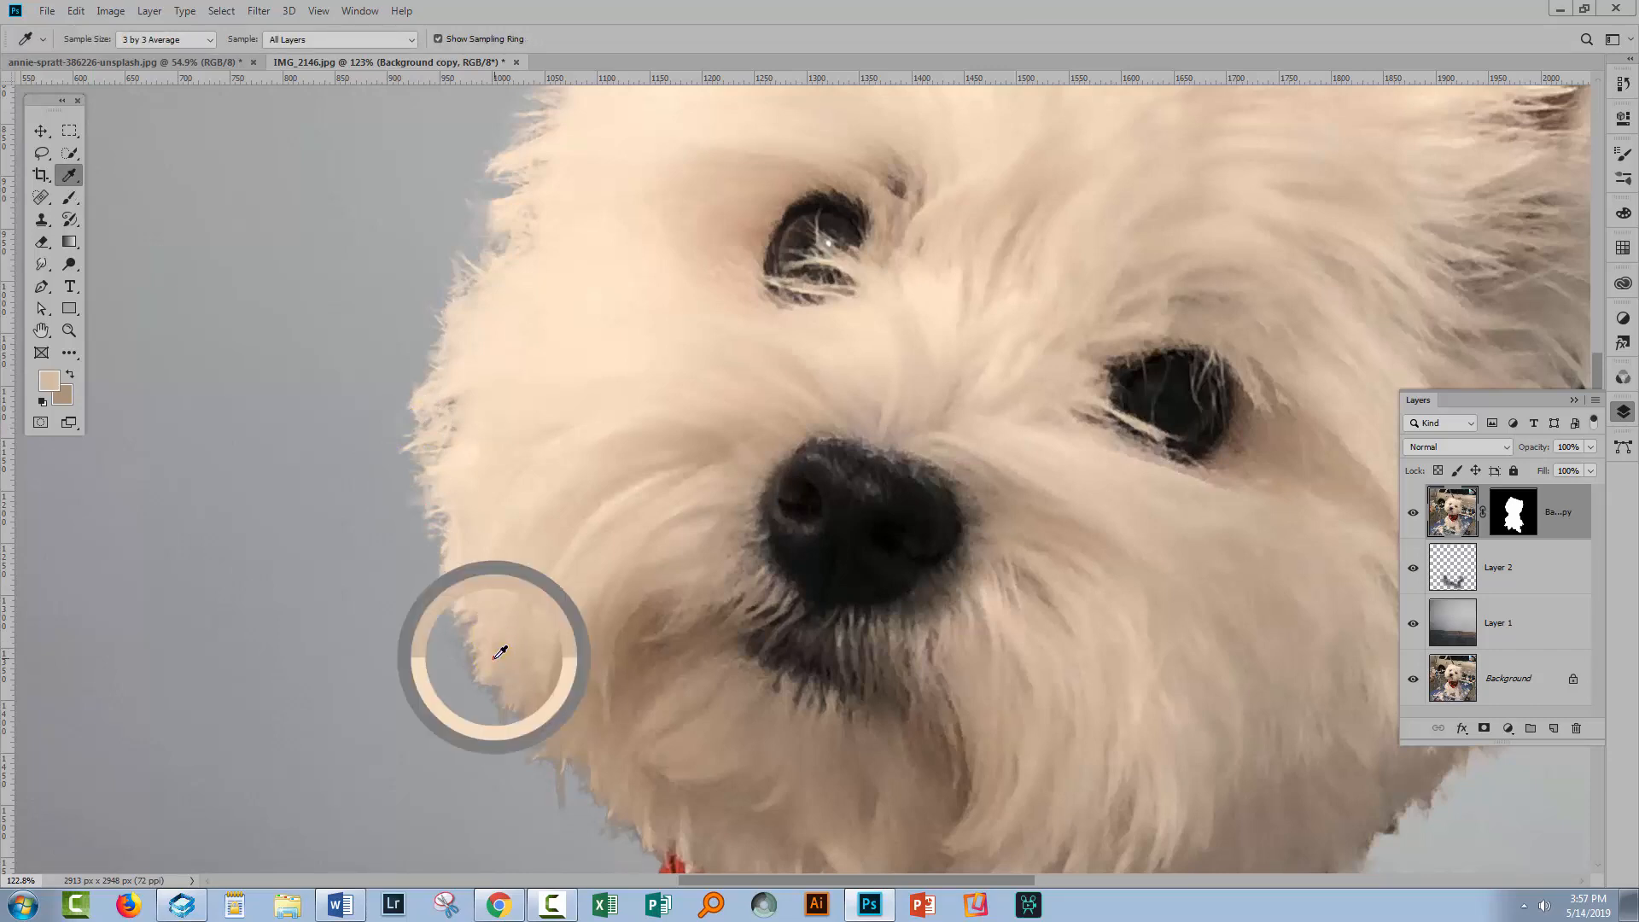
key(b)
mouse_move(456, 639)
mouse_down()
mouse_move(489, 732)
mouse_move(562, 767)
mouse_move(688, 786)
mouse_up()
mouse_move(688, 786)
mouse_down()
mouse_move(615, 561)
mouse_move(450, 359)
mouse_move(468, 308)
mouse_up()
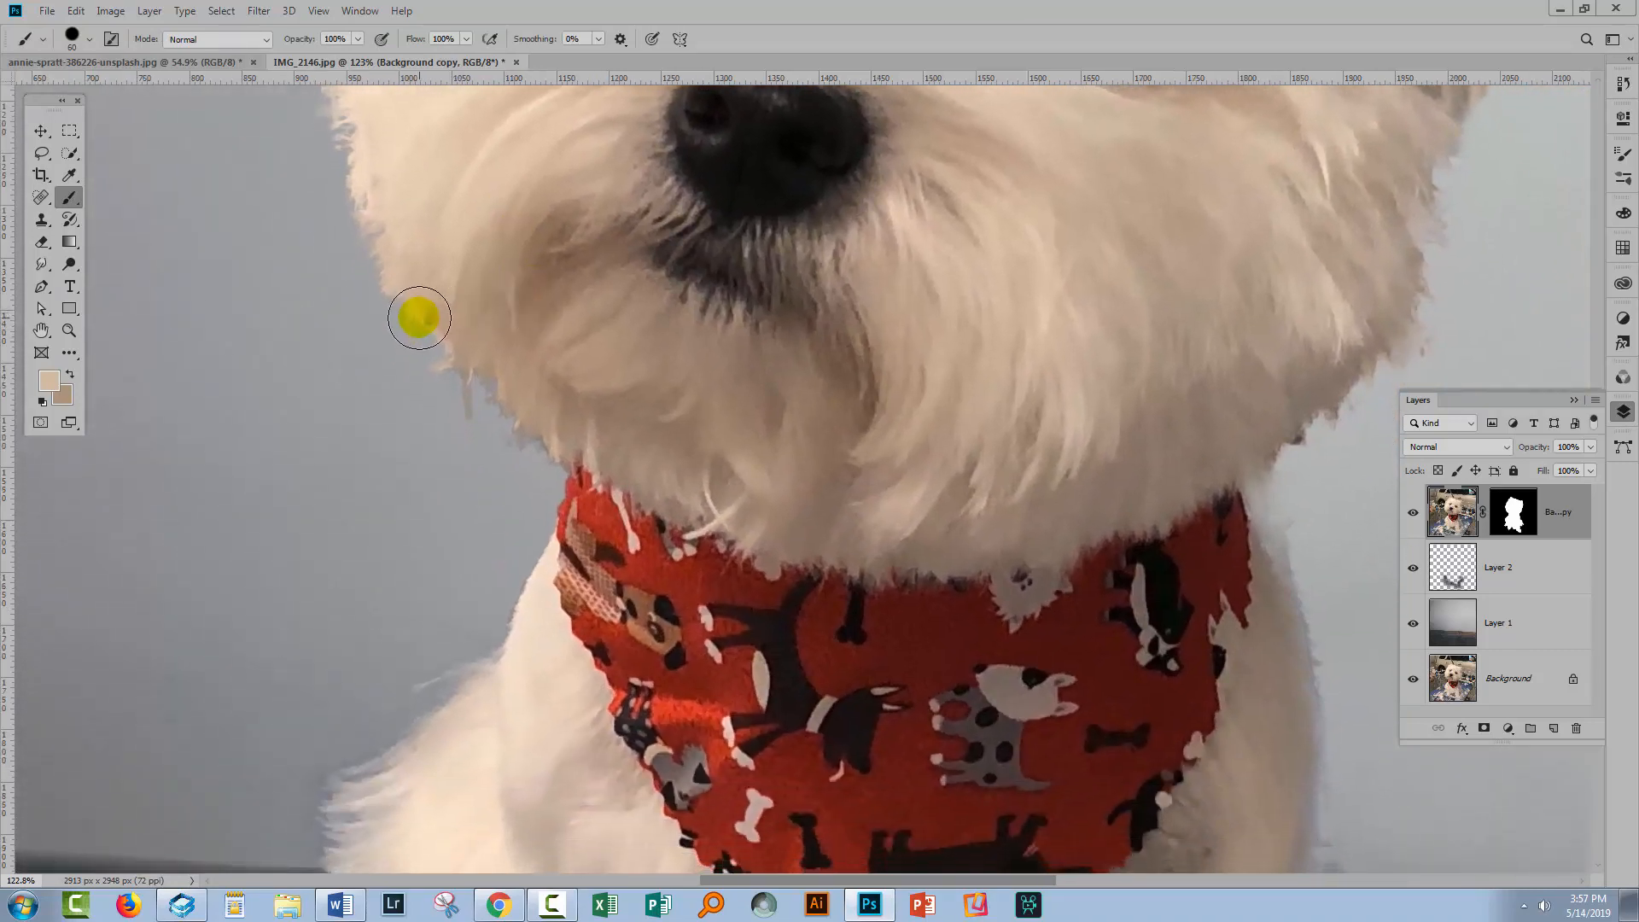
Resample the fur colour repeatedly and paint over the jagged fur edges around the dog's chin
key(i)
click(443, 312)
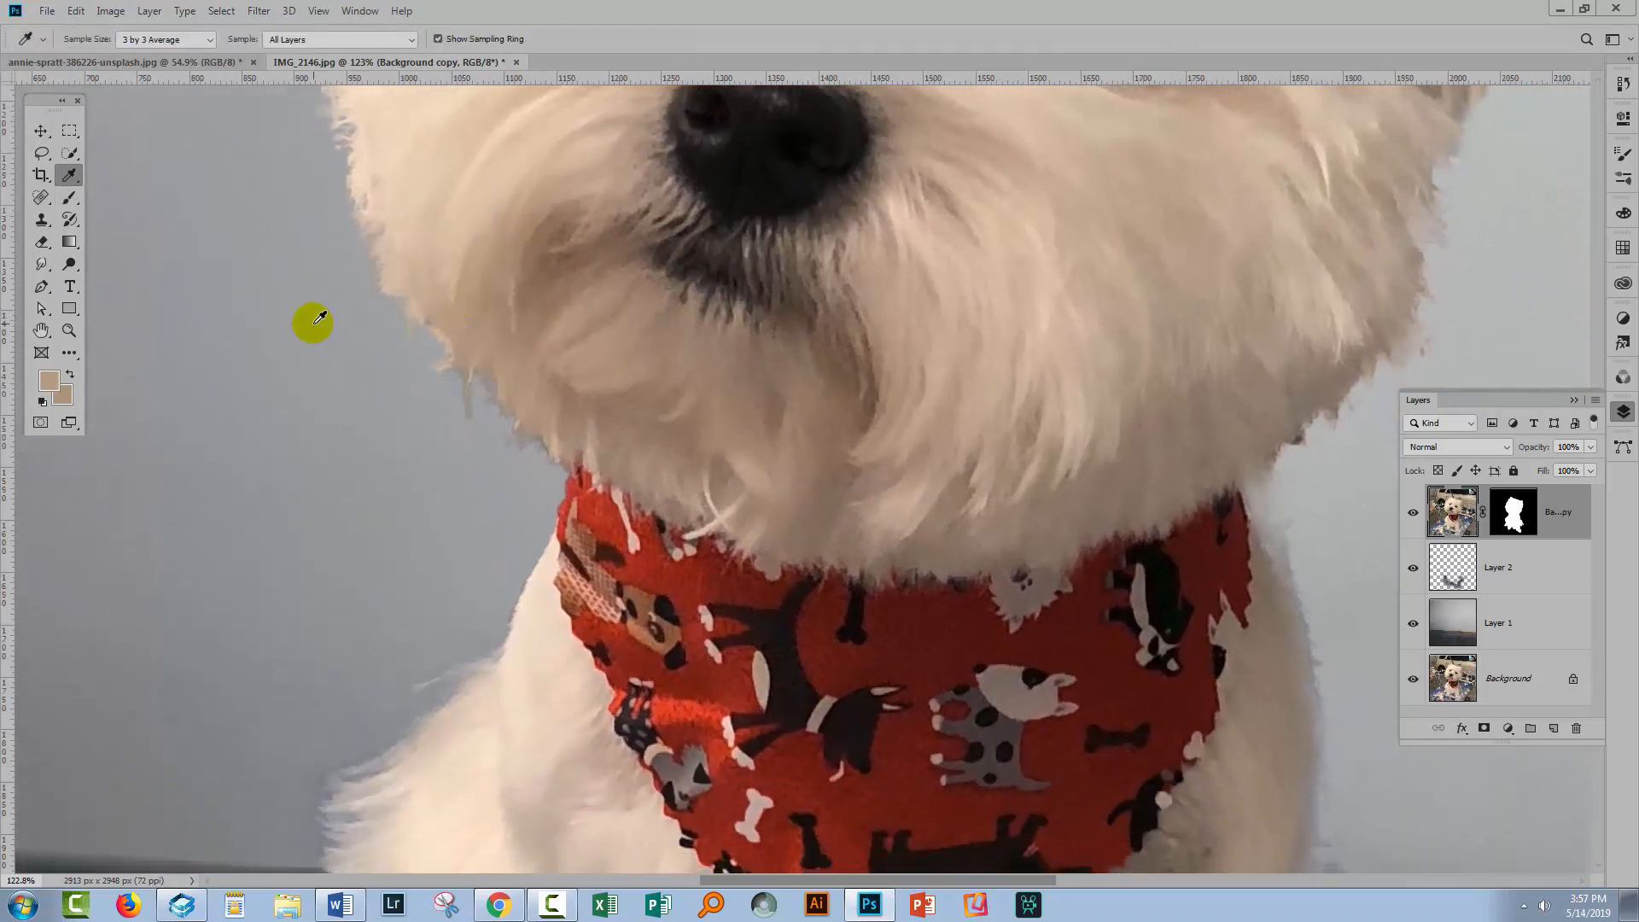
key(b)
click(413, 341)
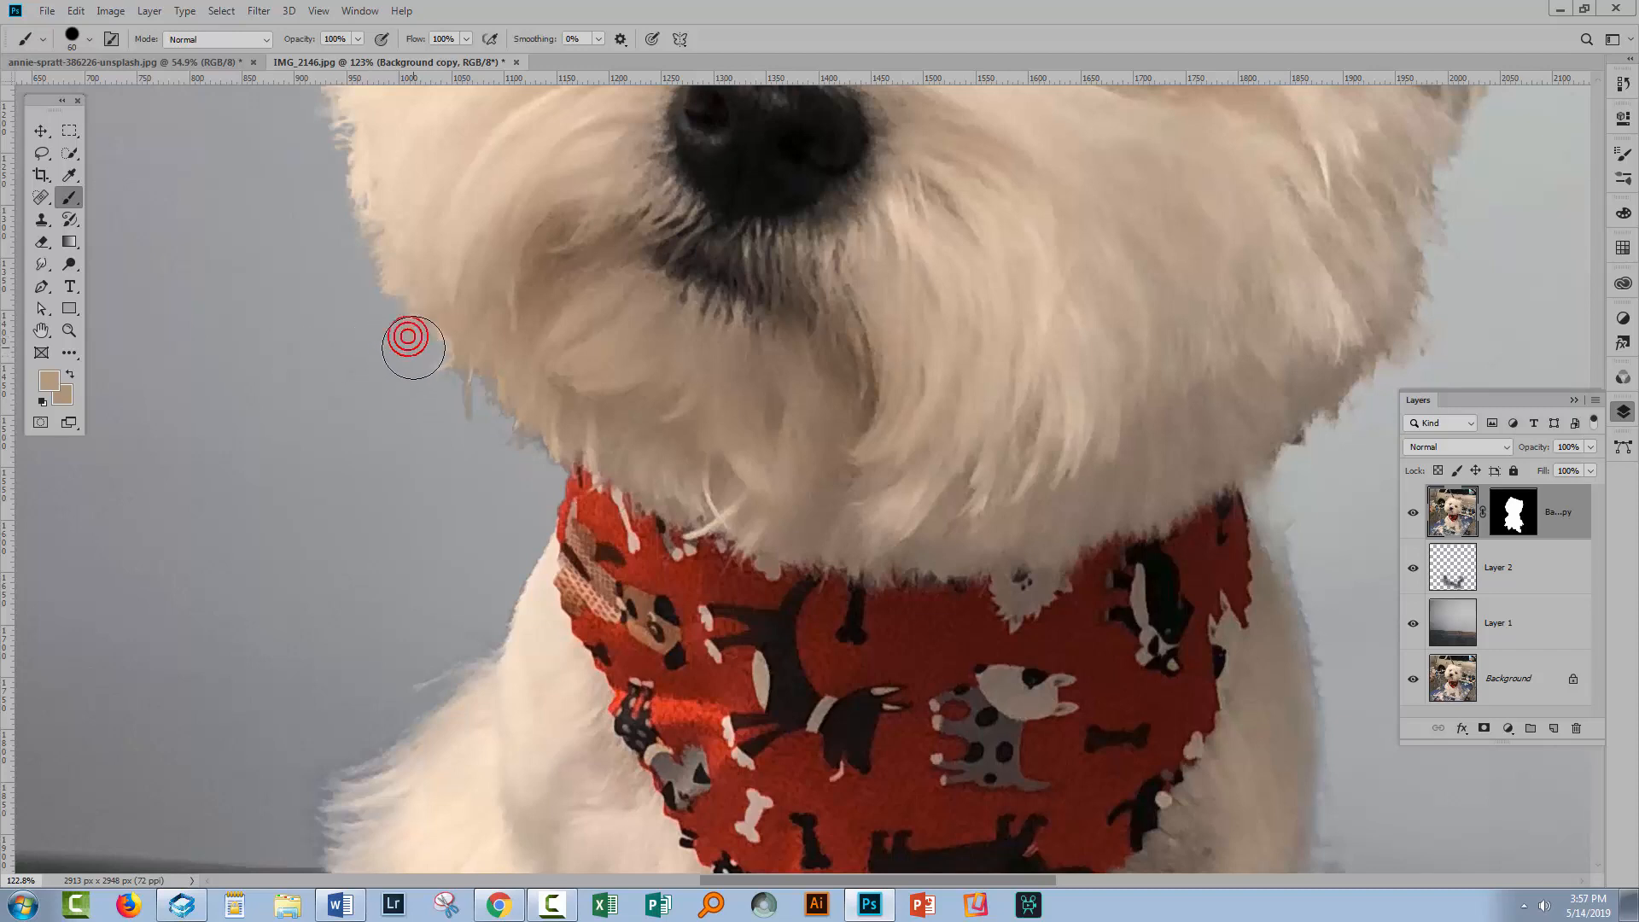
mouse_move(381, 287)
mouse_down()
mouse_move(375, 340)
mouse_move(362, 315)
mouse_move(391, 366)
mouse_move(438, 265)
mouse_up()
key(i)
click(440, 265)
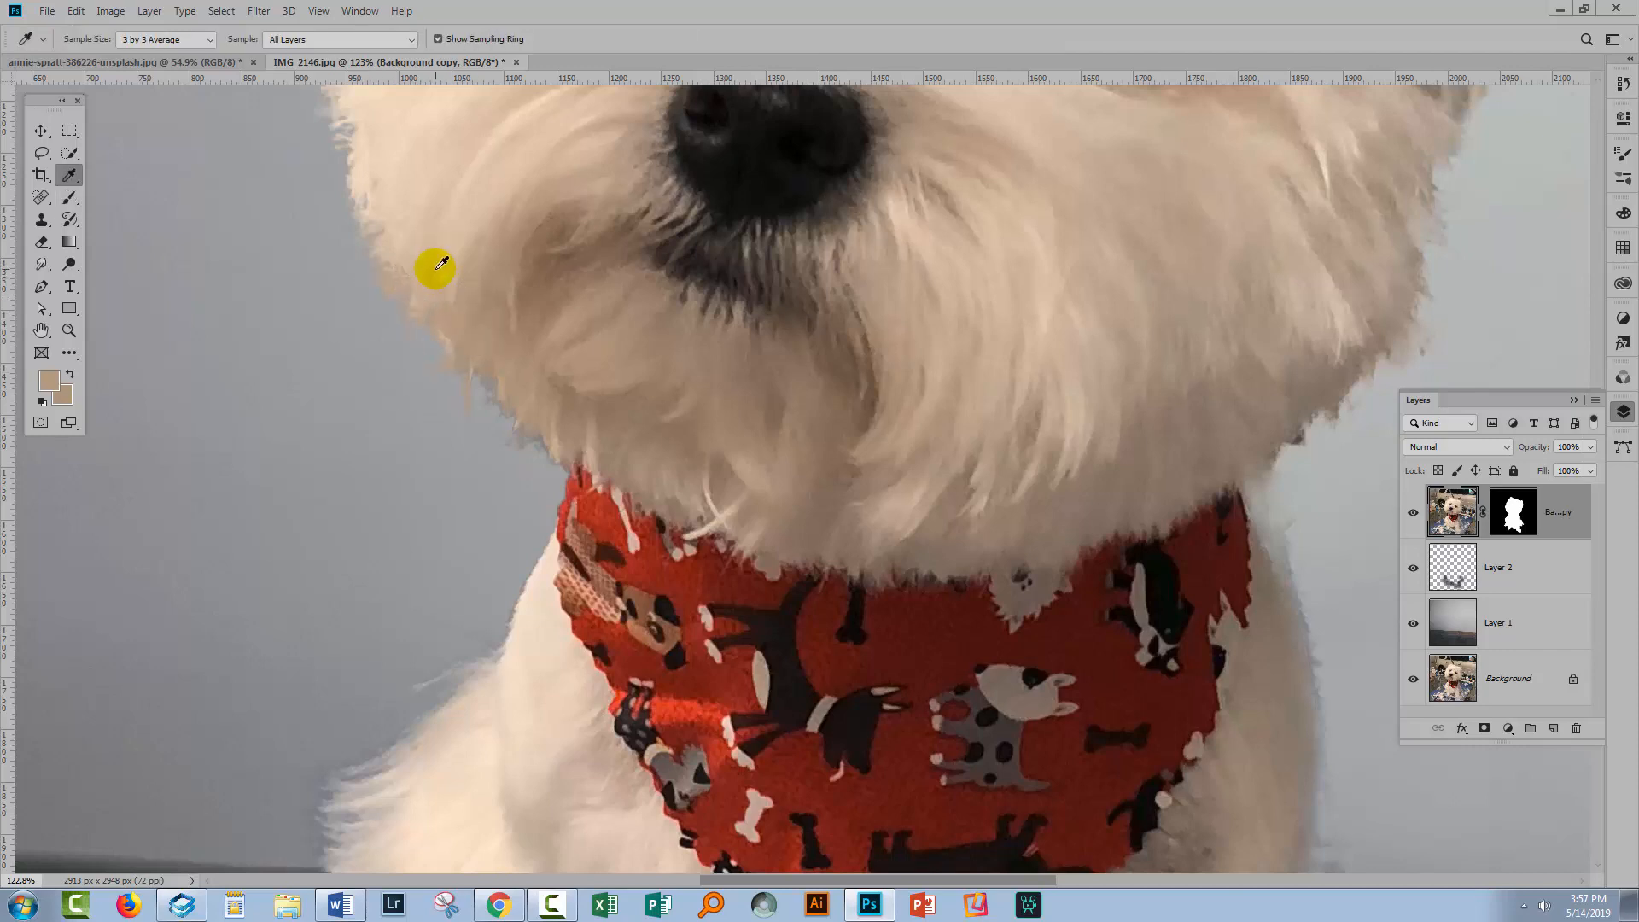
key(b)
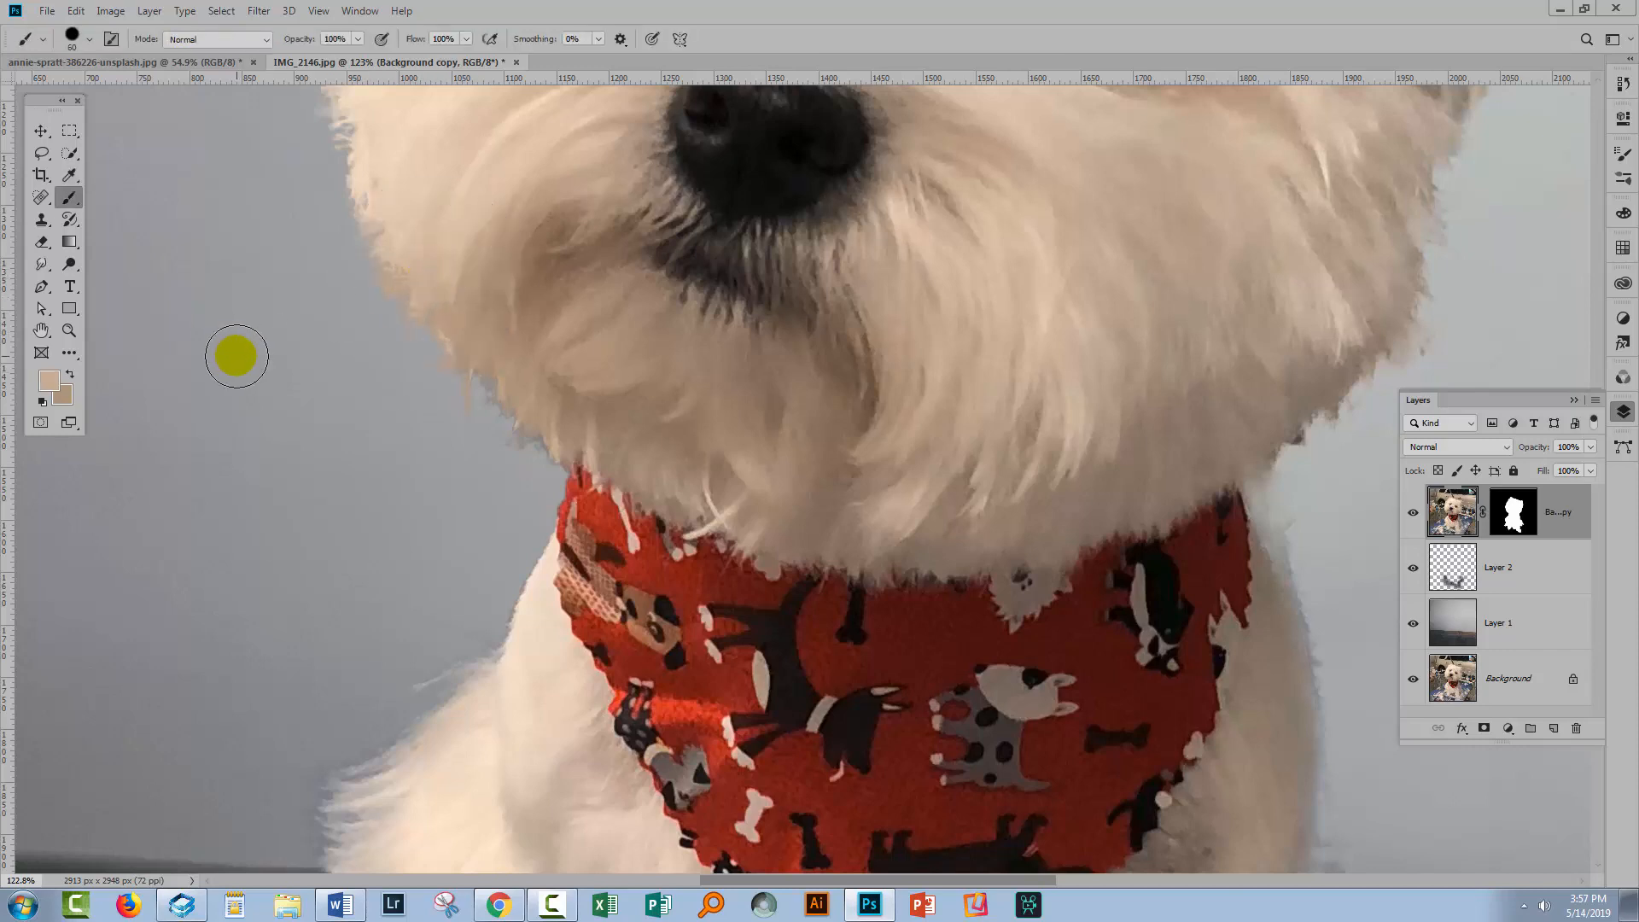
drag(400, 341, 537, 424)
Sample the fur colour and paint along the ragged edge of the dog's right cheek
drag(879, 433, 341, 597)
alt+click(725, 598)
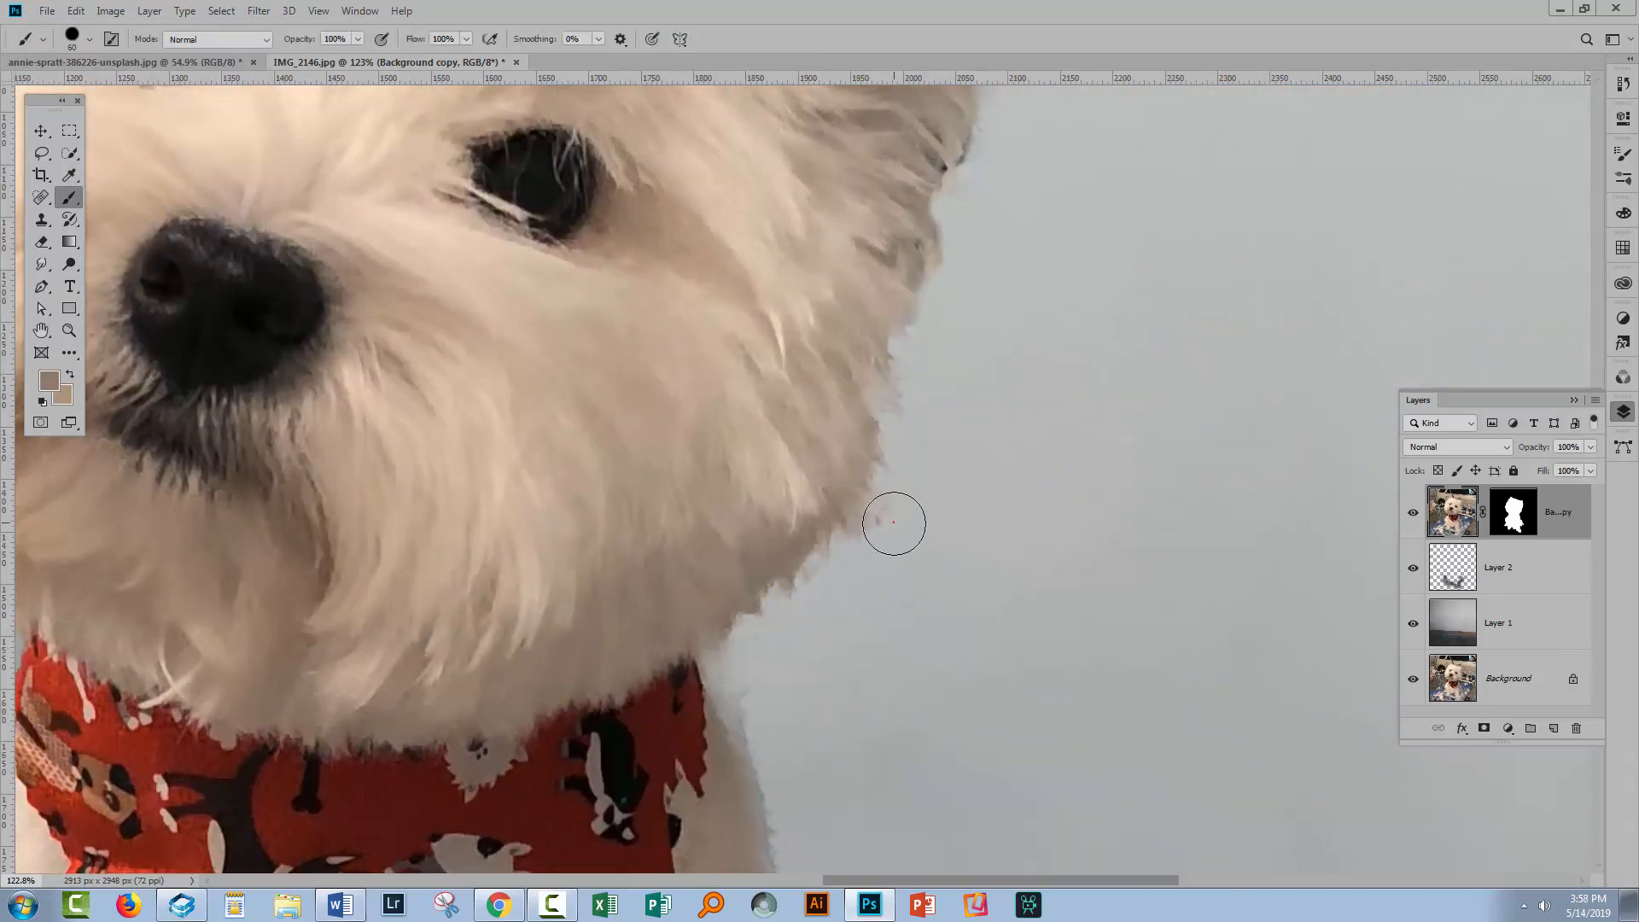
key(i)
drag(885, 409, 889, 357)
drag(921, 201, 746, 615)
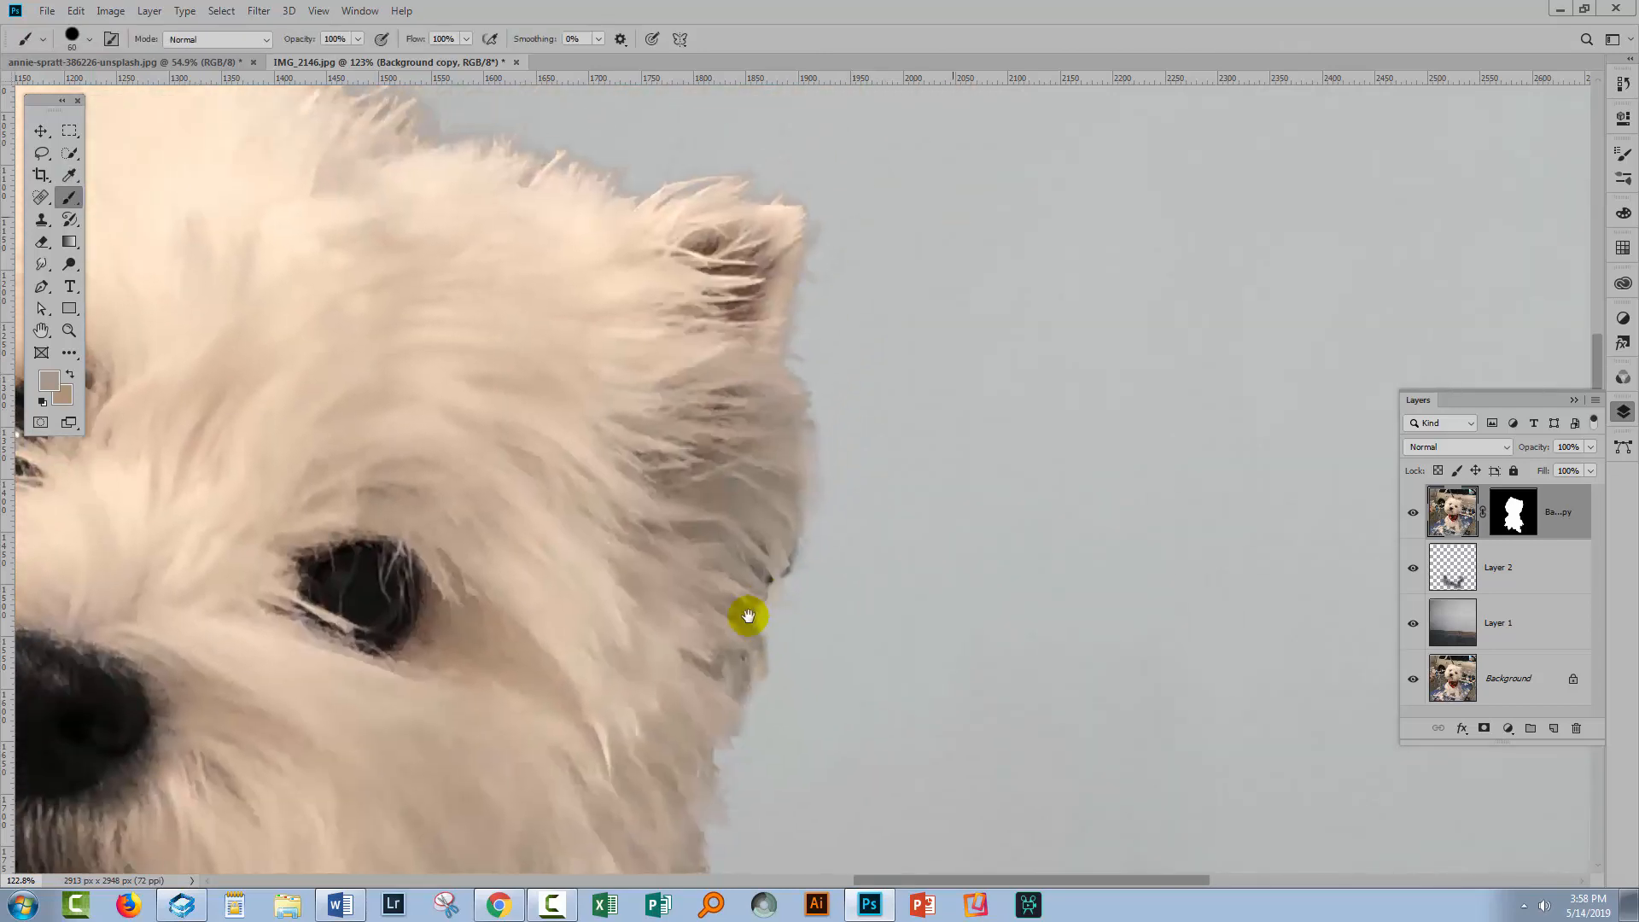
alt+click(735, 671)
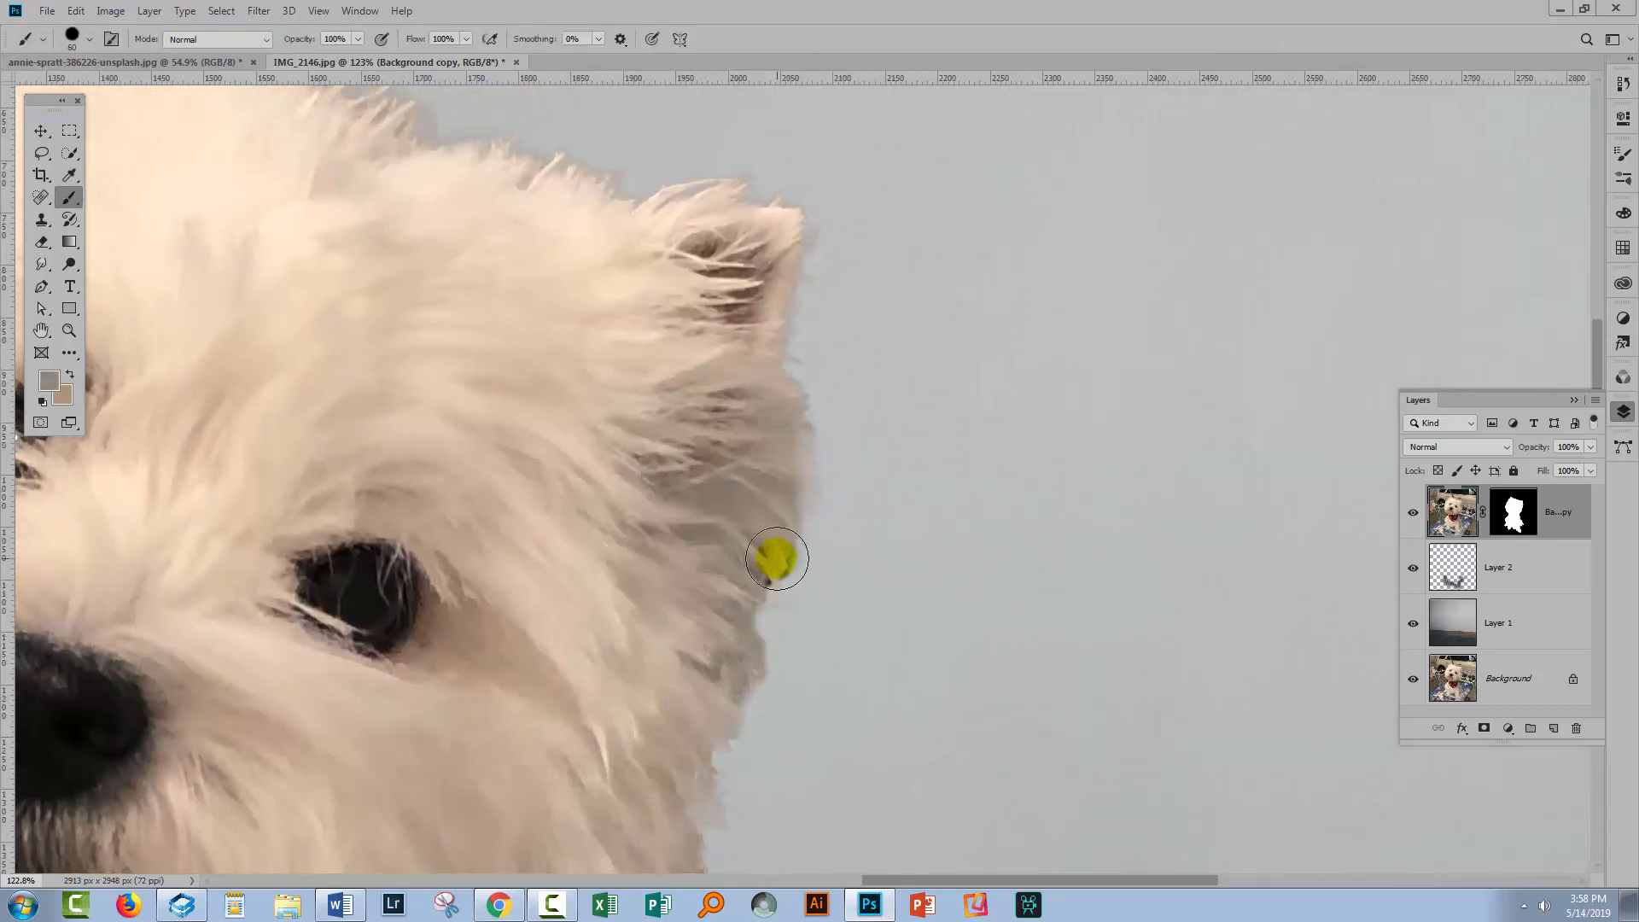
alt+click(777, 557)
Resample the fur colour and paint along the edges of the right ear and the top of the head
alt+click(778, 341)
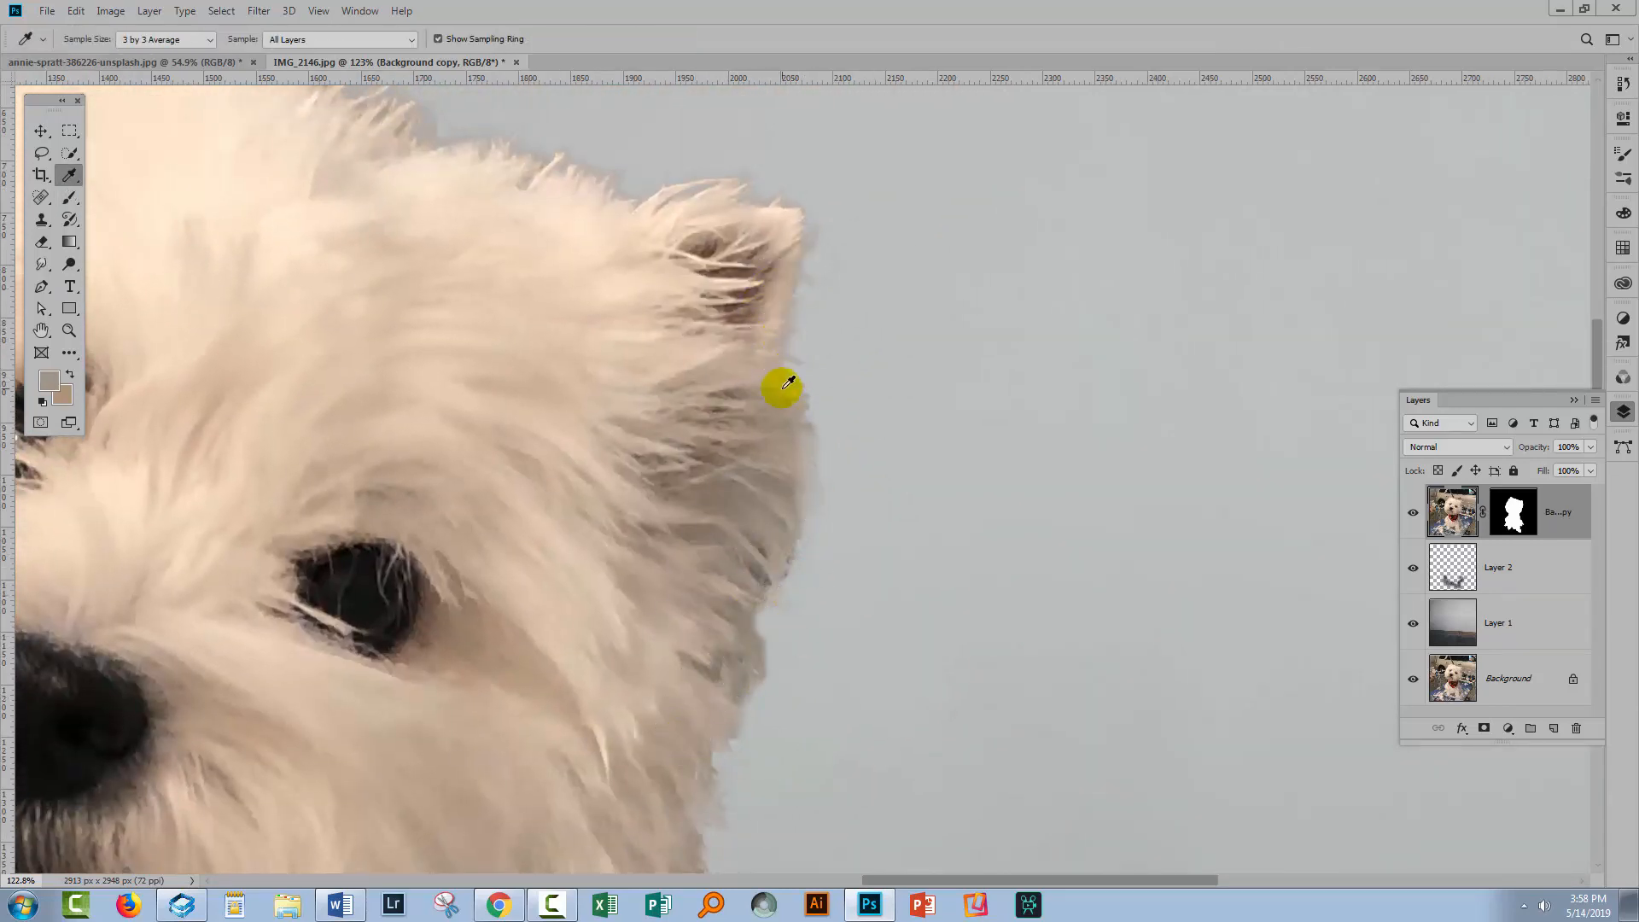
mouse_move(805, 360)
mouse_down()
mouse_move(804, 318)
mouse_move(782, 315)
mouse_move(814, 337)
mouse_move(829, 238)
mouse_up()
alt+click(783, 315)
mouse_move(692, 272)
mouse_down()
mouse_move(885, 443)
mouse_move(937, 546)
mouse_up()
alt+click(926, 444)
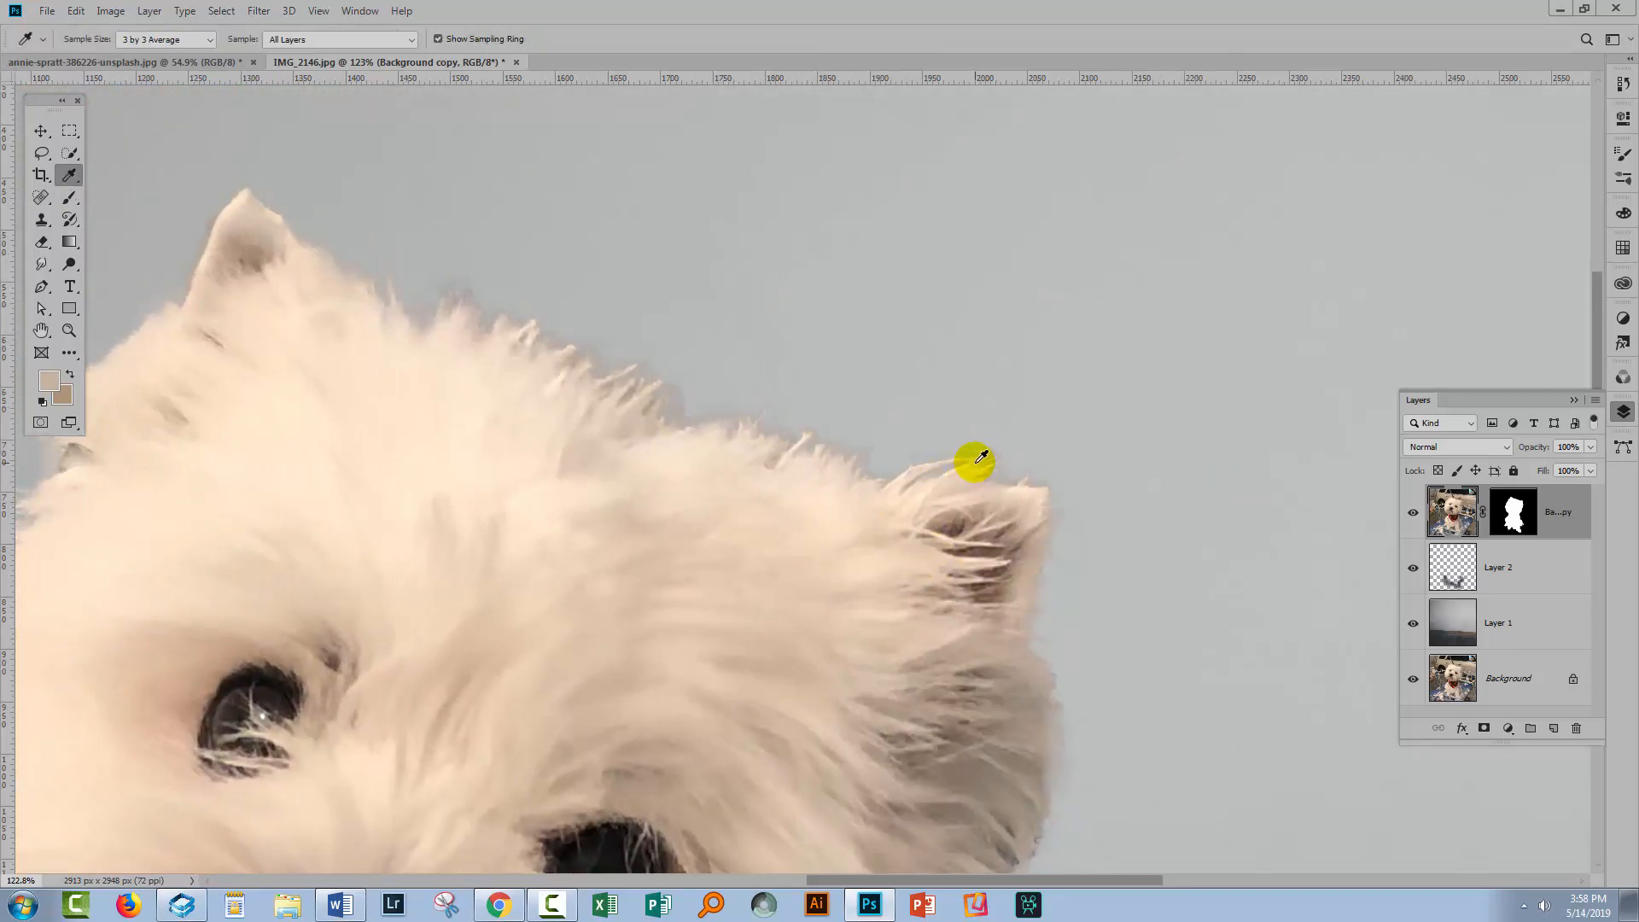
click(885, 432)
mouse_move(885, 433)
mouse_down()
mouse_move(715, 432)
mouse_move(736, 426)
mouse_move(620, 391)
mouse_move(636, 395)
mouse_move(622, 363)
mouse_up()
alt+click(717, 432)
alt+click(632, 395)
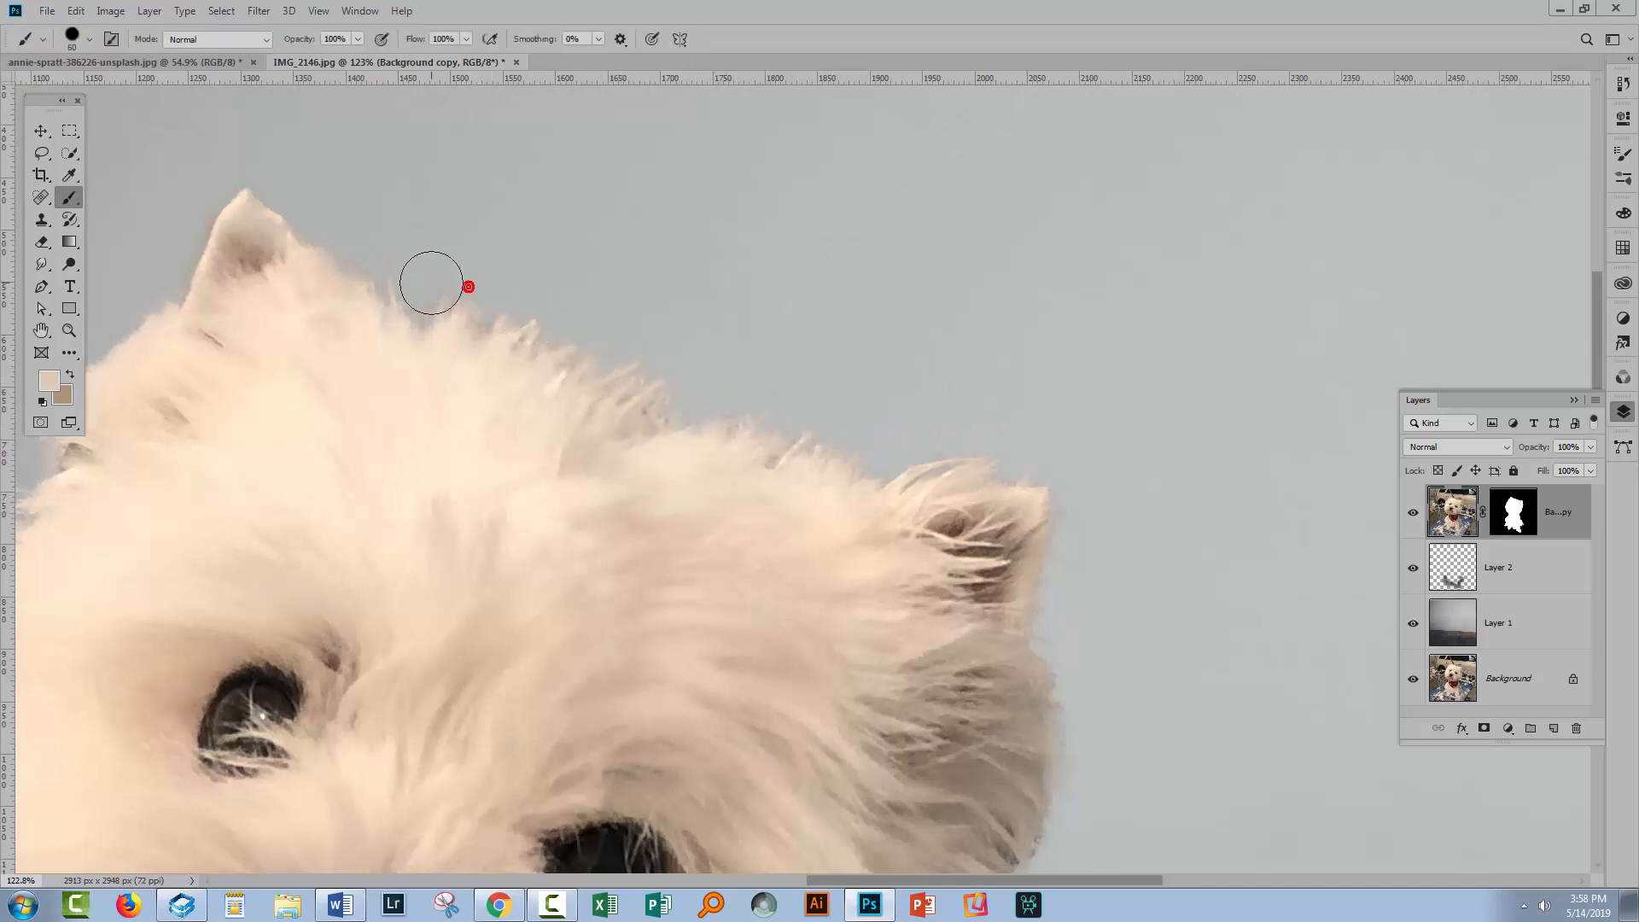
Sample the fur colour and paint over the edge of the dog's left ear tip
drag(431, 282, 398, 275)
mouse_move(392, 322)
mouse_down()
mouse_move(475, 310)
mouse_move(642, 337)
mouse_up()
alt+click(467, 237)
click(444, 264)
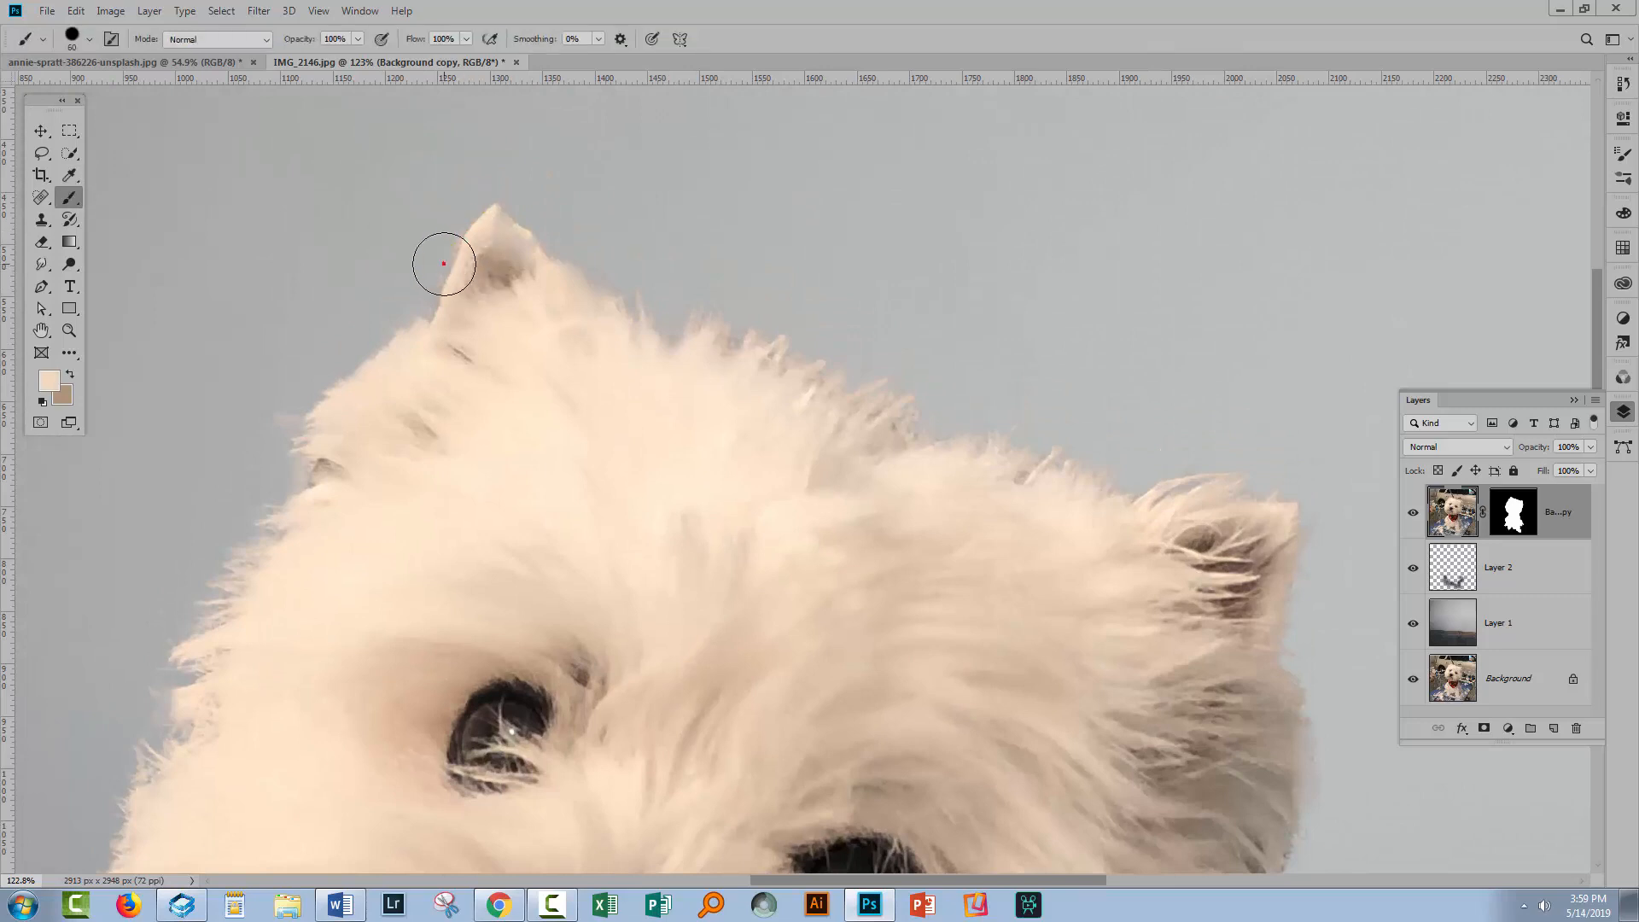
mouse_move(443, 264)
mouse_down()
mouse_move(501, 318)
mouse_move(443, 241)
mouse_move(485, 207)
mouse_up()
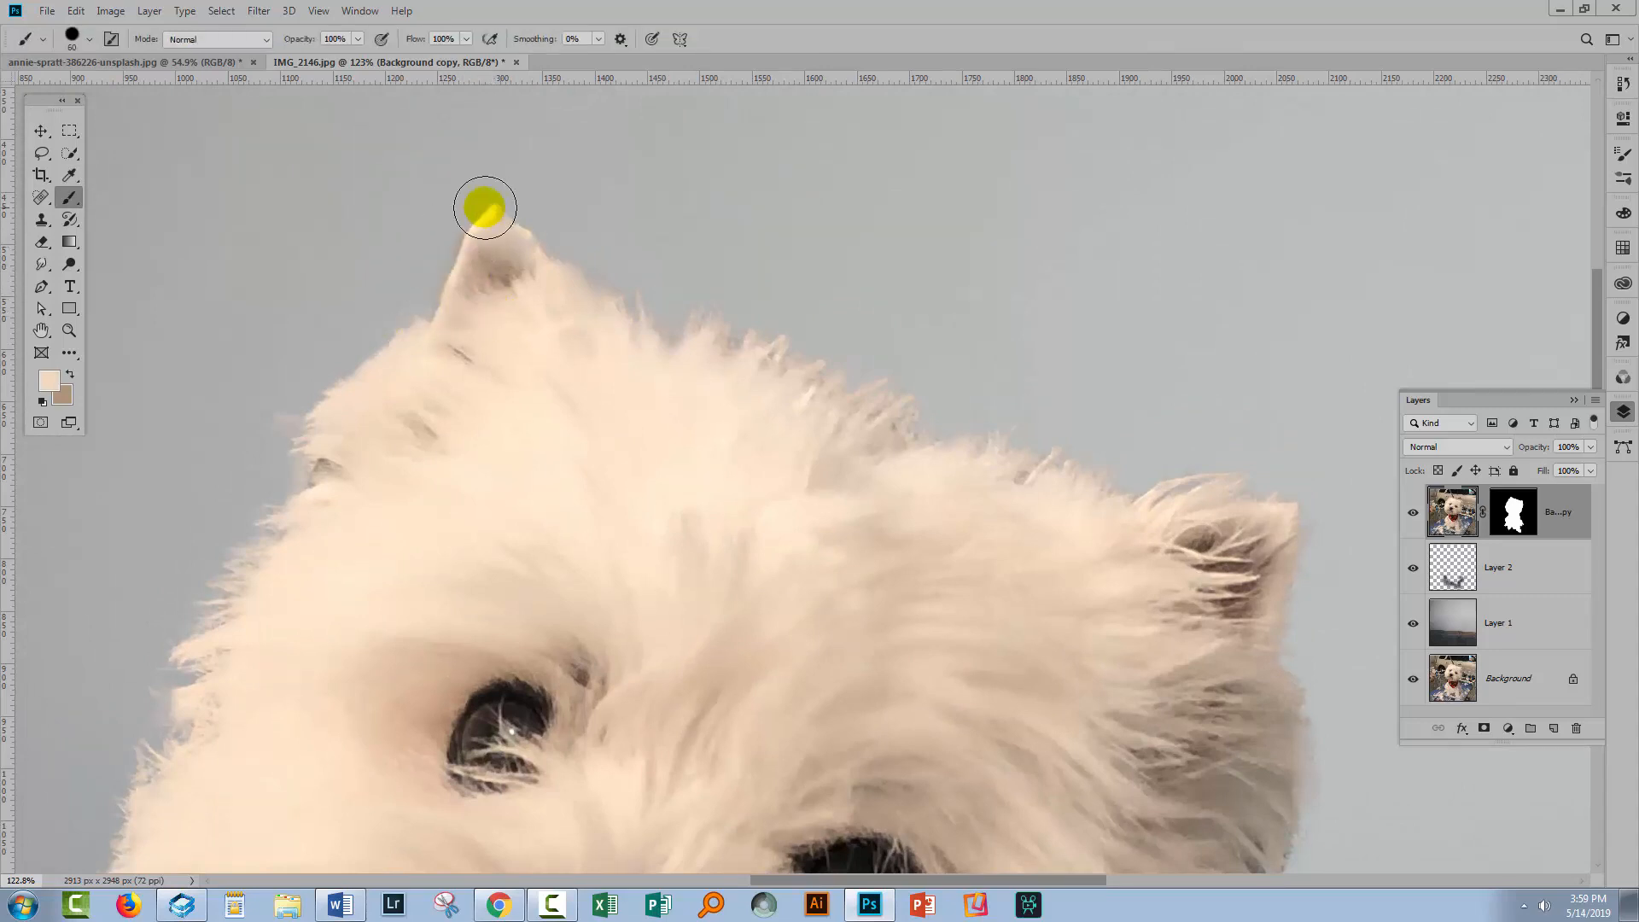
Select the dog's layer mask, shrink the brush and paint black to trim the left ear's edge
click(1507, 516)
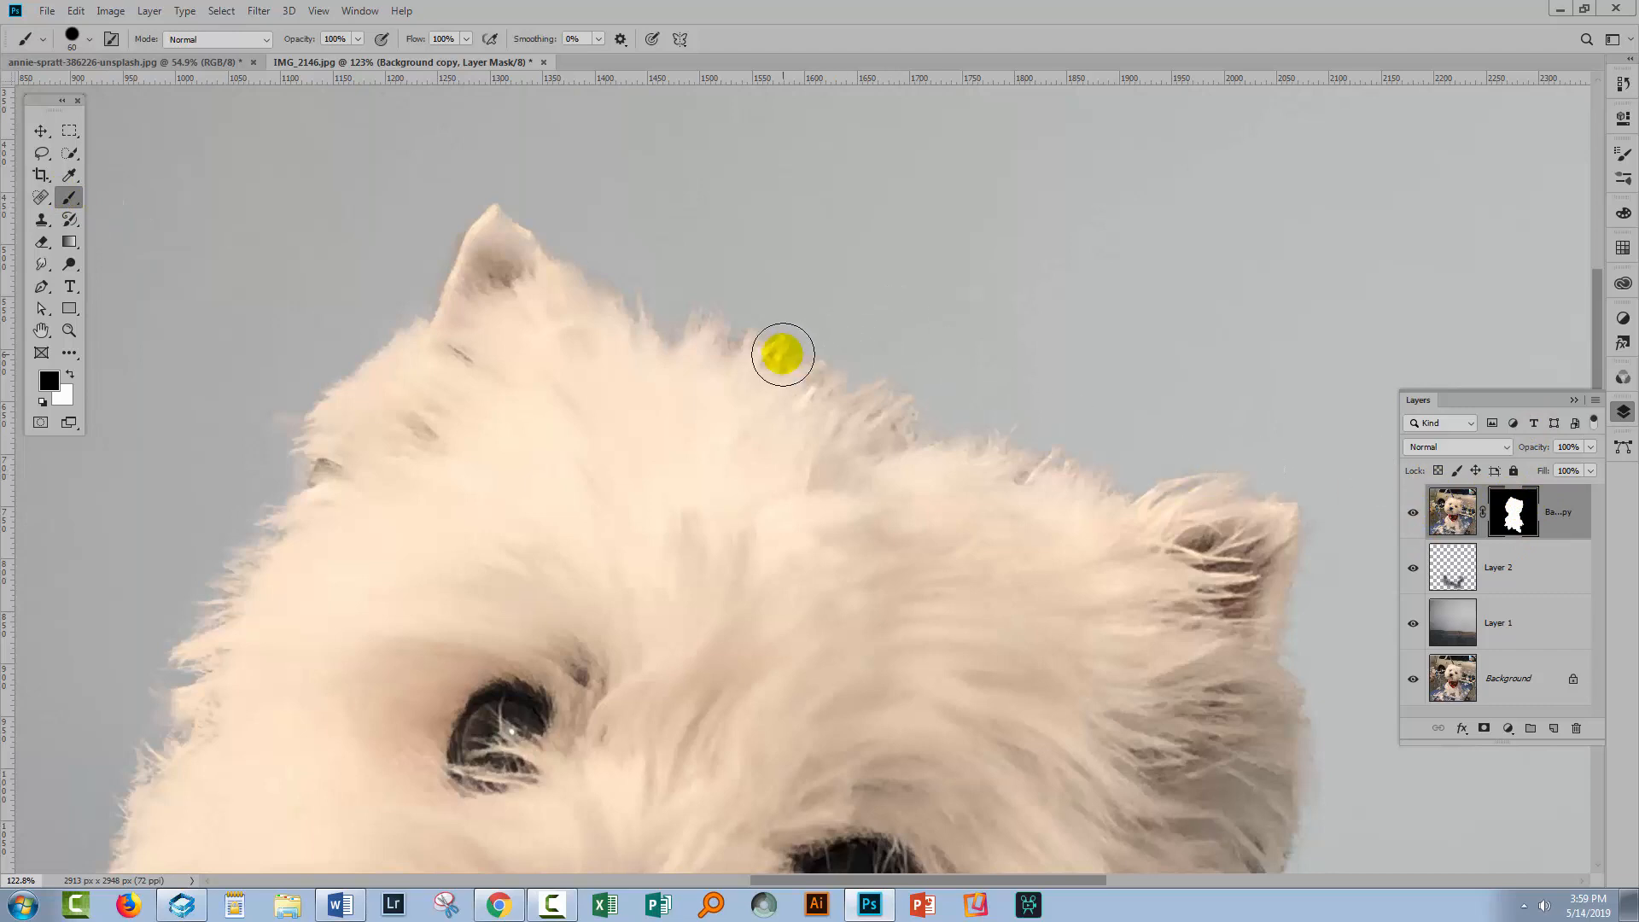
key(bracketleft)
key(bracketleft)
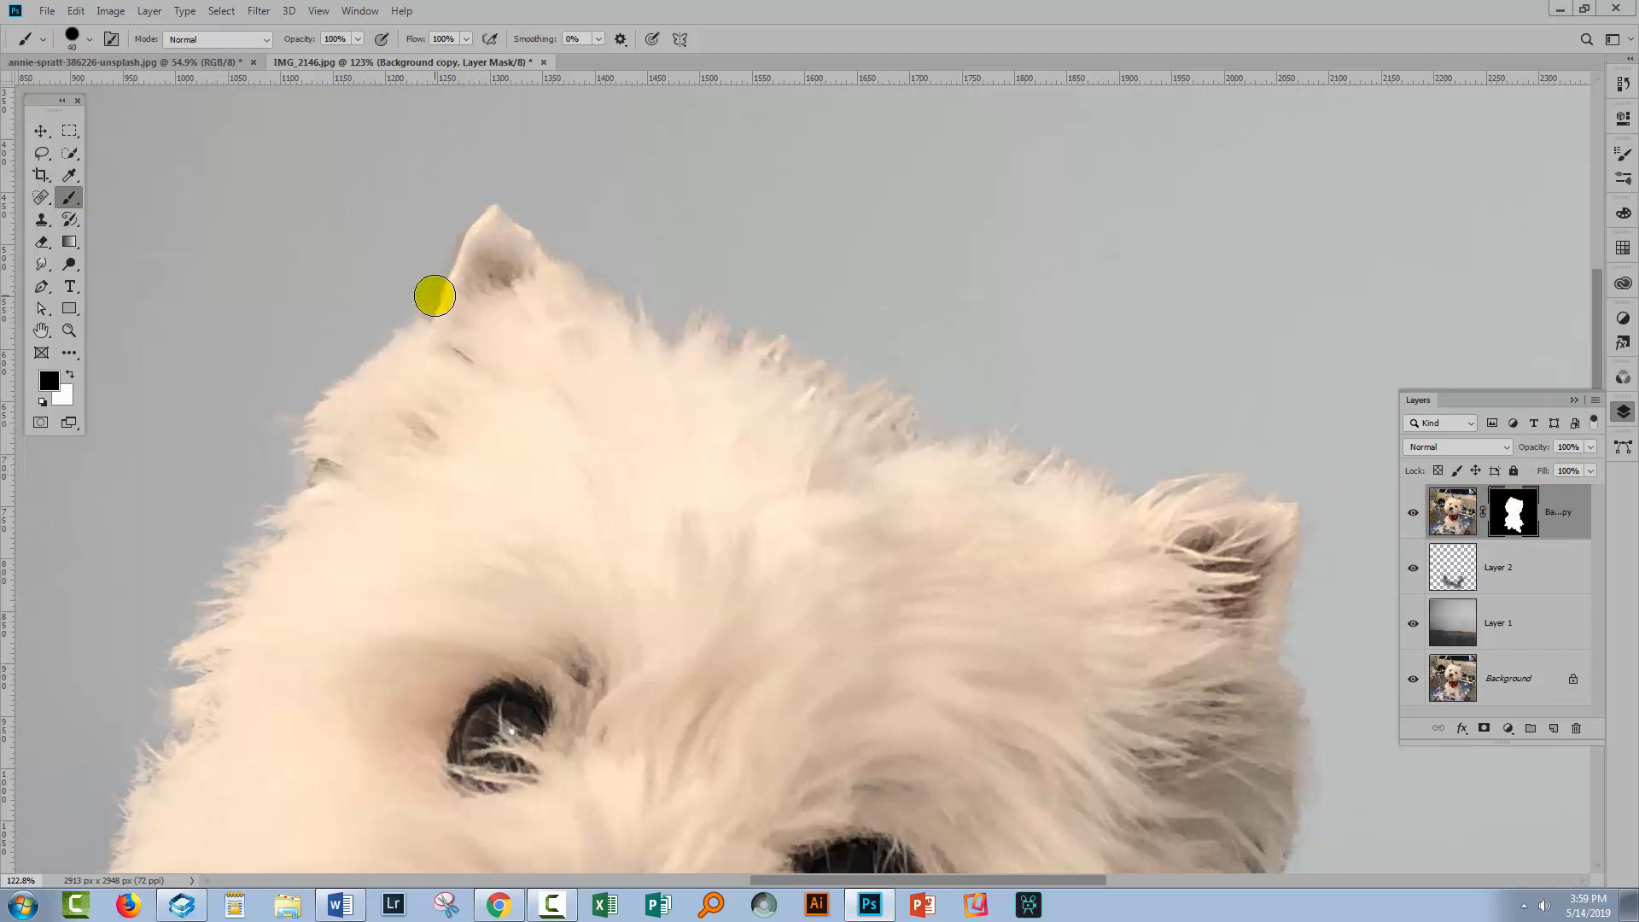
key(z)
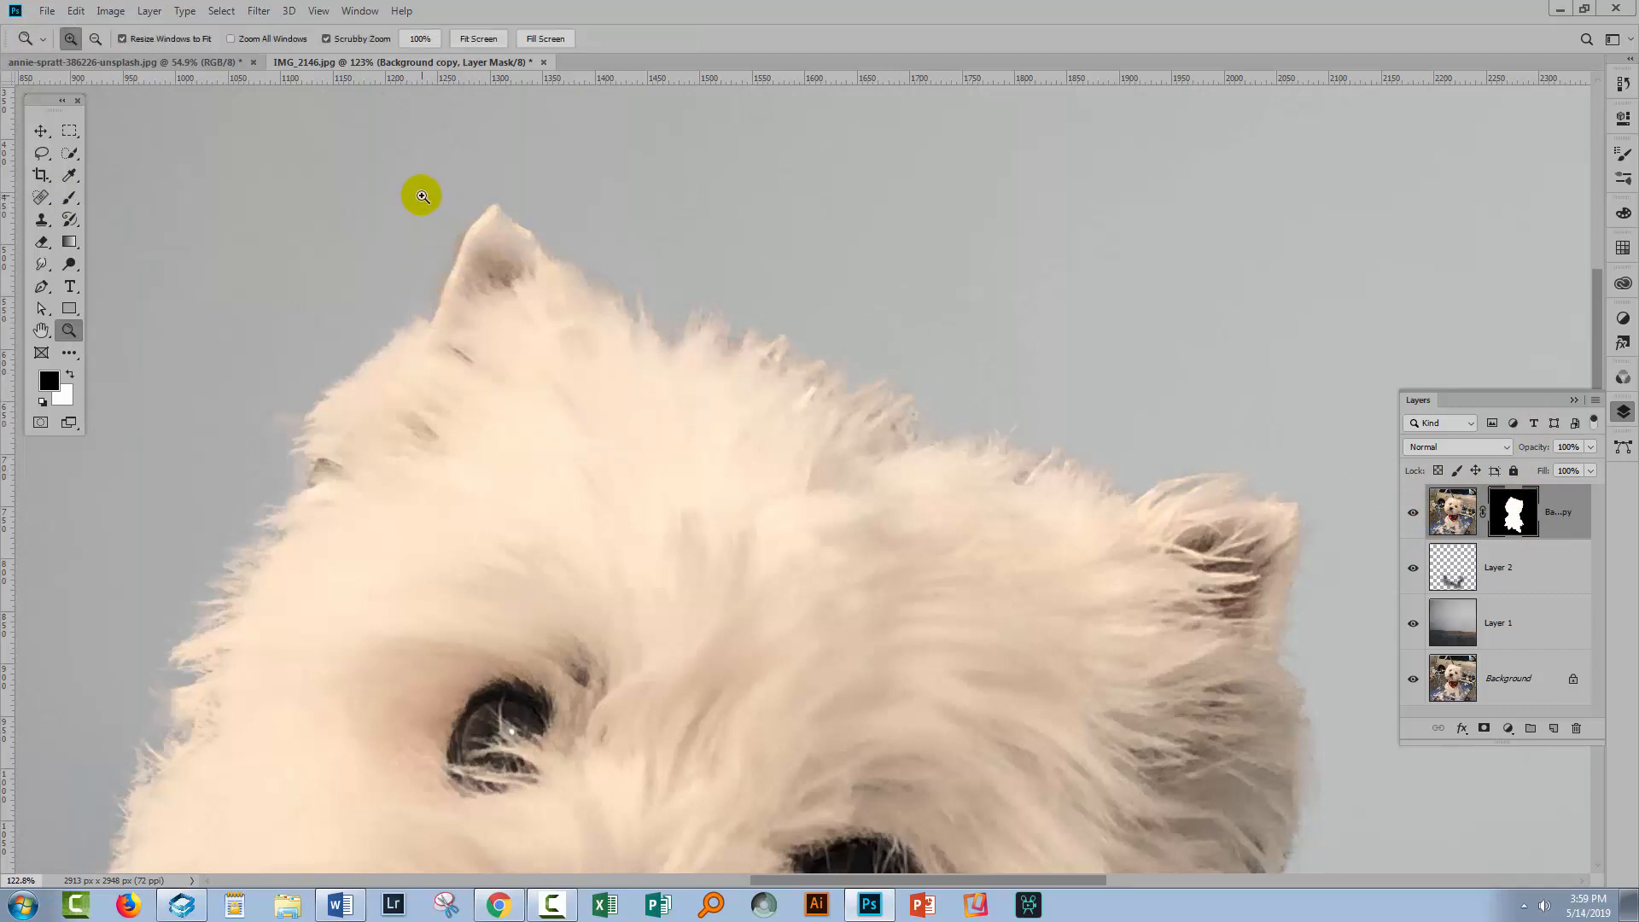
drag(422, 194, 554, 363)
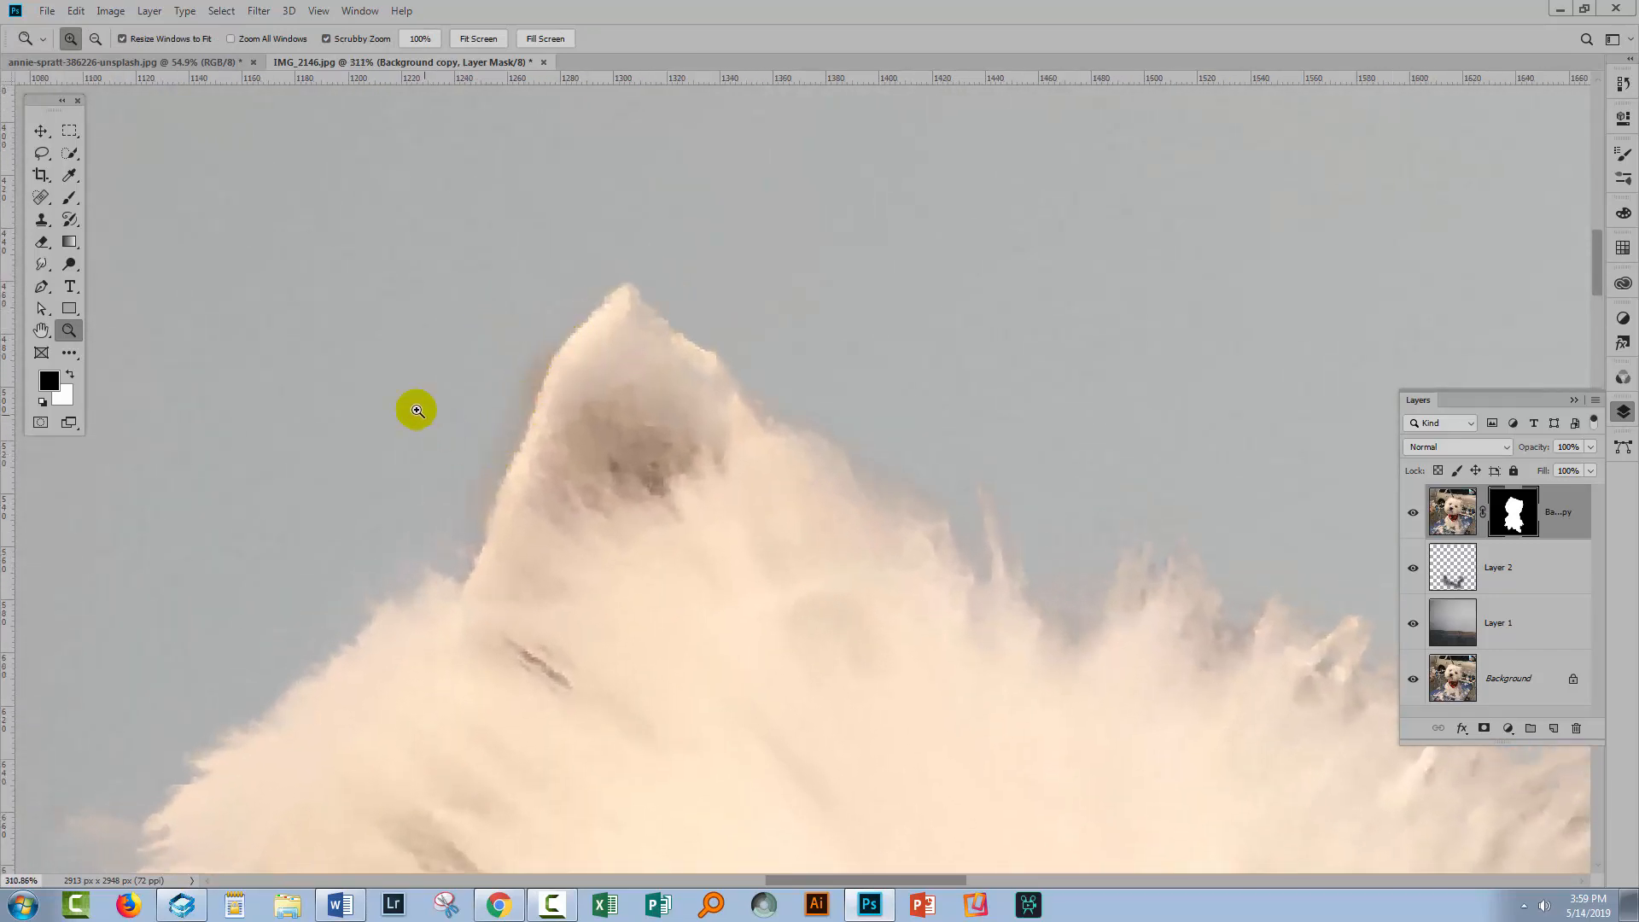
key(b)
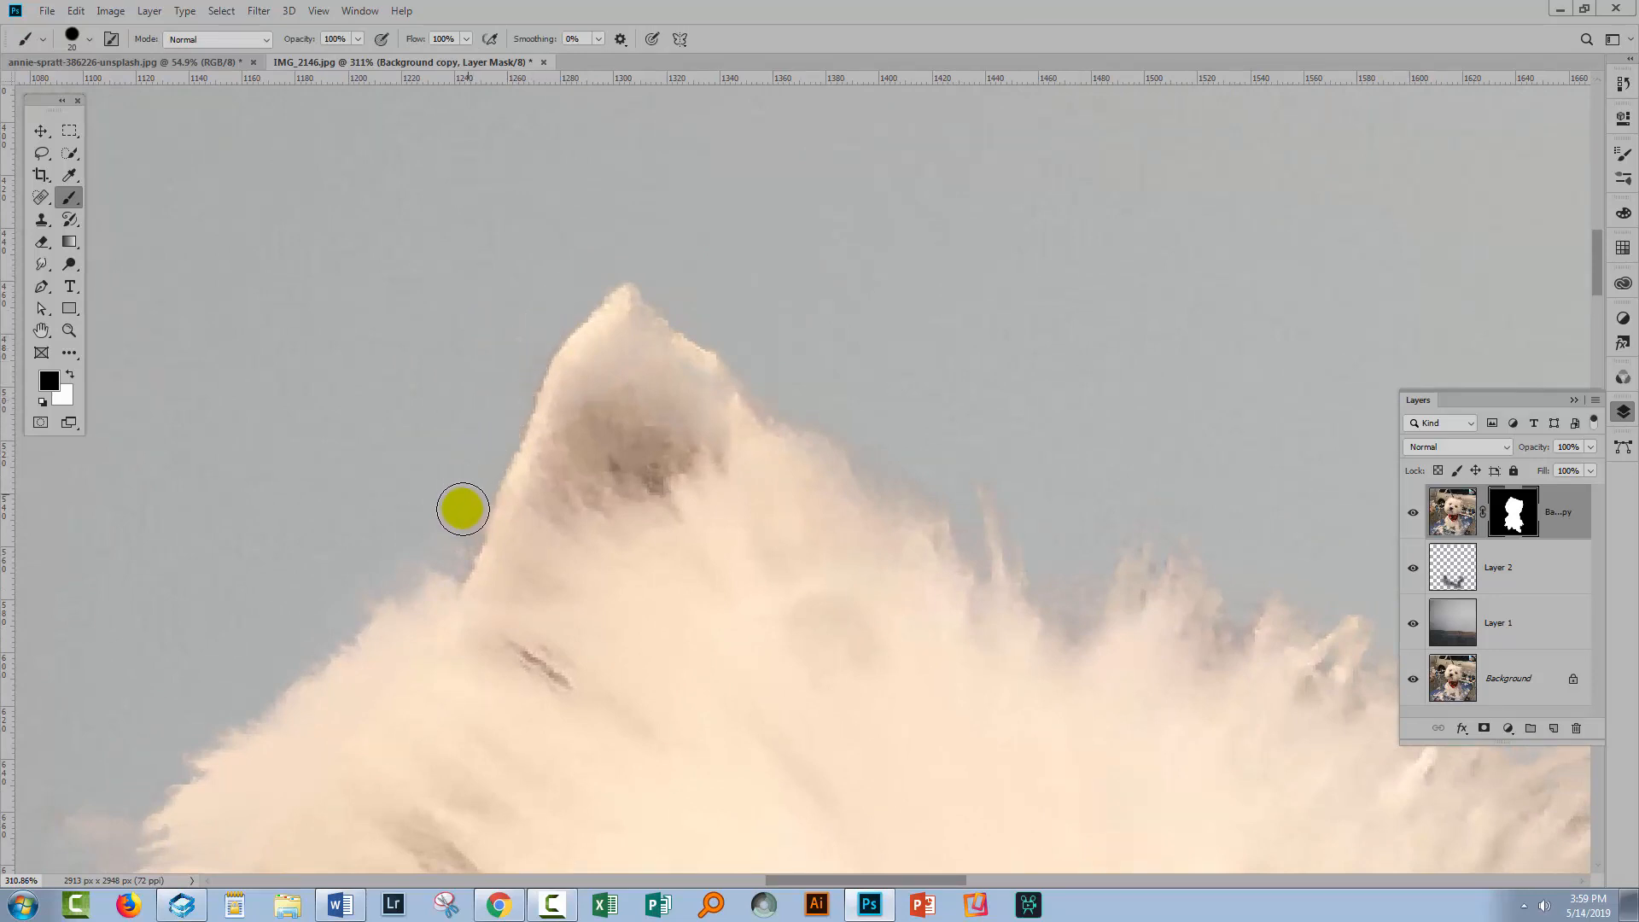
drag(506, 362, 543, 314)
Mask away the ragged fur edge along the right side of the head with black
key(space)
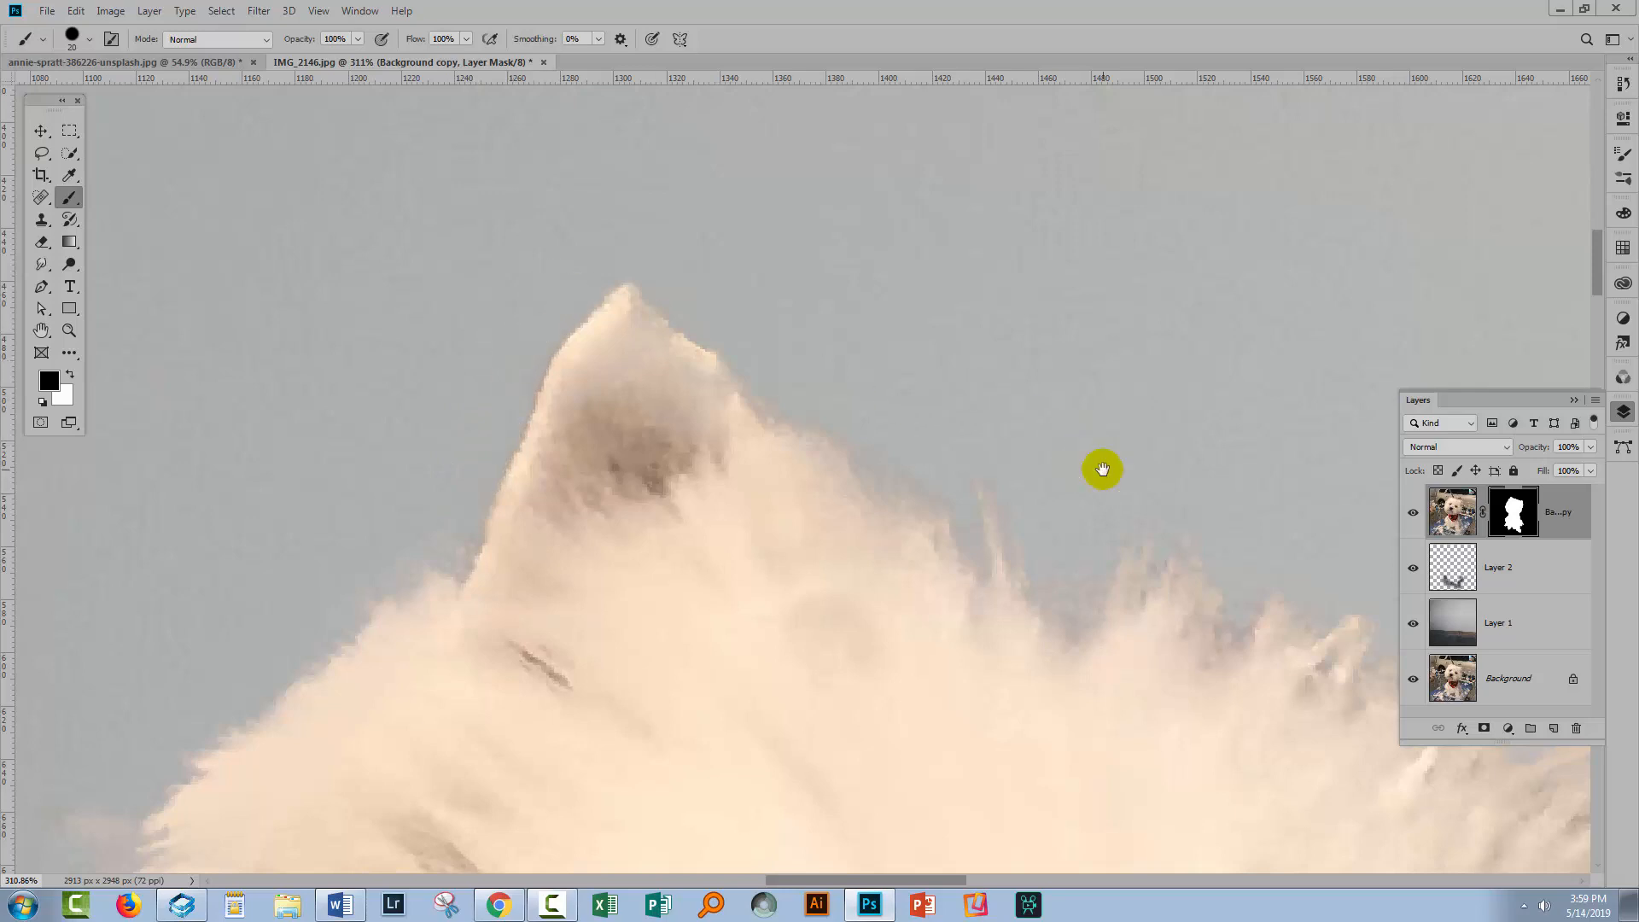
drag(1102, 468, 720, 310)
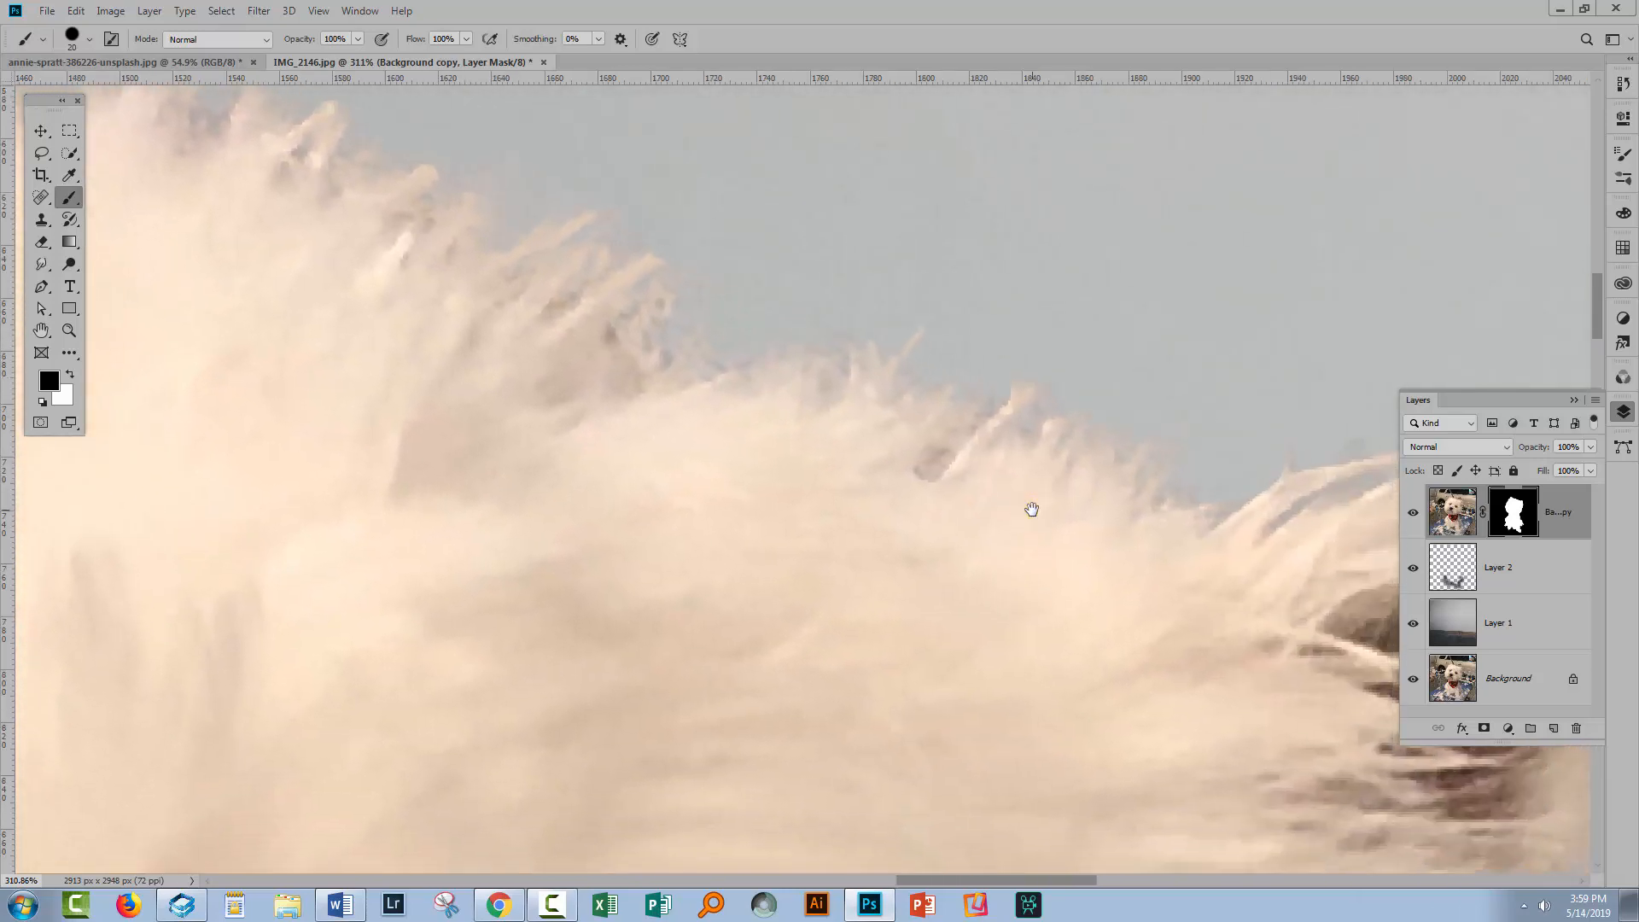
mouse_move(1031, 510)
mouse_down()
mouse_move(663, 380)
mouse_move(688, 501)
mouse_move(845, 483)
mouse_move(890, 576)
mouse_move(870, 772)
mouse_up()
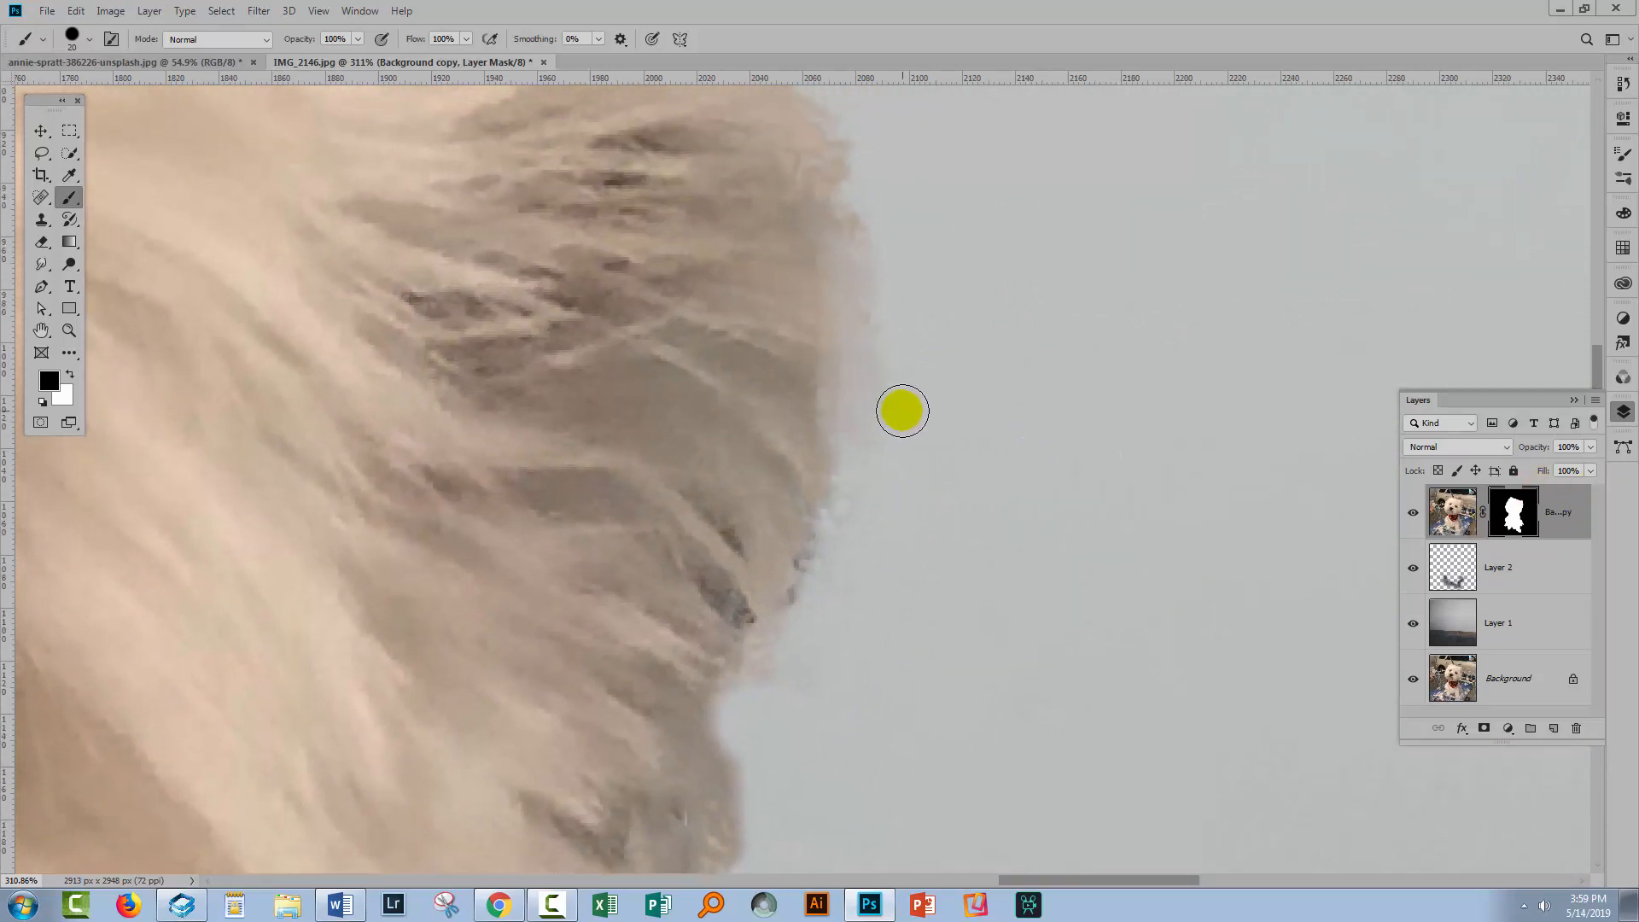
drag(913, 420, 918, 400)
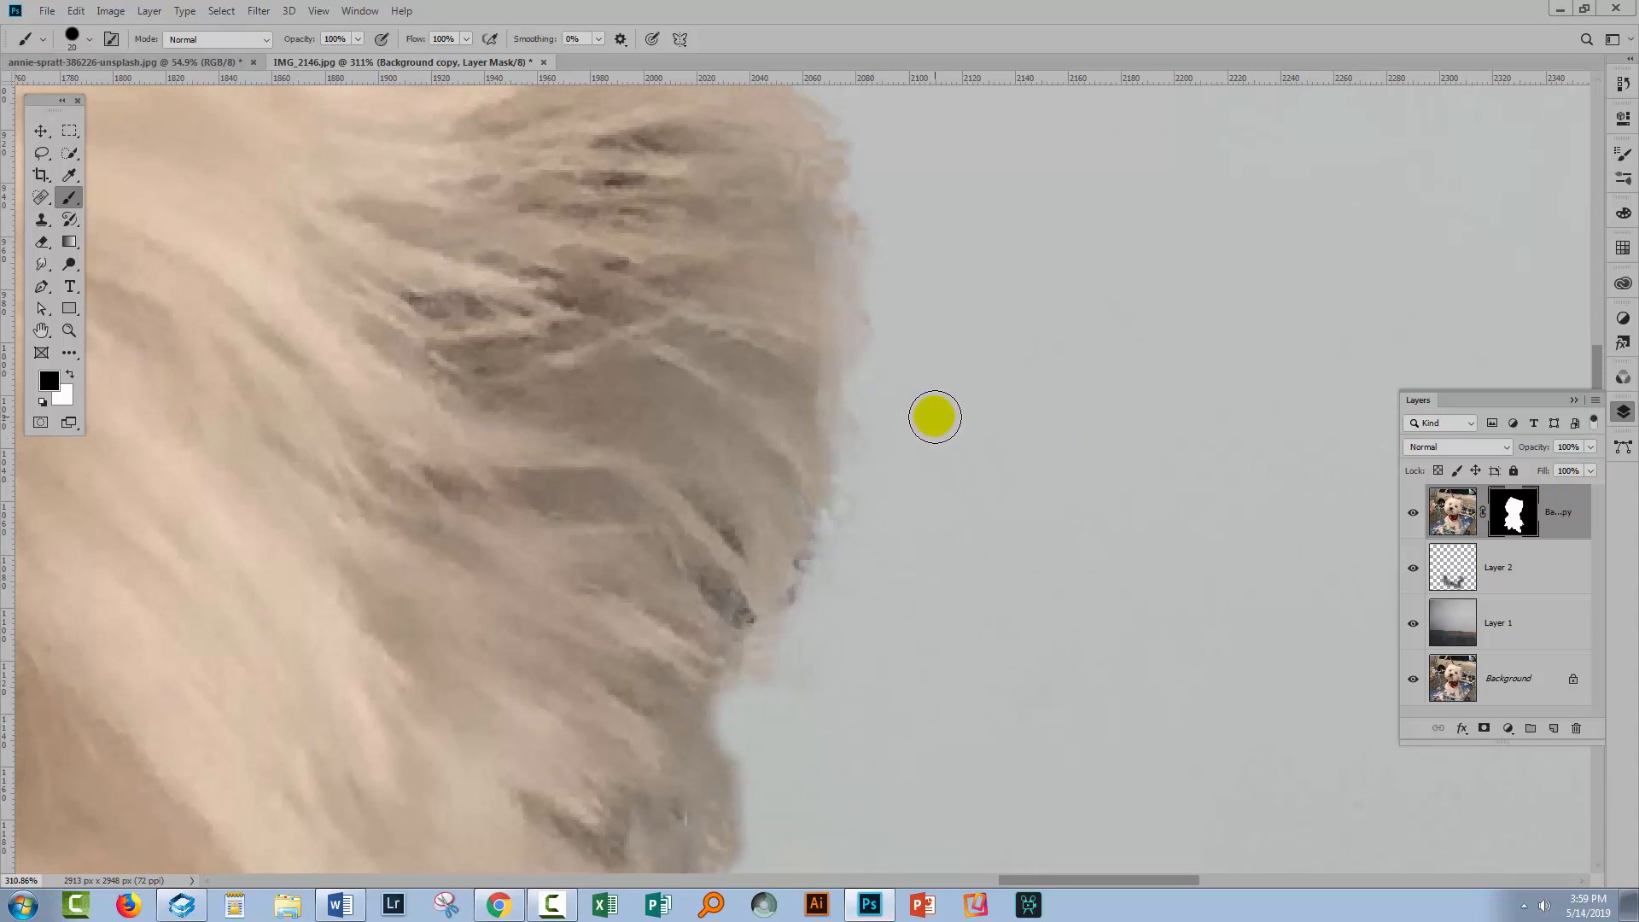
Switch to a 28 px textured Wet Media brush and paint black along the fur edge on the mask
key(bracketleft)
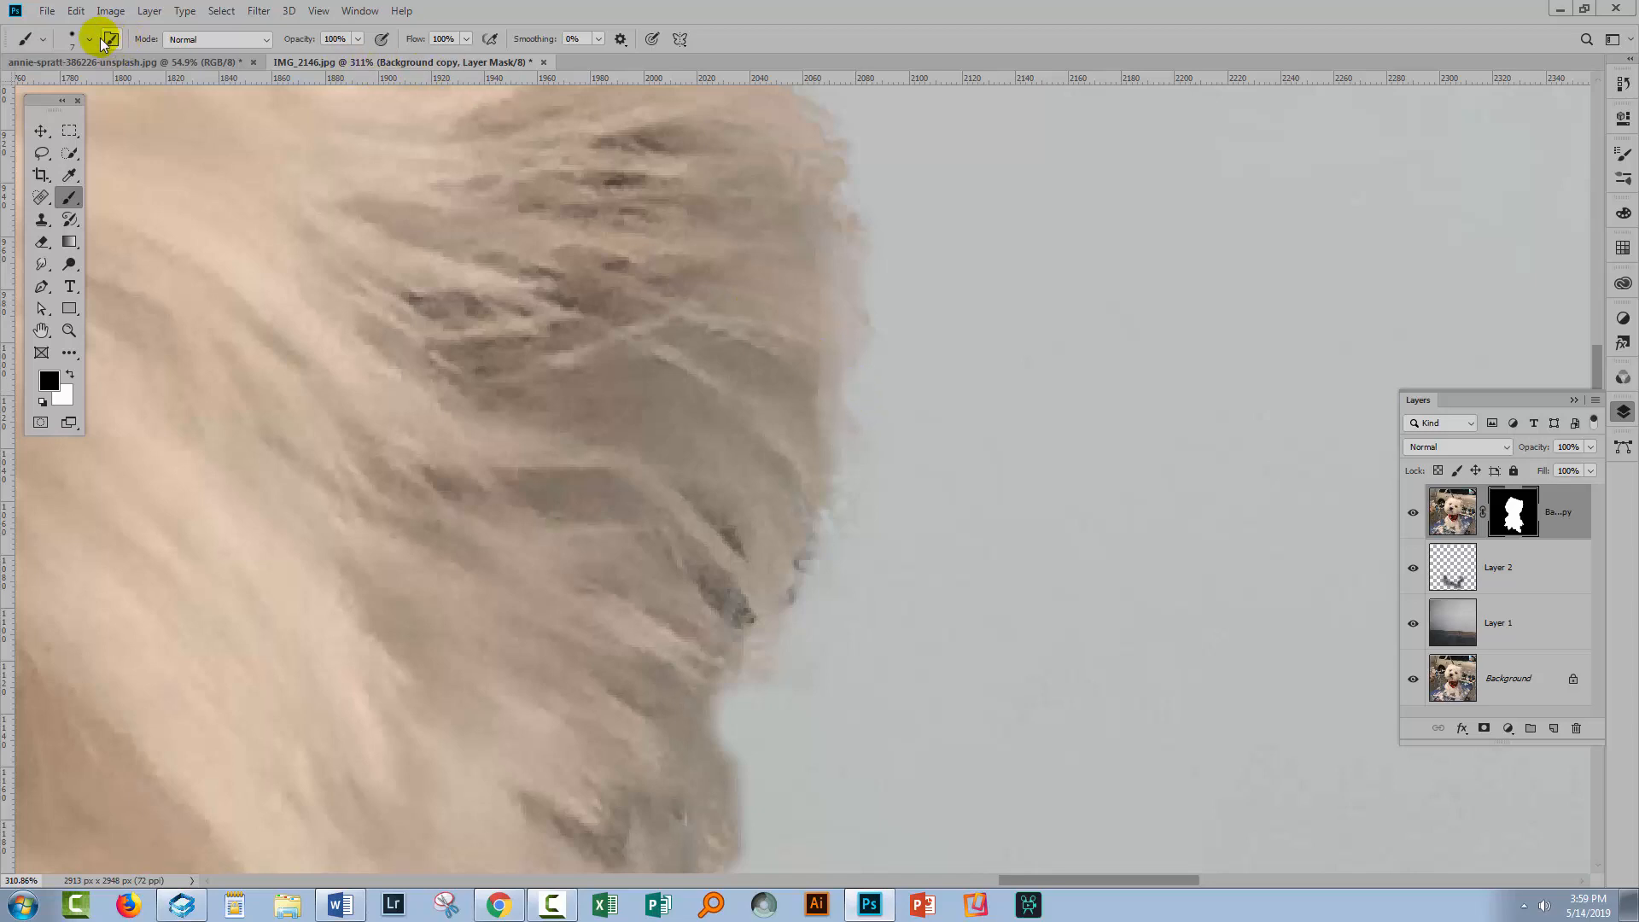
click(90, 43)
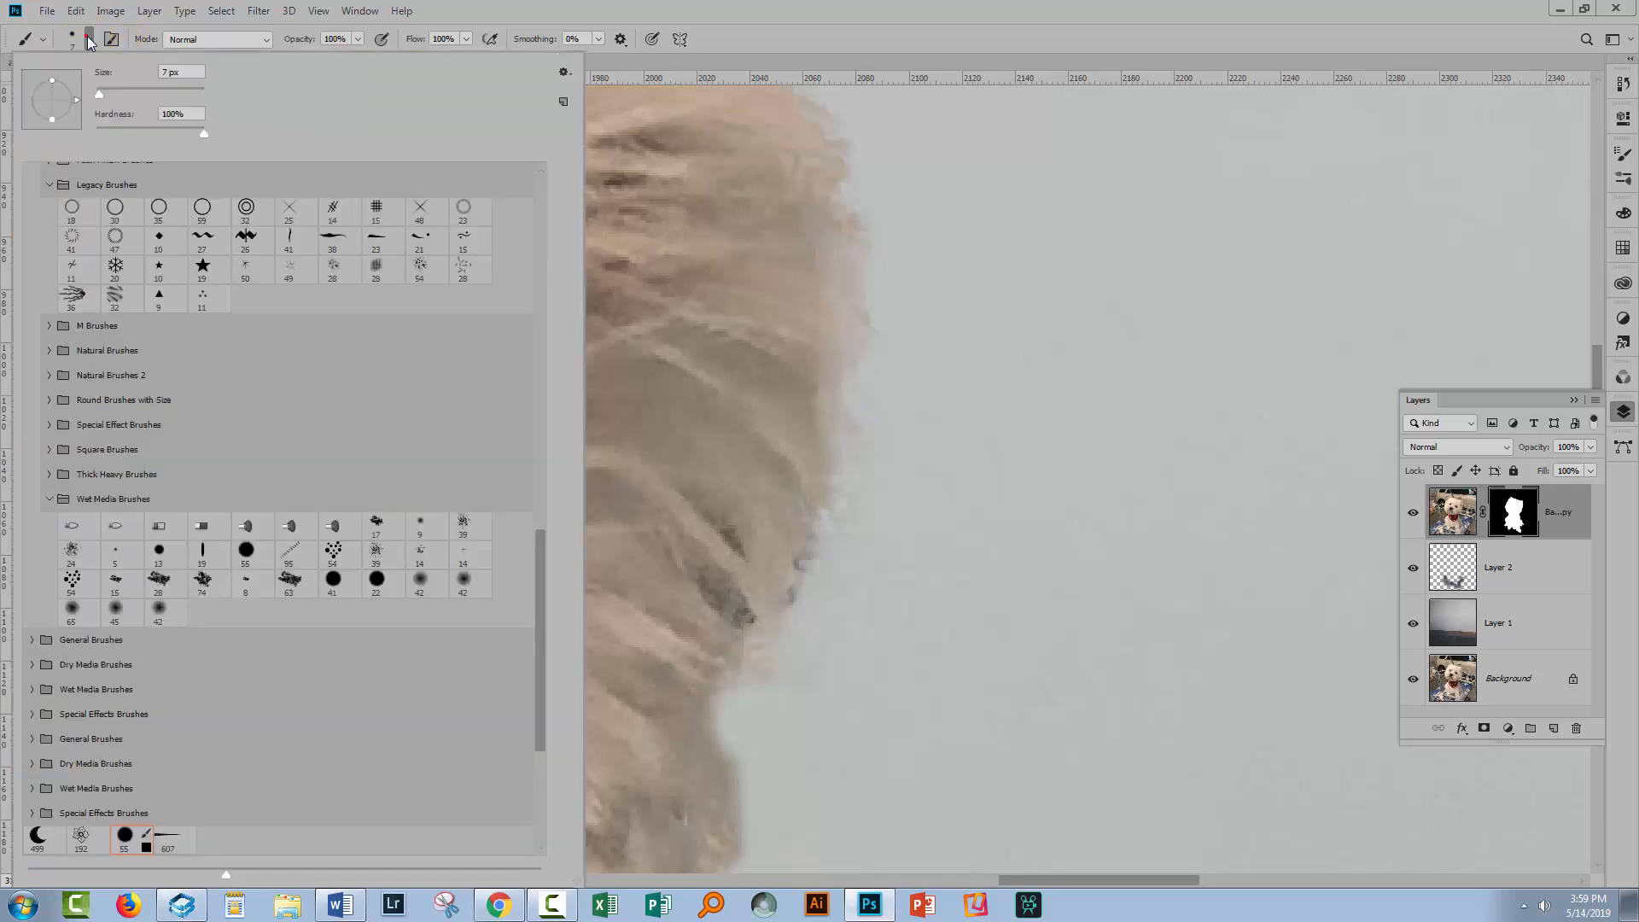
click(158, 580)
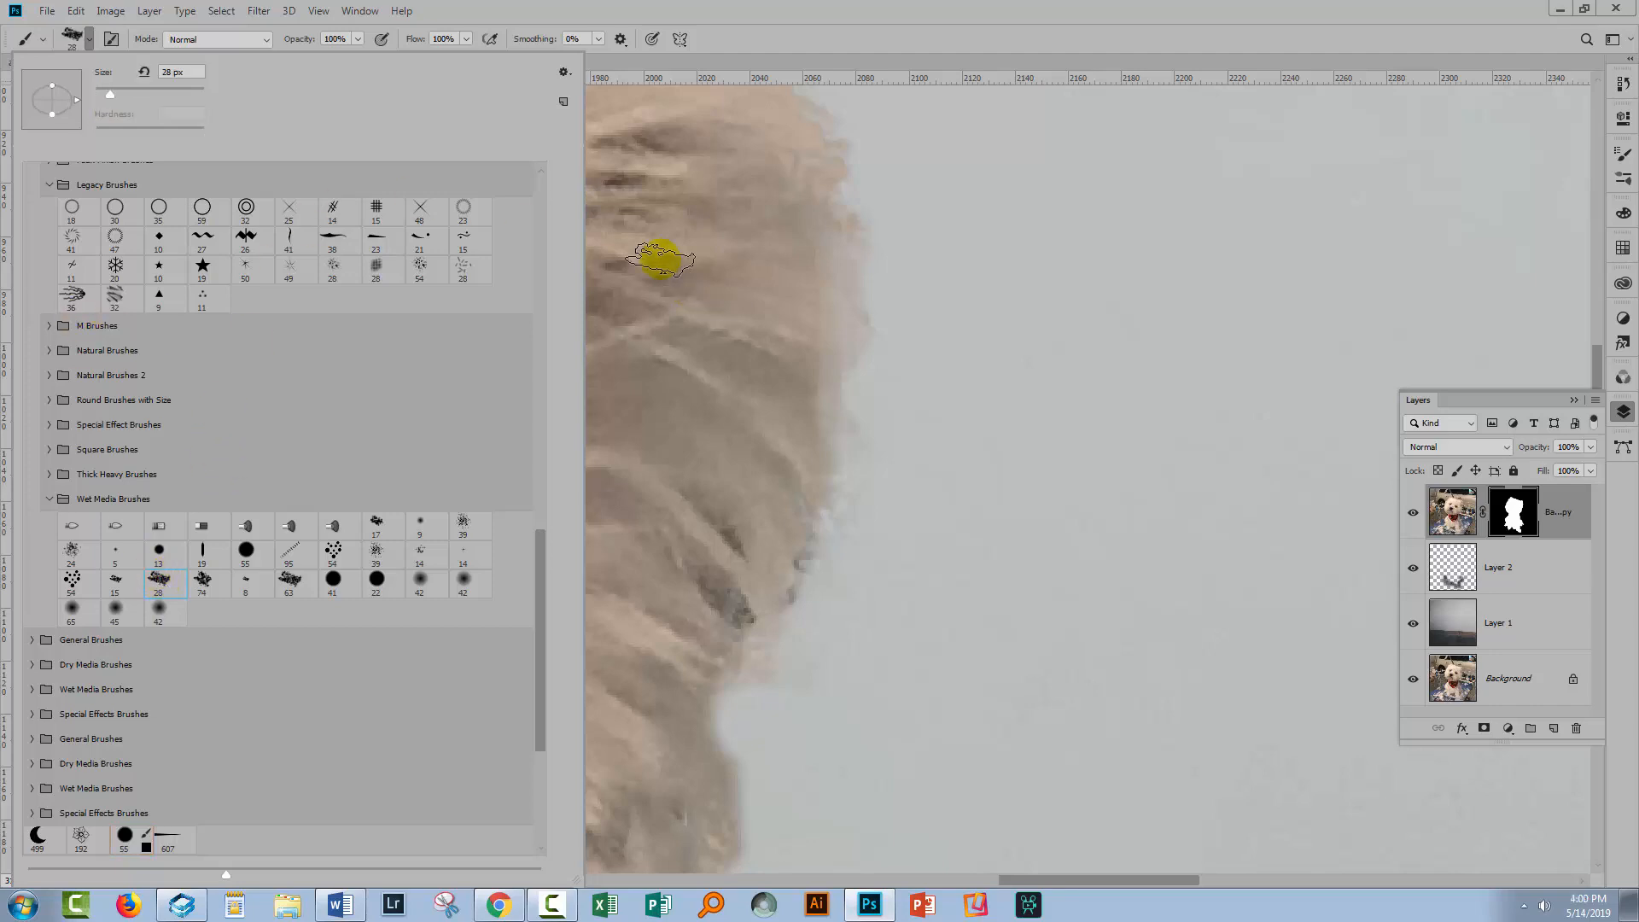
click(731, 39)
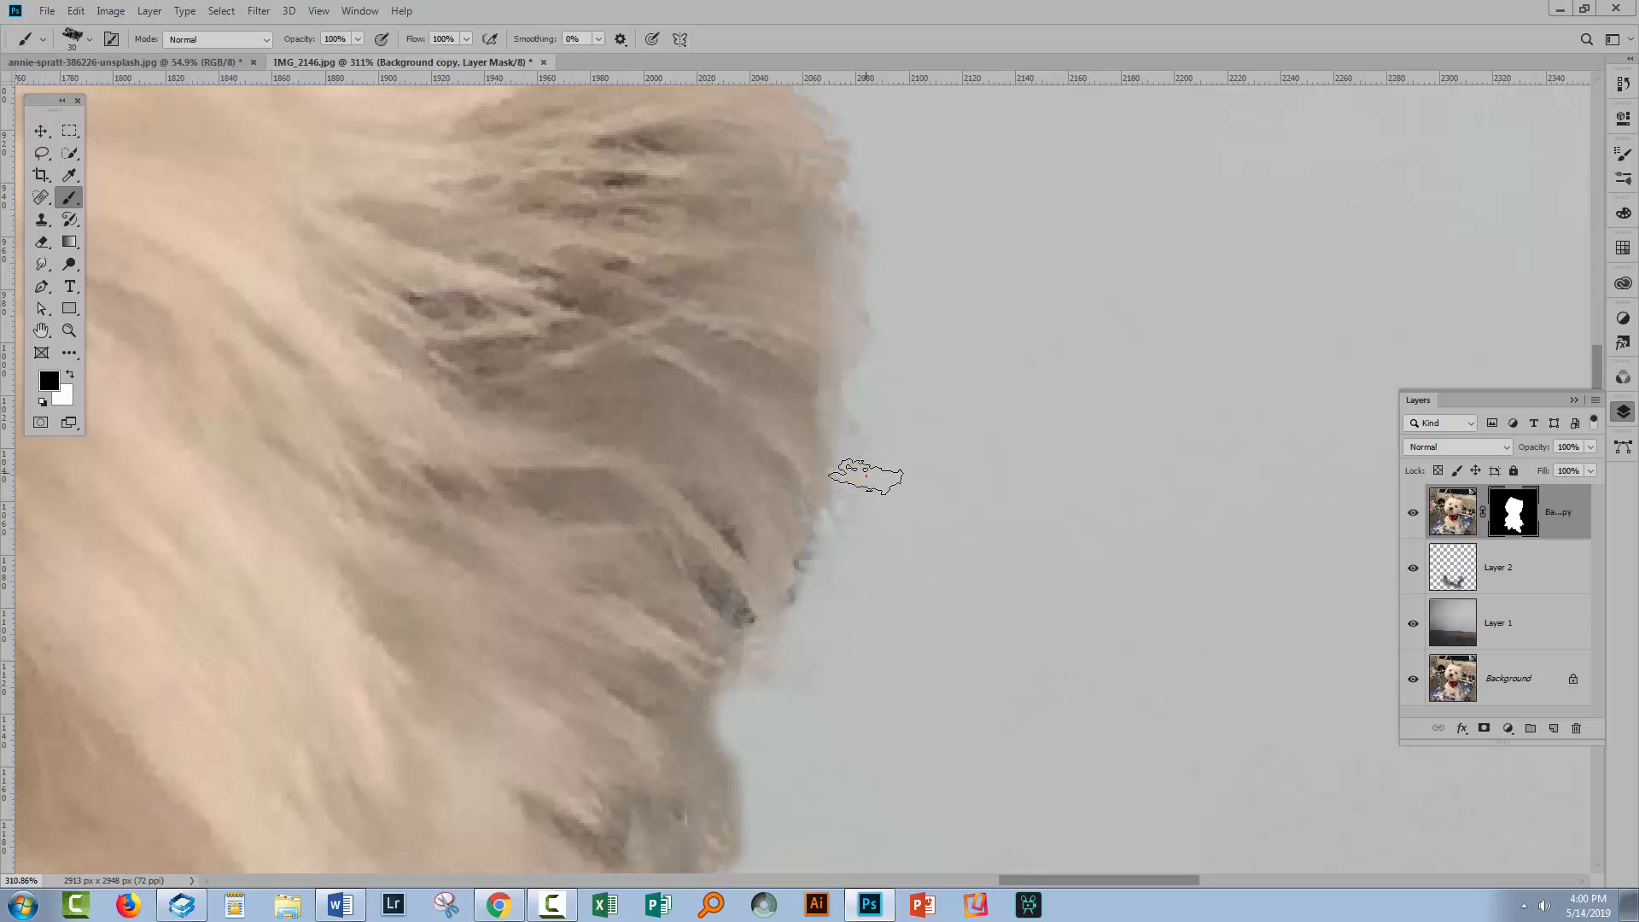
mouse_move(861, 465)
mouse_down()
mouse_move(878, 457)
mouse_move(888, 501)
mouse_up()
Set the brush opacity to 53% and add more textured mask strokes along the fur edge
click(543, 176)
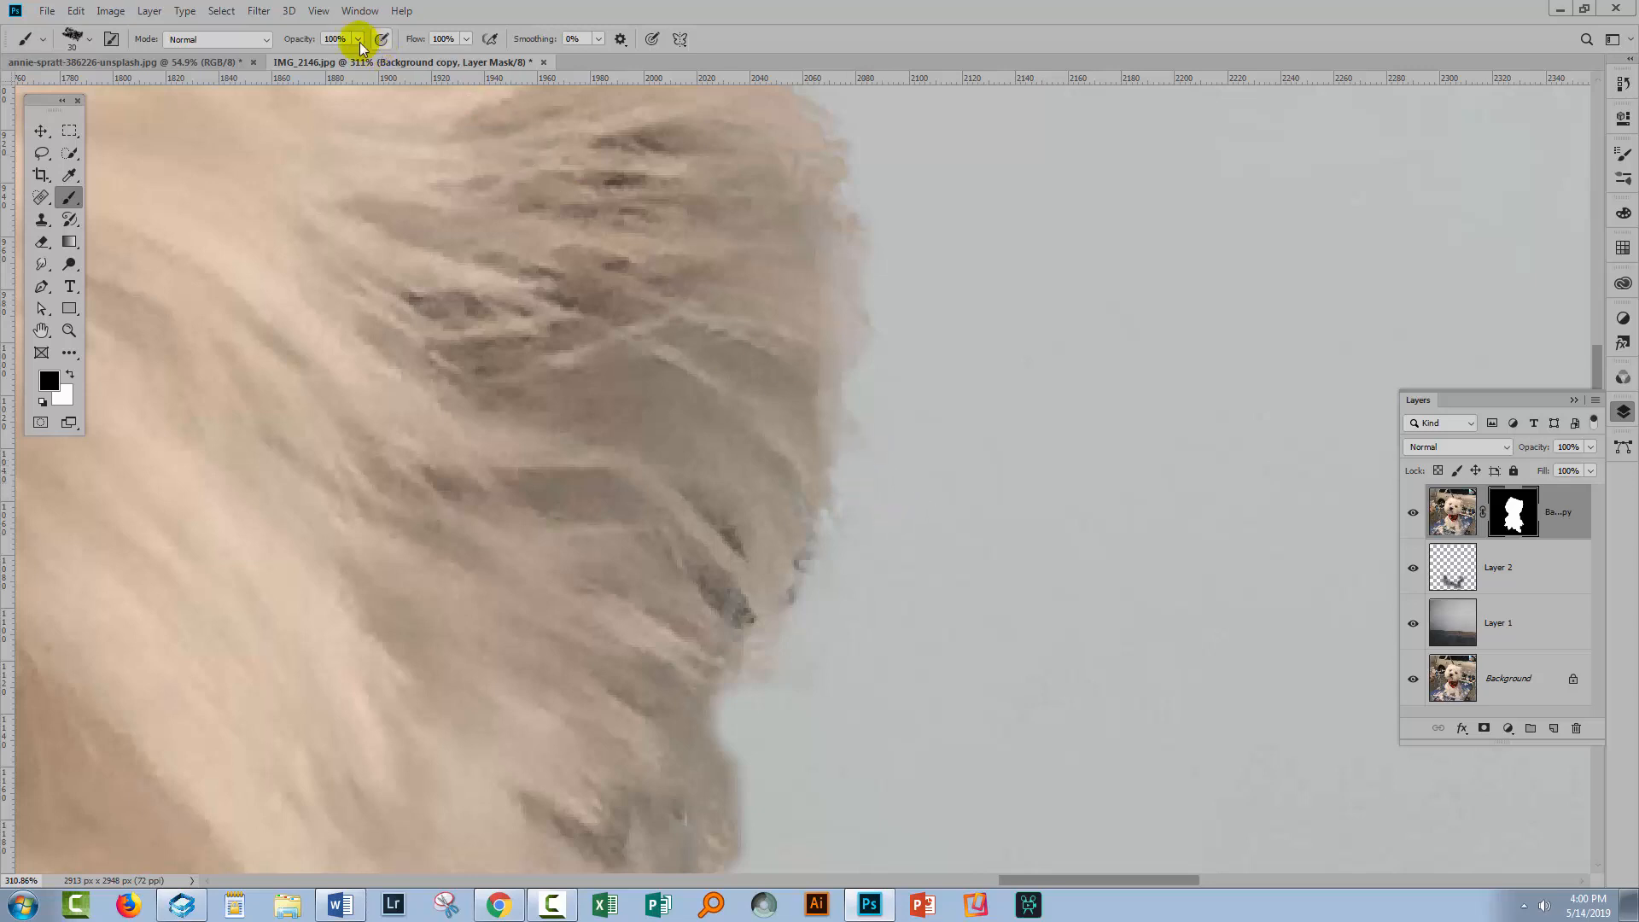
drag(898, 444, 876, 489)
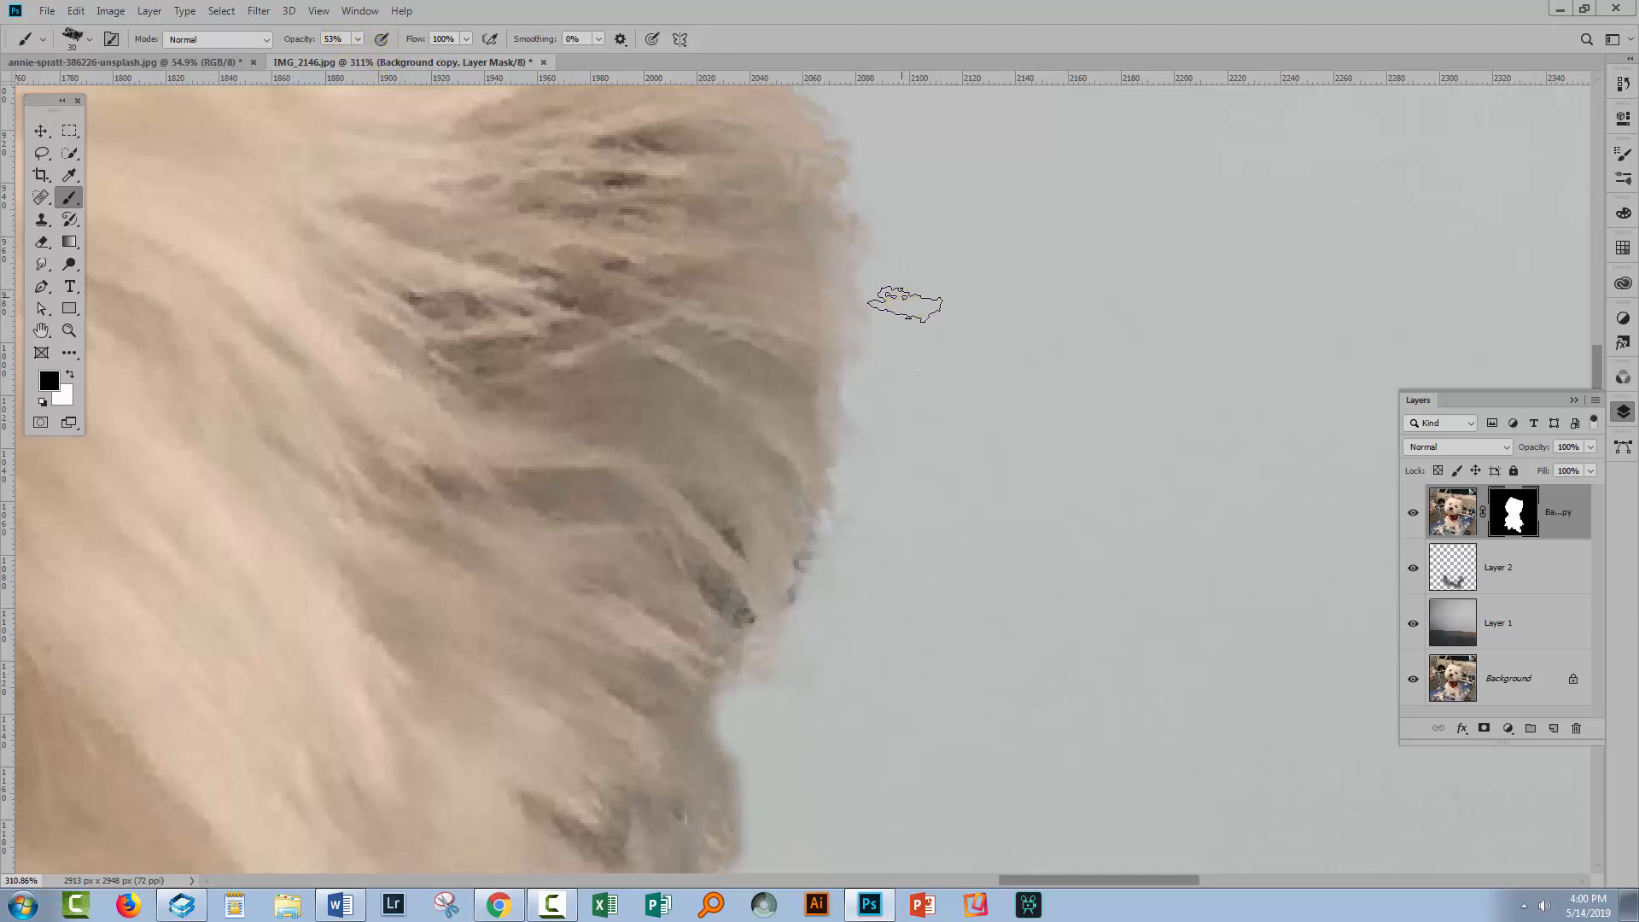
click(897, 301)
click(915, 284)
drag(913, 577, 922, 594)
mouse_move(871, 556)
mouse_down()
mouse_move(901, 617)
mouse_move(879, 631)
mouse_up()
Fit the whole image on screen and open the History panel
key(ctrl+0)
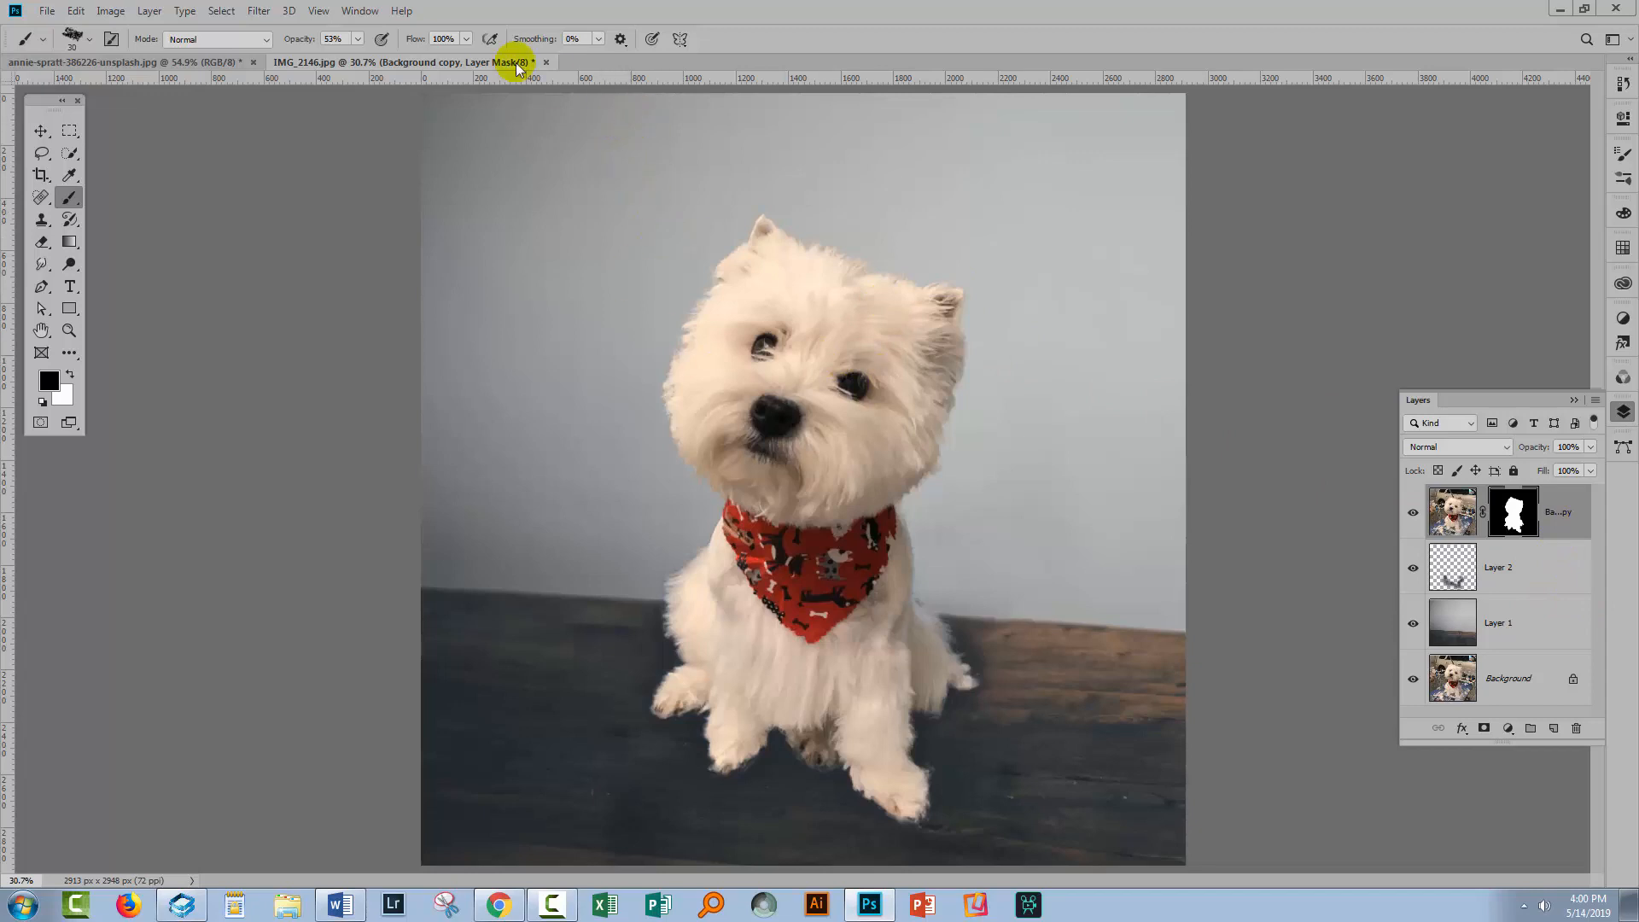
click(359, 10)
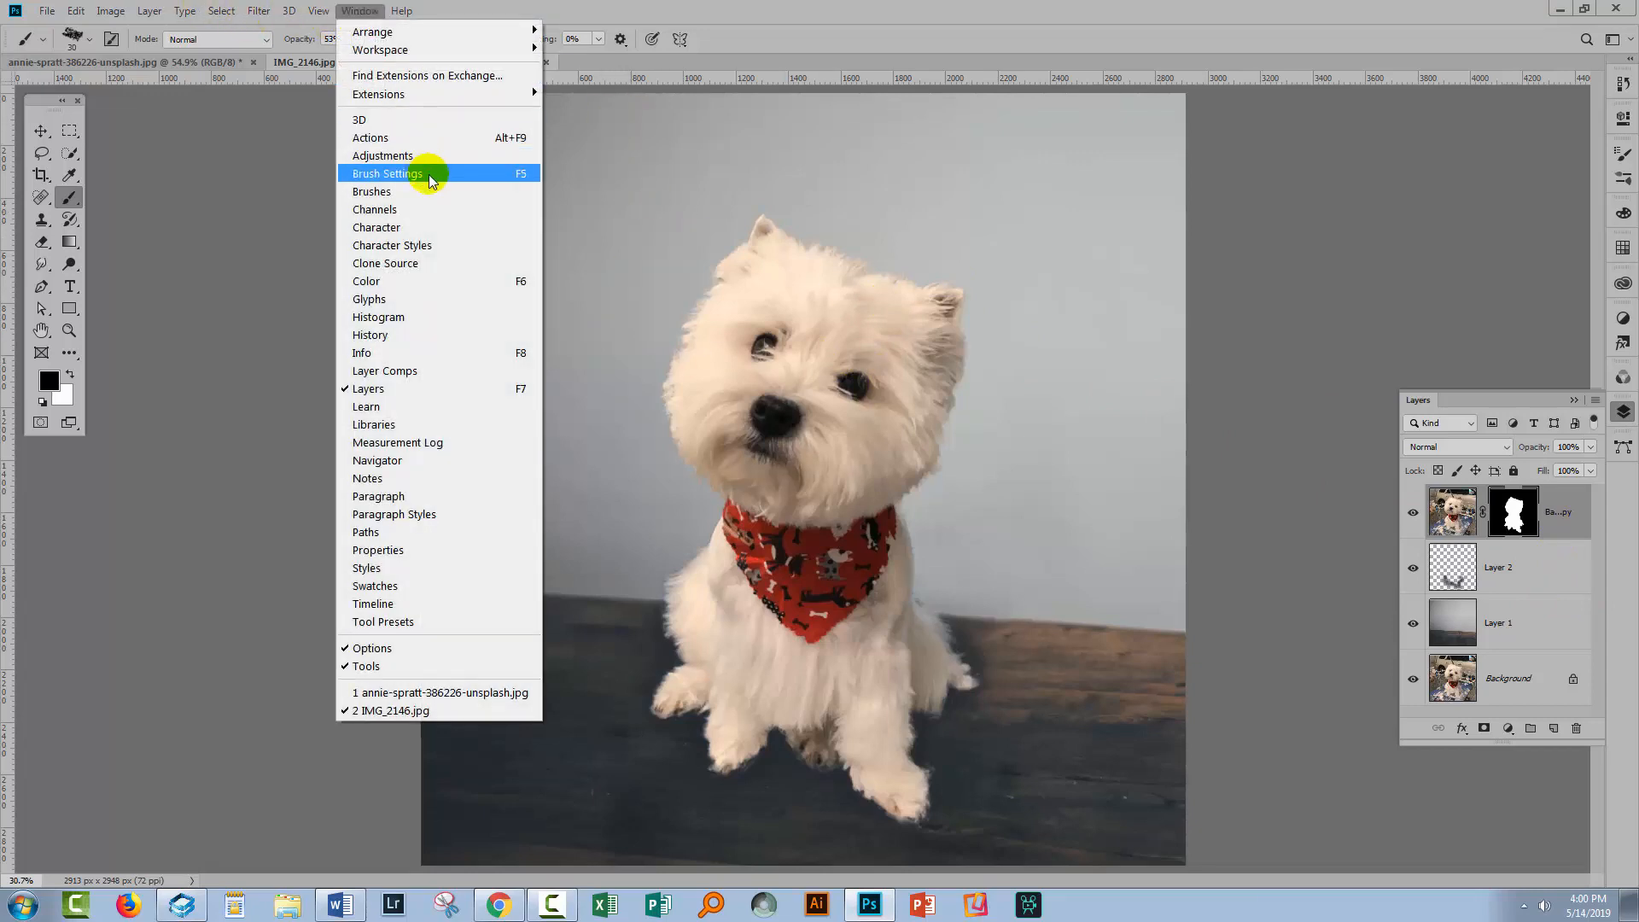
click(440, 334)
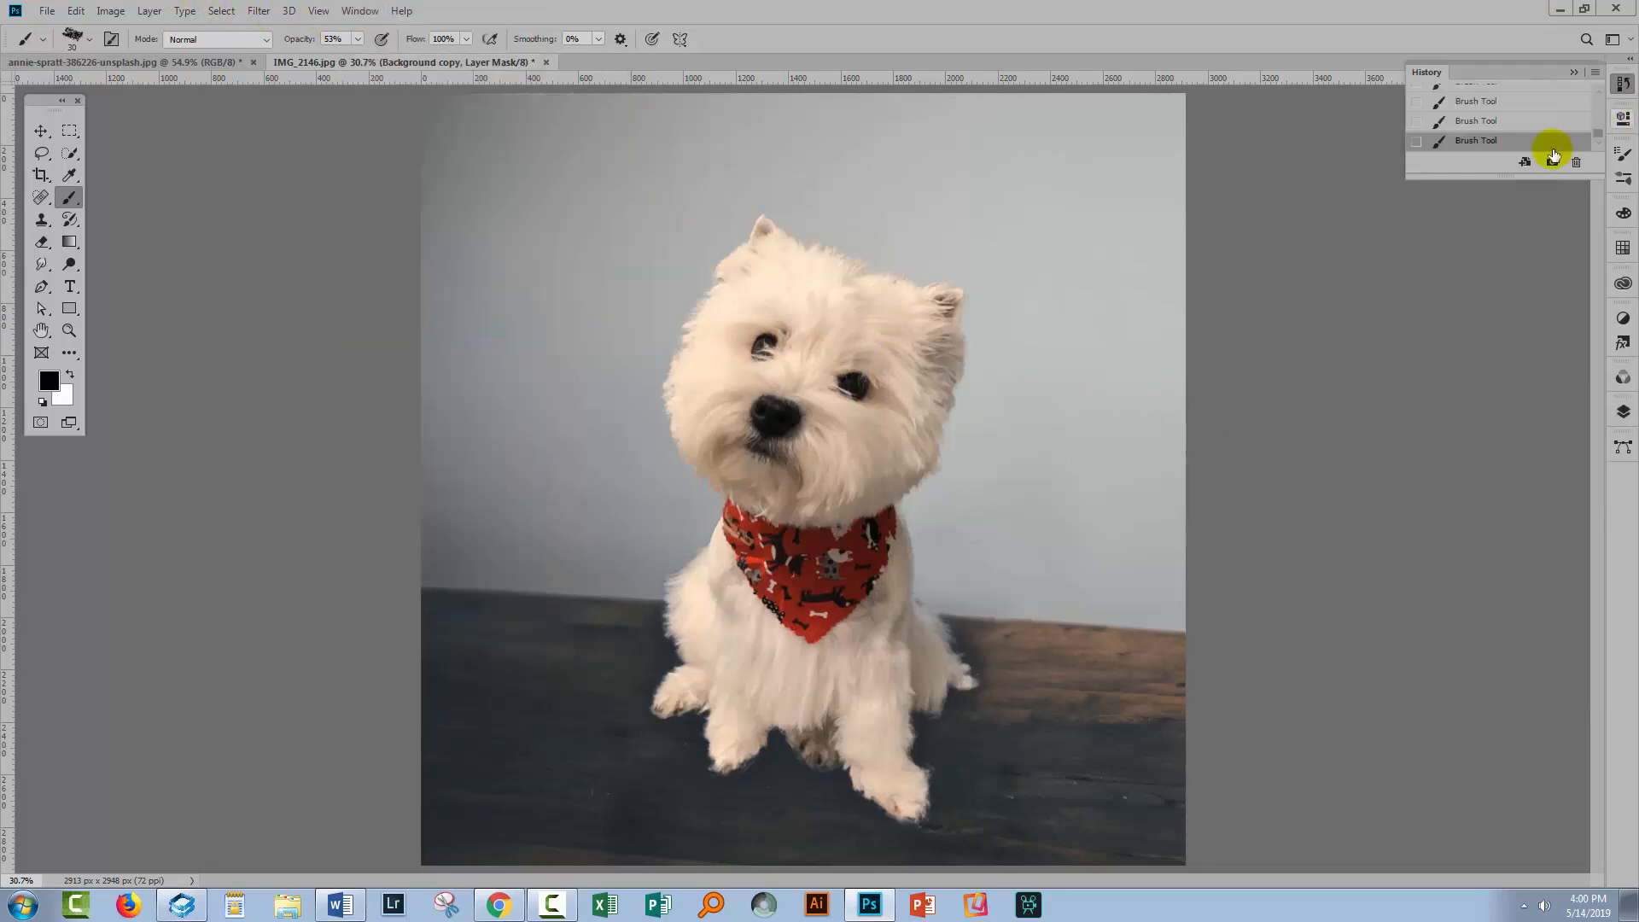
Browse the History panel, stepping back to an earlier brush state and returning to the latest state
drag(1491, 175, 1493, 574)
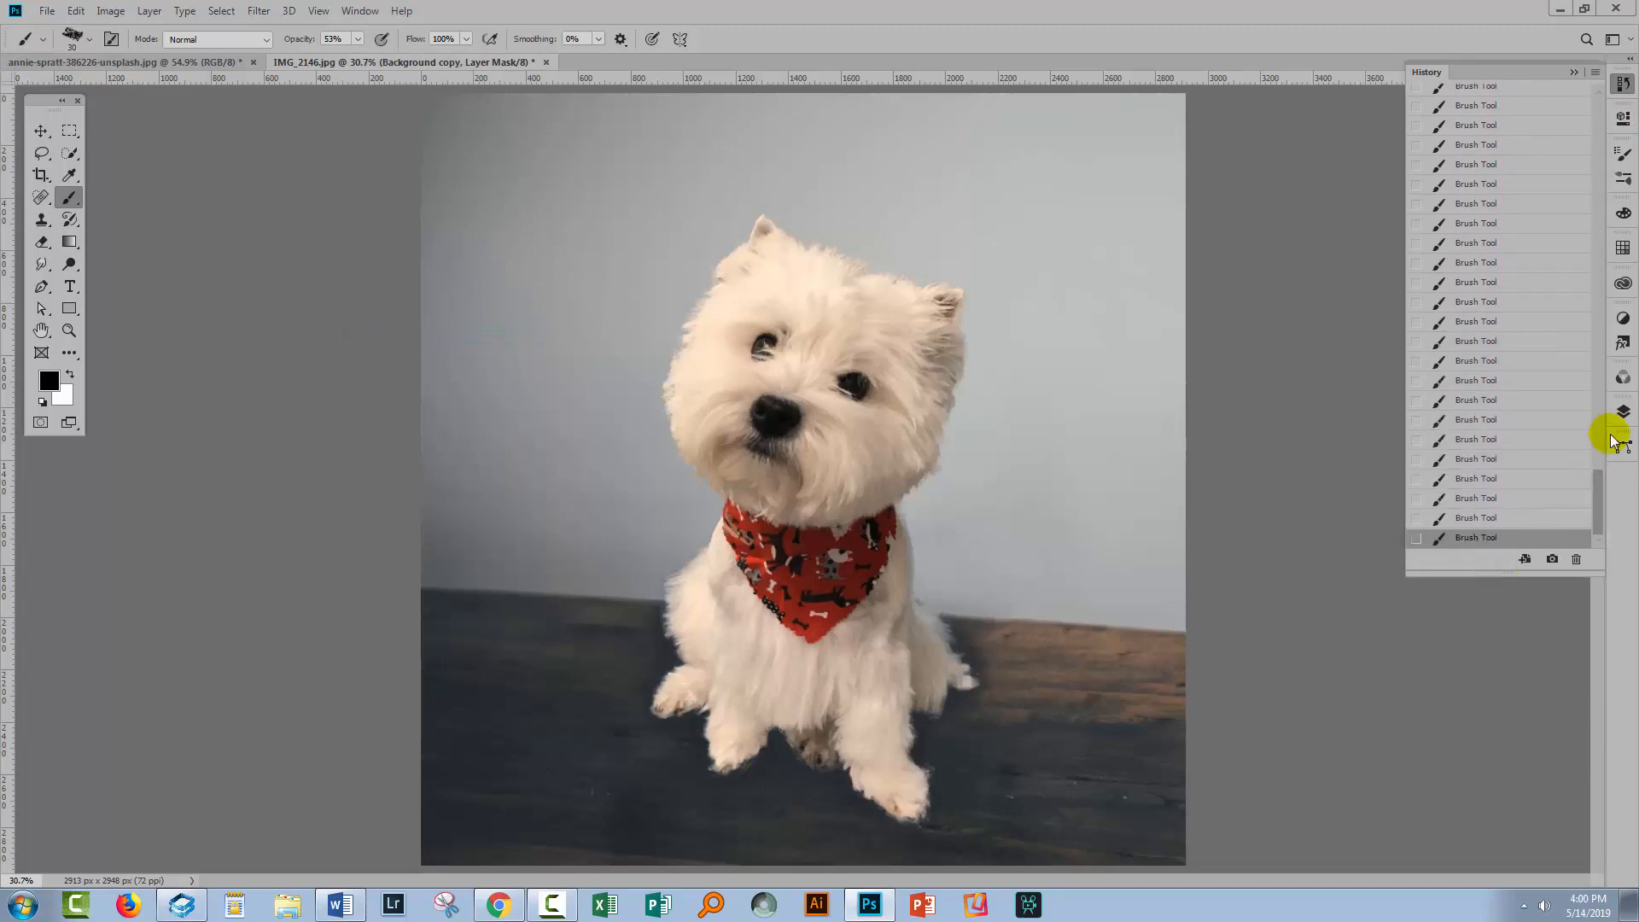
mouse_move(1598, 483)
mouse_down()
mouse_move(1599, 135)
mouse_move(1573, 208)
mouse_up()
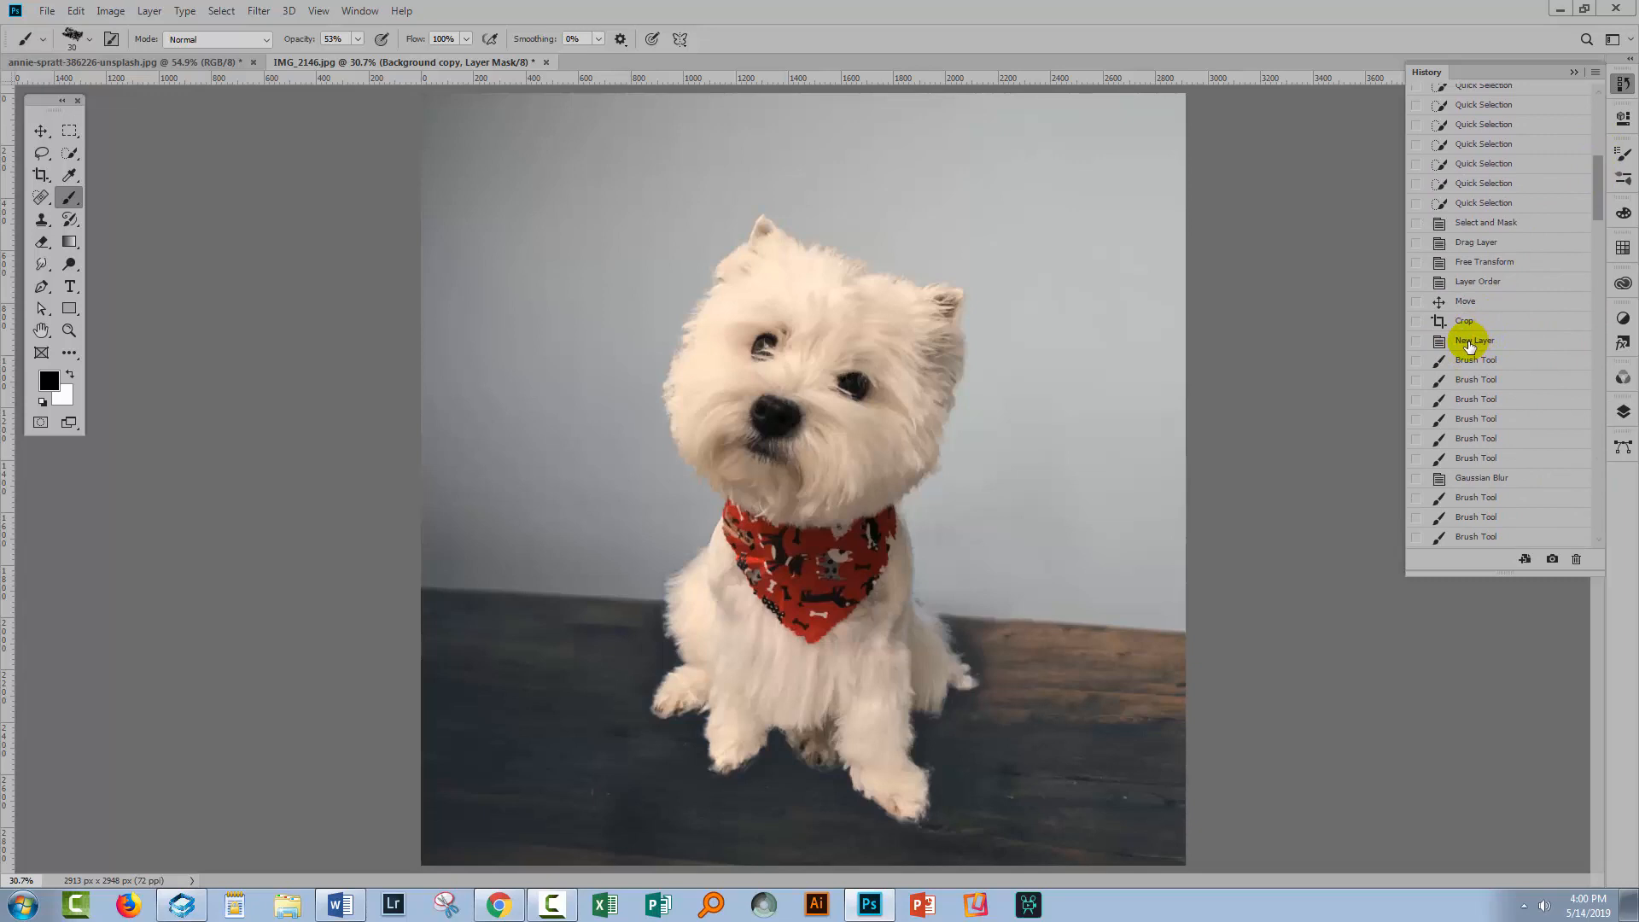
scroll(1461, 401, down, 5)
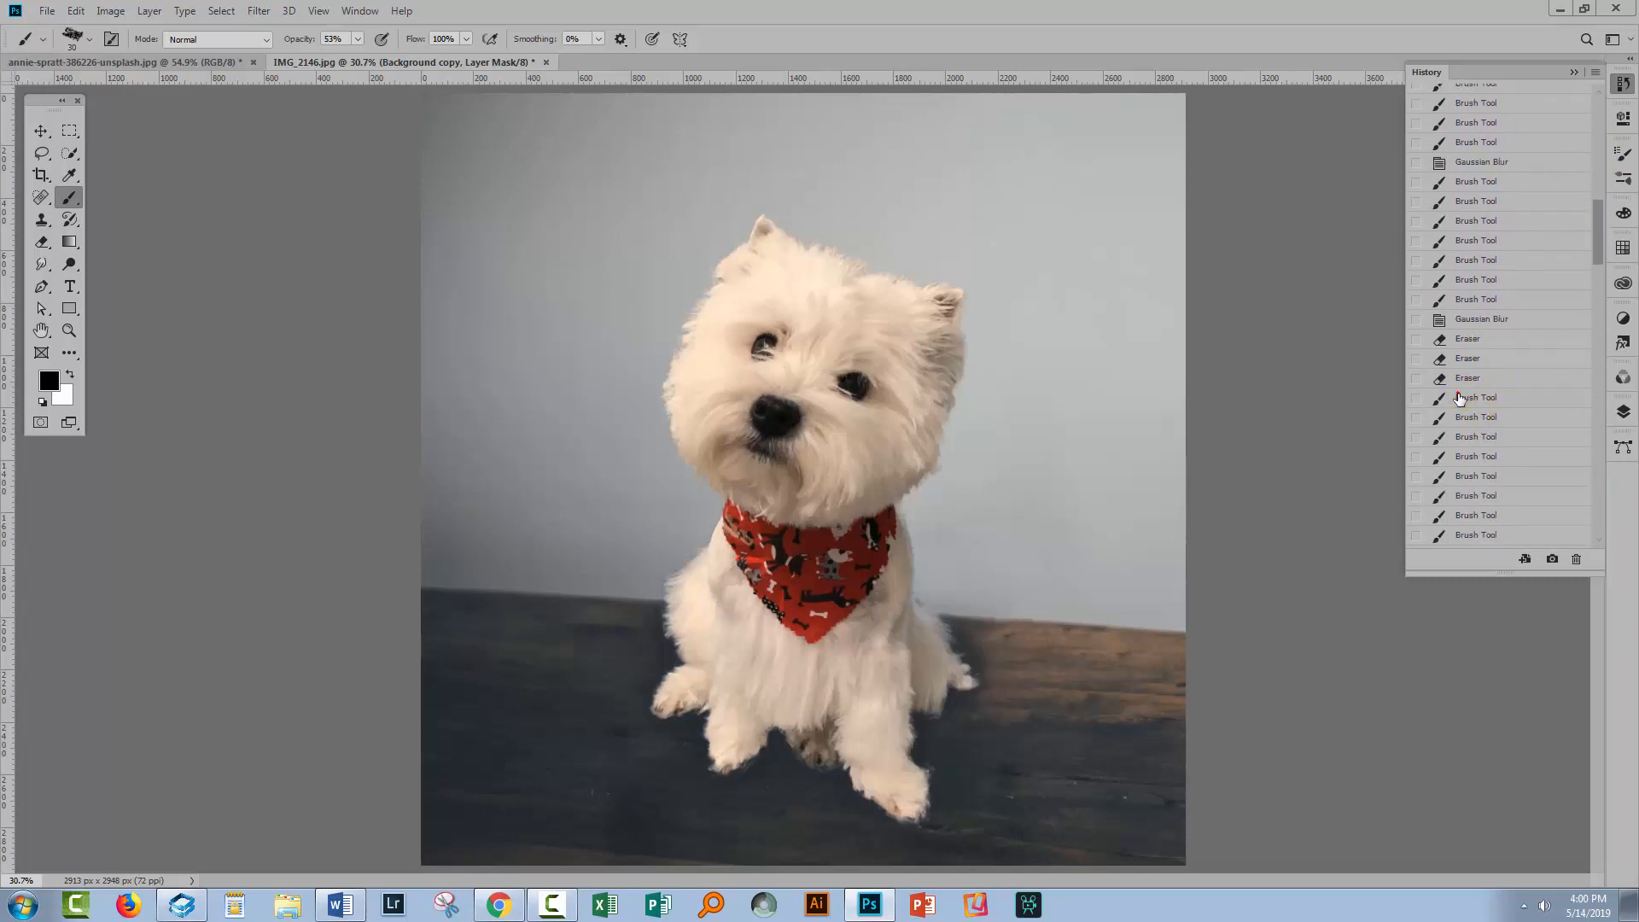
click(1459, 399)
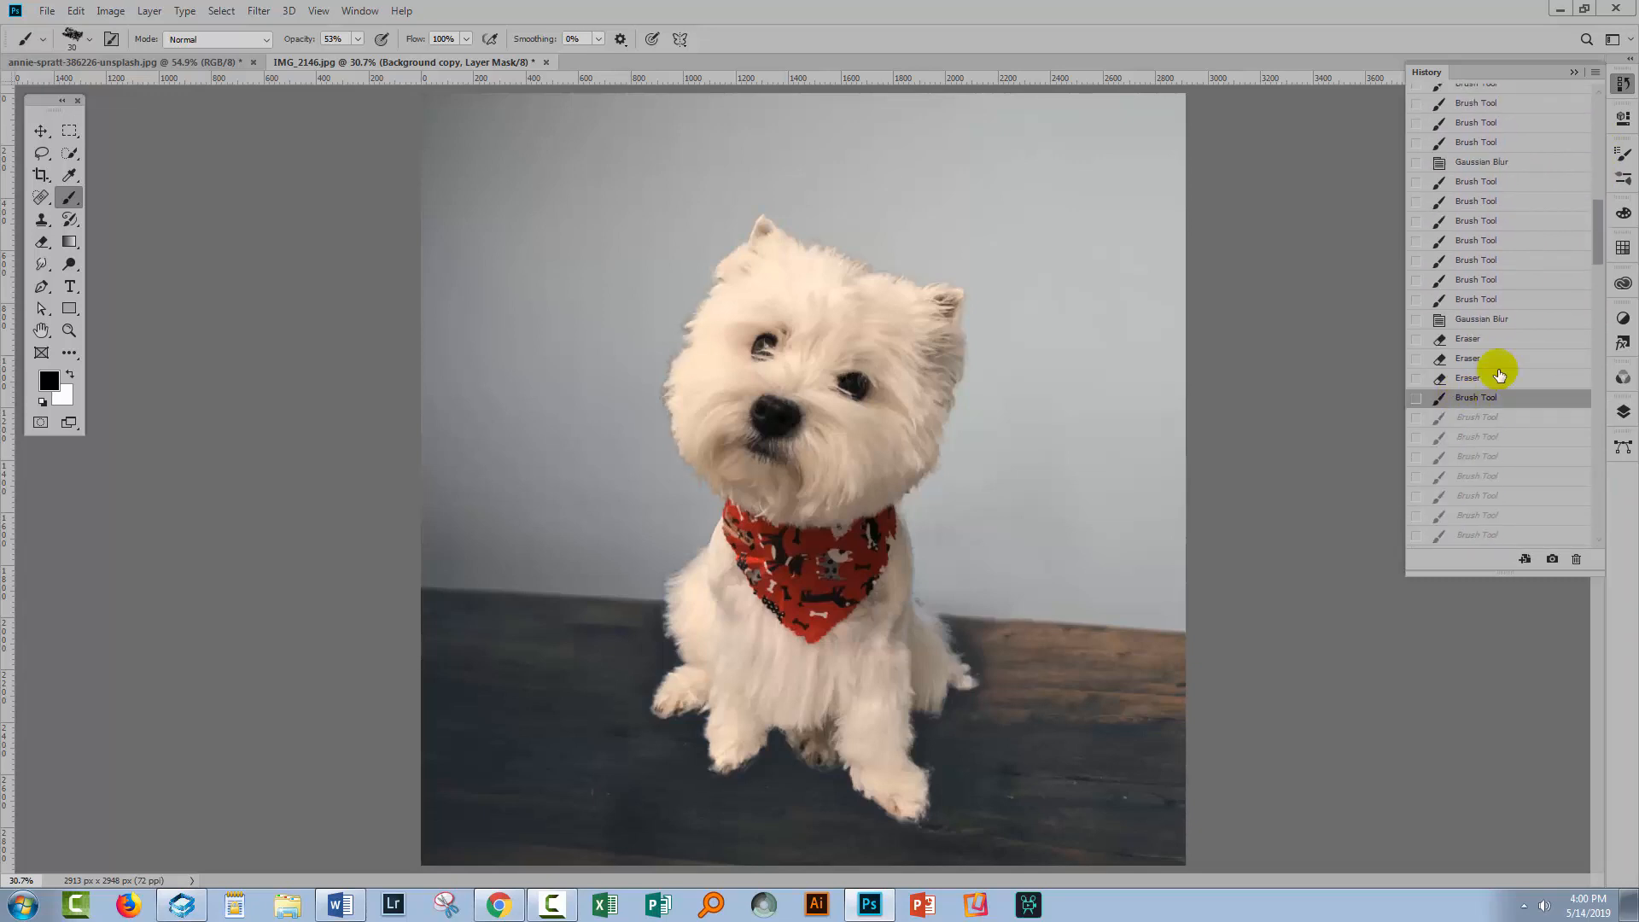
drag(1596, 236, 1599, 512)
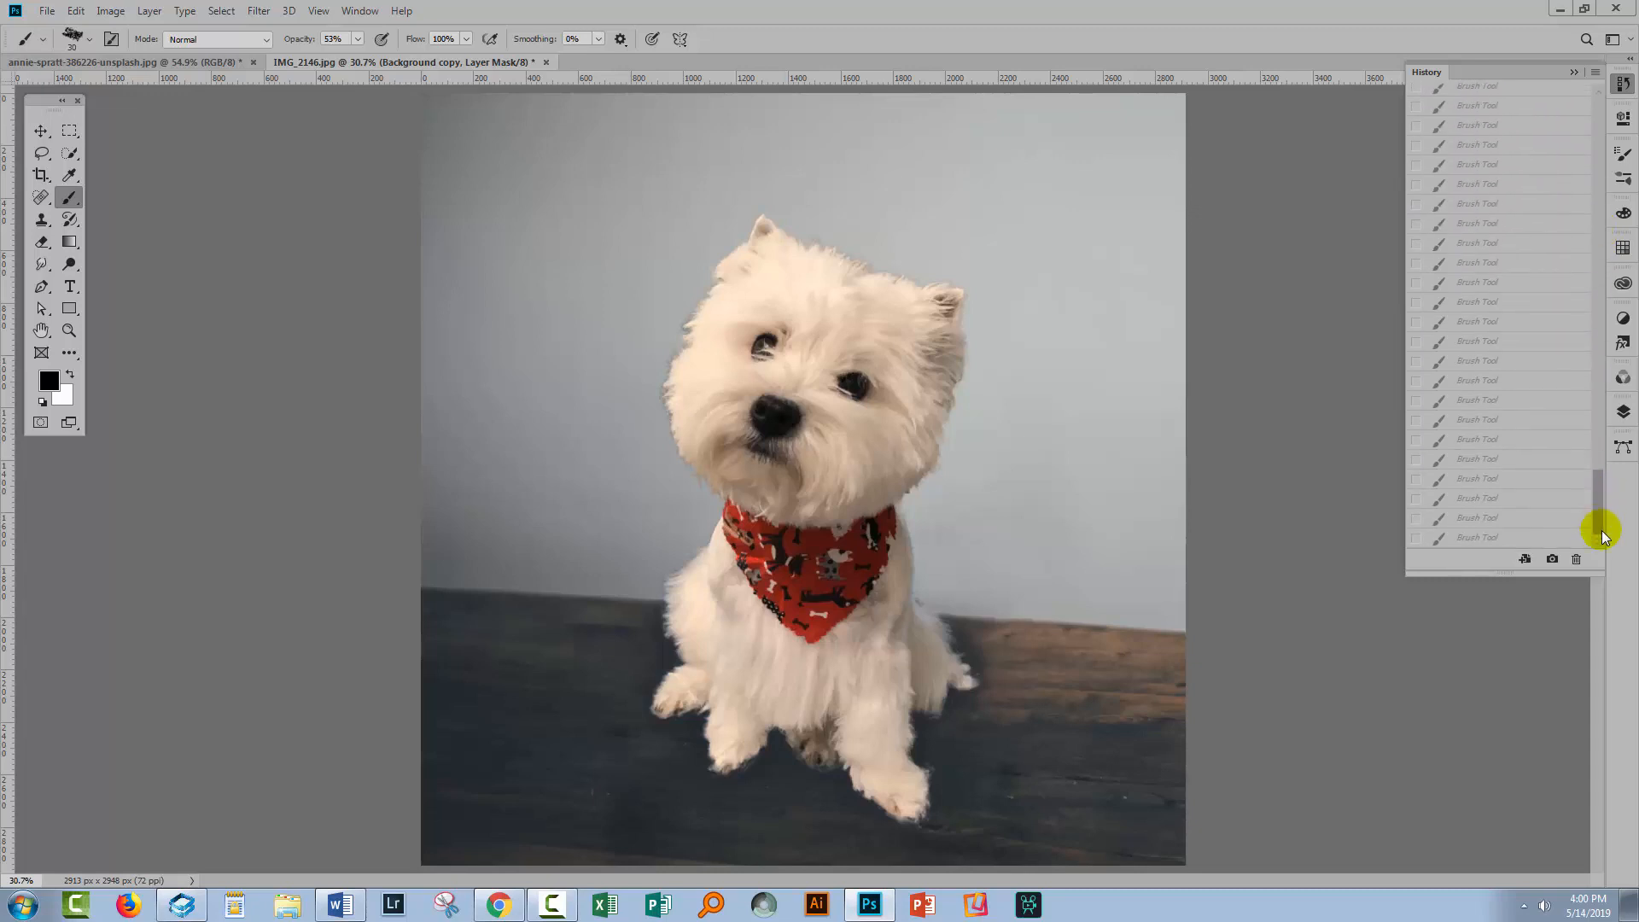
click(1456, 538)
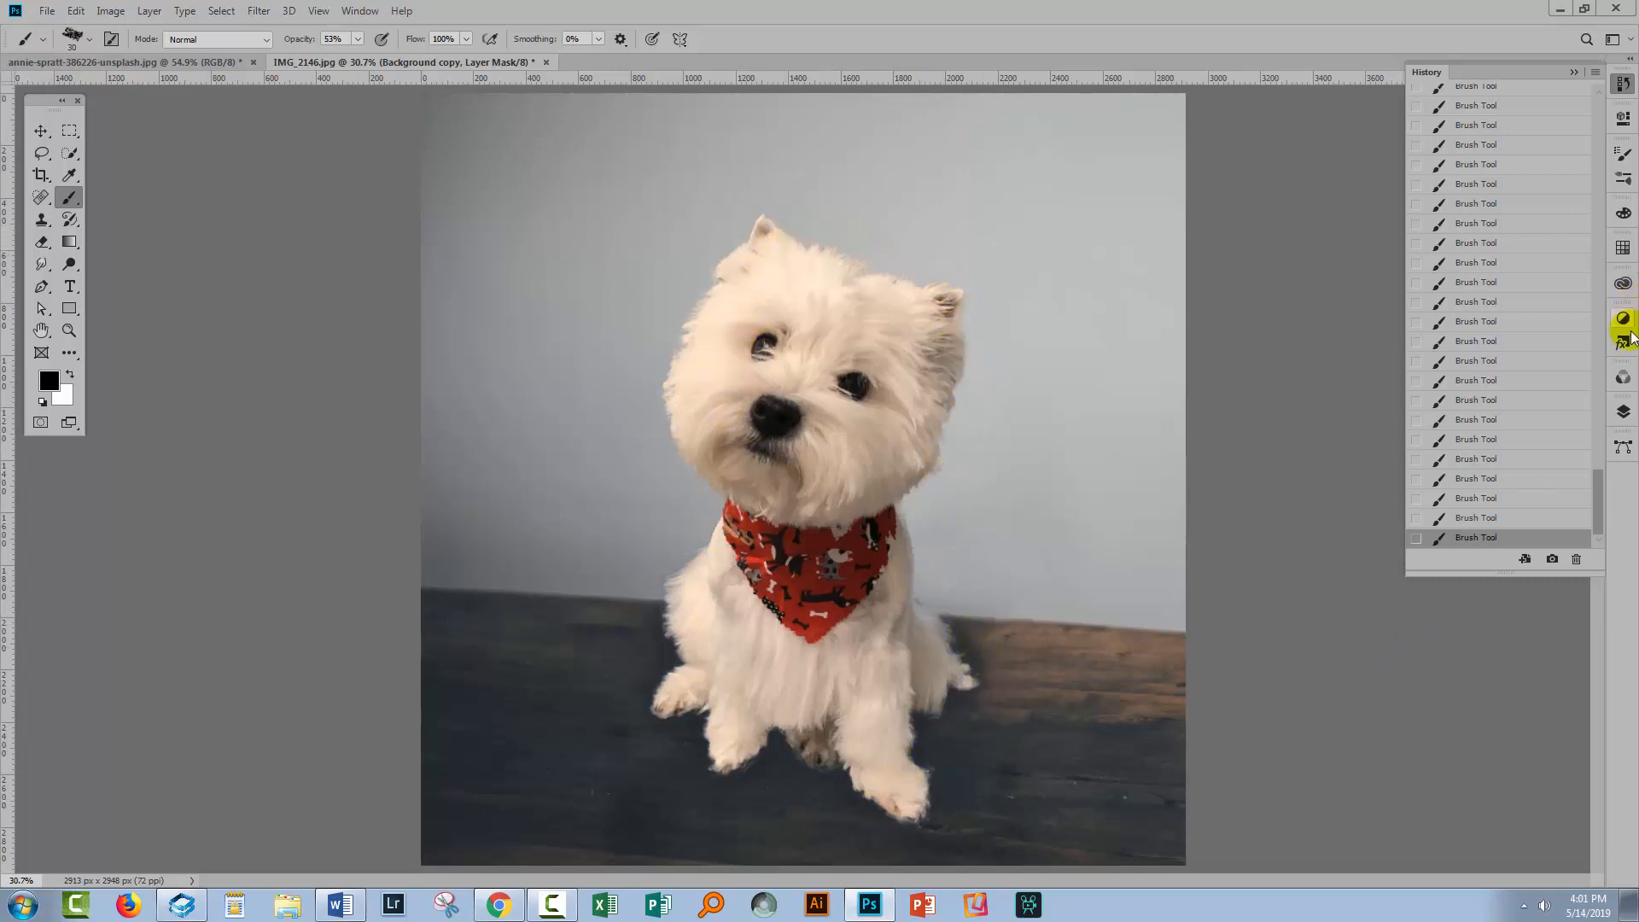
Create a new empty layer and move it beneath the masked dog layer
click(1624, 413)
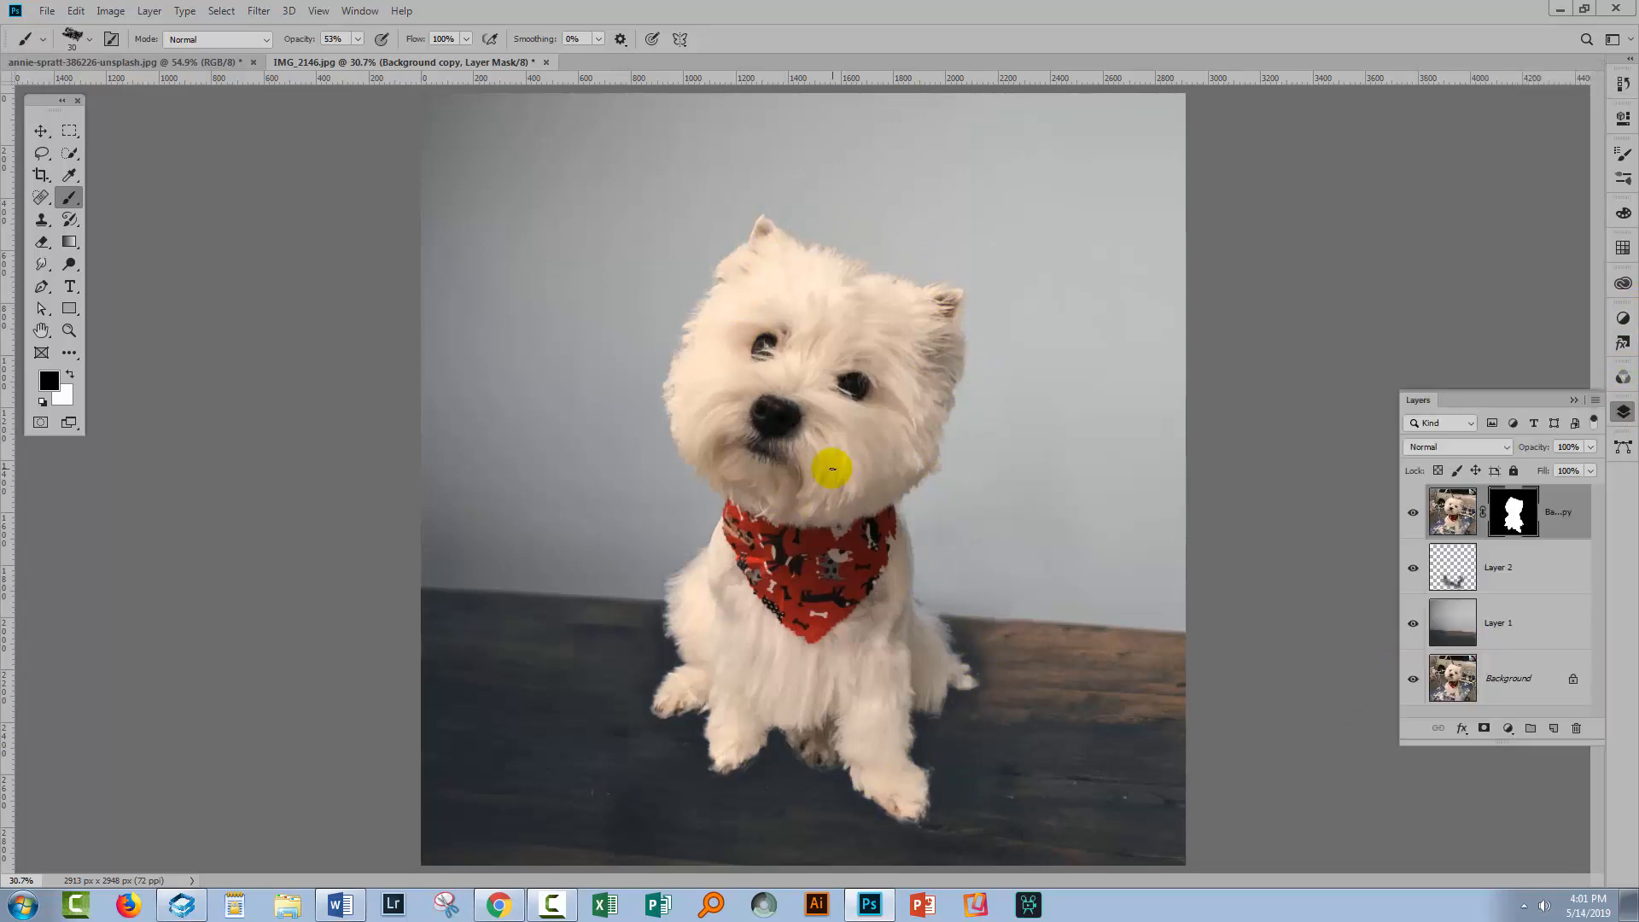
click(1553, 728)
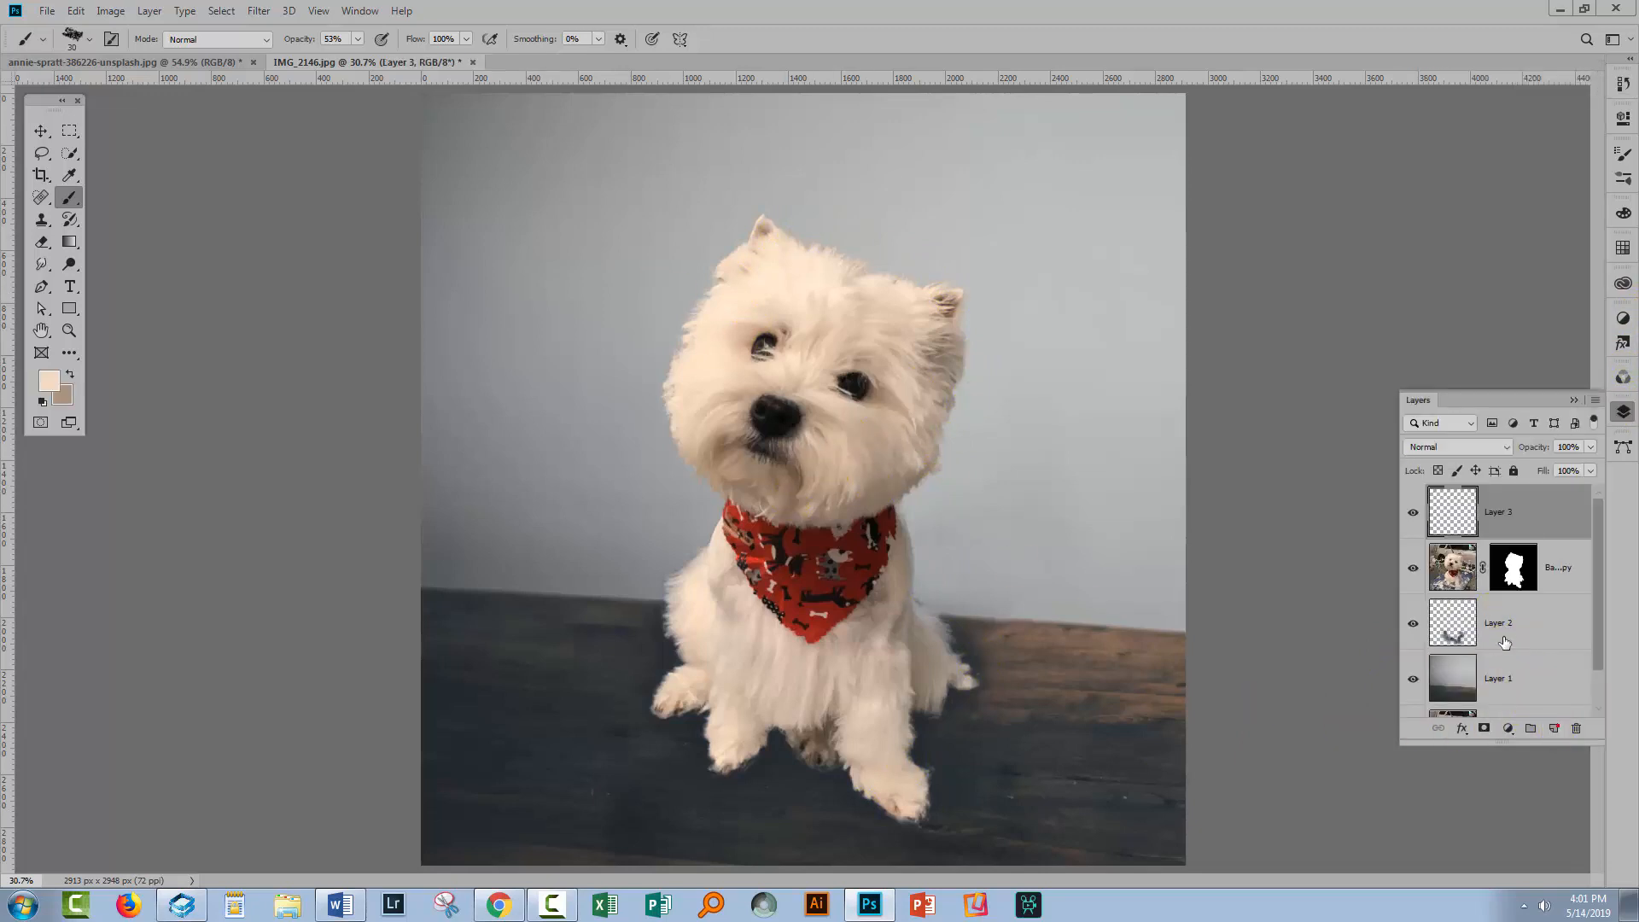
drag(1481, 629, 1466, 562)
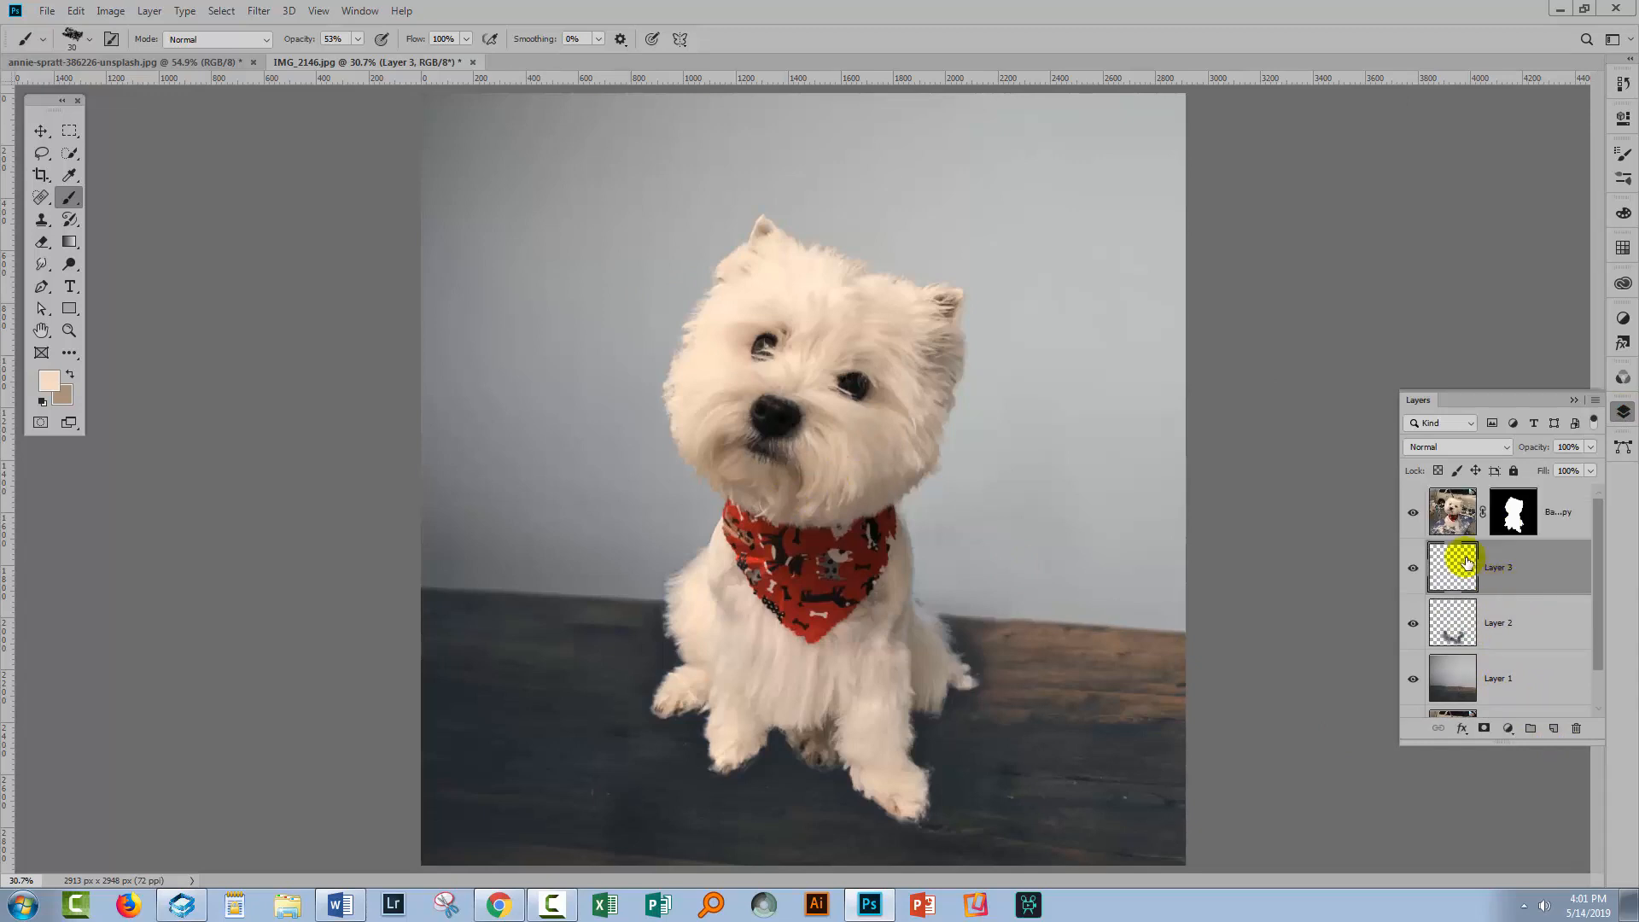
Paint soft black shadow strokes around the dog on the new layer with a 100% opacity round brush about 300 px
click(63, 197)
key(i)
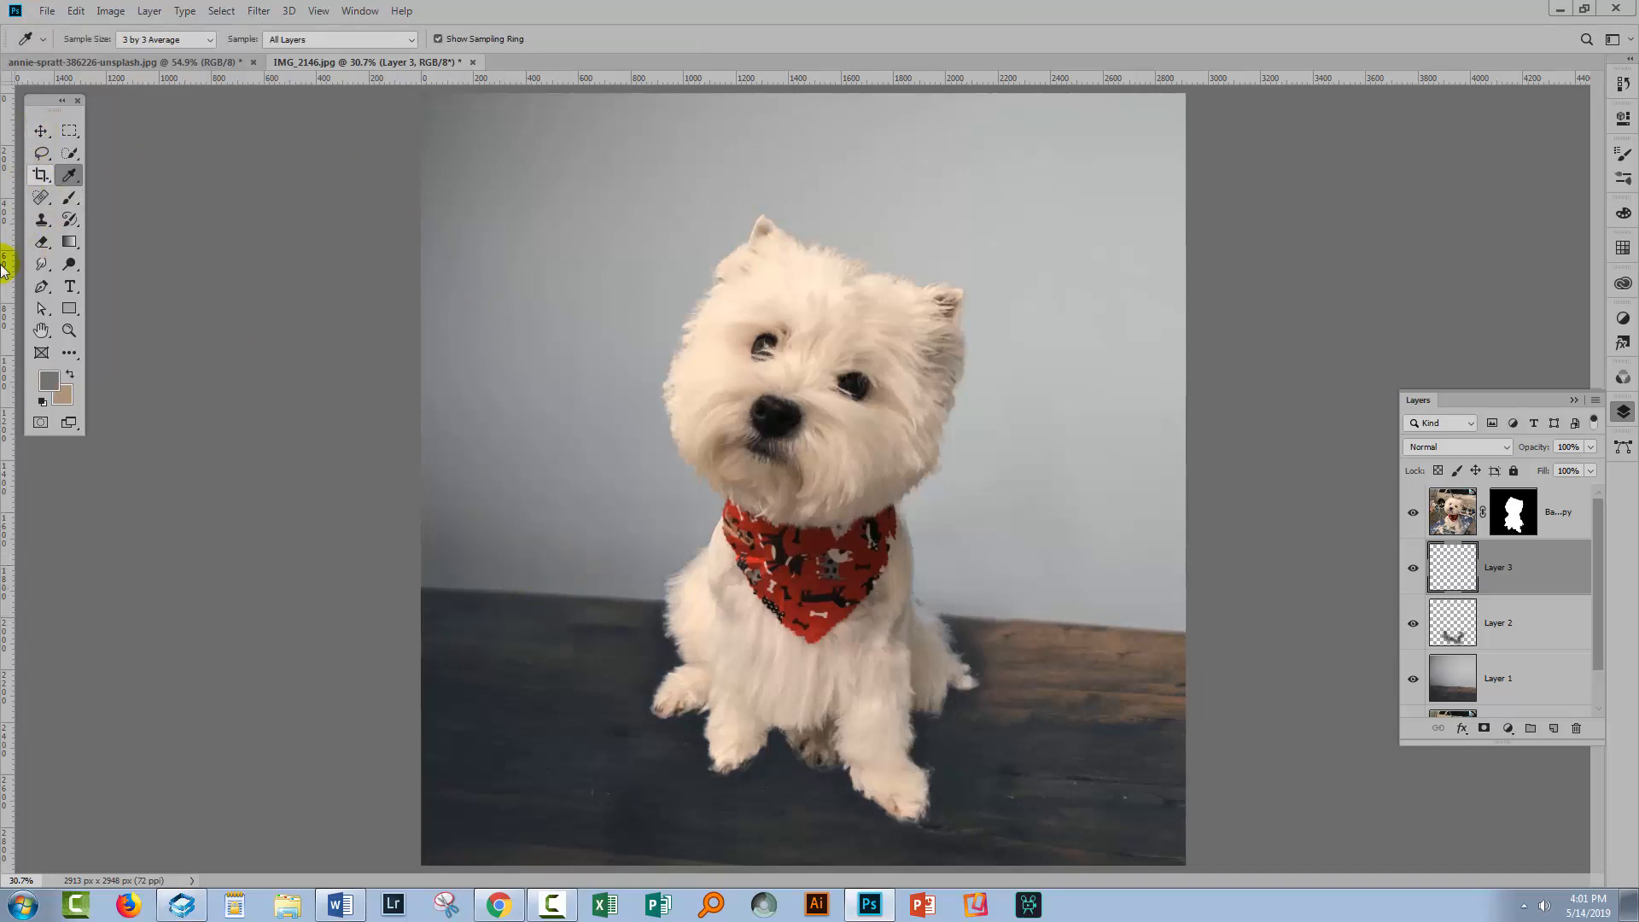
click(80, 201)
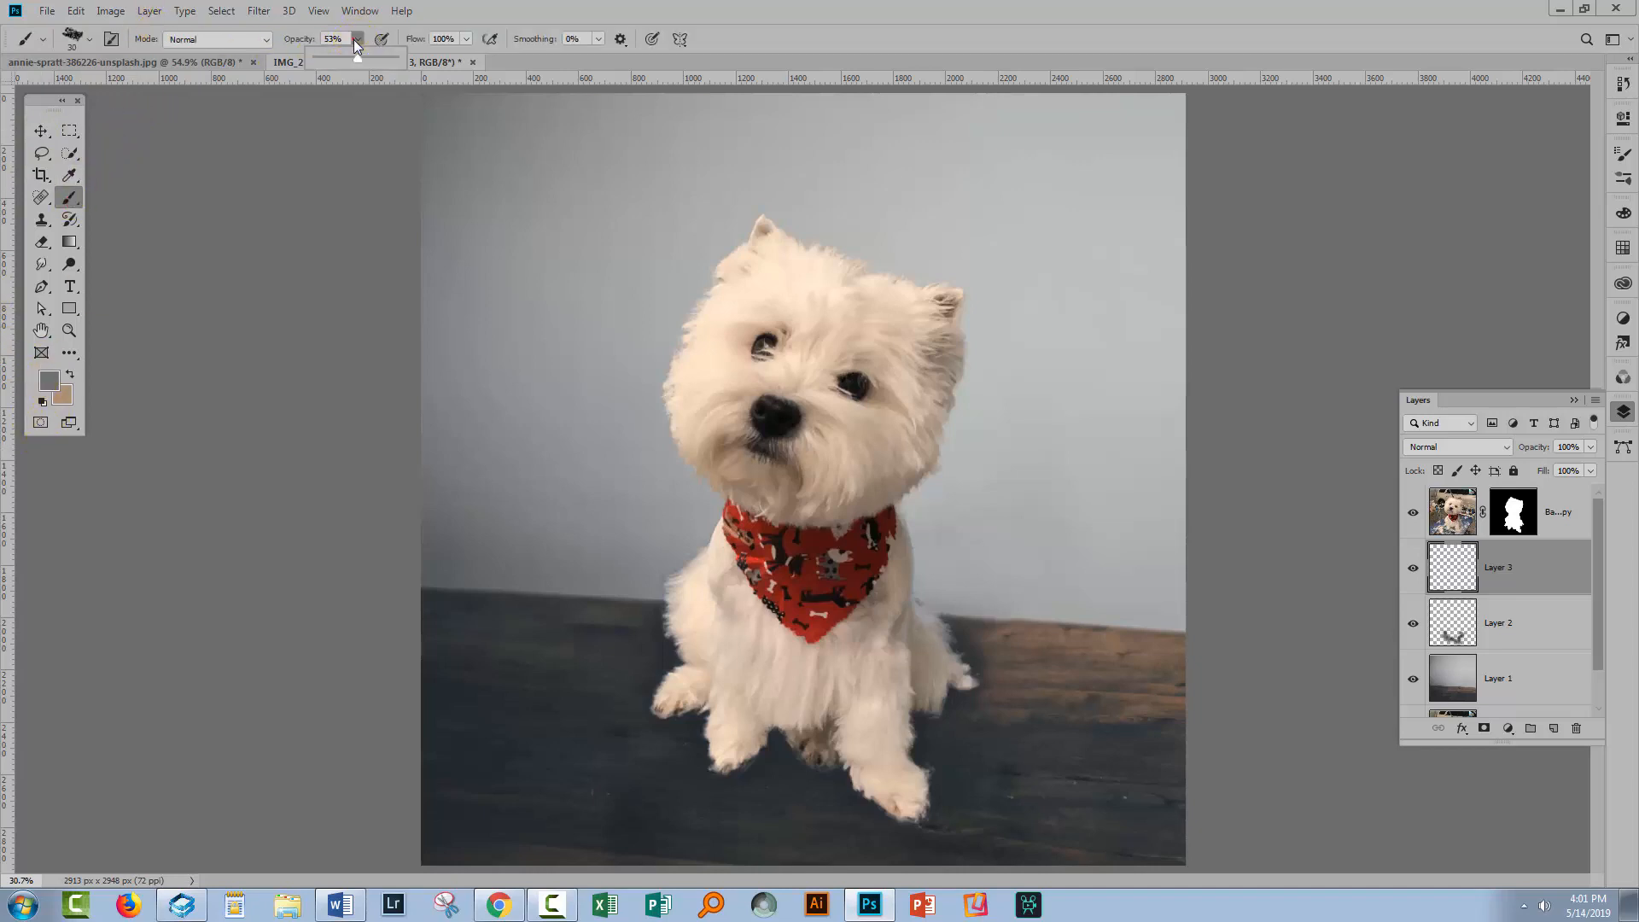
drag(391, 63, 398, 63)
click(75, 38)
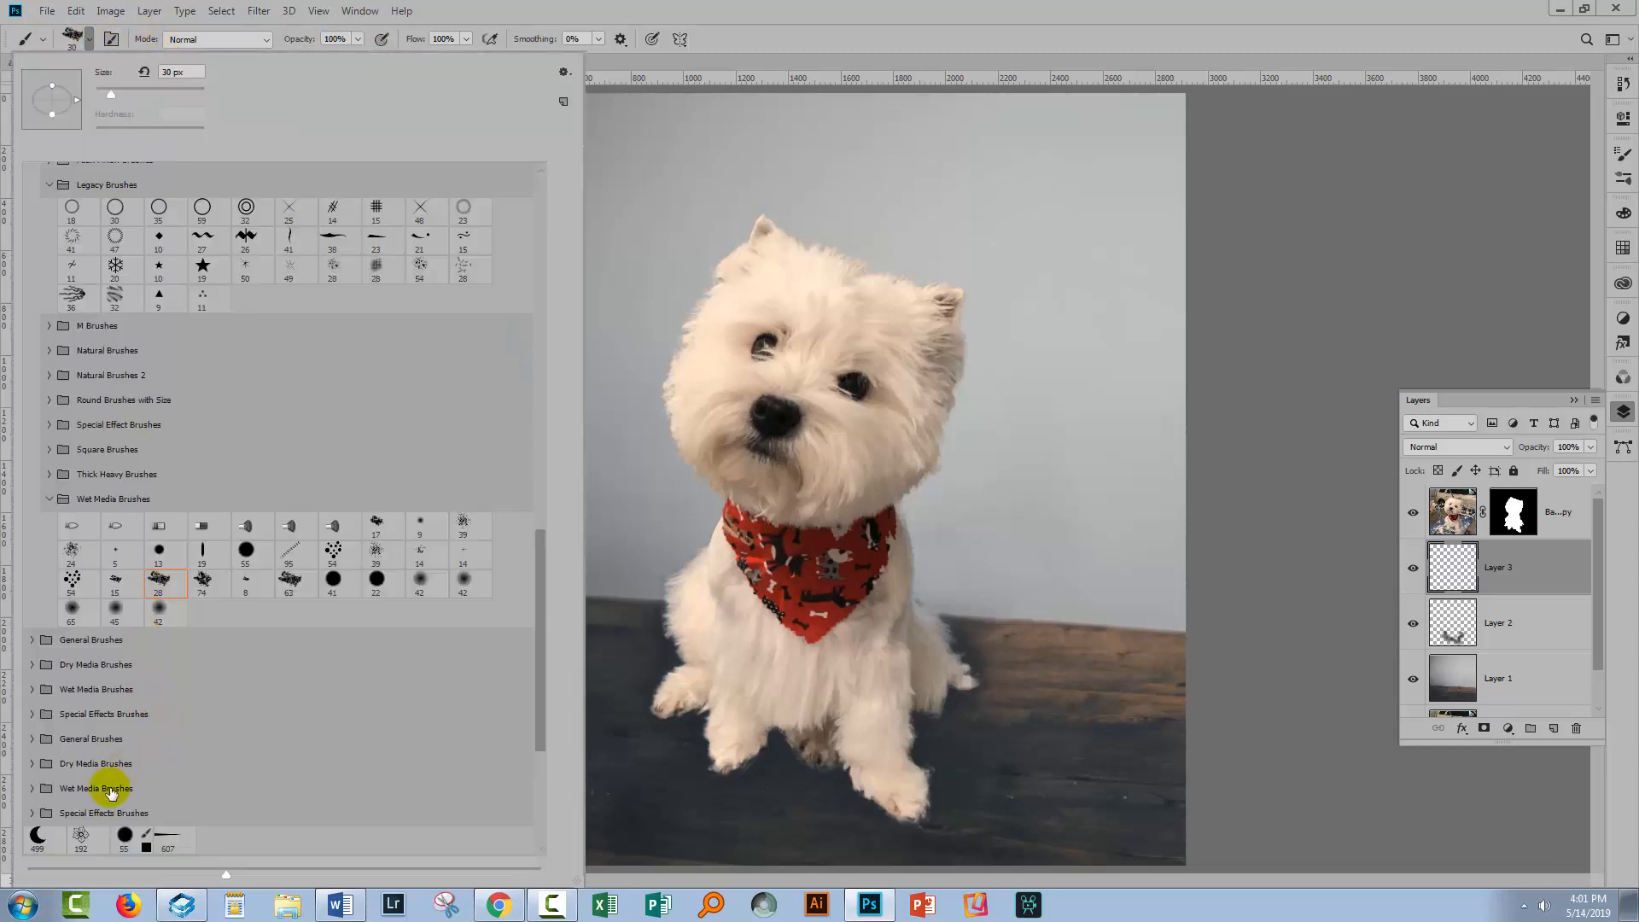
click(124, 834)
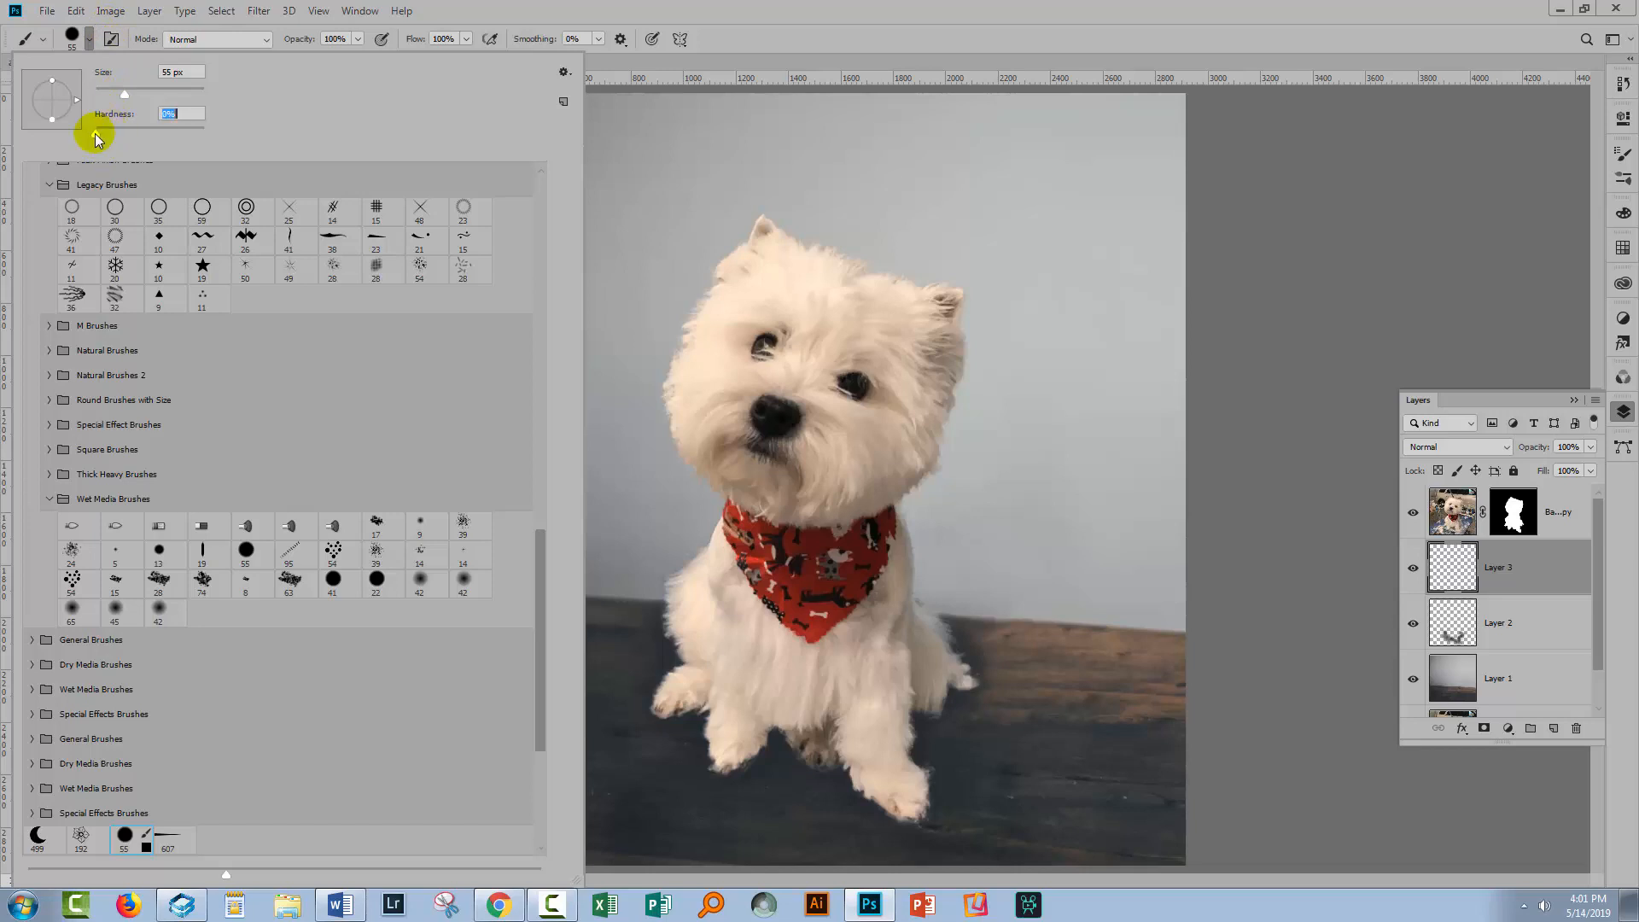
click(743, 38)
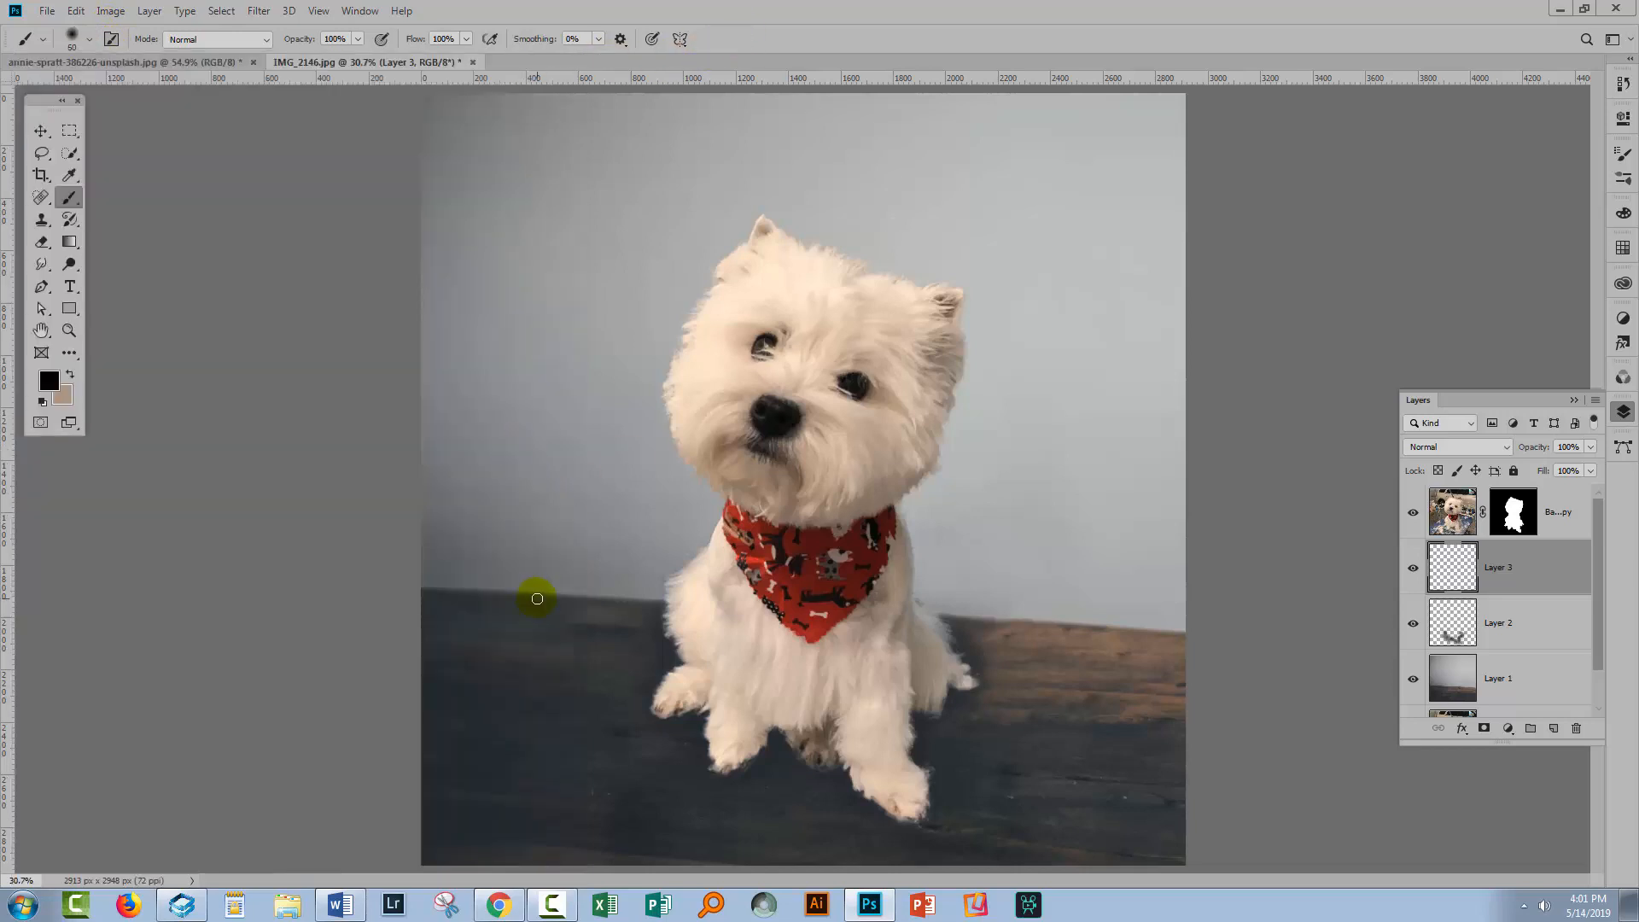
key(bracketright)
key(bracketright)
key(bracketright)
key(bracketright)
key(bracketright)
key(bracketright)
key(bracketright)
key(bracketright)
key(bracketright)
key(bracketright)
key(bracketright)
key(bracketright)
key(bracketright)
key(bracketright)
key(bracketright)
key(bracketright)
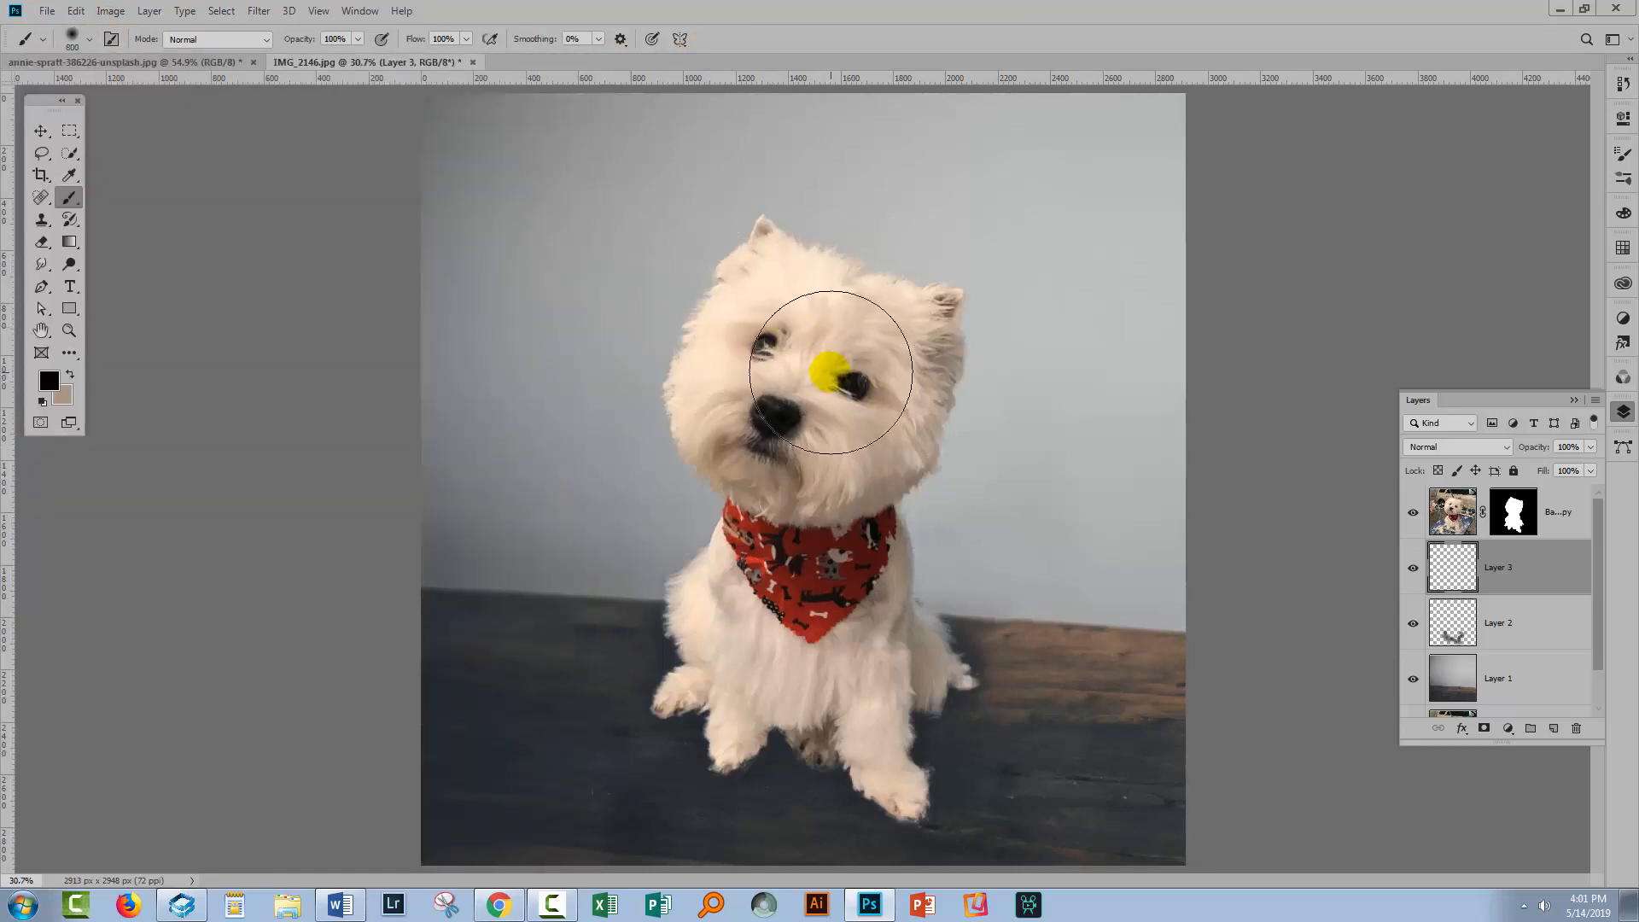
mouse_move(885, 355)
mouse_down()
mouse_move(863, 411)
mouse_move(846, 607)
mouse_move(886, 673)
mouse_move(773, 559)
mouse_up()
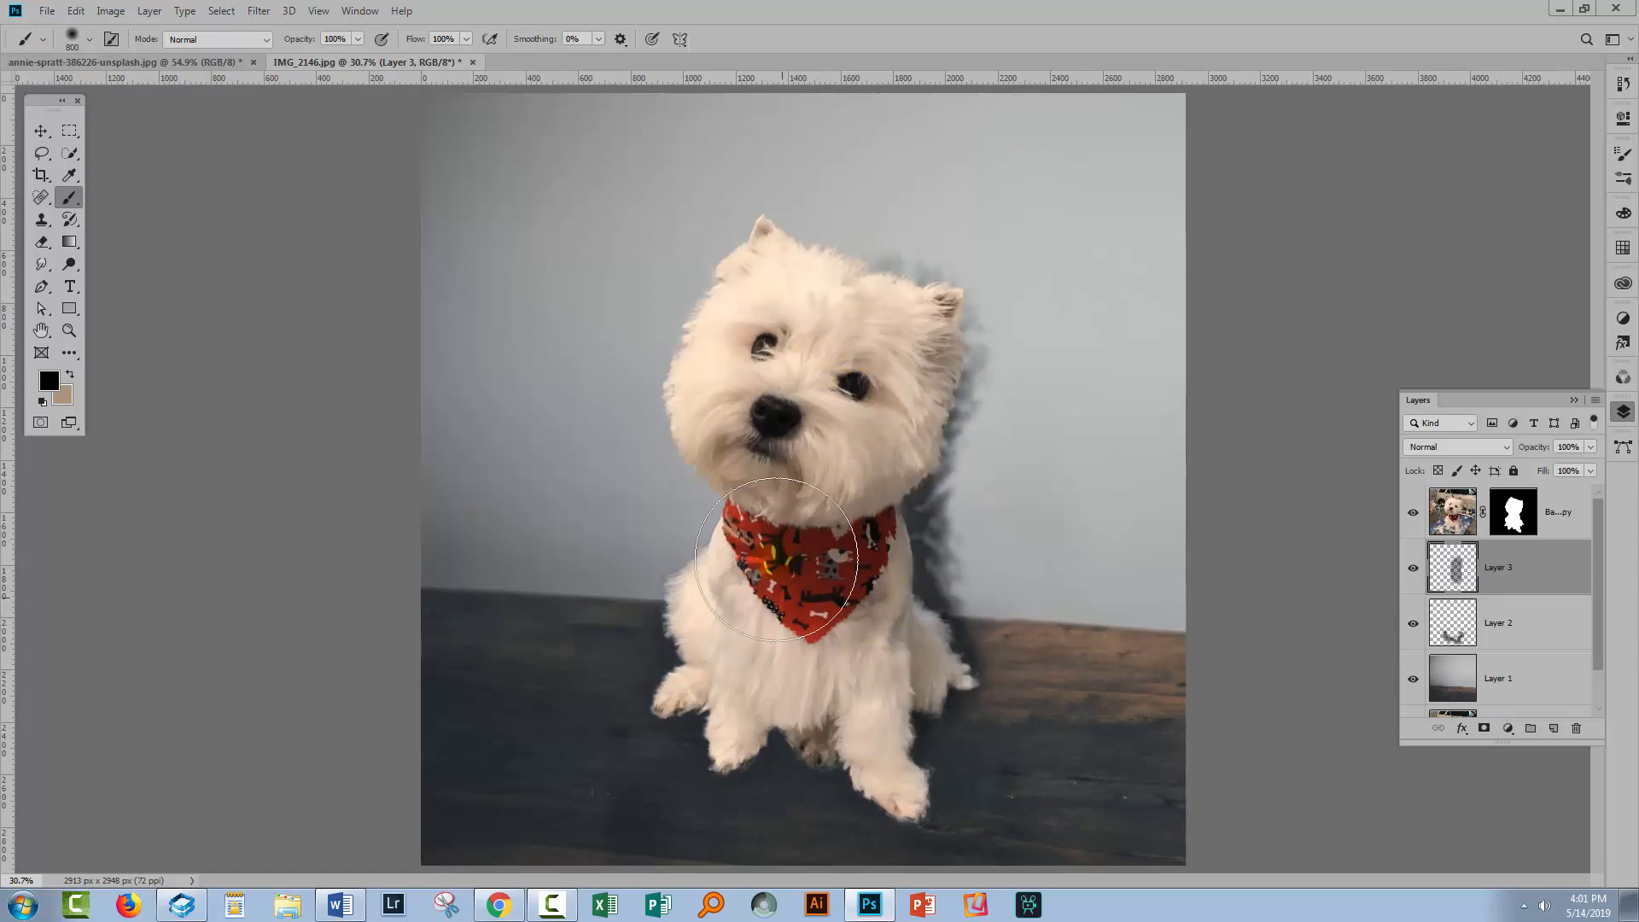
mouse_move(781, 298)
mouse_down()
mouse_move(740, 423)
mouse_move(763, 495)
mouse_move(754, 621)
mouse_up()
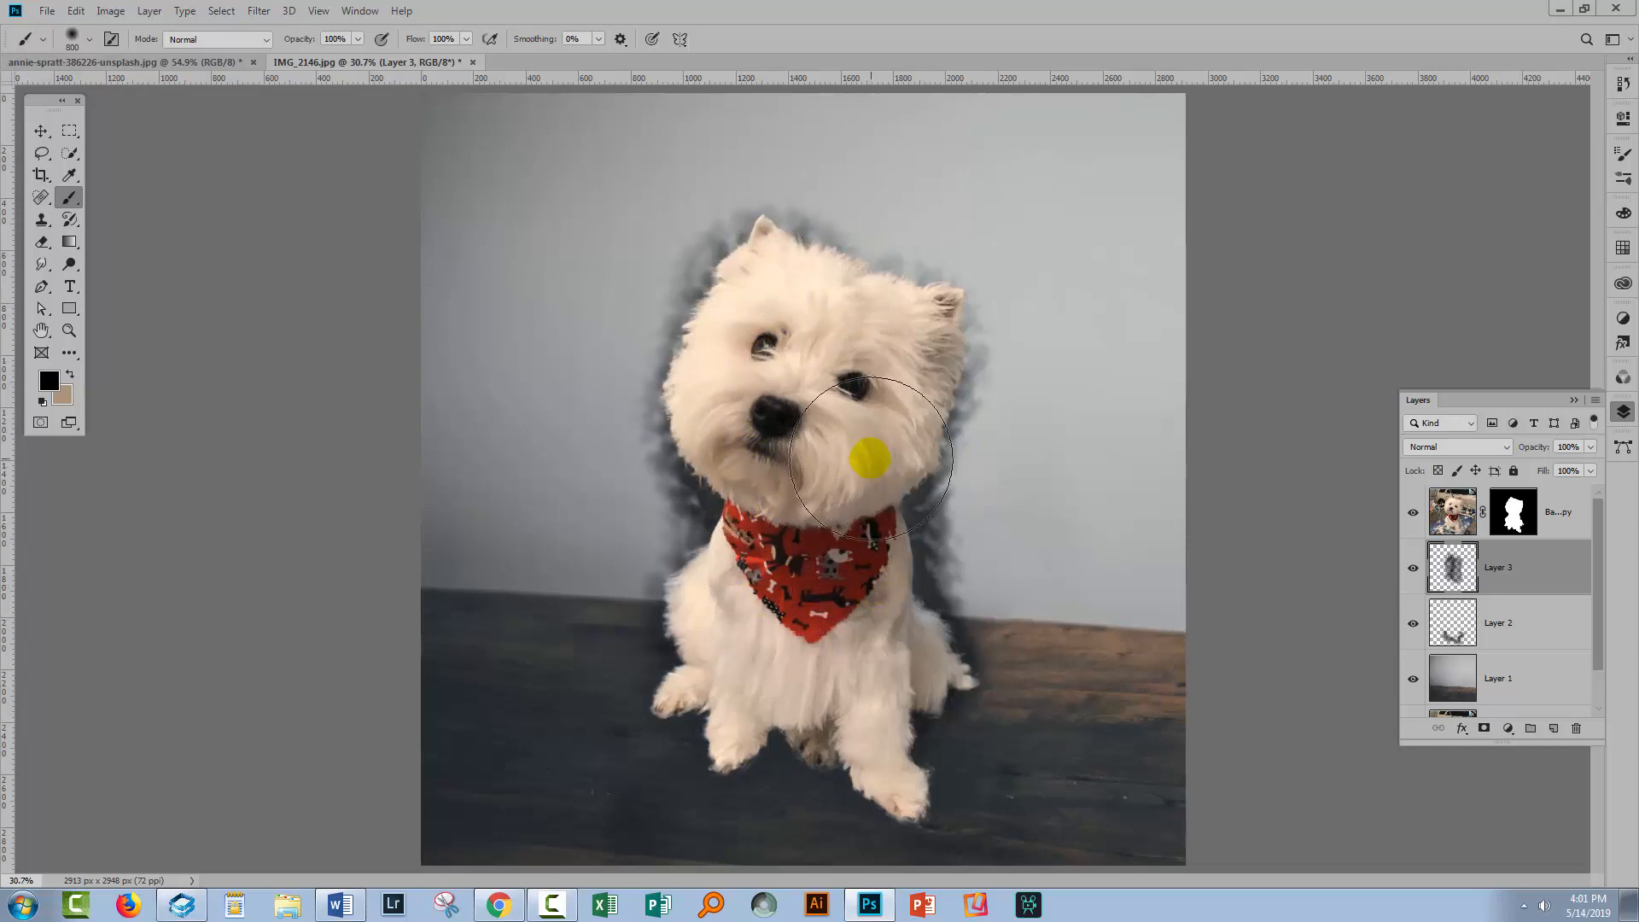
mouse_move(871, 459)
mouse_down()
mouse_move(907, 384)
mouse_move(893, 336)
mouse_up()
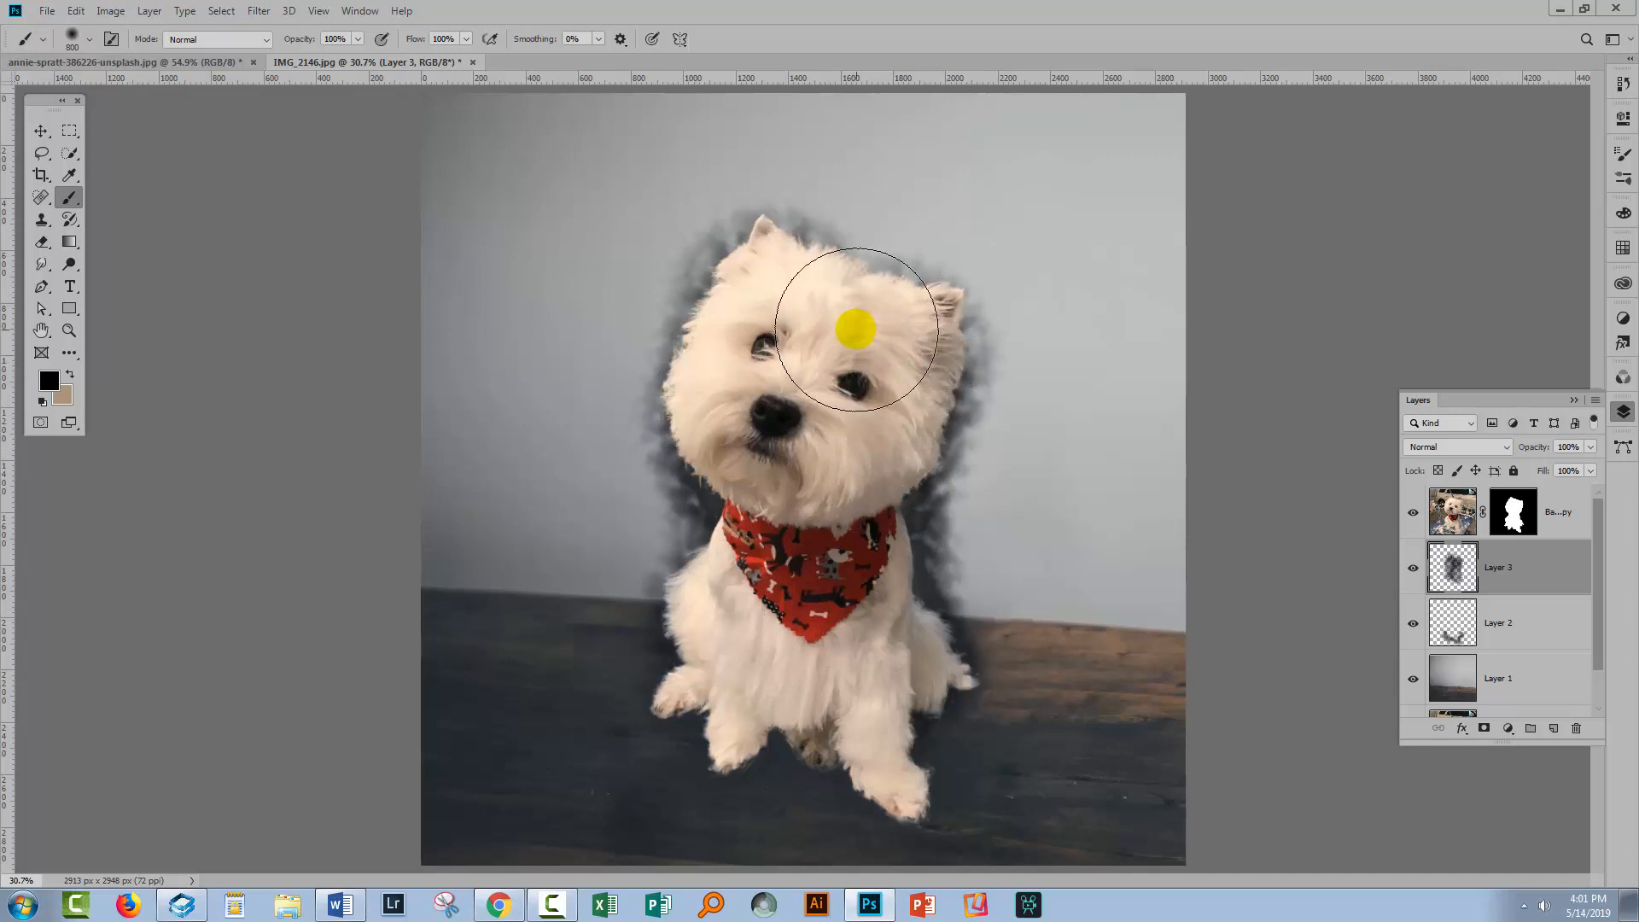
click(856, 329)
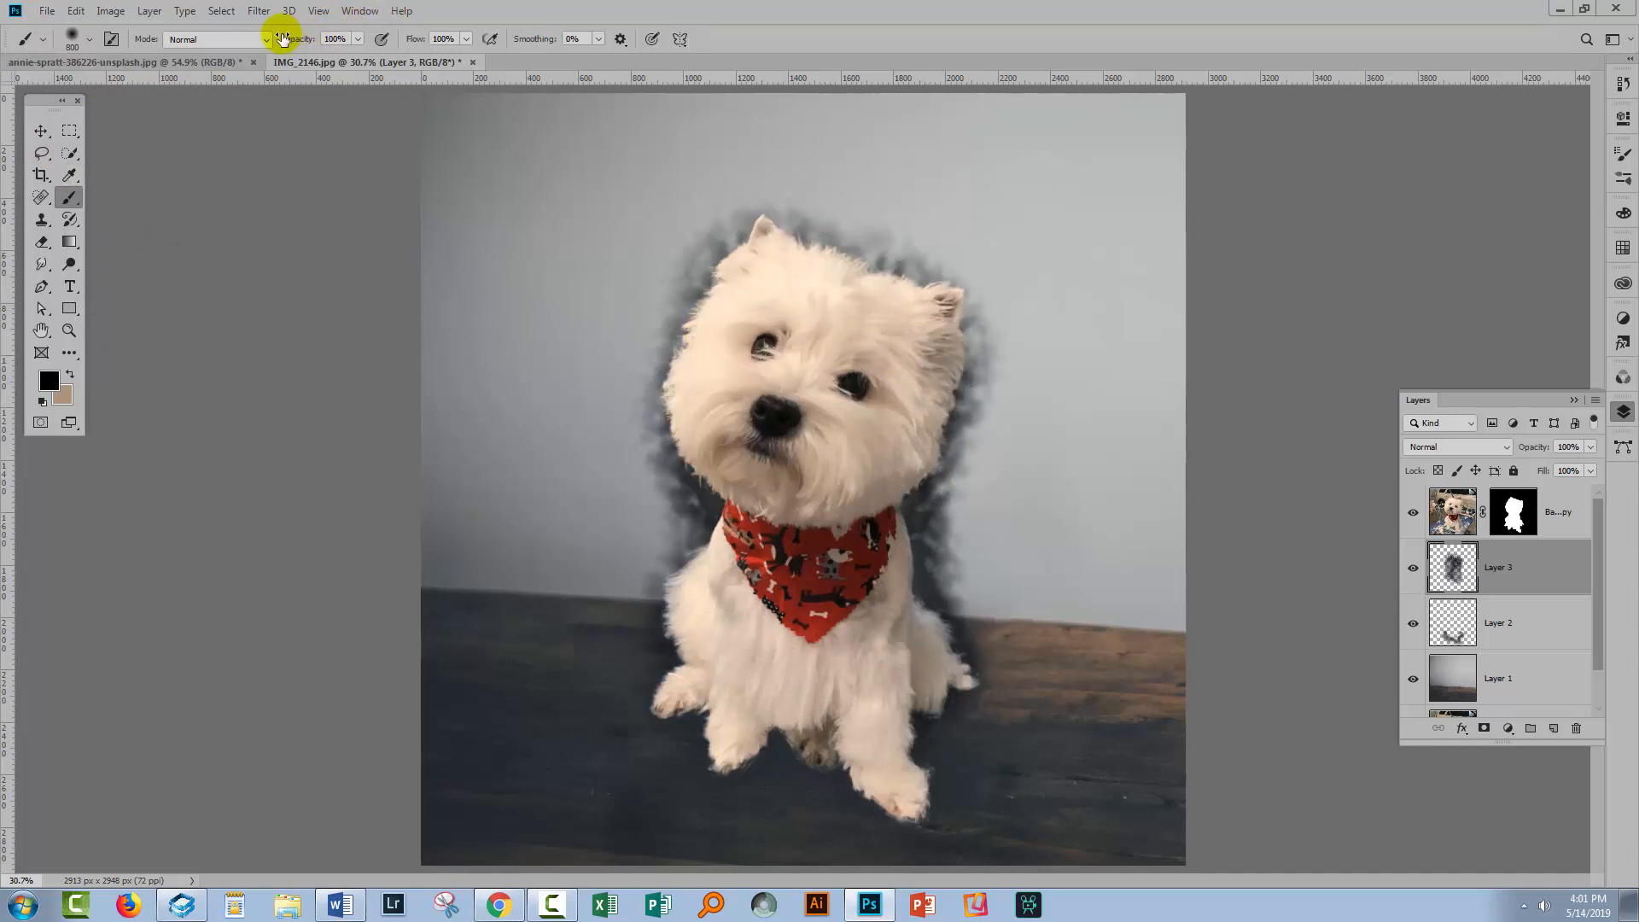
Apply a Gaussian Blur to the shadow layer
click(258, 11)
mouse_move(300, 273)
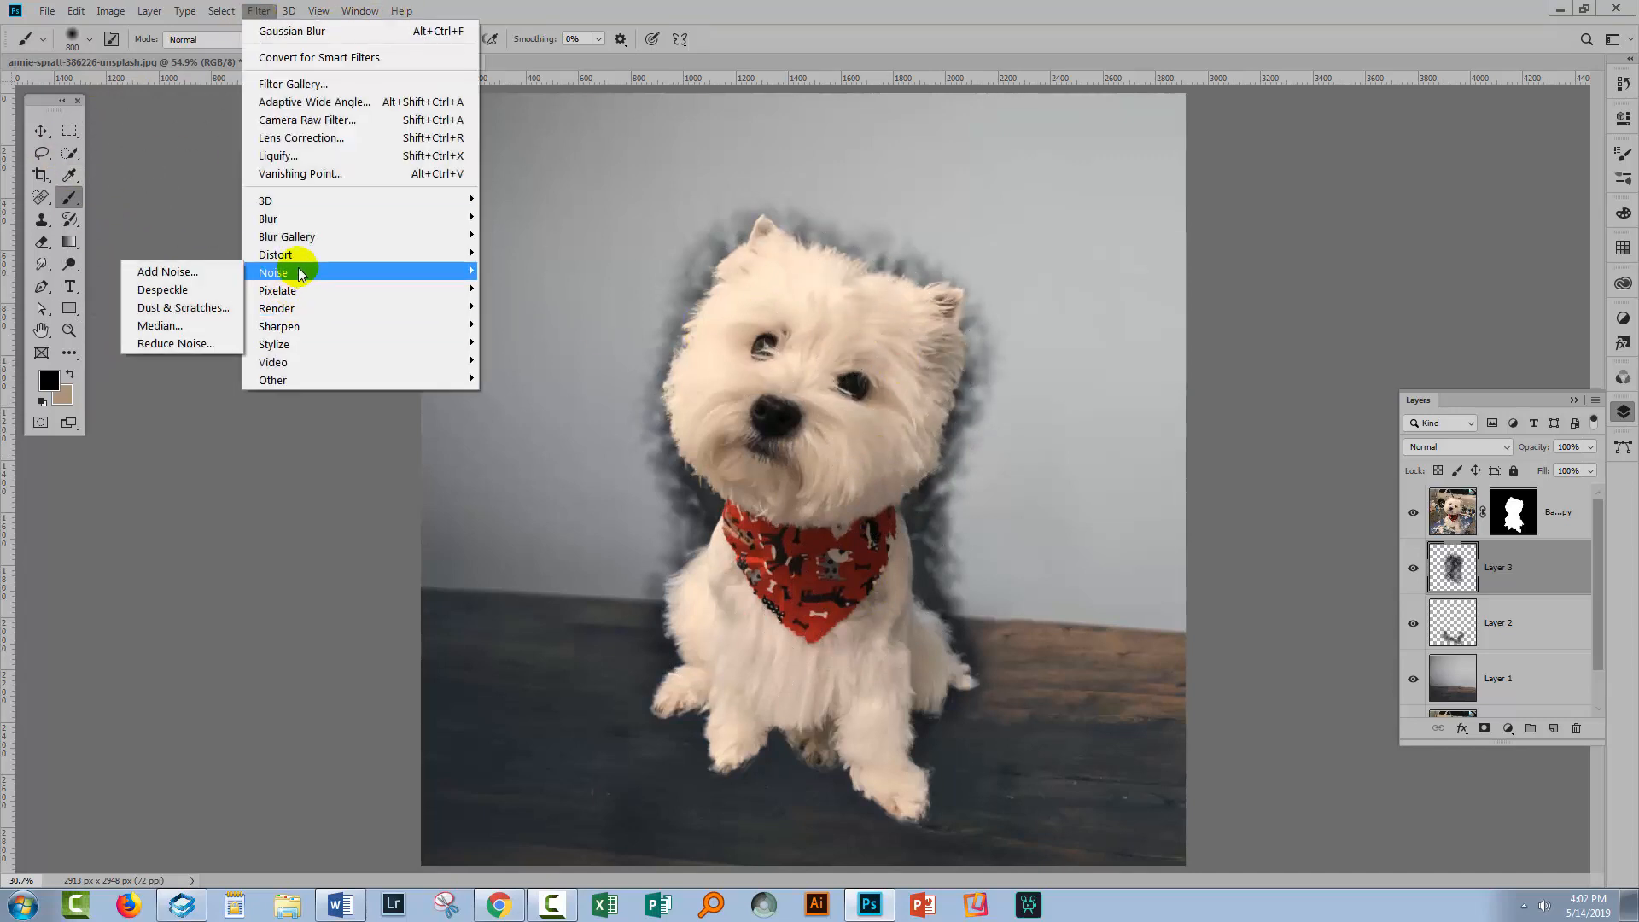
mouse_move(306, 217)
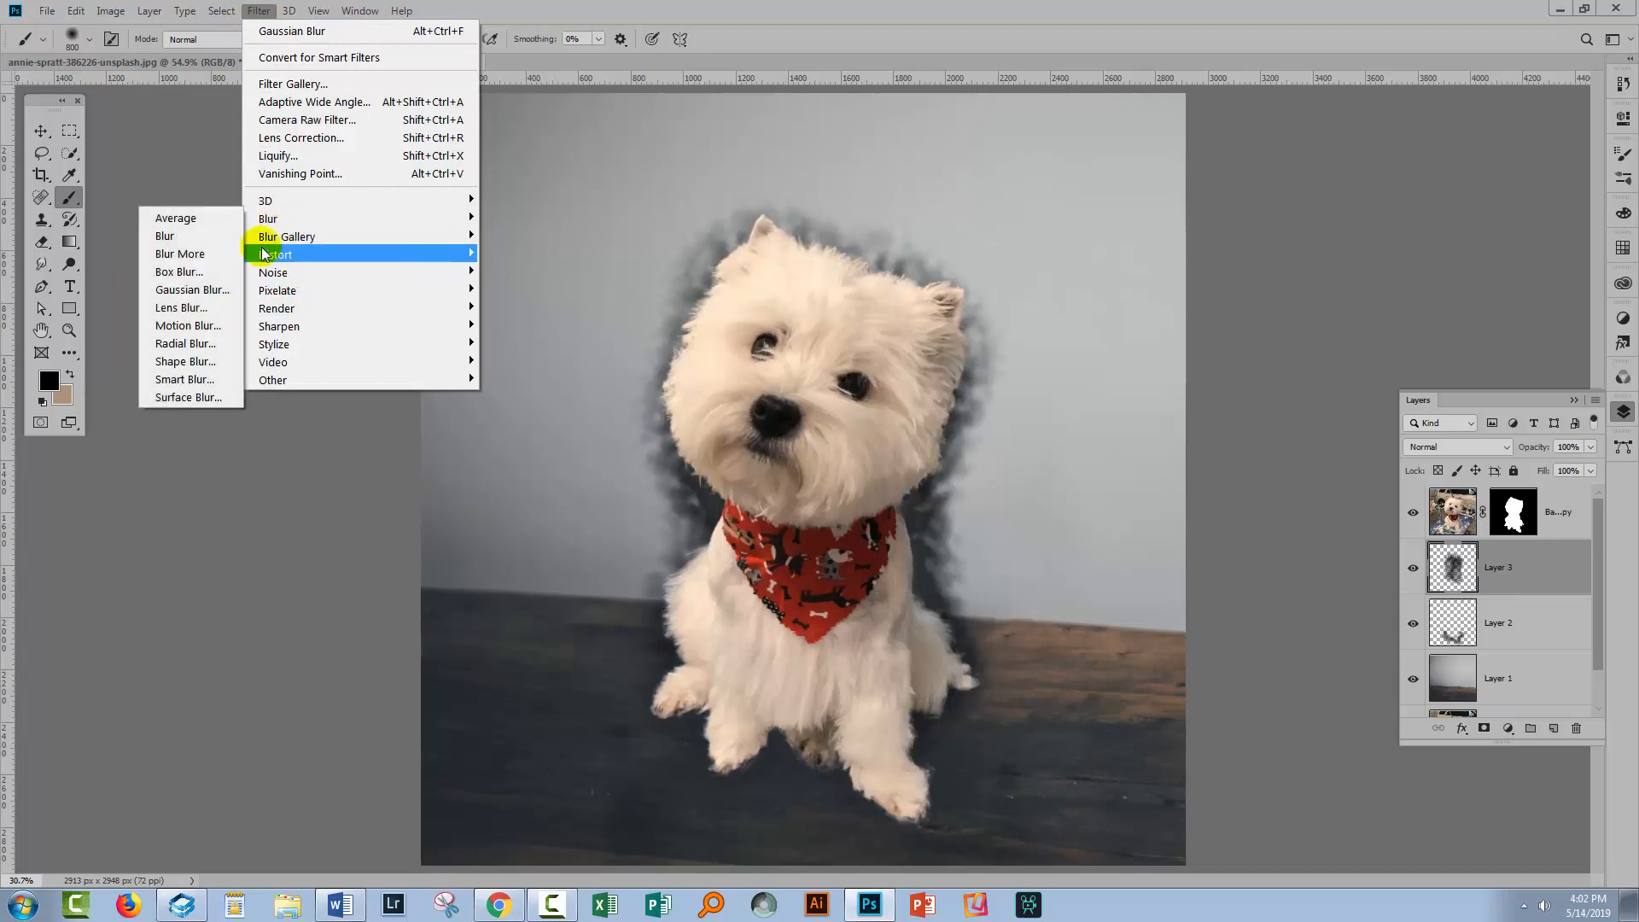
click(192, 290)
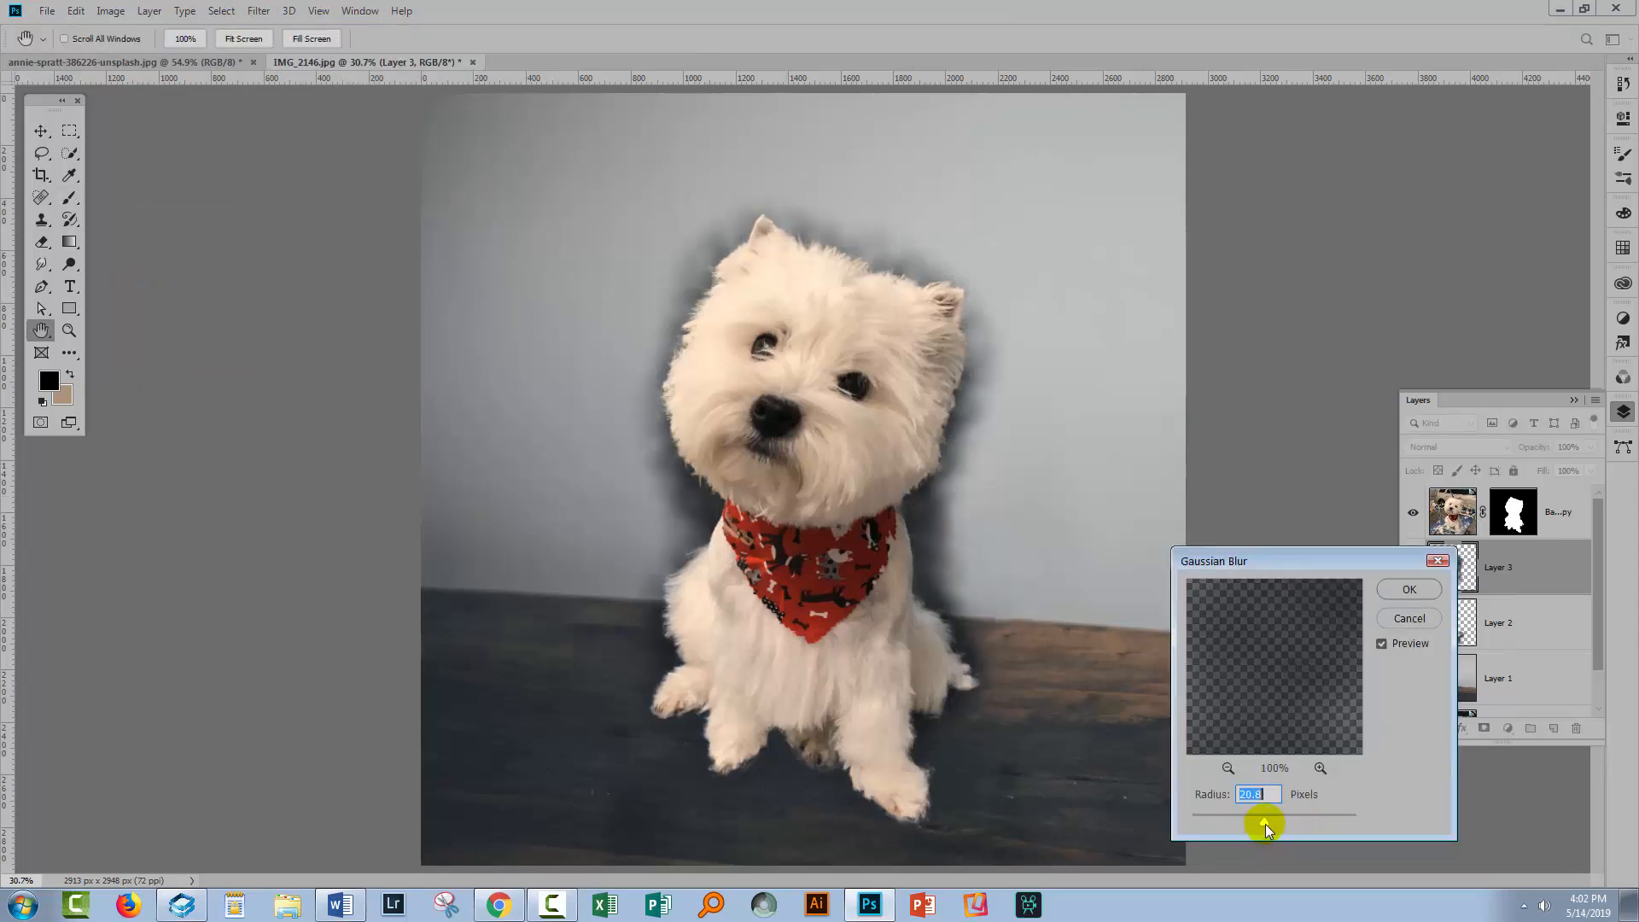
drag(1292, 821, 1303, 821)
click(1409, 589)
Set the shadow layer's blend mode to Multiply
key(b)
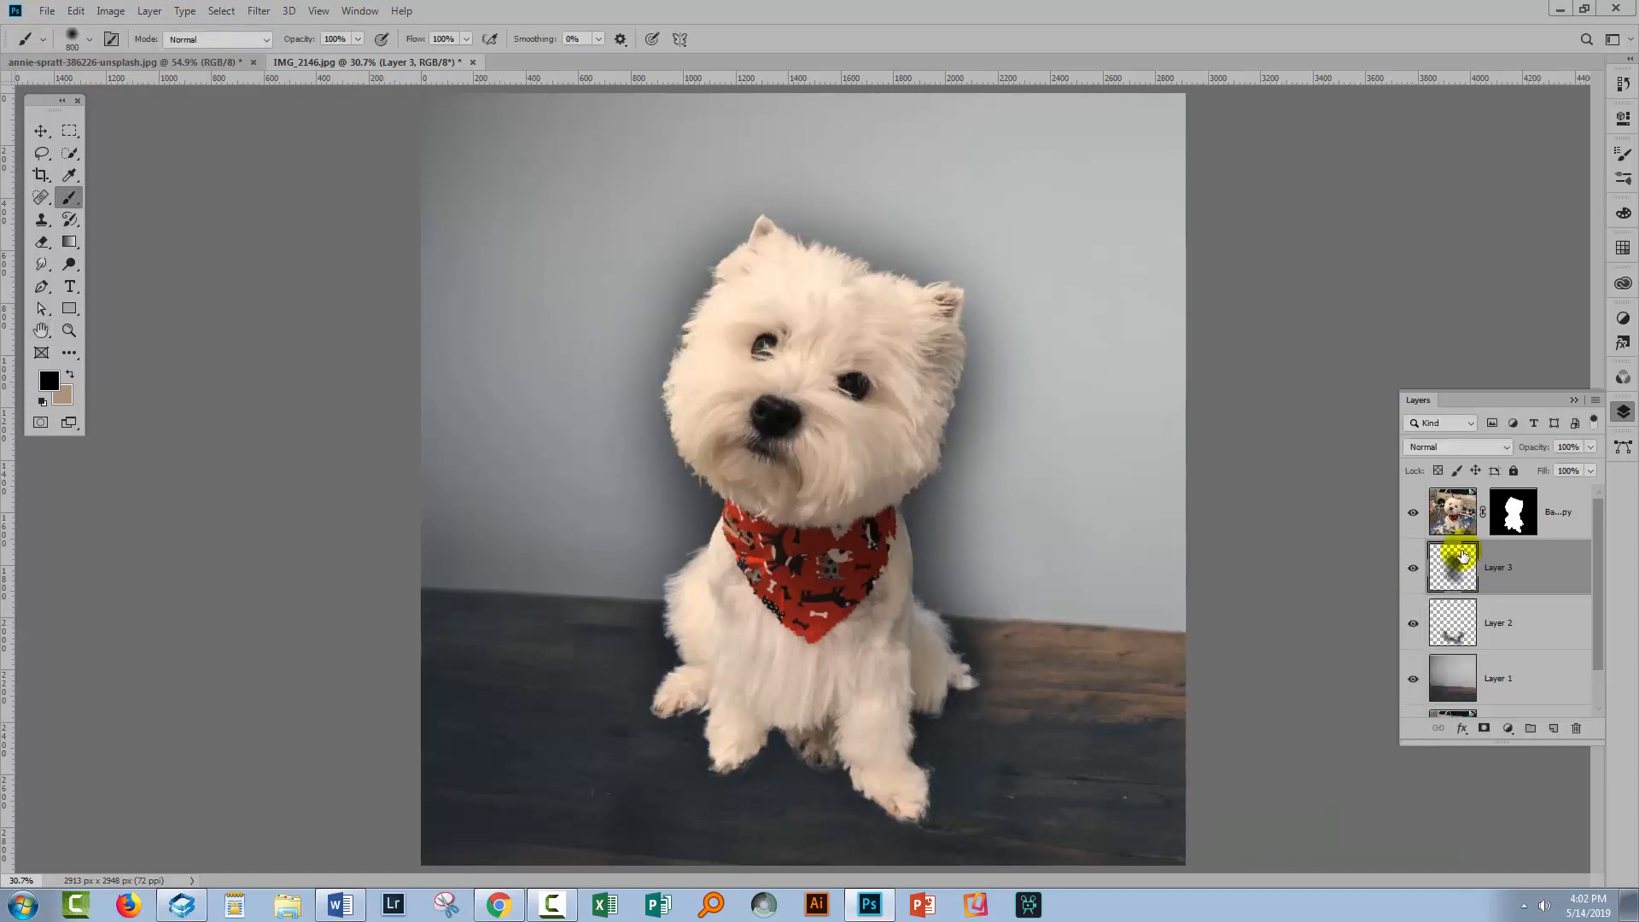
click(1442, 447)
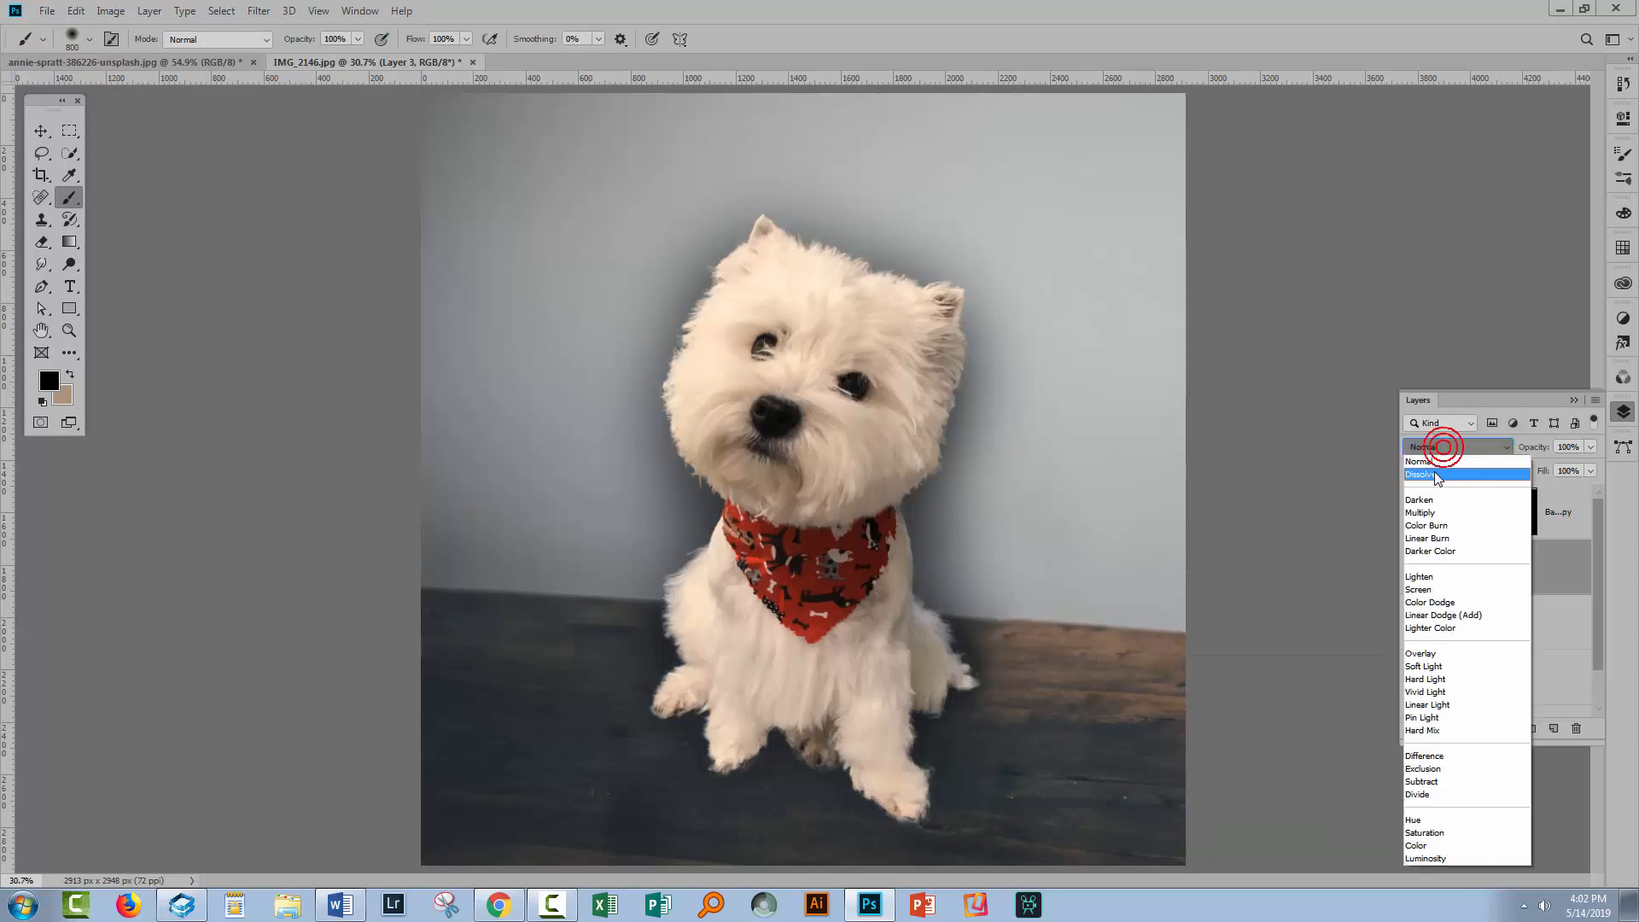
click(1424, 512)
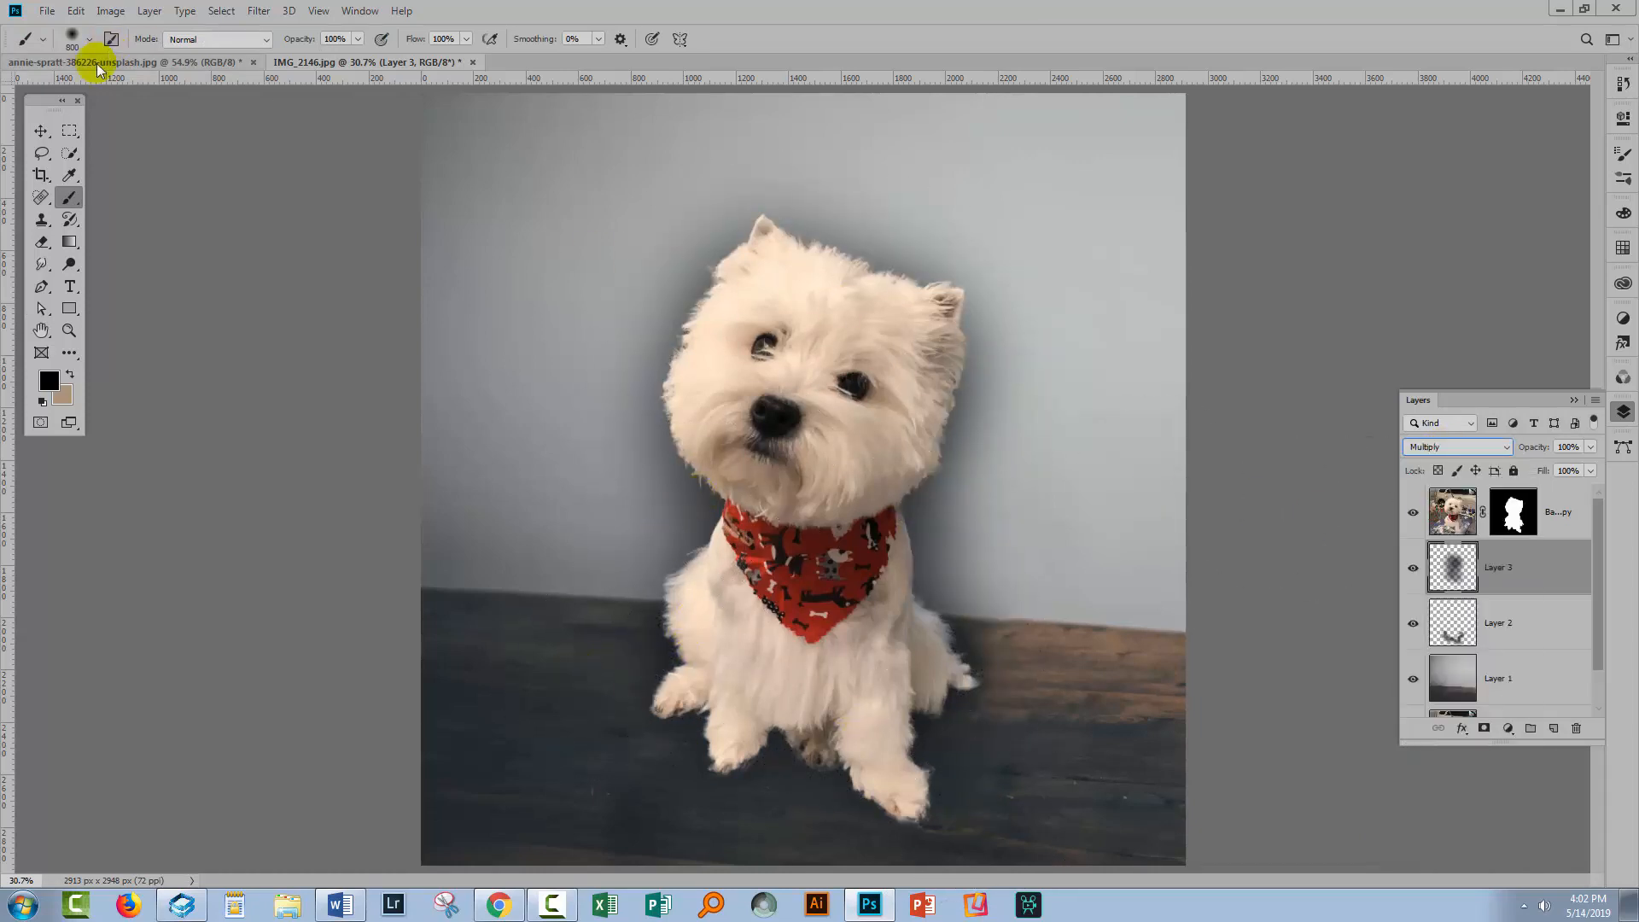
Nudge the shadow layer to the right and scale it down to about 95%
click(40, 130)
click(1120, 475)
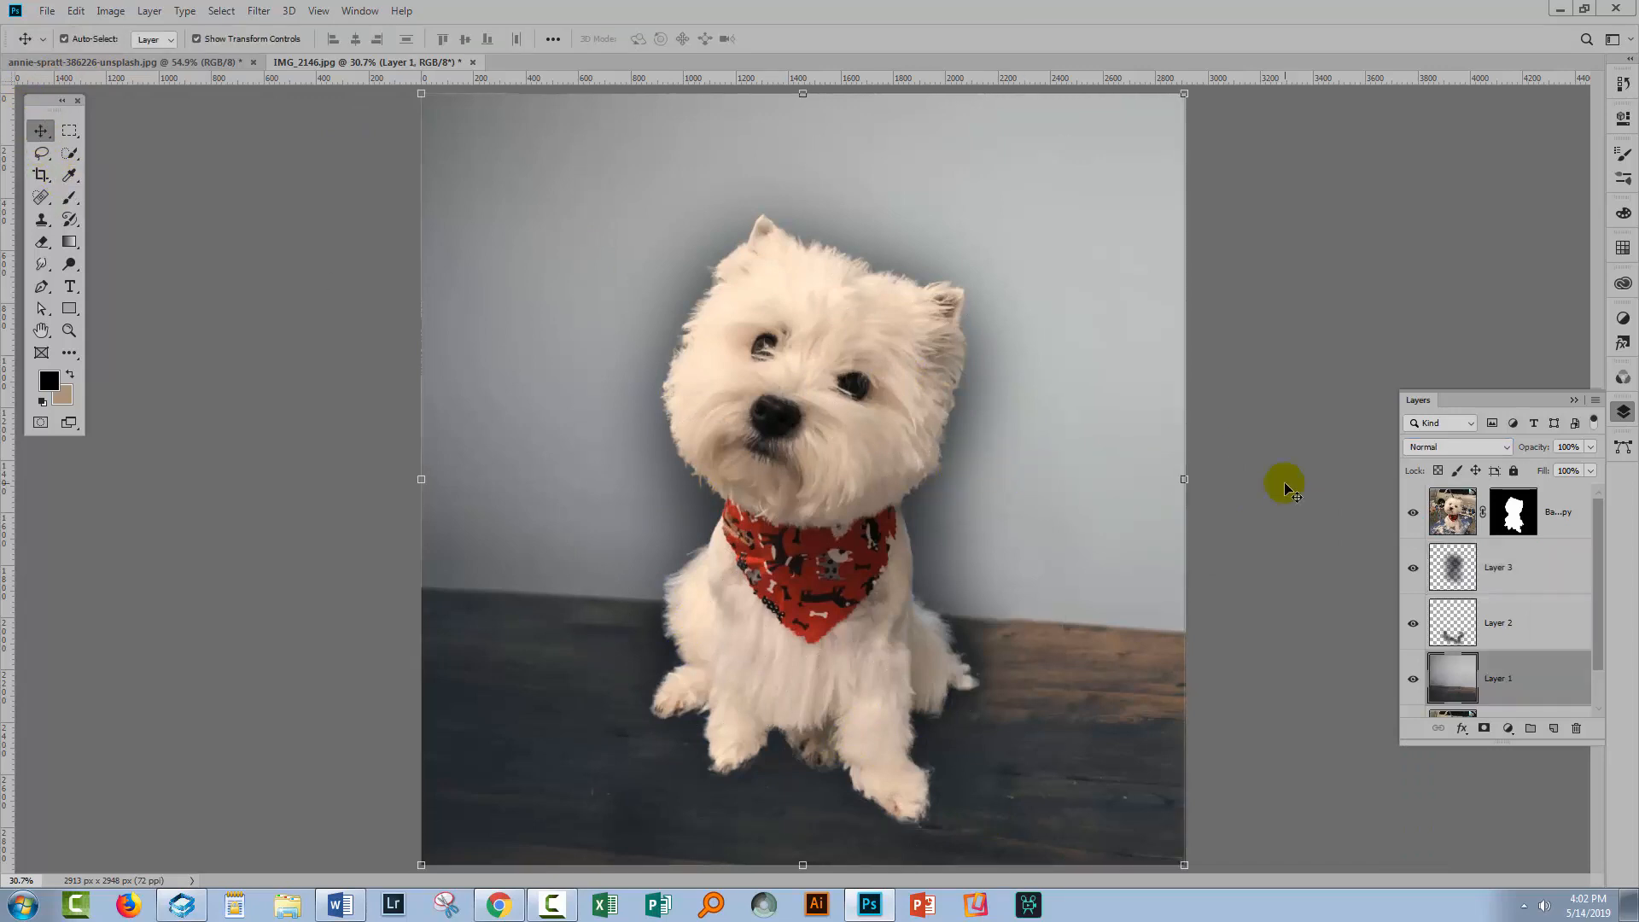
click(1454, 573)
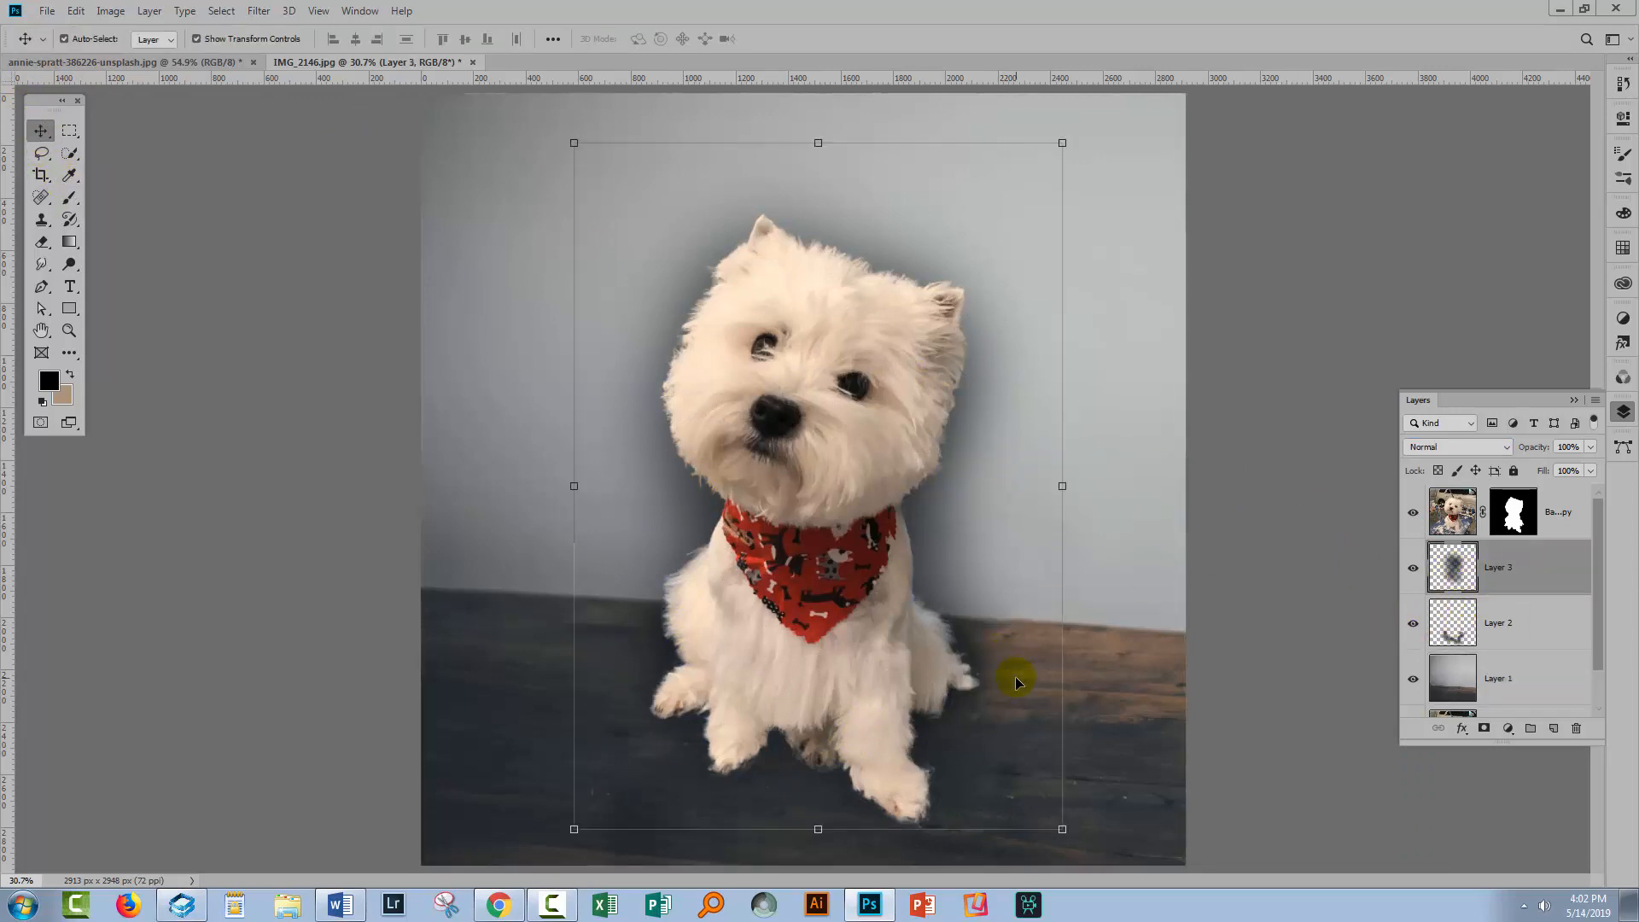
key(Right)
key(Right)
key(Right)
key(Right)
key(Right)
key(Right)
key(Right)
key(Right)
key(Right)
key(Right)
key(Right)
key(Right)
key(Right)
key(Right)
key(Right)
key(Right)
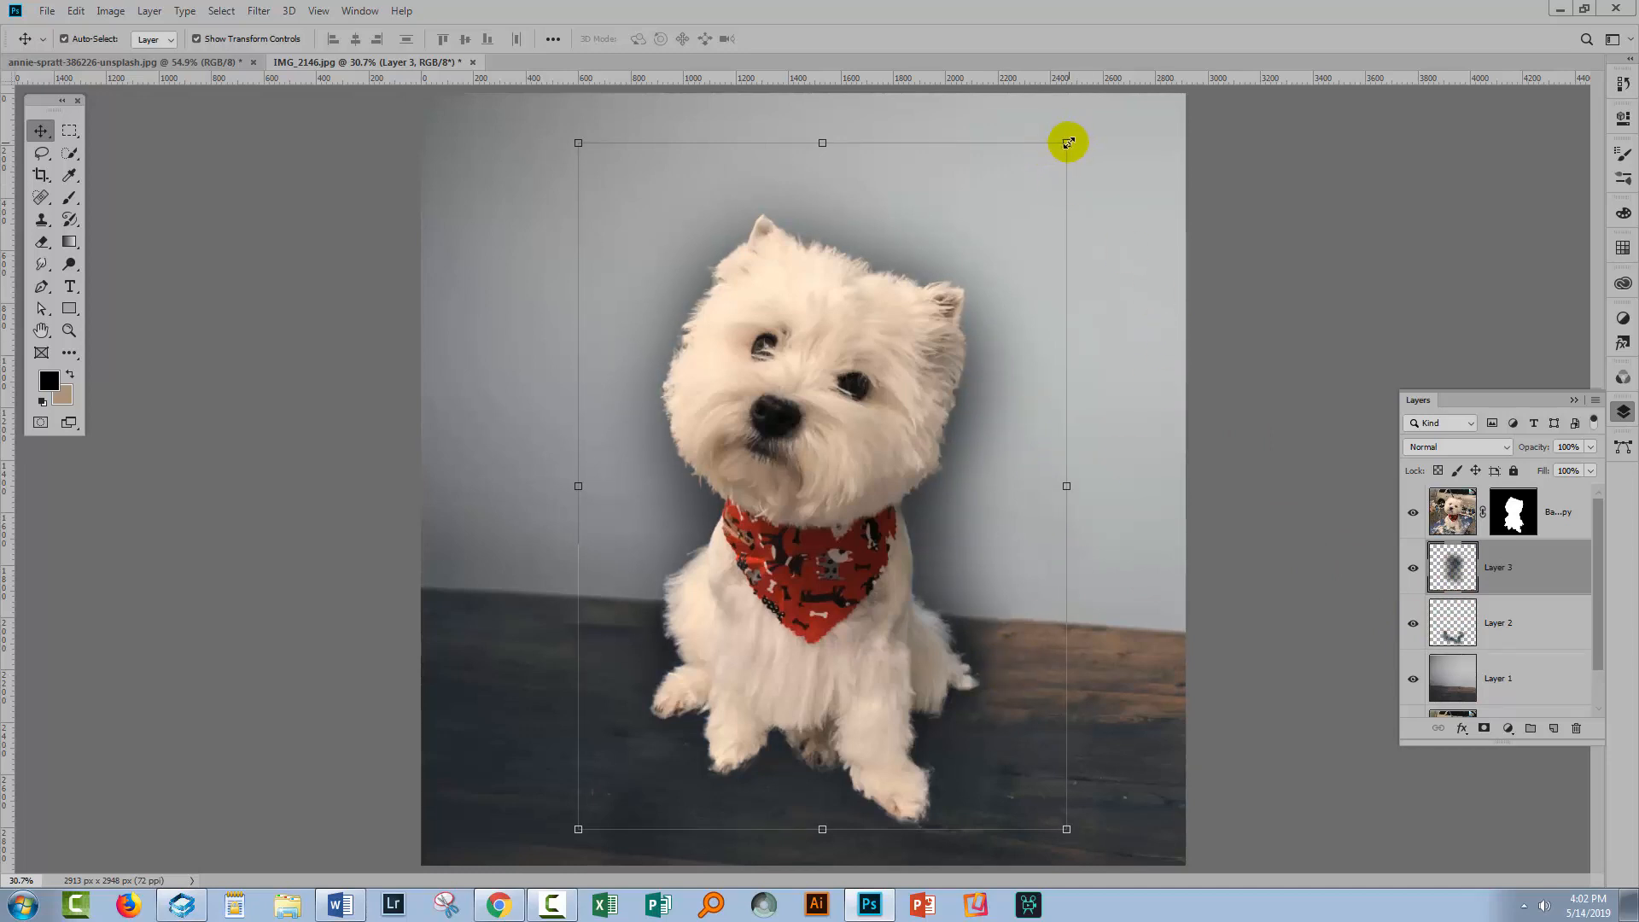
drag(1068, 143, 1053, 181)
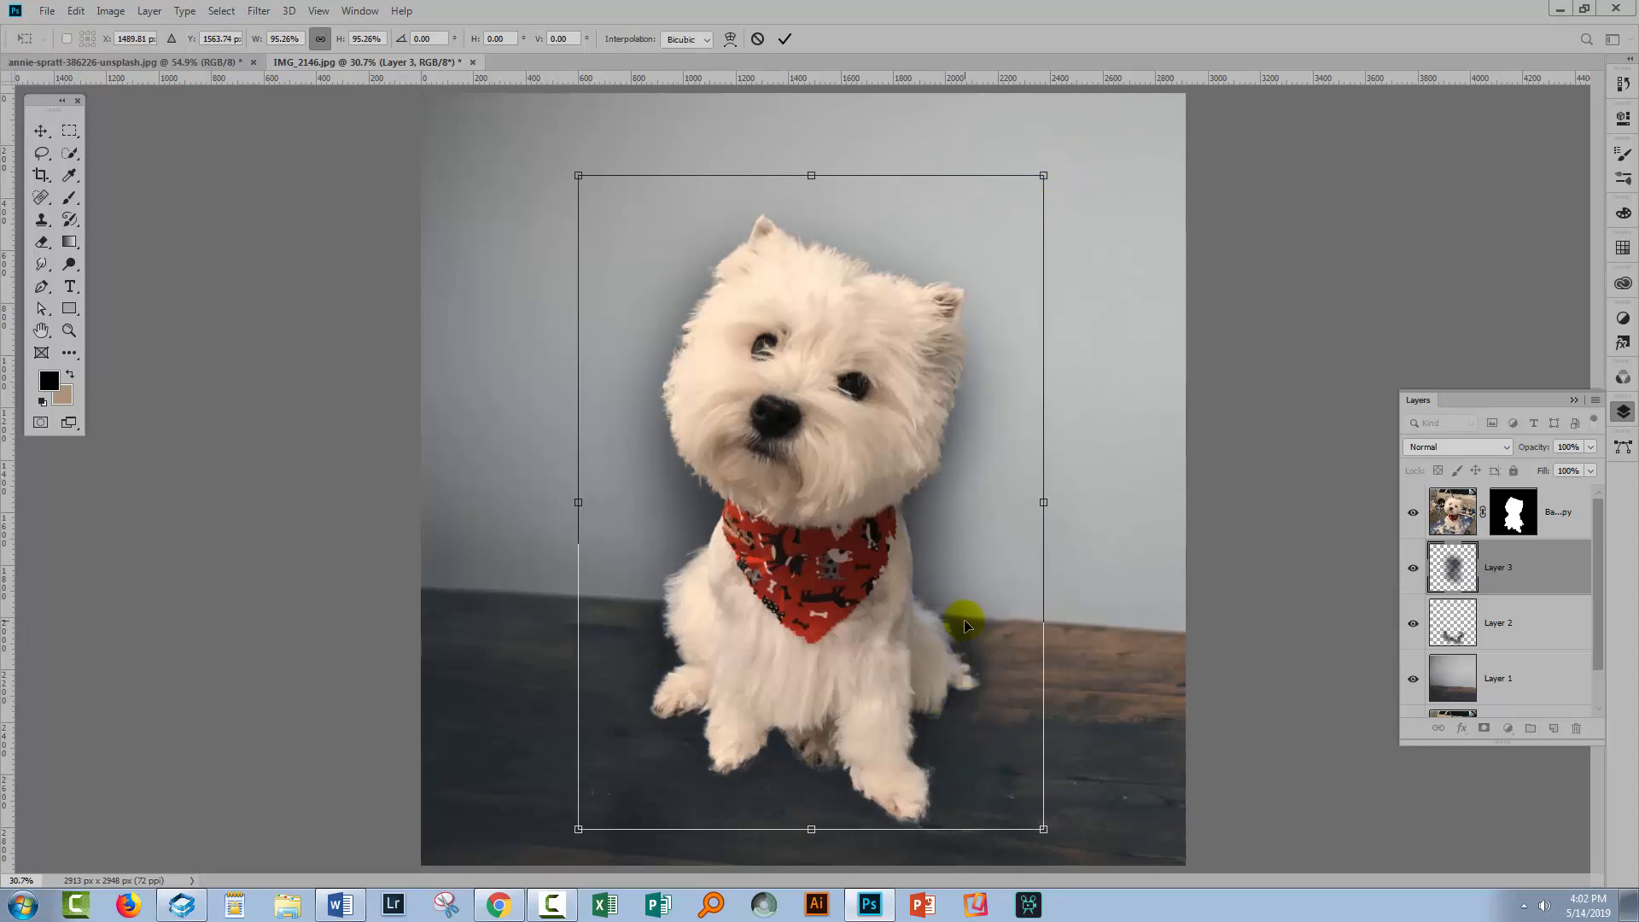
drag(934, 569, 946, 570)
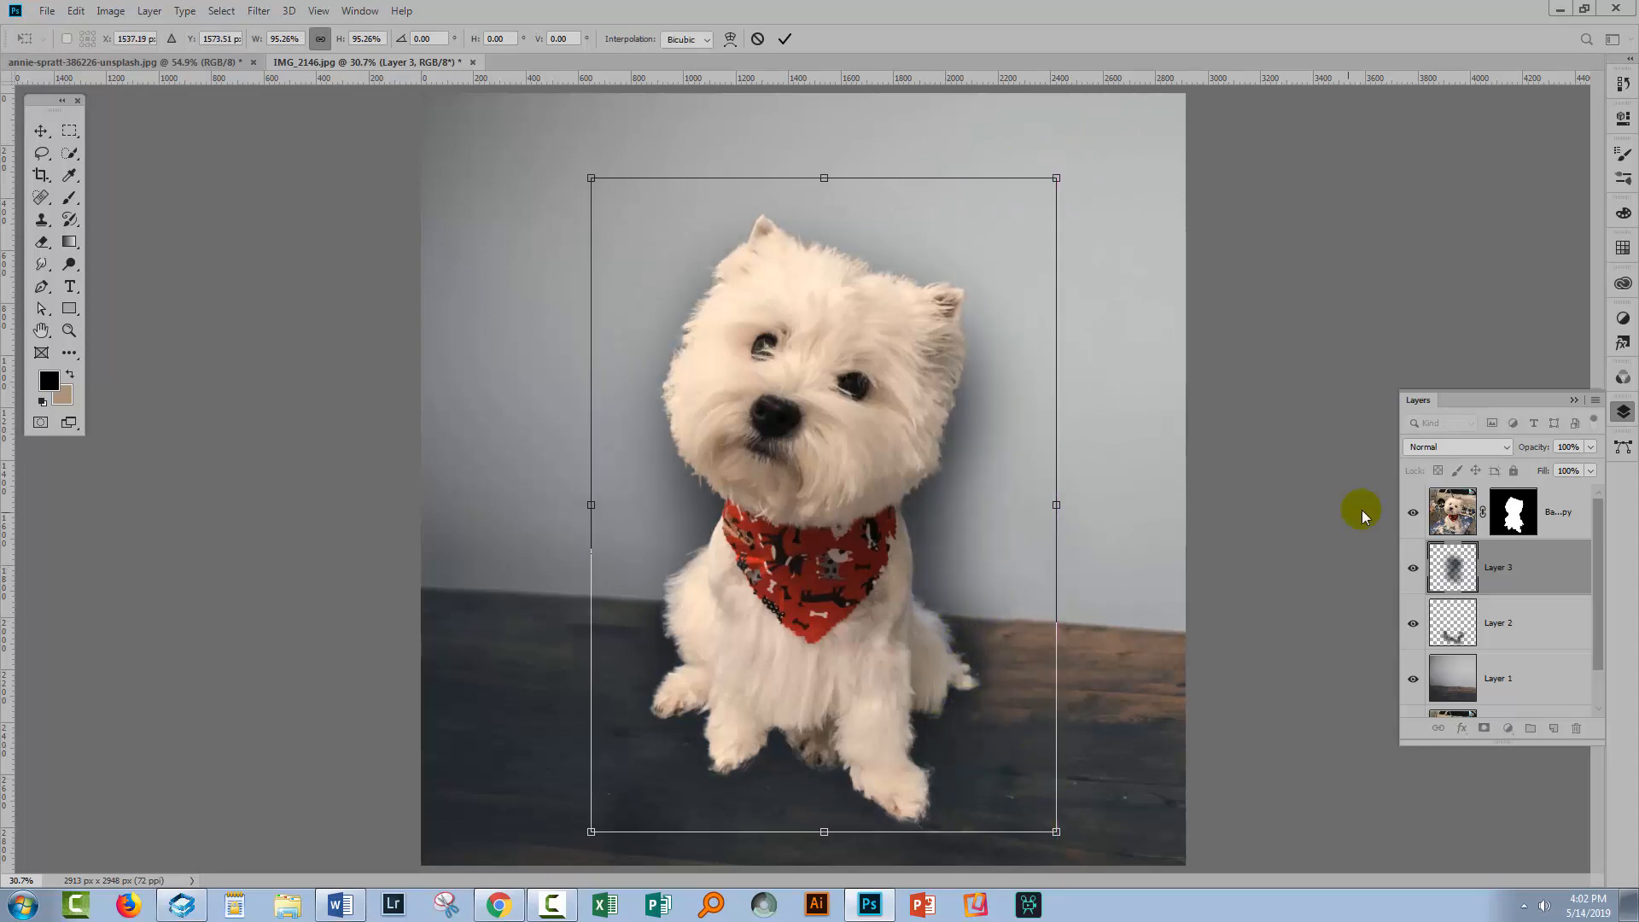
Set the shadow layer's opacity to 42% and commit the transform
drag(1520, 455, 1476, 462)
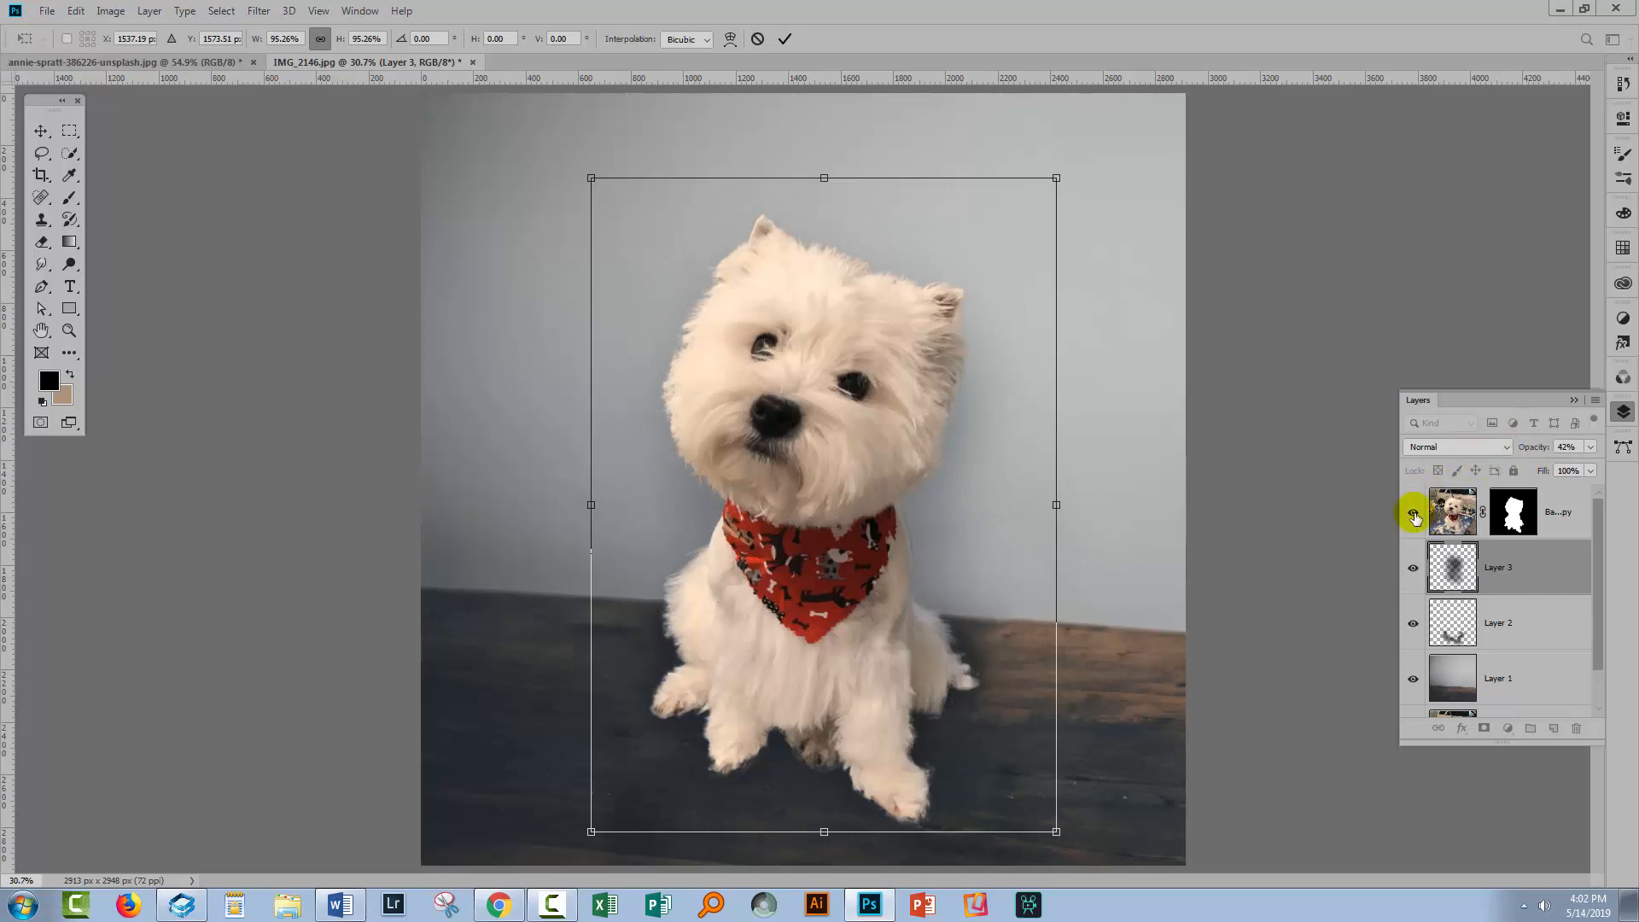
click(783, 41)
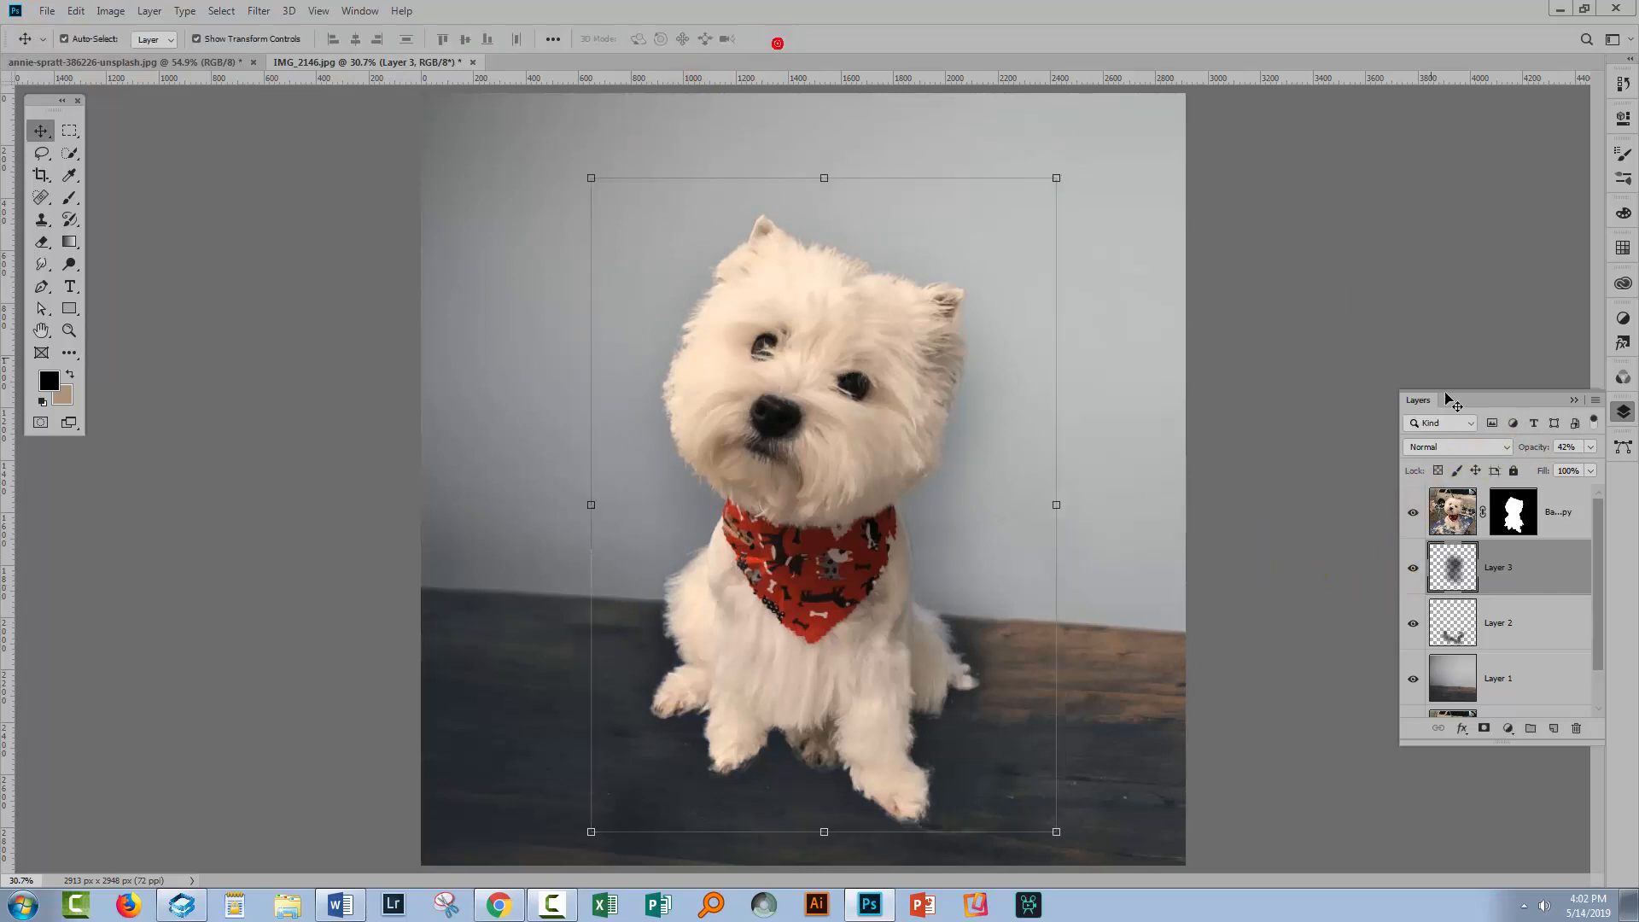
Toggle the shadow layer's visibility to compare the image with and without it
click(1414, 570)
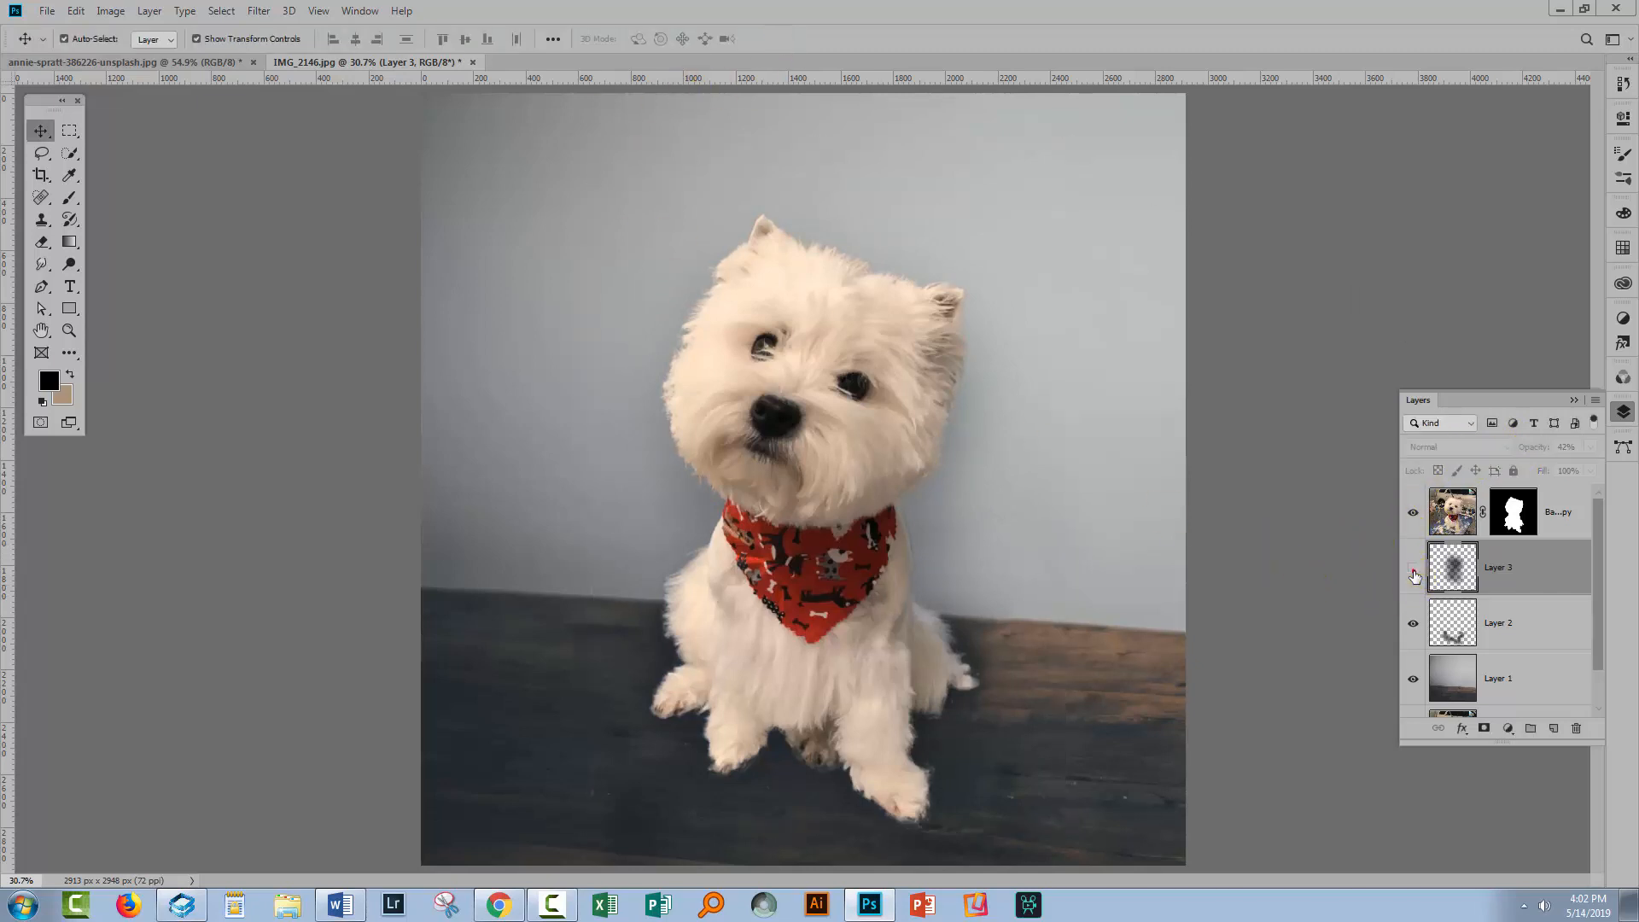
click(1414, 570)
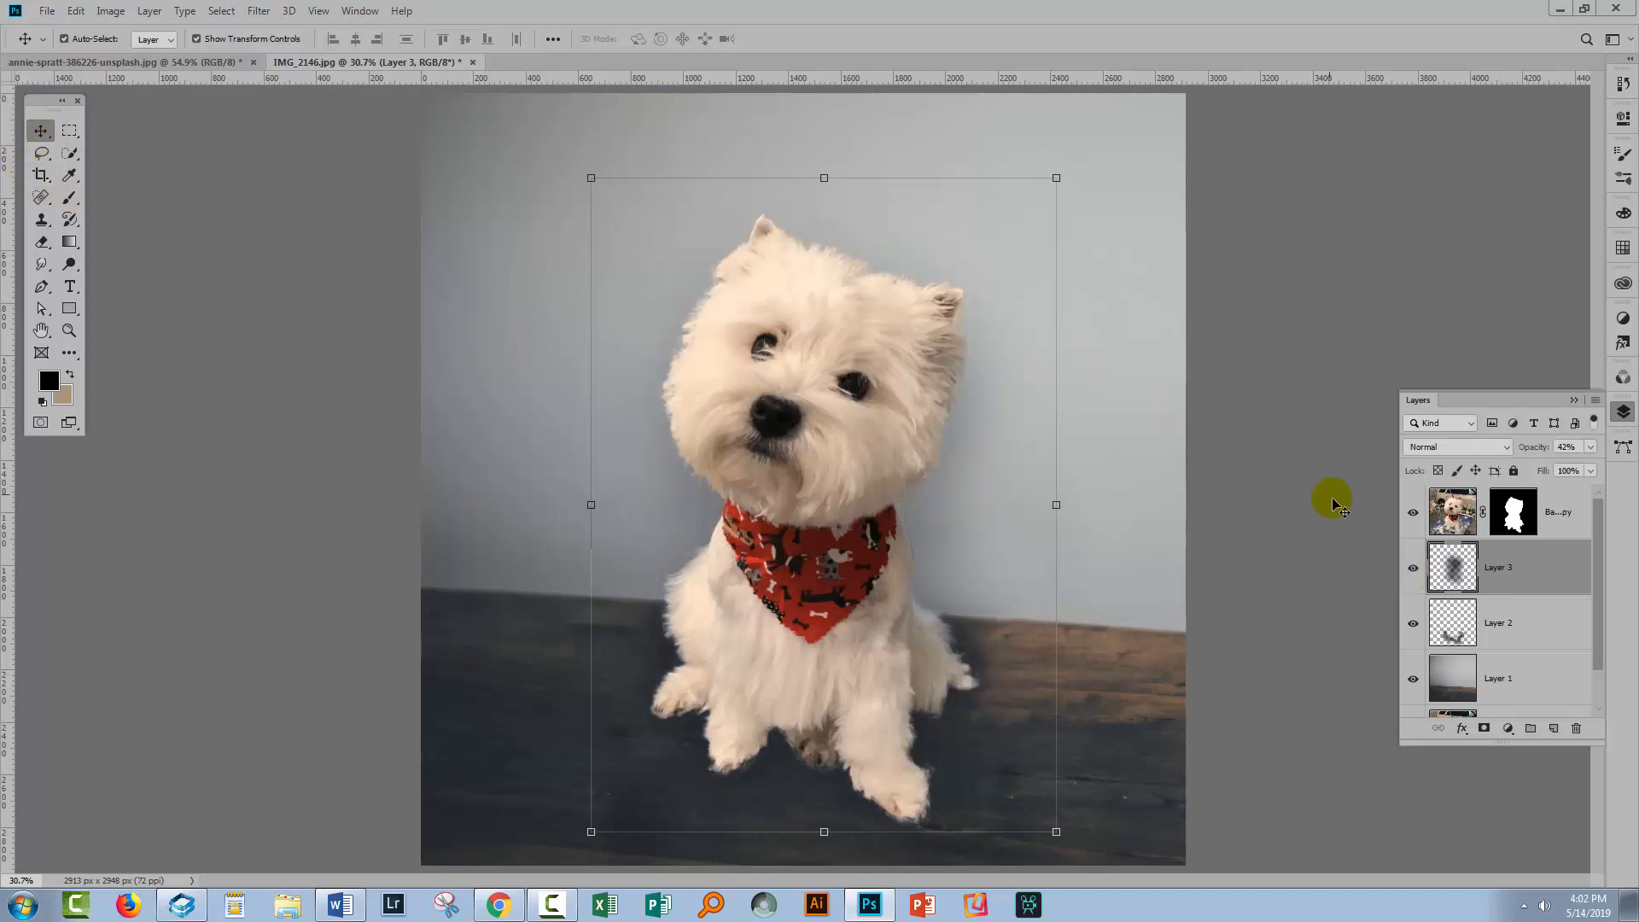
click(1414, 570)
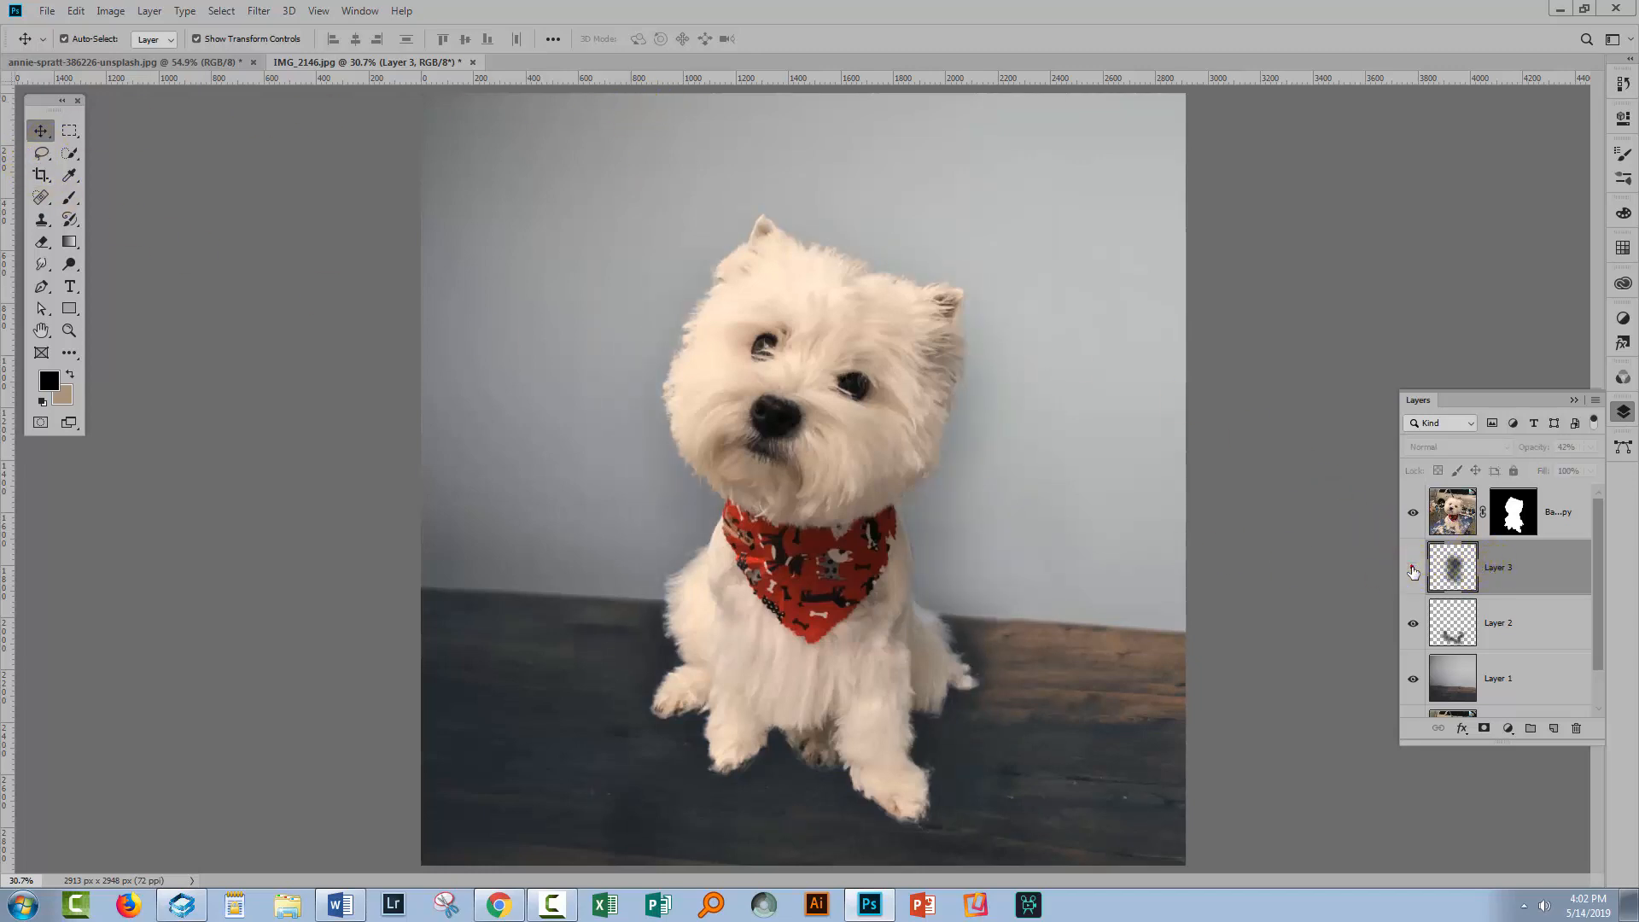
Turn the shadow layer's visibility back on and switch to the Rectangular Marquee tool
click(1413, 570)
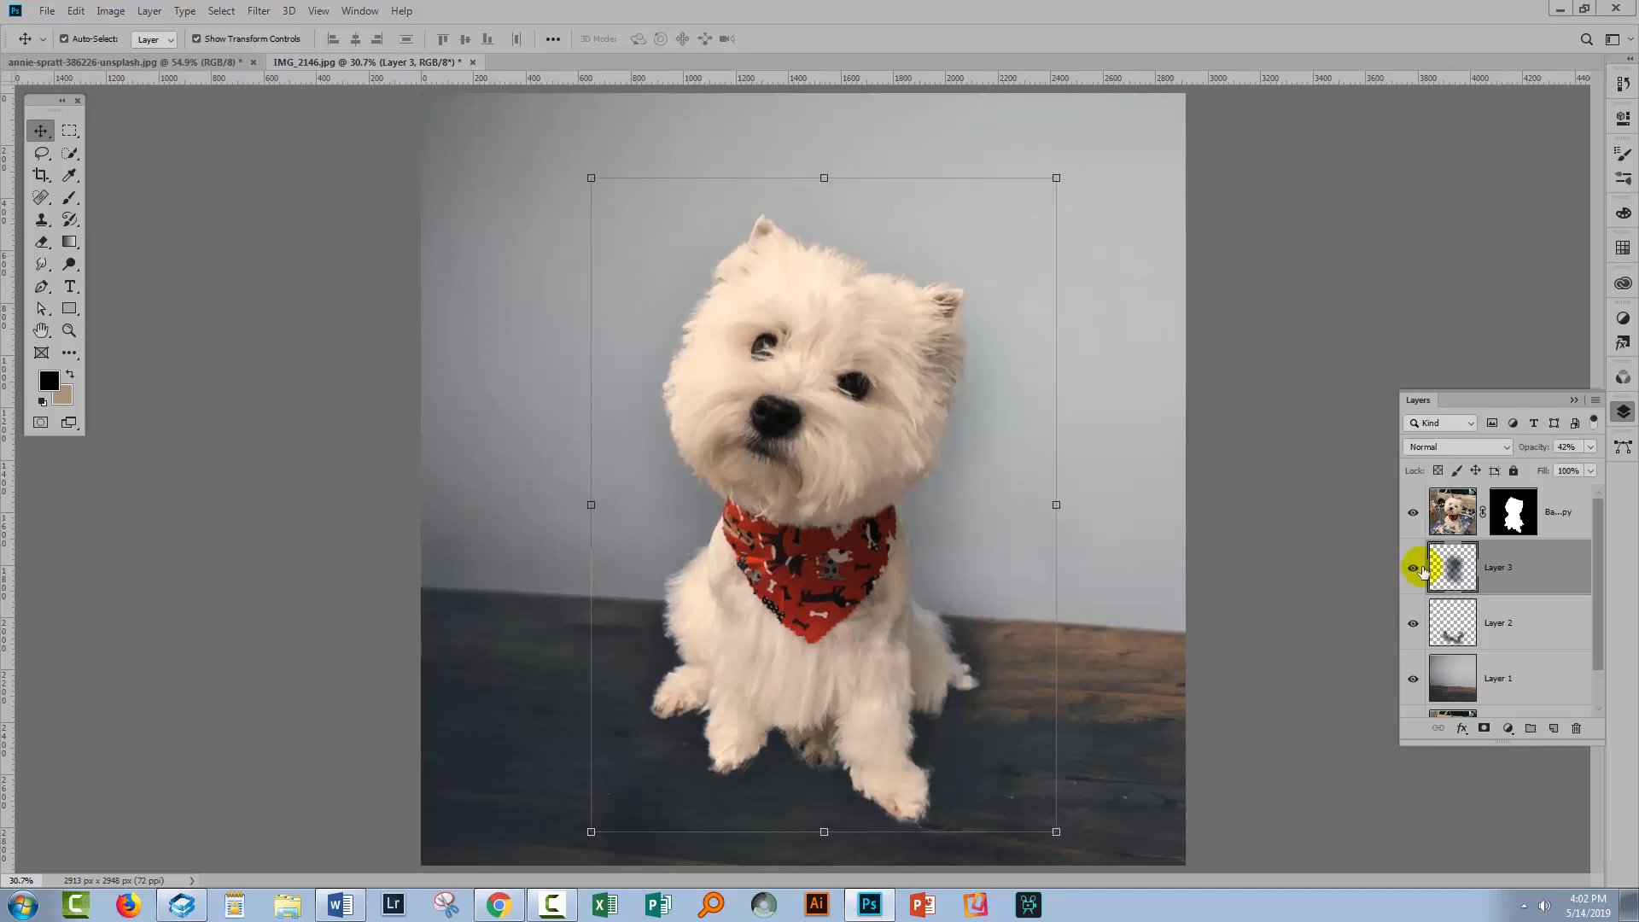
click(1529, 618)
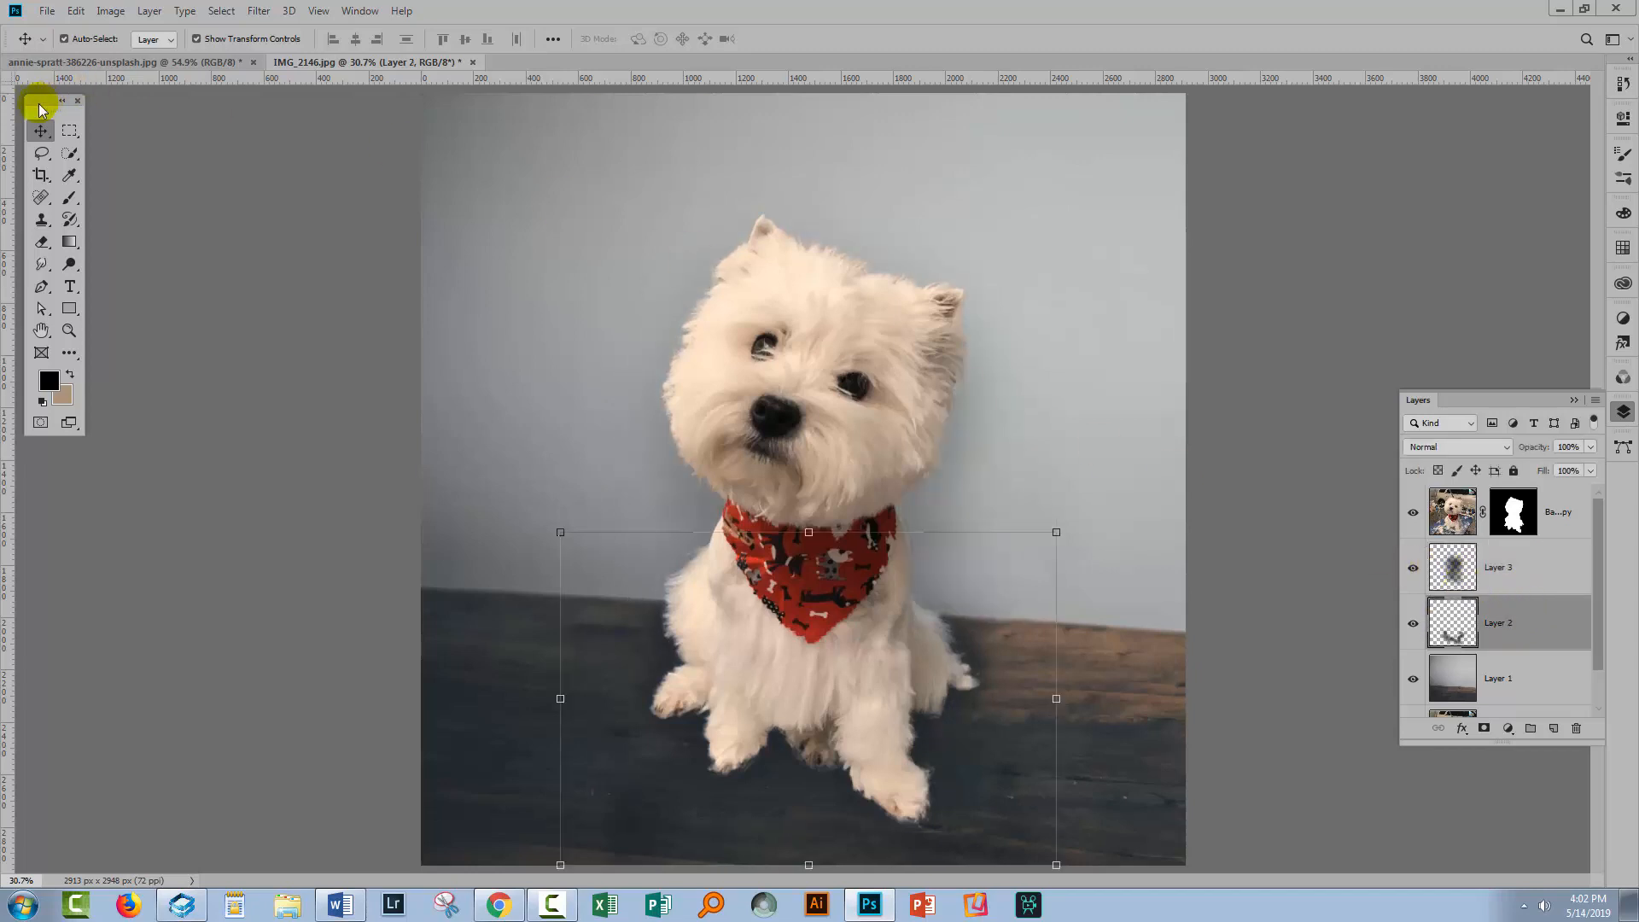
click(69, 130)
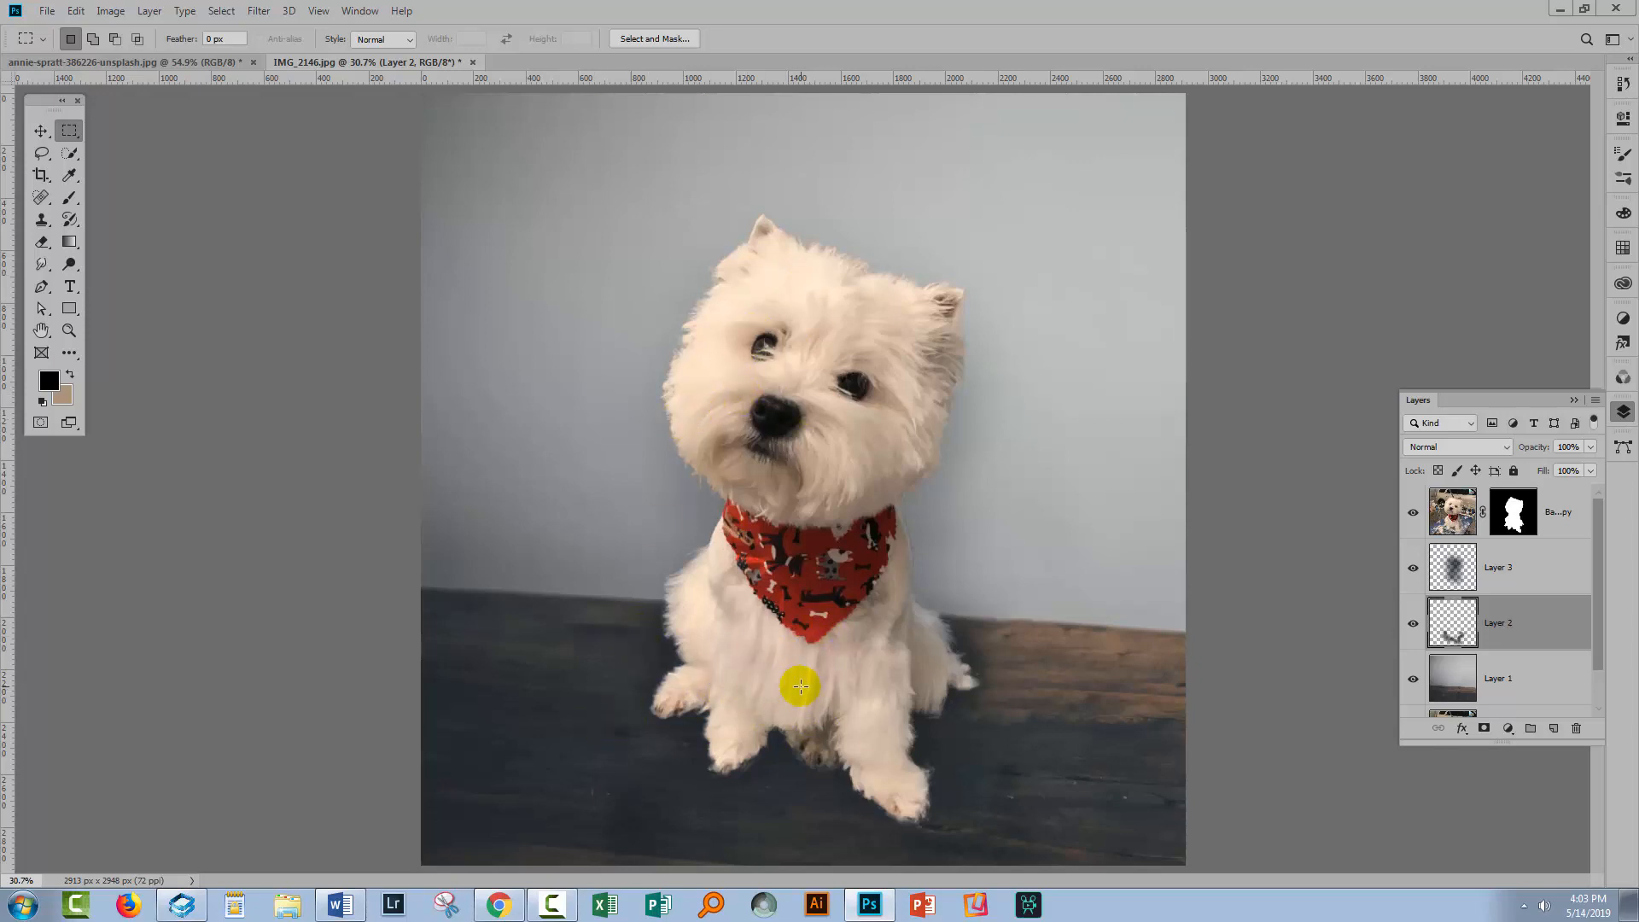
Add a new Levels adjustment layer above the dog cut-out layer, keeping the default name
click(1442, 511)
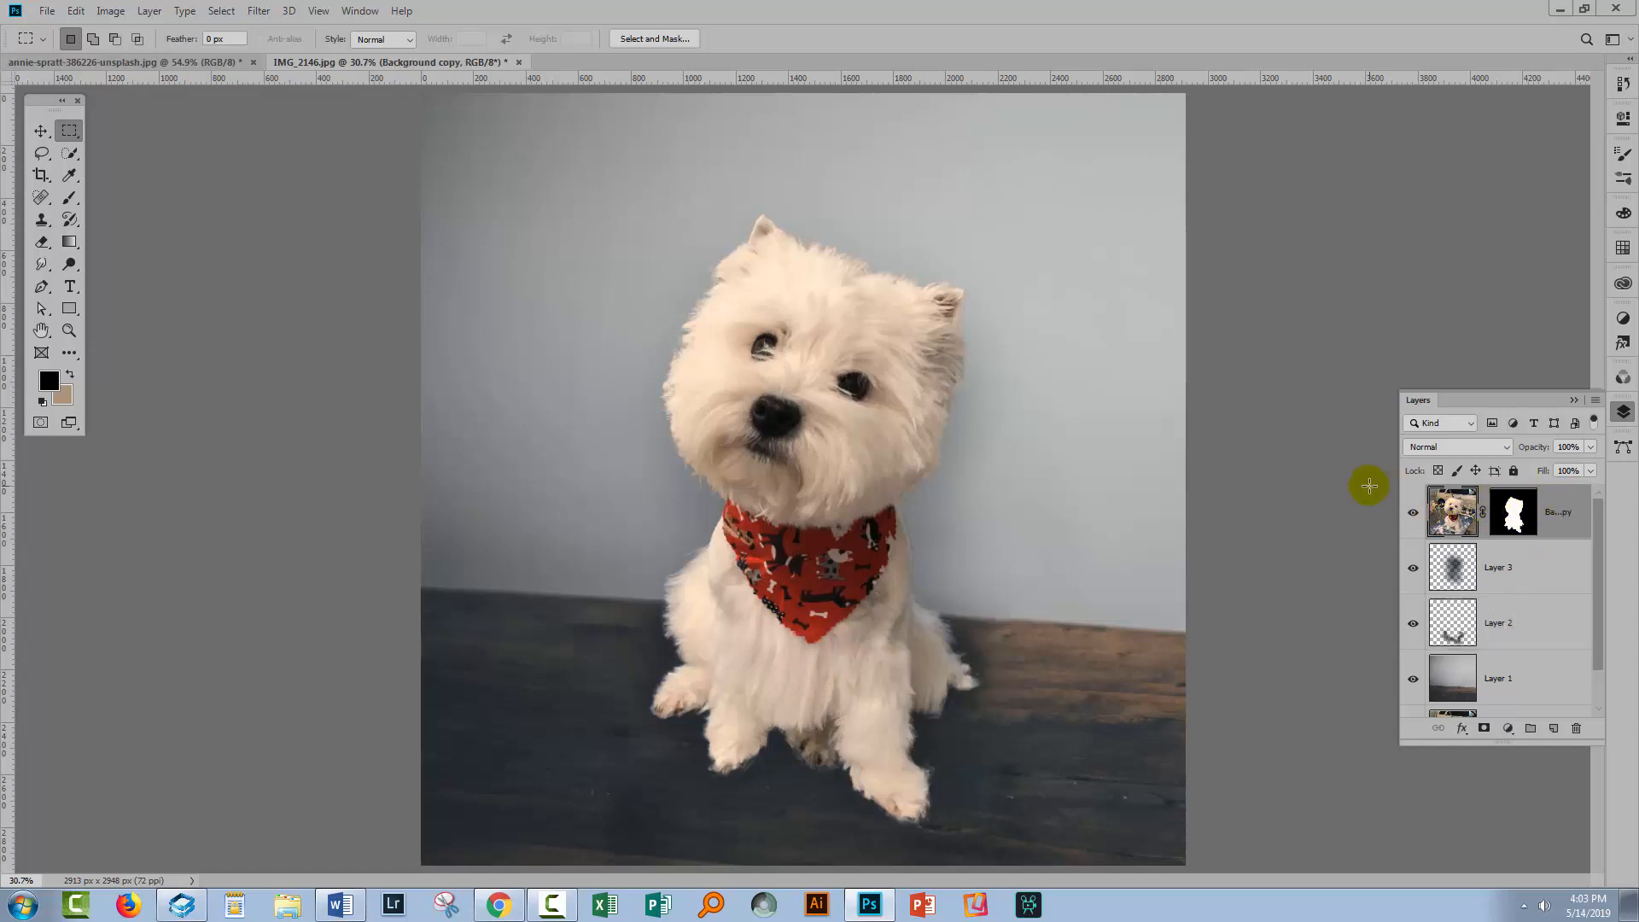
click(149, 12)
mouse_move(267, 256)
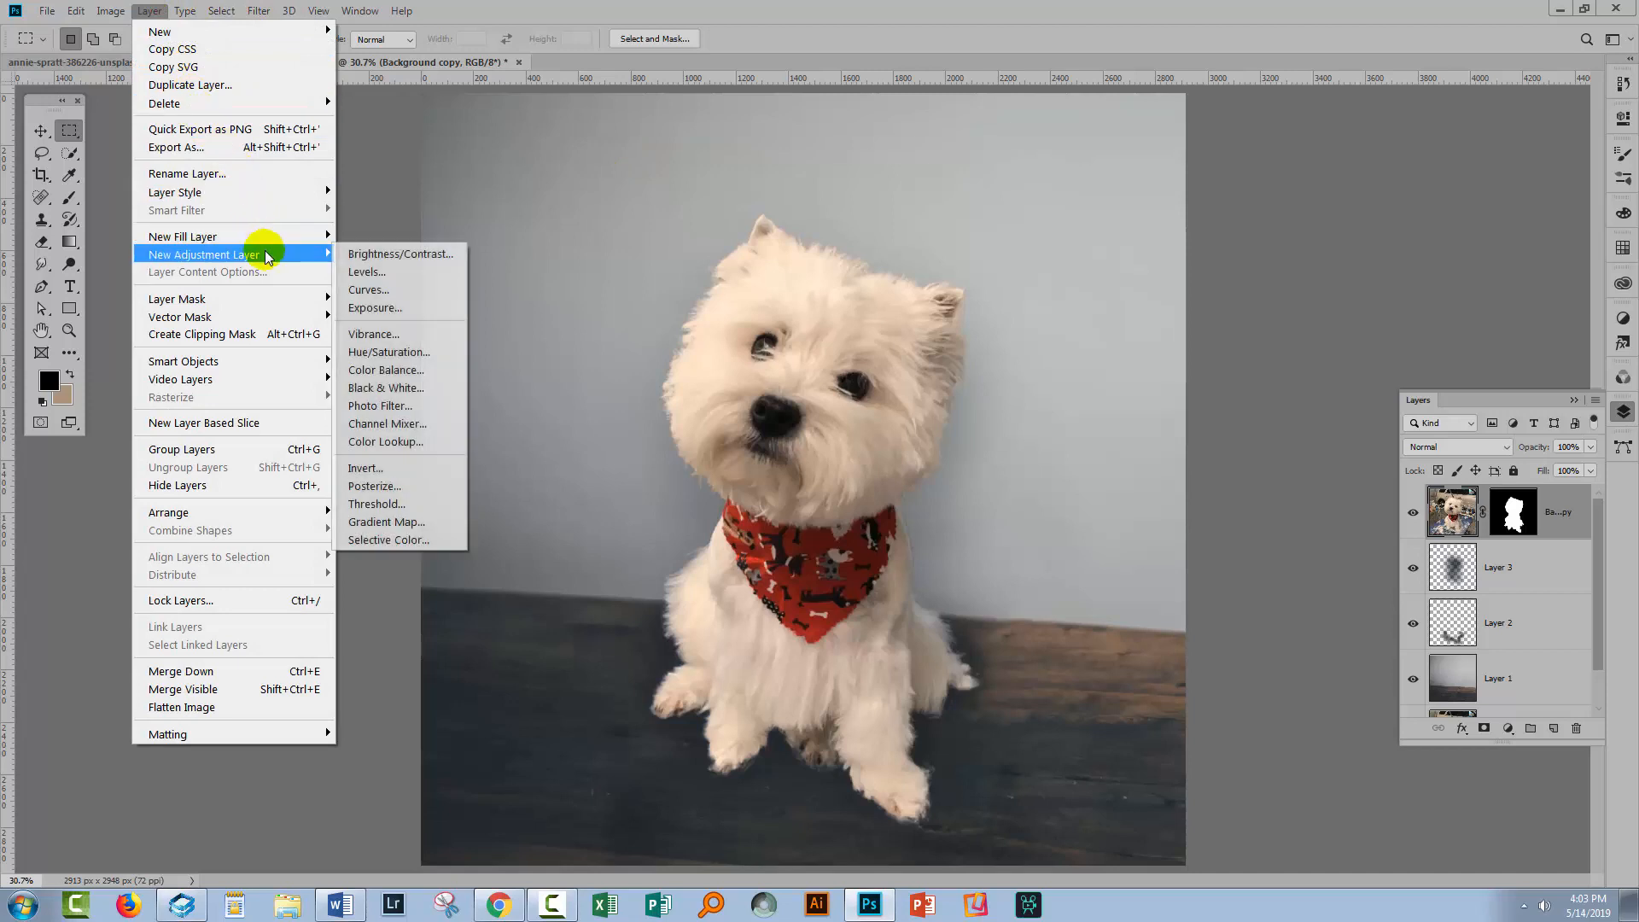
click(366, 272)
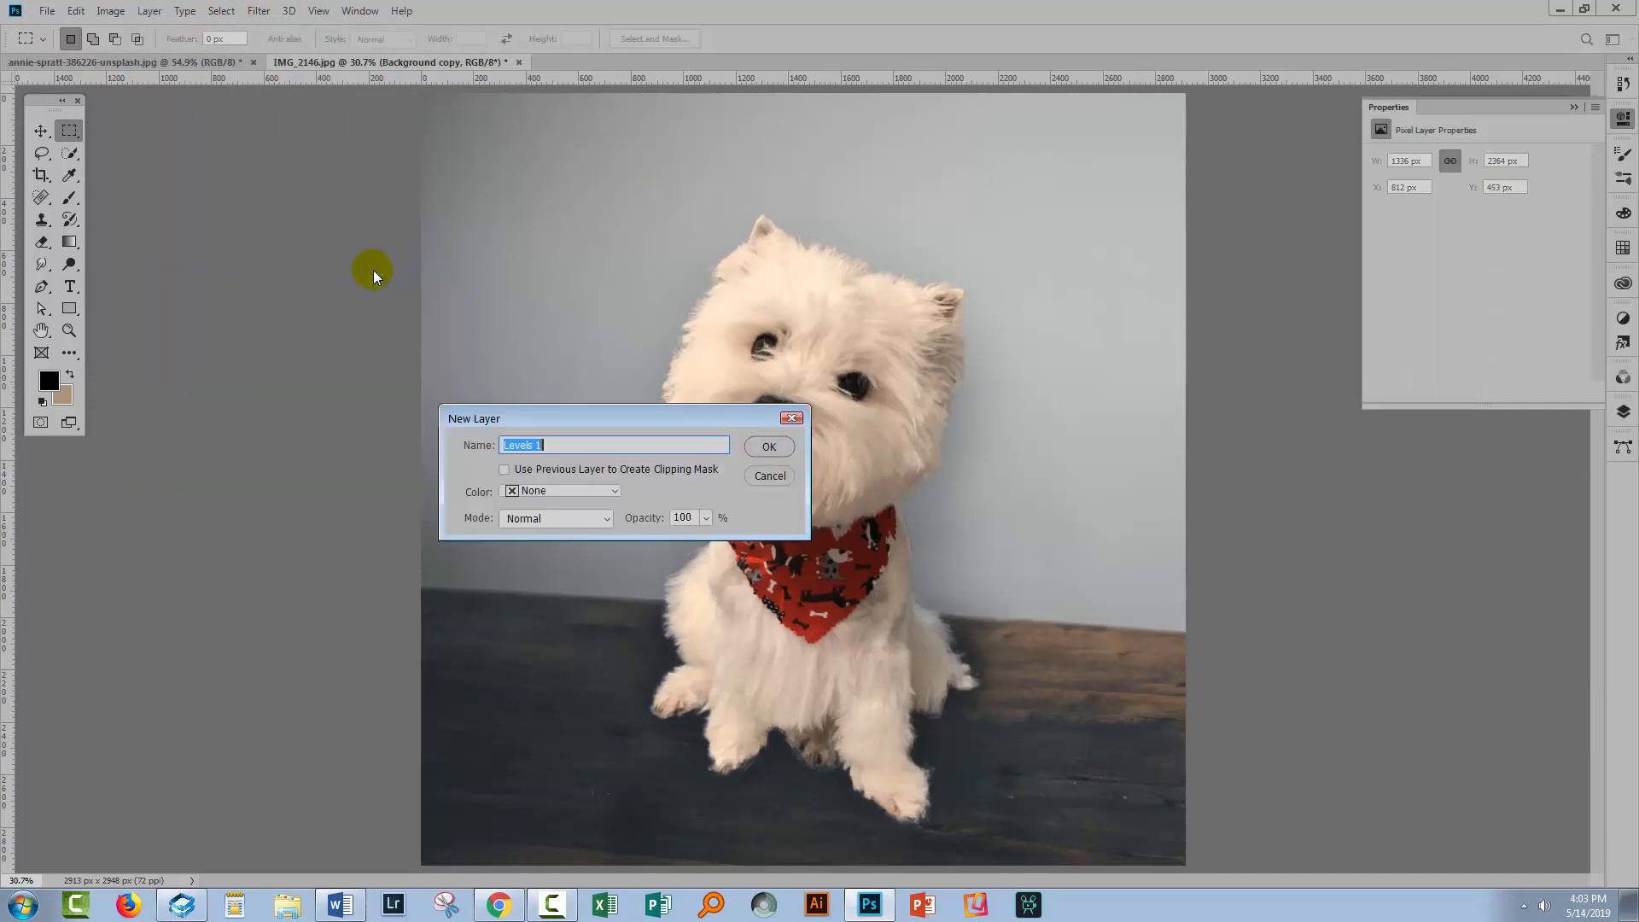
click(767, 447)
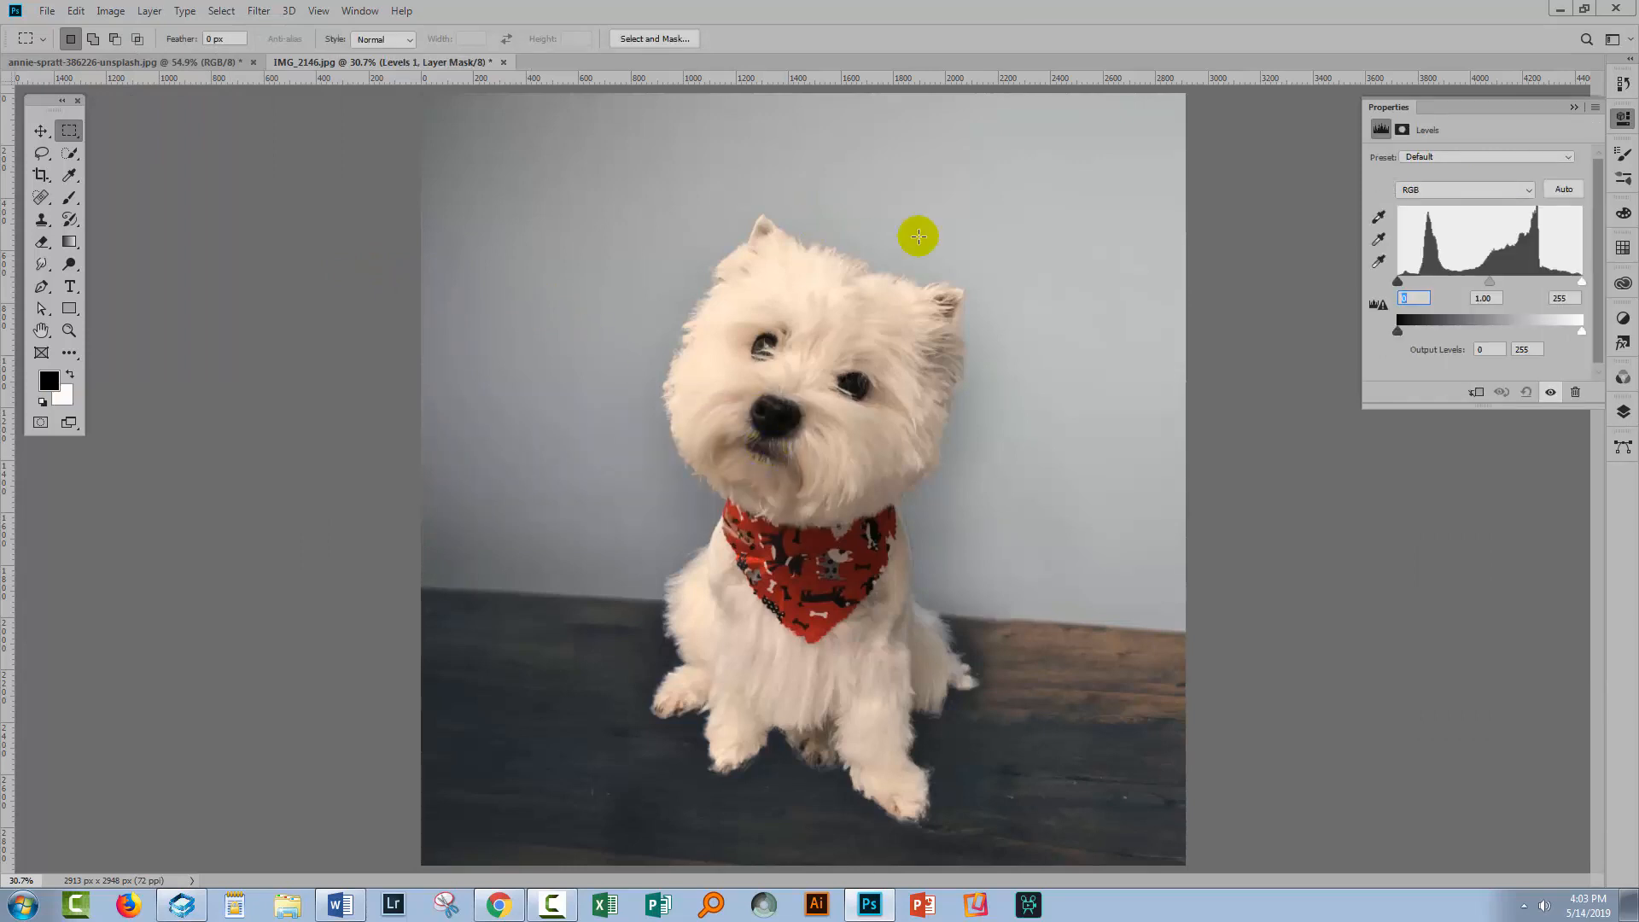
Darken the midtones by setting the Levels midtone value to 0.62
drag(1396, 115, 1260, 224)
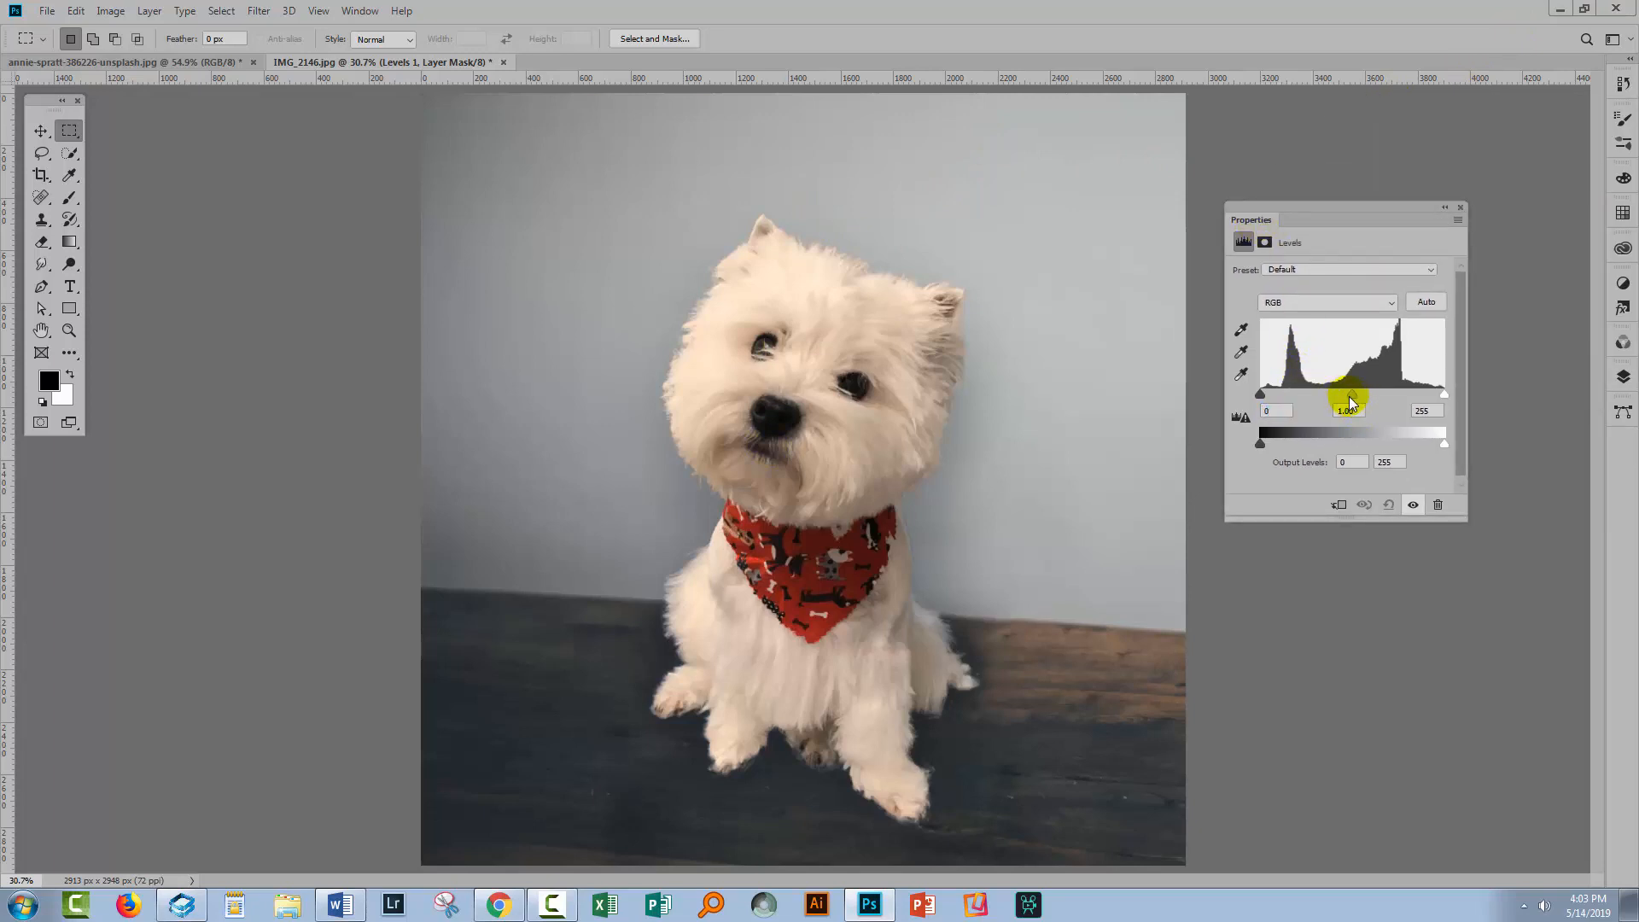
drag(1352, 401, 1387, 411)
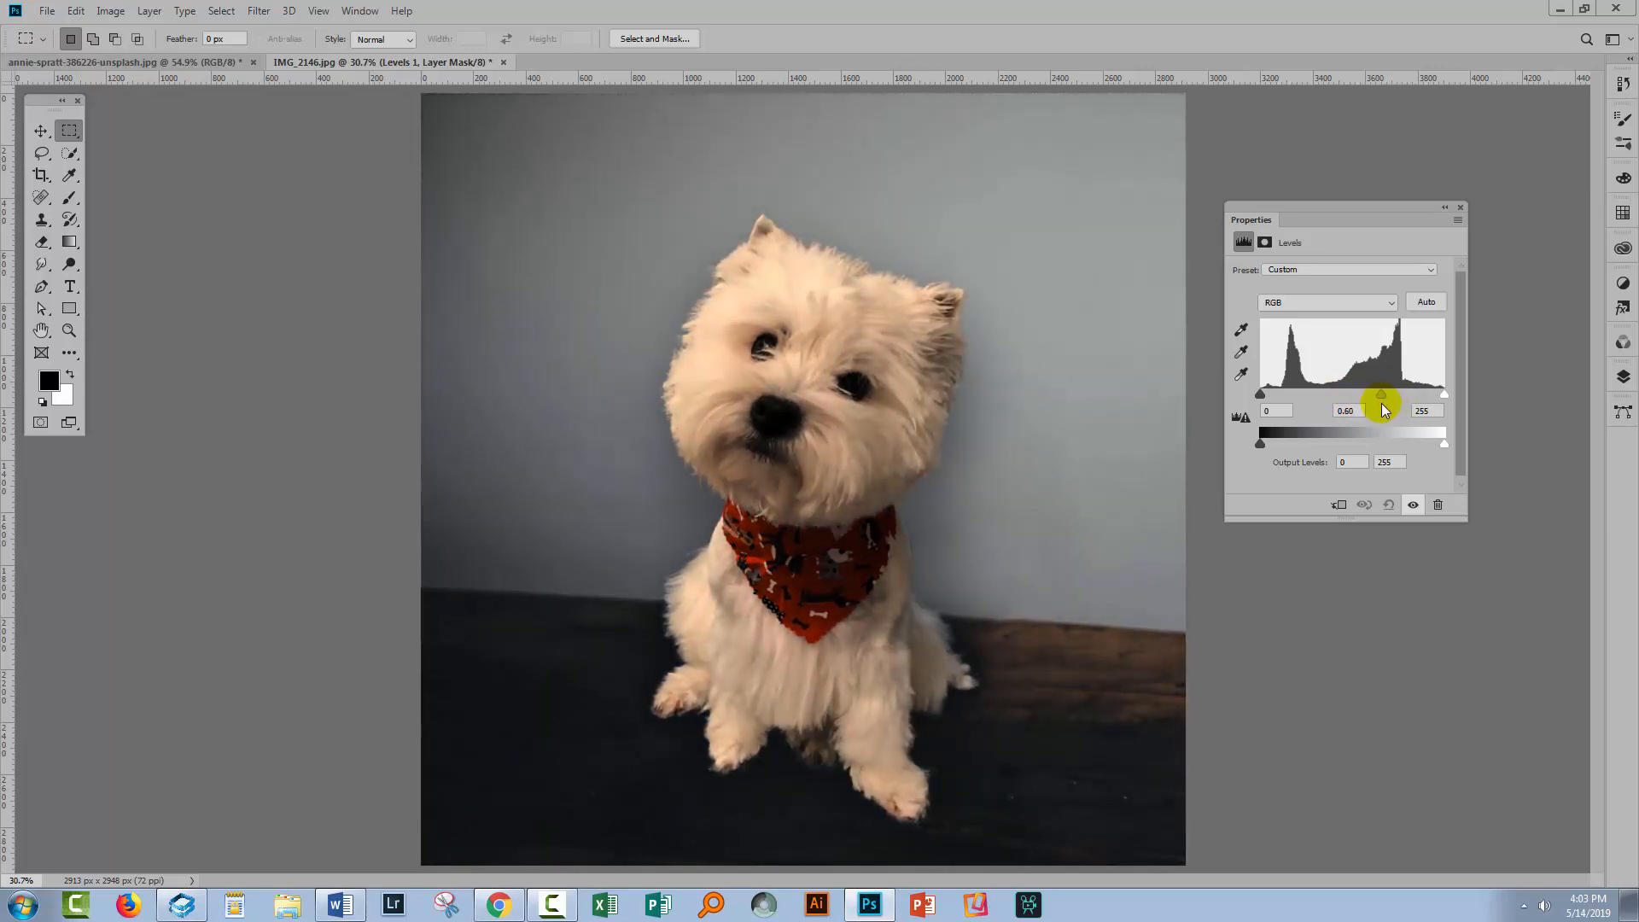
drag(1384, 411, 1379, 411)
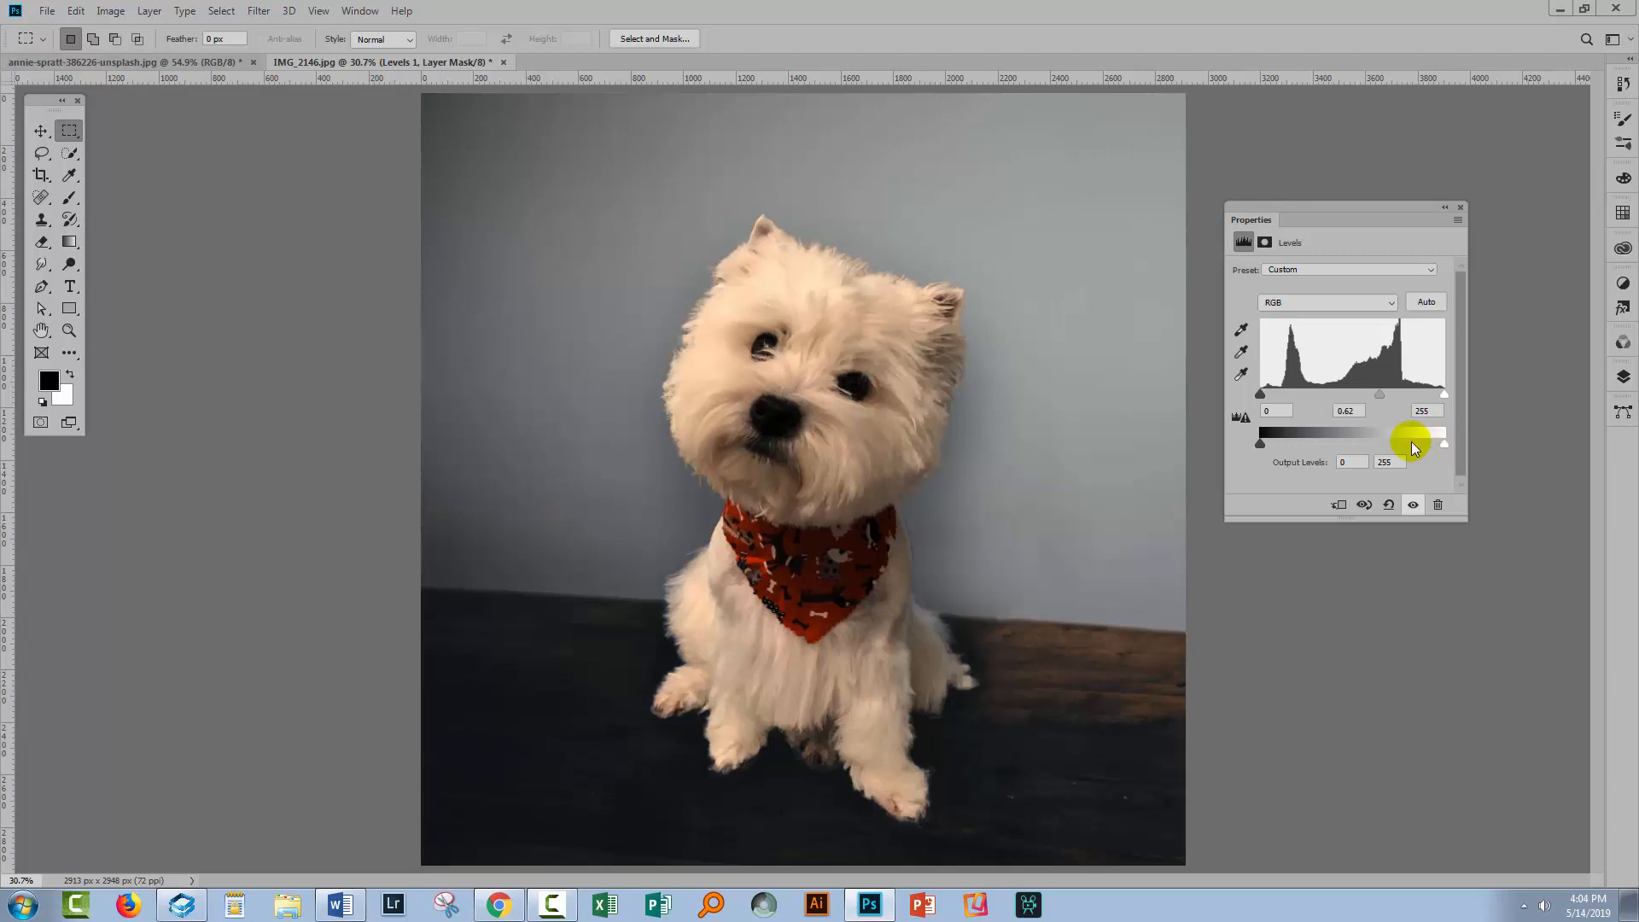
Set the Levels white output level to 229 and toggle the adjustment's visibility to compare
drag(1445, 446, 1424, 445)
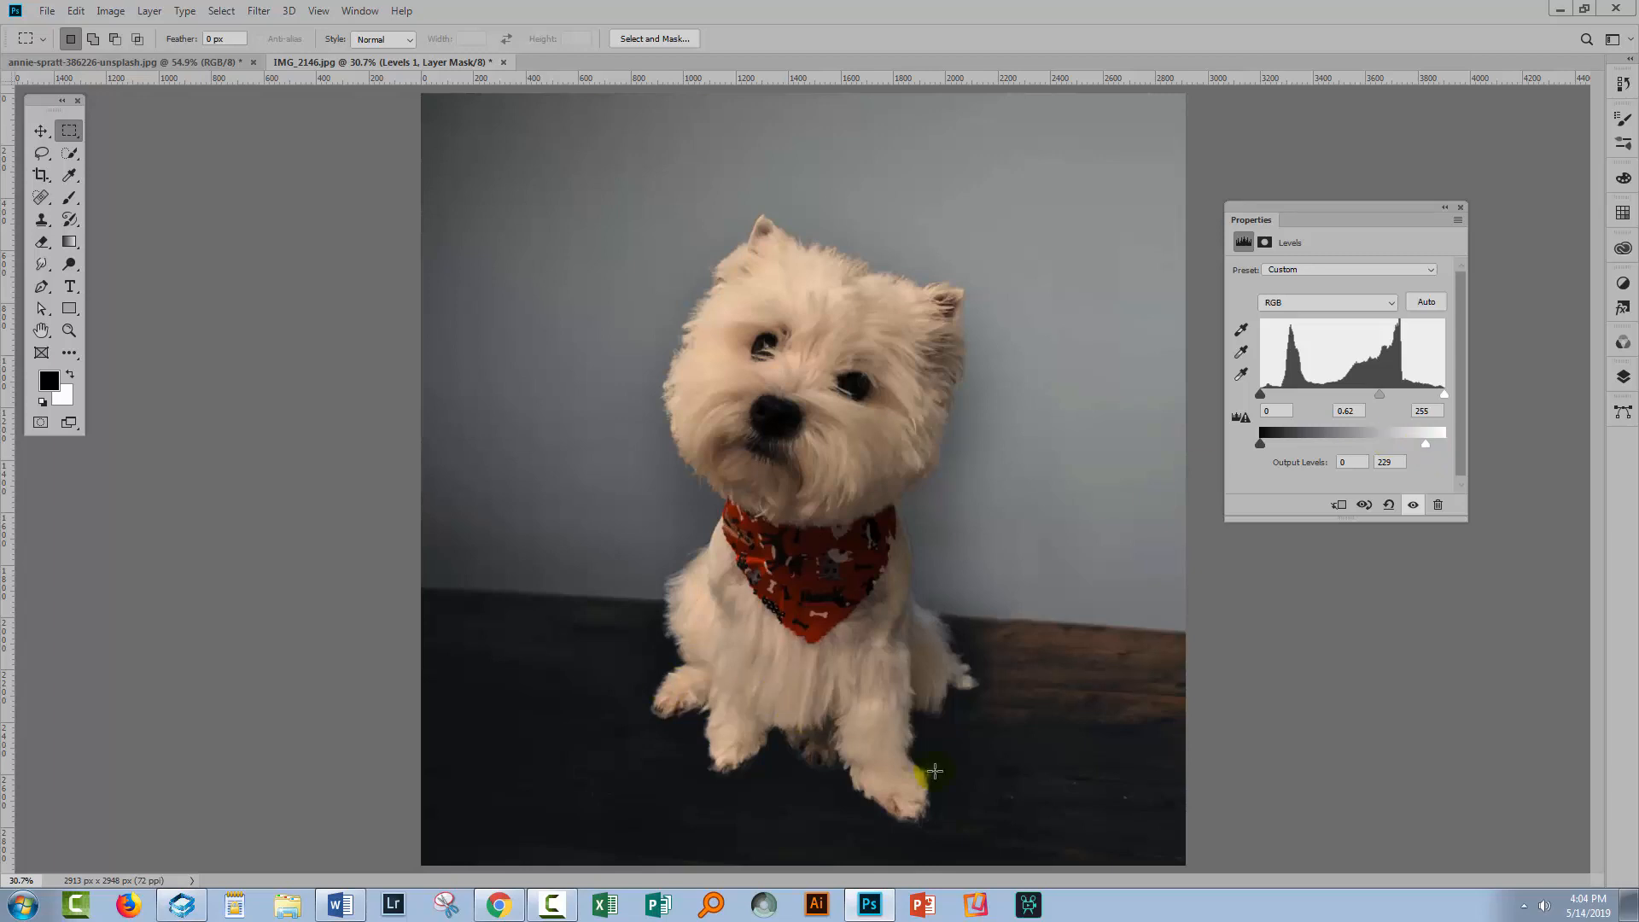
click(1413, 505)
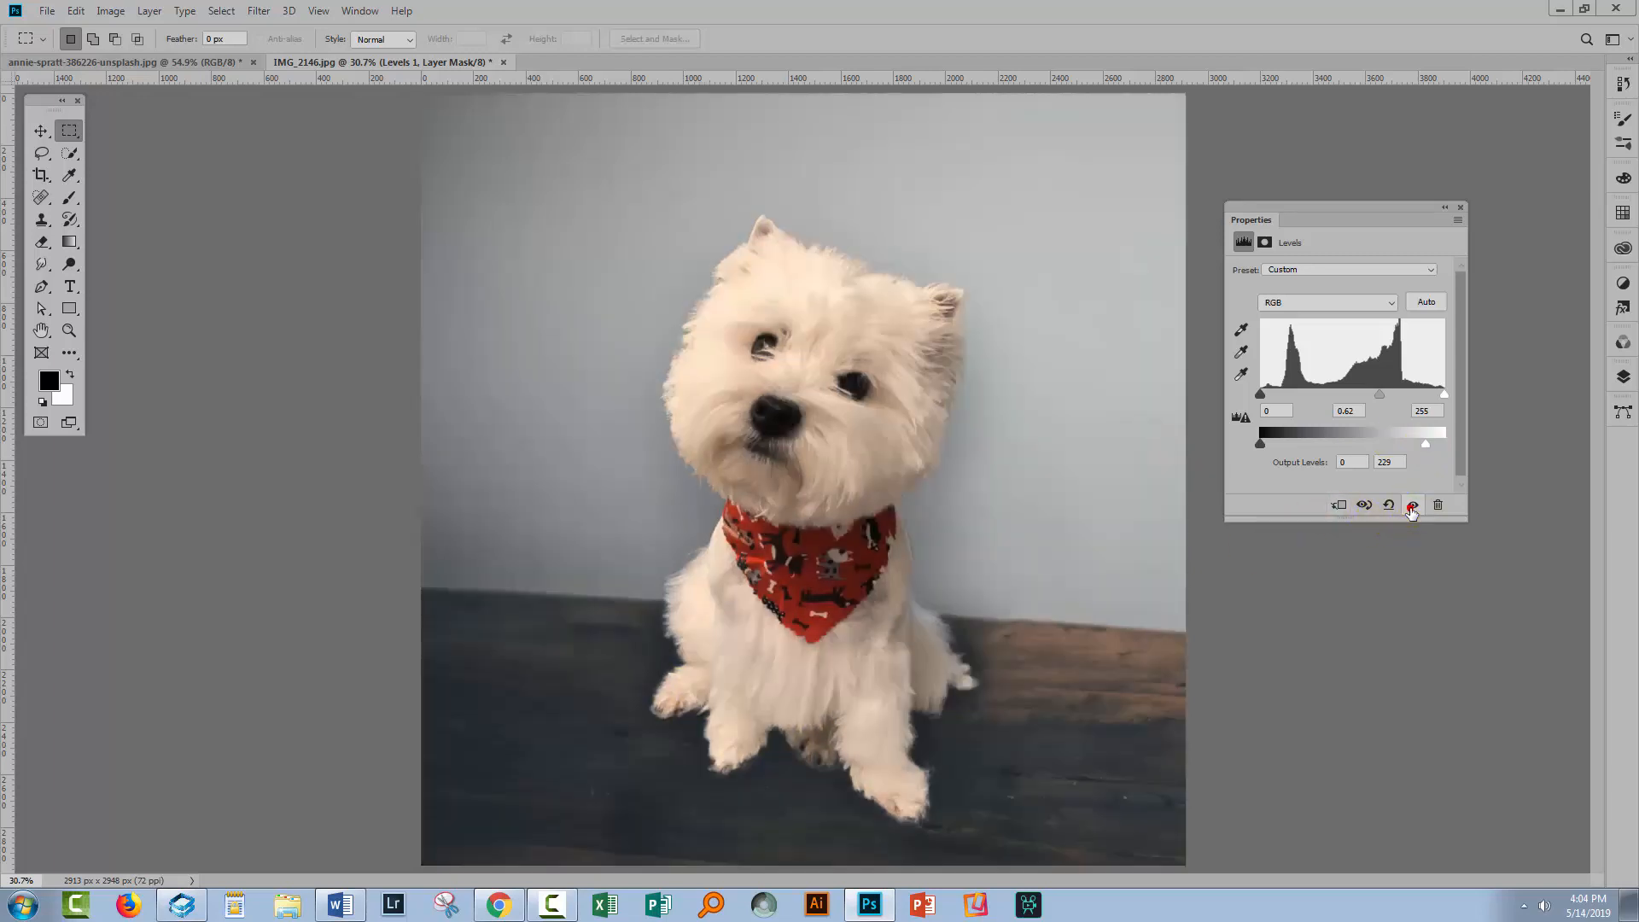
click(1412, 505)
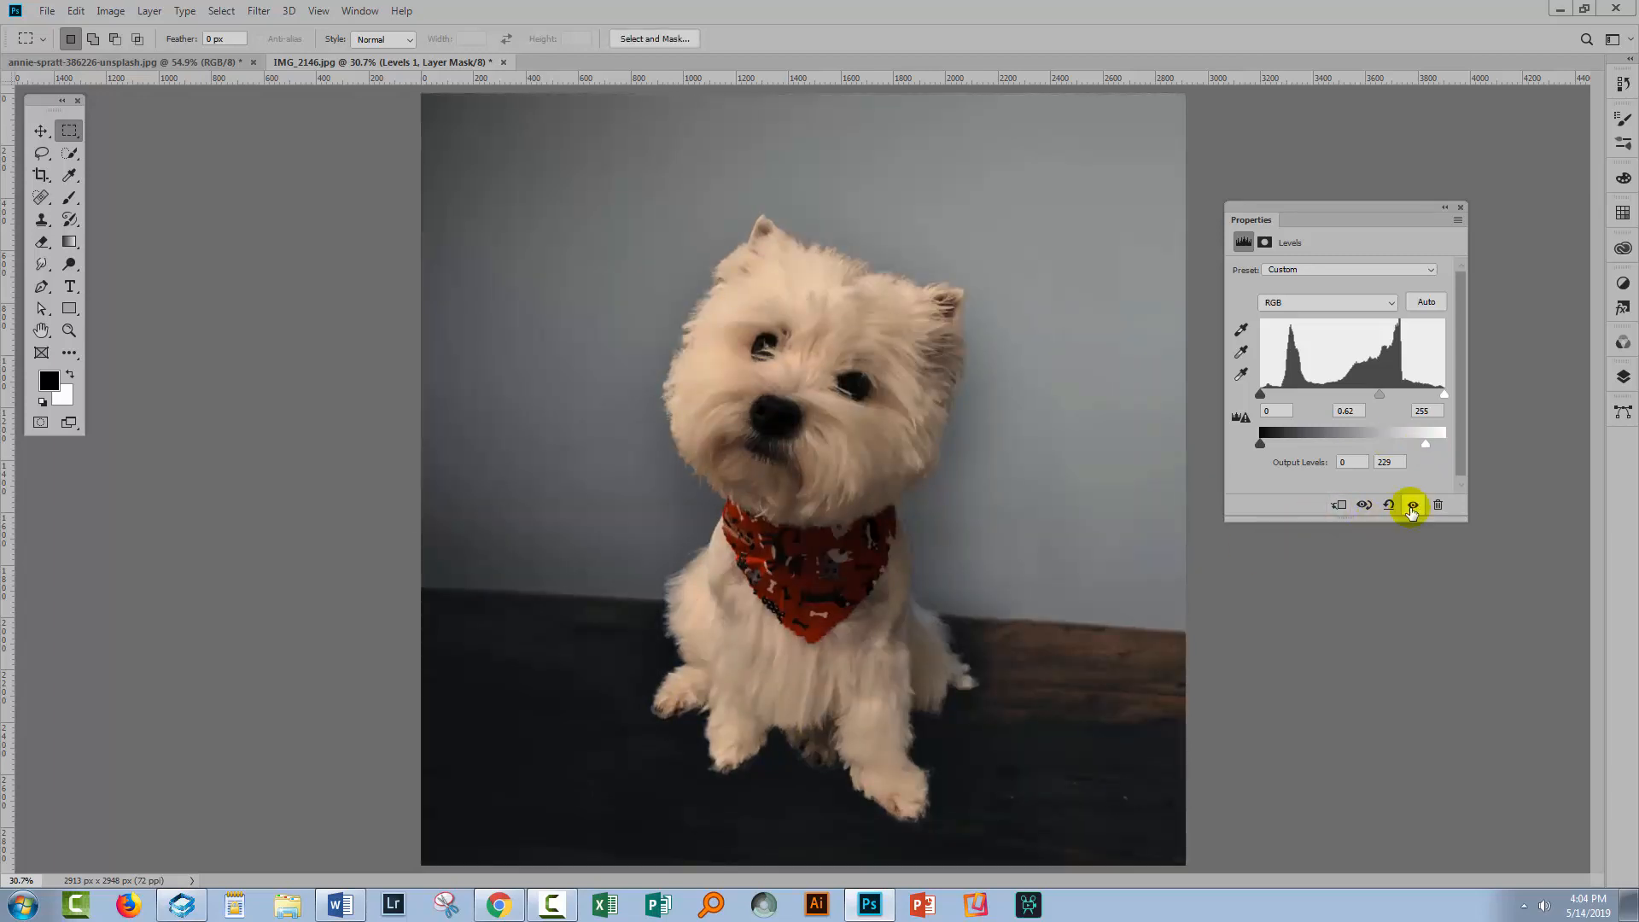
click(1412, 505)
click(1413, 505)
With the Gradient tool's black-to-white preset, draw vertical gradients on the Levels 1 layer mask so the darkening fades in toward the floor
click(1623, 378)
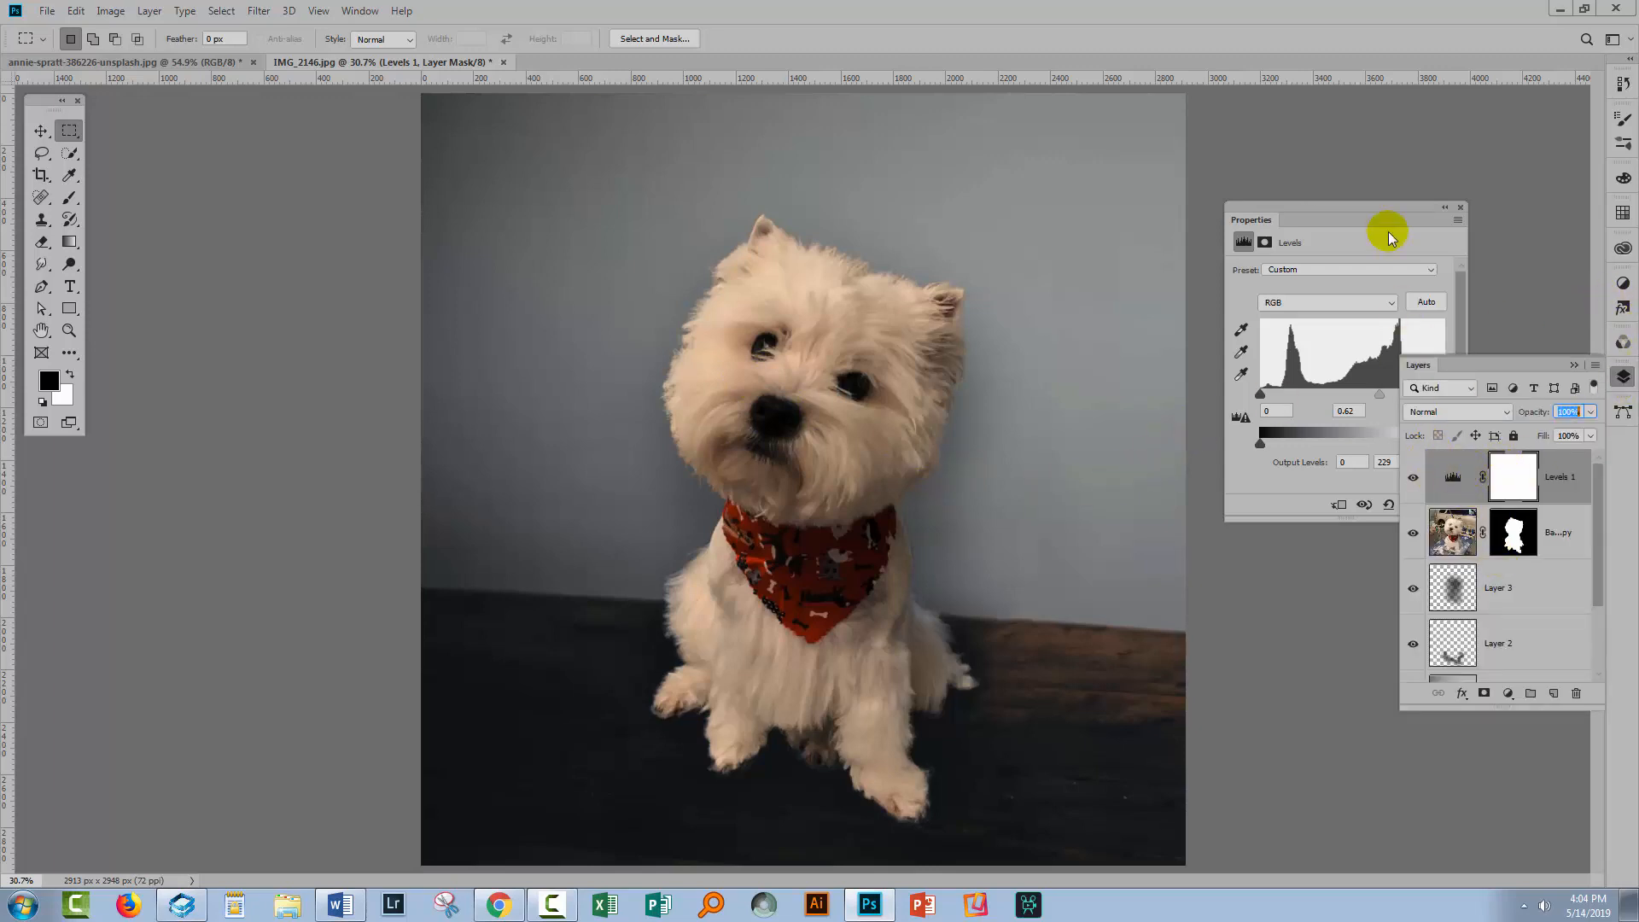
click(1460, 208)
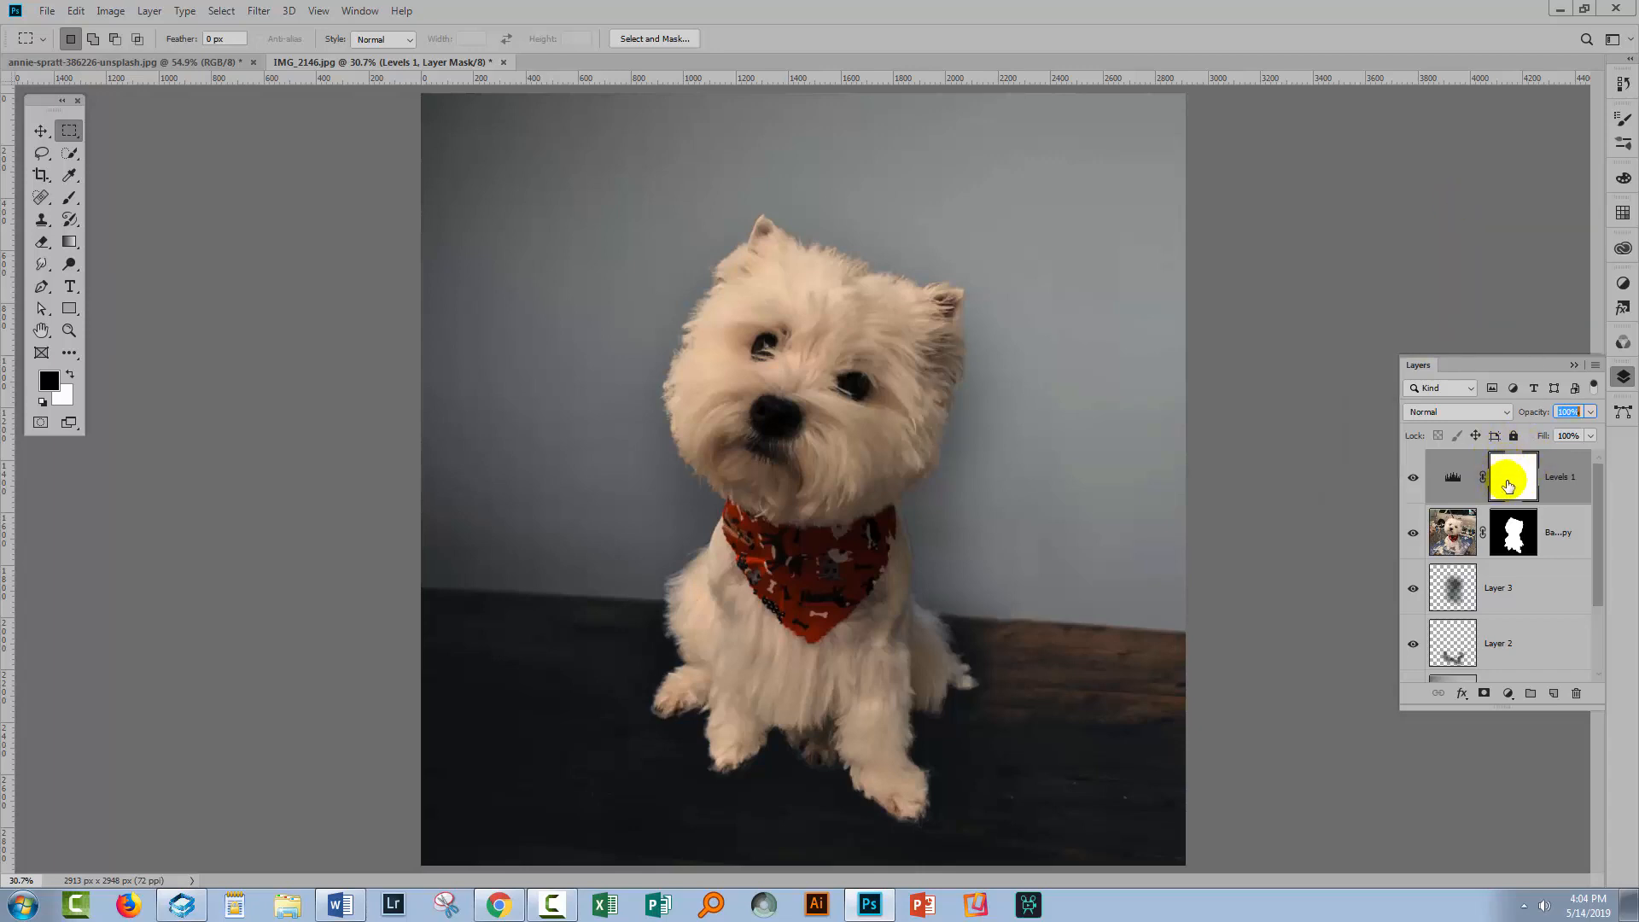
click(69, 244)
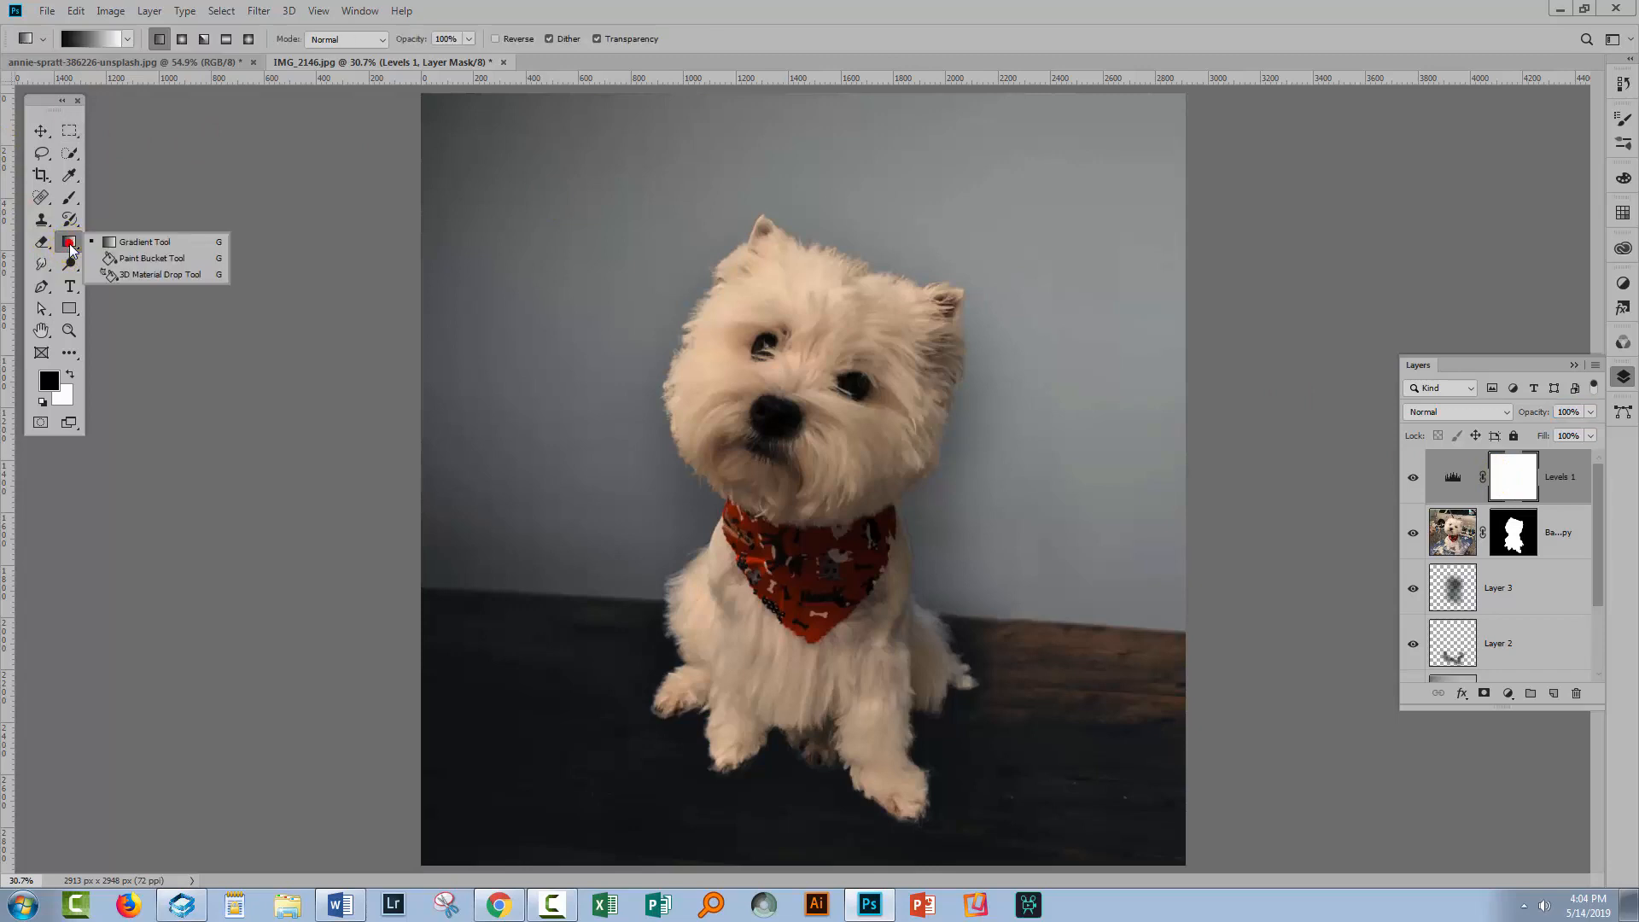
click(121, 39)
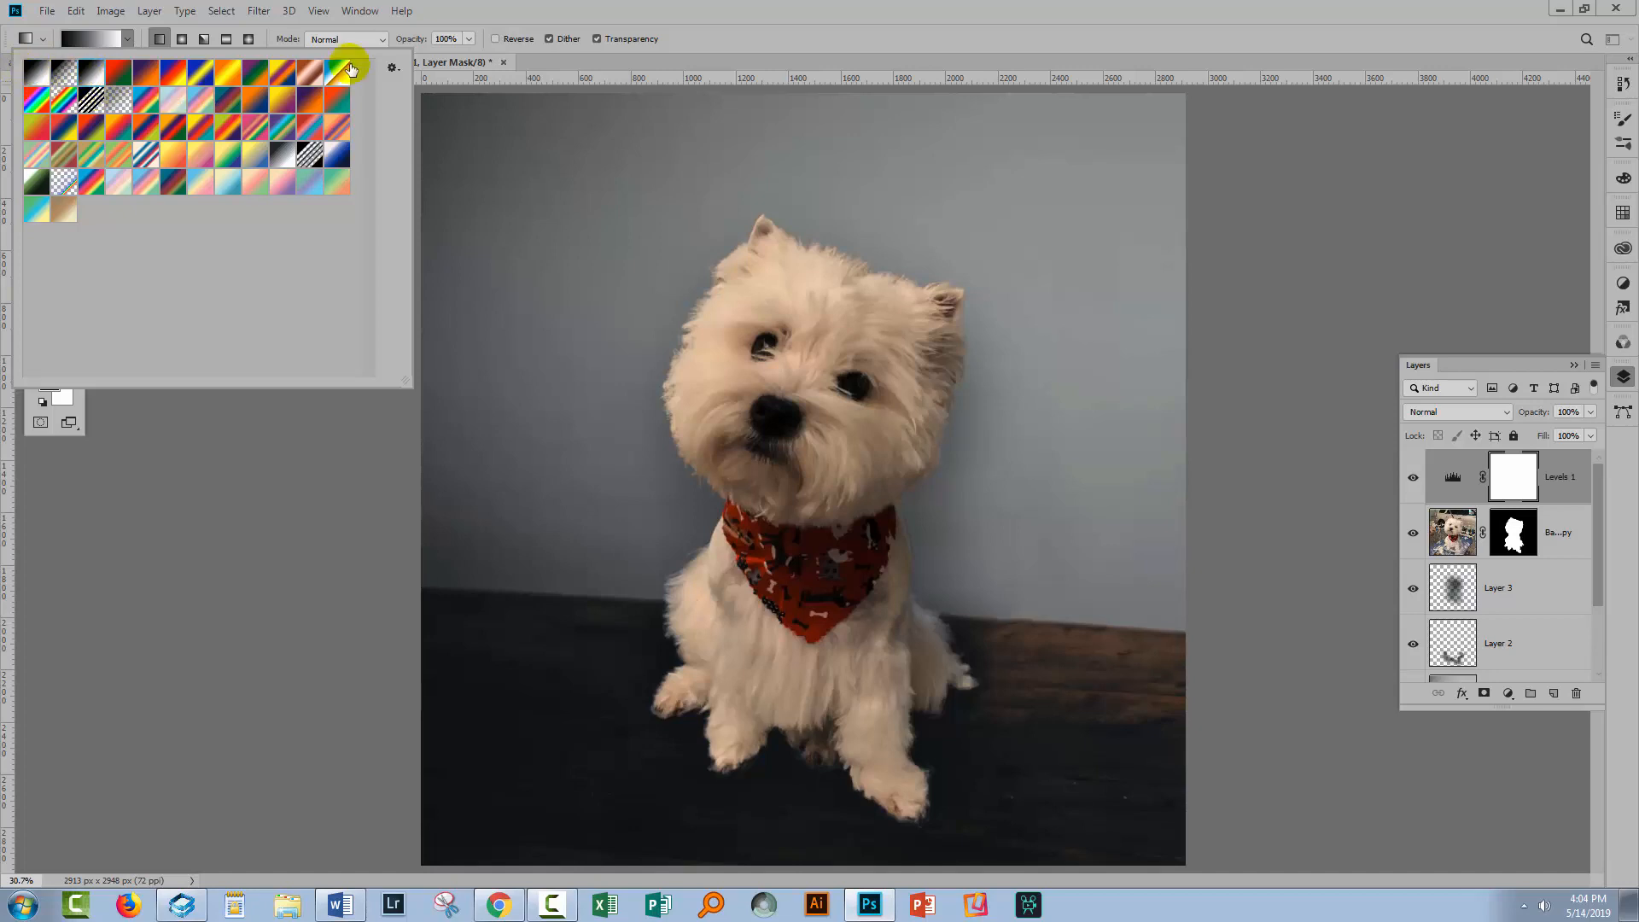
click(739, 34)
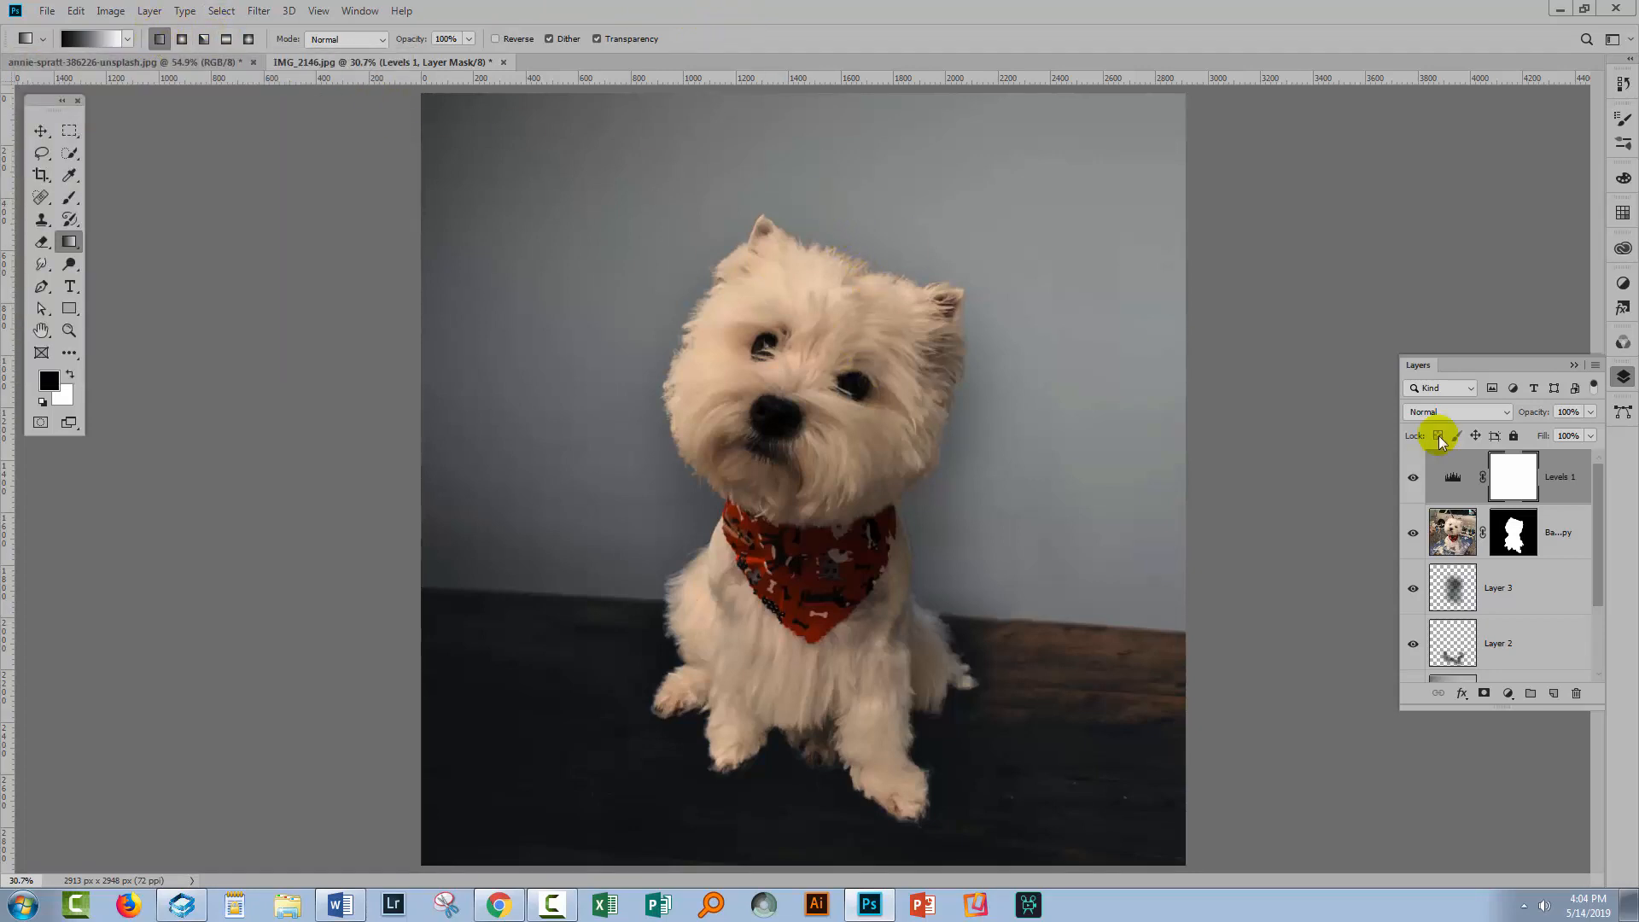
click(1513, 476)
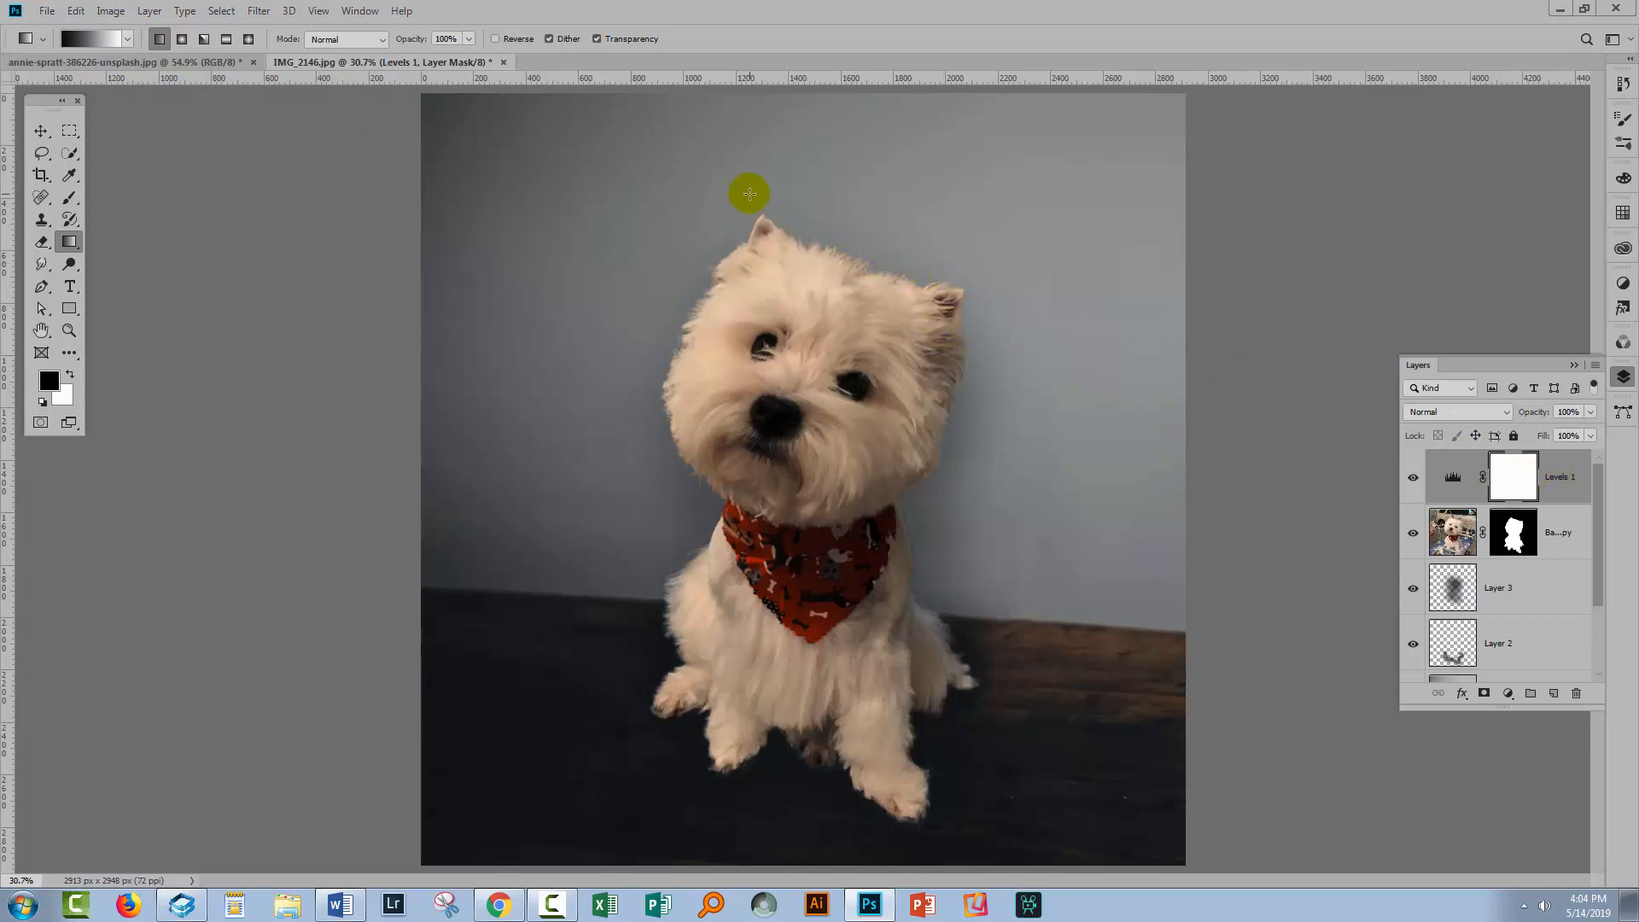
drag(784, 194, 779, 671)
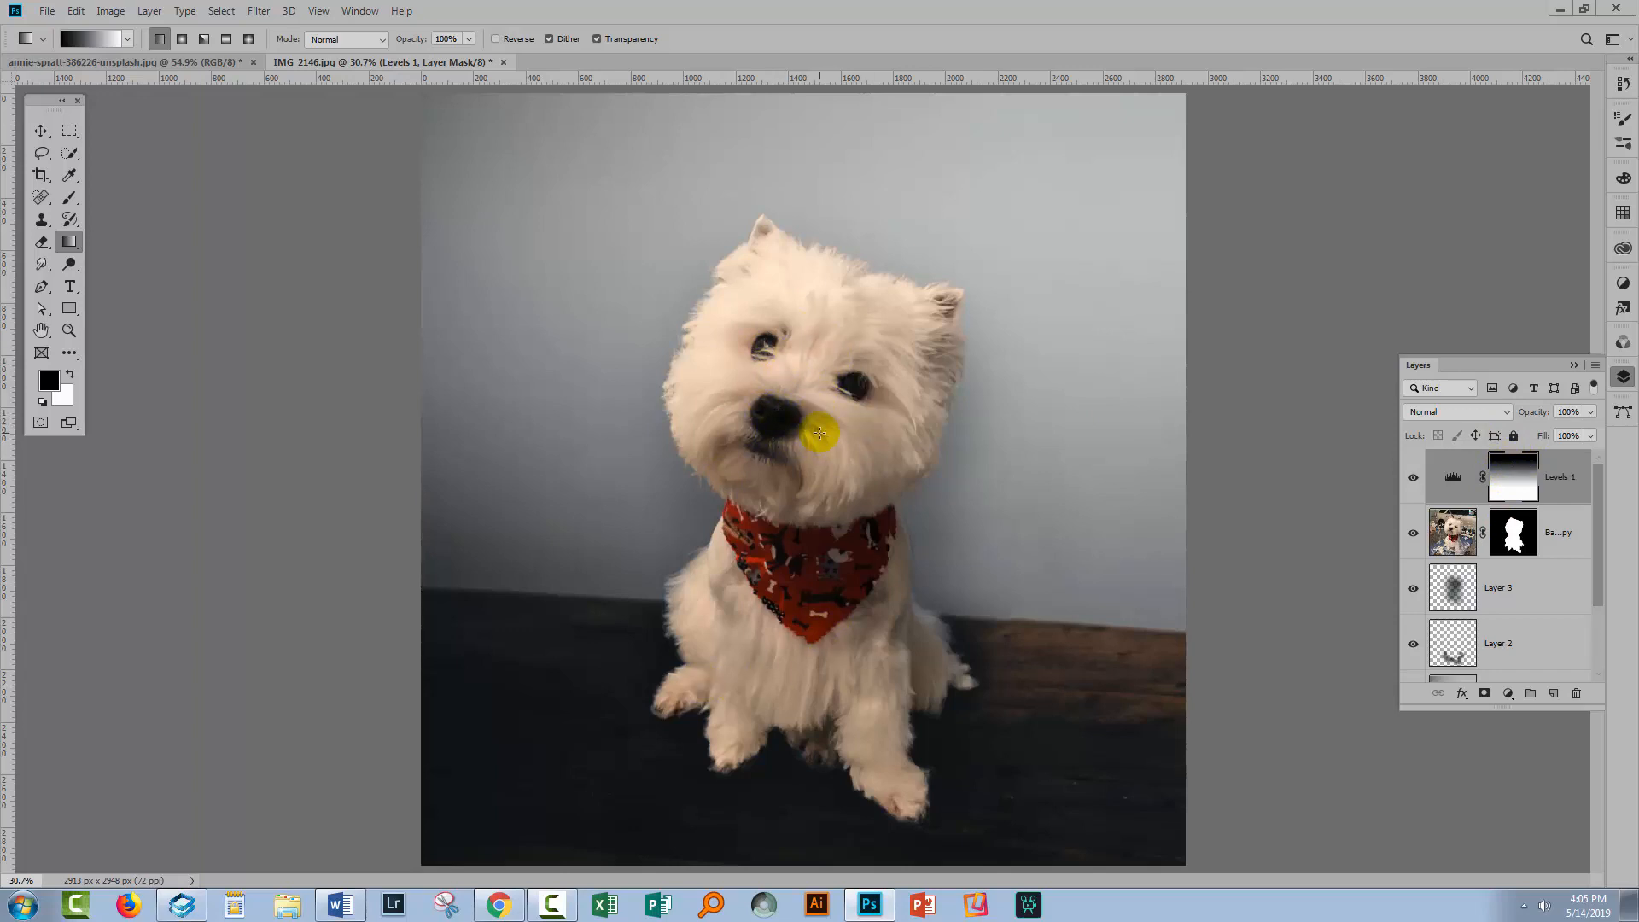
drag(800, 424, 798, 785)
Toggle the Levels 1 layer's visibility to compare the image with and without the masked adjustment
click(1412, 477)
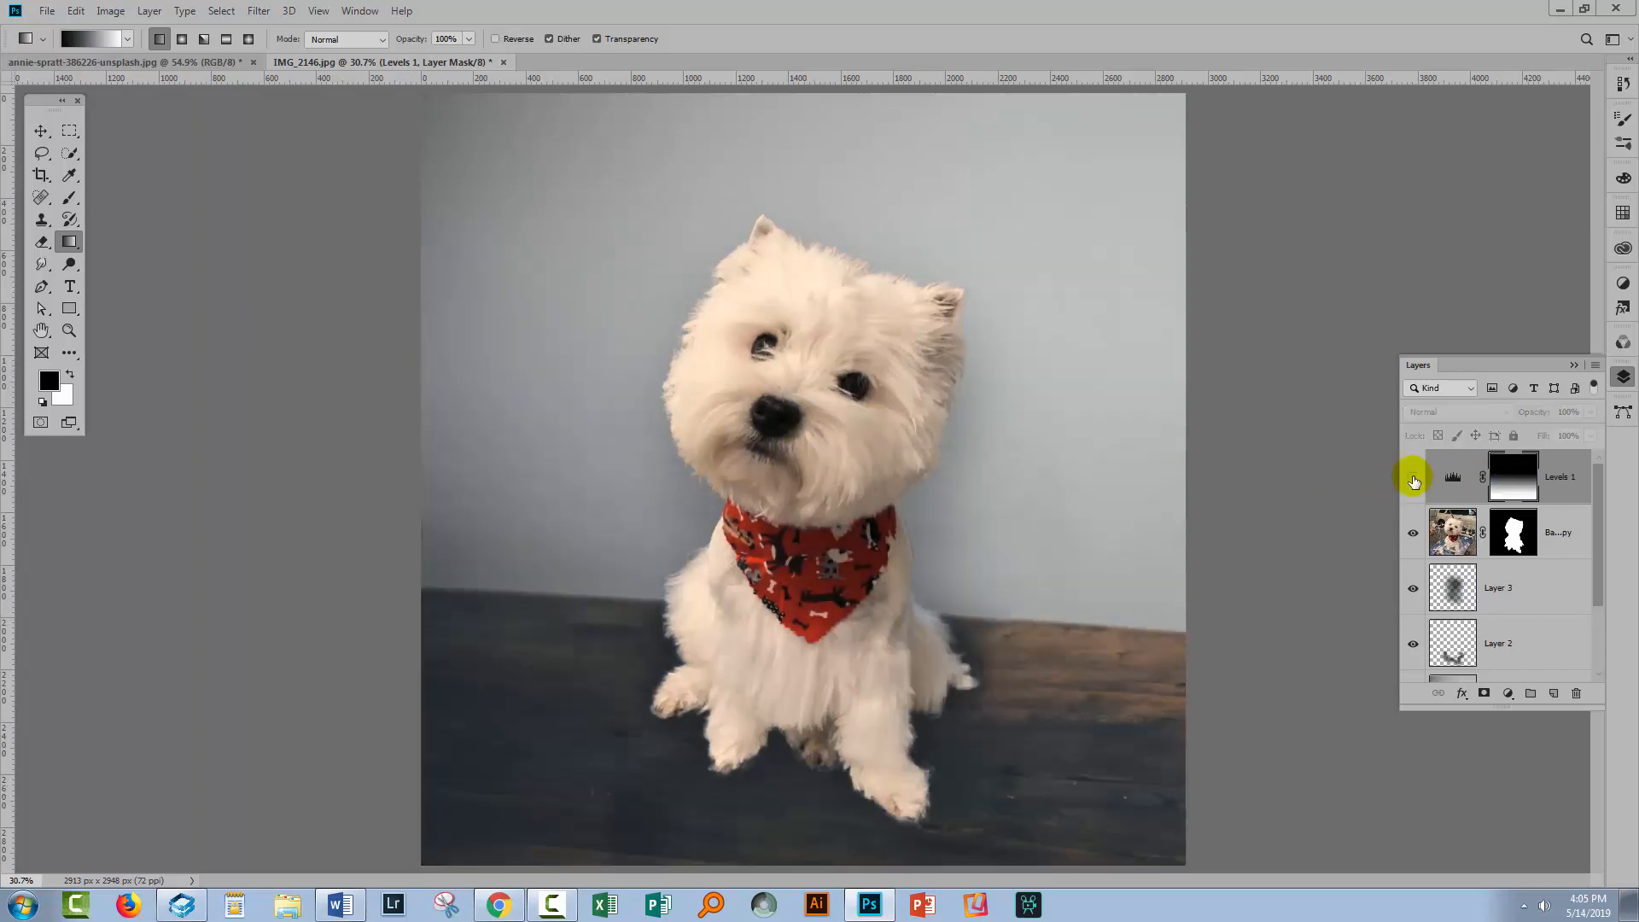
click(1413, 477)
click(1412, 477)
click(1412, 477)
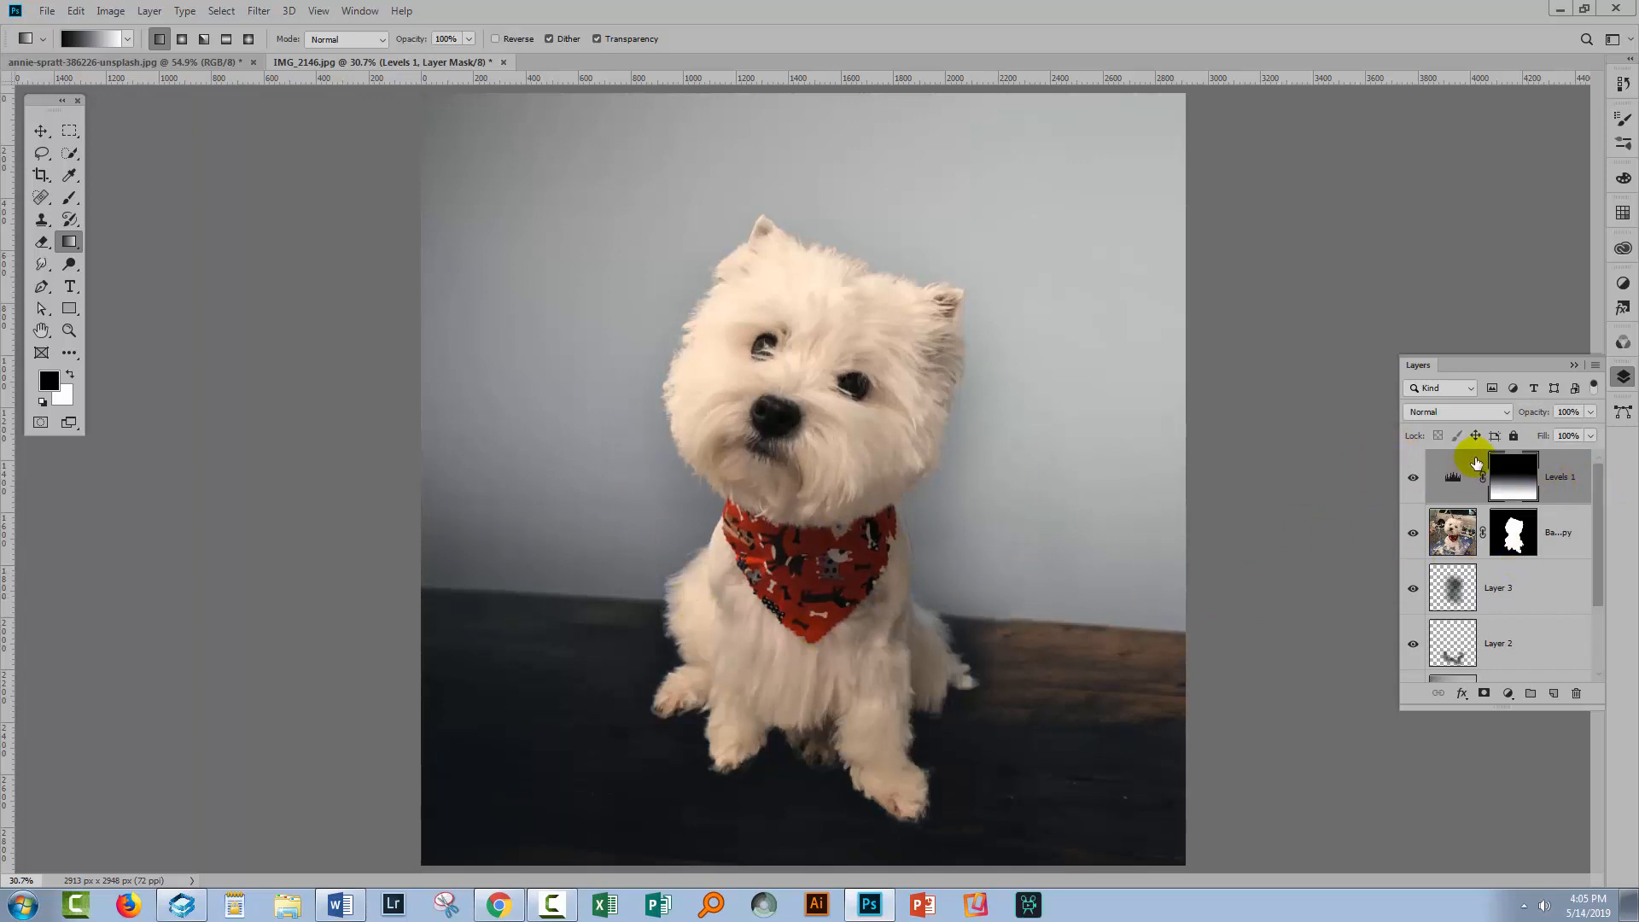
Redraw the mask gradient shorter, from the dog's chest down to just below the floor line, then compare with the adjustment hidden
drag(798, 490, 797, 671)
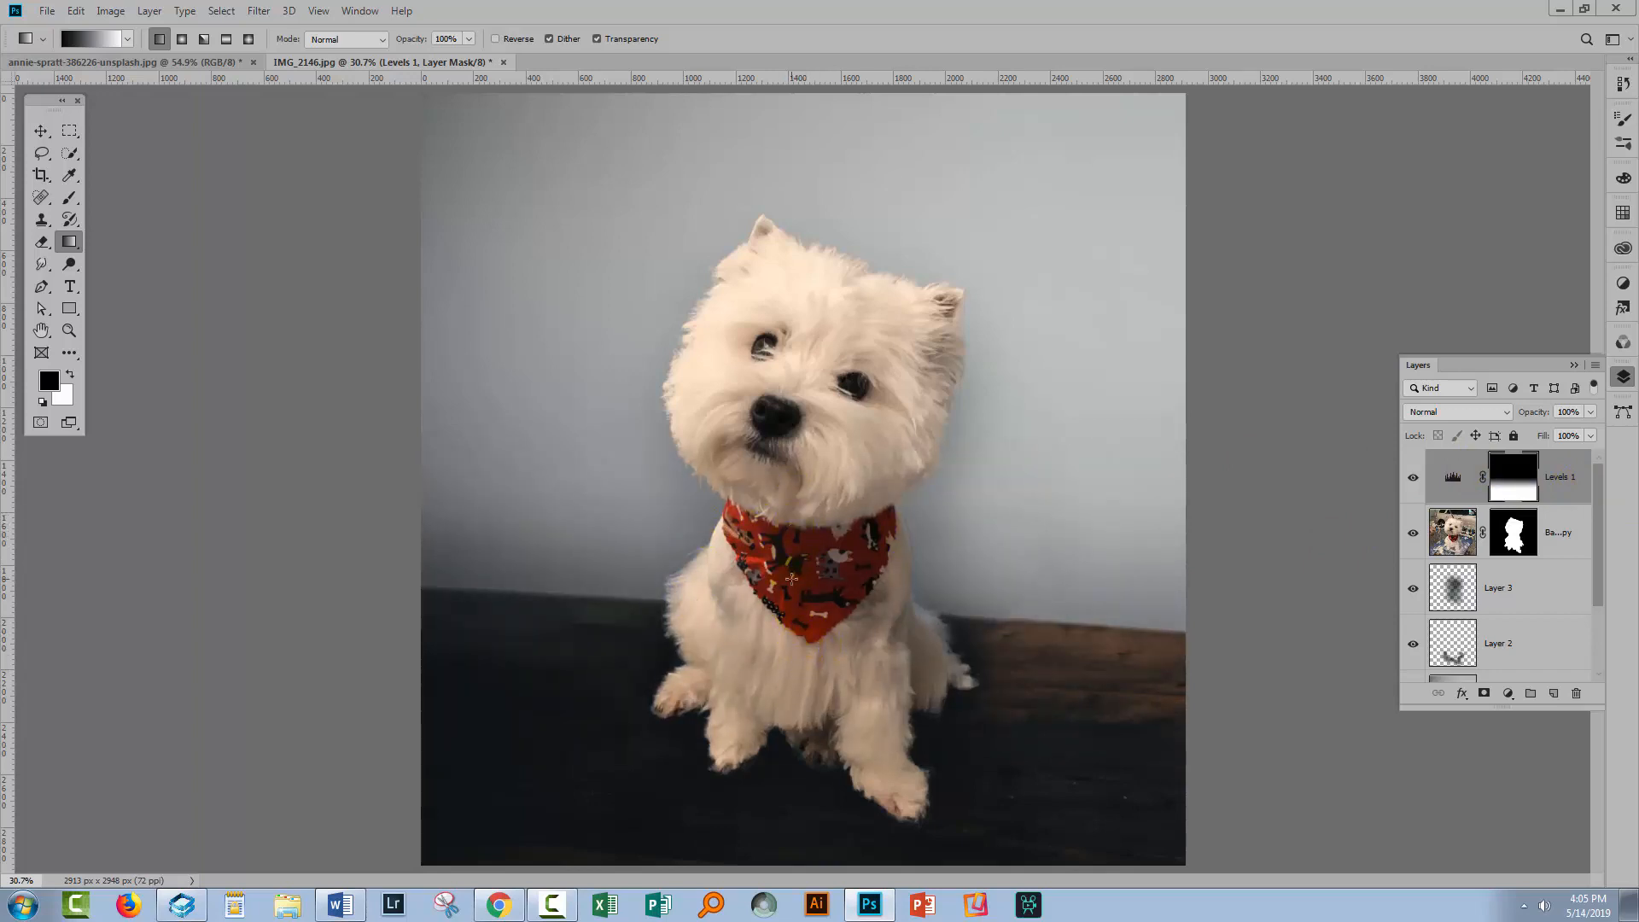
drag(792, 666, 802, 274)
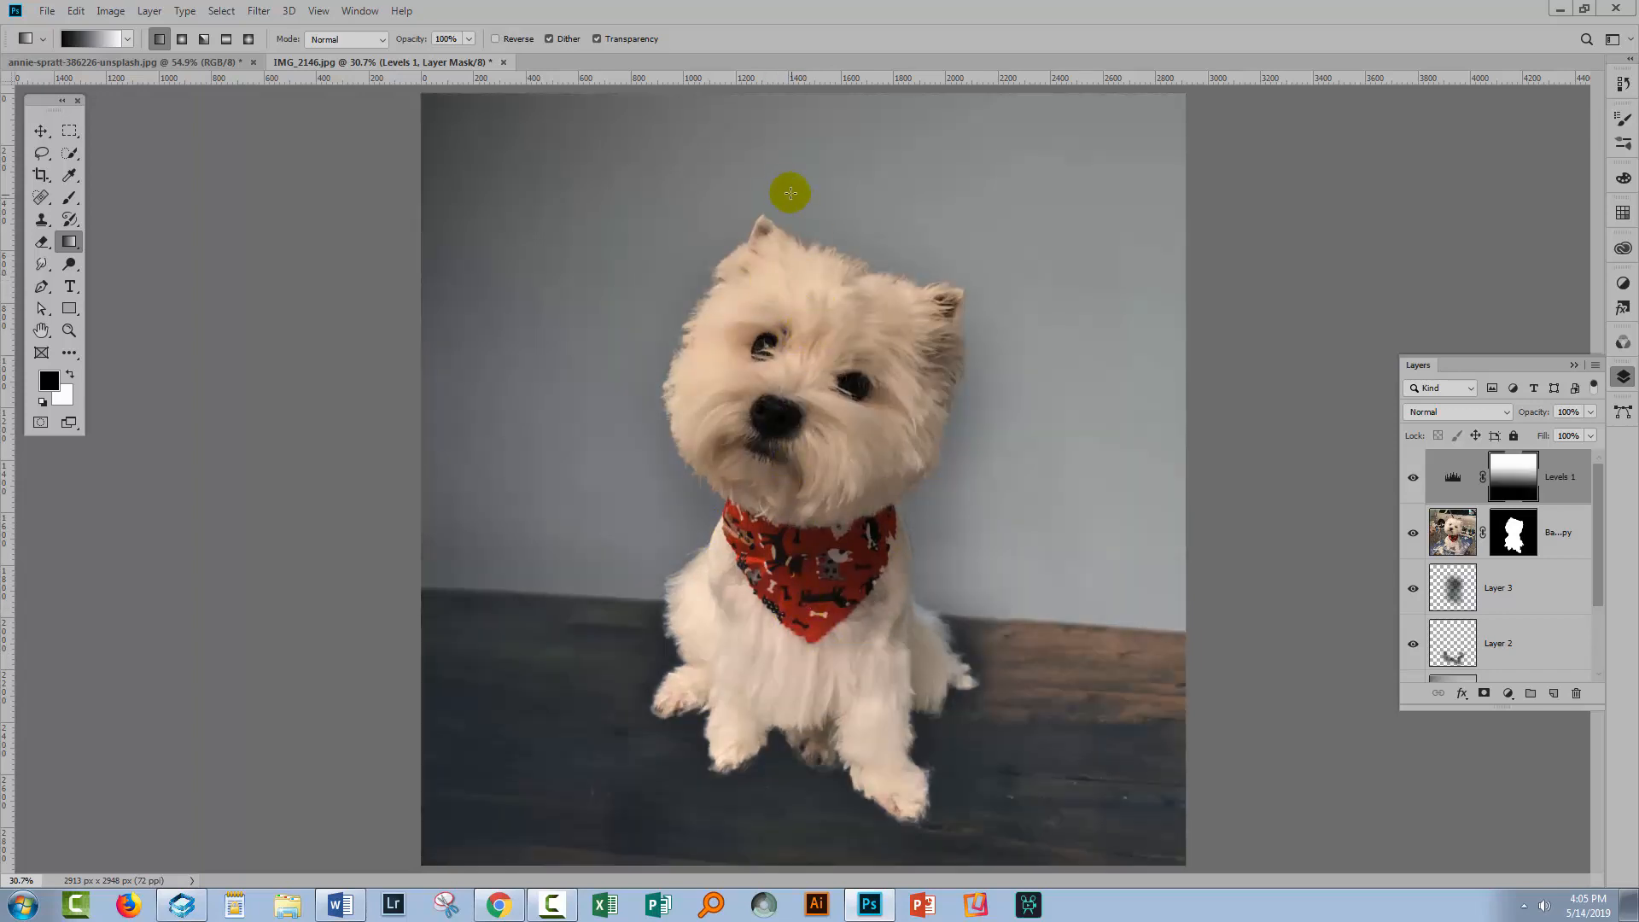
drag(860, 205, 858, 594)
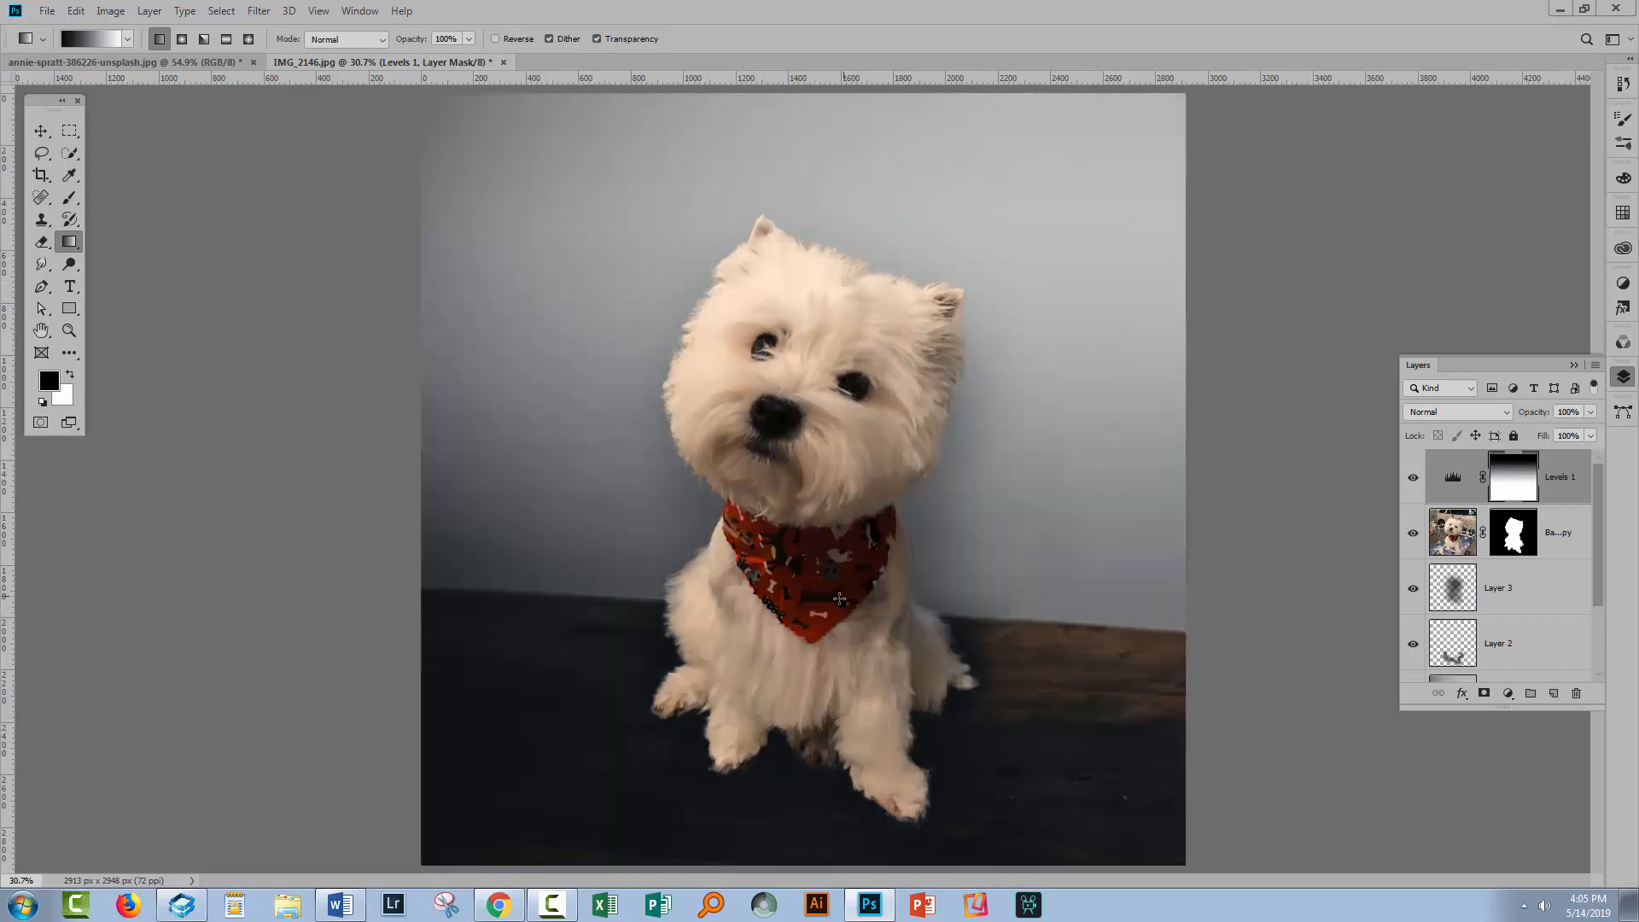
drag(805, 515, 804, 689)
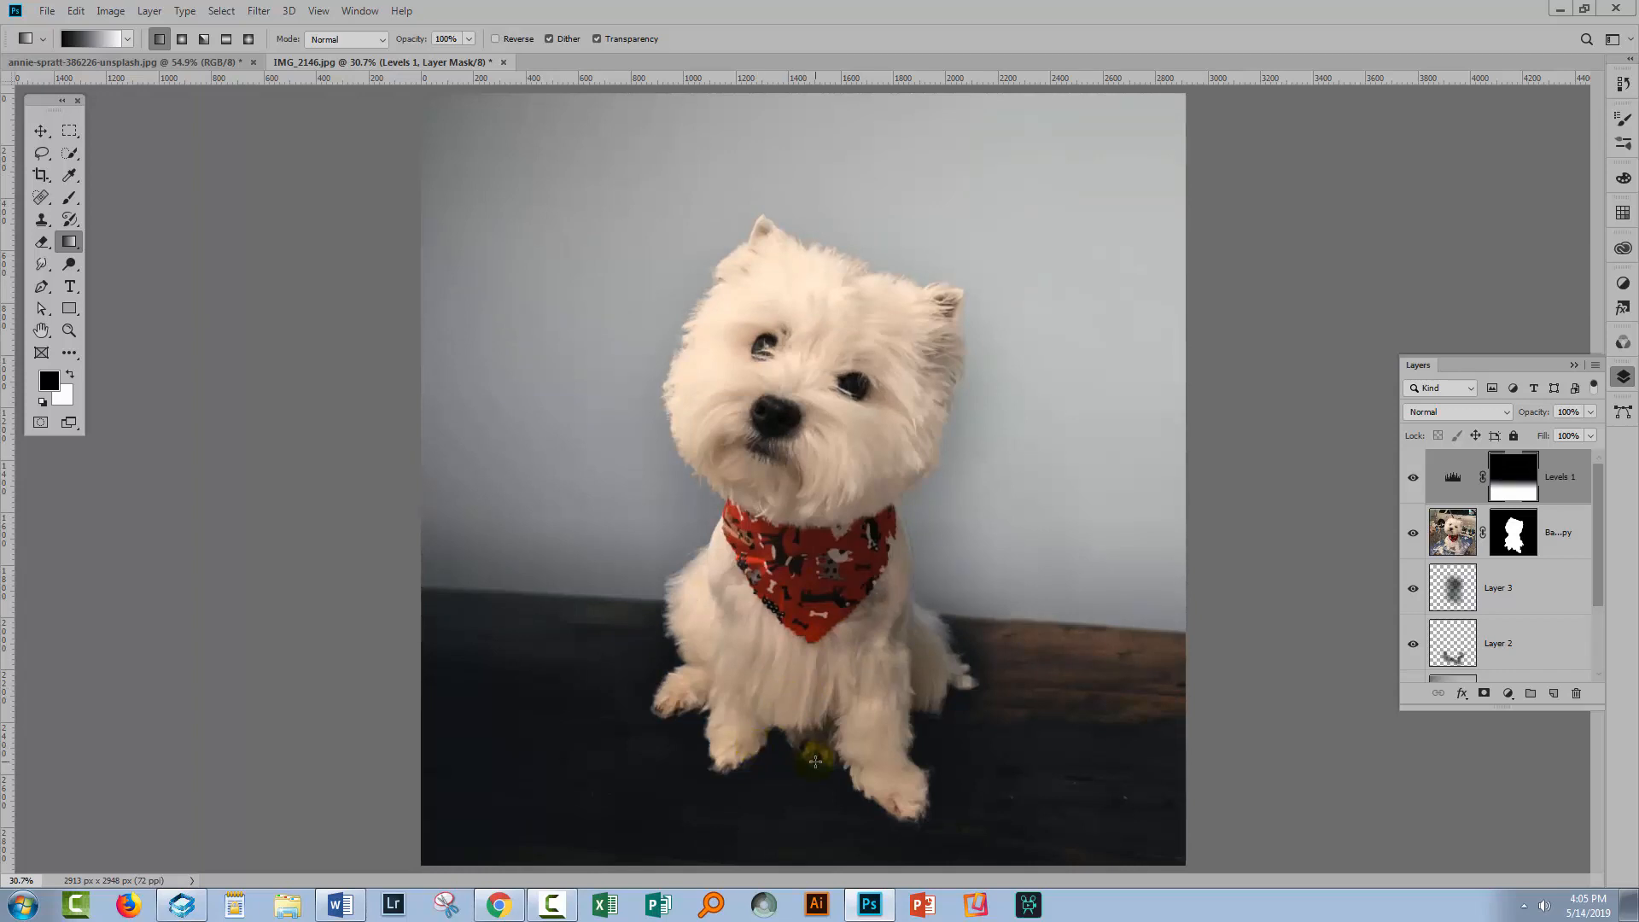
click(1413, 477)
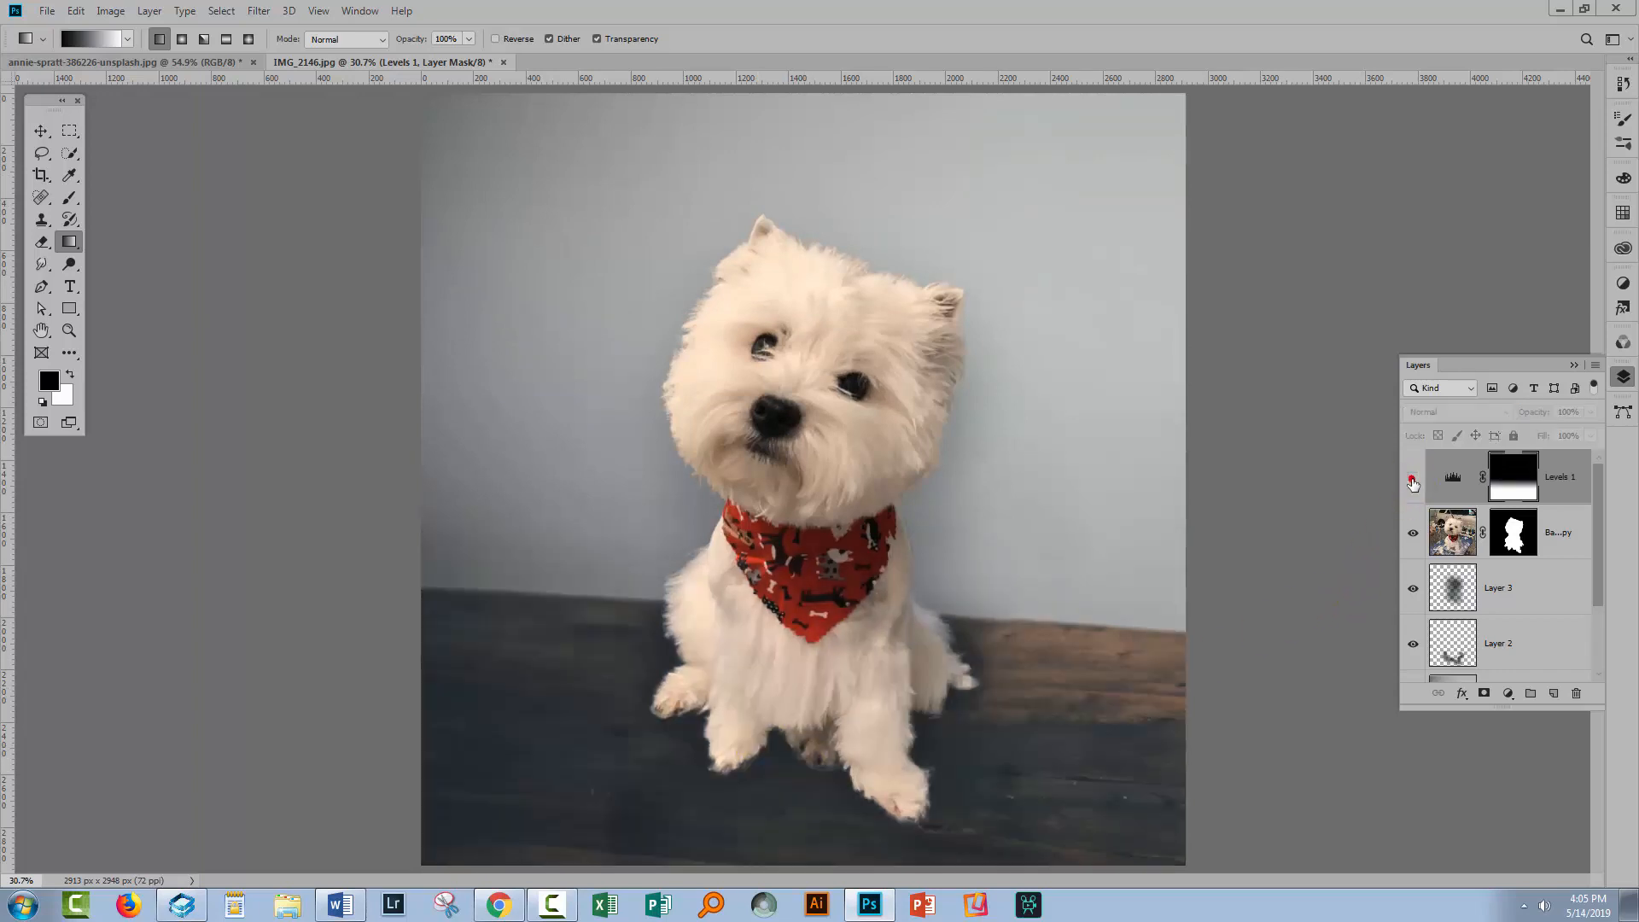
click(1412, 478)
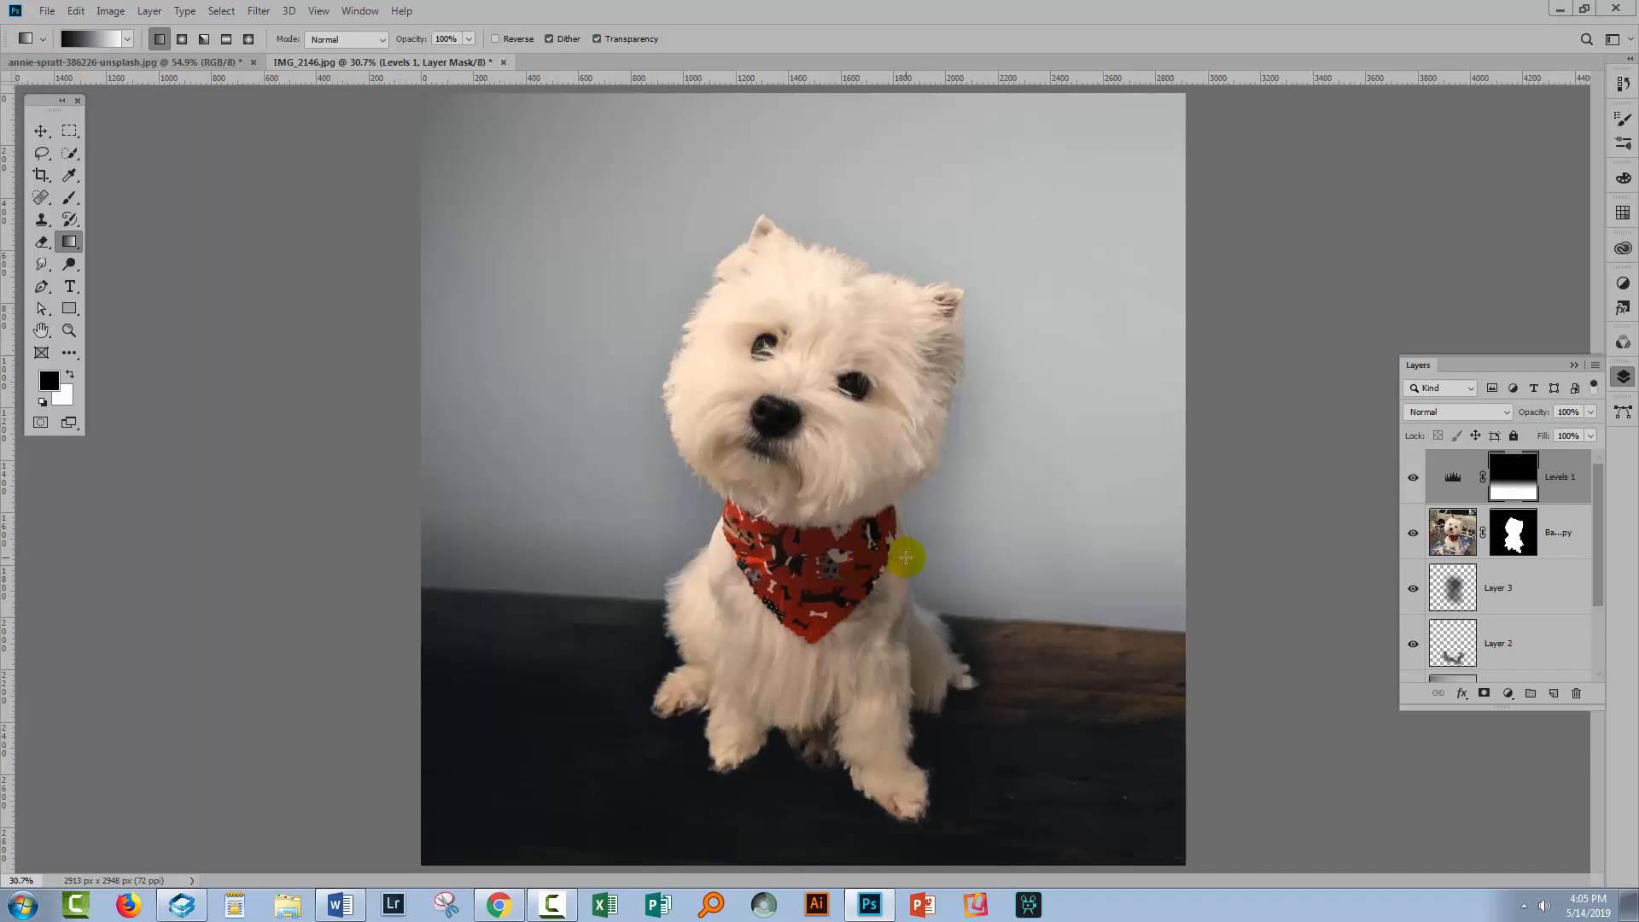
Look at the original background document, then return to the dog composite
drag(1599, 563, 1598, 616)
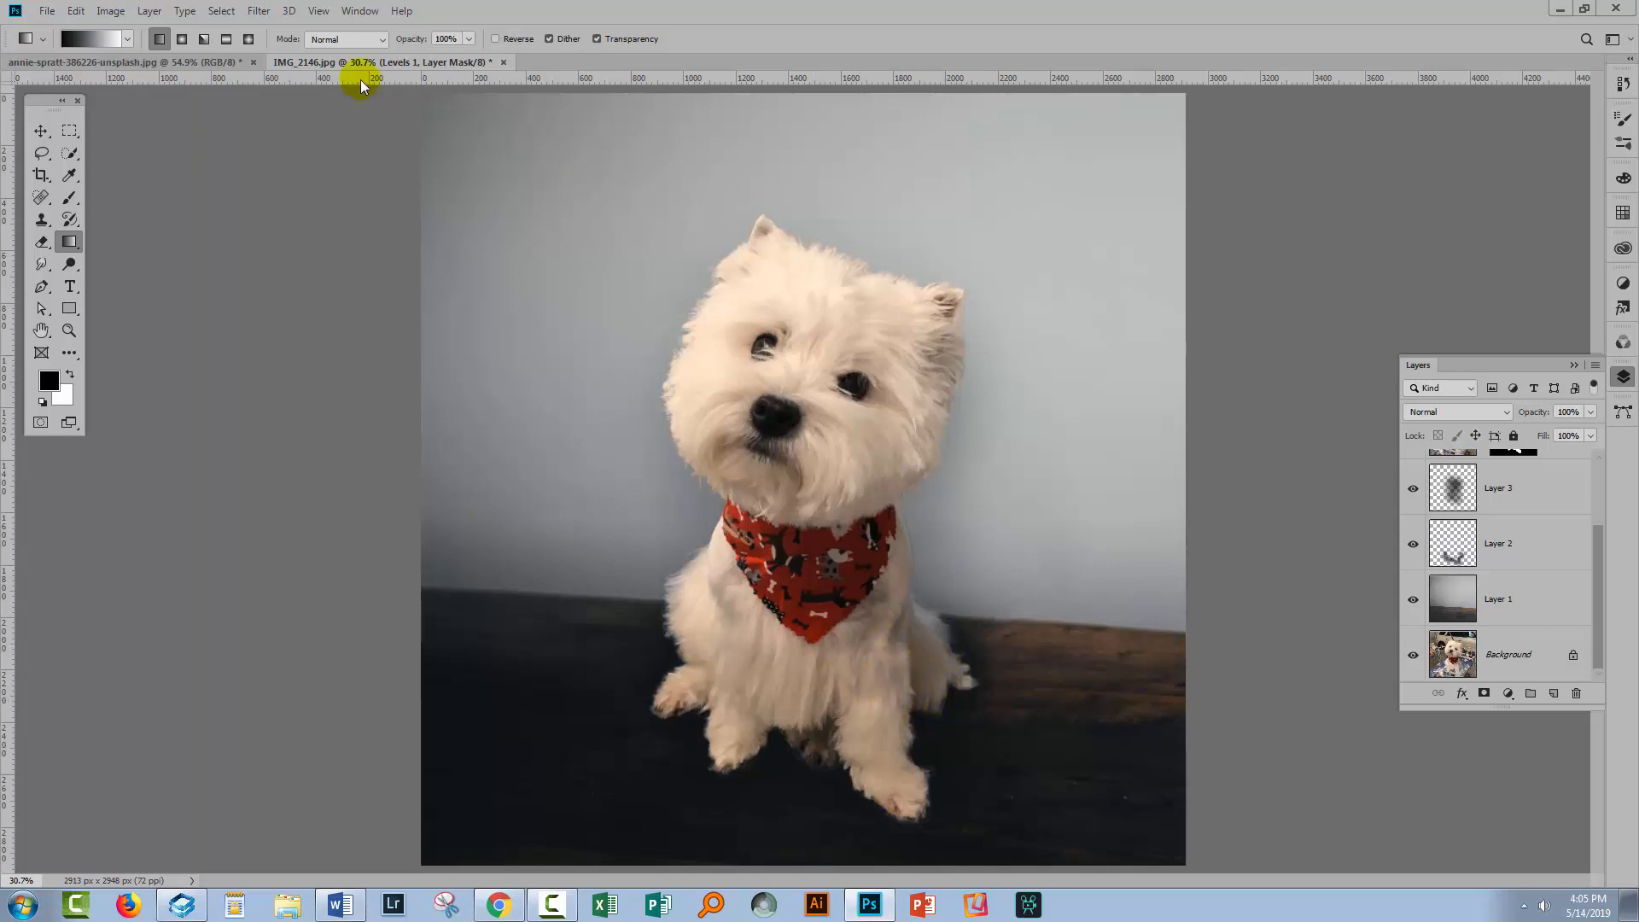
click(209, 64)
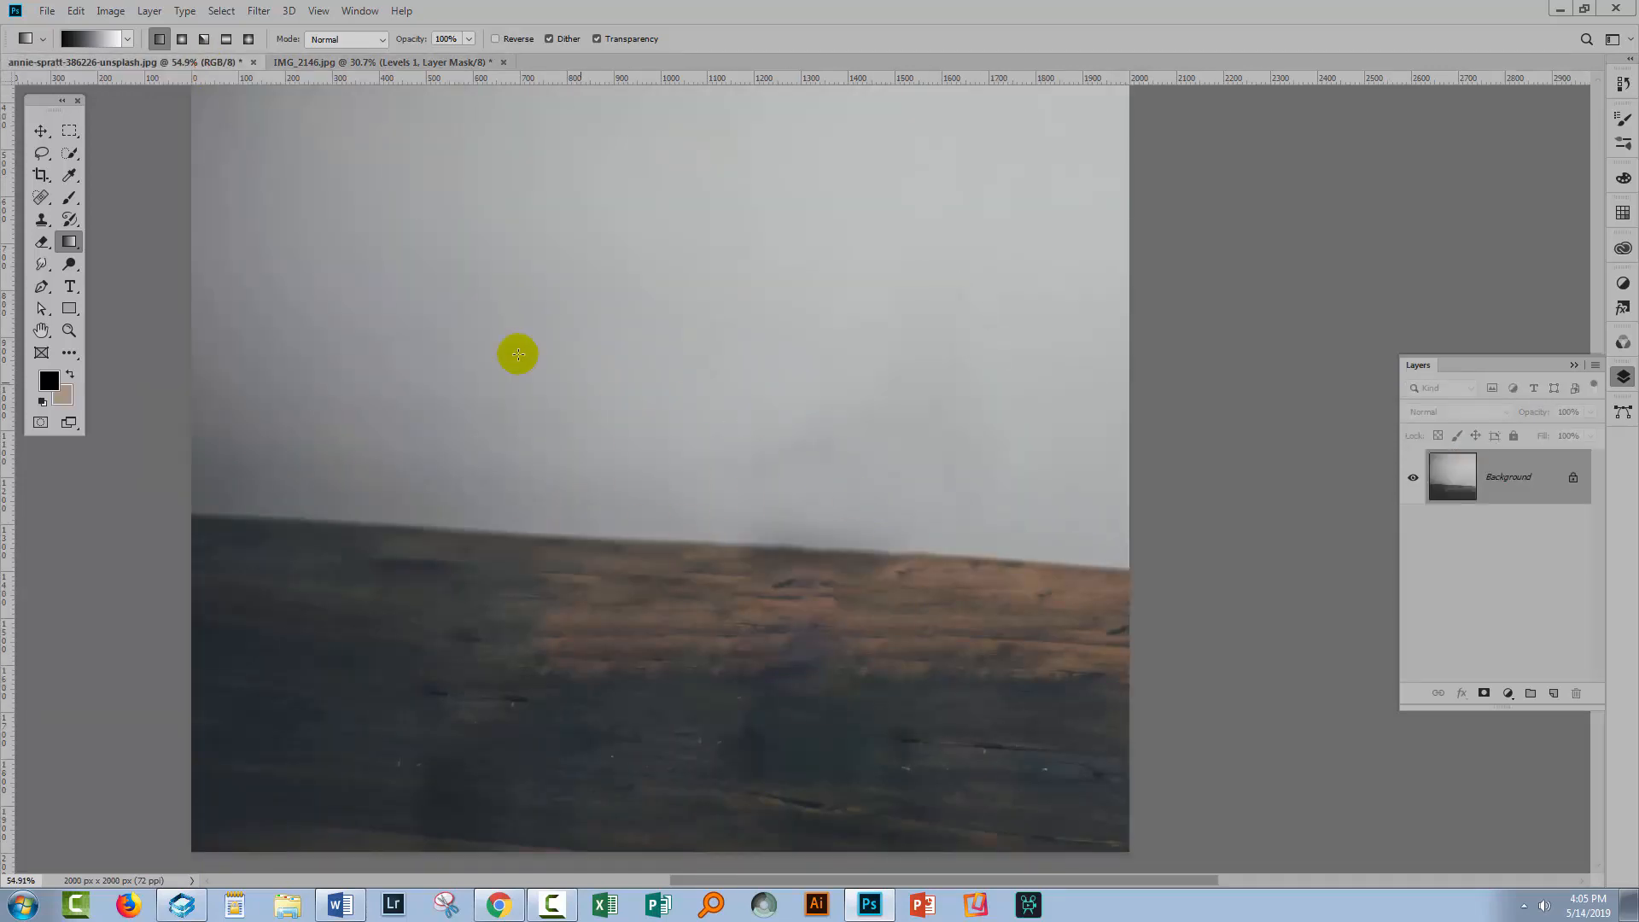
click(361, 63)
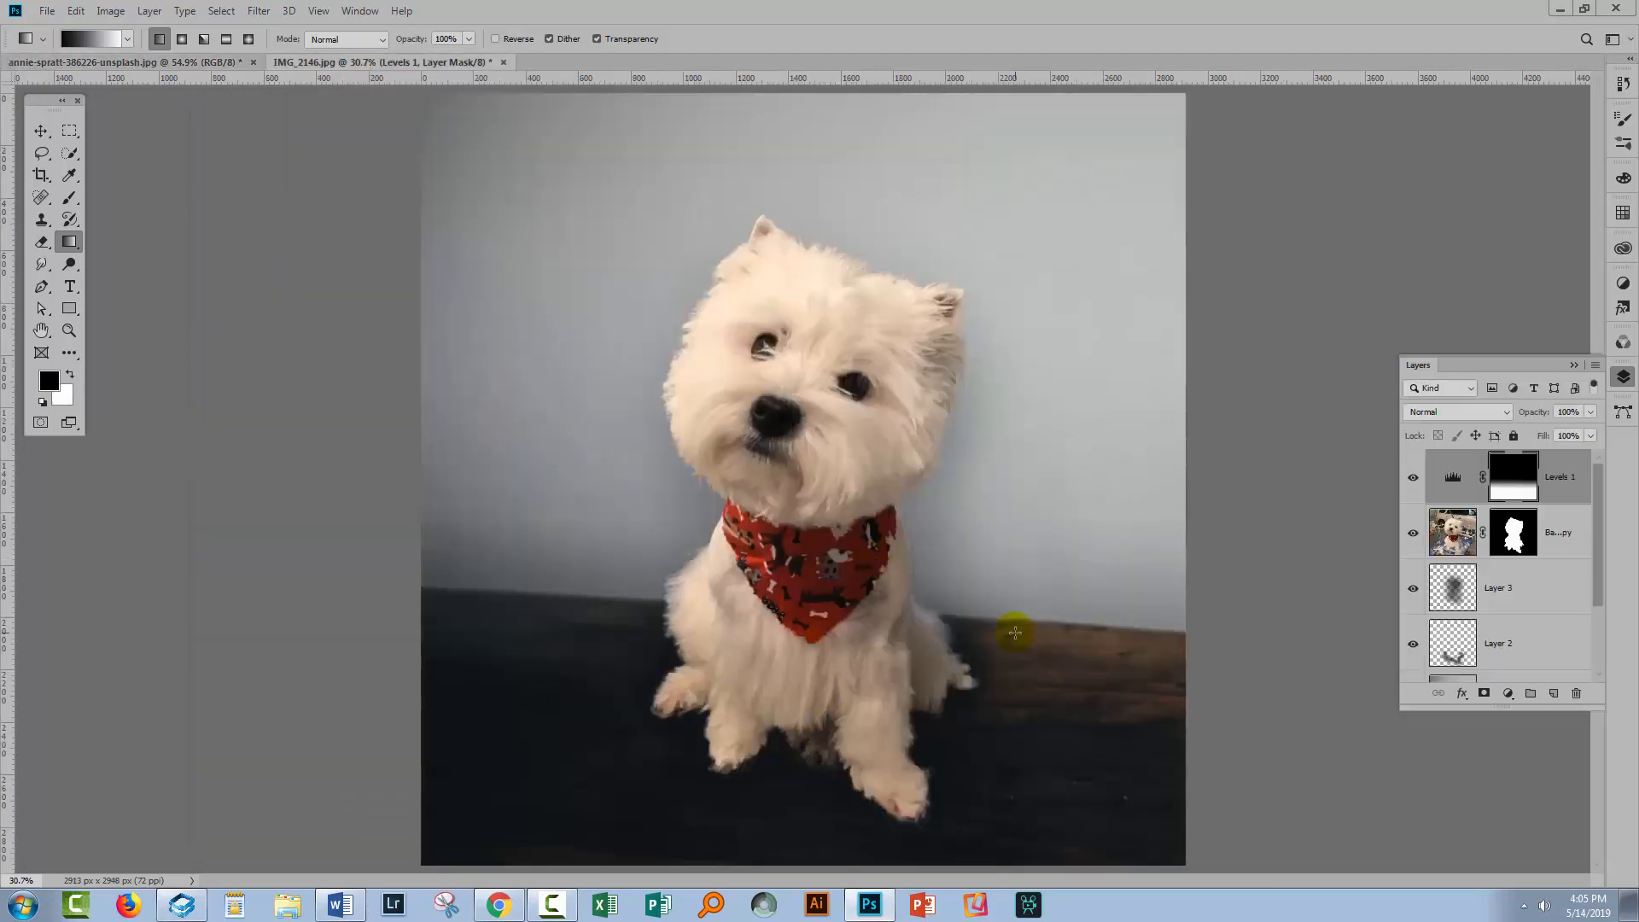
Toggle Layer 2 and Layer 3 visibility on and off to compare the two shadow layers
drag(1598, 550, 1600, 601)
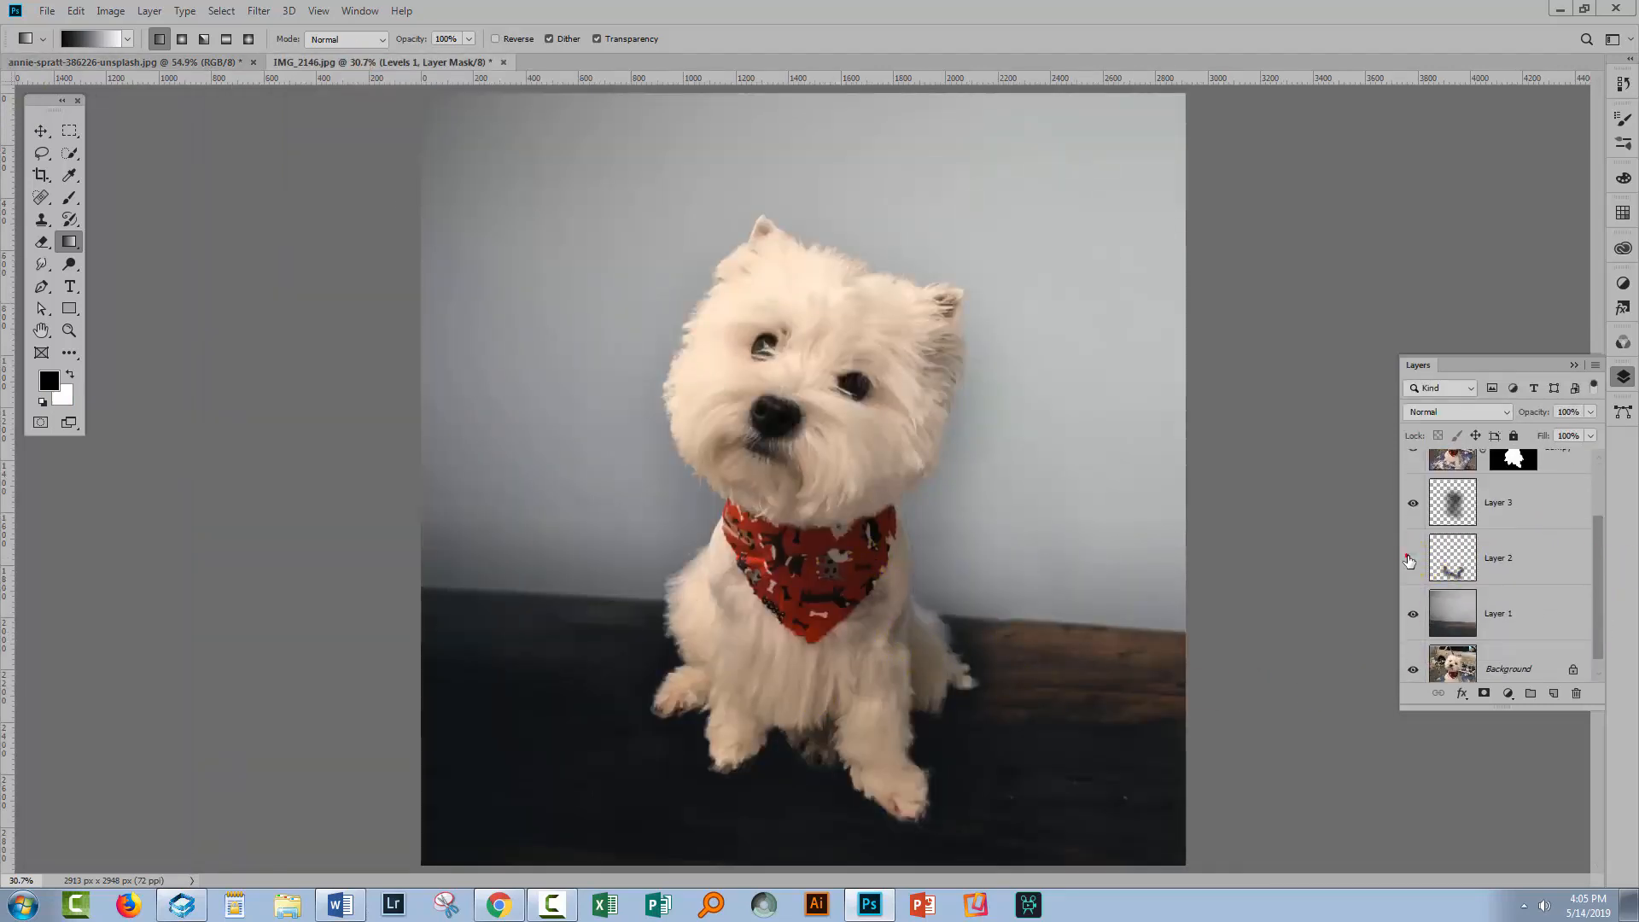
click(1410, 558)
click(1413, 559)
click(1411, 504)
click(1410, 504)
scroll(1587, 546, up, 2)
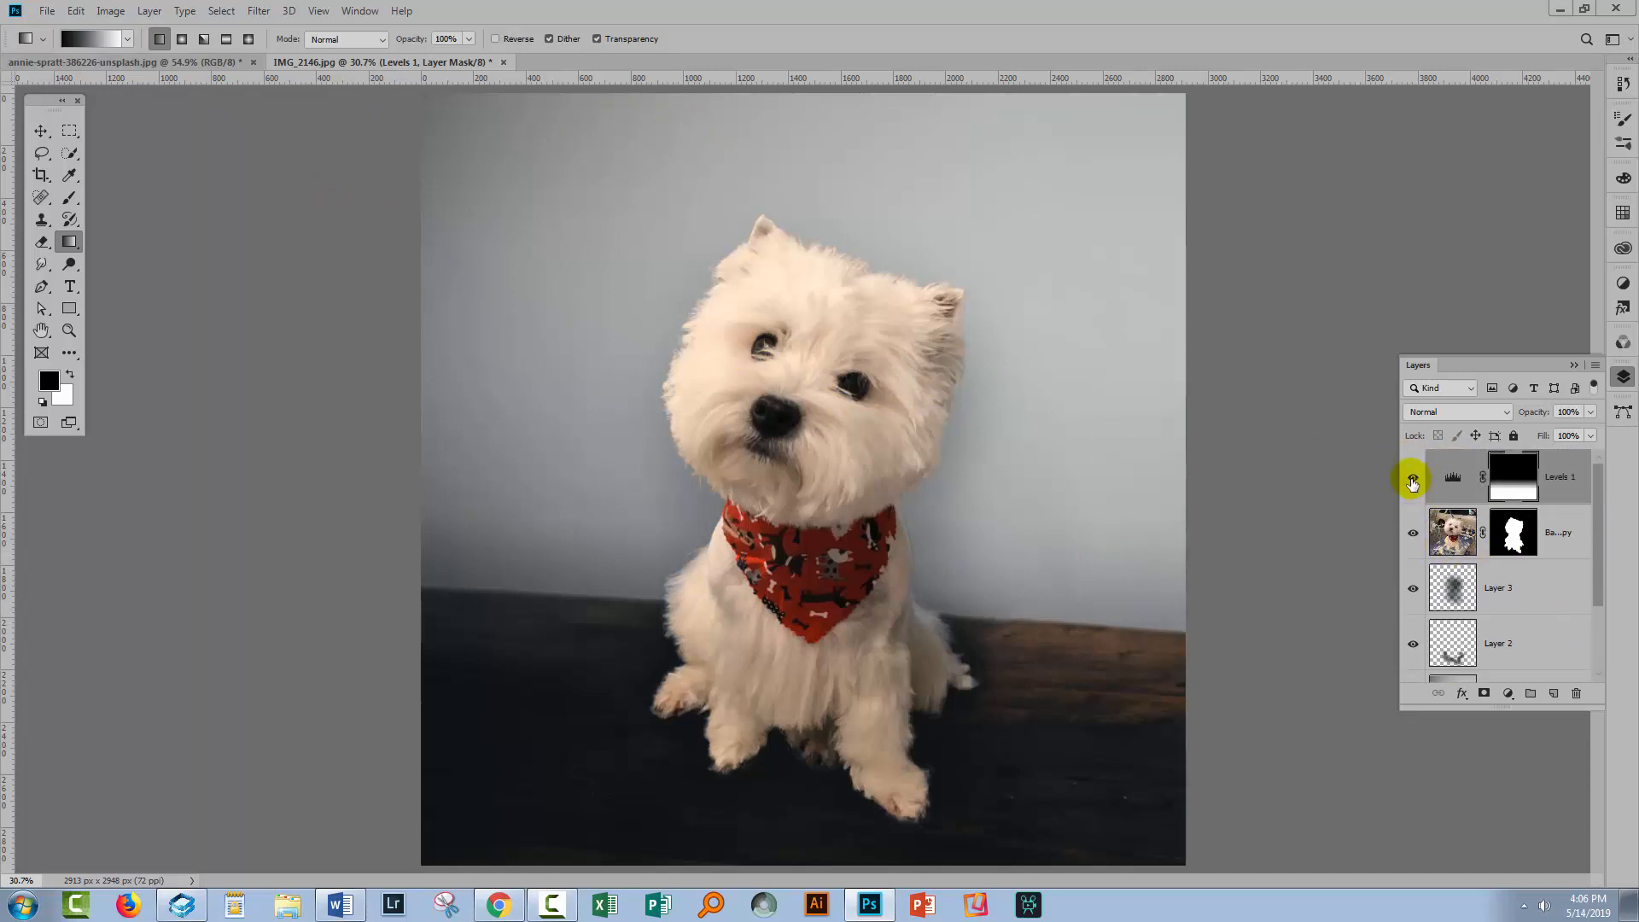
Toggle the Levels 1 adjustment and scroll through the layer stack to review the composite
click(1412, 478)
click(1412, 479)
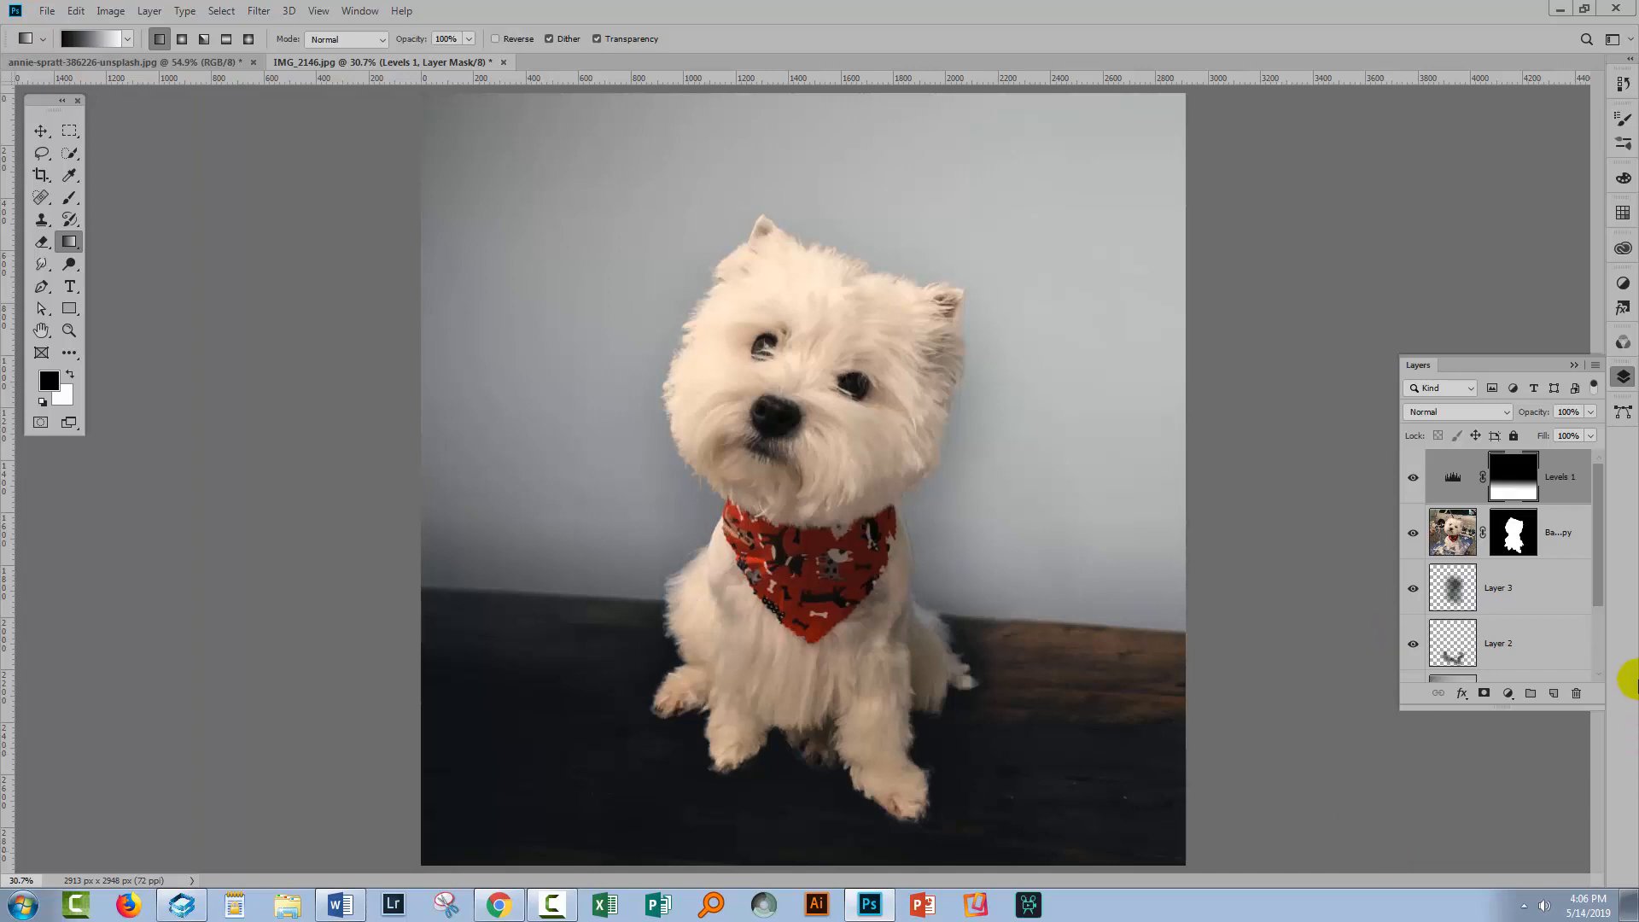
scroll(1599, 566, down, 2)
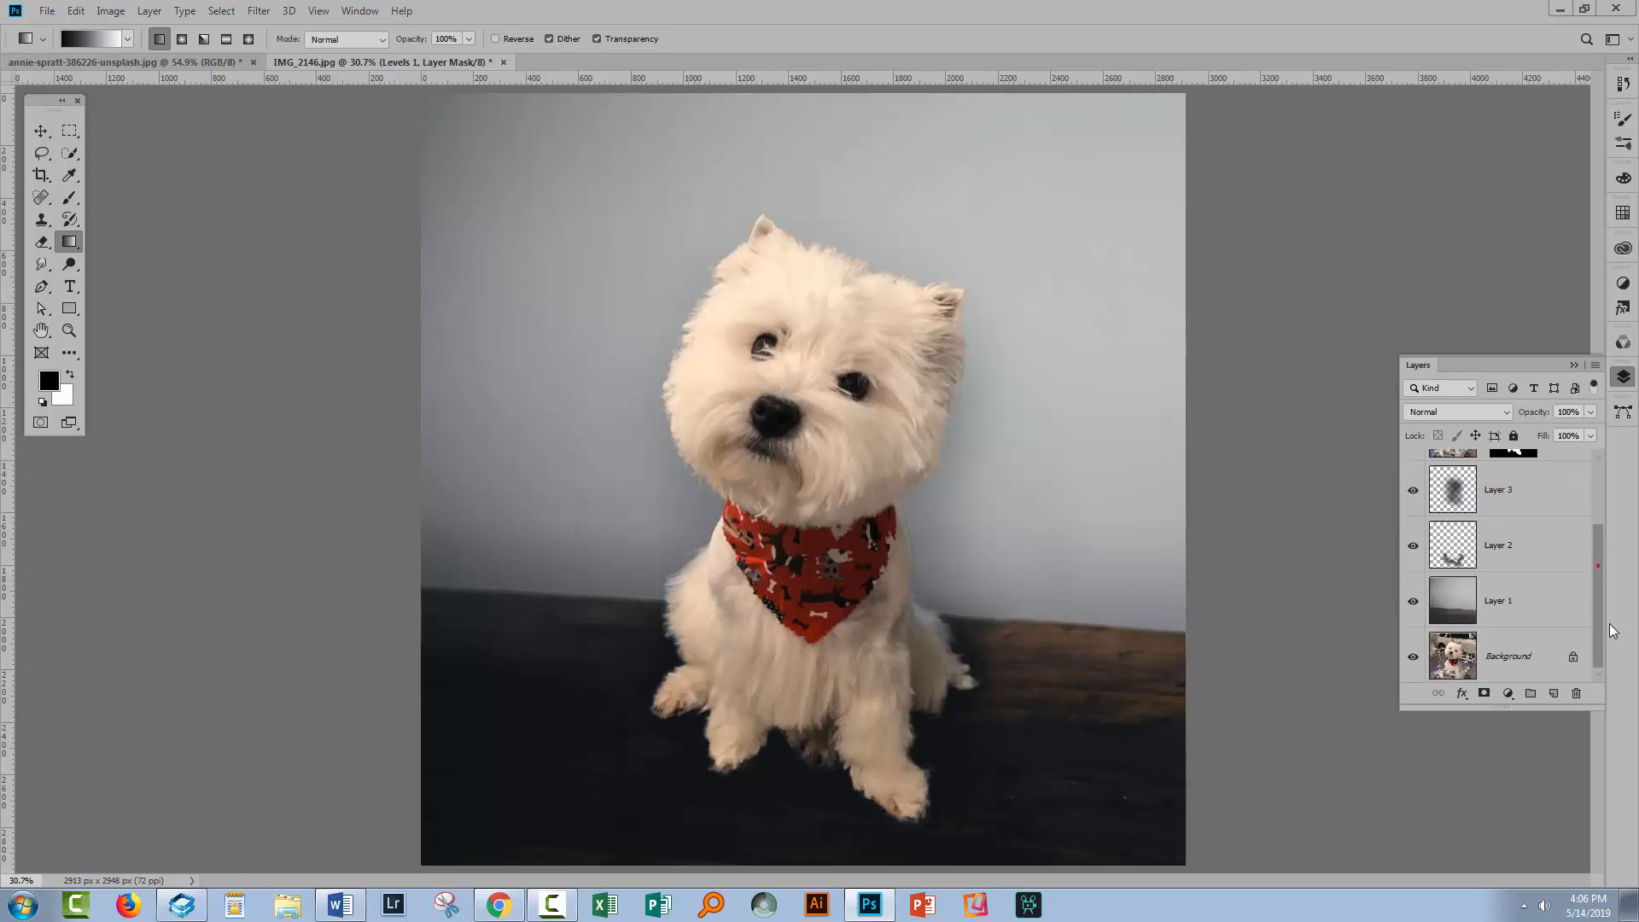
drag(1600, 586, 1597, 524)
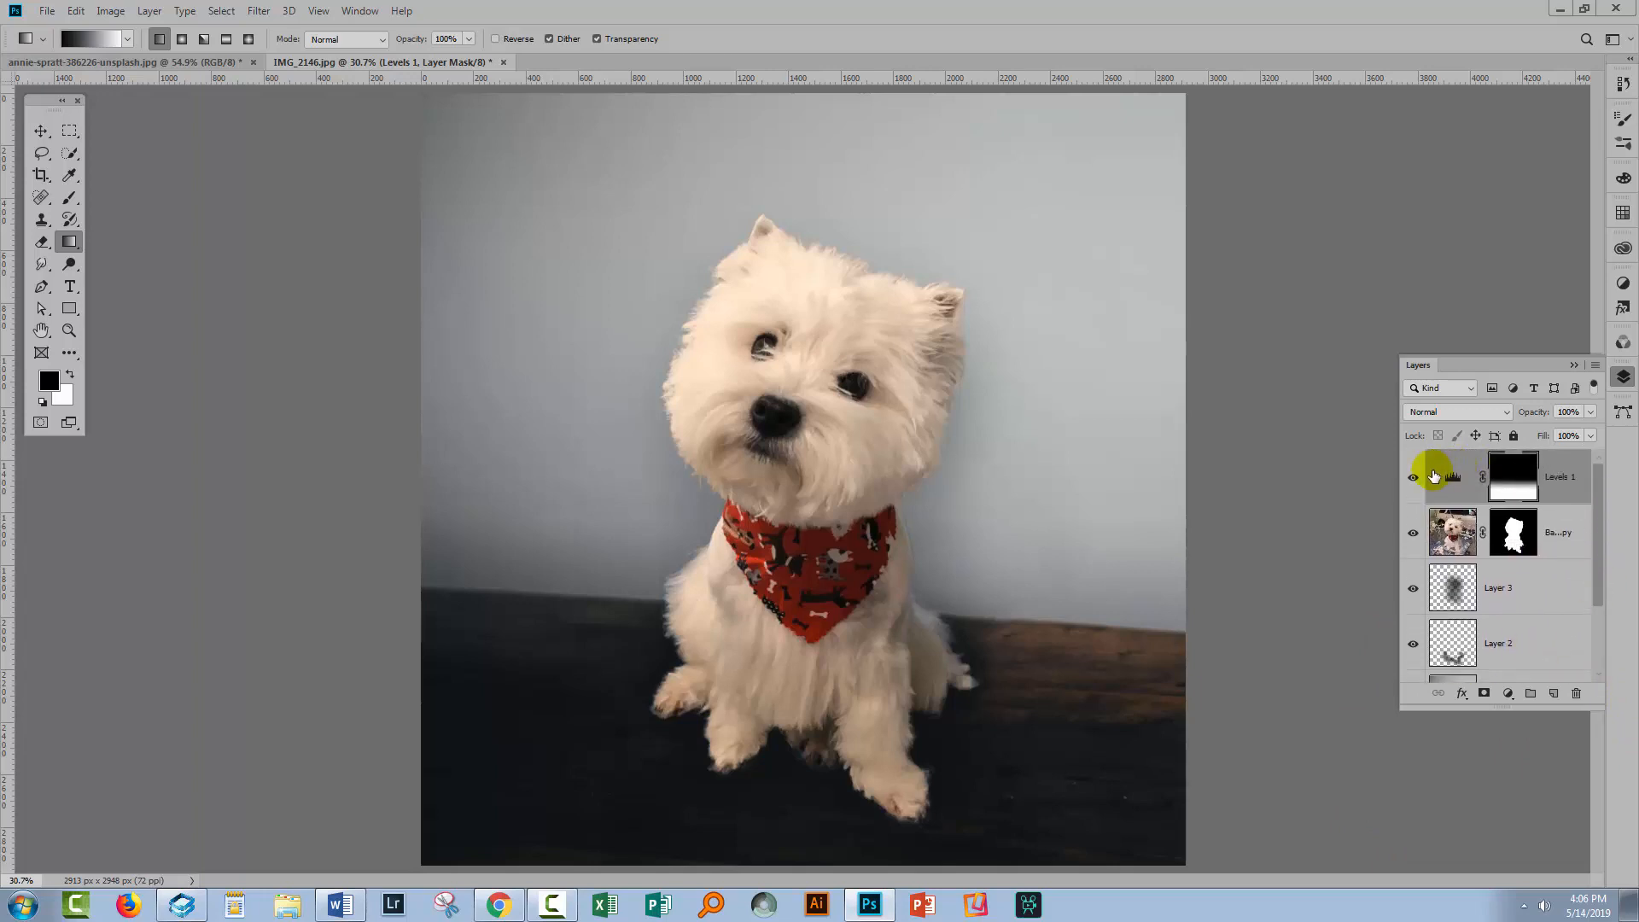
mouse_move(1412, 476)
mouse_down()
mouse_move(1415, 676)
mouse_move(1414, 474)
mouse_up()
drag(1599, 541, 1595, 588)
click(1413, 599)
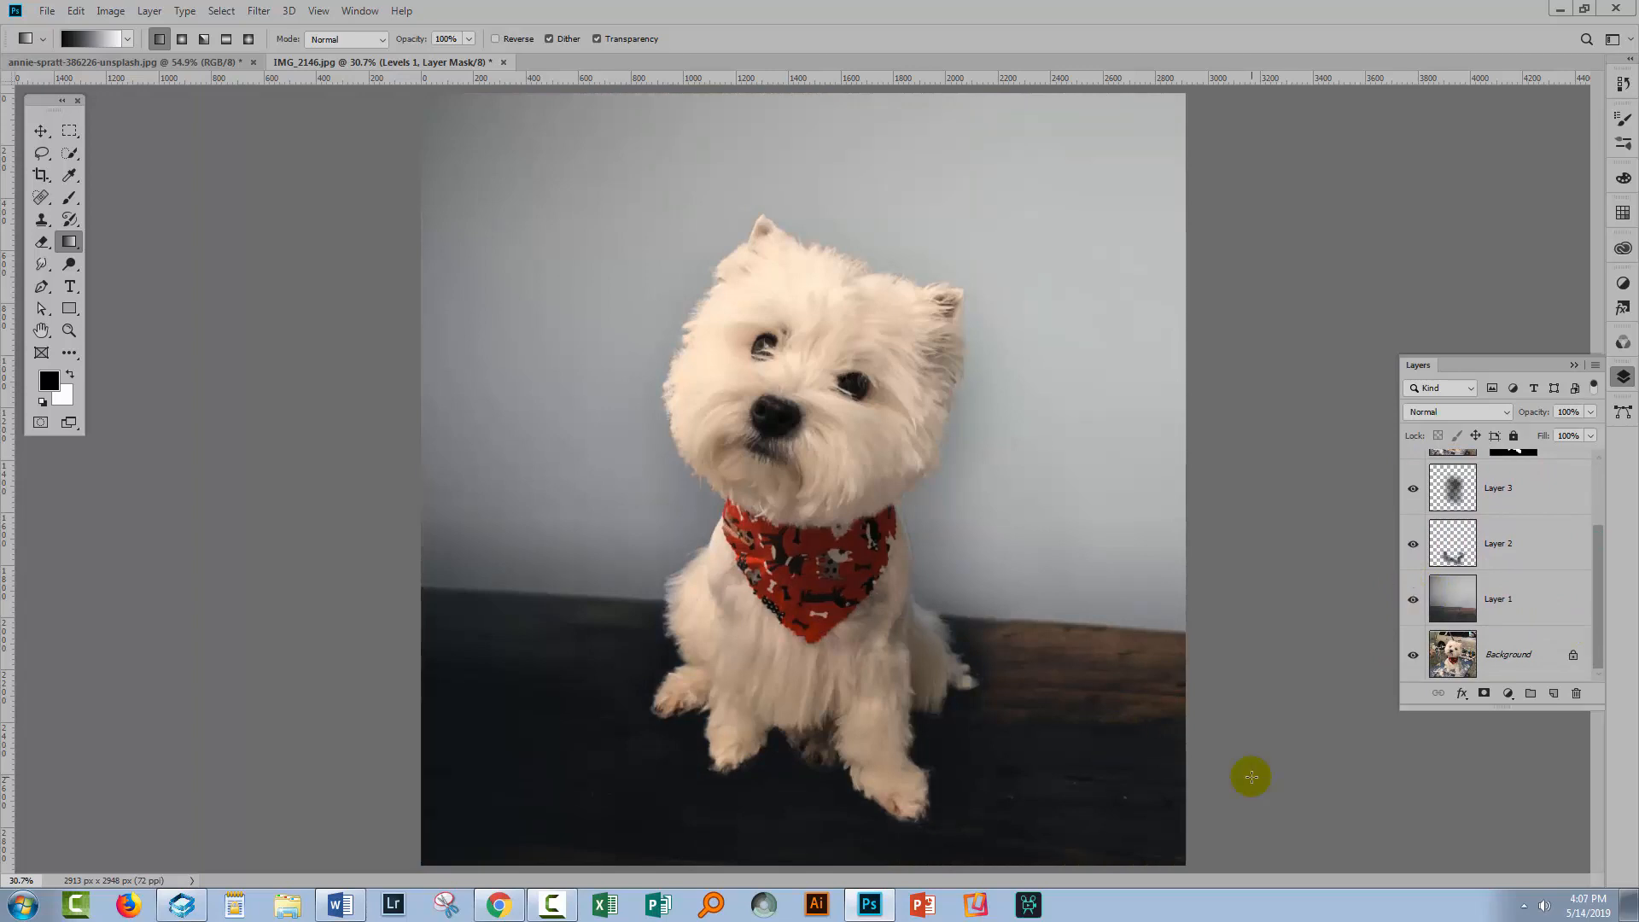